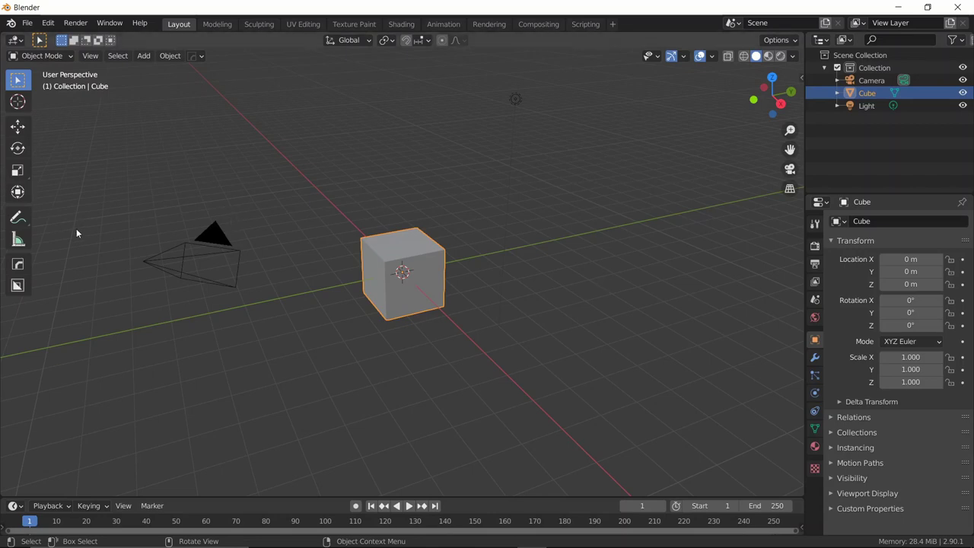
Step: Enable Screencast Keys from the Layout viewport sidebar, then switch to the Compositing workspace
left_click(539, 24)
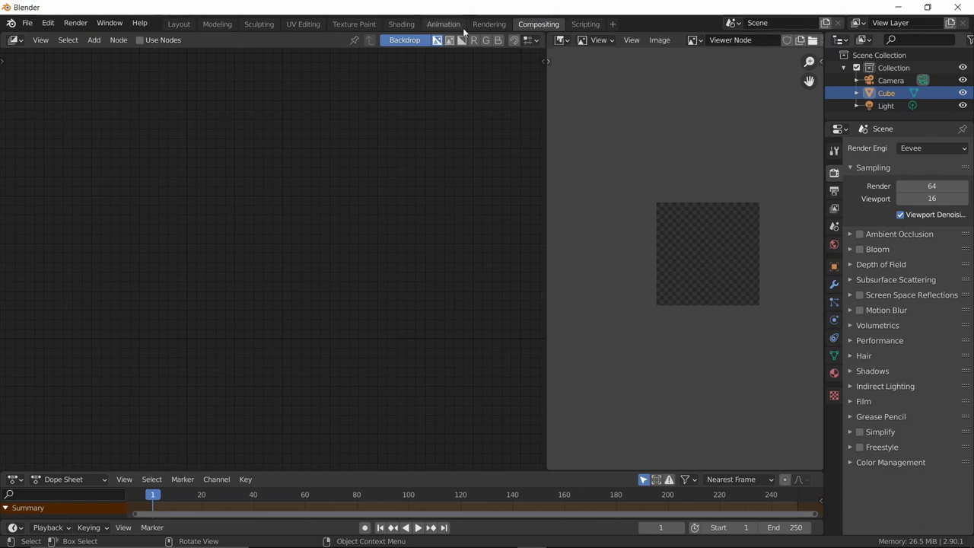
left_click(178, 23)
key("n")
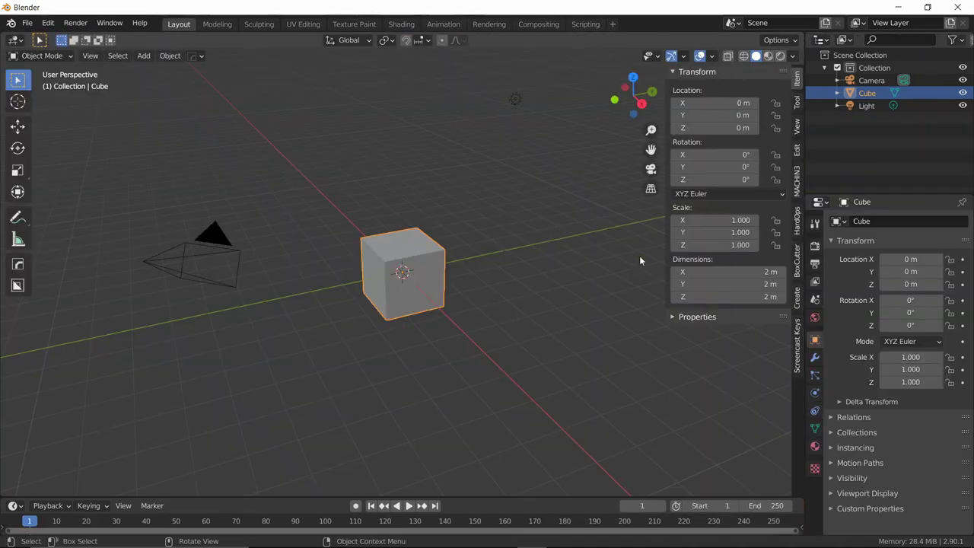
left_click(797, 347)
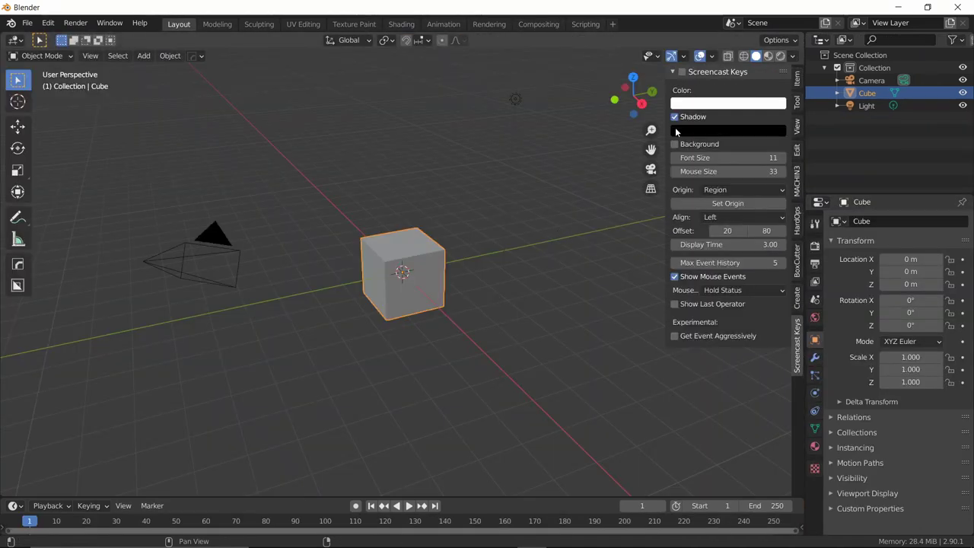
left_click(683, 72)
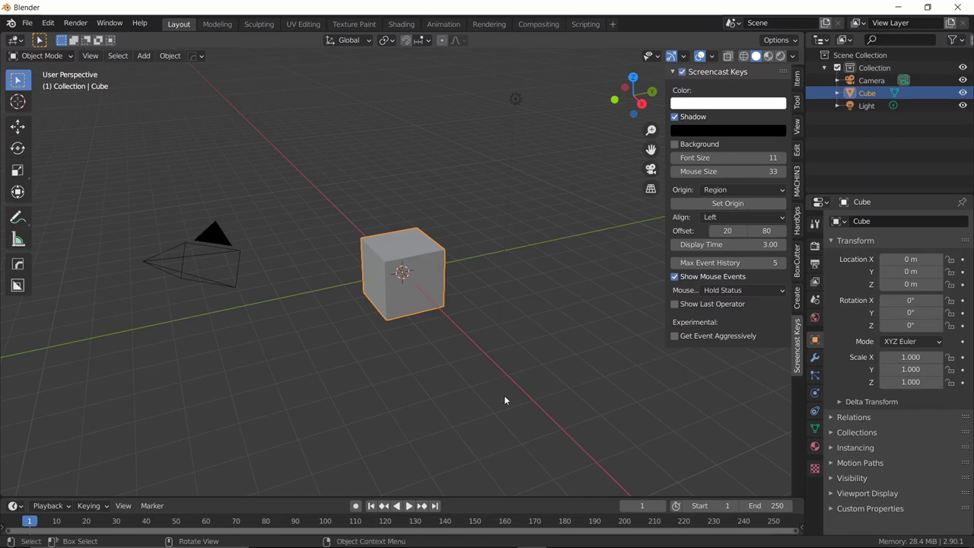
key("n")
left_click(538, 24)
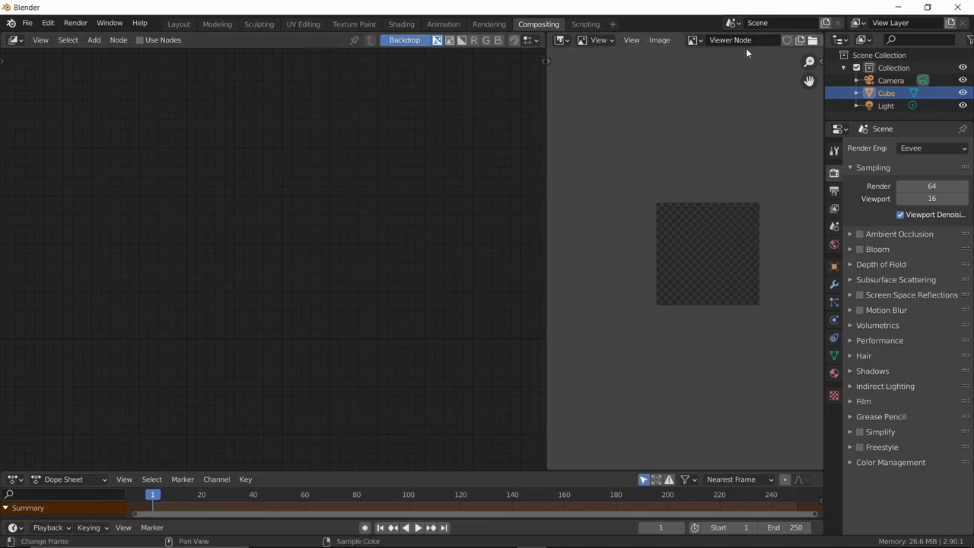
Step: Enable Use Nodes and delete the default Render Layers node, leaving only Composite
left_click(140, 39)
left_click_drag(70, 153, 393, 304)
left_click_drag(417, 135, 326, 261)
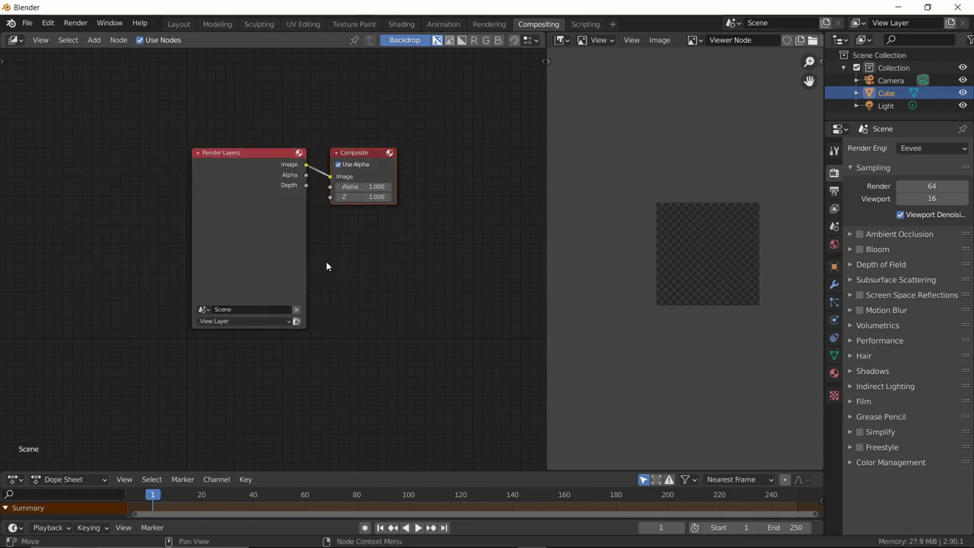
left_click_drag(146, 135, 296, 328)
key("Delete")
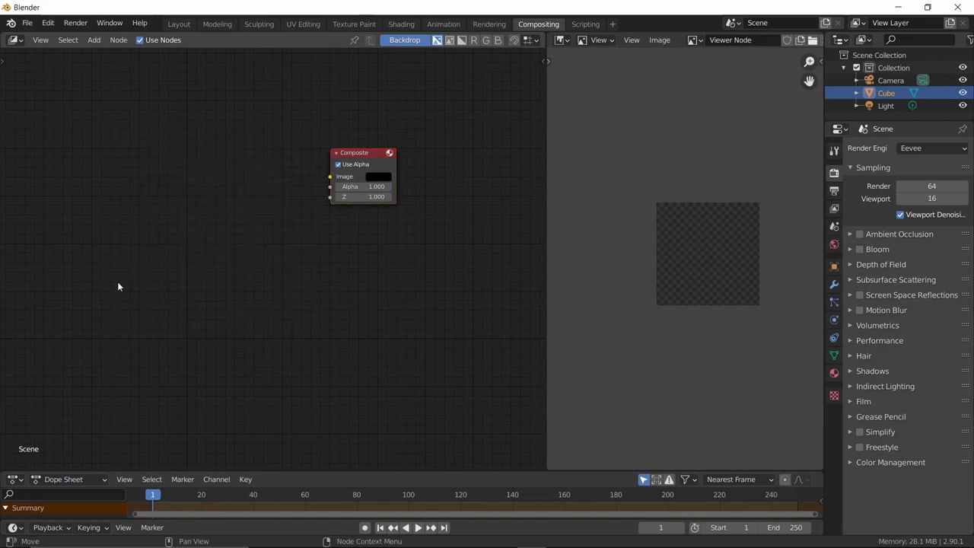
scroll(152, 278, "down", 2)
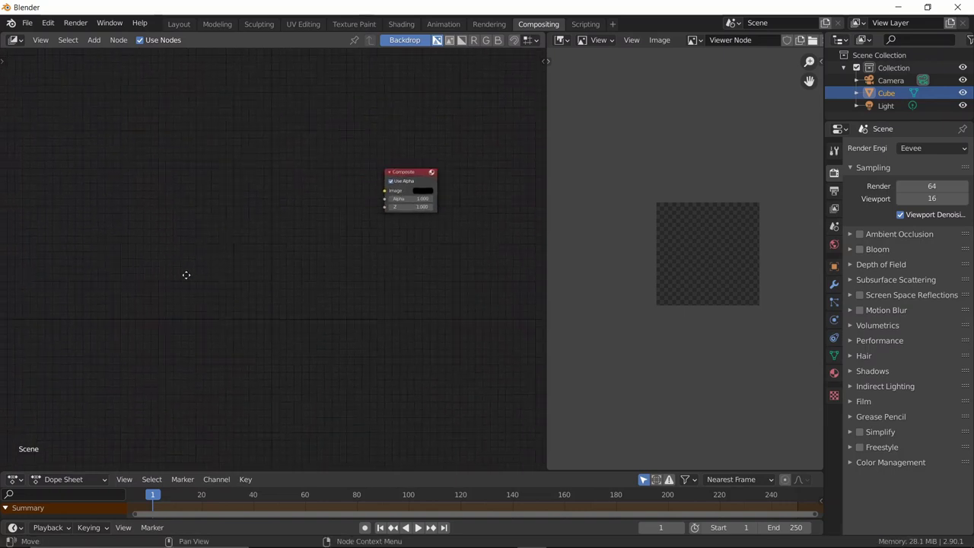
left_click(183, 23)
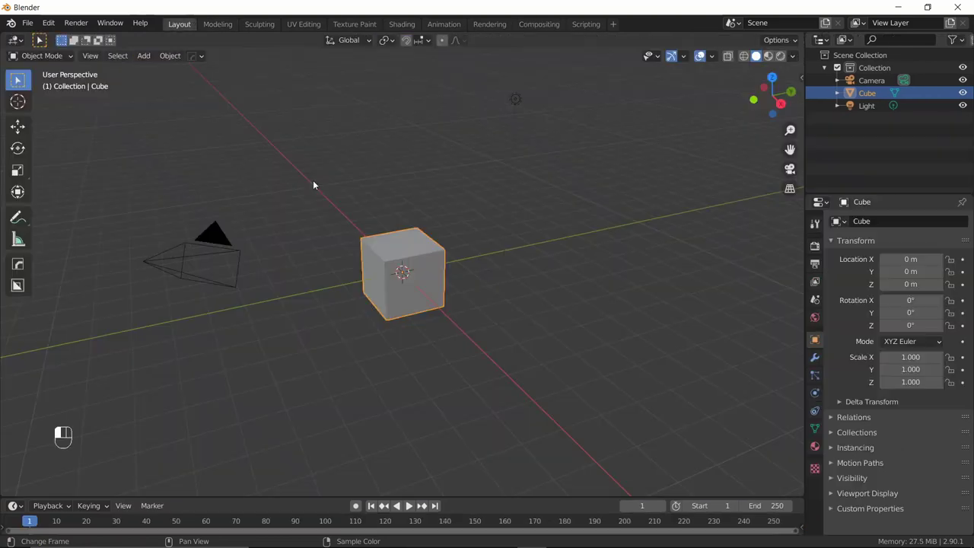
left_click(540, 23)
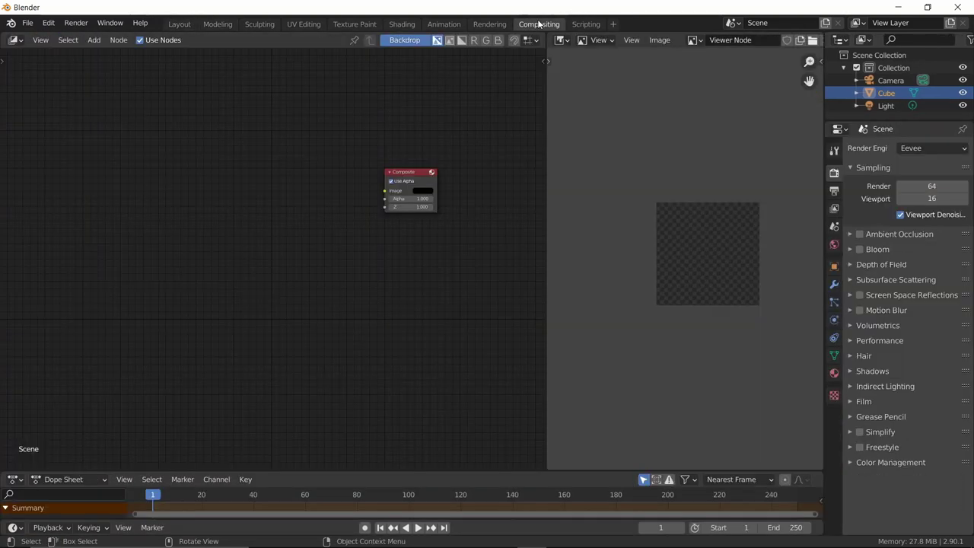
Step: Add an Image node via the 'im' search and place it left of Composite
key("shift+a")
left_click(181, 261)
type("im")
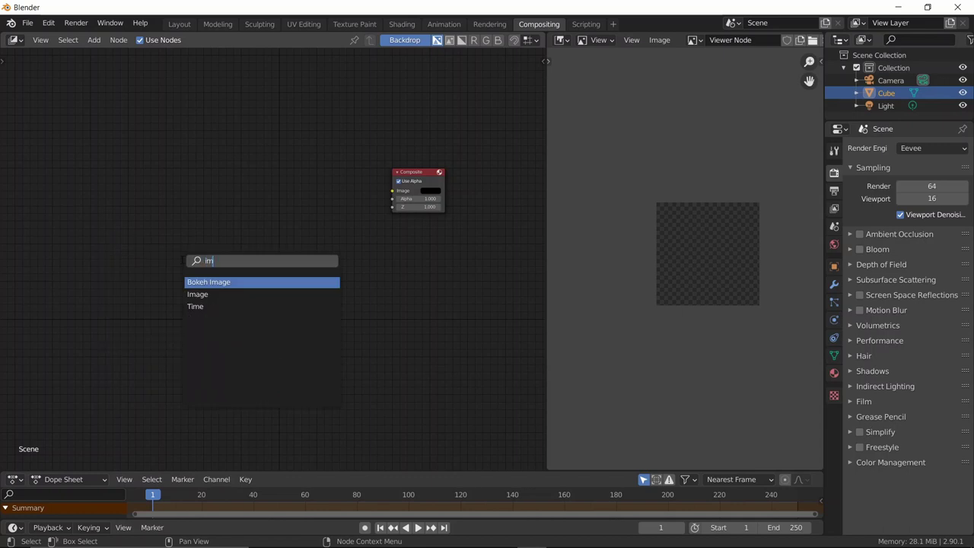
key("Down")
key("Down")
key("Up")
key("Return")
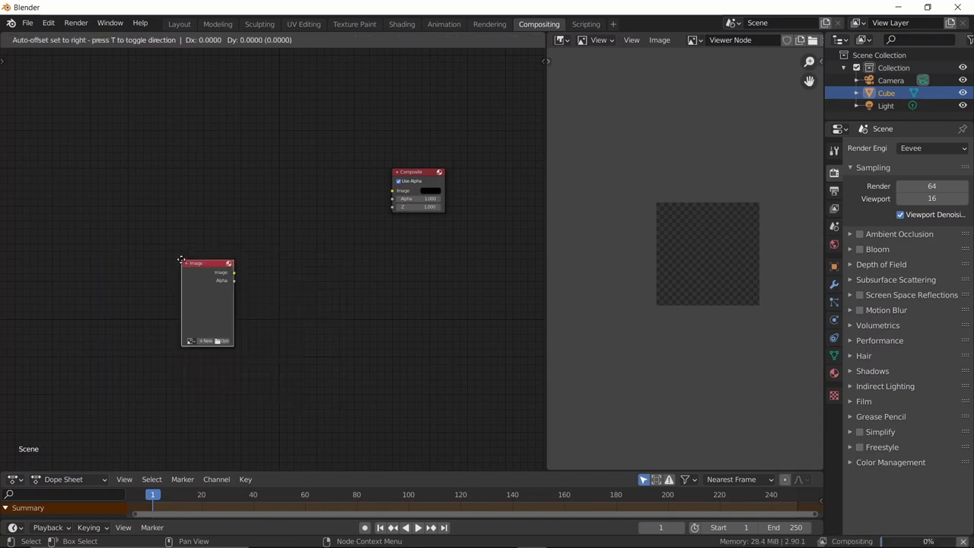
left_click(195, 271)
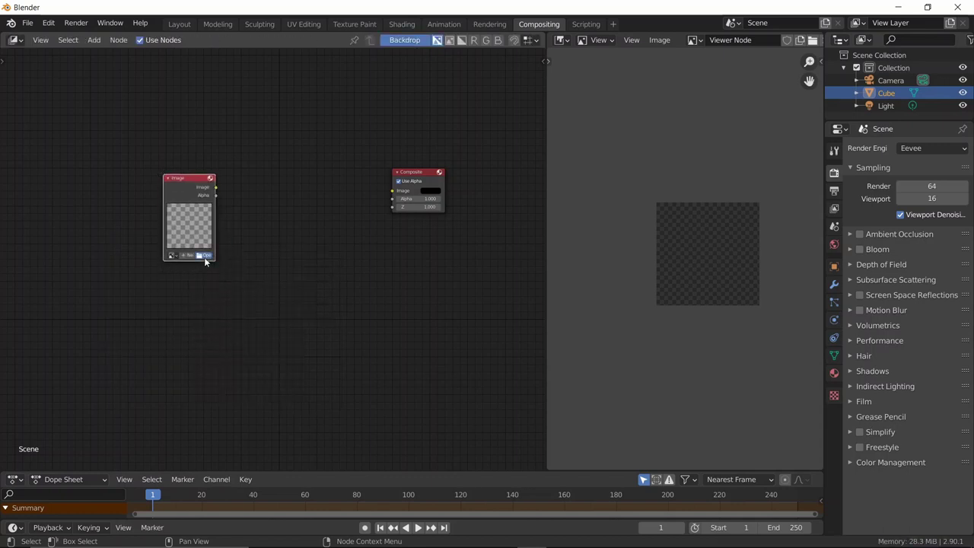
Step: Load all EXR frames from the recent EXR_V1 folder as an image sequence
left_click(204, 256)
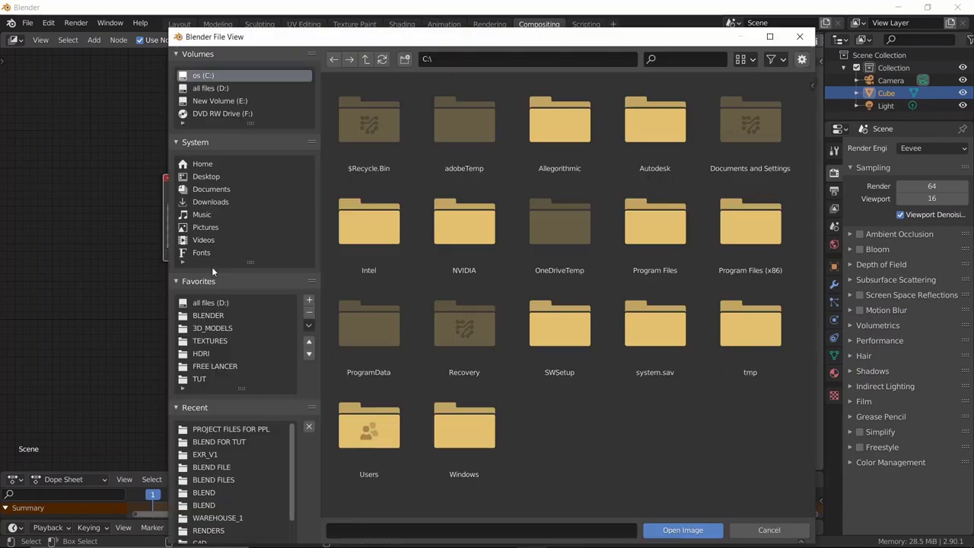
left_click(205, 454)
key("a")
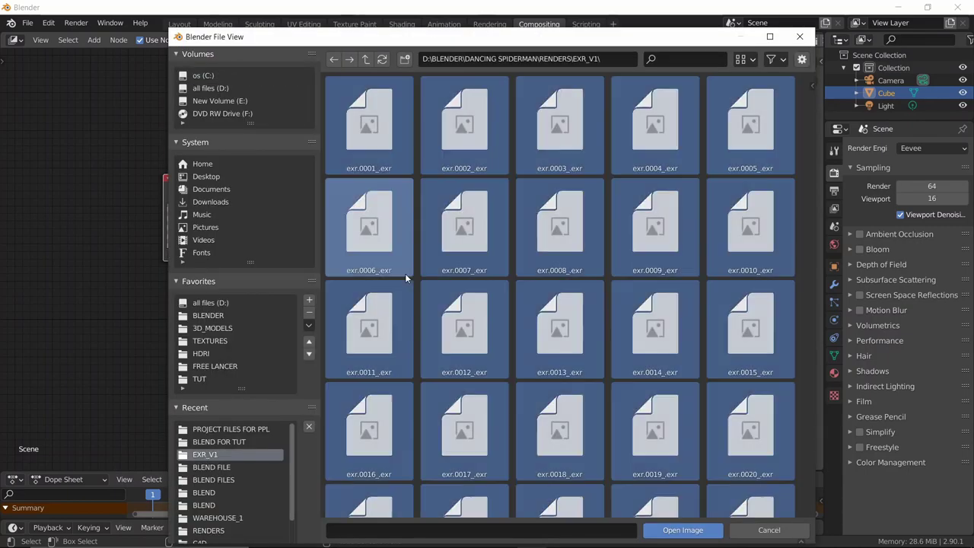
left_click(675, 530)
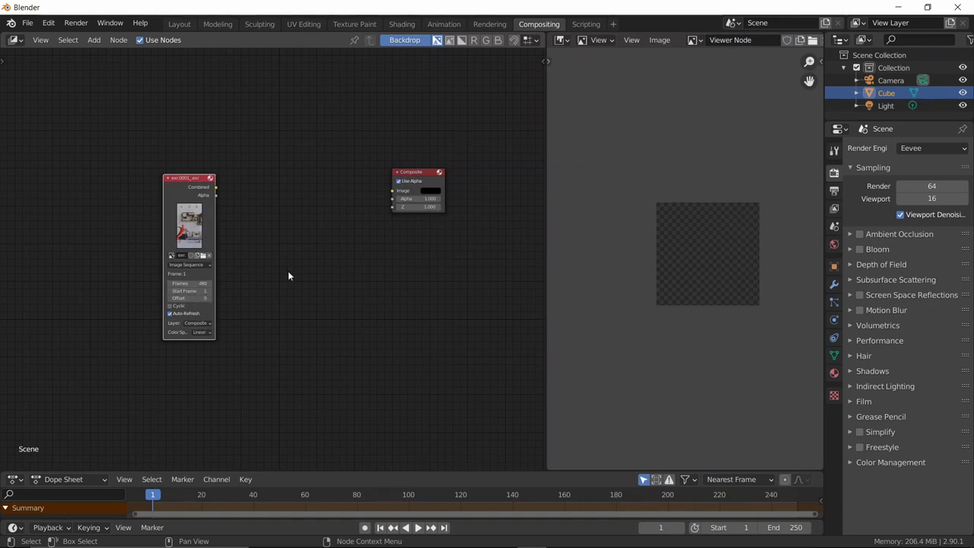
Step: Set the scene frame rate to 30 fps in Output Properties to match the sequence
key("alt+Tab")
key("alt+Tab")
key("alt+Tab")
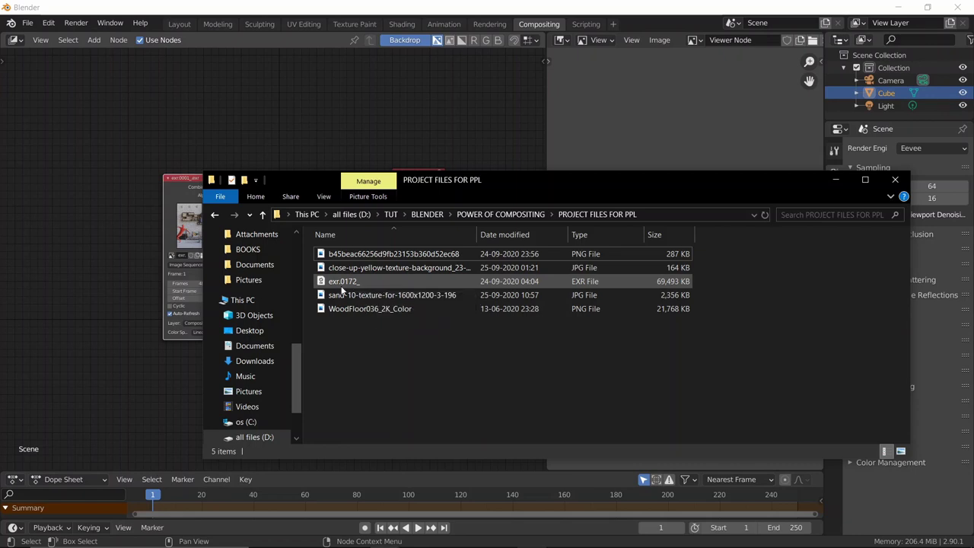
left_click(837, 180)
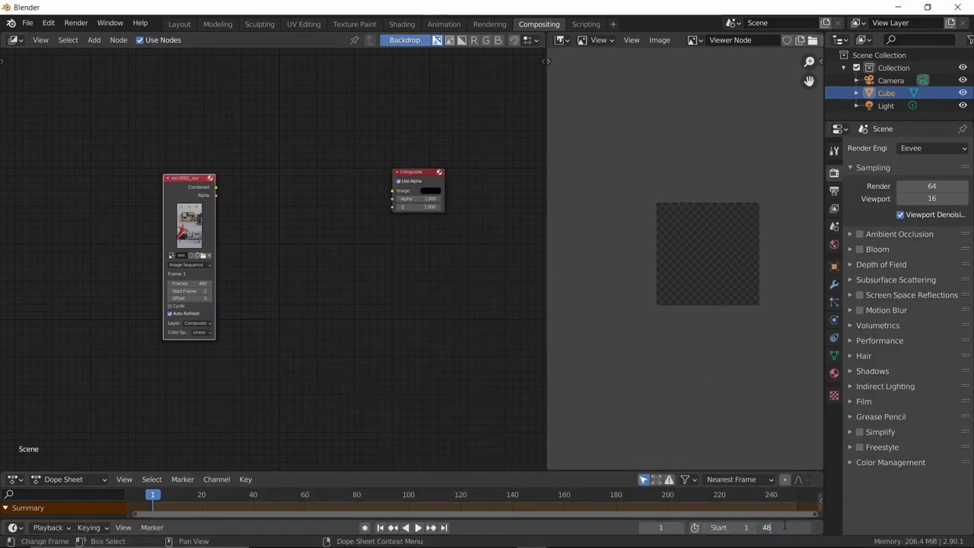
left_click(835, 190)
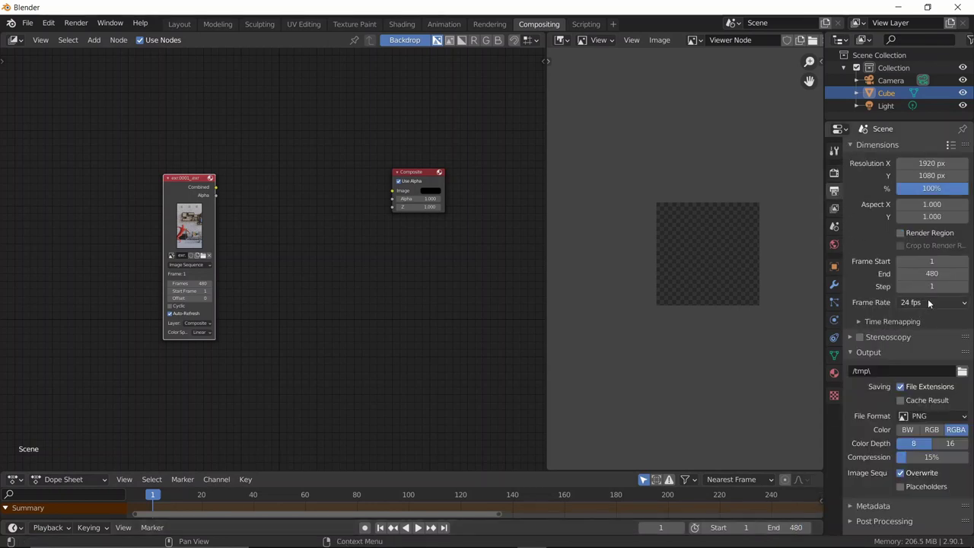
left_click(931, 302)
left_click(920, 367)
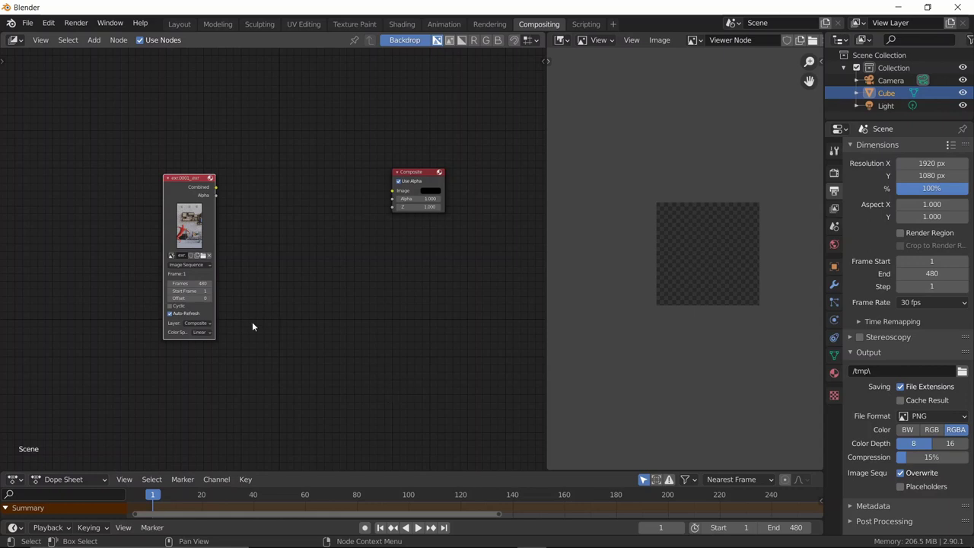
Step: Set the Image node's Layer to View Layer and bring the node fully into view
middle_click_drag(252, 327, 310, 244)
scroll(311, 244, "up", 1)
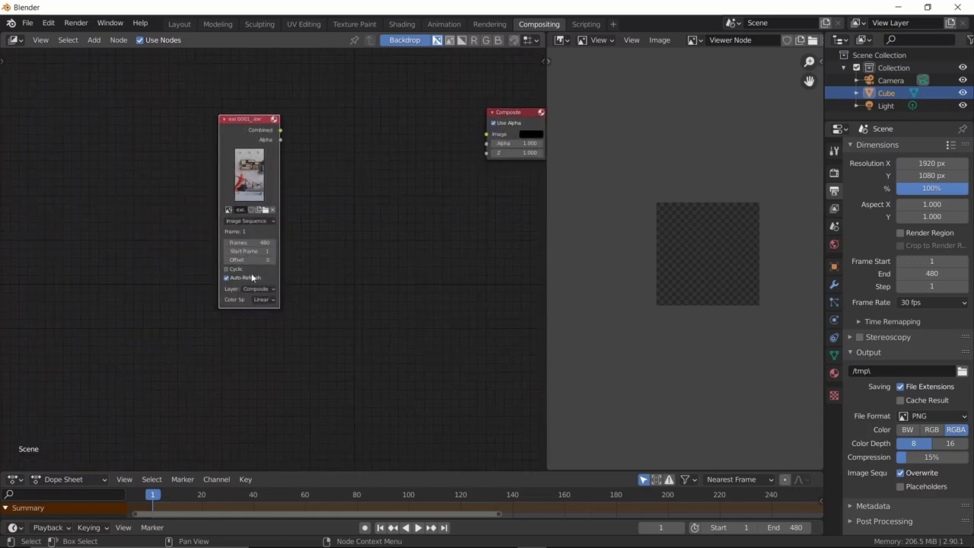
scroll(255, 285, "up", 3)
left_click(240, 315)
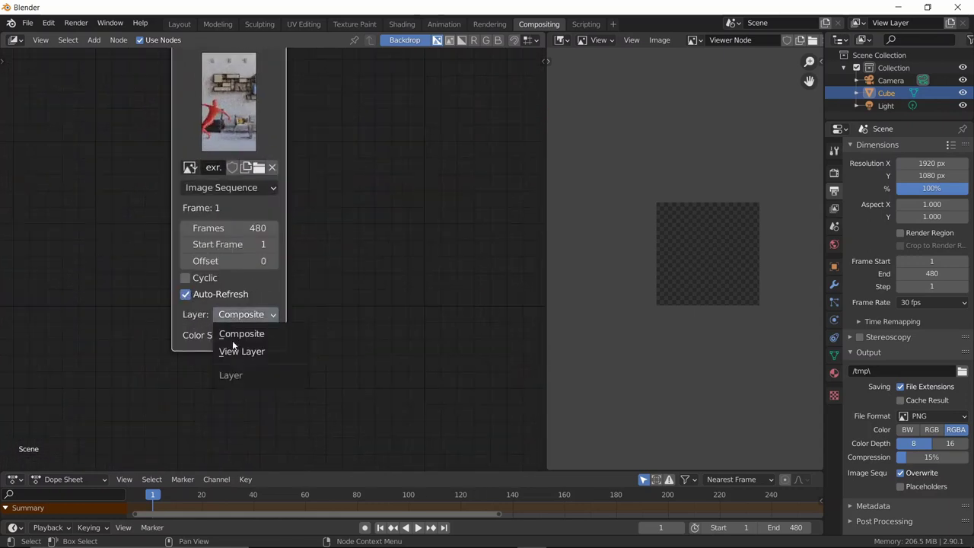
left_click(228, 354)
scroll(341, 172, "down", 4)
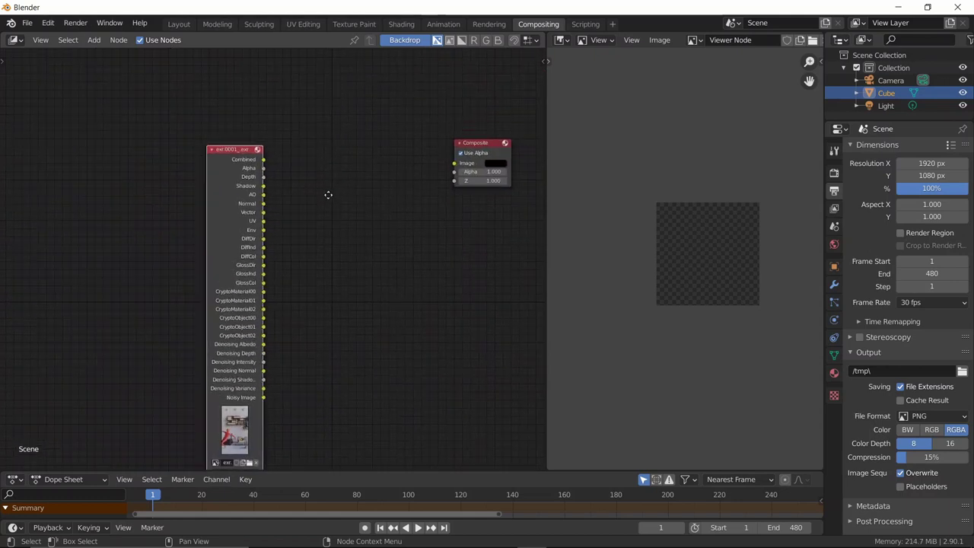
scroll(328, 195, "down", 1)
middle_click_drag(340, 218, 357, 179)
left_click_drag(249, 143, 185, 104)
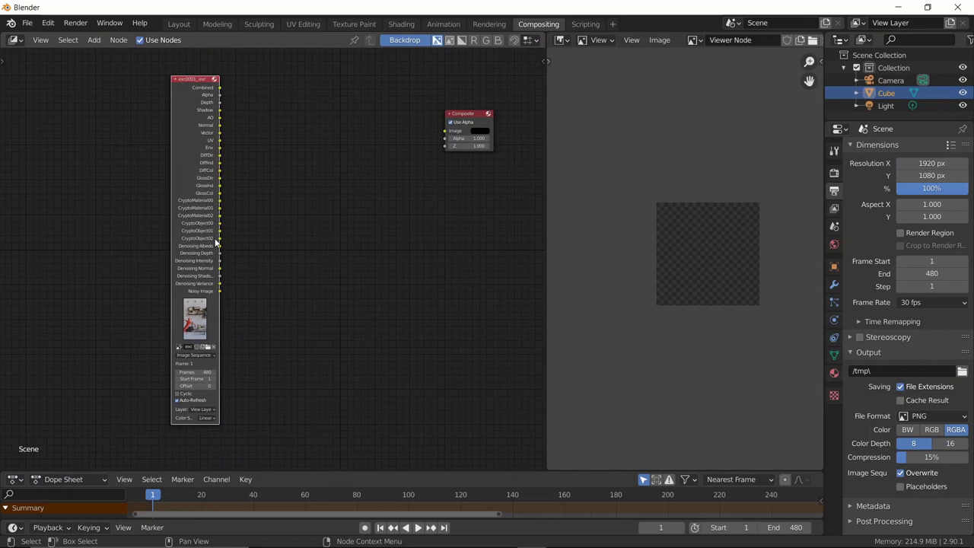
Step: Return the Properties editor to the Render settings tab
left_click(835, 222)
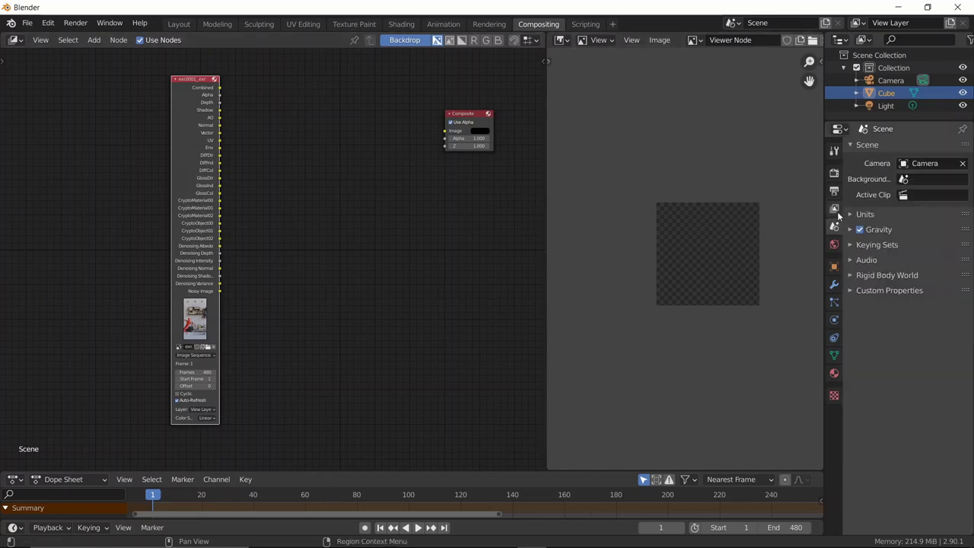
left_click(836, 210)
left_click(835, 177)
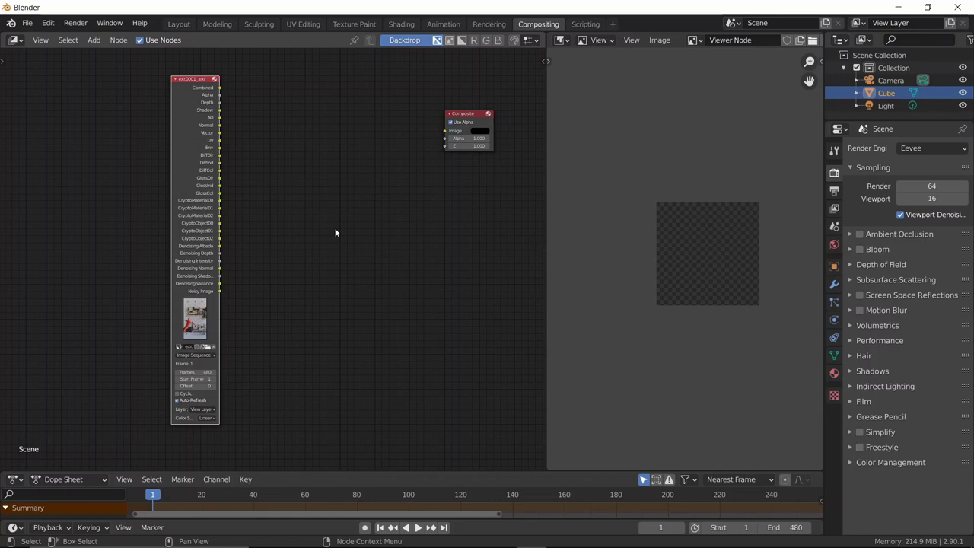
Step: Preview the Combined output in a Viewer node, hide the backdrop, and place the Viewer below Composite
left_click(187, 159, "ctrl+shift")
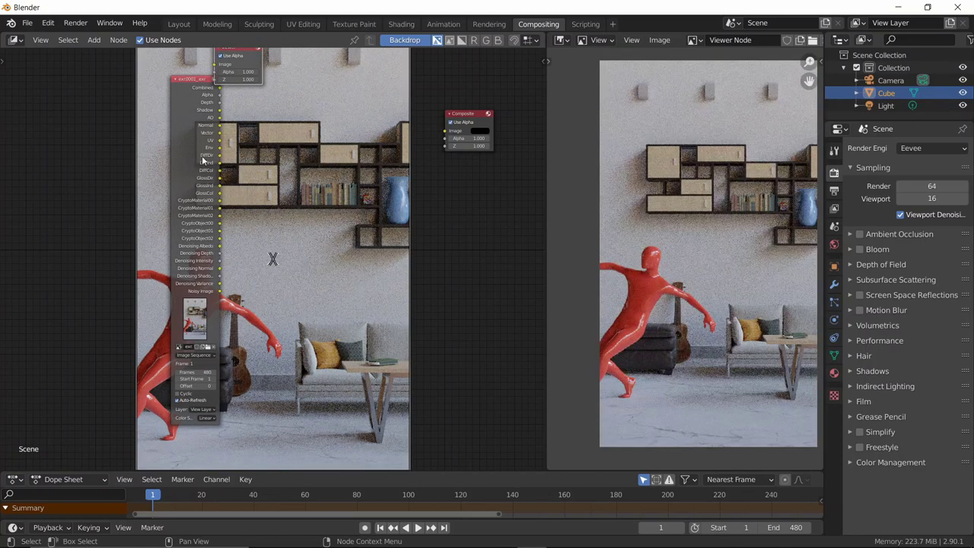
left_click(405, 39)
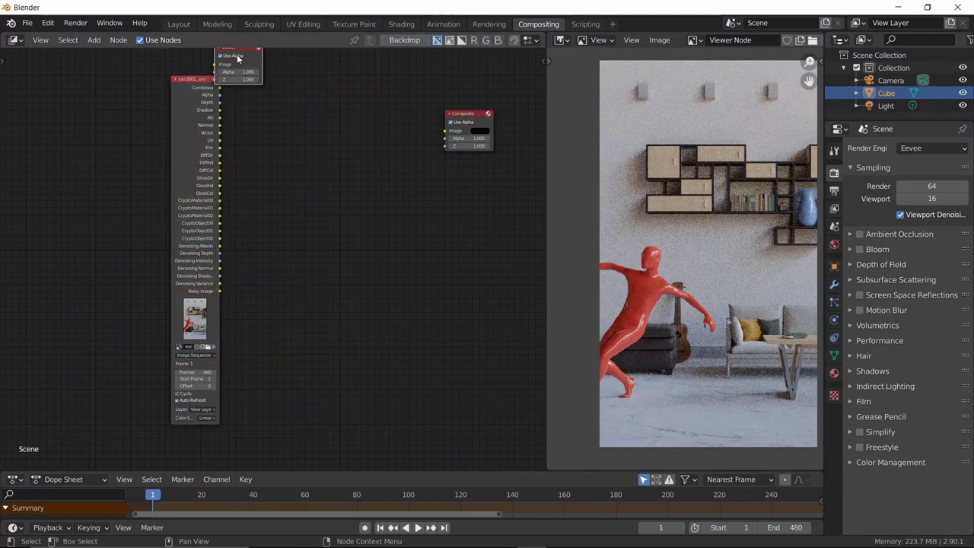
left_click_drag(237, 58, 447, 229)
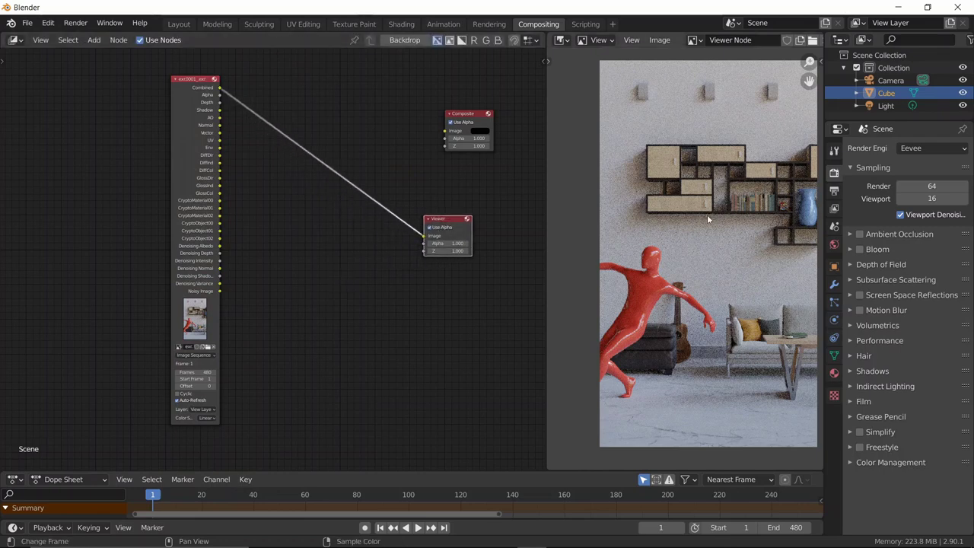
scroll(708, 220, "down", 1)
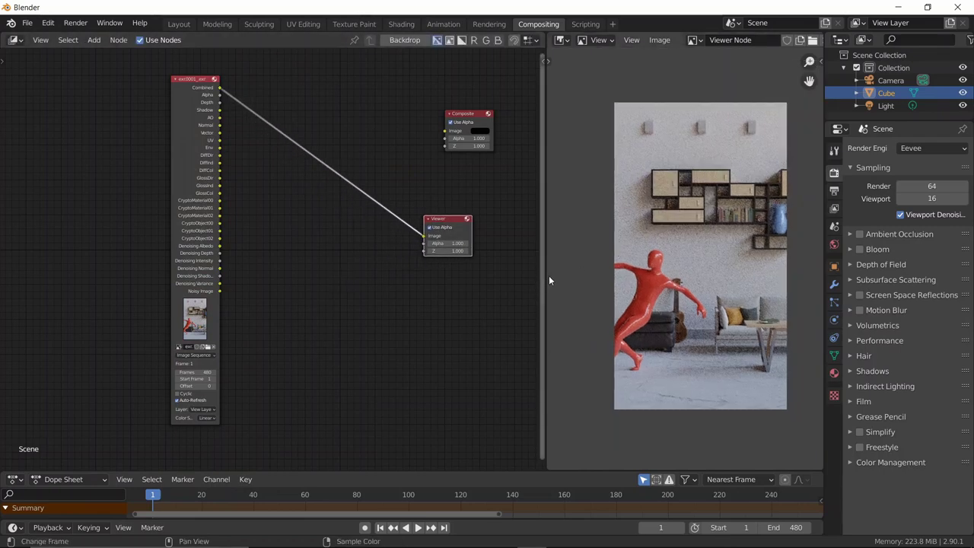
Step: Widen the node editor area against the image viewer and reframe the node graph
left_click_drag(544, 276, 609, 264)
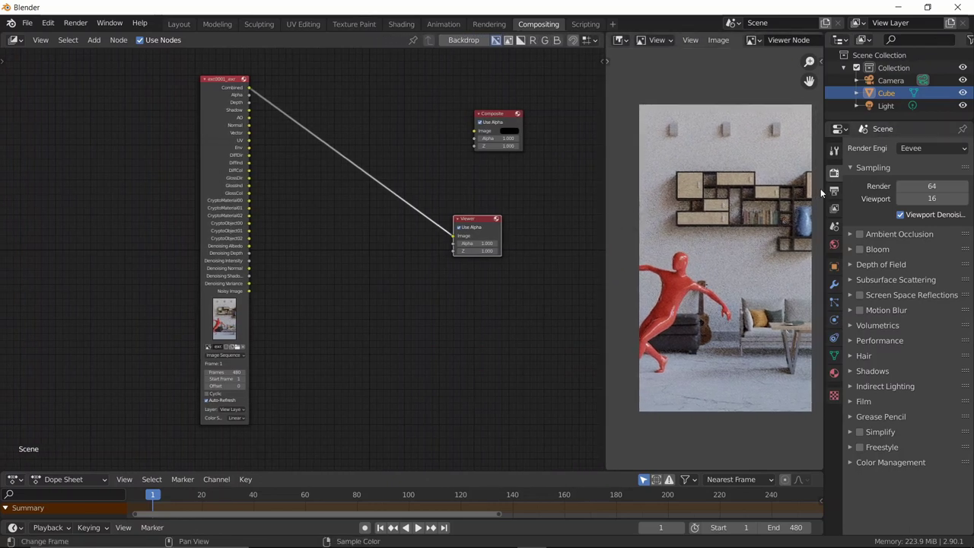
left_click_drag(824, 192, 842, 188)
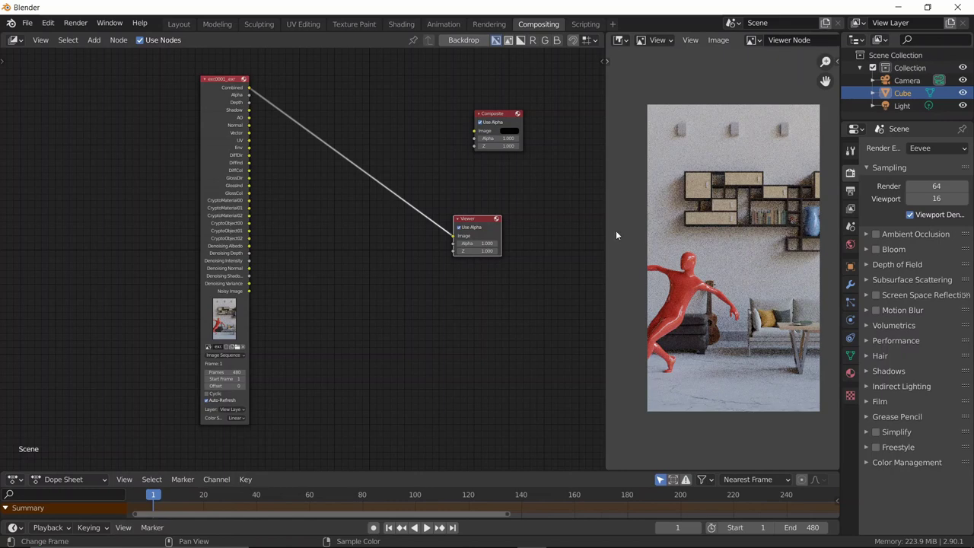
left_click_drag(606, 234, 649, 227)
scroll(739, 207, "down", 1)
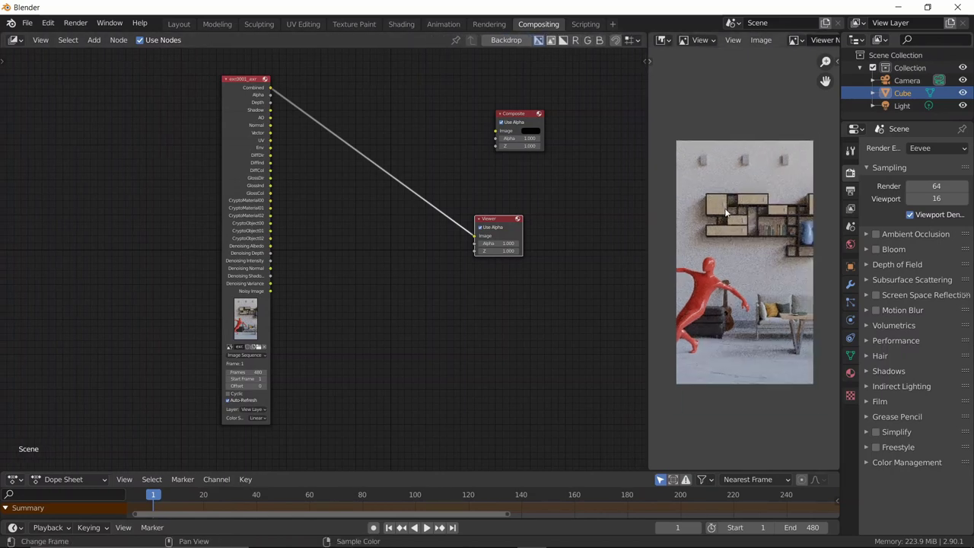
middle_click_drag(340, 324, 380, 316)
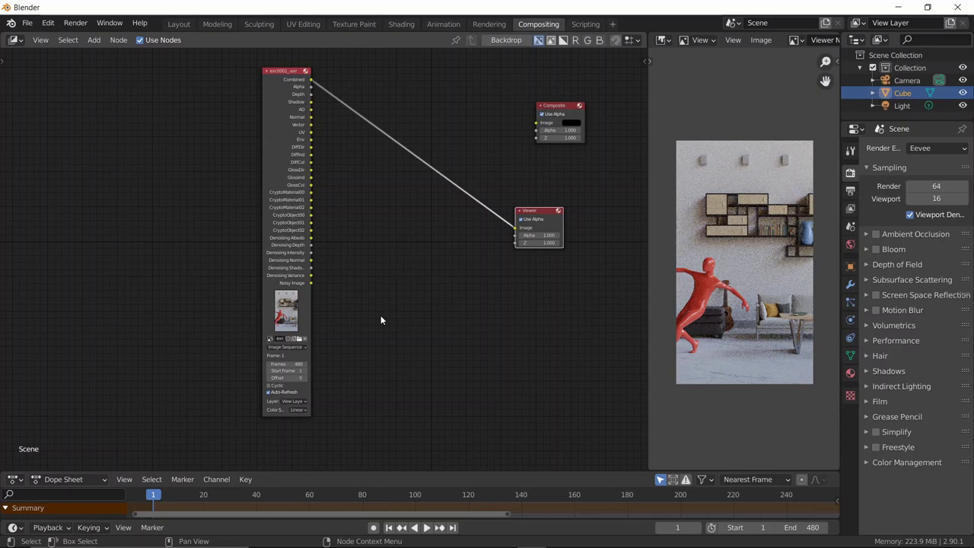
scroll(328, 251, "up", 1)
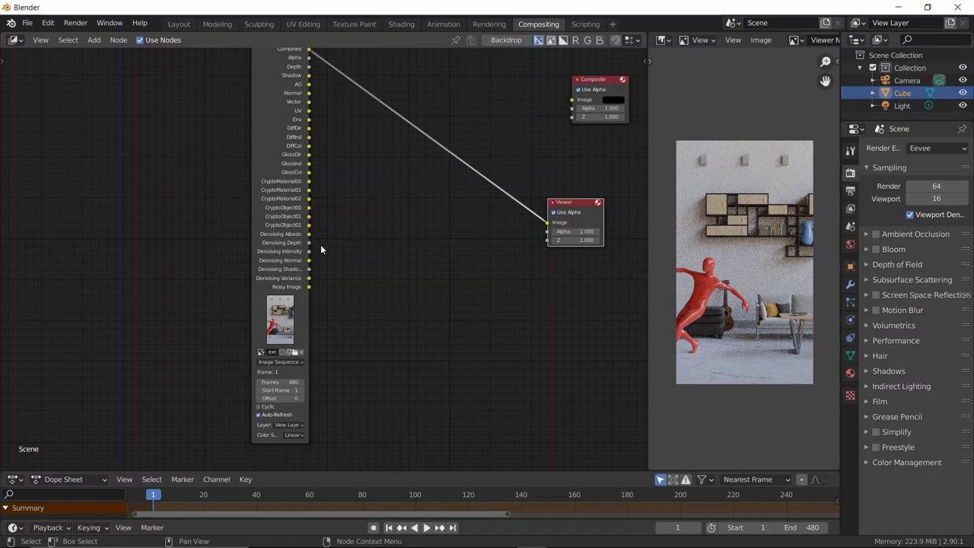
scroll(331, 239, "down", 3)
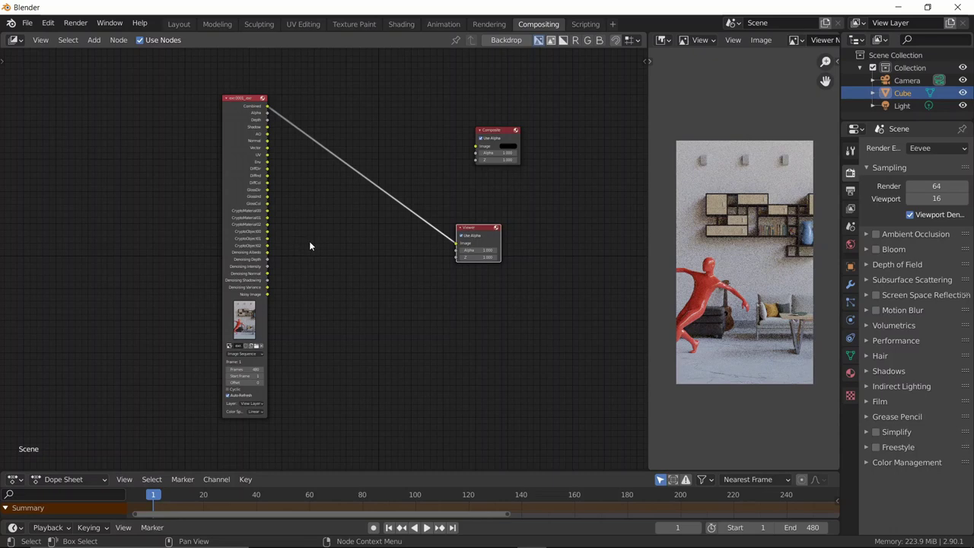
Step: Move the Viewer node to a new spot and shift the EXR image node up-left
left_click_drag(347, 278, 531, 205)
key("g")
left_click(551, 203)
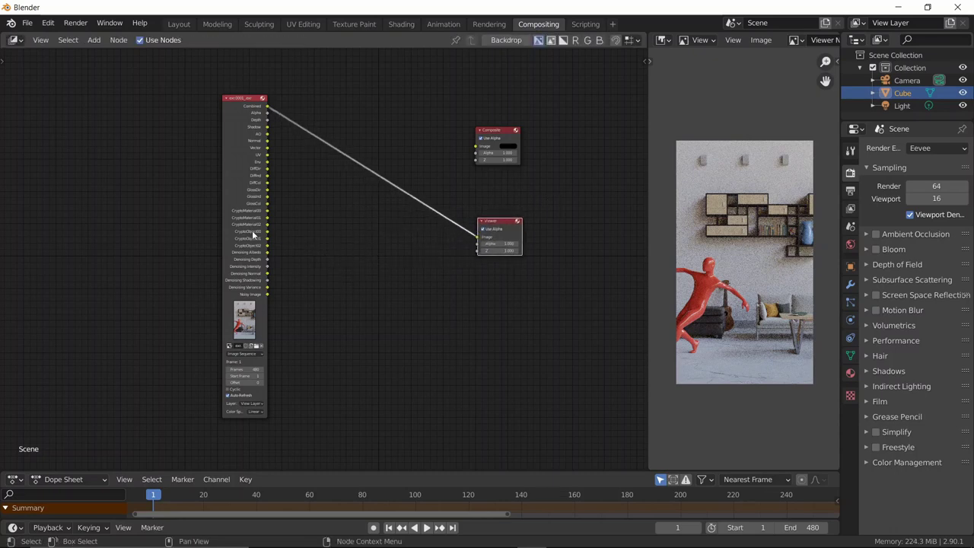
left_click_drag(253, 235, 206, 214)
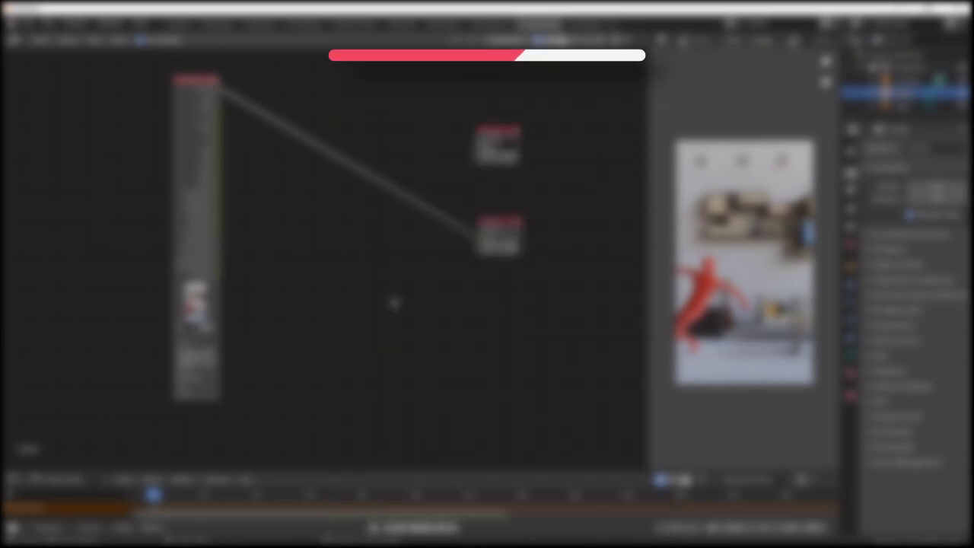
Step: Add a Mix node from the 'mi' search and place it between the EXR image node and Viewer
scroll(308, 209, "up", 3)
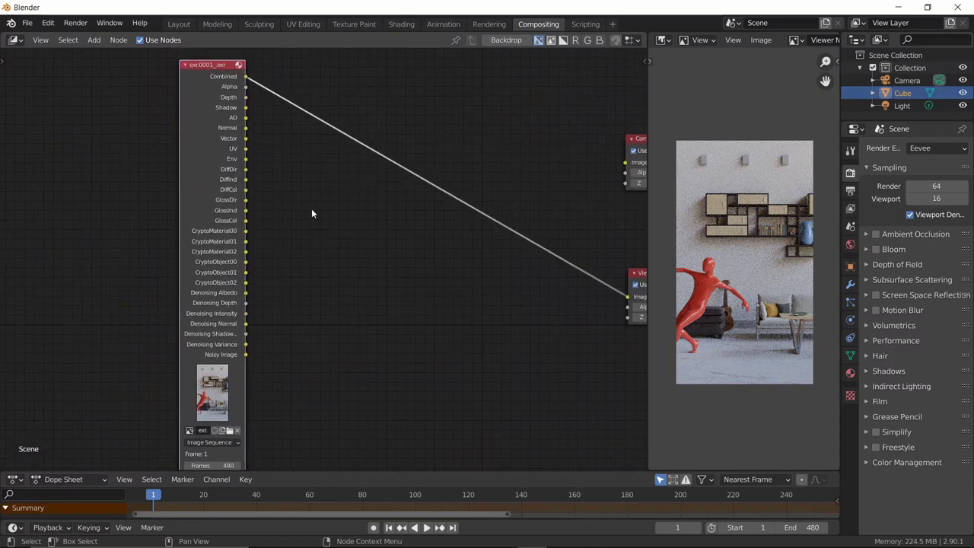
middle_click_drag(311, 210, 301, 231)
key("shift+a")
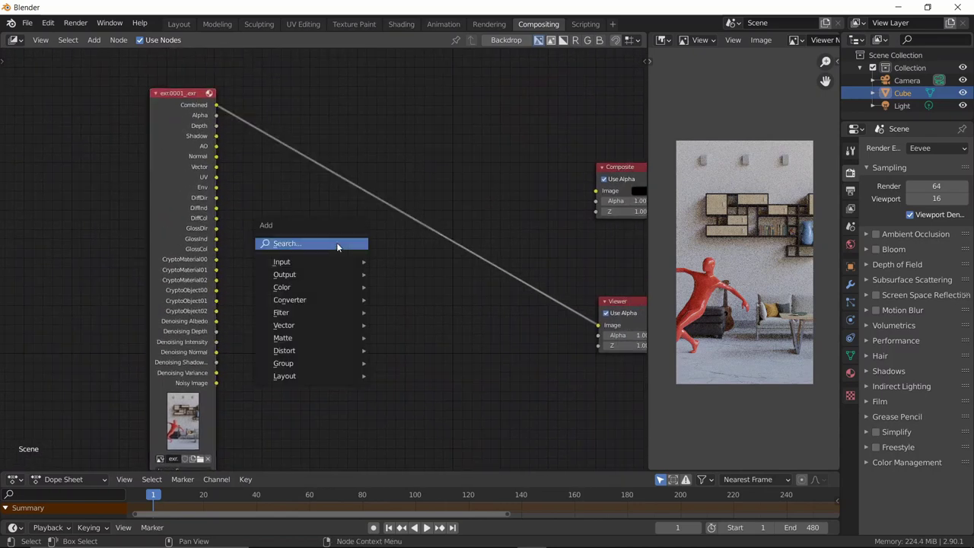
left_click(336, 242)
type("mix")
key("Return")
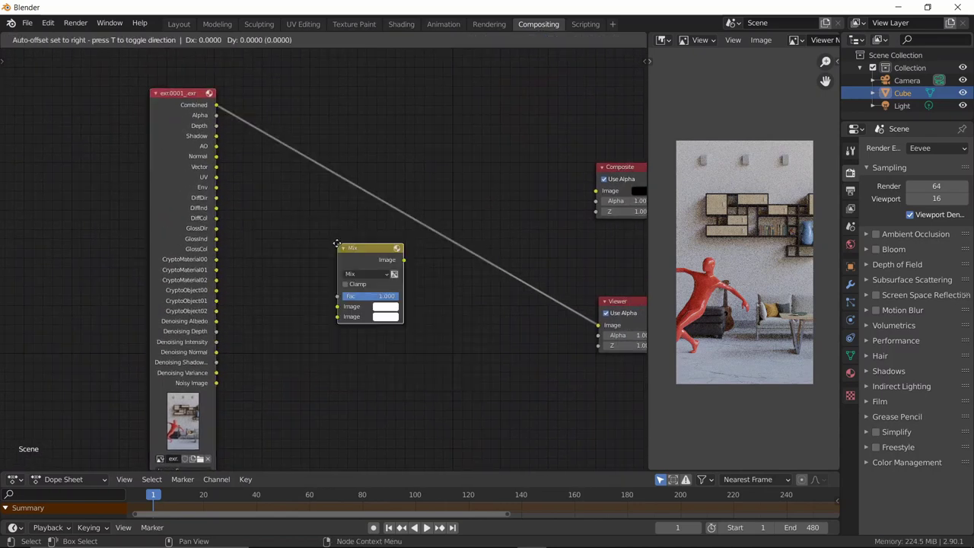
left_click(298, 185)
scroll(282, 189, "up", 2)
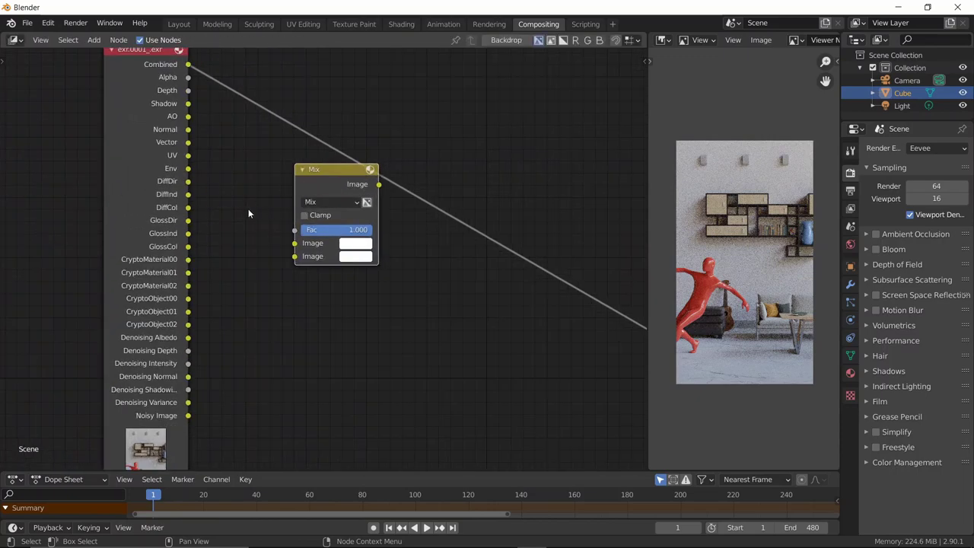
scroll(248, 213, "down", 2)
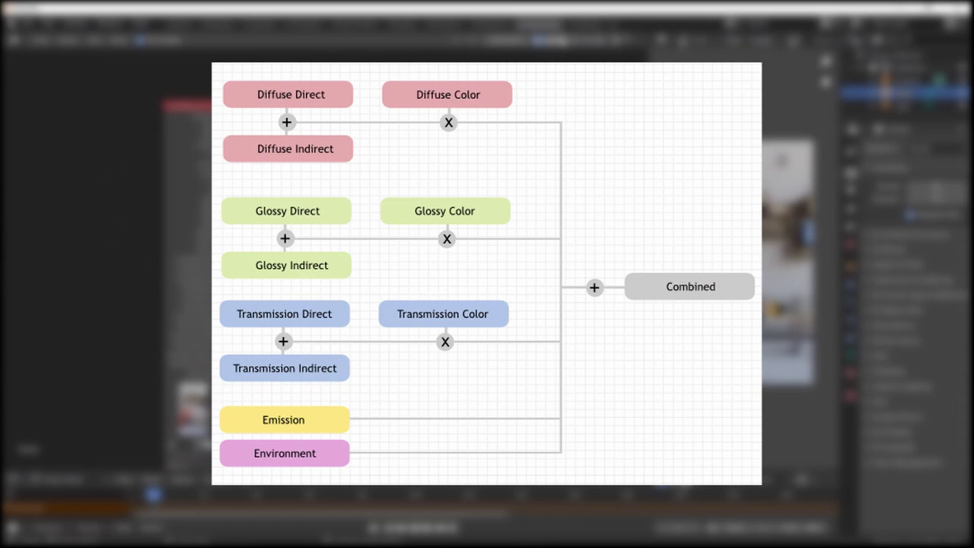
scroll(259, 243, "up", 2)
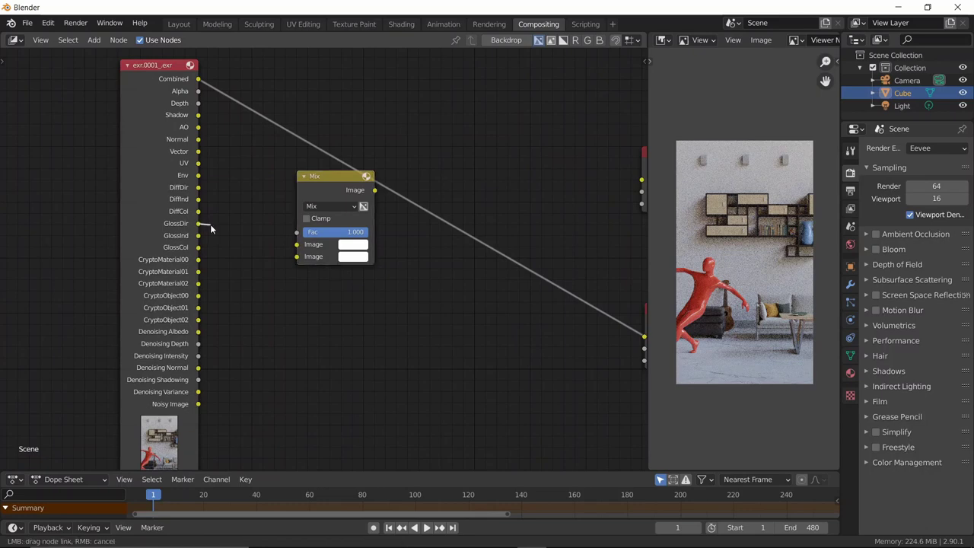
Step: Connect DiffDir and DiffInd into the Mix node and set its blend mode to Add
left_click_drag(198, 188, 296, 244)
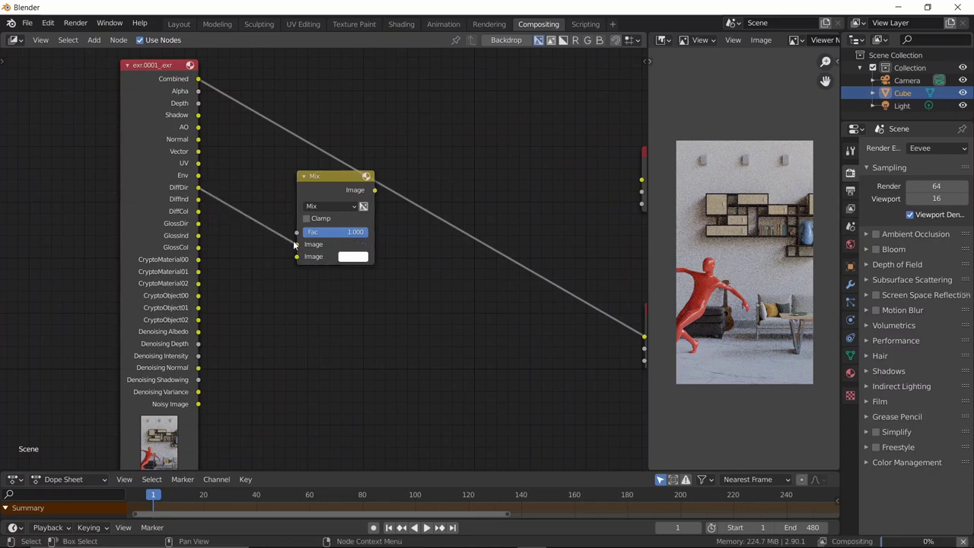
left_click_drag(198, 198, 234, 240)
left_click_drag(290, 260, 292, 263)
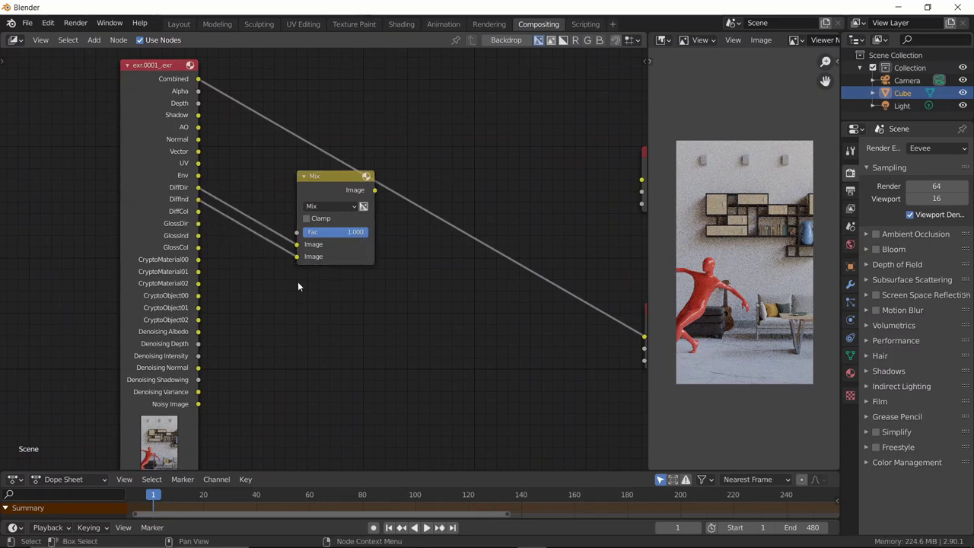
left_click(321, 207)
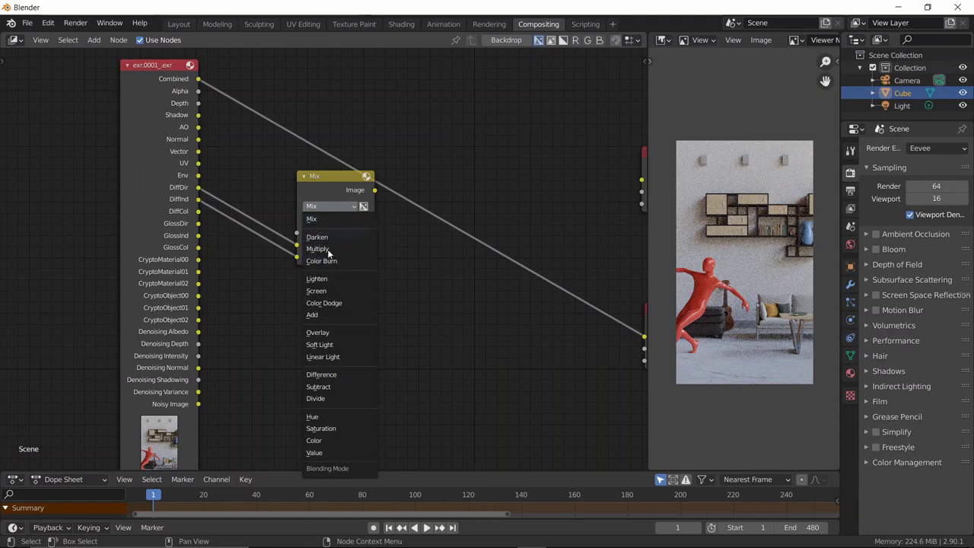
left_click(325, 313)
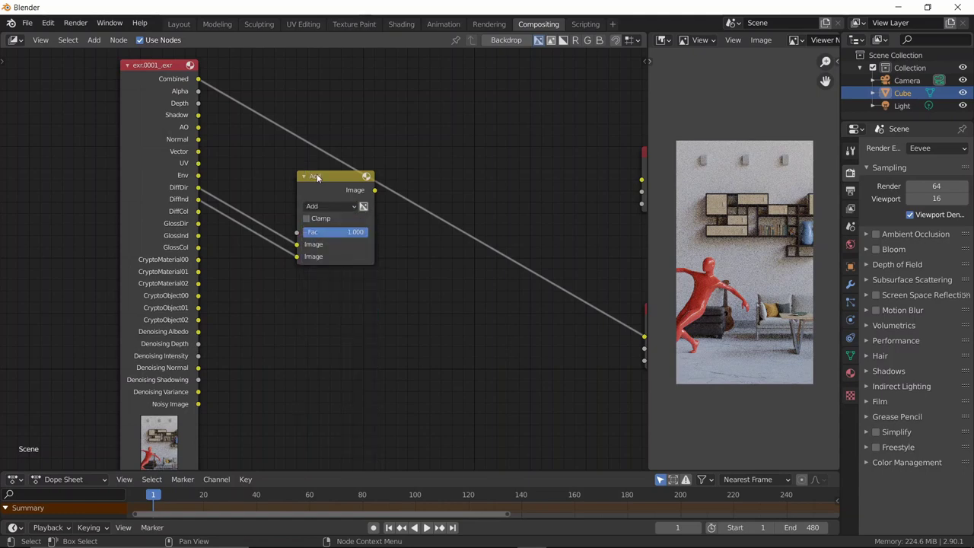
left_click(320, 206)
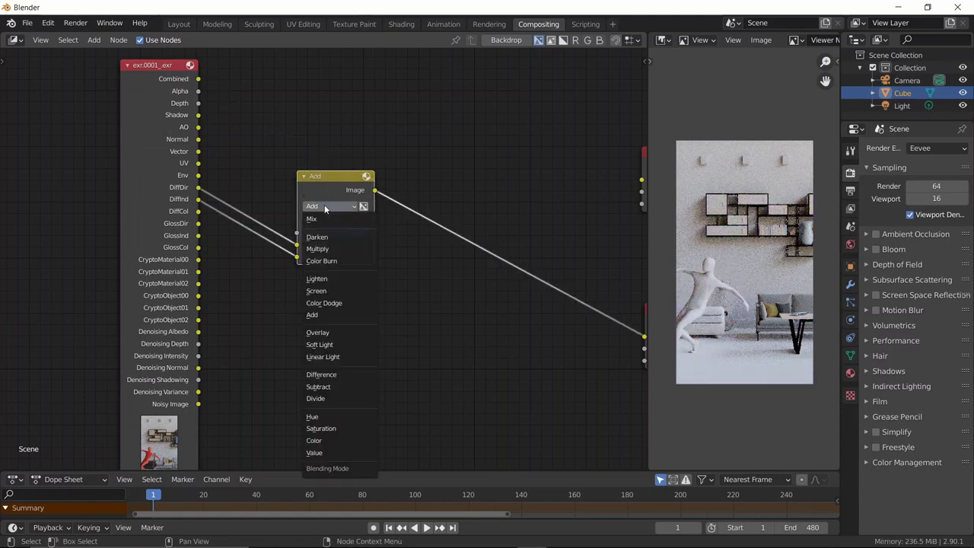
left_click(326, 249)
left_click(334, 207)
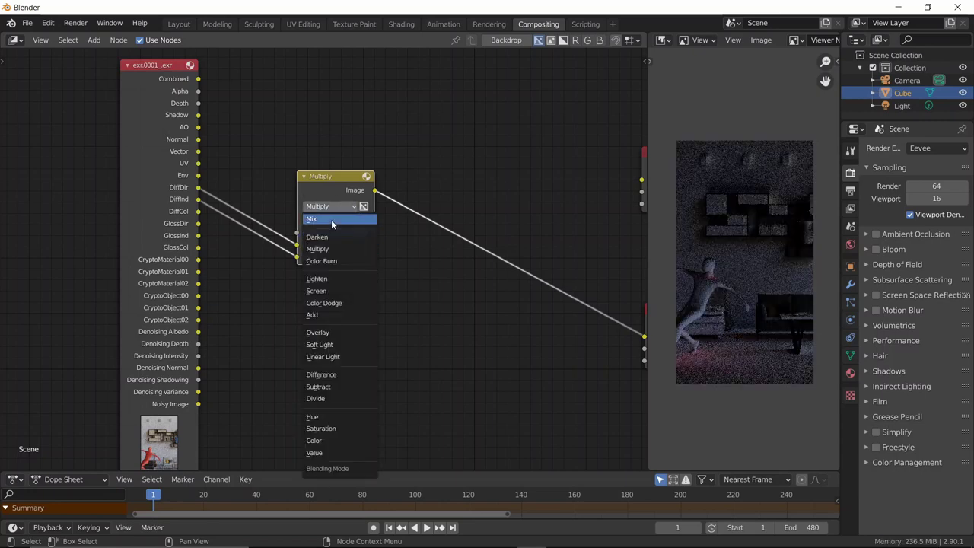
left_click(323, 314)
left_click_drag(334, 183, 332, 140)
Step: Duplicate the Add node as a Multiply node and connect DiffCol to its second image
key("shift+d")
left_click(490, 197)
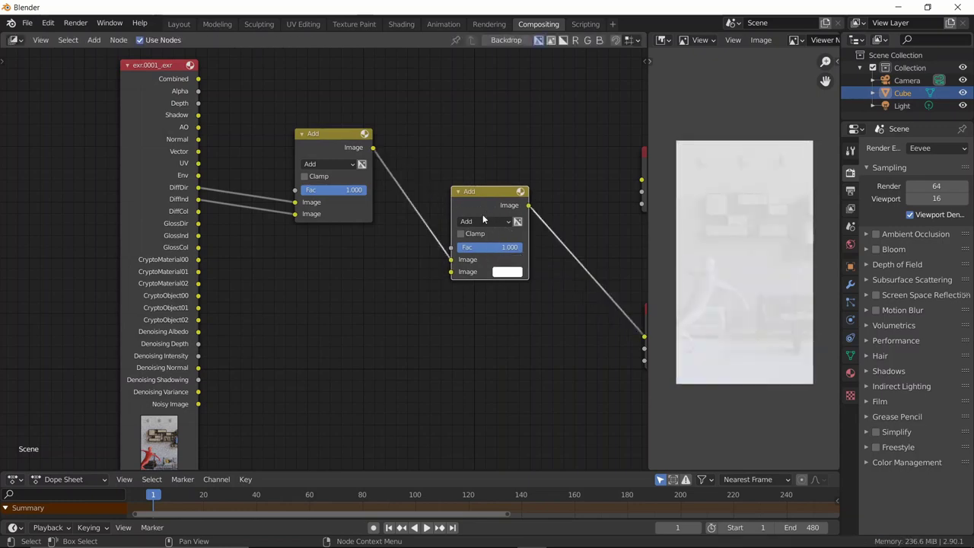
left_click(485, 222)
left_click(481, 264)
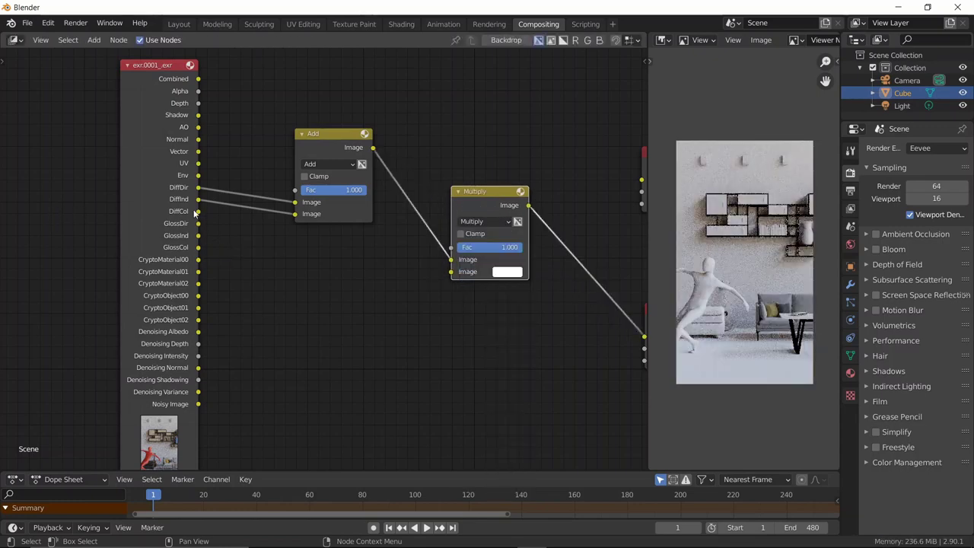
left_click_drag(198, 212, 451, 272)
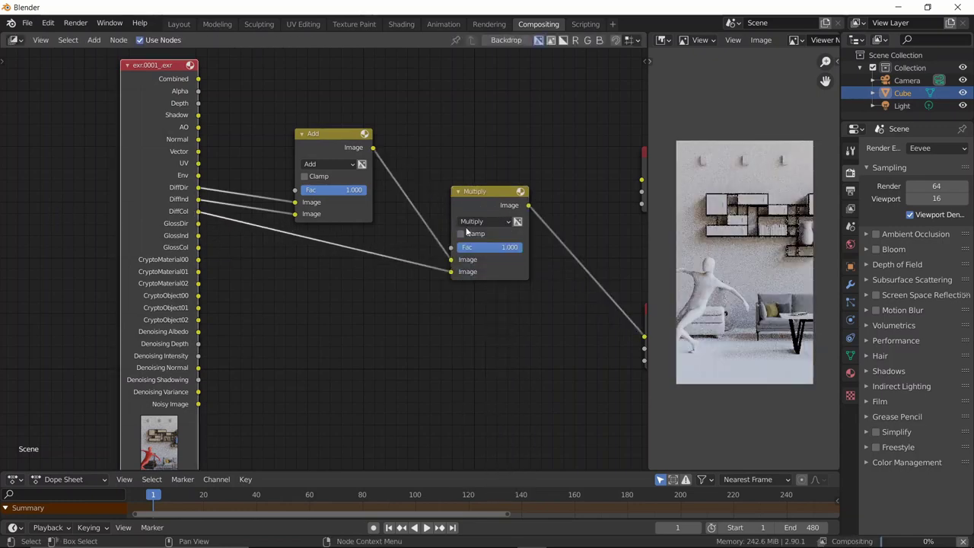
scroll(491, 207, "down", 1)
key("Home")
left_click_drag(434, 112, 207, 248)
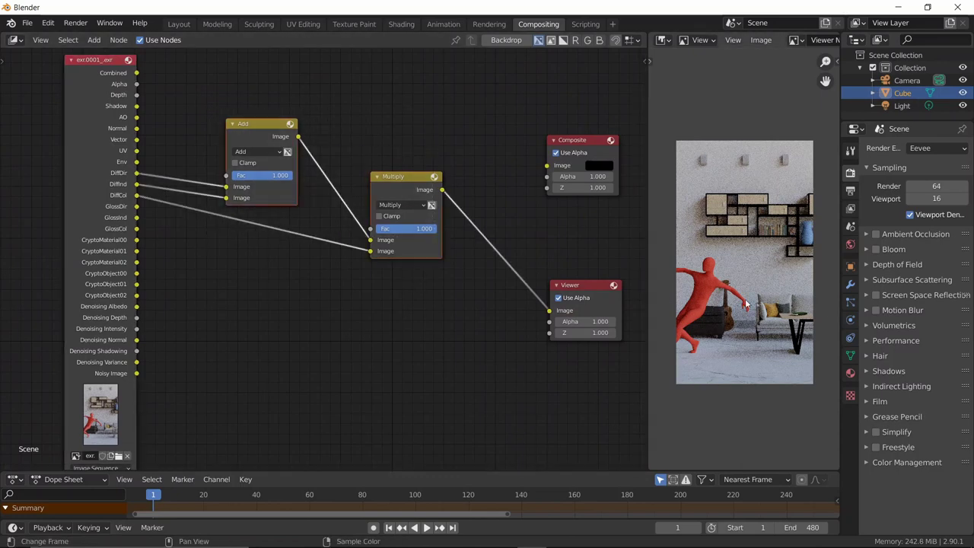
Step: Shift the Composite and Viewer nodes further right, then select the diffuse Add and Multiply nodes
key("Home")
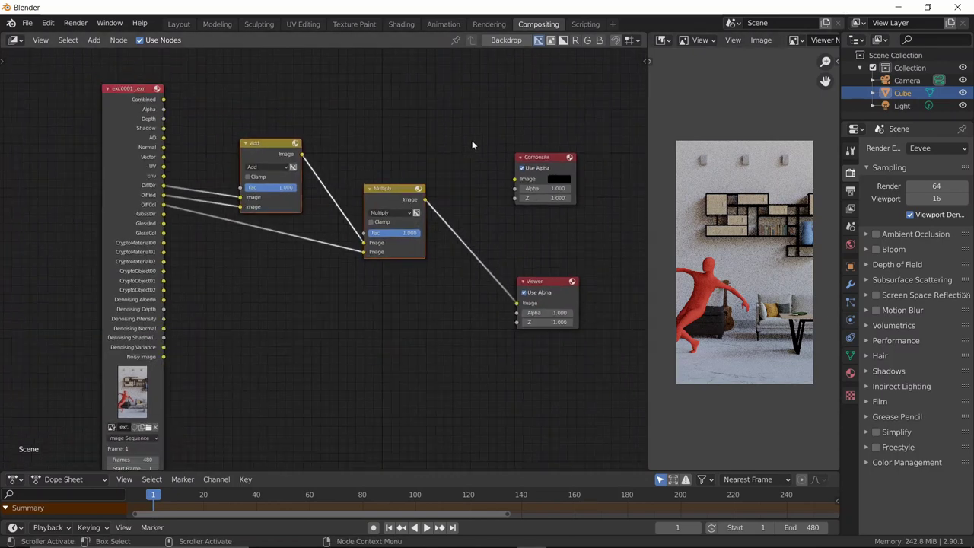
key("b")
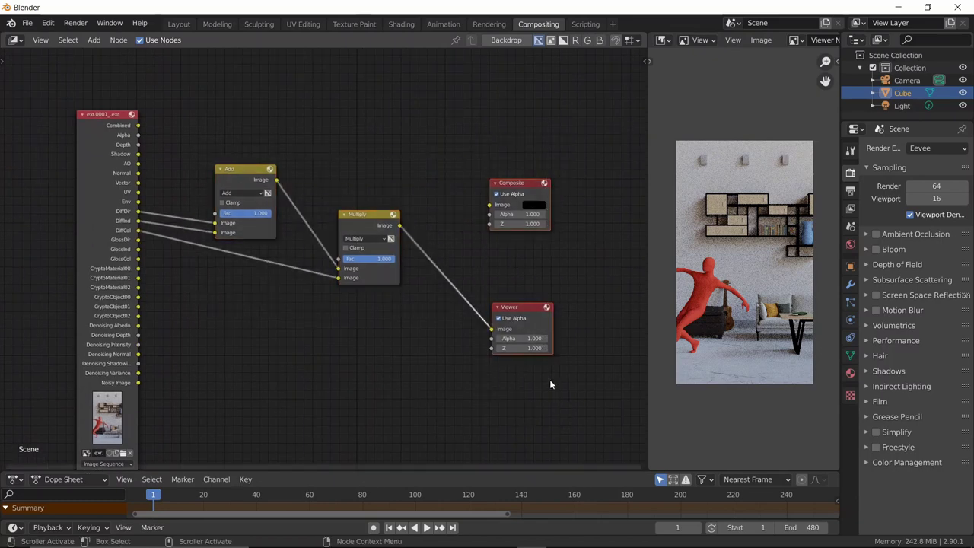
key("Escape")
scroll(549, 379, "down", 1)
middle_click_drag(550, 379, 350, 224)
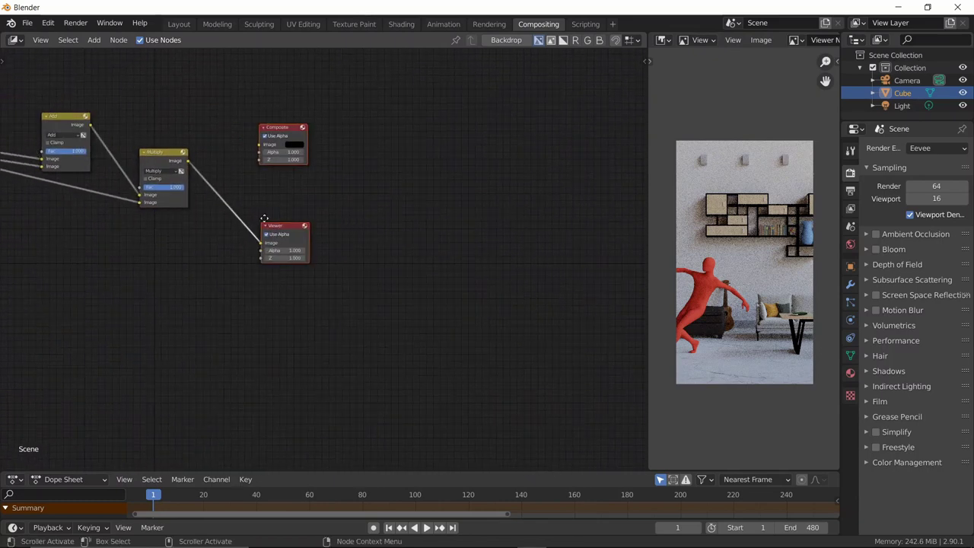
key("g")
left_click(532, 231)
middle_click_drag(180, 257, 366, 256)
middle_click_drag(249, 233, 318, 253)
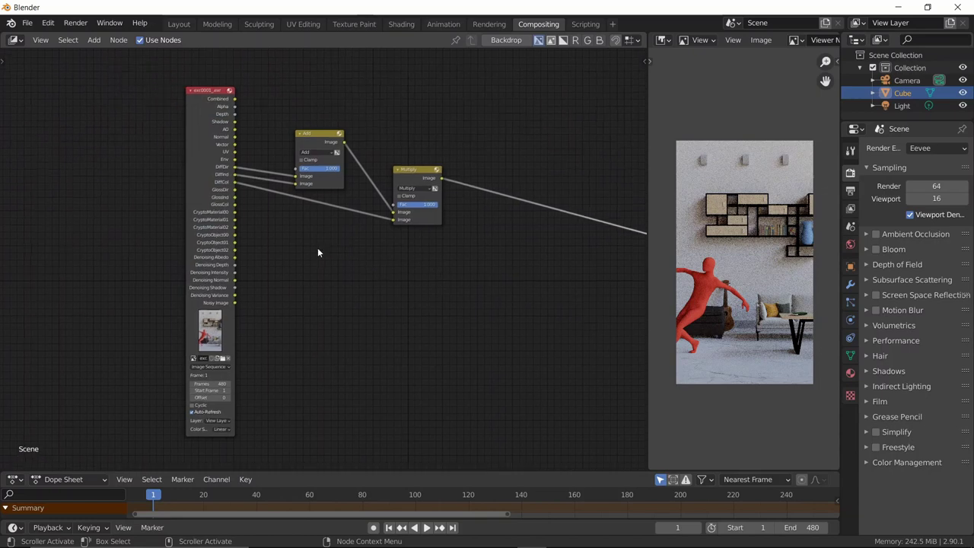
scroll(317, 252, "up", 2)
left_click_drag(245, 82, 479, 238)
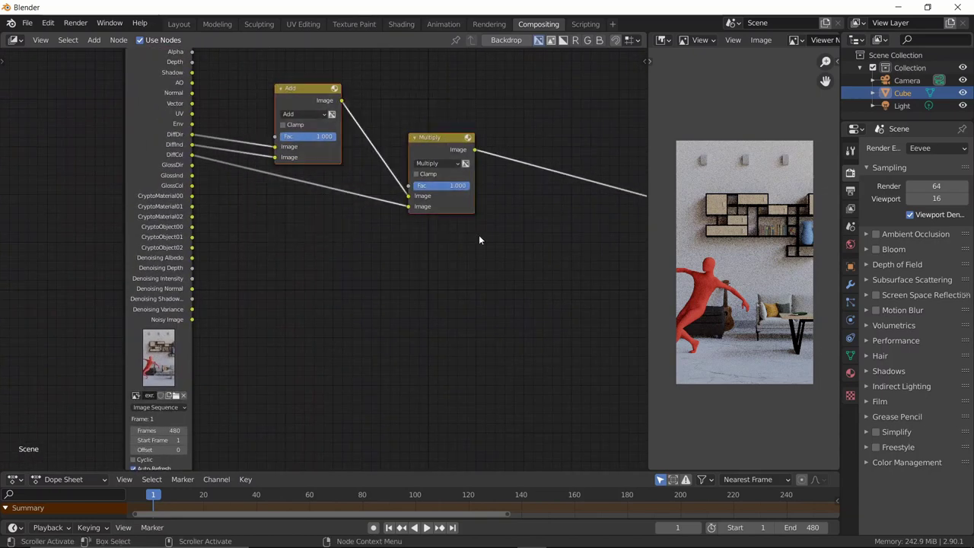
Step: Duplicate the Add/Multiply pair below and wire GlossDir, GlossInd and GlossCol into it
key("shift+d")
left_click(481, 352)
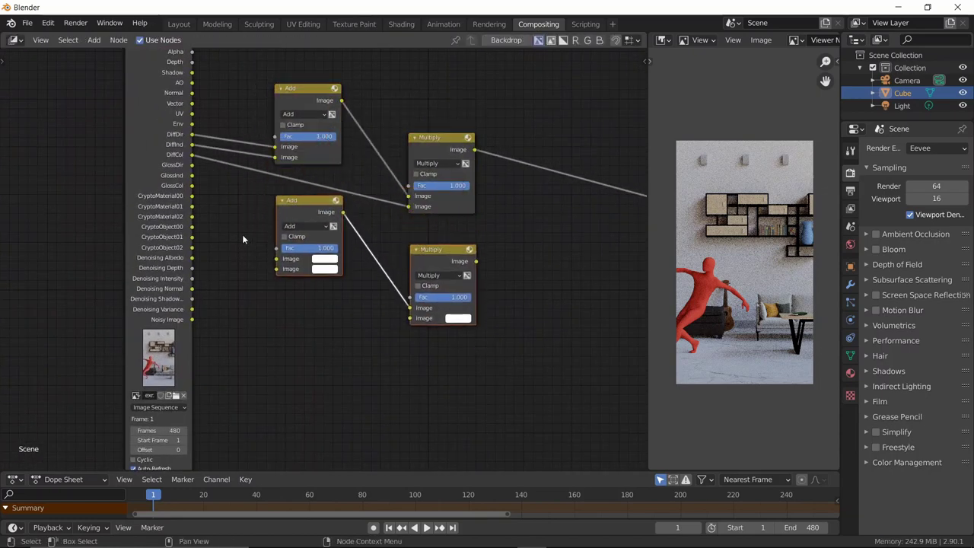
left_click(217, 213)
left_click_drag(192, 166, 277, 259)
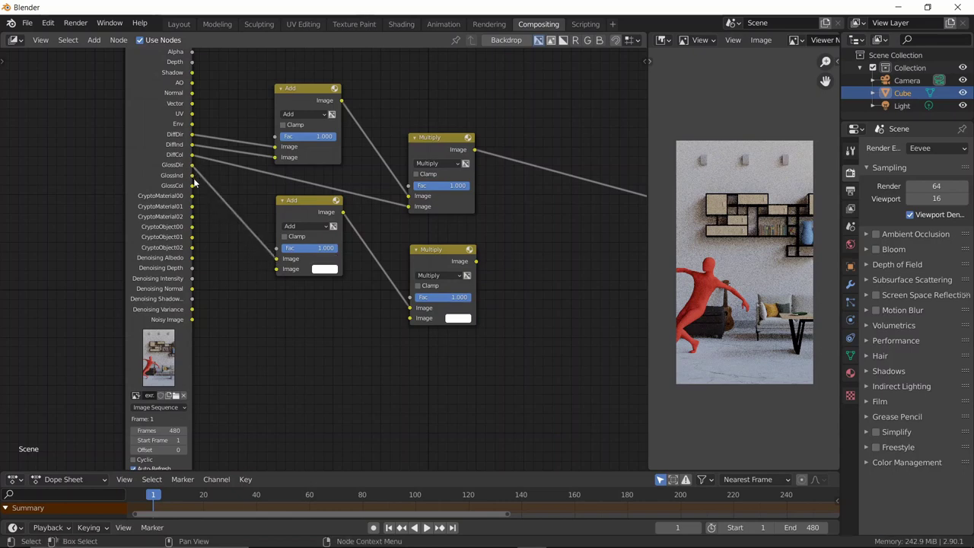
left_click_drag(192, 186, 276, 269)
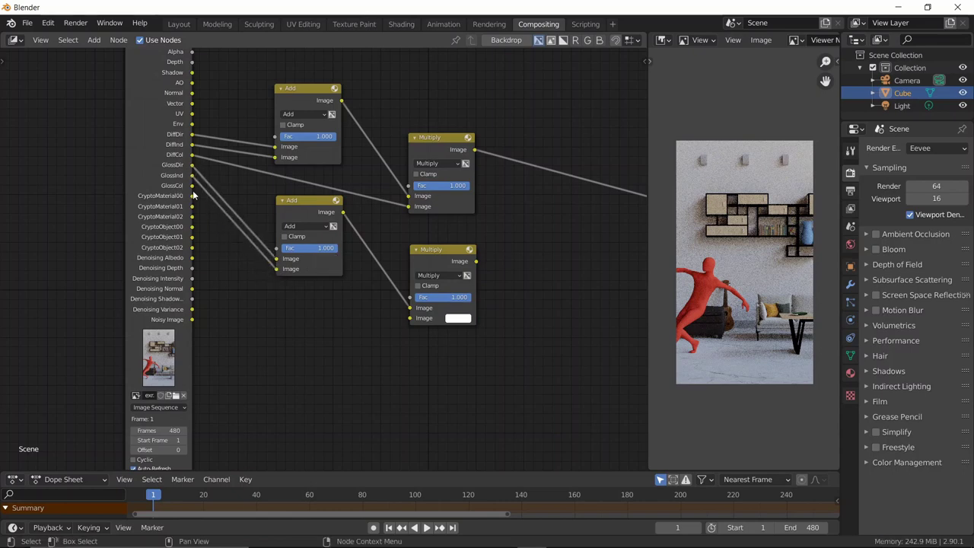
left_click_drag(192, 186, 414, 321)
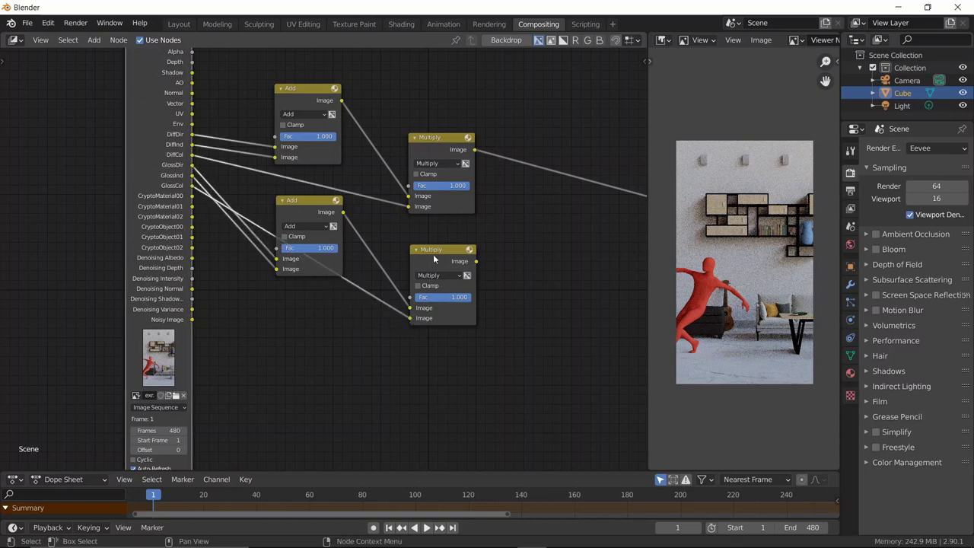
Step: Sum both Multiply results with a third Add node inserted before the viewer
left_click(312, 202)
key("shift+d")
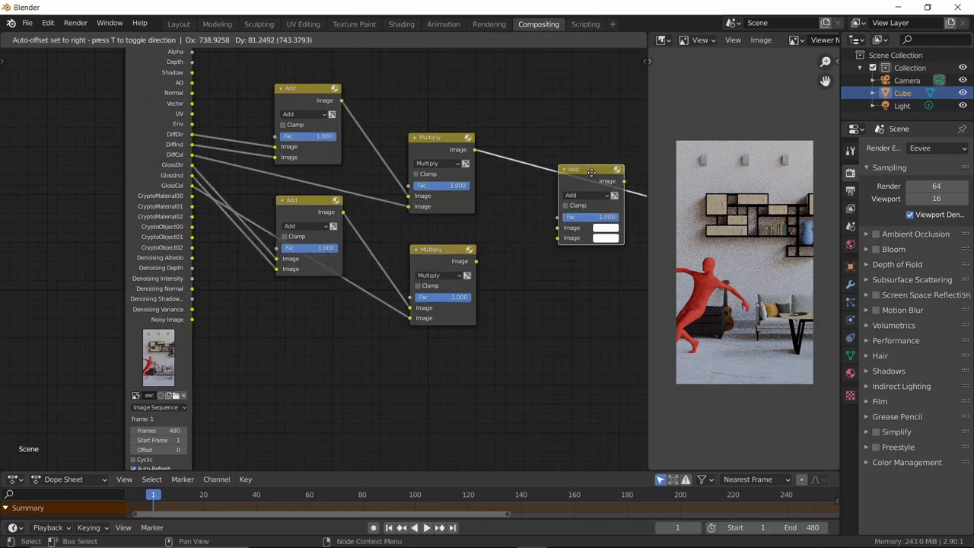
left_click(592, 173)
left_click_drag(477, 261, 558, 237)
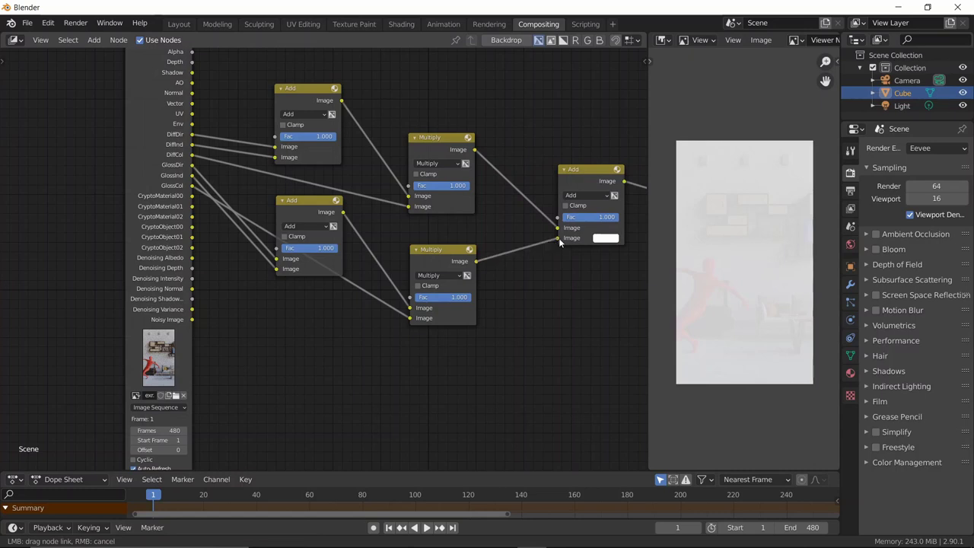
scroll(553, 246, "down", 1)
middle_click_drag(553, 246, 464, 261)
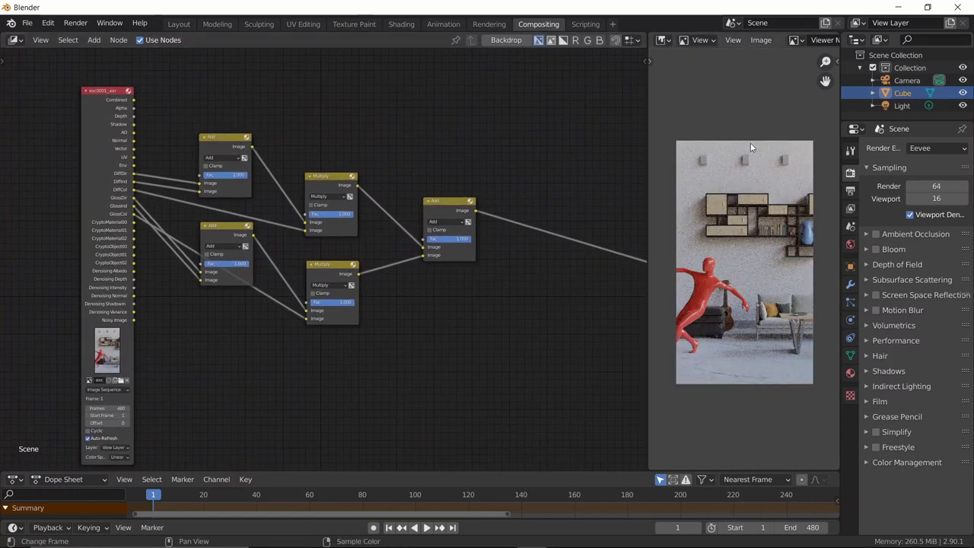
Step: Preview the Combined render, then the Add result, in the Viewer, and select the Add and Multiply nodes
left_click(107, 101, "ctrl+shift")
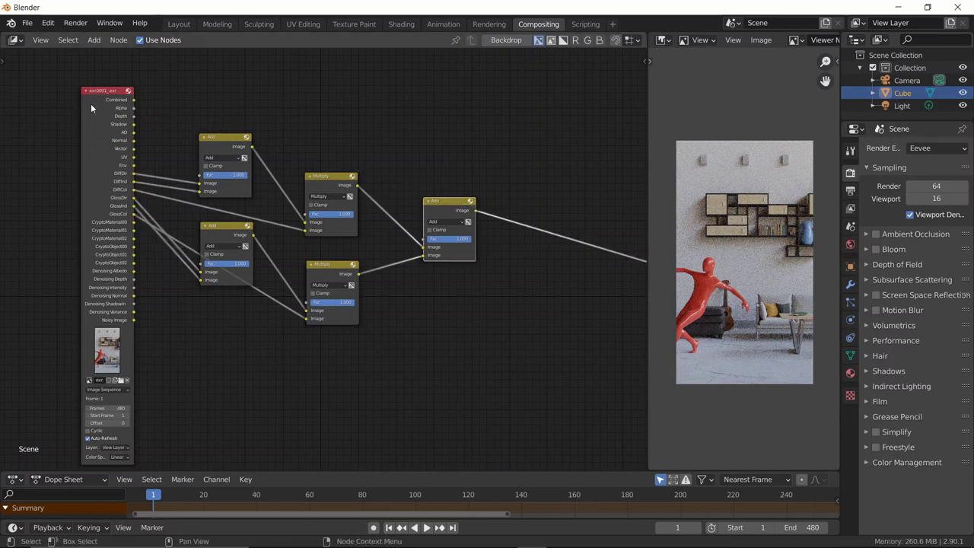
left_click(448, 217, "ctrl+shift")
left_click_drag(388, 108, 194, 423)
scroll(212, 370, "up", 3)
middle_click_drag(212, 370, 294, 298)
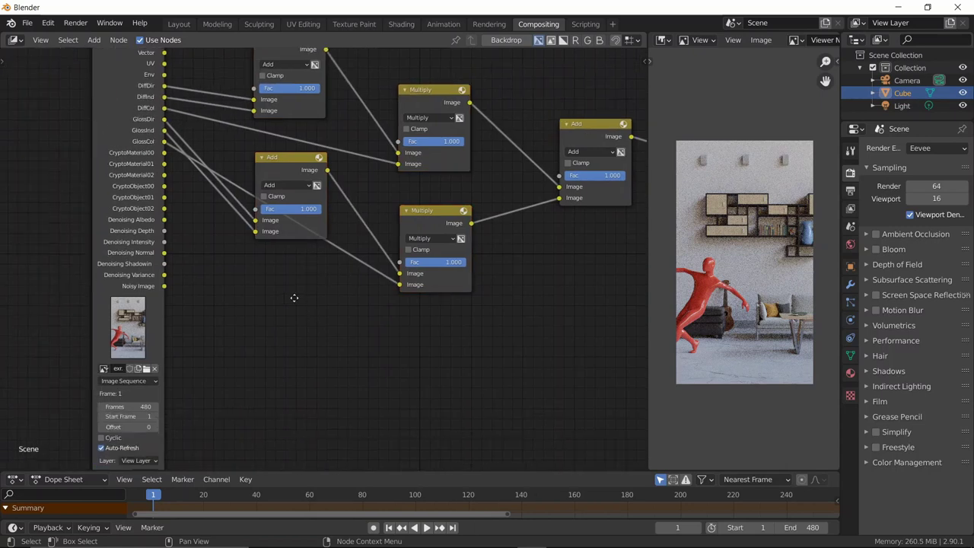
scroll(511, 214, "down", 1)
Step: Move the image input node down and left to make room in the node tree
middle_click_drag(511, 214, 456, 291)
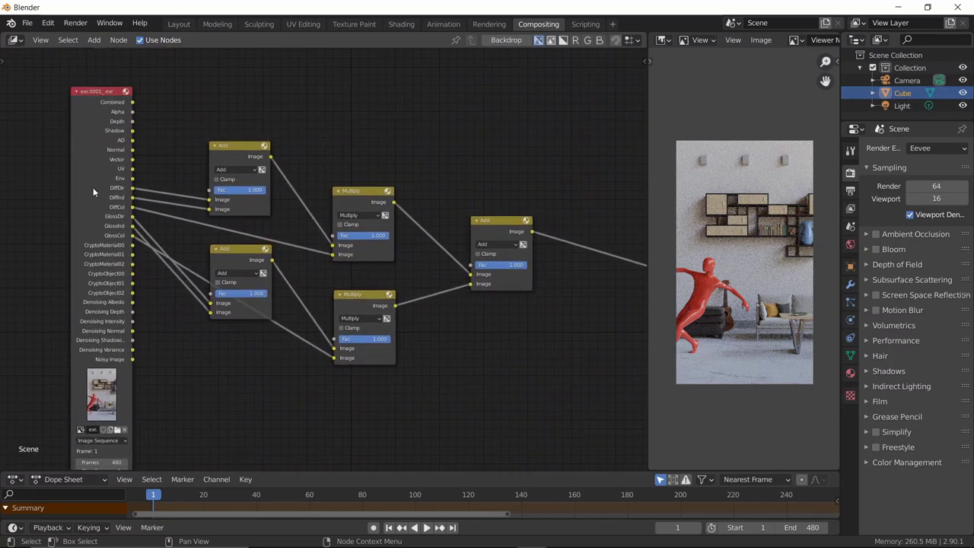
left_click_drag(93, 192, 31, 250)
scroll(272, 279, "down", 2)
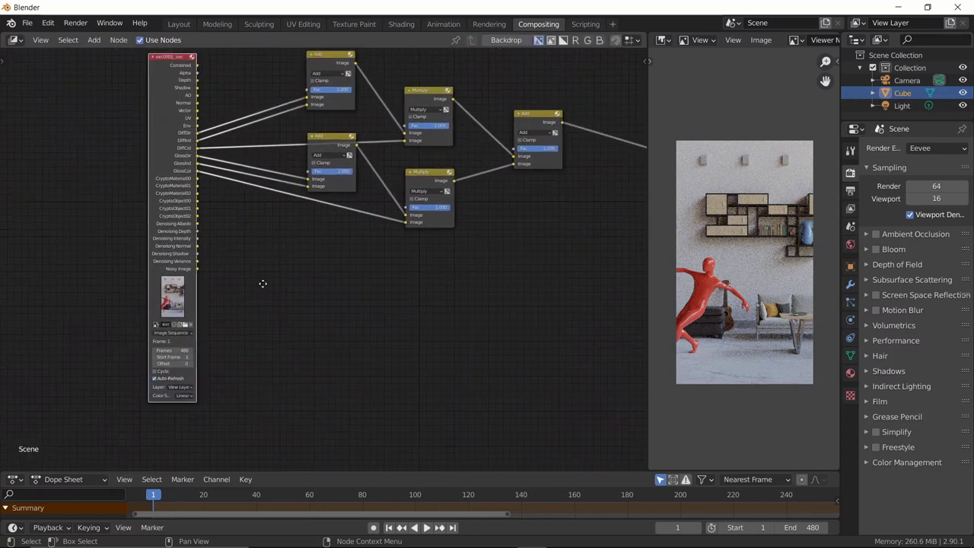
middle_click_drag(262, 283, 470, 283)
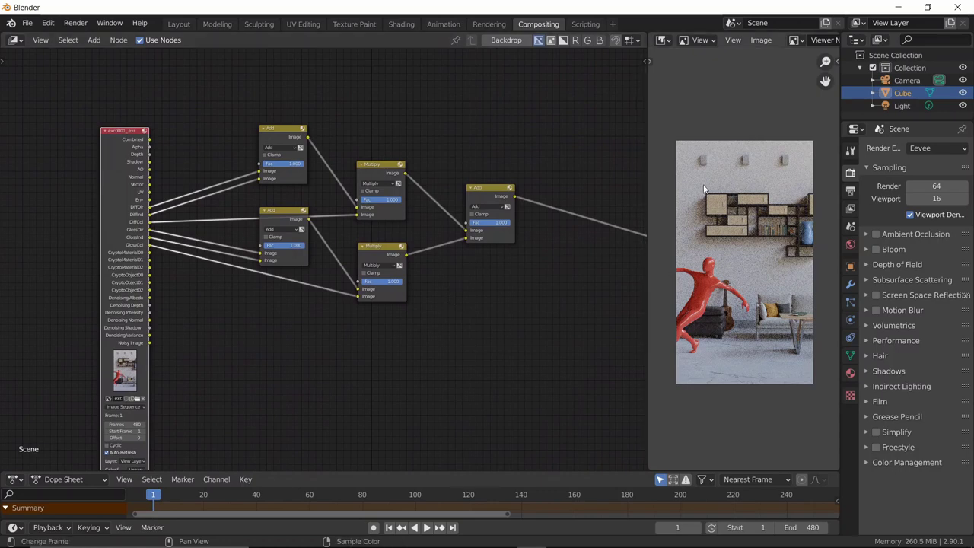
scroll(271, 358, "down", 2)
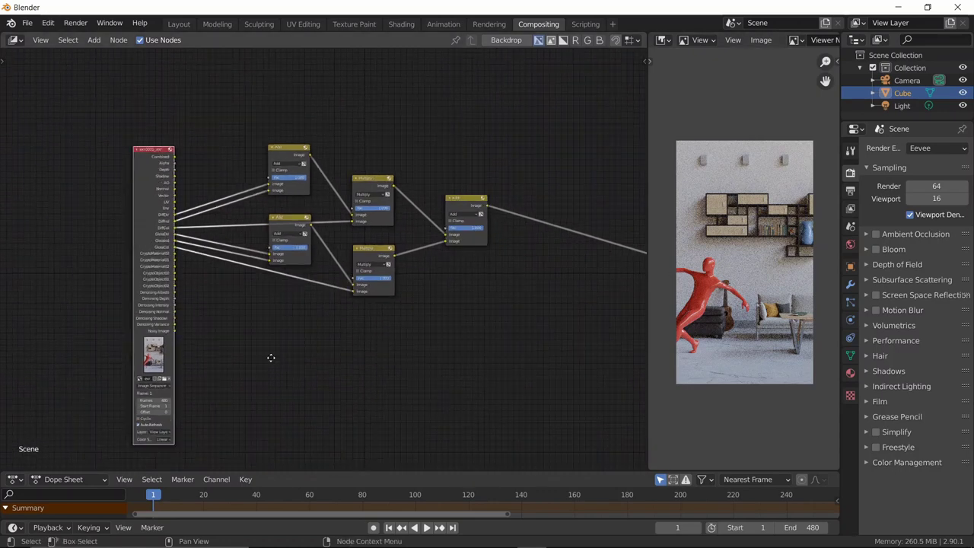
scroll(489, 305, "down", 5, "ctrl")
Step: Add a Denoise node and drop it onto the link between the Add node and the Viewer
key("shift+a")
left_click(428, 320)
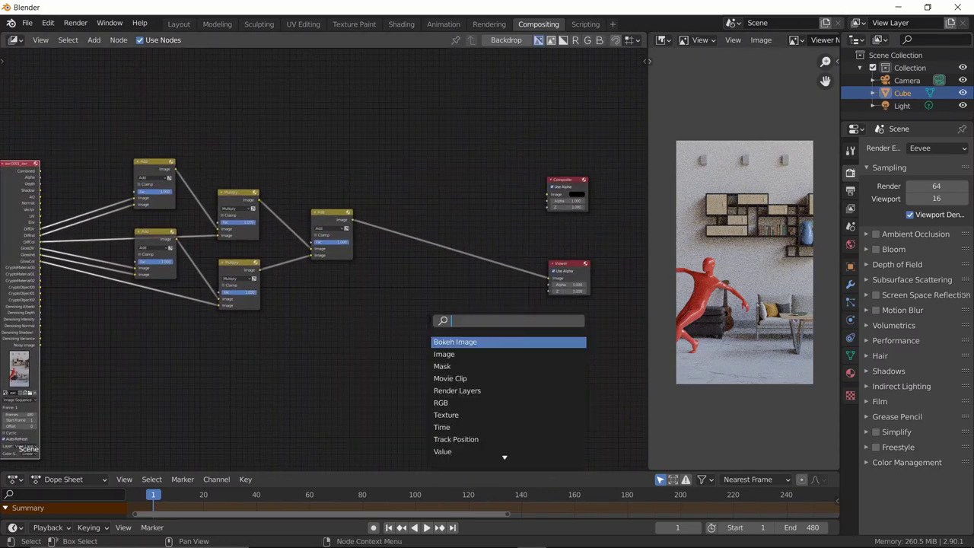
type("den")
key("Return")
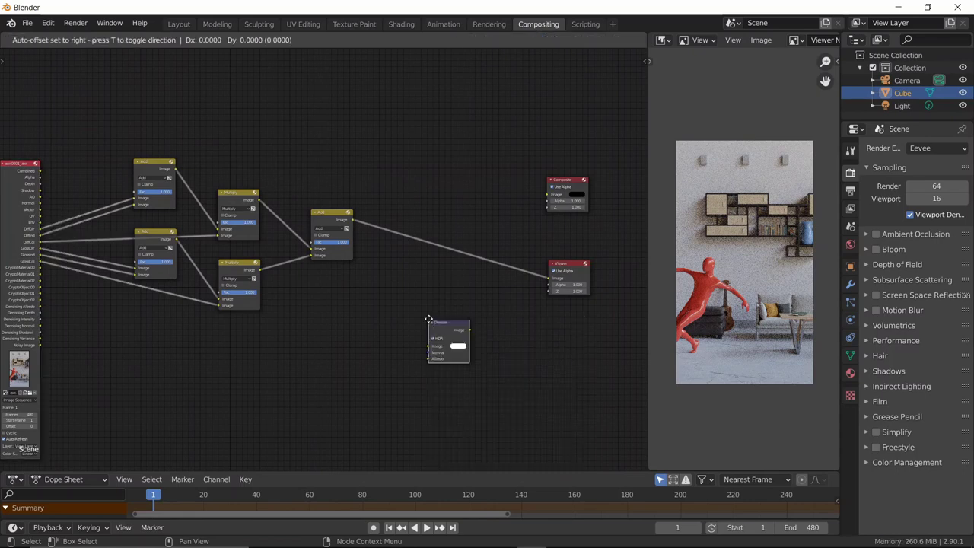
left_click(456, 236)
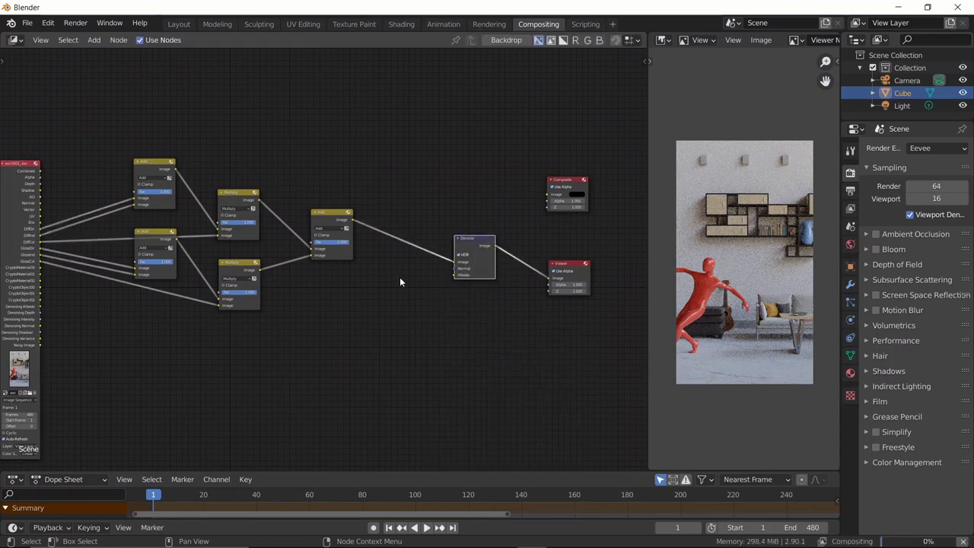
middle_click_drag(400, 277, 459, 296)
left_click(73, 281)
Step: Duplicate the EXR image node with Shift+D and place the copy above the tree
key("shift+d")
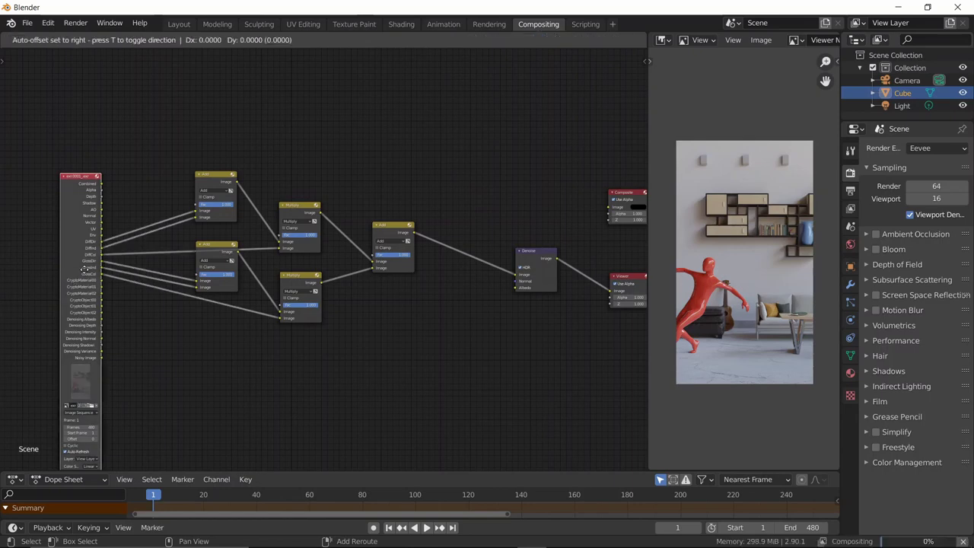
left_click(433, 433)
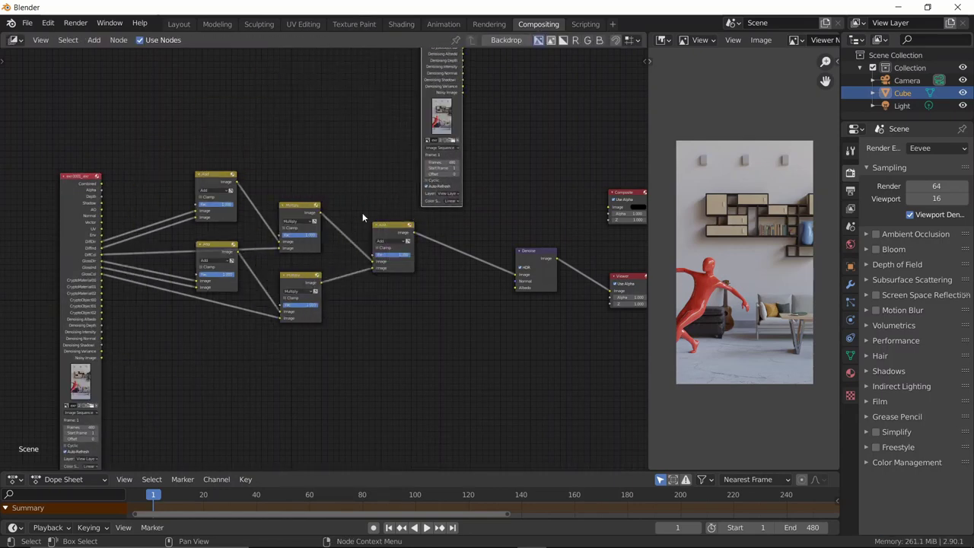
middle_click_drag(363, 212, 362, 319)
scroll(454, 271, "up", 2)
middle_click_drag(454, 271, 383, 250)
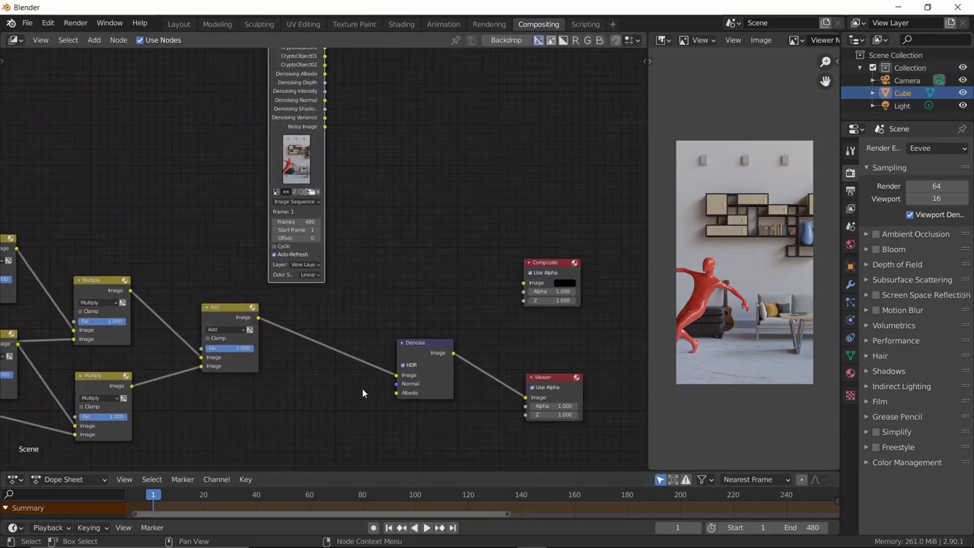
scroll(362, 388, "up", 1)
scroll(729, 219, "up", 2)
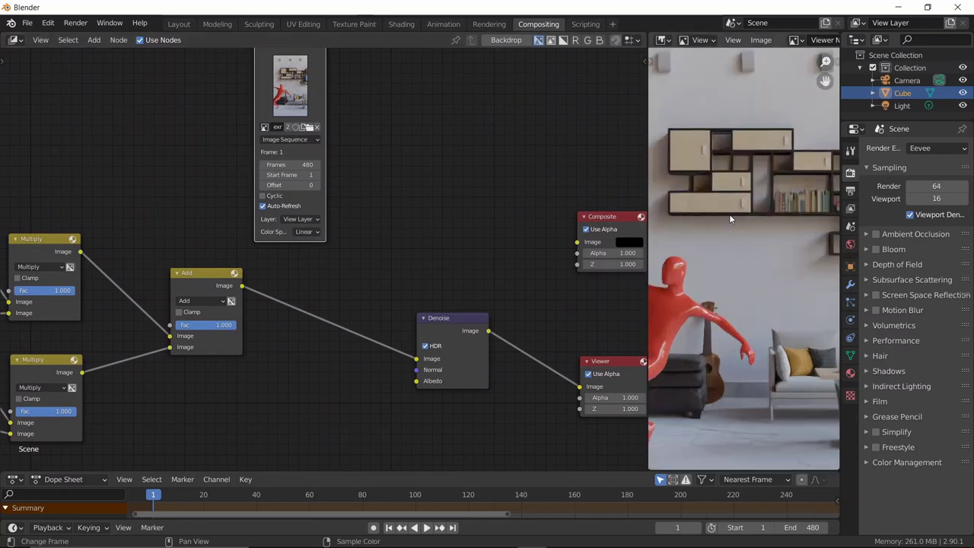
scroll(705, 179, "up", 4)
scroll(762, 288, "down", 1)
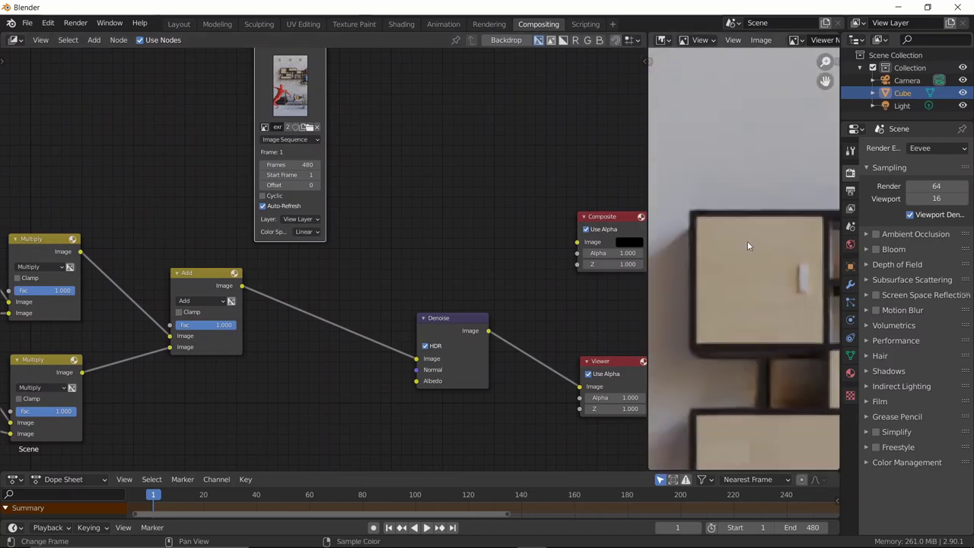
Step: Compare the un-denoised Add output with the Denoise output, leaving Denoise on the Viewer
left_click(190, 293, "ctrl+shift")
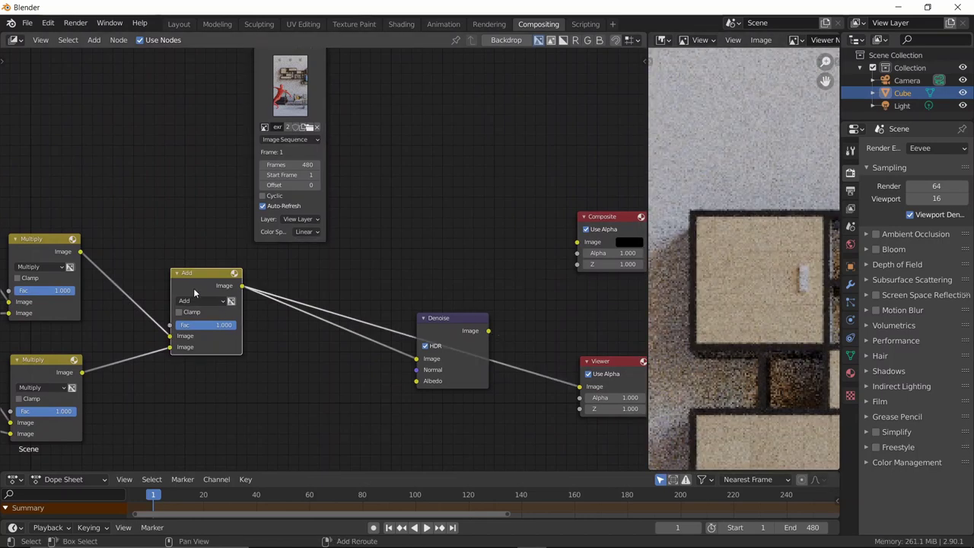
scroll(752, 264, "down", 4)
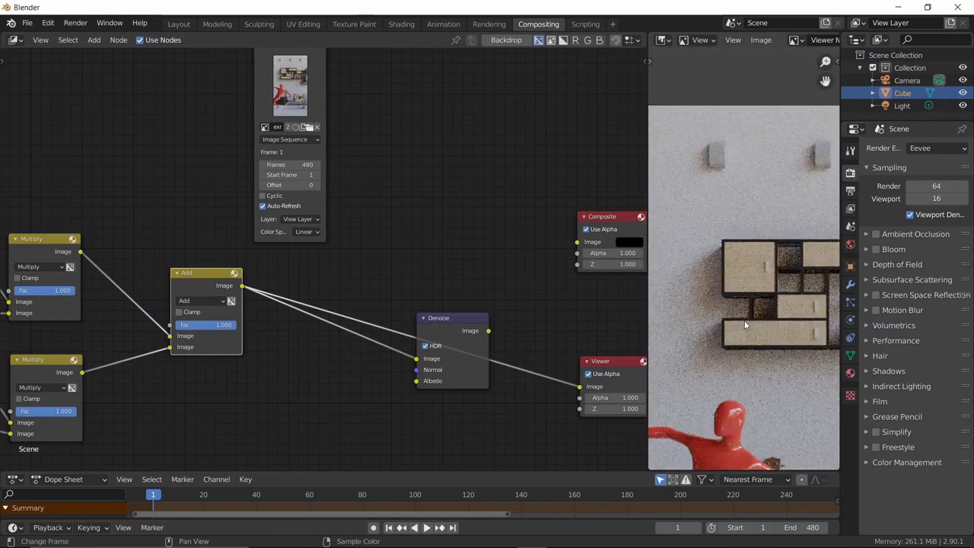
left_click(469, 335, "ctrl+shift")
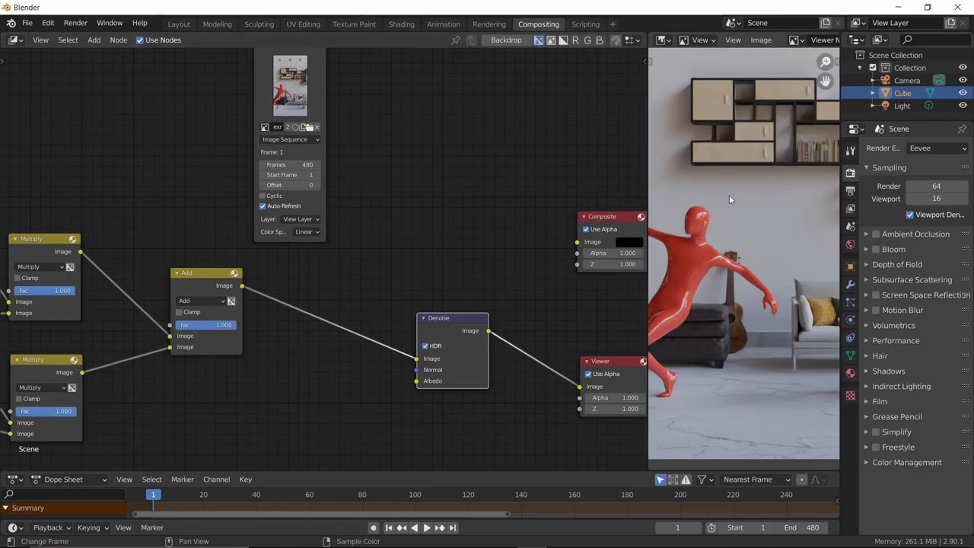
scroll(729, 196, "down", 1)
middle_click_drag(729, 196, 714, 233)
scroll(728, 217, "down", 1)
scroll(364, 125, "down", 1)
middle_click_drag(363, 126, 370, 176)
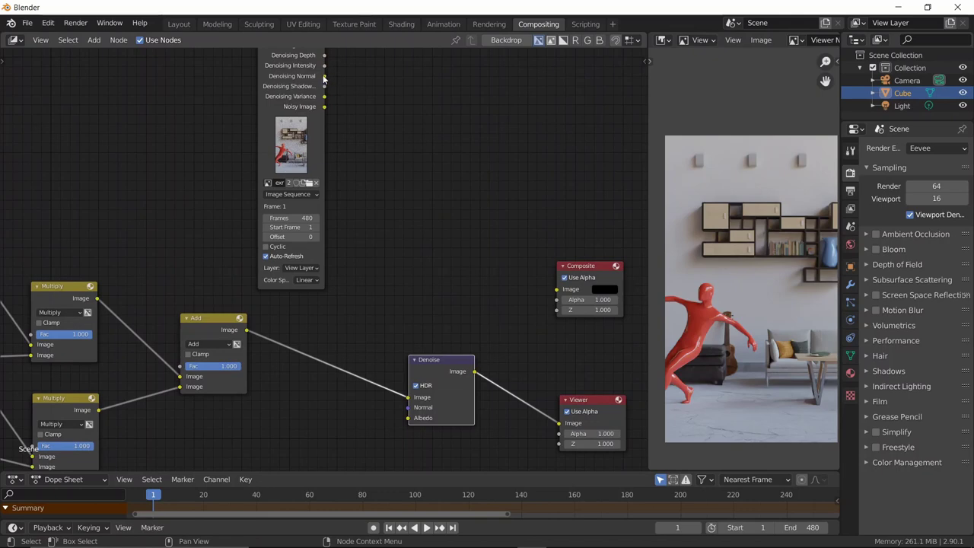
Step: Link the copied image node's Denoising Normal and Denoising Albedo outputs to Denoise's Normal and Albedo inputs
left_click_drag(325, 77, 409, 407)
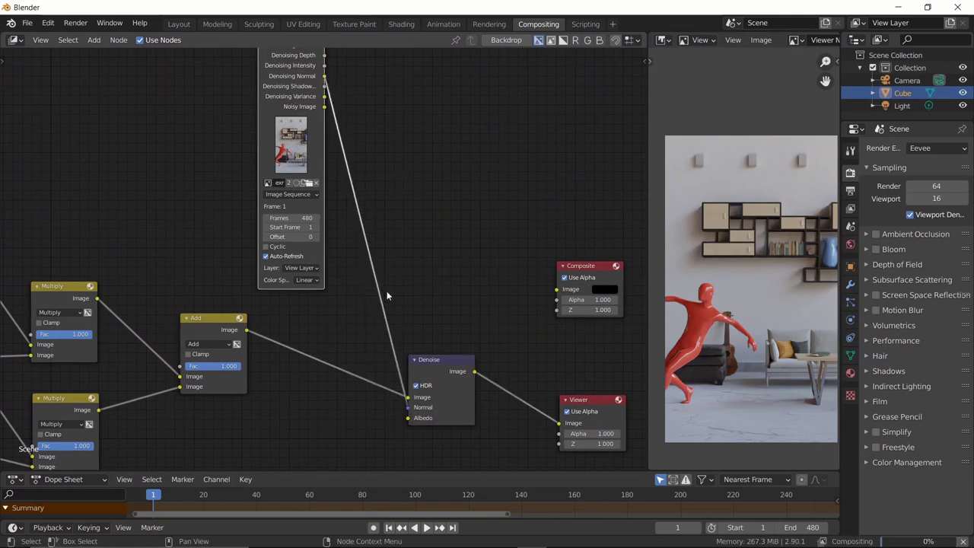
scroll(348, 185, "down", 1)
middle_click_drag(348, 185, 343, 164)
middle_click_drag(319, 56, 319, 99)
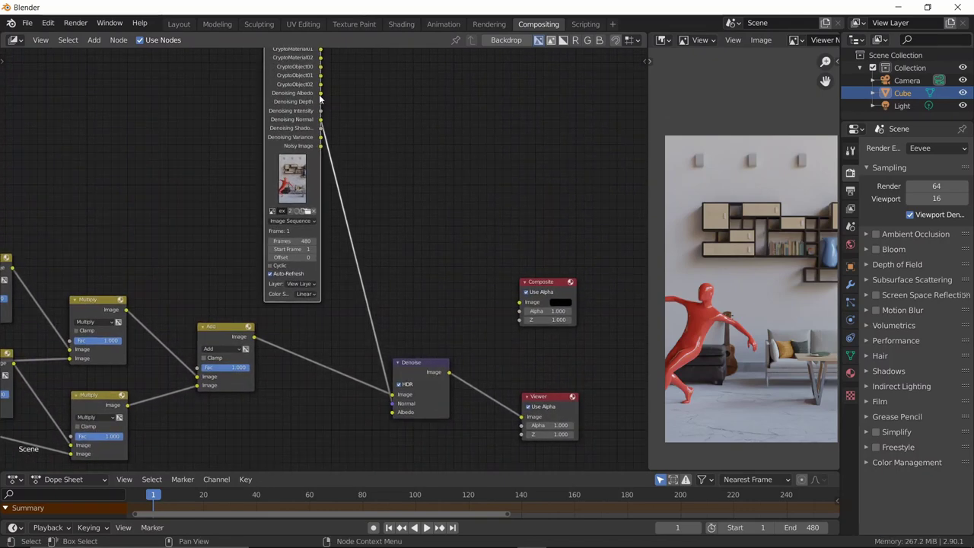
left_click_drag(320, 97, 393, 412)
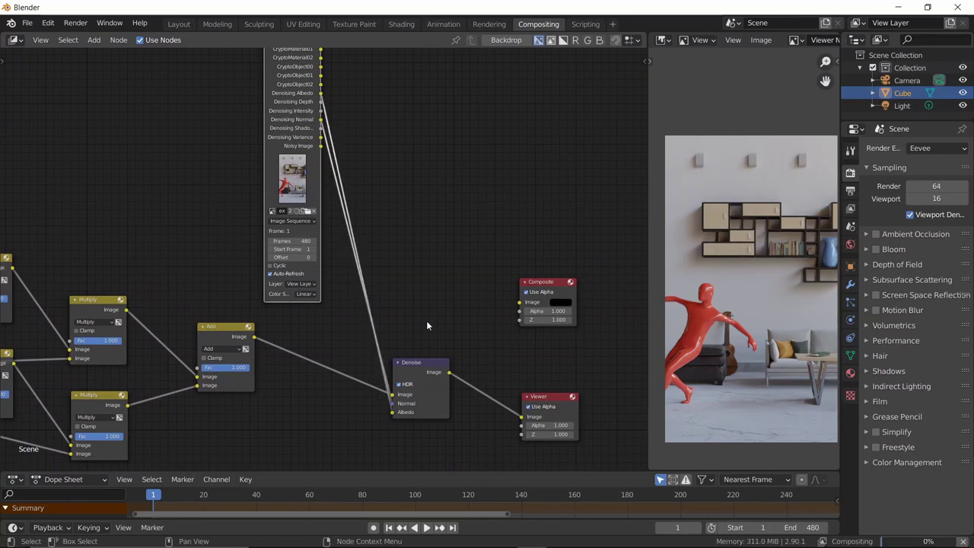
scroll(738, 249, "up", 5)
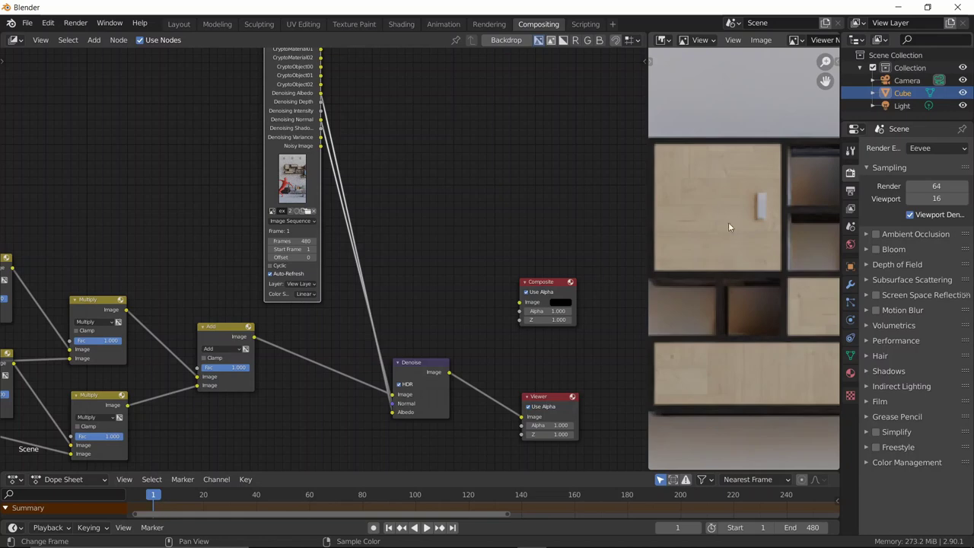
scroll(715, 251, "down", 6)
scroll(708, 259, "up", 2)
scroll(731, 282, "down", 3)
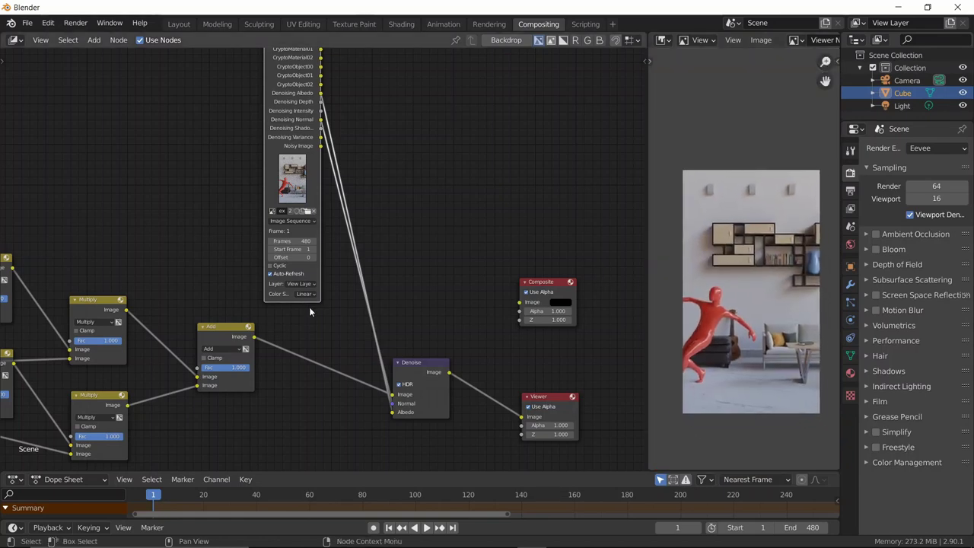
scroll(309, 306, "down", 4)
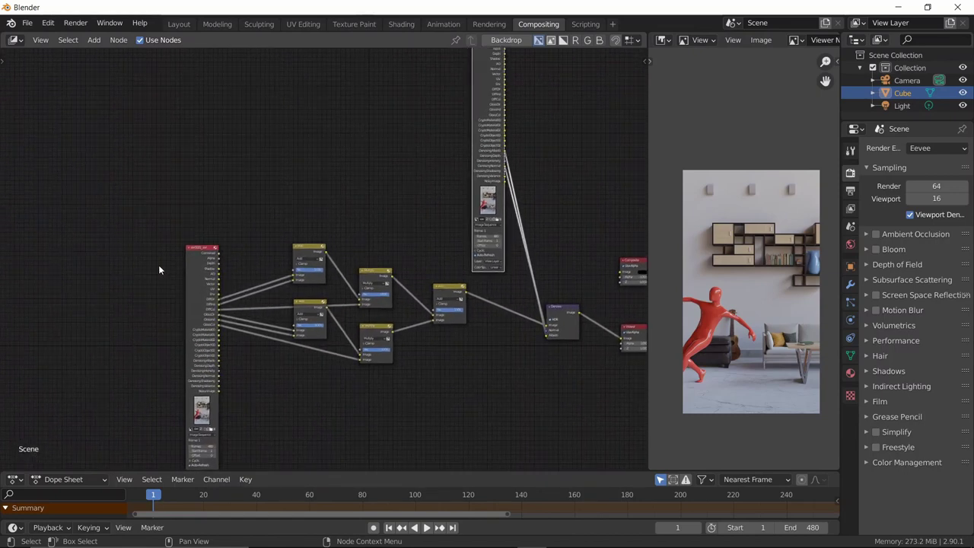
Step: Collapse the copied image node to its linked outputs, lower it, and shift Denoise, Composite and Viewer right
middle_click_drag(159, 270, 216, 170)
middle_click_drag(413, 133, 447, 119)
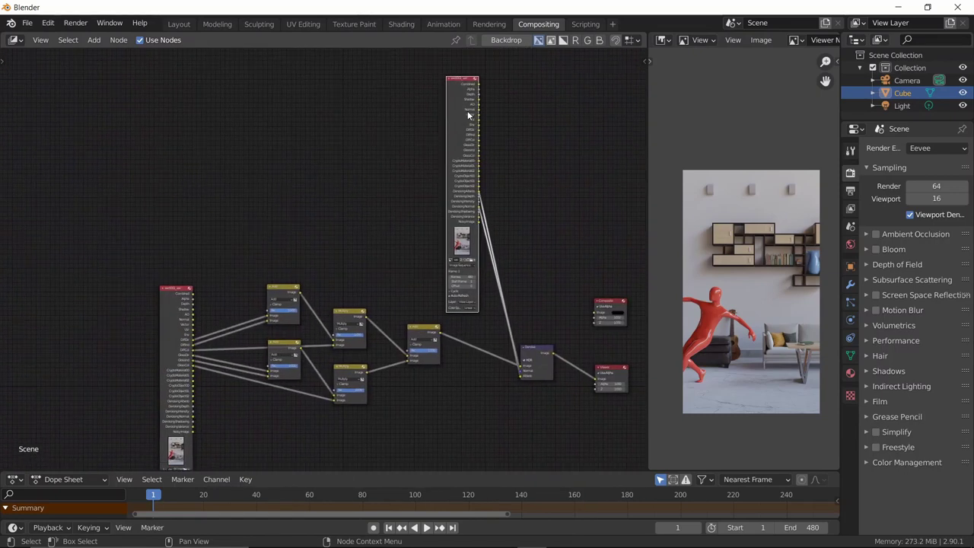
mouse_move(467, 110)
left_mouse_down()
mouse_move(448, 114)
mouse_move(465, 114)
left_mouse_up()
scroll(497, 247, "up", 1)
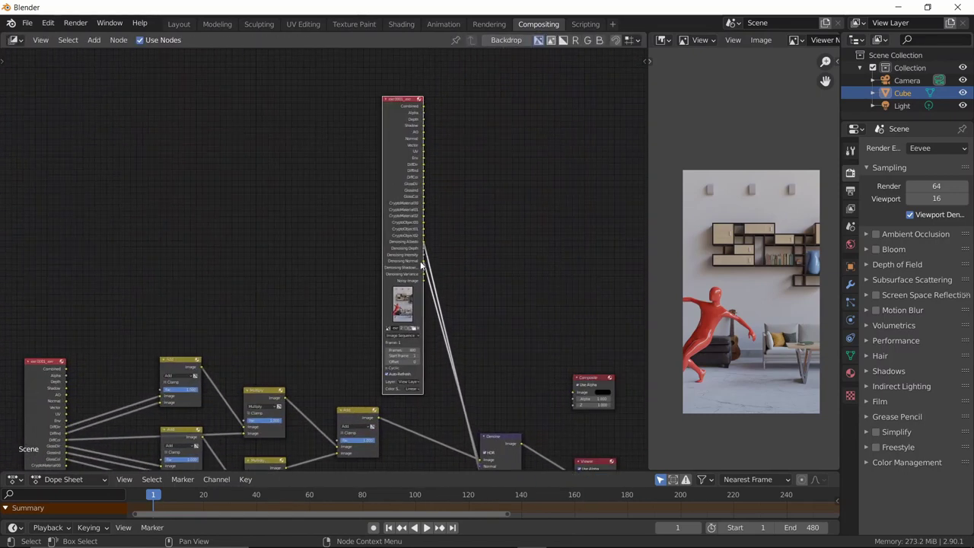
scroll(421, 264, "up", 1)
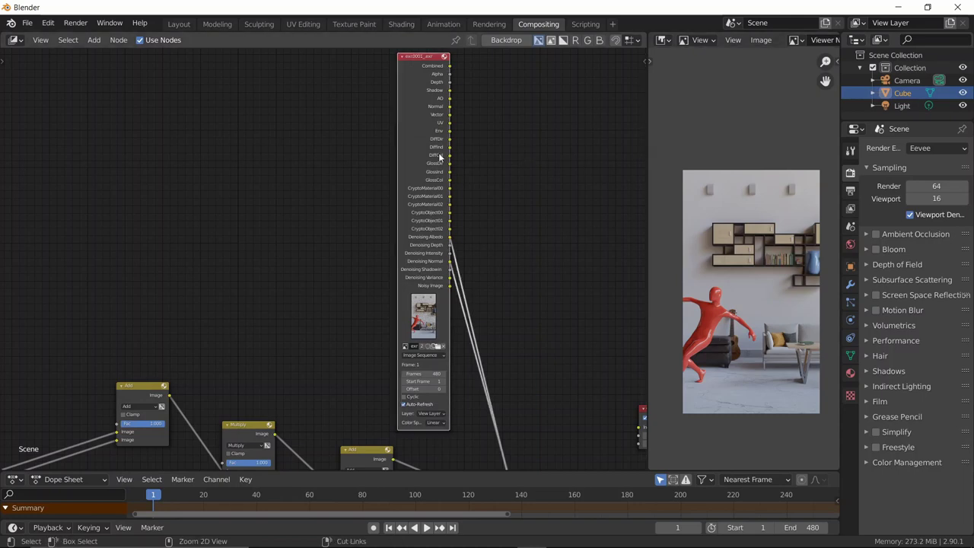
key("ctrl+h")
left_click_drag(438, 109, 367, 176)
scroll(470, 374, "down", 3)
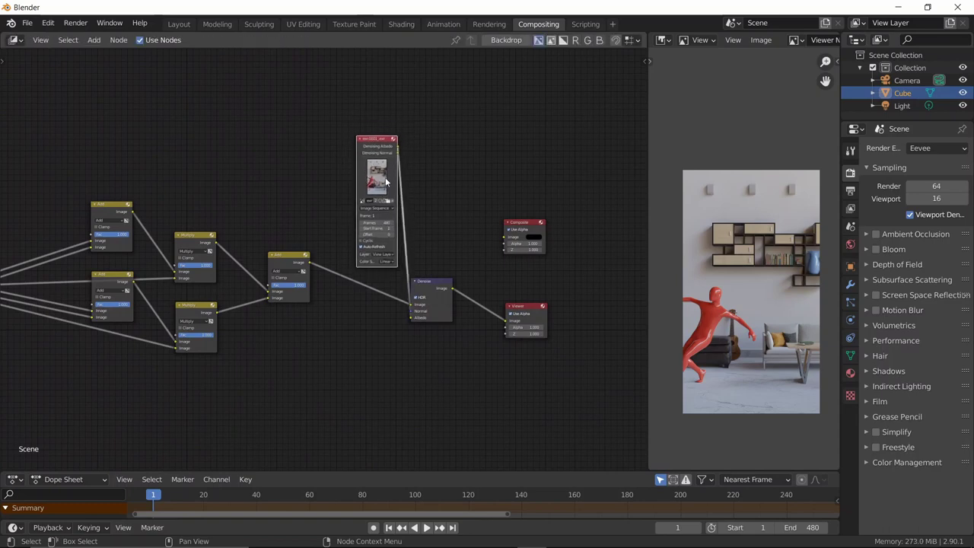
left_click_drag(418, 201, 552, 348)
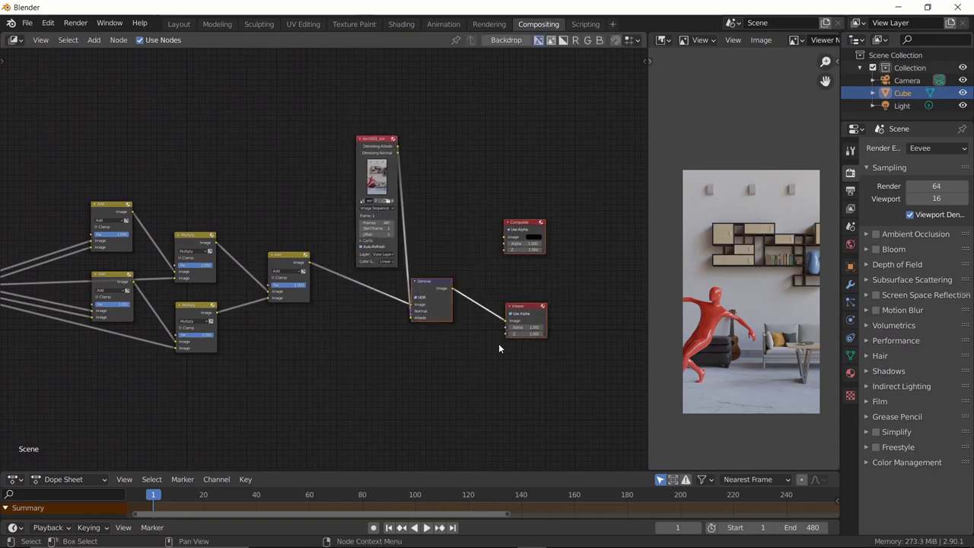
key("g")
left_click(587, 313)
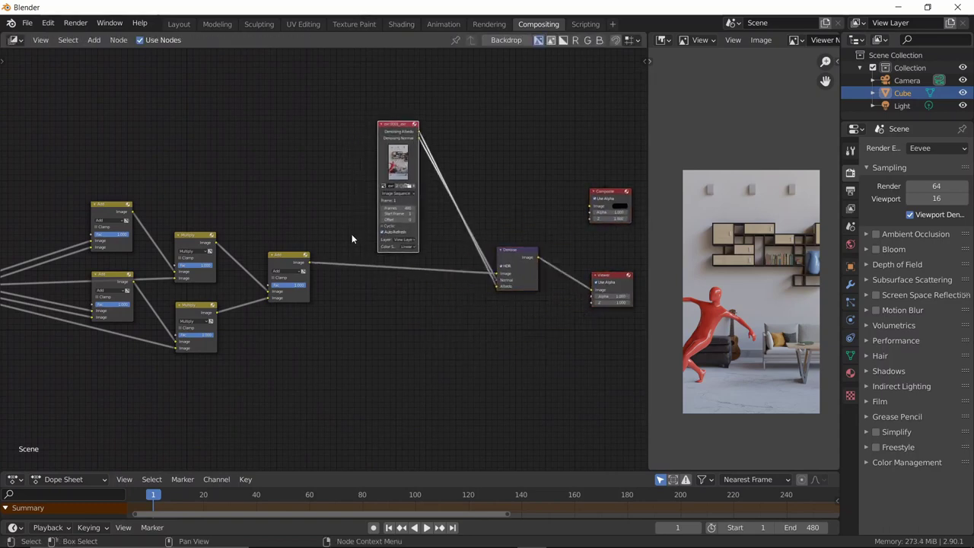
Step: Hide the render pass node's unused sockets, move it down-left, and frame all nodes
middle_click_drag(282, 335, 462, 301)
scroll(305, 285, "down", 1)
left_click(162, 271)
key("ctrl+h")
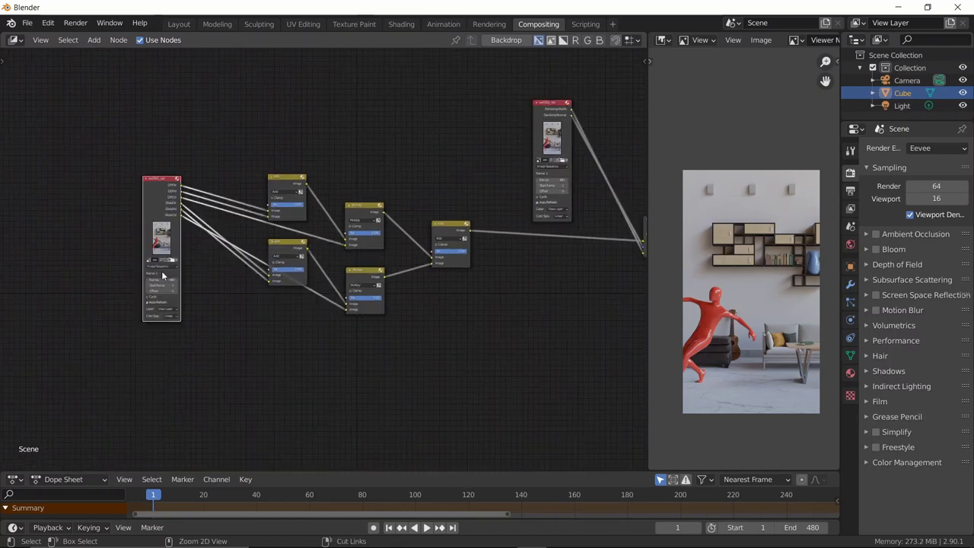
left_click_drag(160, 225, 144, 280)
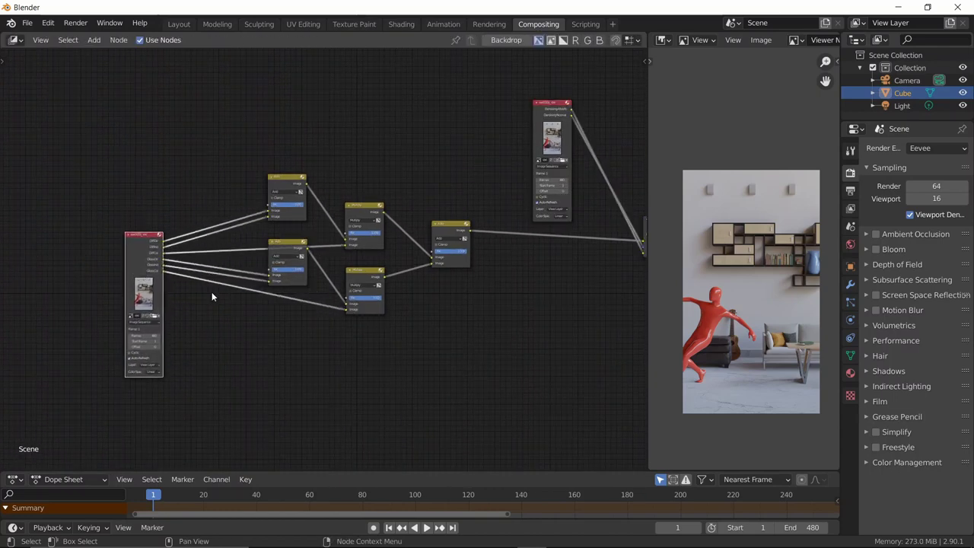
key("Home")
Step: Save the project as v2.blend inside POWER OF COMPOSITING > BLEND FOR TUT
key("ctrl+s")
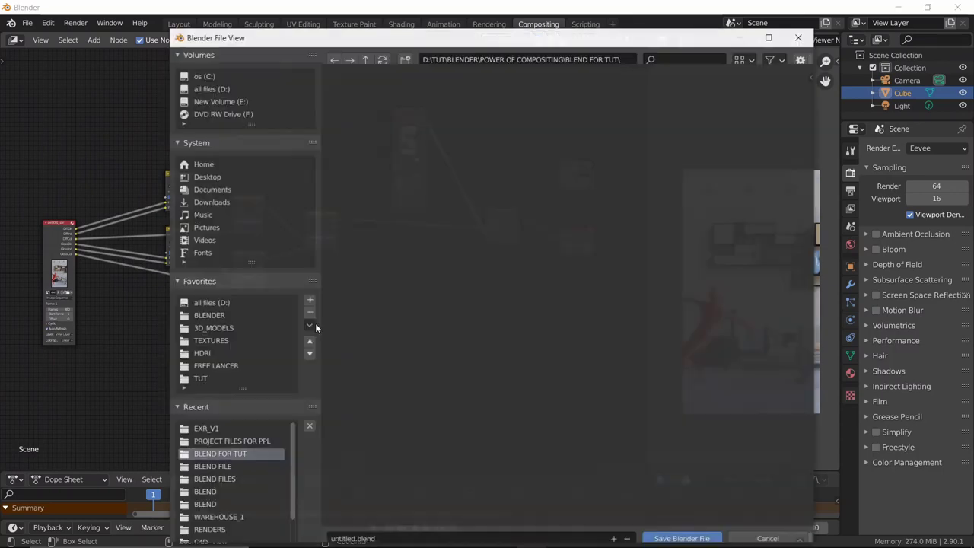
left_click(364, 60)
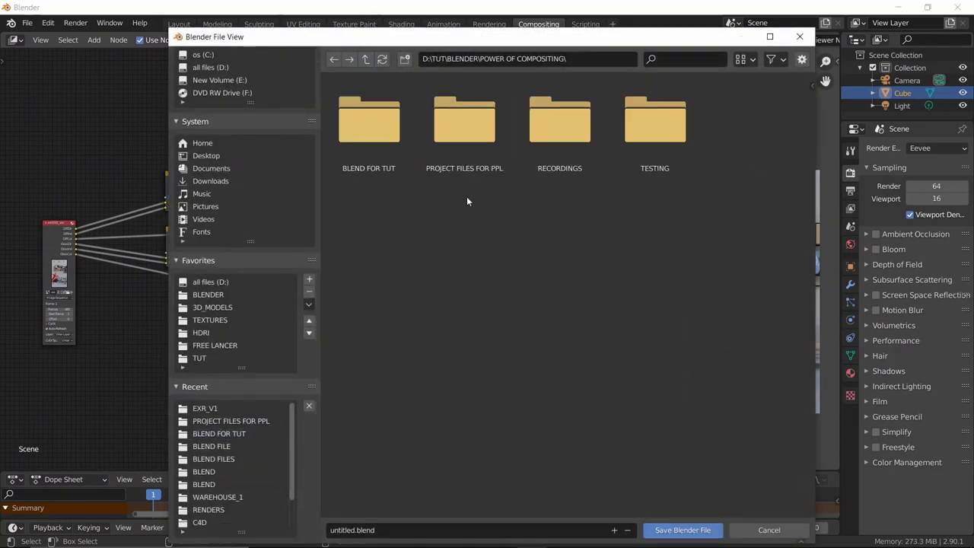
double_click(370, 122)
left_click(357, 530)
type("V2")
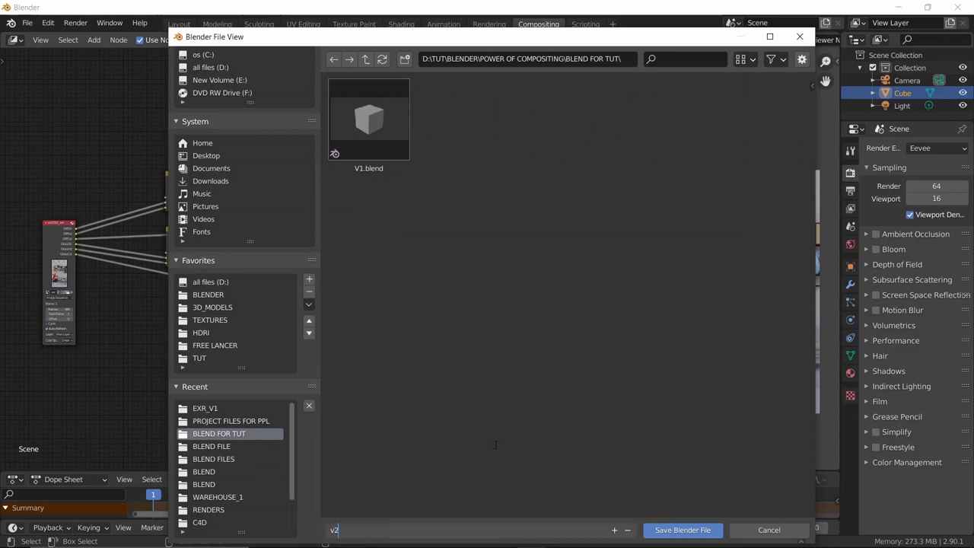
key("Return")
left_click(683, 530)
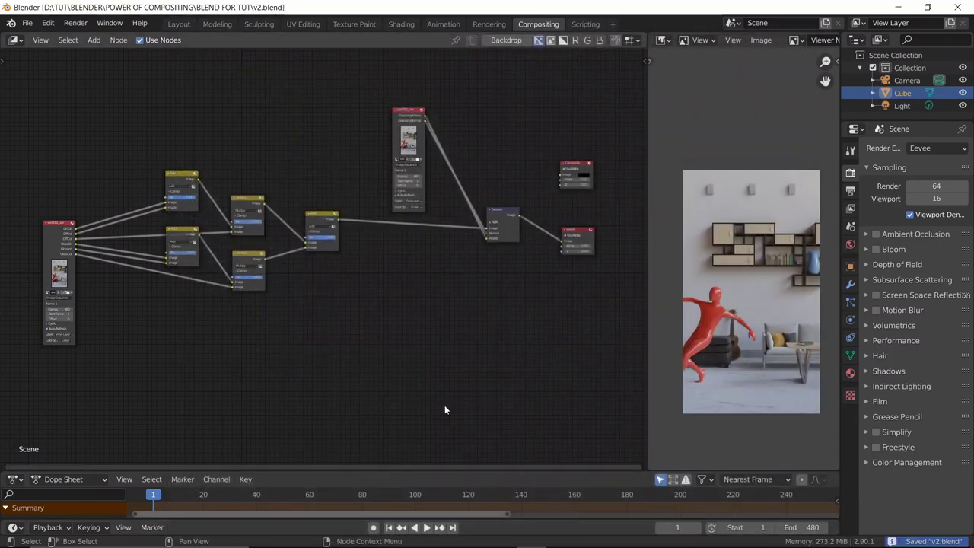
scroll(370, 378, "up", 2)
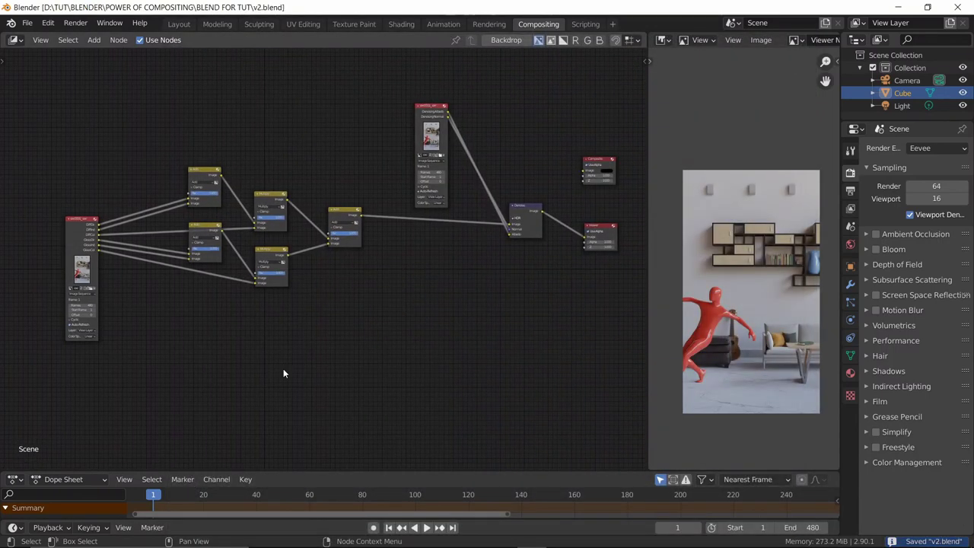
middle_click_drag(229, 366, 352, 335)
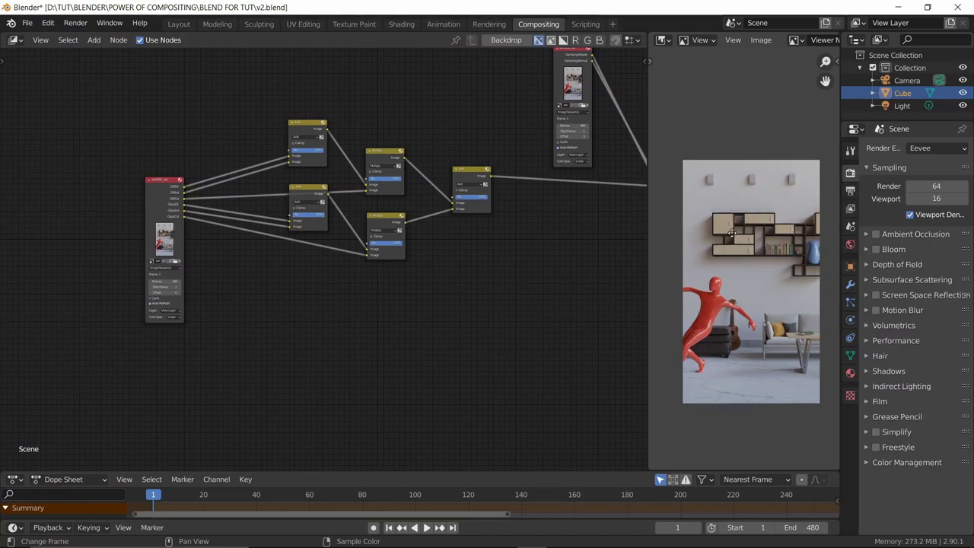
scroll(765, 429, "up", 1)
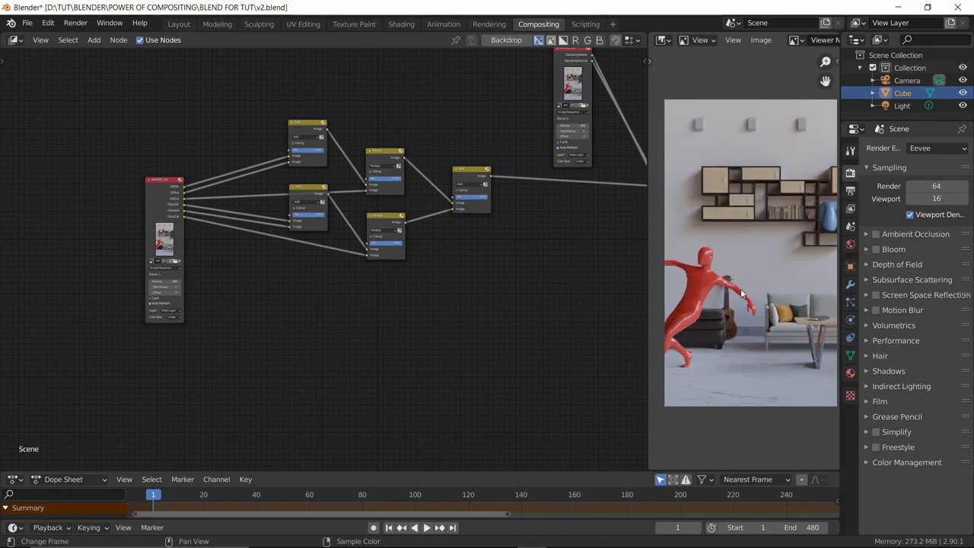
middle_click_drag(309, 351, 368, 340)
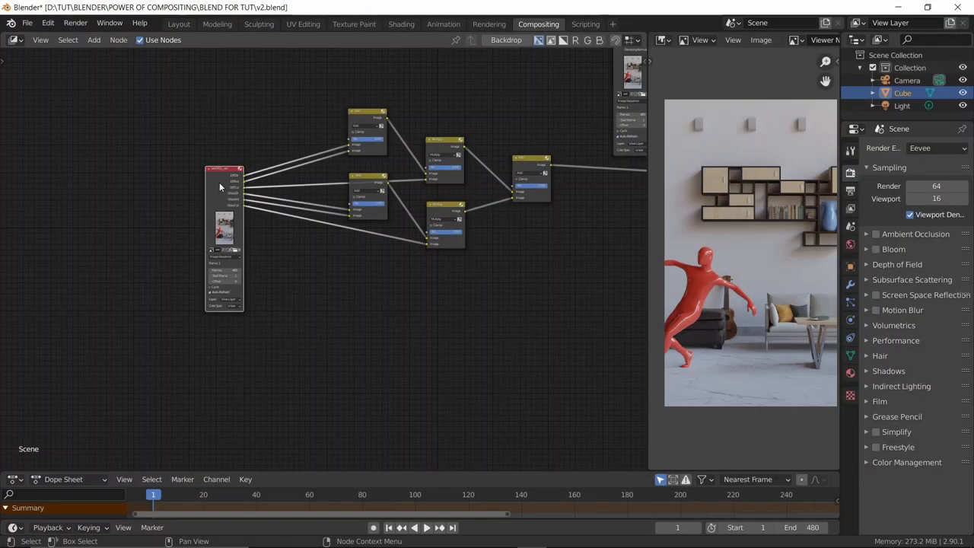
Step: Duplicate the EXR image node, place it below the graph on the left, and reveal all its outputs
key("shift+d")
left_click(6, 283)
scroll(111, 319, "down", 2)
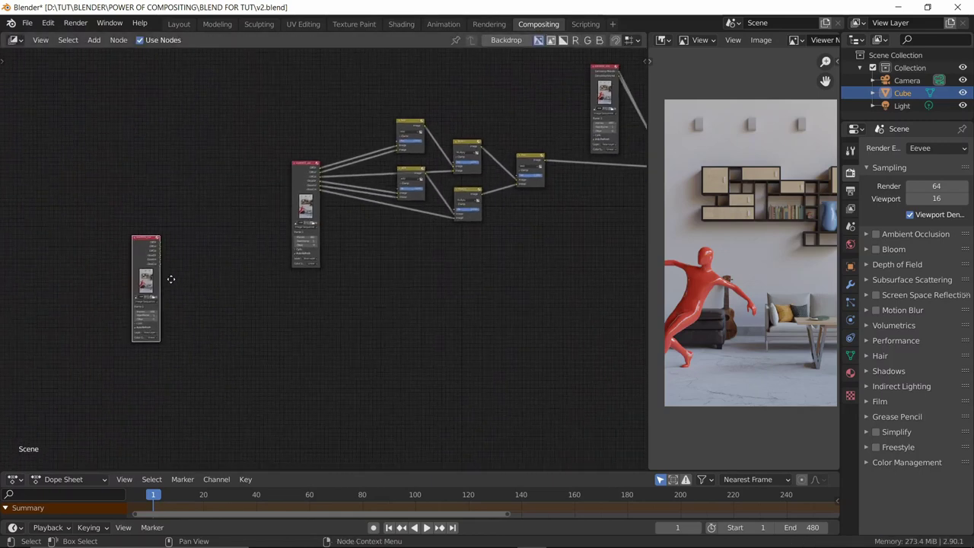
middle_click_drag(170, 278, 300, 183)
left_click_drag(225, 239, 151, 258)
key("ctrl+h")
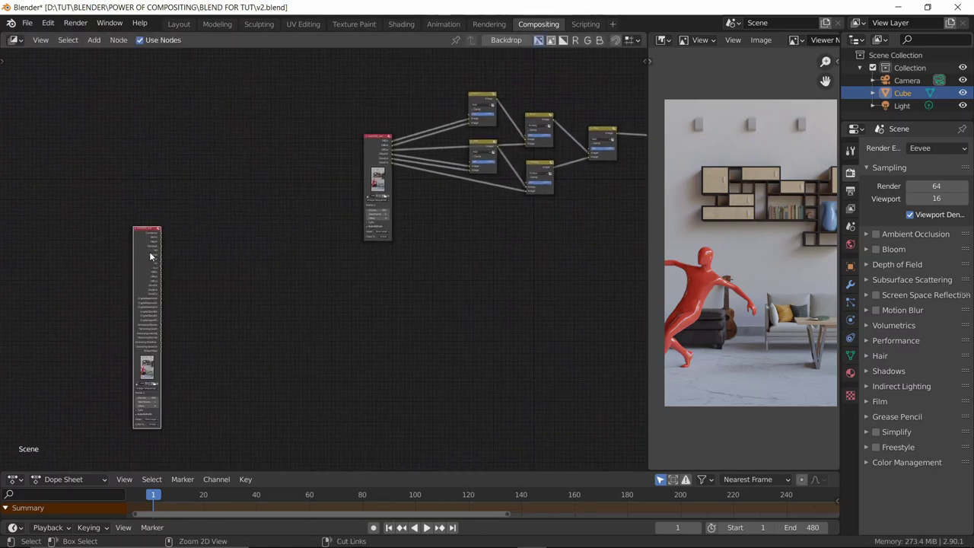
scroll(202, 228, "up", 2)
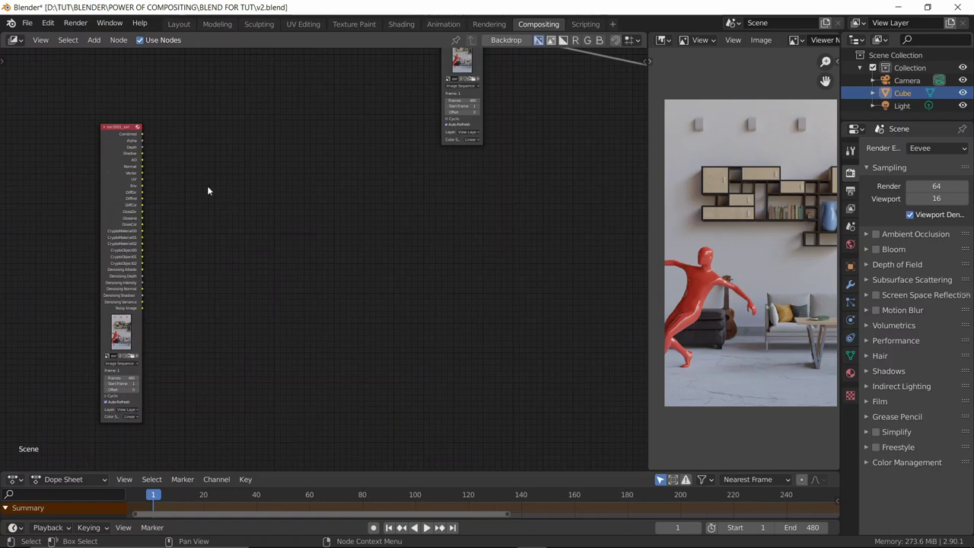
middle_click_drag(208, 189, 299, 202)
middle_click_drag(333, 285, 357, 289)
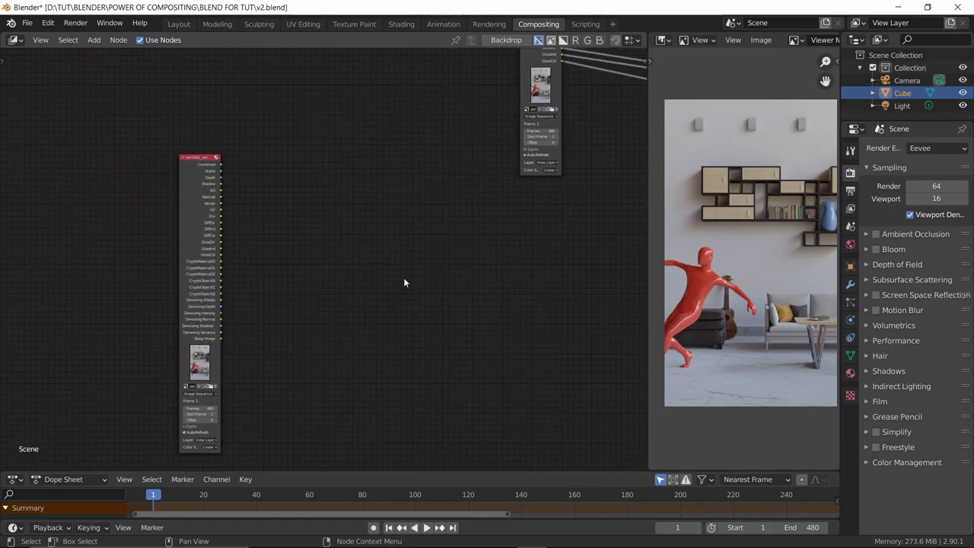
Step: Add a Map UV node from the 'uv' search and place it above the EXR node
key("shift+a")
left_click(336, 234)
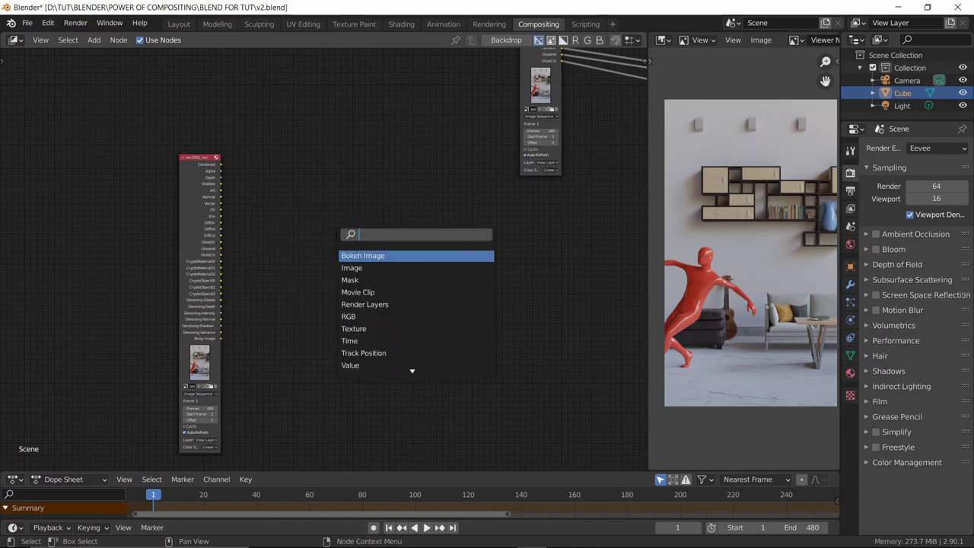
type("uv")
key("Down")
key("Down")
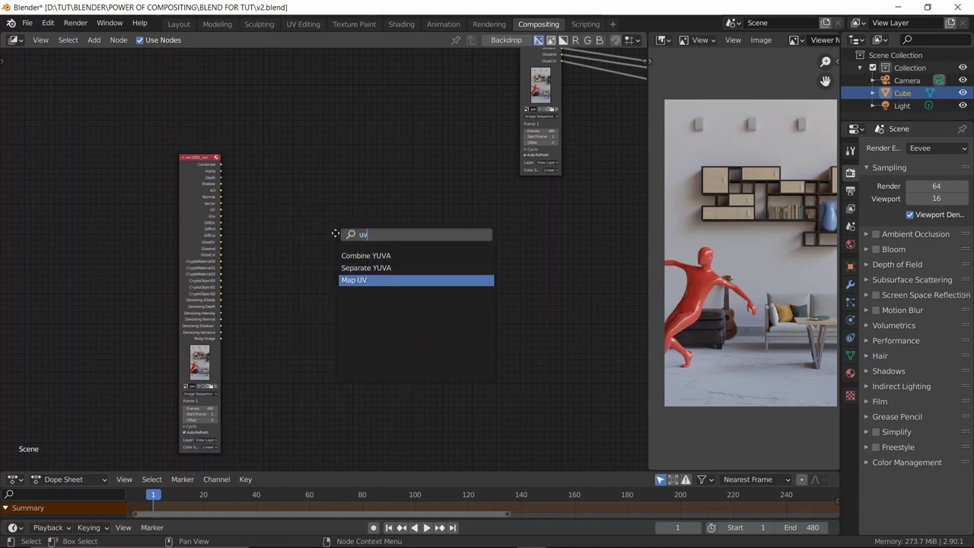
key("Return")
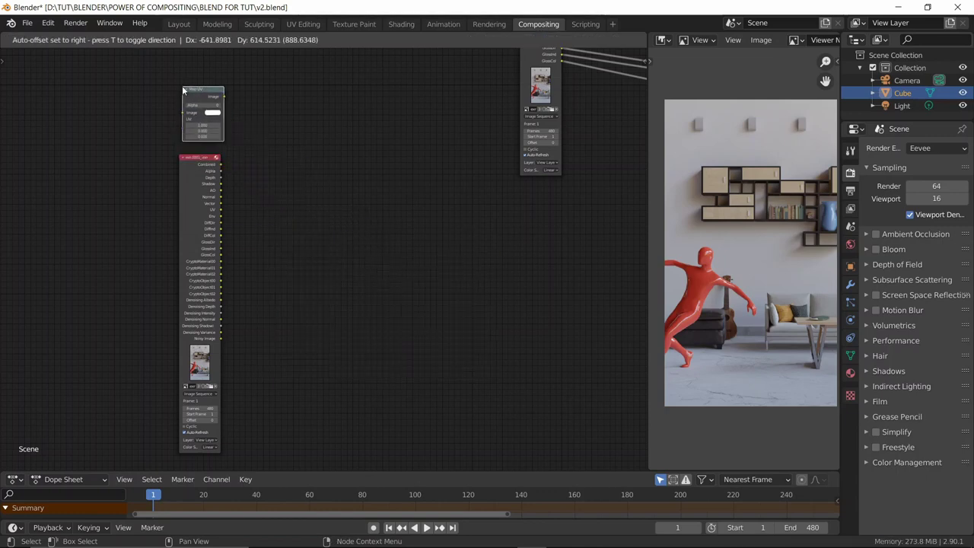
left_click(183, 87)
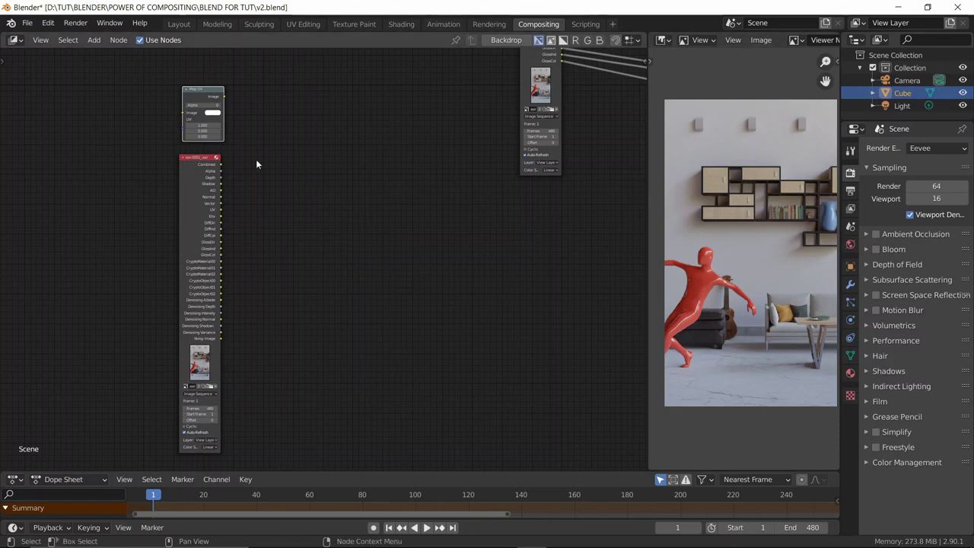
middle_click_drag(256, 159, 257, 180)
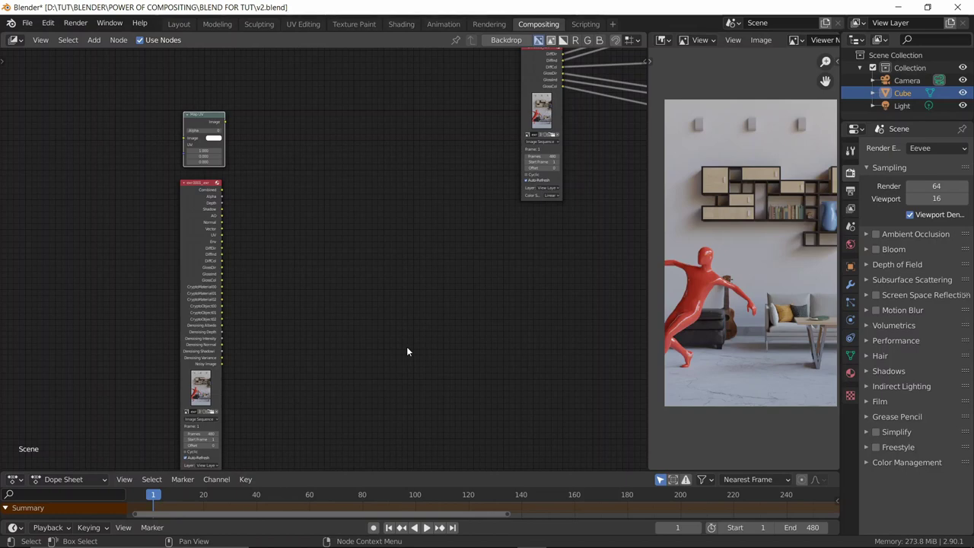
Step: Move Map UV right of the duplicated EXR node and link its UV pass to Map UV's UV input
scroll(271, 268, "up", 3)
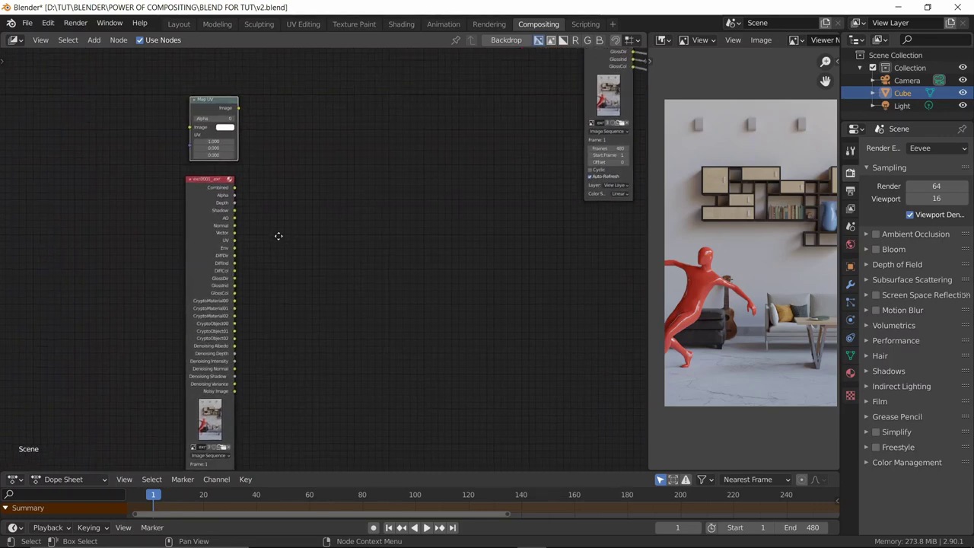
scroll(328, 318, "left", 3, "ctrl")
scroll(190, 98, "right", 2, "ctrl")
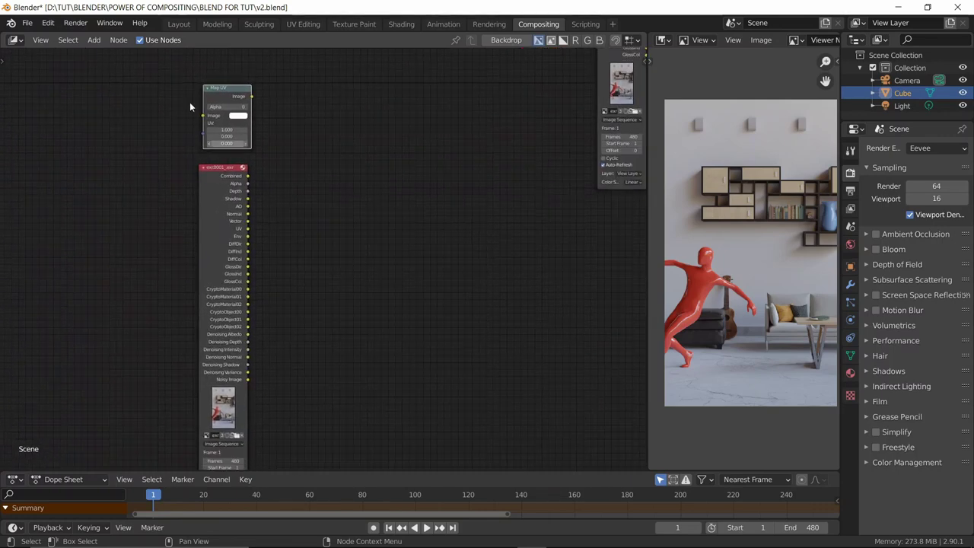
left_click_drag(224, 88, 387, 214)
scroll(319, 204, "up", 2)
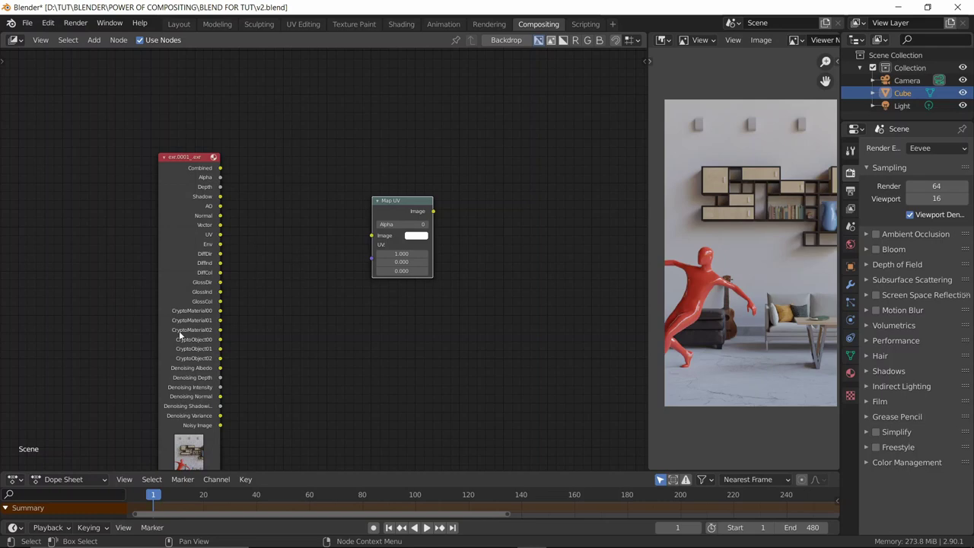
scroll(201, 231, "up", 2)
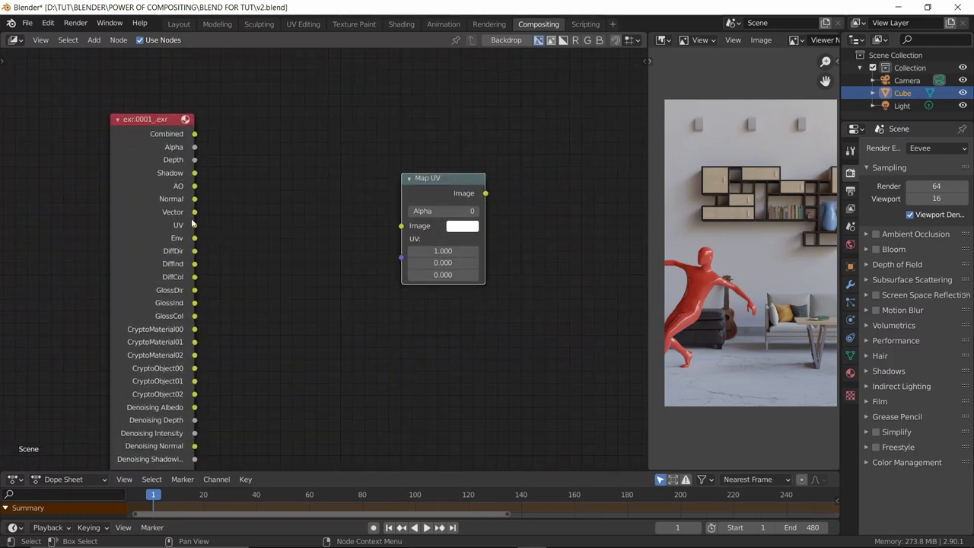
left_click_drag(196, 227, 402, 258)
scroll(262, 157, "down", 2)
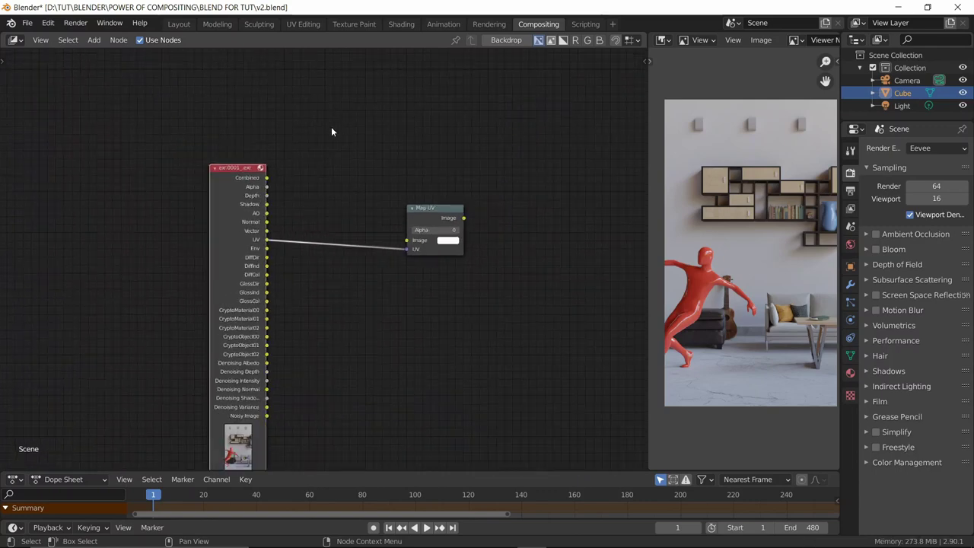
scroll(331, 132, "down", 1)
middle_click_drag(331, 131, 315, 229)
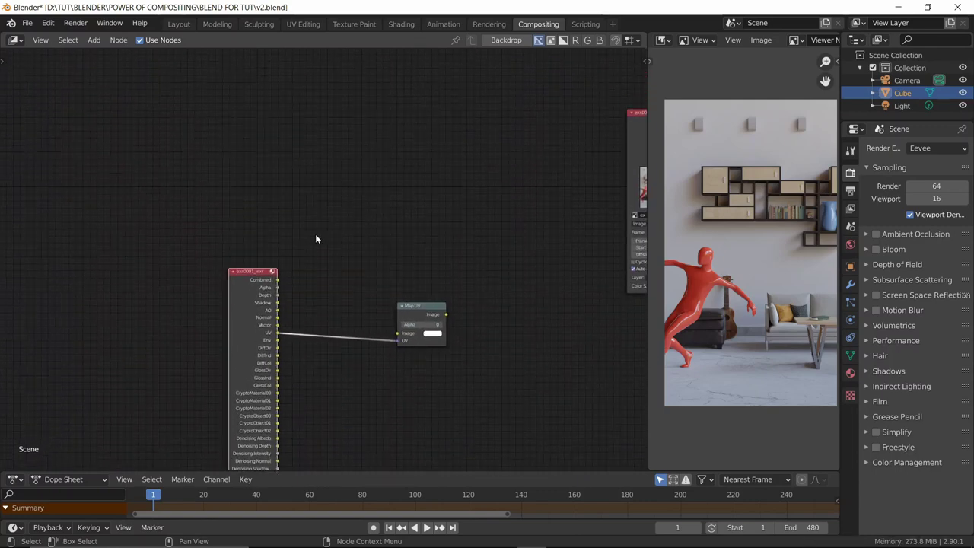
scroll(334, 236, "down", 1)
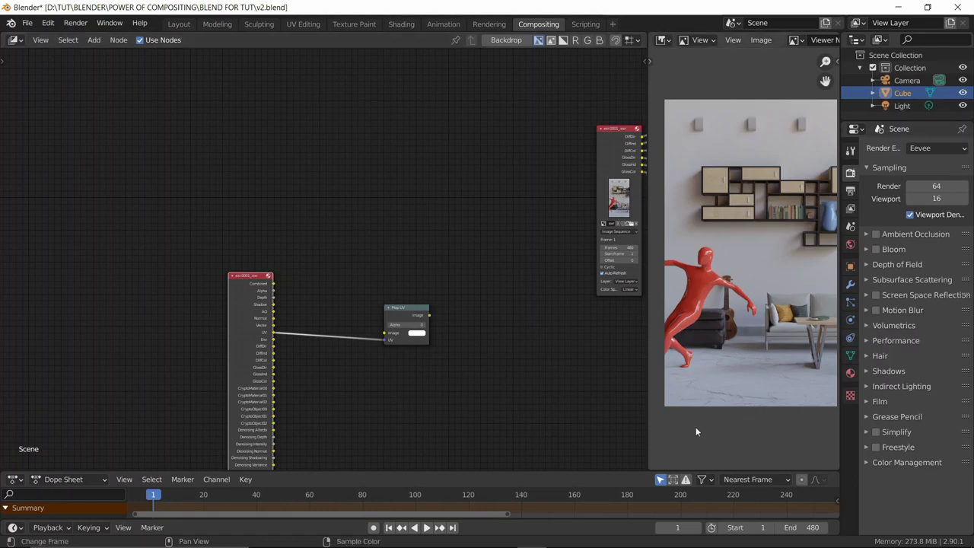
Step: Create a new image texture in the Texture properties, keeping the name Texture
left_click(849, 397)
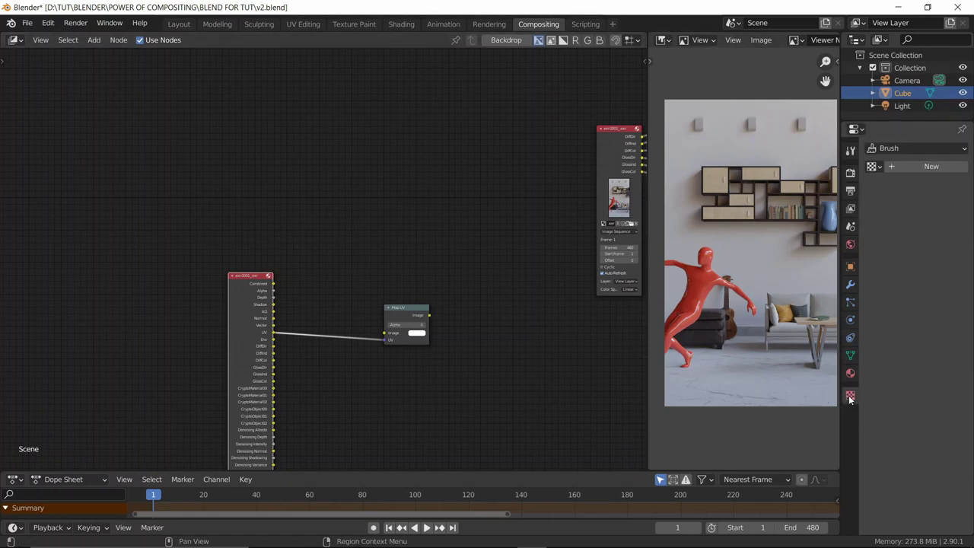
left_click(922, 169)
double_click(913, 166)
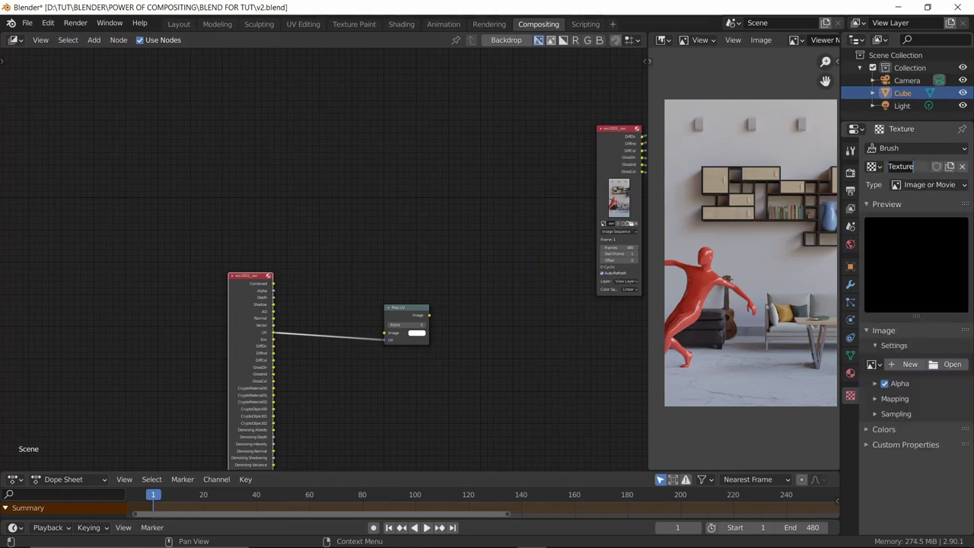
key("Return")
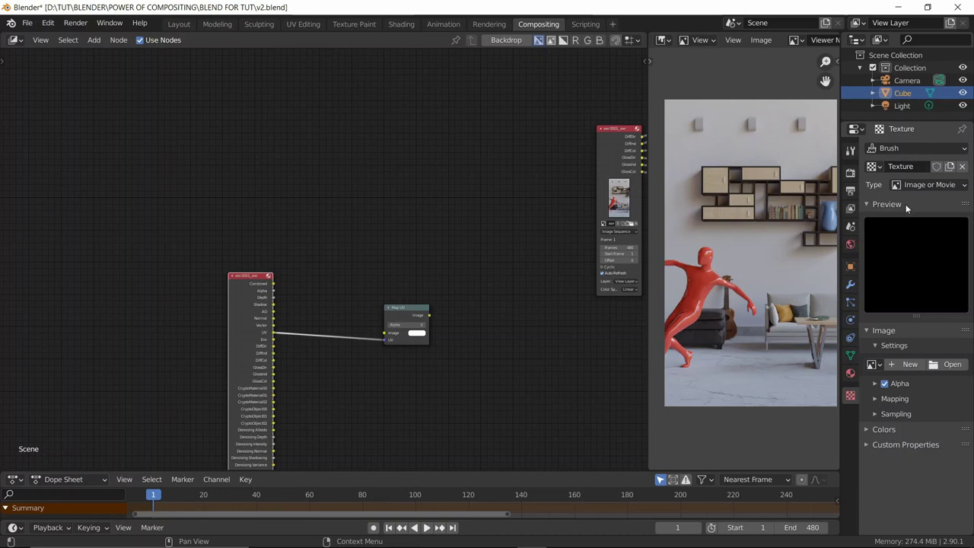
Step: Load WoodFloor036_2K_Color.png from the PROJECT FILES FOR PPL folder into the texture
left_click(948, 366)
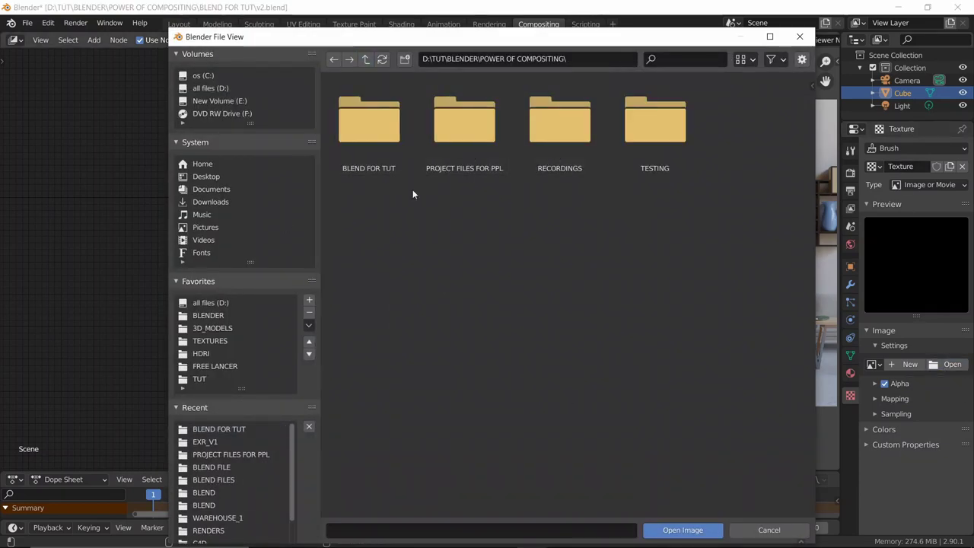
double_click(459, 126)
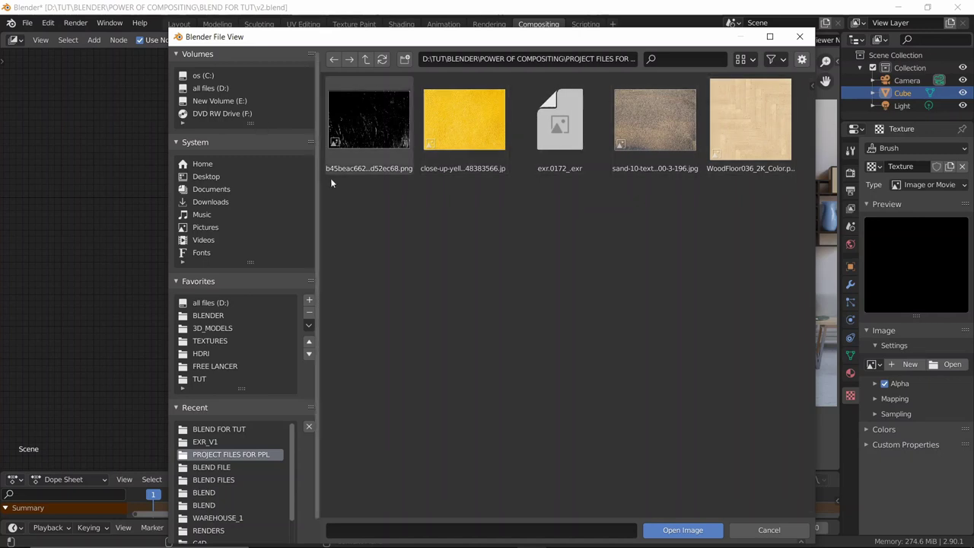
left_click(739, 122)
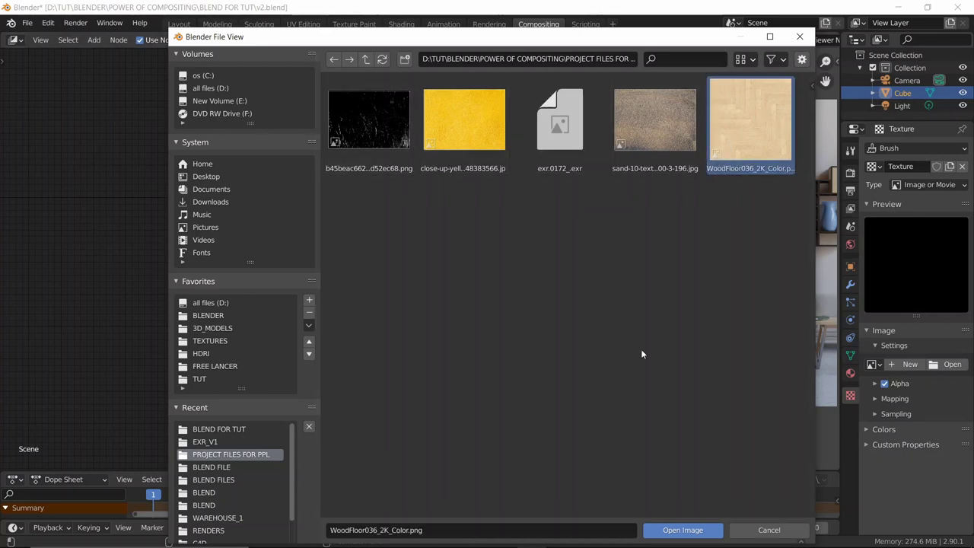
left_click(675, 529)
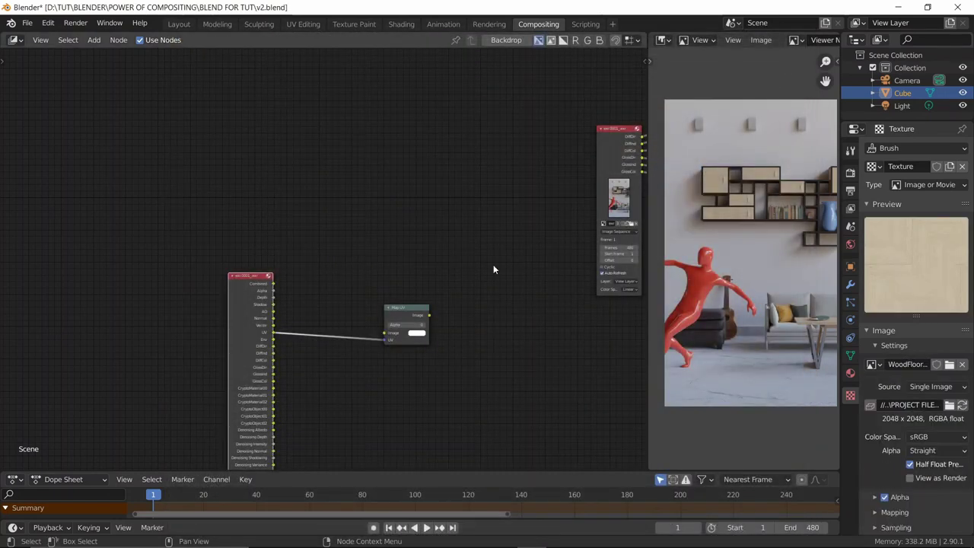
Step: Add a Texture node to the compositor via the 'tex' search
key("shift+a")
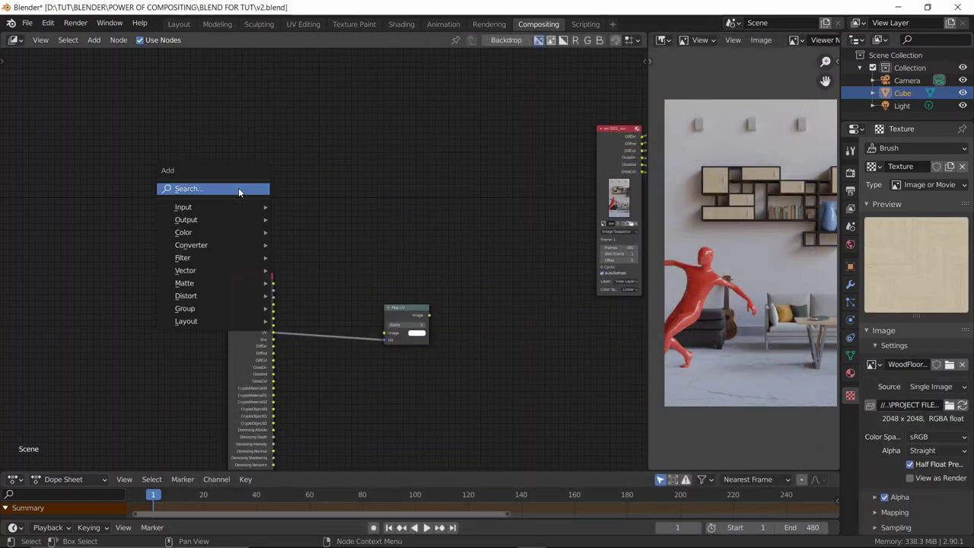
left_click(238, 190)
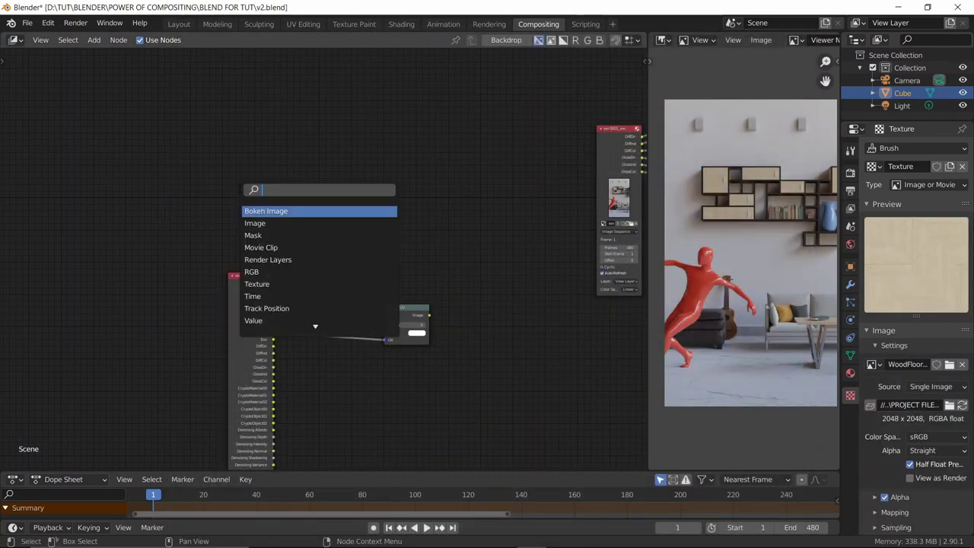
type("p")
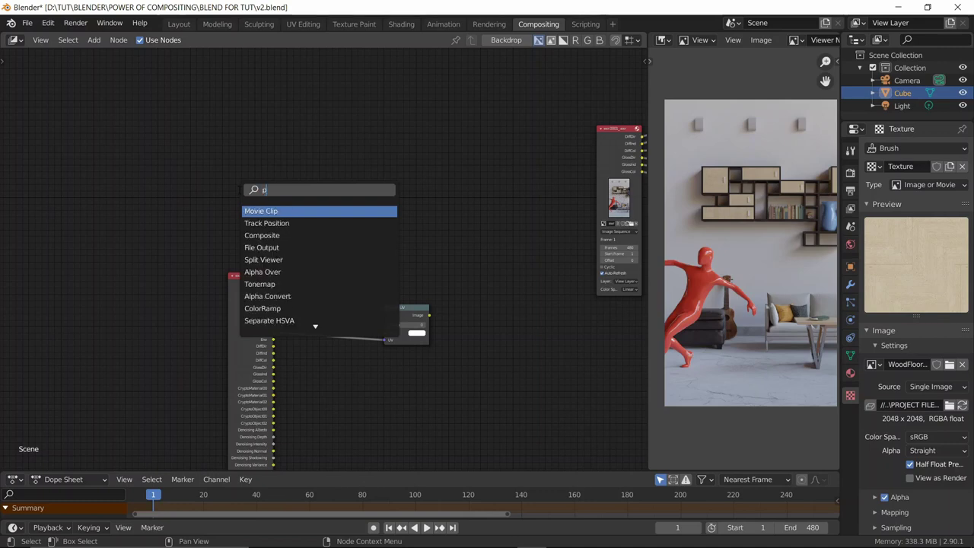
key("BackSpace")
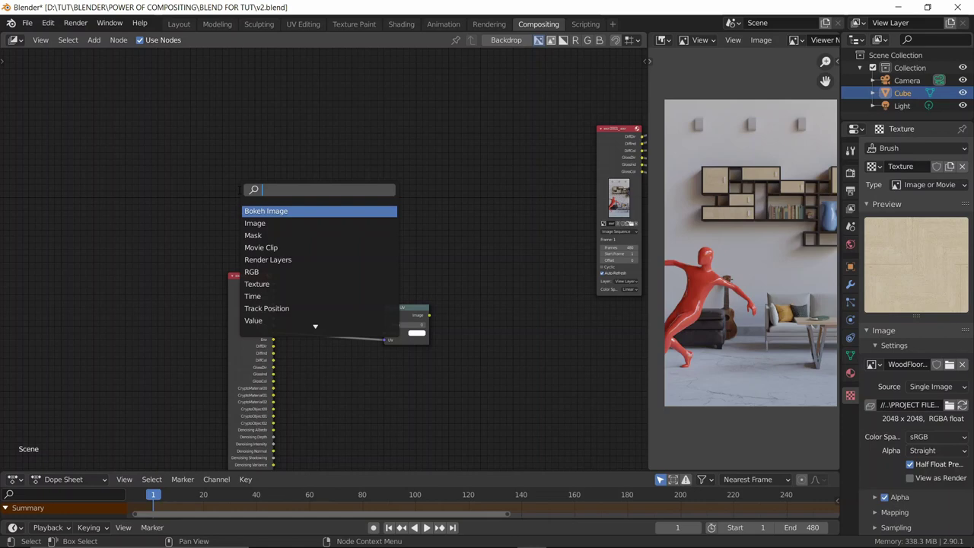
type("t")
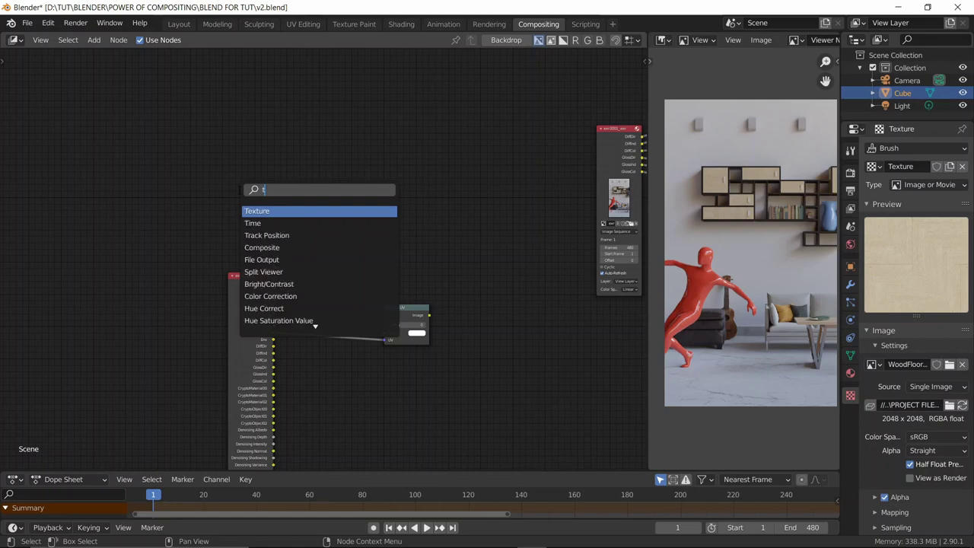
type("ex")
key("Return")
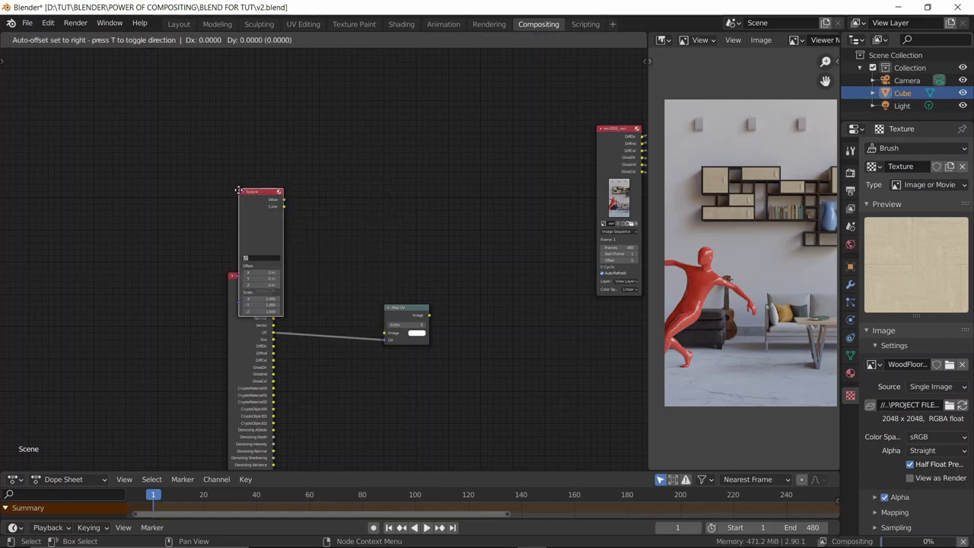
left_click(235, 133)
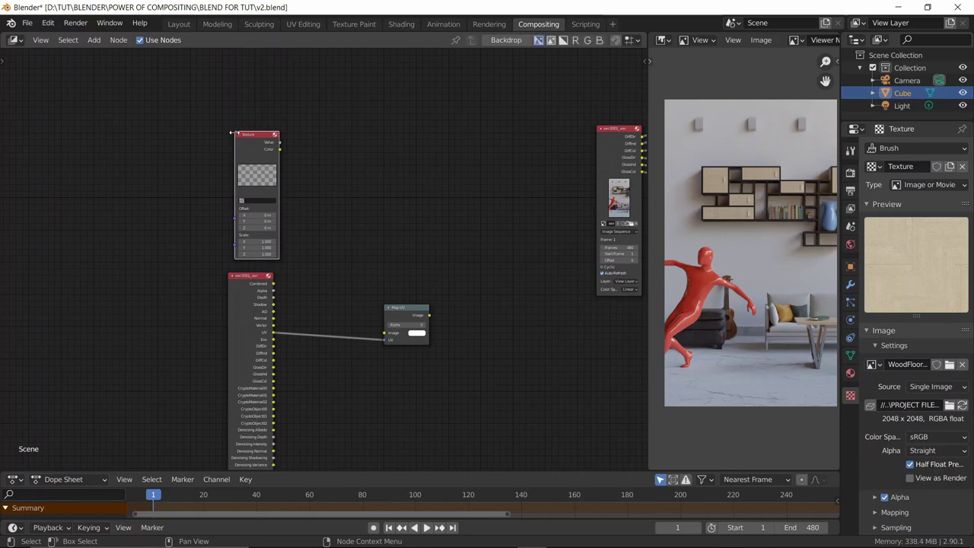
Step: Rename the wood floor brush texture to 'wooden'
left_click(910, 165)
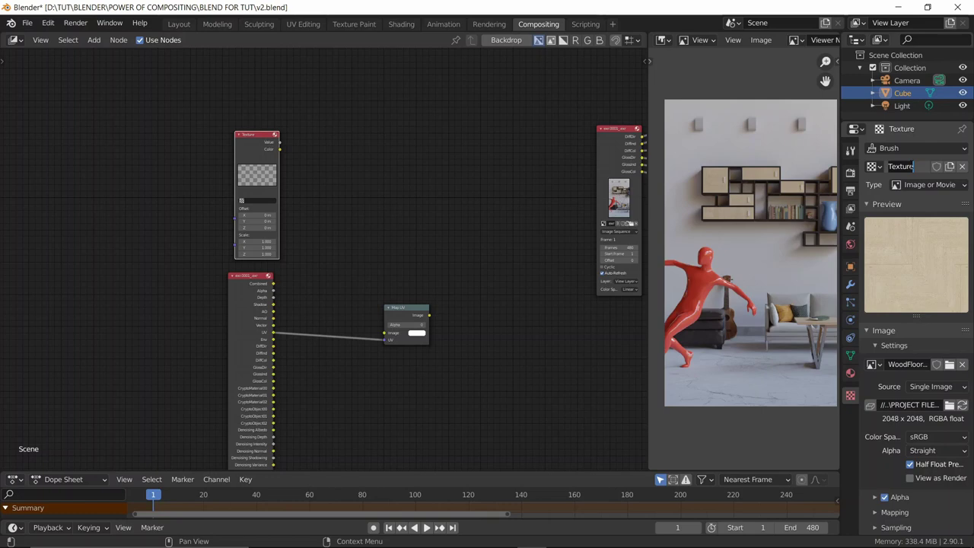
type("wooden")
key("Return")
scroll(259, 166, "up", 1)
Step: Assign the wooden texture to the Texture node and link its Color to Map UV's Image input
left_click(220, 185)
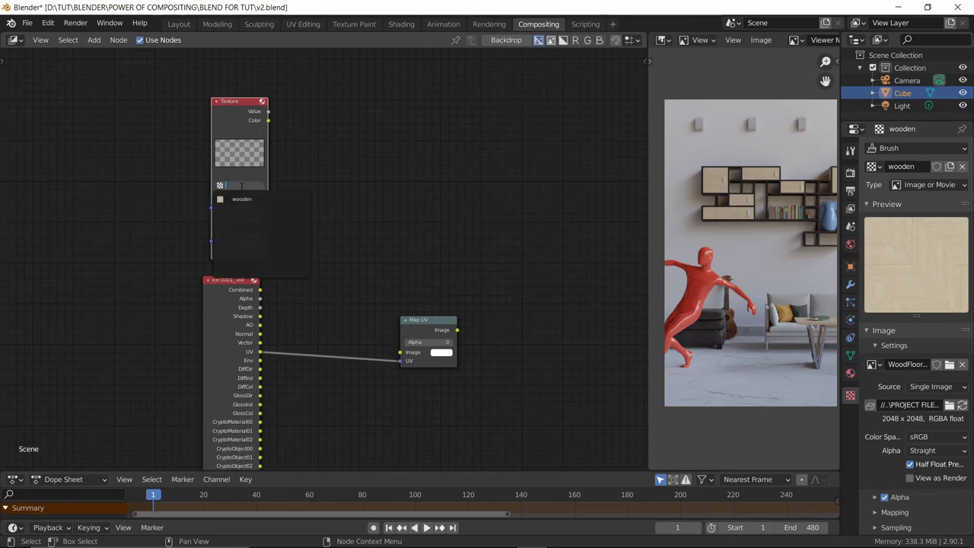
left_click(236, 200)
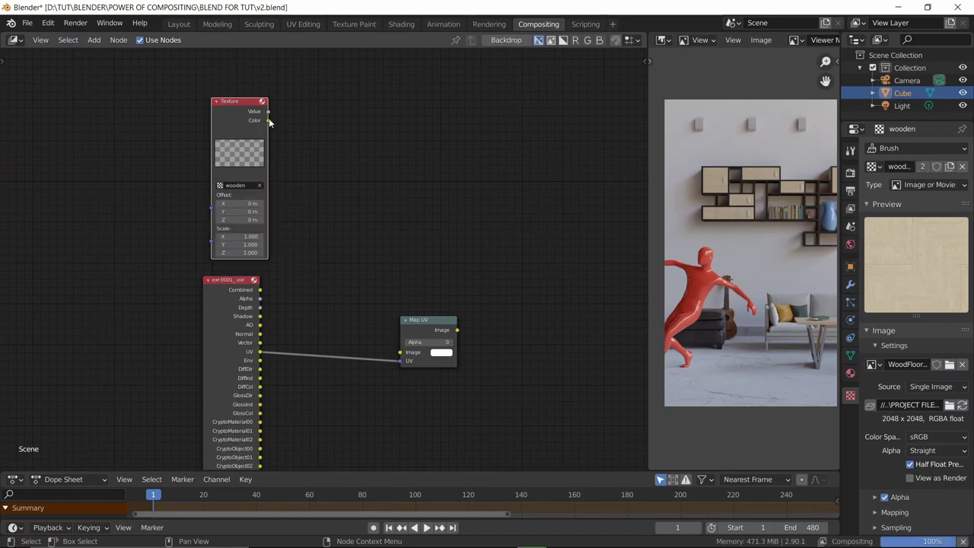
left_click_drag(269, 120, 398, 352)
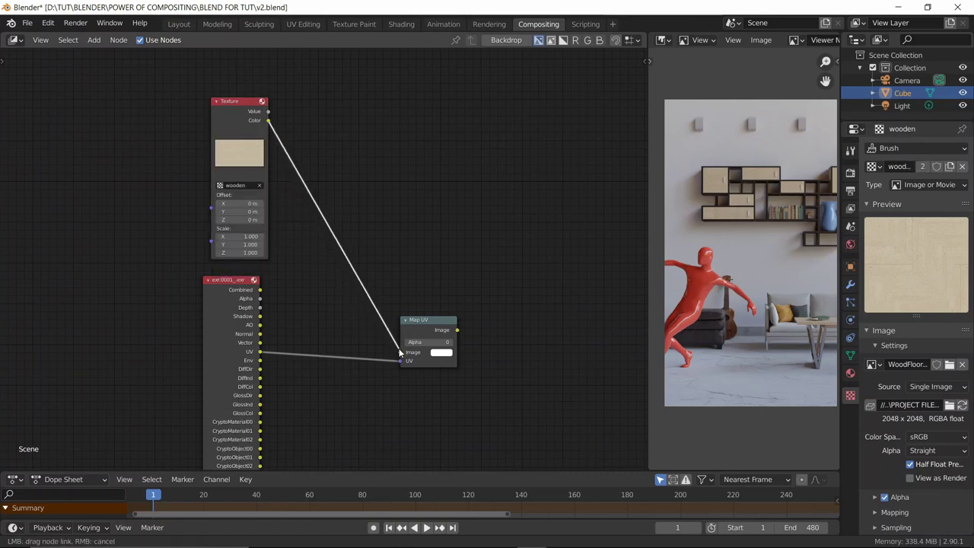
Step: Preview the Map UV output in the Viewer and frame all nodes
middle_click_drag(422, 325, 374, 282)
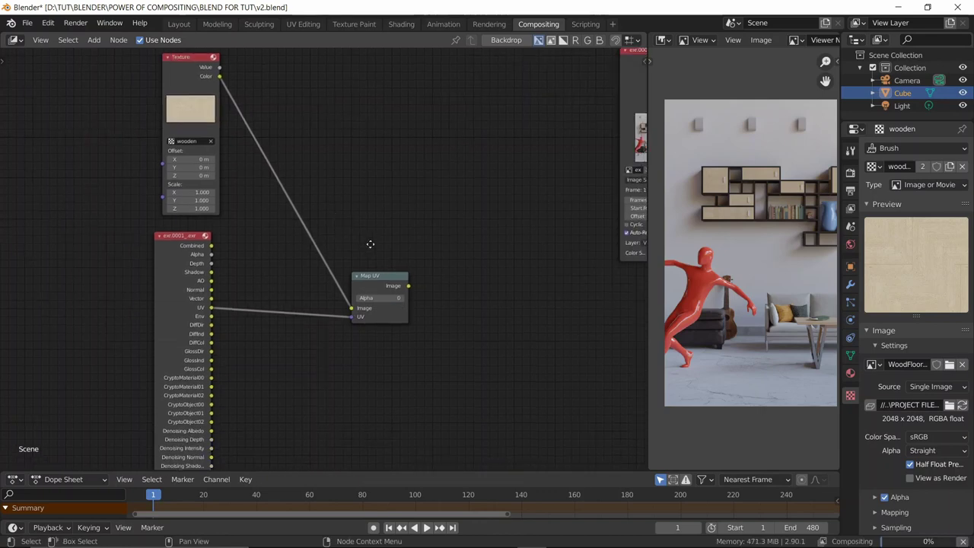
left_click(357, 280, "ctrl+shift")
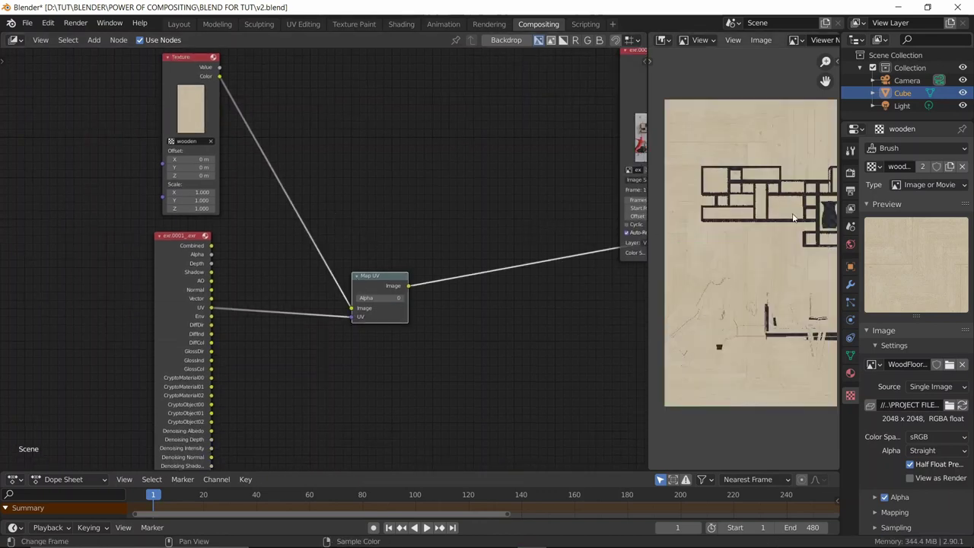
scroll(252, 147, "down", 1)
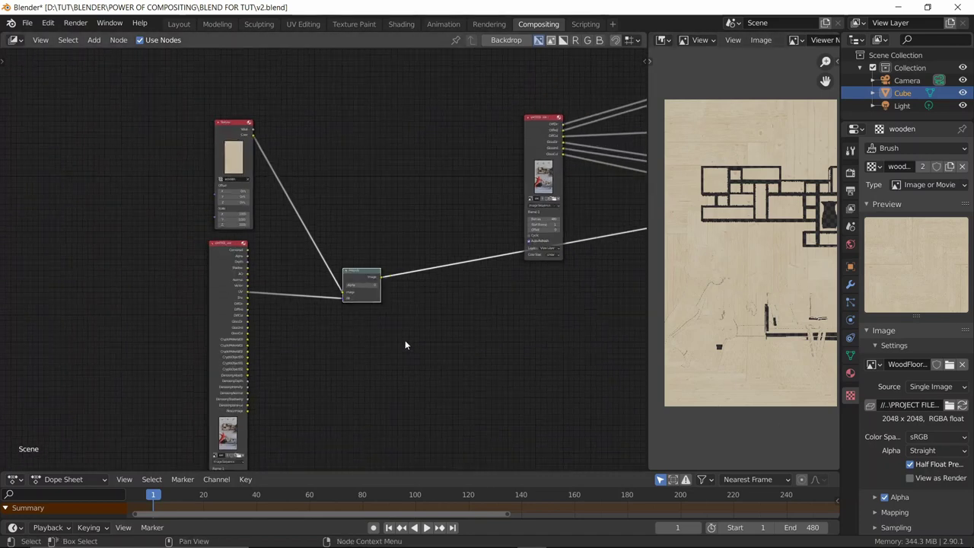
middle_click_drag(405, 343, 248, 343)
key("Home")
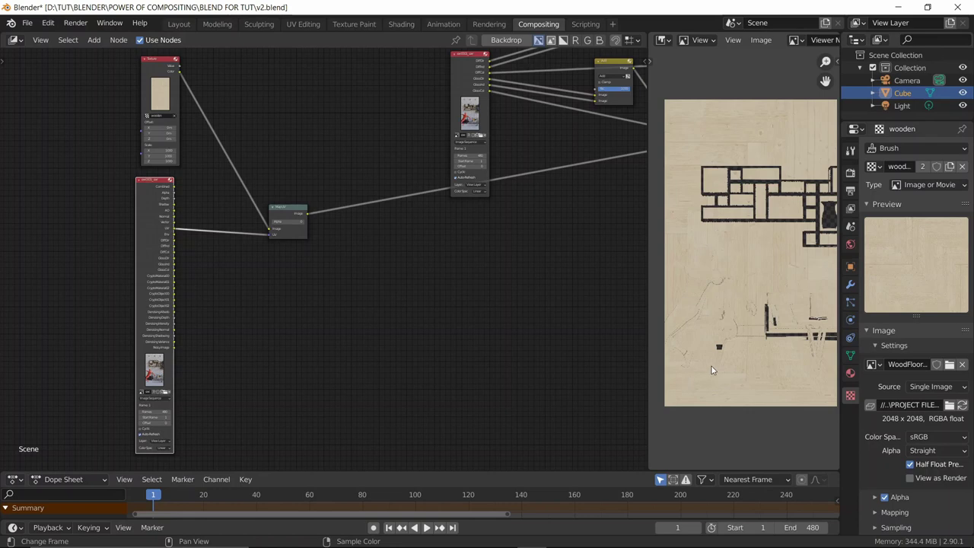
scroll(296, 248, "up", 4)
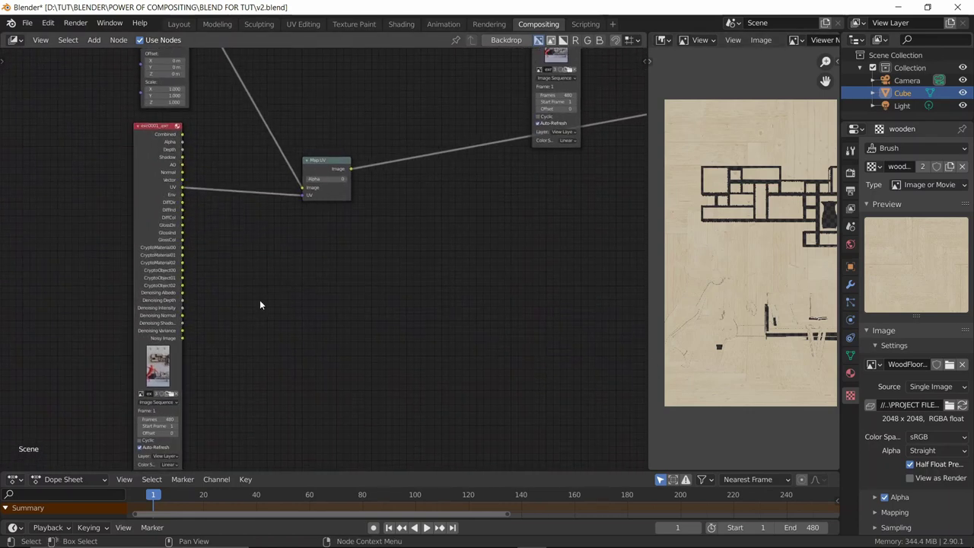
Step: Add a Cryptomatte node below the other compositor nodes
key("shift+a")
left_click(263, 303)
type("cr")
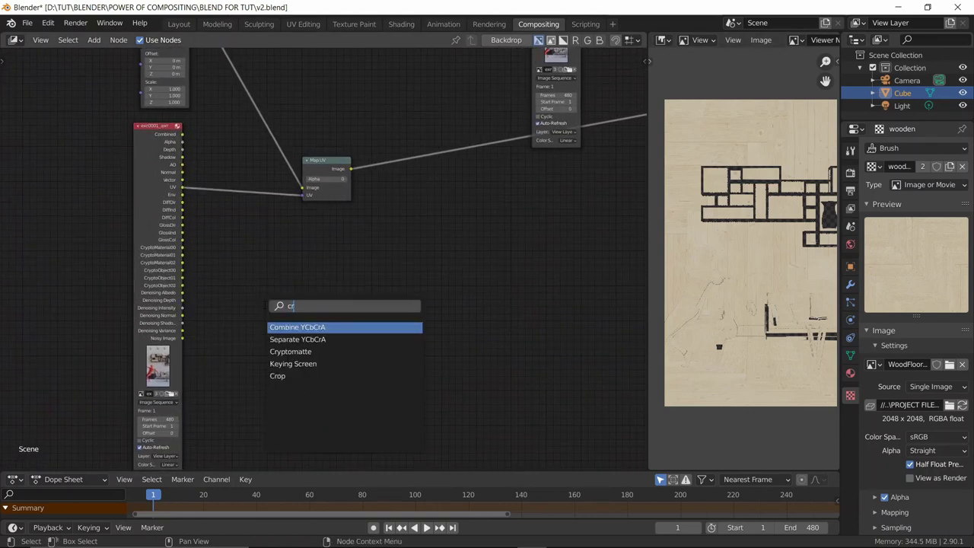
key("Down")
key("Down")
key("Return")
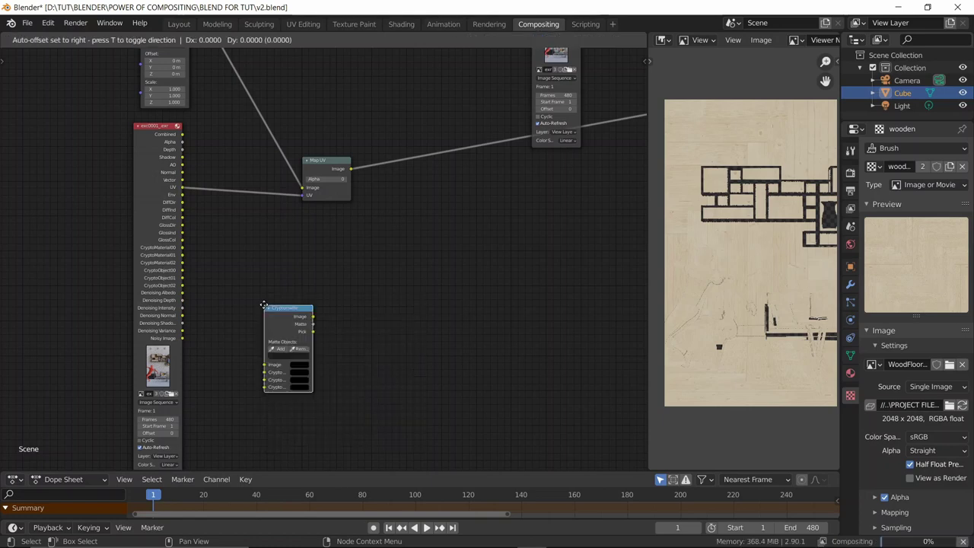
left_click(260, 325)
scroll(270, 282, "up", 2)
scroll(202, 235, "up", 1)
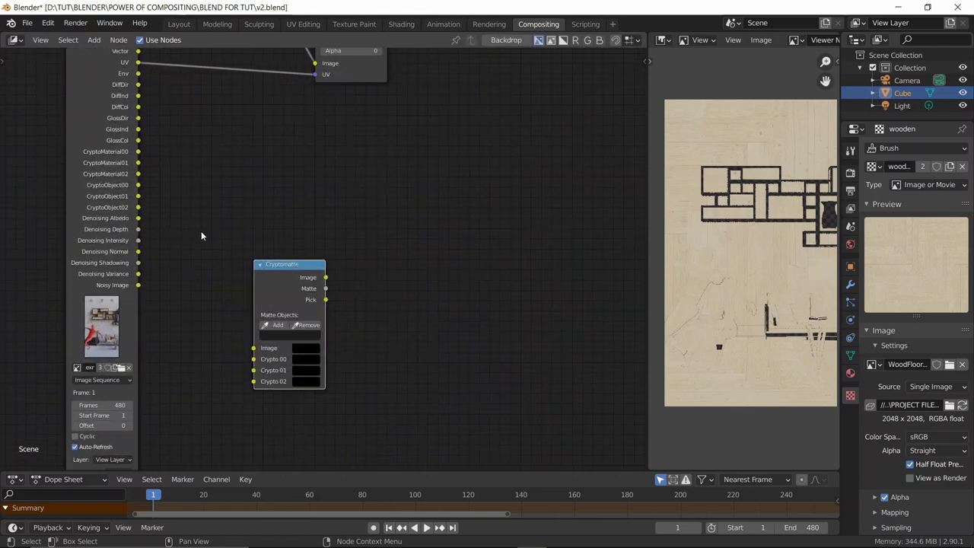
Step: Link CryptoMaterial00, 01 and 02 to the Cryptomatte node's Crypto 00, 01 and 02 inputs
left_click_drag(138, 152, 253, 348)
left_click_drag(320, 308, 288, 168)
scroll(157, 175, "up", 2)
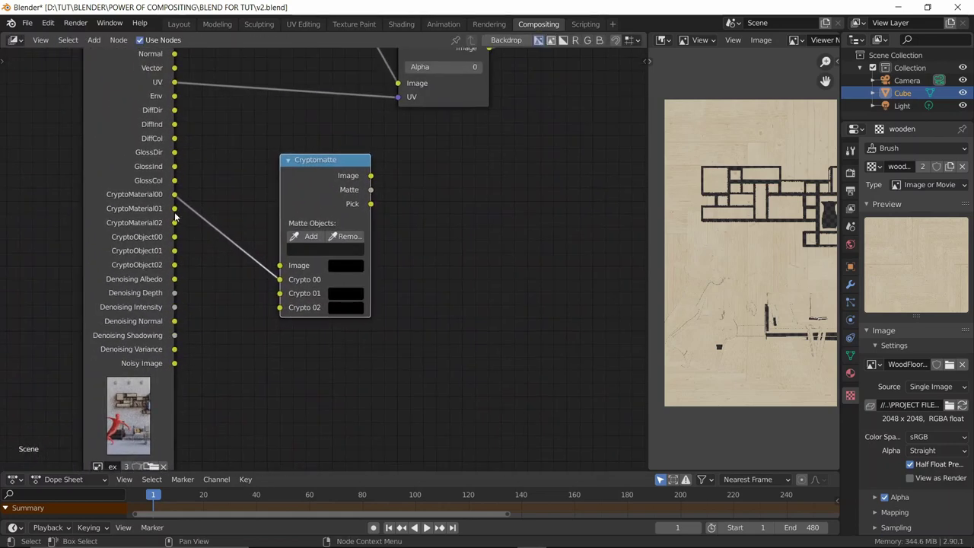
left_click_drag(174, 209, 253, 278)
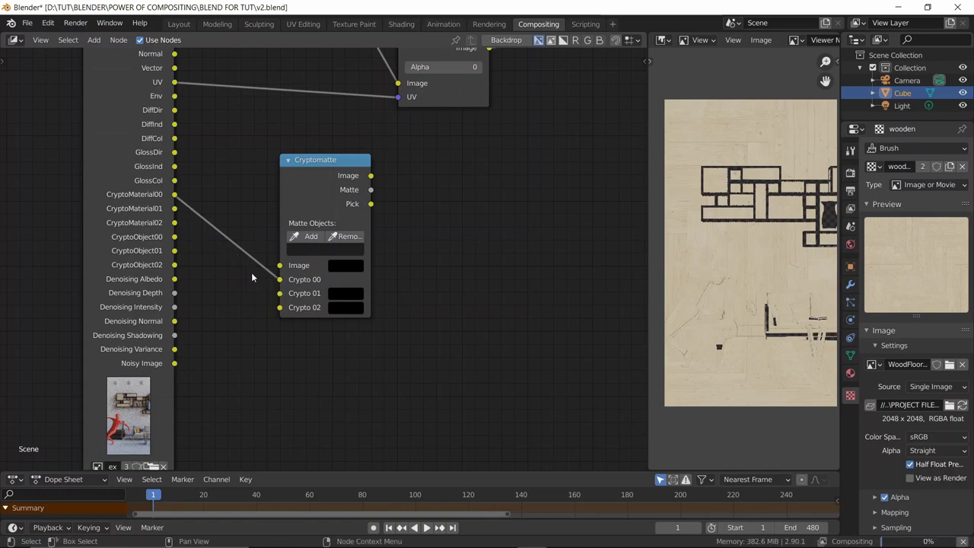
left_click_drag(174, 209, 280, 293)
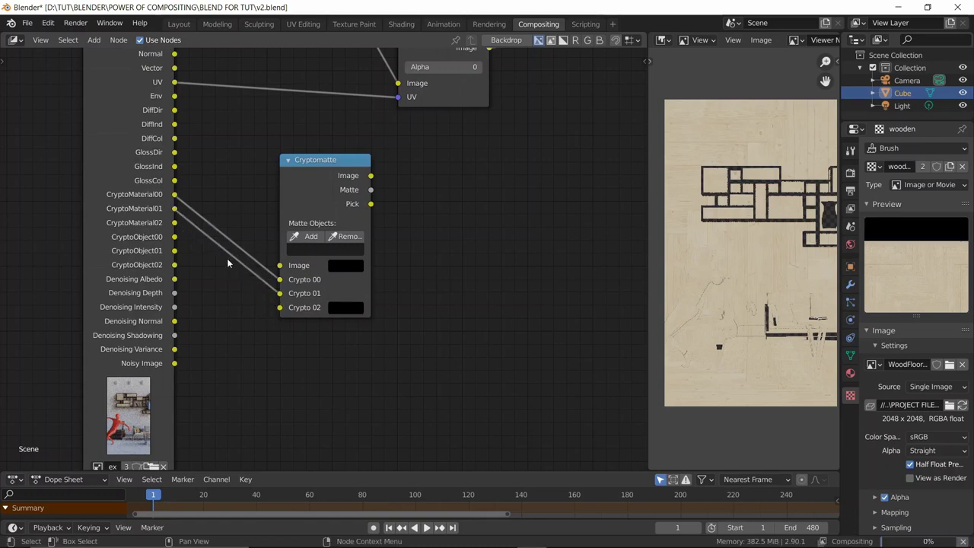
left_click_drag(175, 223, 280, 307)
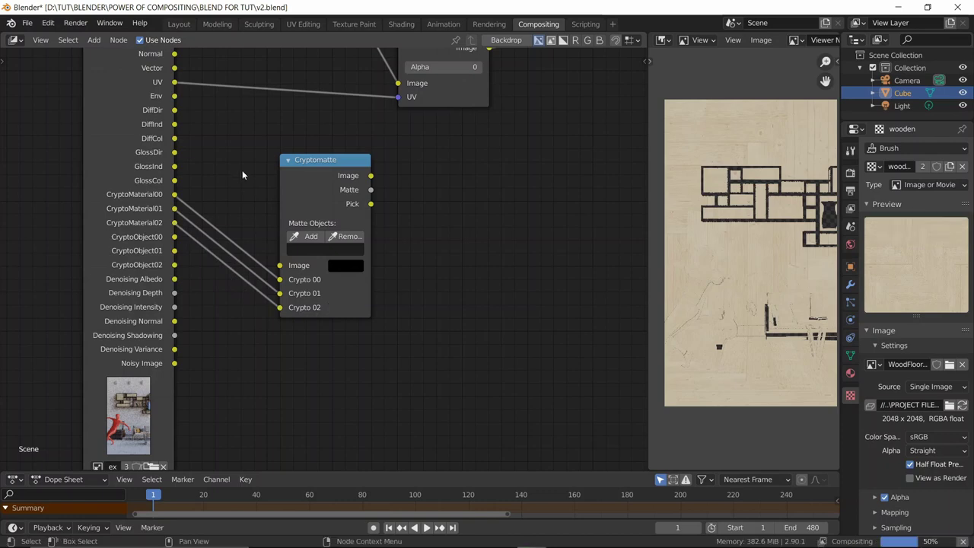
Step: Connect Combined to the Cryptomatte Image input and preview its Image output
middle_click_drag(245, 175, 322, 284)
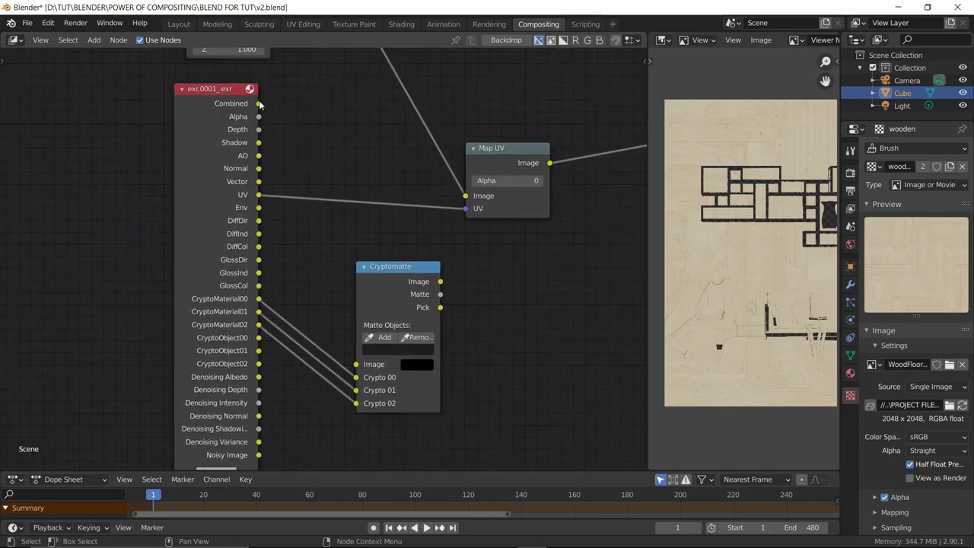
left_click_drag(260, 104, 355, 364)
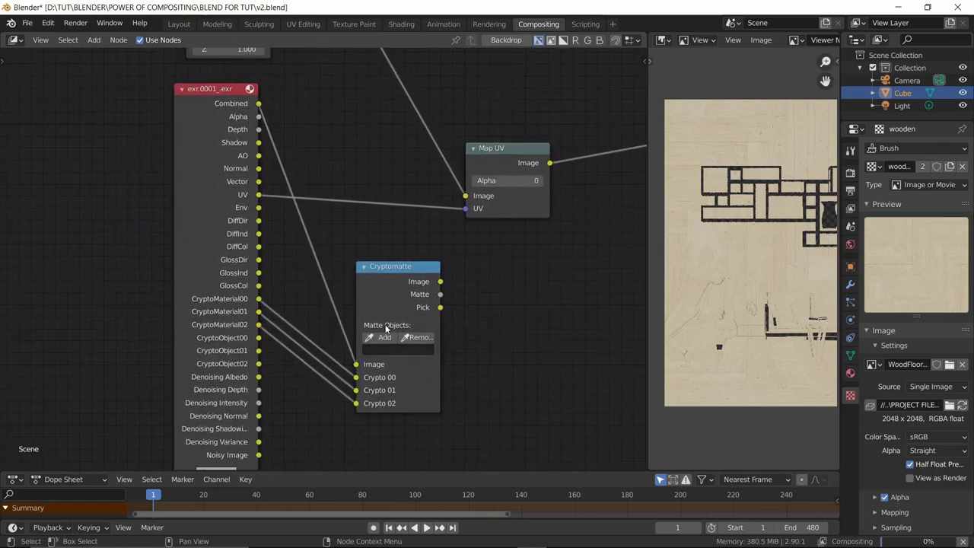
left_click(394, 281, "ctrl+shift")
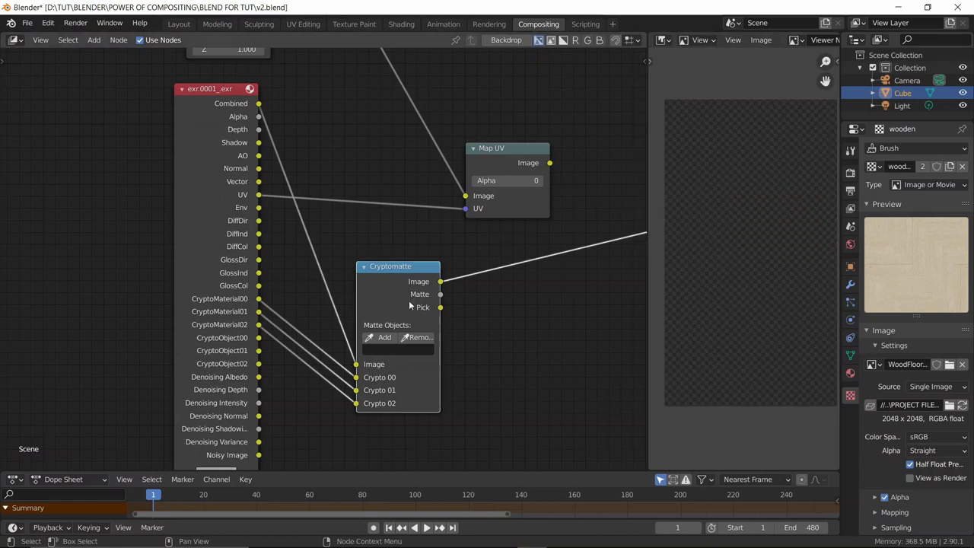
Step: Cycle the viewer to the Cryptomatte Pick output and jump to frame 172
left_click(385, 288, "ctrl+shift")
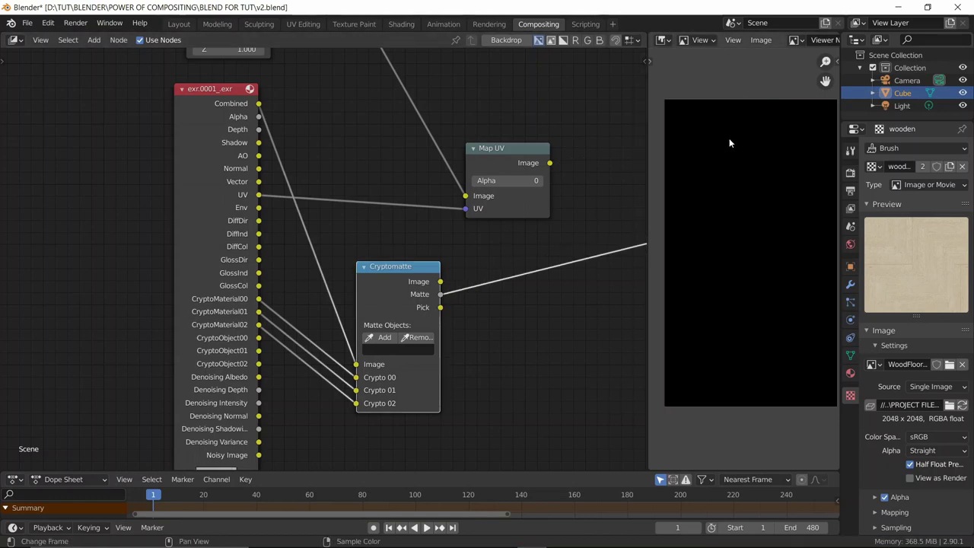
left_click(414, 280, "ctrl+shift")
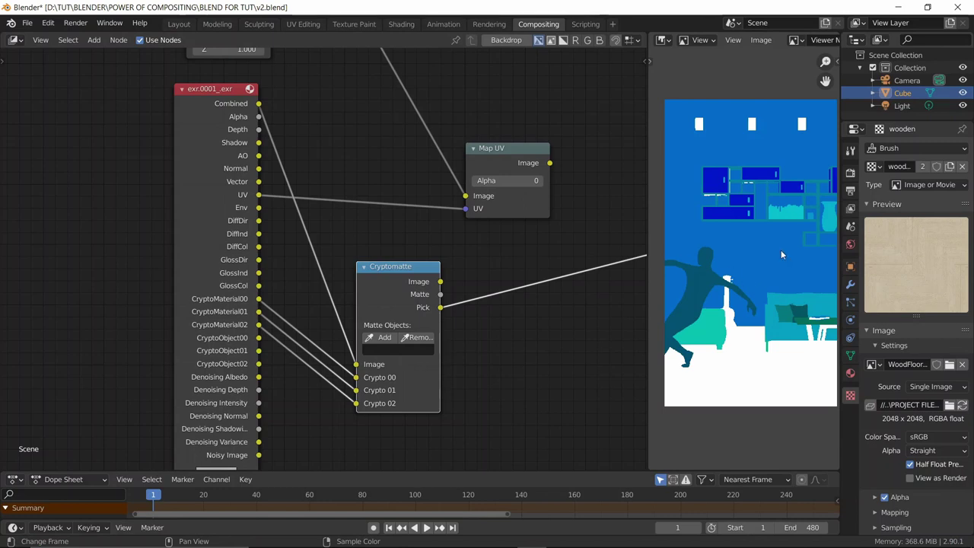
left_click(668, 527)
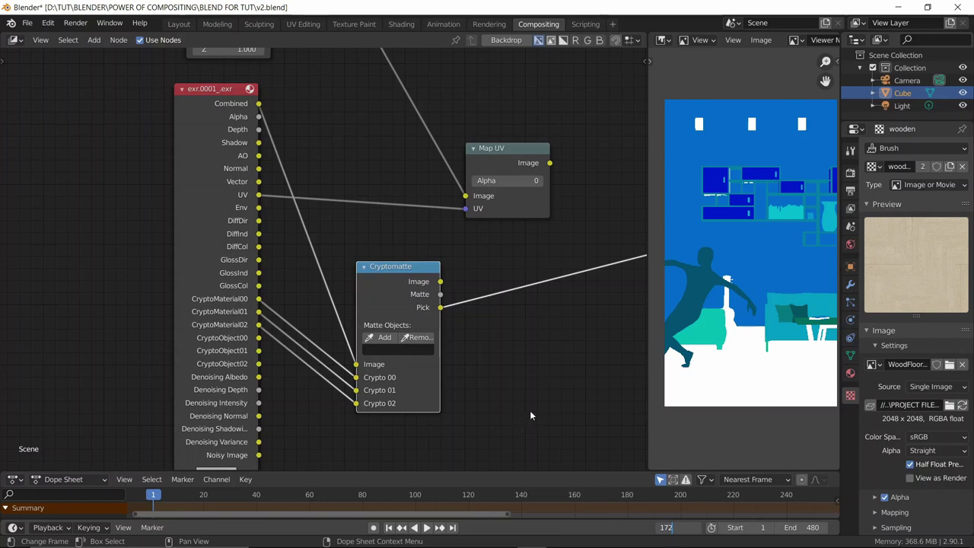
key("Return")
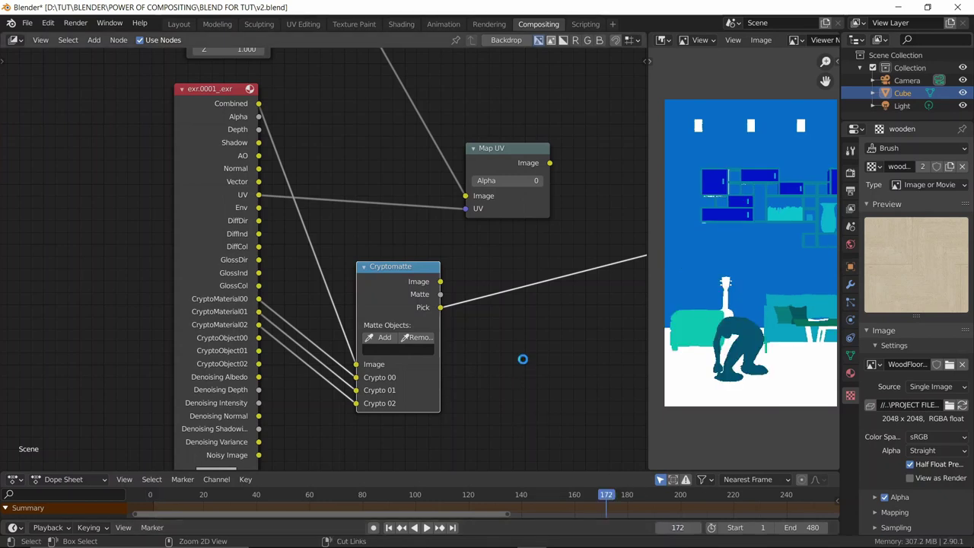
Step: Save the file as v2.blend
key("ctrl+s")
middle_click_drag(520, 362, 499, 353)
scroll(498, 355, "up", 1)
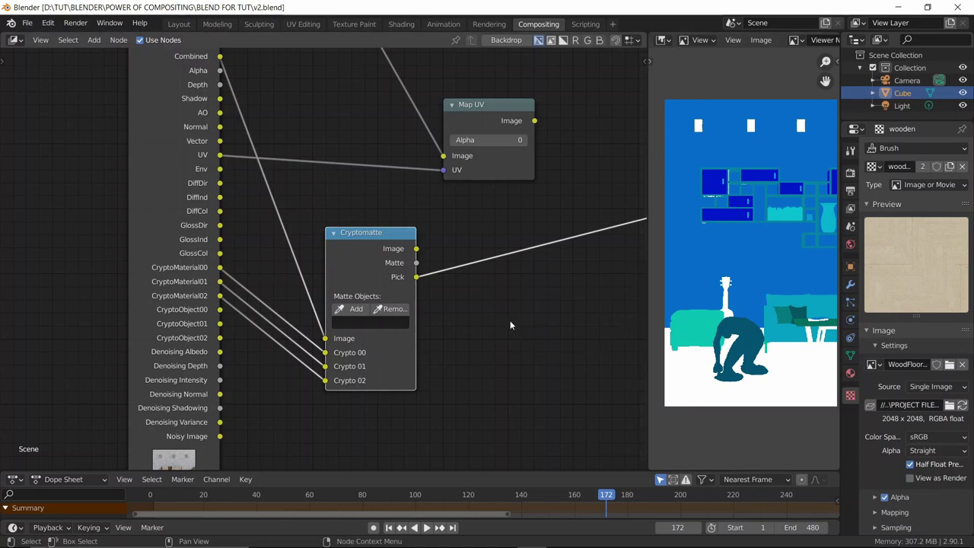
Step: Eyedrop the floor in the Pick backdrop to add ID 1.24762915e+34 as a matte object
scroll(470, 318, "up", 1)
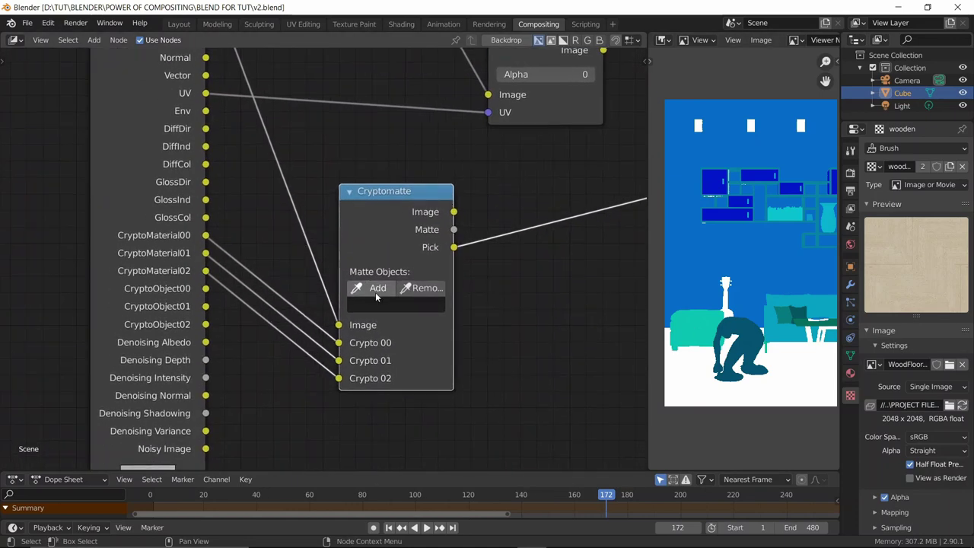
left_click(378, 289)
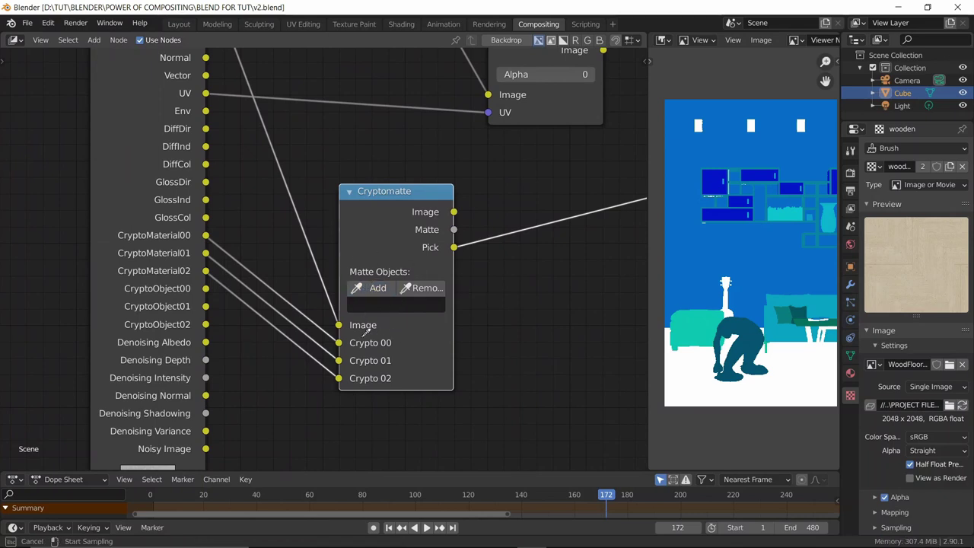
left_click(708, 376)
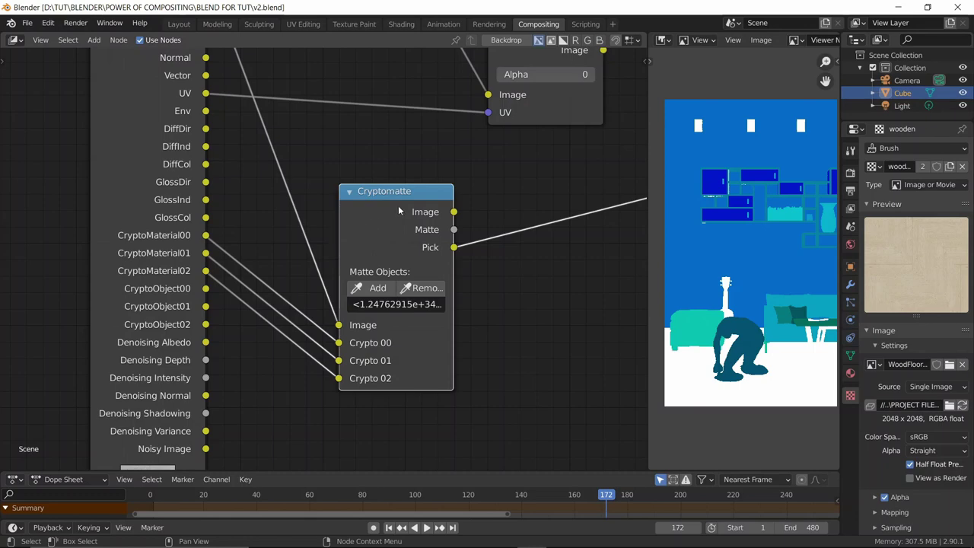
Step: Move the Cryptomatte node under the Map UV node
scroll(452, 215, "down", 1)
middle_click_drag(452, 214, 389, 226)
left_click_drag(324, 262, 442, 243)
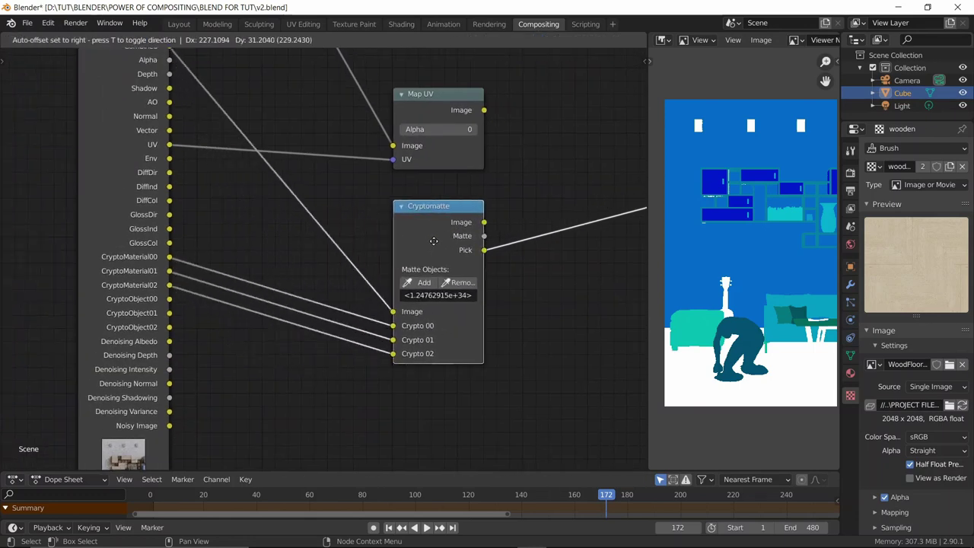
scroll(511, 208, "down", 1)
Step: Add a Mix node to the right of Map UV
middle_click_drag(510, 208, 398, 268)
key("shift+a")
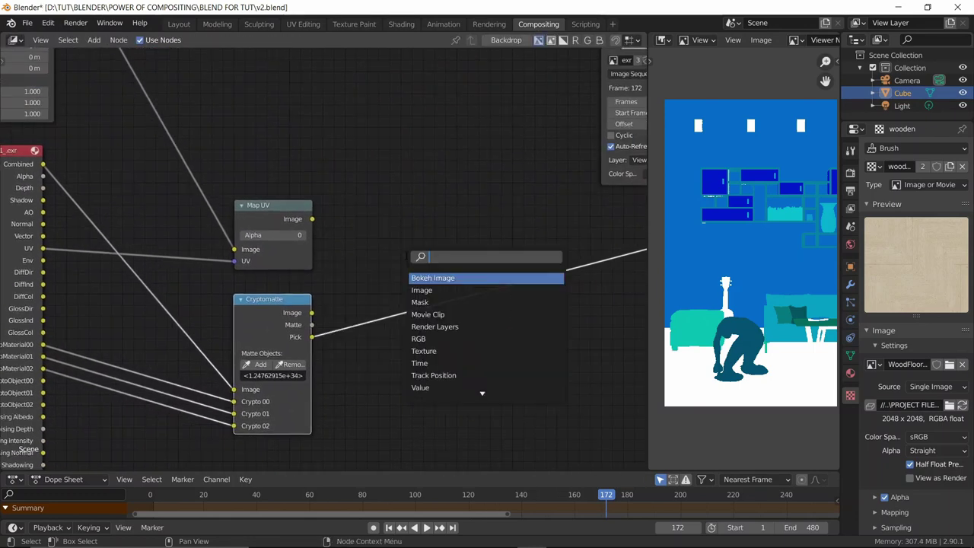
type("mi")
key("Return")
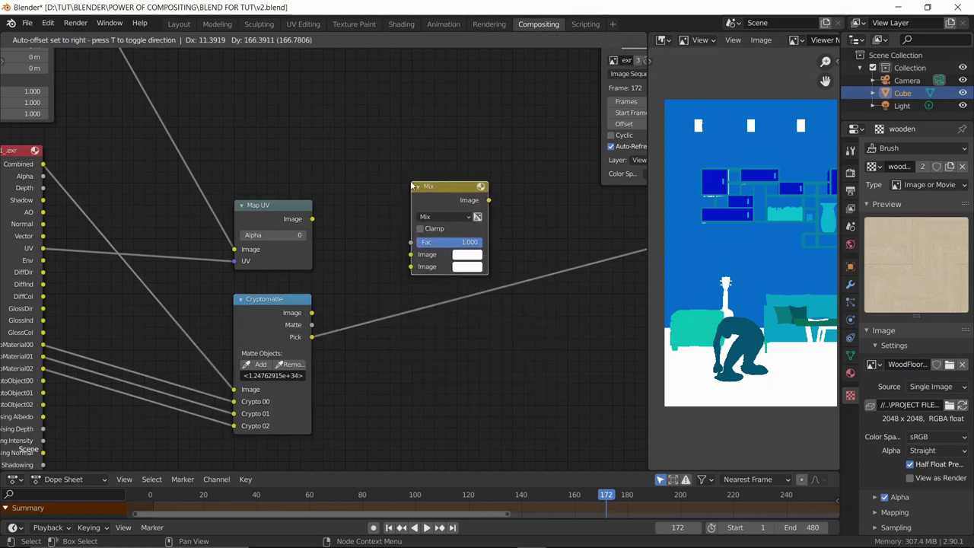
left_click(413, 177)
Step: Feed Map UV and the DiffCol pass into the Mix node's images and preview its output
scroll(380, 196, "up", 1)
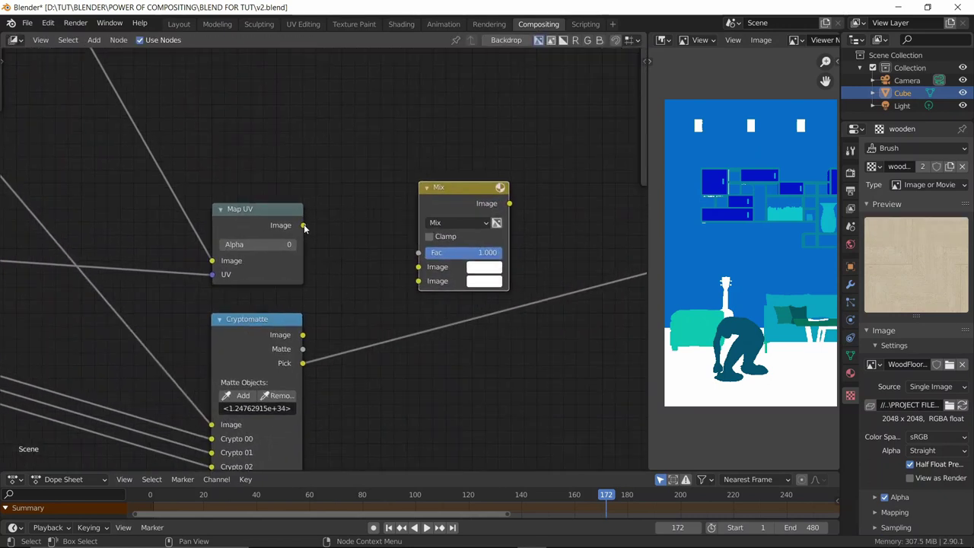
left_click_drag(304, 226, 423, 283)
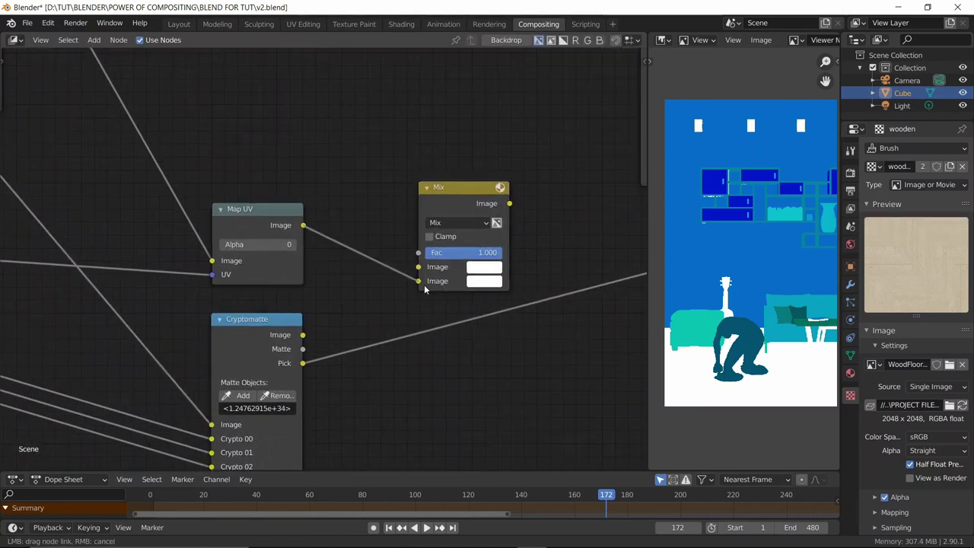
scroll(252, 230, "down", 1)
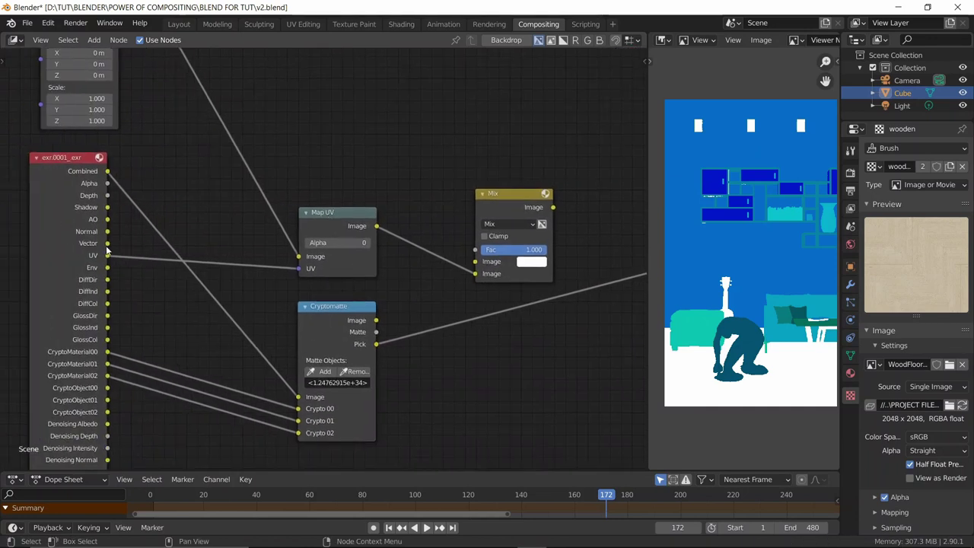
left_click_drag(107, 303, 476, 262)
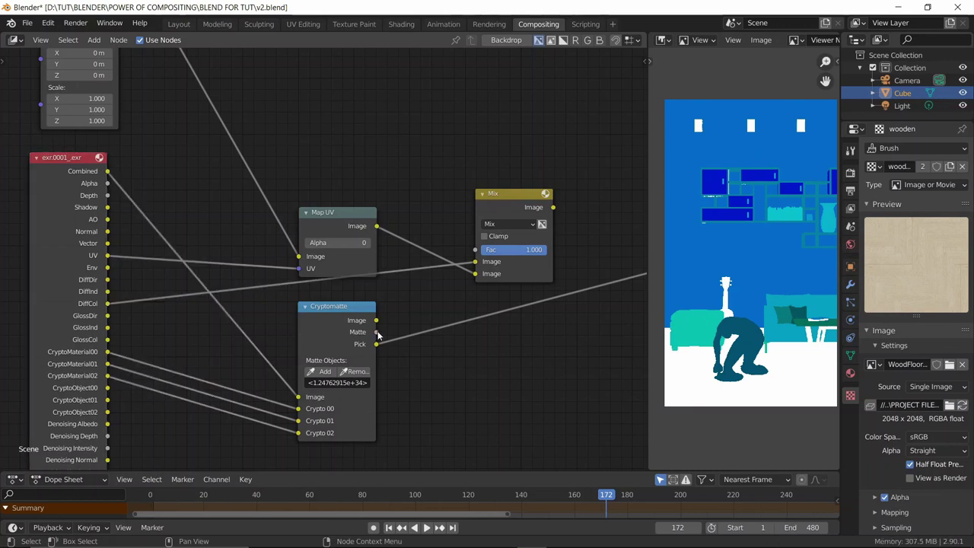
key("n")
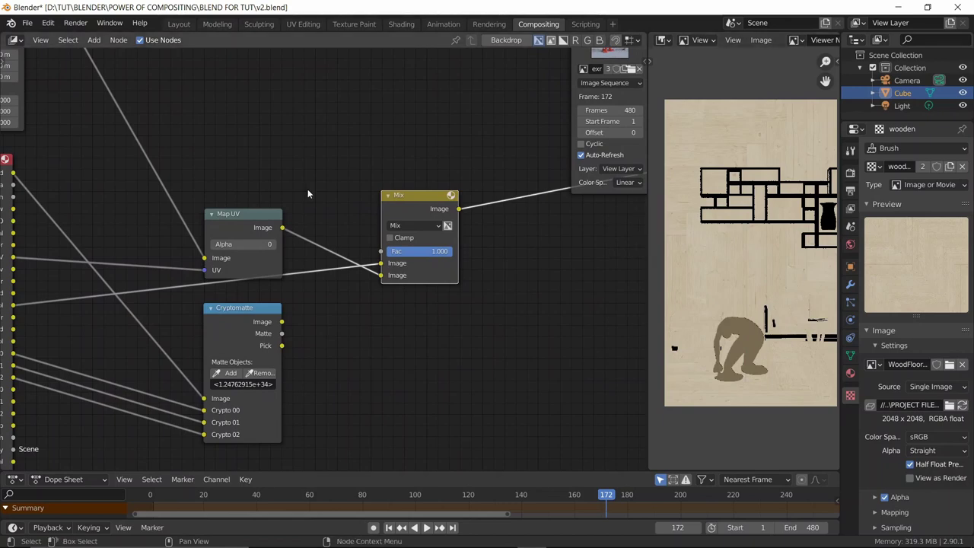
key("n")
left_click(337, 218)
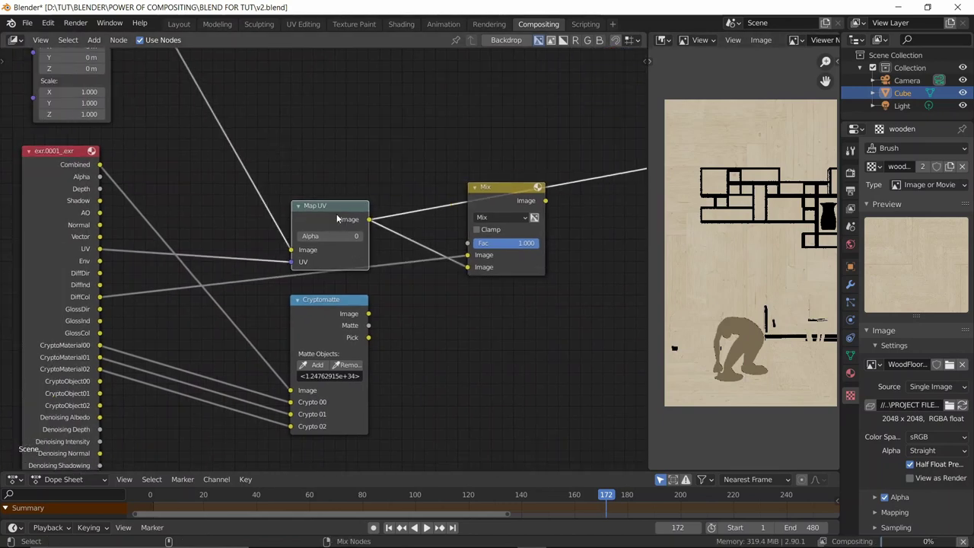
left_click(495, 189, "ctrl+shift")
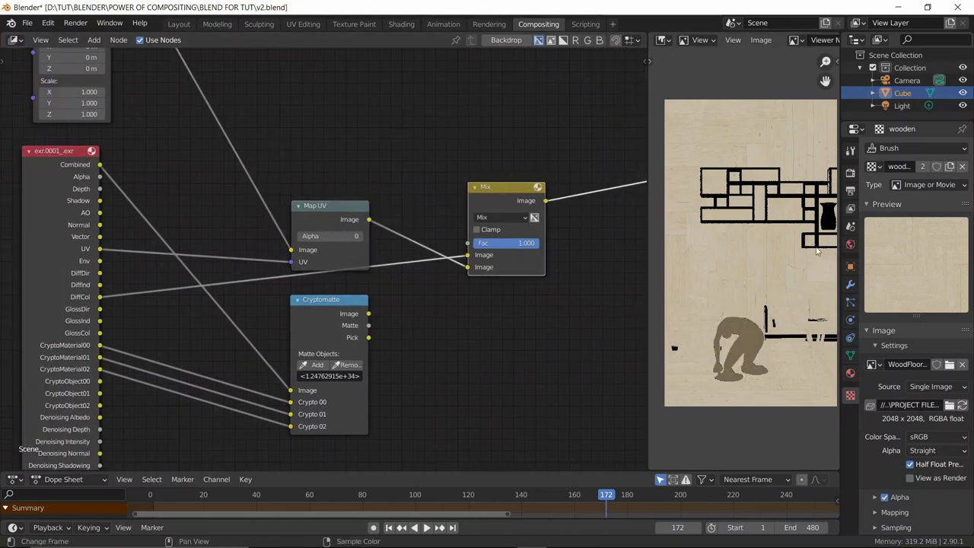
Step: Drive the Mix factor with Cryptomatte's Matte output and save v2.blend
middle_click_drag(57, 216, 96, 199)
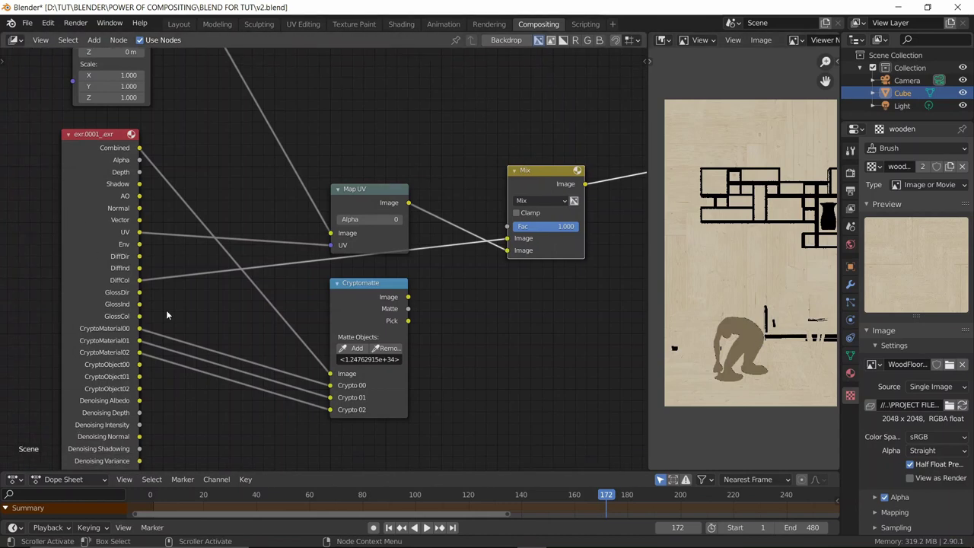
left_click_drag(409, 309, 507, 226)
middle_click_drag(494, 341, 439, 322)
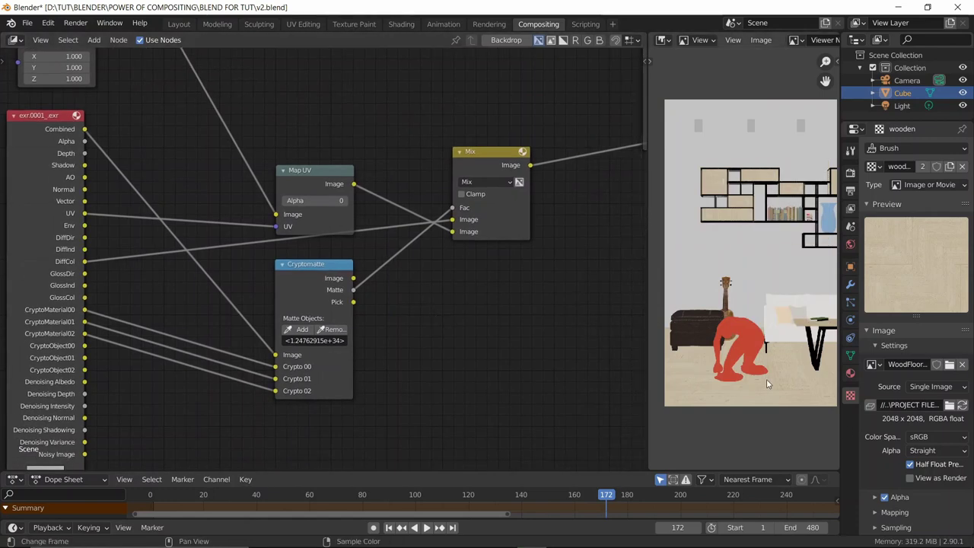
key("ctrl+s")
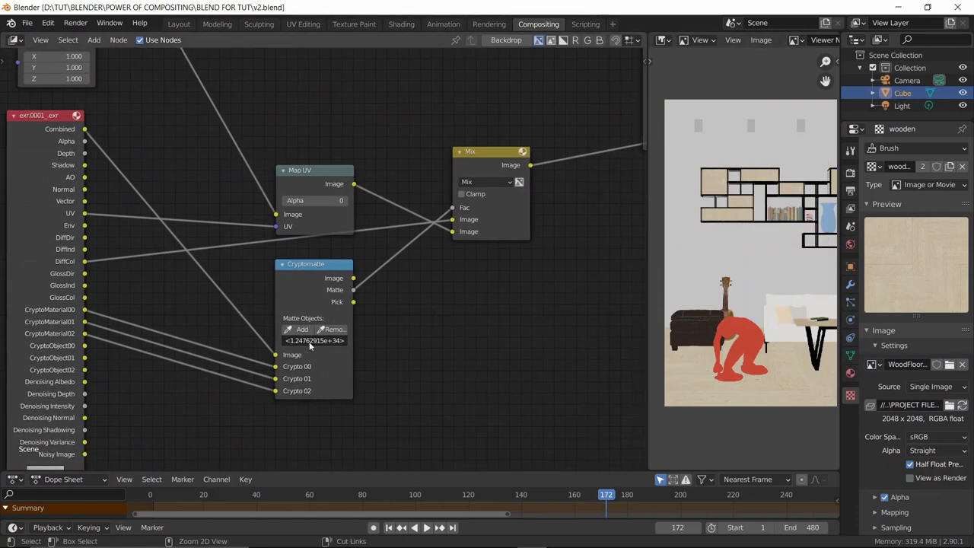
middle_click_drag(349, 318, 355, 342)
key("n")
scroll(304, 300, "up", 2)
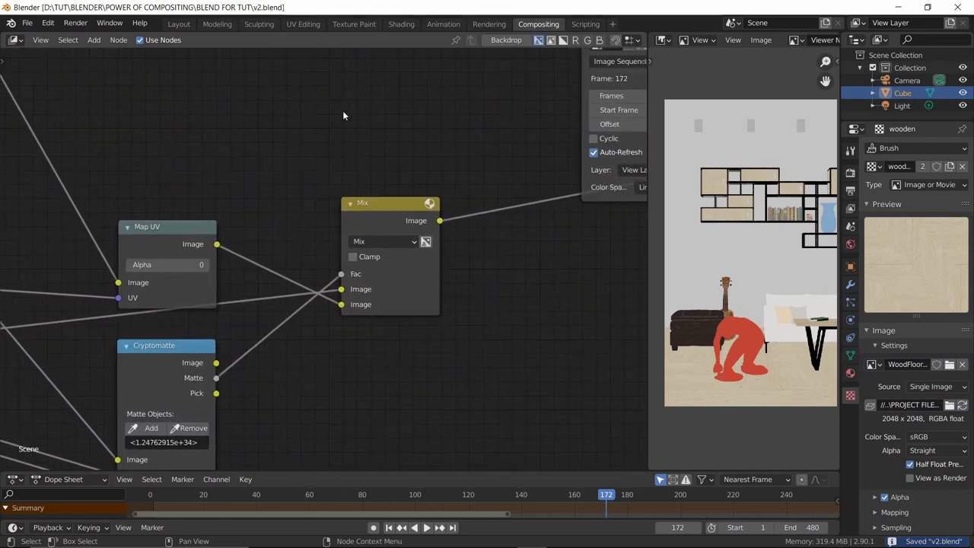
scroll(431, 332, "up", 2)
middle_click_drag(410, 317, 353, 321)
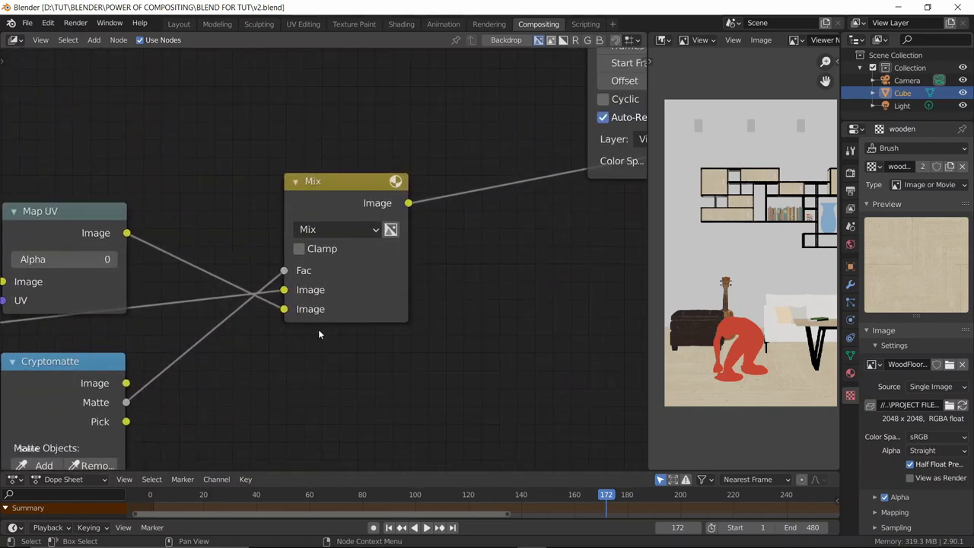
key("n")
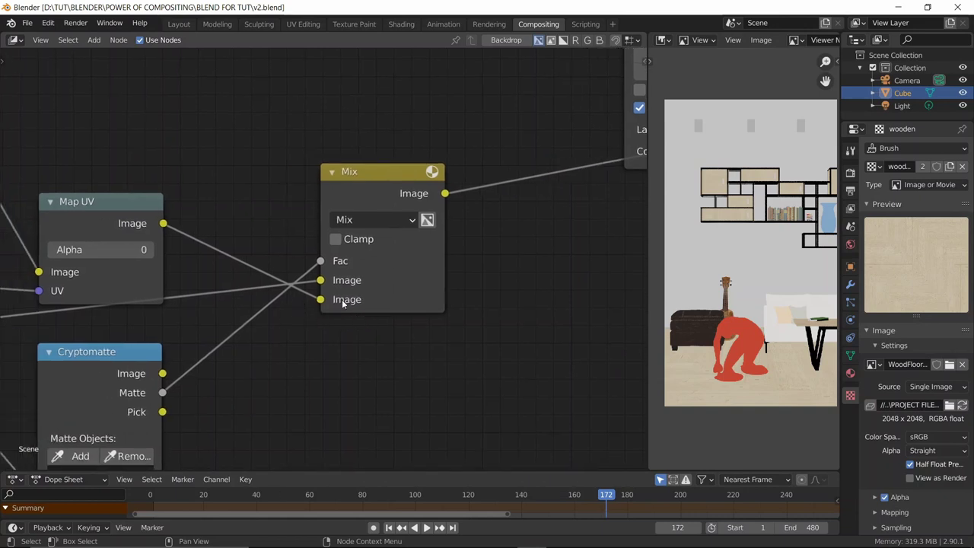
scroll(209, 248, "down", 1)
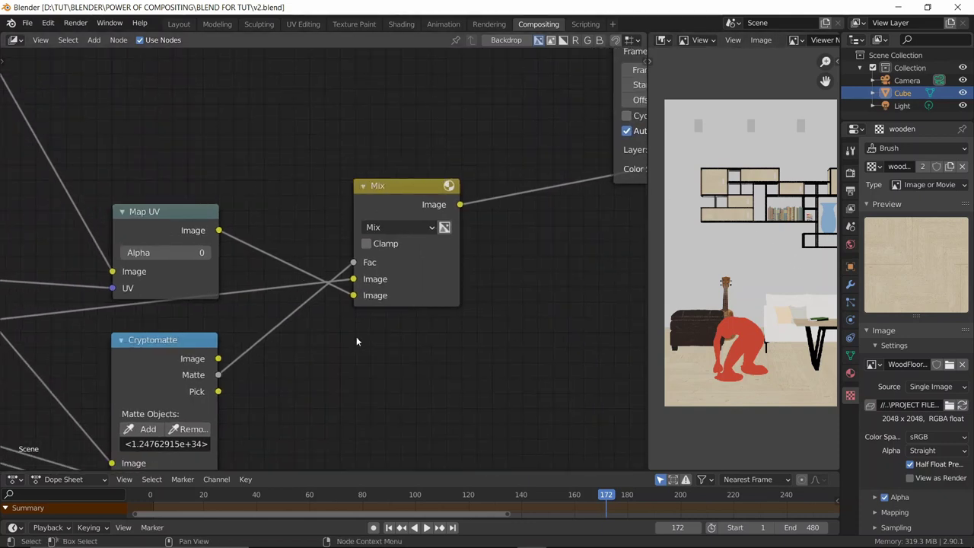
left_click_drag(352, 297, 304, 318)
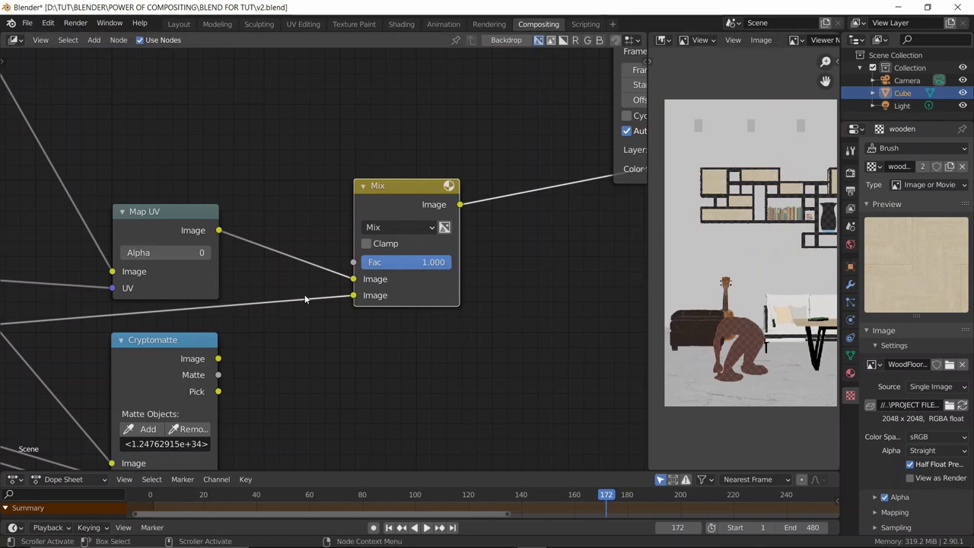
left_click_drag(354, 278, 354, 295)
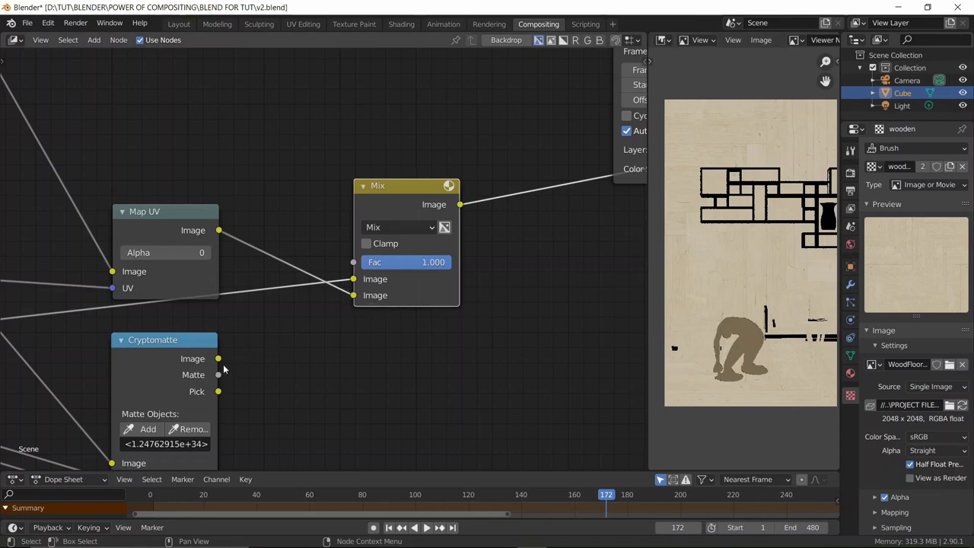
left_click_drag(218, 375, 353, 261)
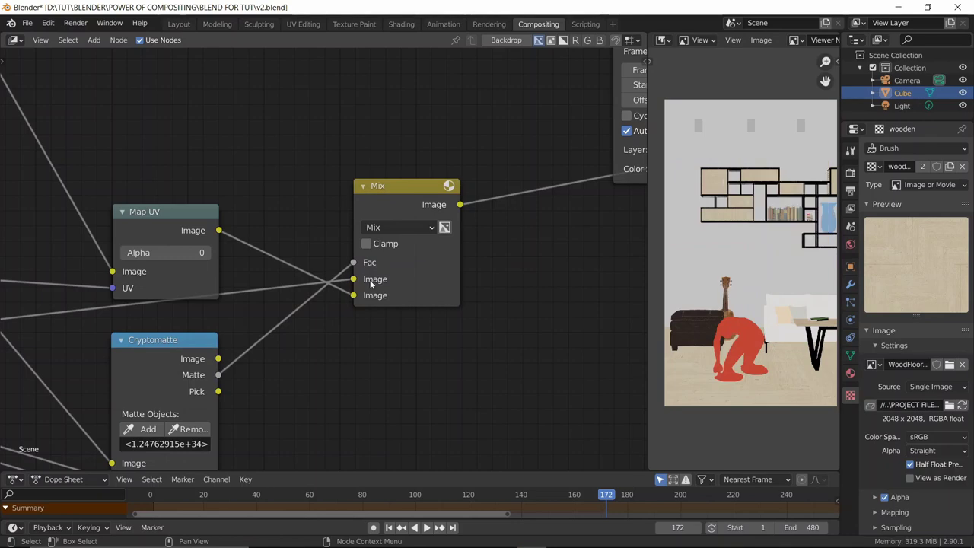
scroll(437, 220, "down", 6)
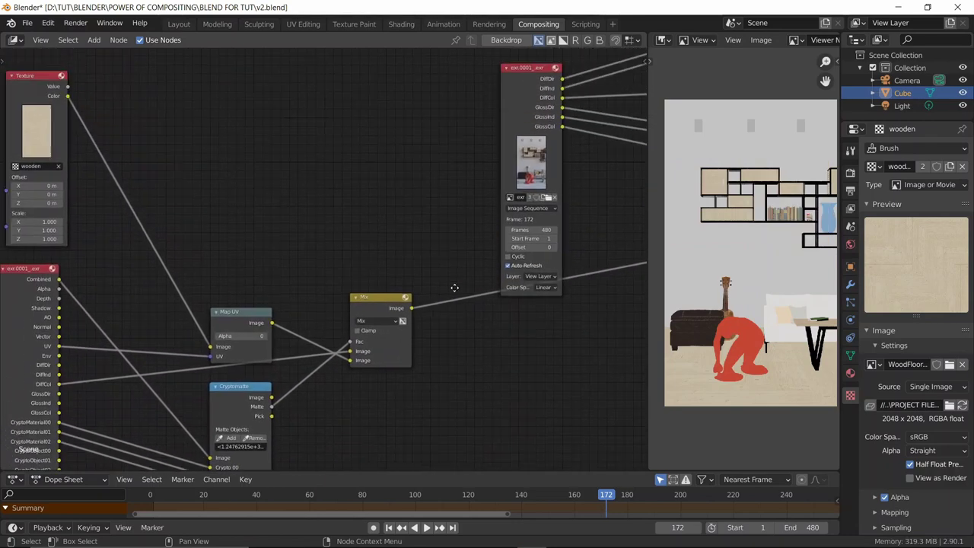
Step: Save the file and hide the EXR render-pass node's unused output sockets
middle_click_drag(297, 239, 307, 227)
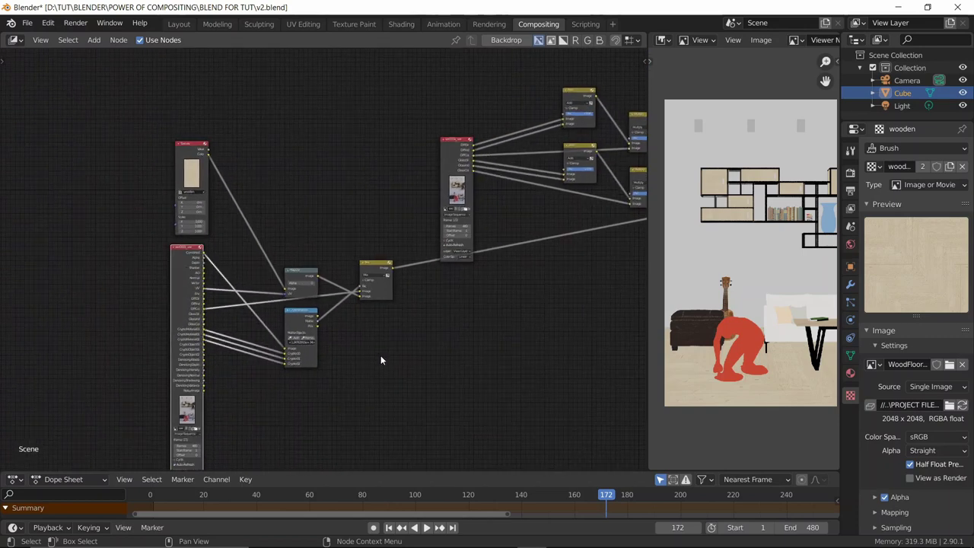
middle_click_drag(381, 359, 453, 328)
key("ctrl+s")
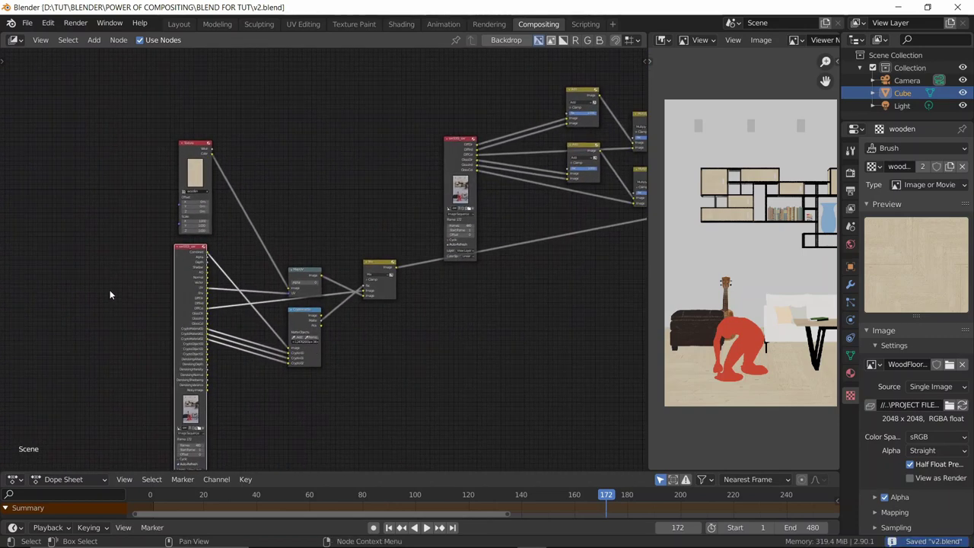
middle_click_drag(169, 281, 197, 238)
left_click(204, 220)
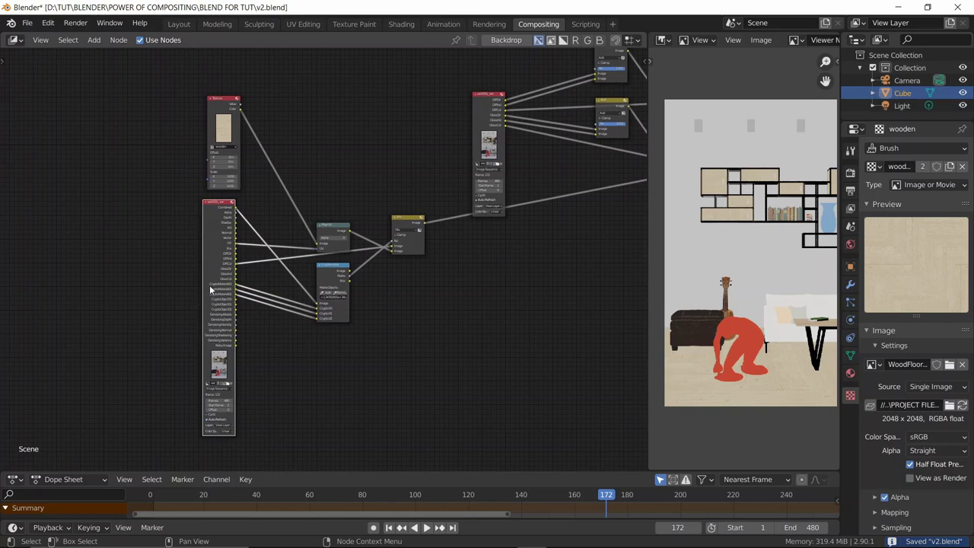
key("ctrl+h")
Step: Move the five floor-mask nodes together further left
middle_click_drag(406, 111, 344, 203)
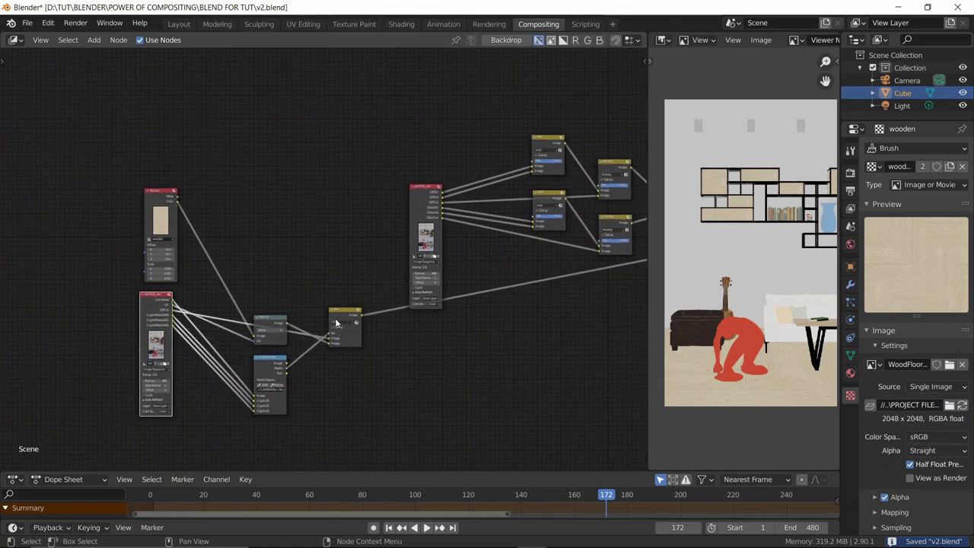
left_click_drag(340, 205, 97, 425)
key("g")
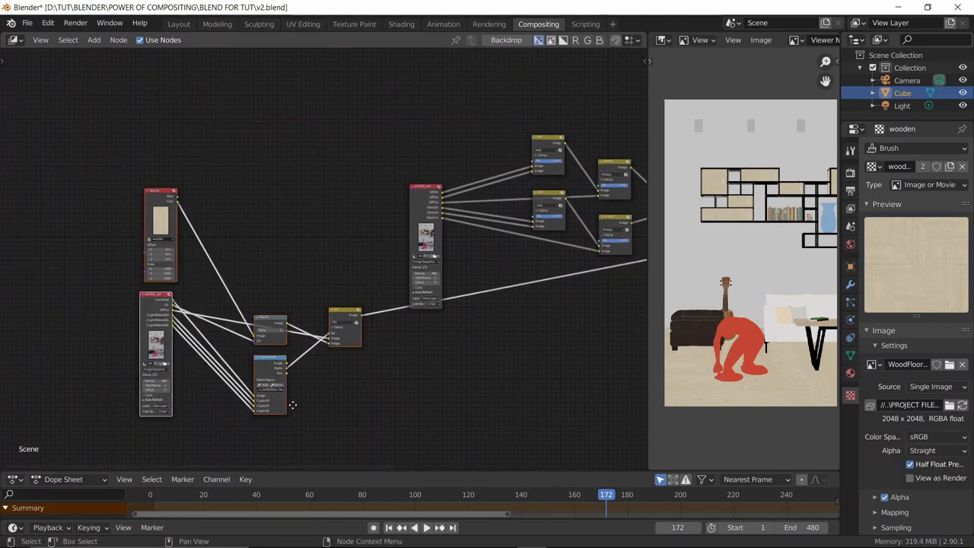
left_click(218, 396)
middle_click_drag(327, 354, 308, 338)
left_click(308, 338)
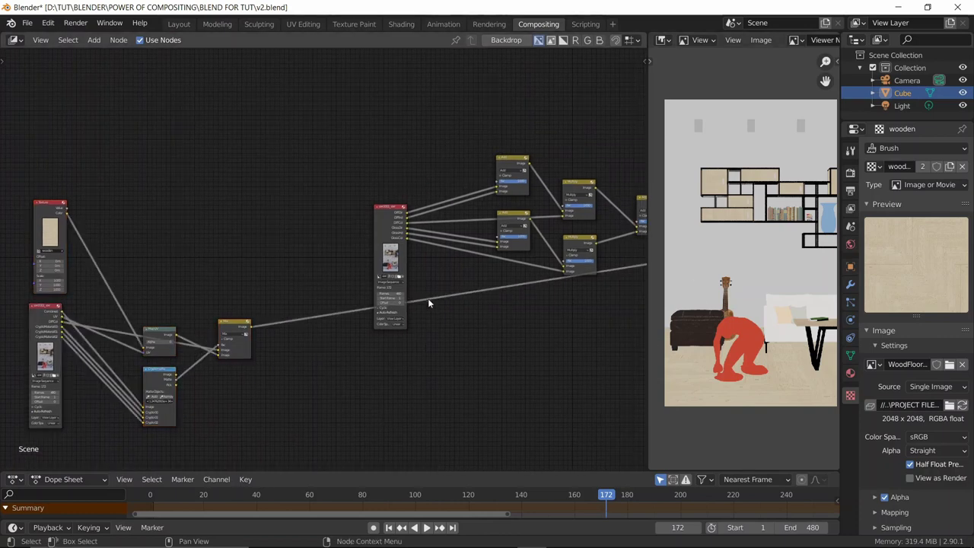
Step: Move the small Mix node up beside the EXR render-pass node
middle_click_drag(428, 303, 270, 320)
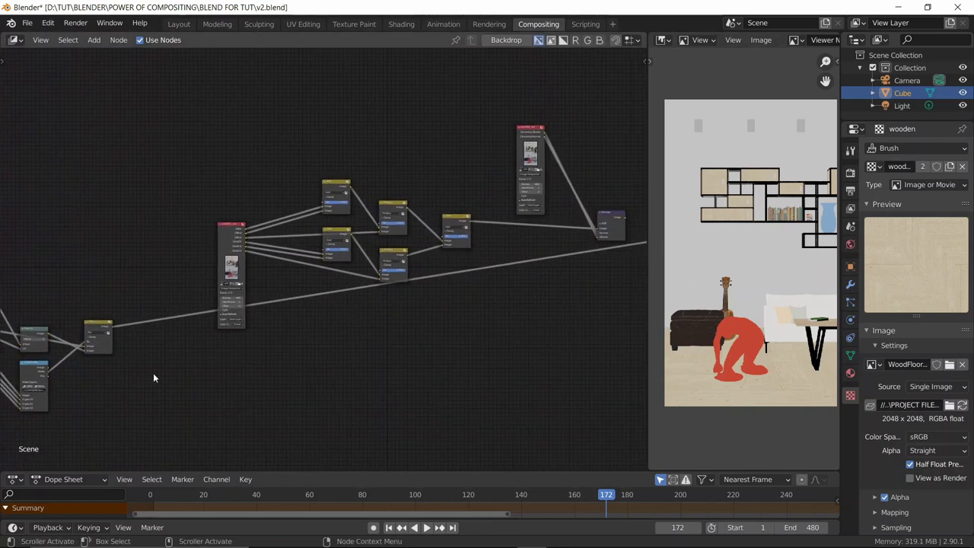
middle_click_drag(140, 392, 216, 309)
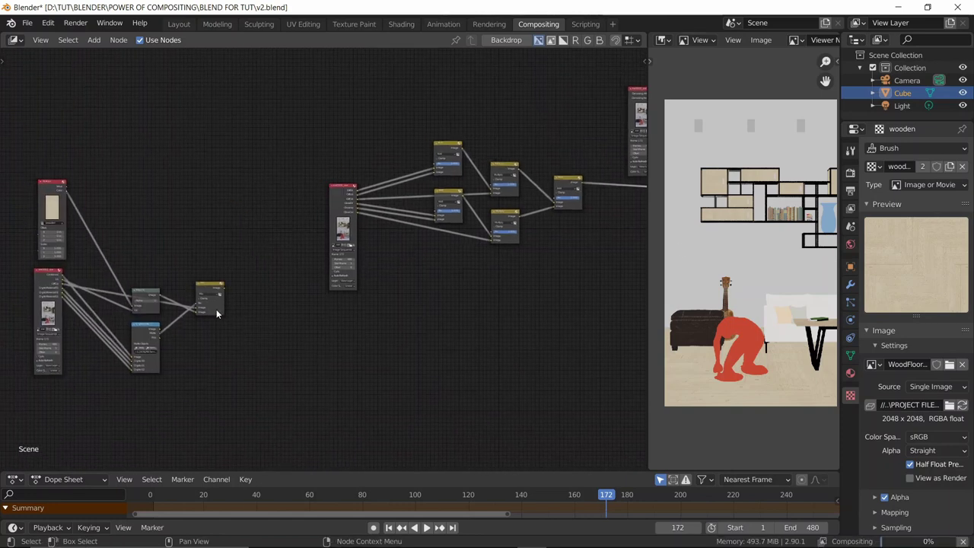
scroll(216, 309, "up", 2)
left_click_drag(234, 223, 3, 418)
middle_click_drag(217, 183, 322, 157)
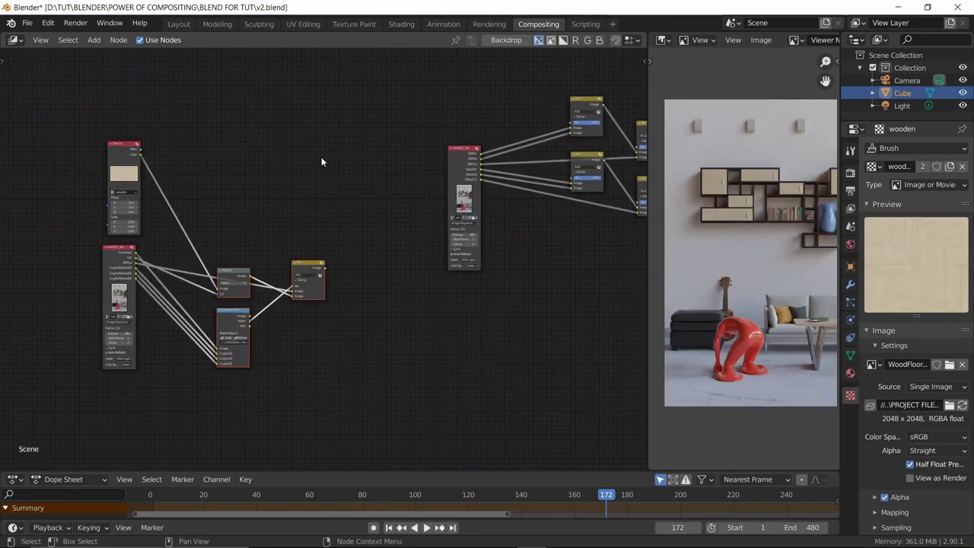
left_click_drag(363, 174, 59, 398)
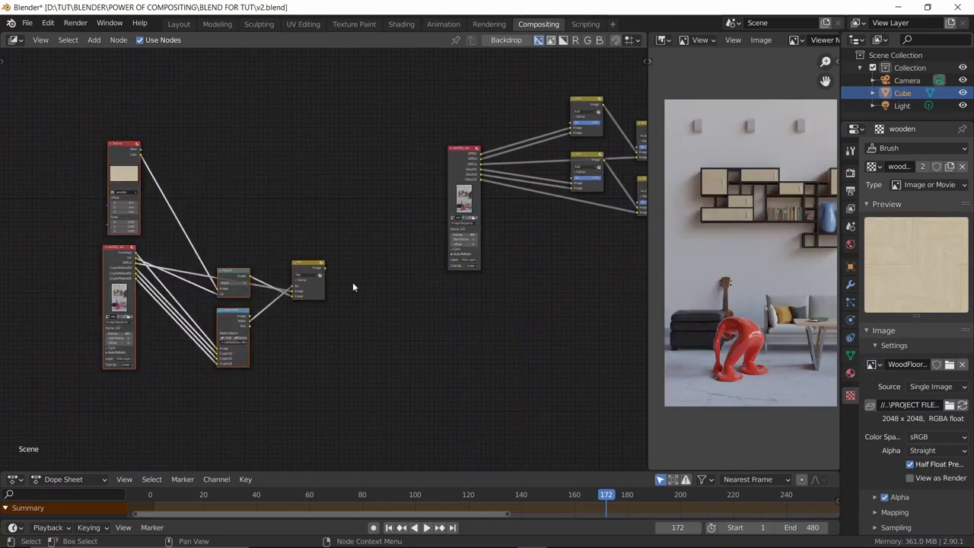
left_click(310, 266)
left_click_drag(313, 265, 535, 205)
Step: Shift the Add and Multiply nodes to make room, then drop the Mix node onto the DiffCol link
scroll(535, 206, "up", 2)
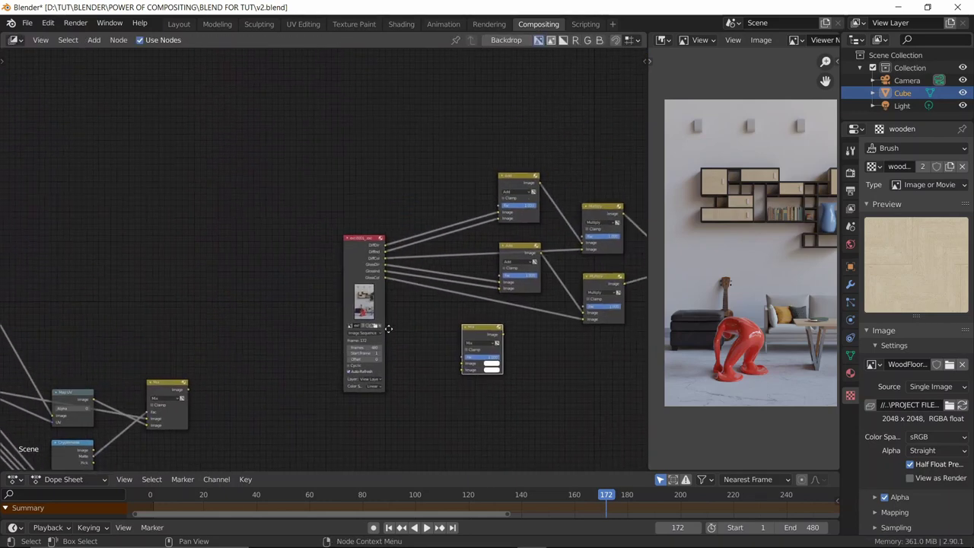
left_click_drag(358, 255, 334, 257)
scroll(335, 255, "up", 2)
middle_click_drag(377, 247, 221, 252)
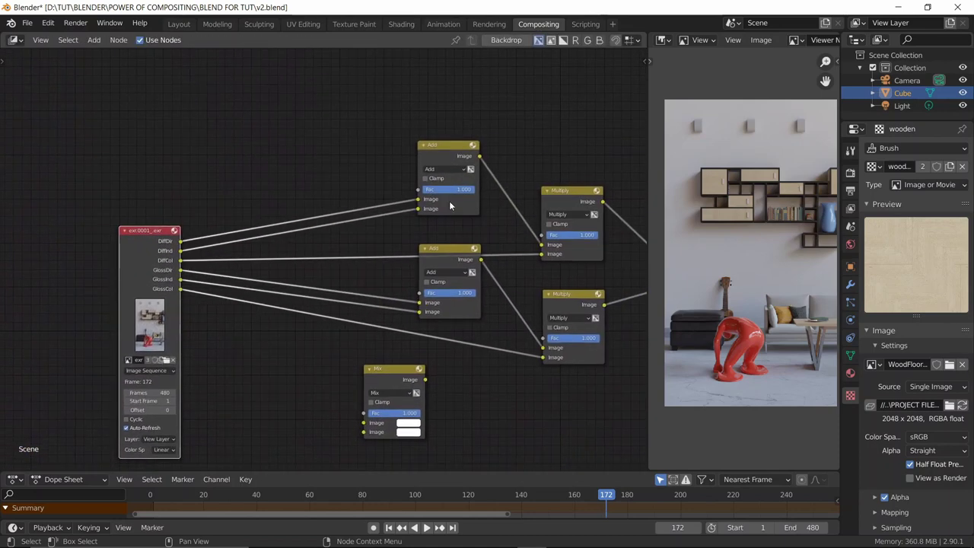
left_click_drag(464, 261, 472, 281)
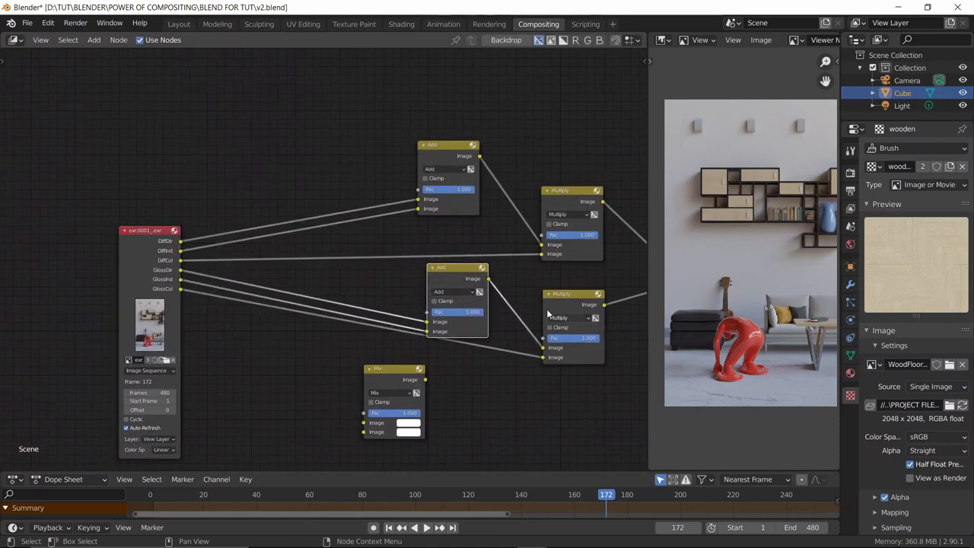
left_click_drag(547, 313, 547, 384)
left_click_drag(457, 296, 470, 335)
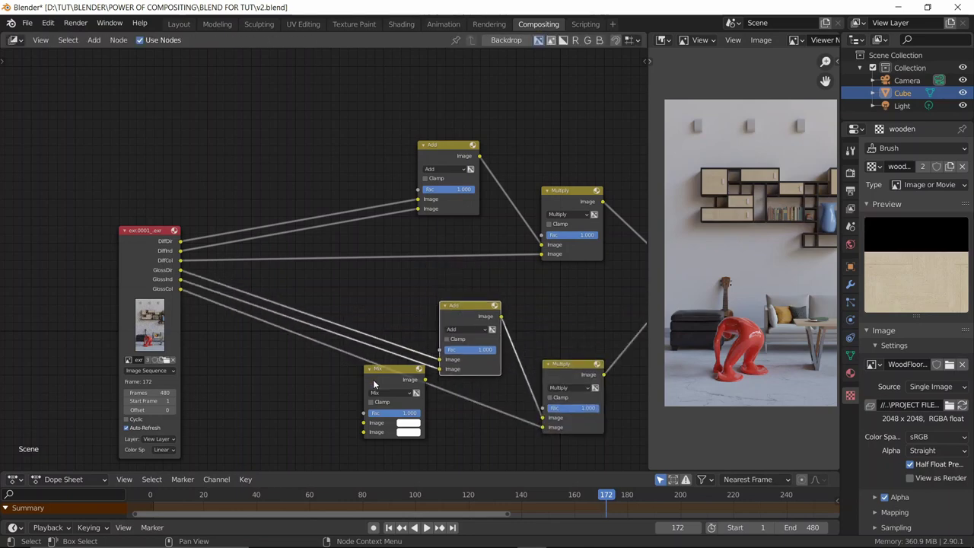
left_click_drag(373, 385, 384, 241)
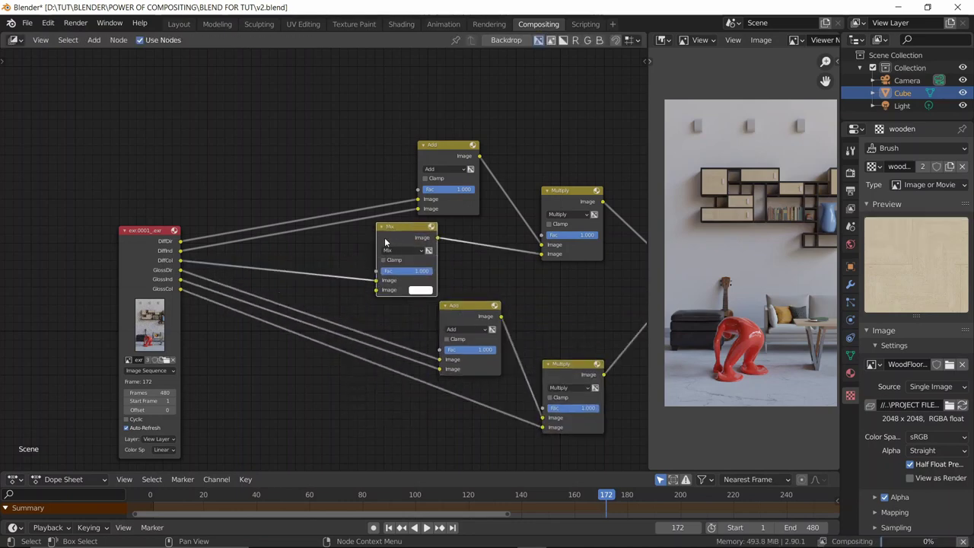
Step: Connect the wood-floor Mix output to the new Mix node's lower Image input
middle_click_drag(136, 256, 193, 241)
left_click(193, 240, "ctrl+shift")
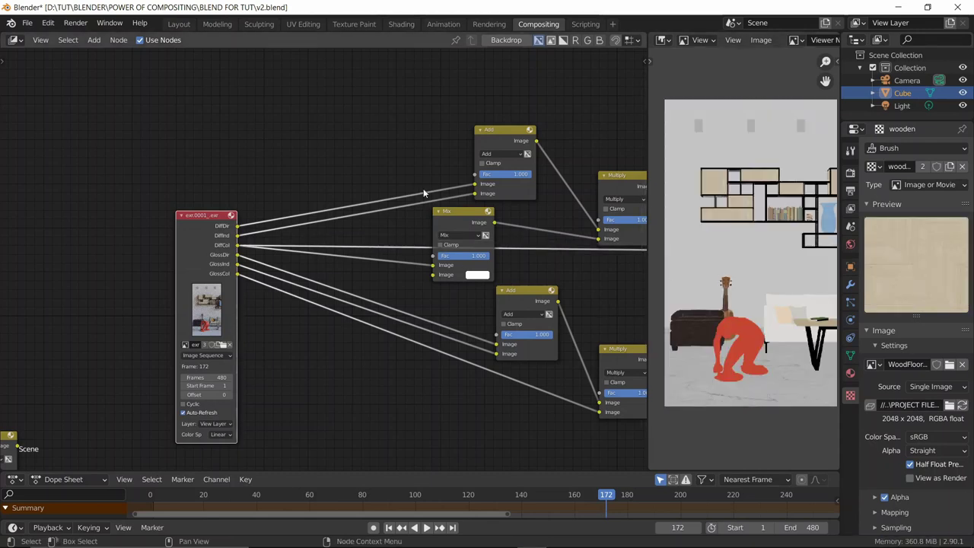
scroll(421, 255, "down", 2)
middle_click_drag(310, 295, 425, 235)
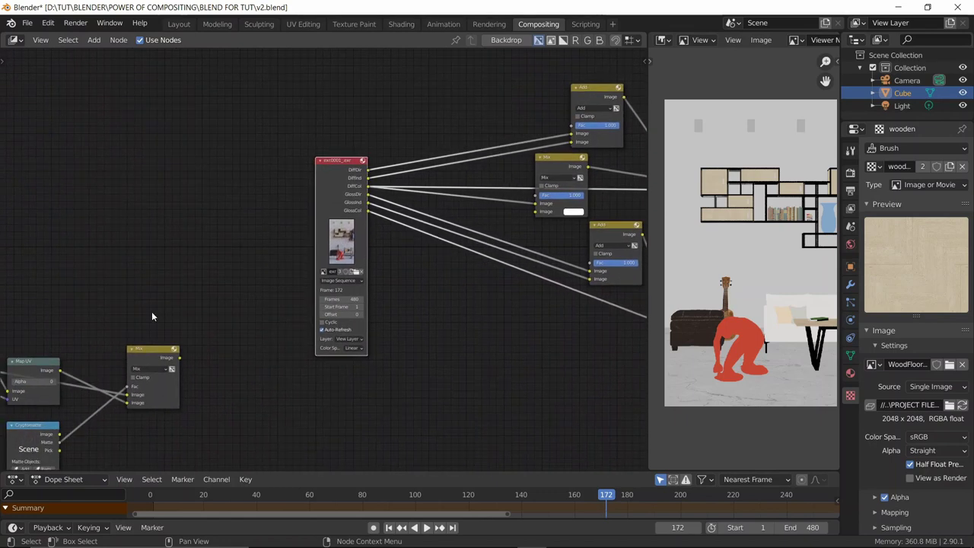
middle_click_drag(152, 317, 190, 295)
left_click_drag(217, 335, 574, 190)
middle_click_drag(574, 193, 476, 240)
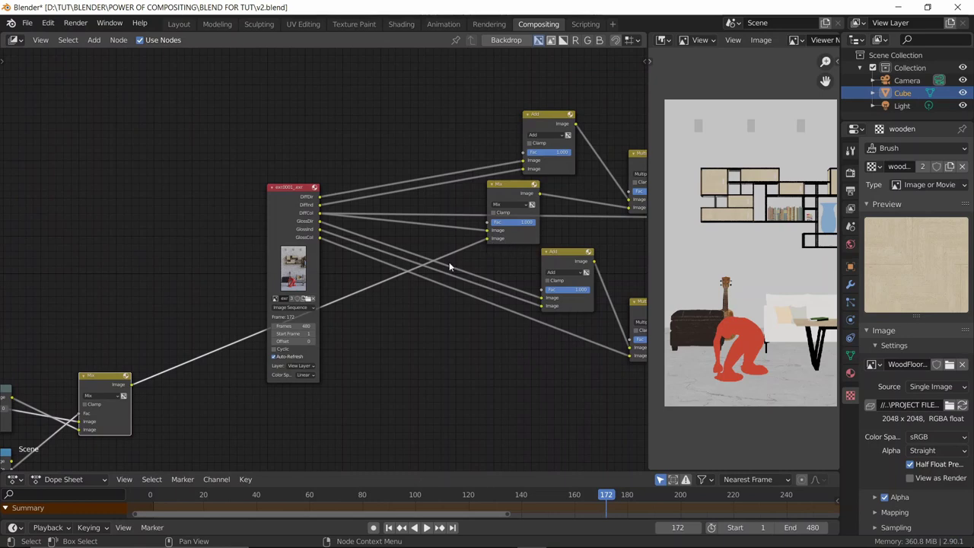
middle_click_drag(76, 321, 185, 283)
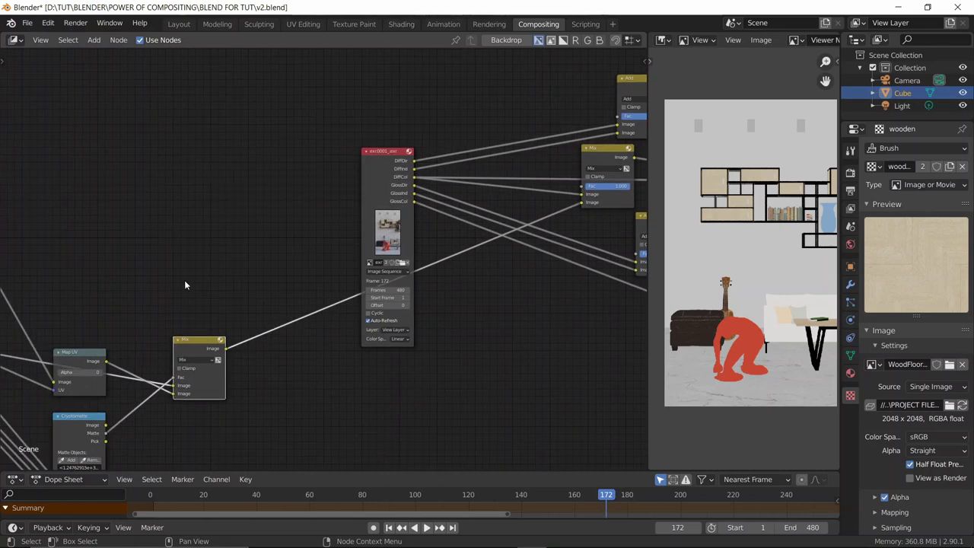
scroll(228, 256, "down", 1)
Step: Remove a mistaken Cryptomatte link to the Mix factor and select the right-hand Mix node
left_click_drag(196, 378, 579, 185)
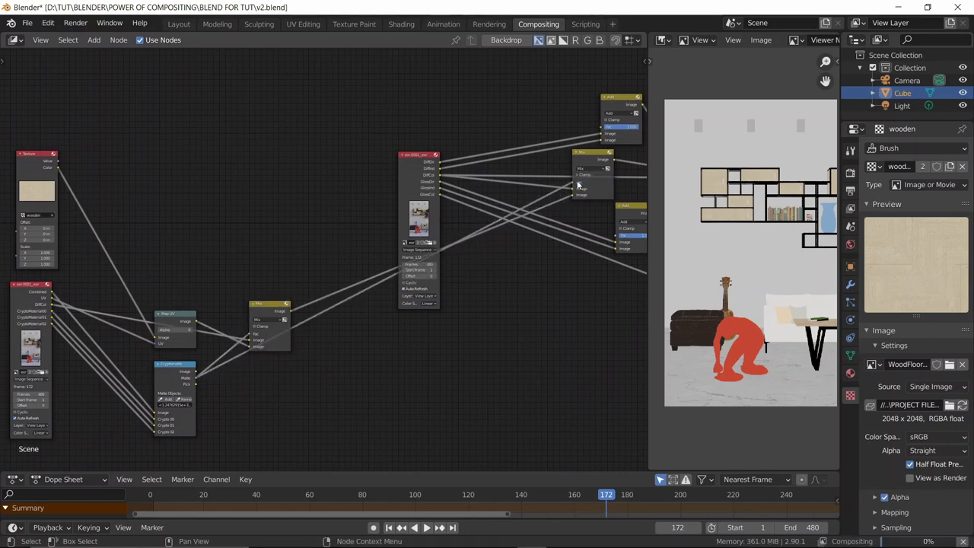
middle_click_drag(472, 217, 273, 218)
scroll(273, 219, "down", 1)
scroll(274, 219, "up", 3)
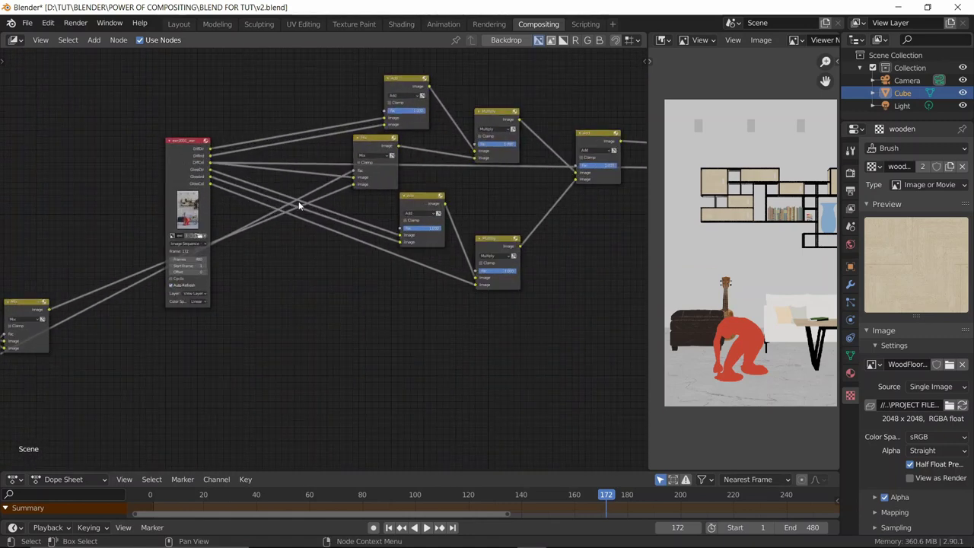
left_click_drag(366, 147, 23, 247)
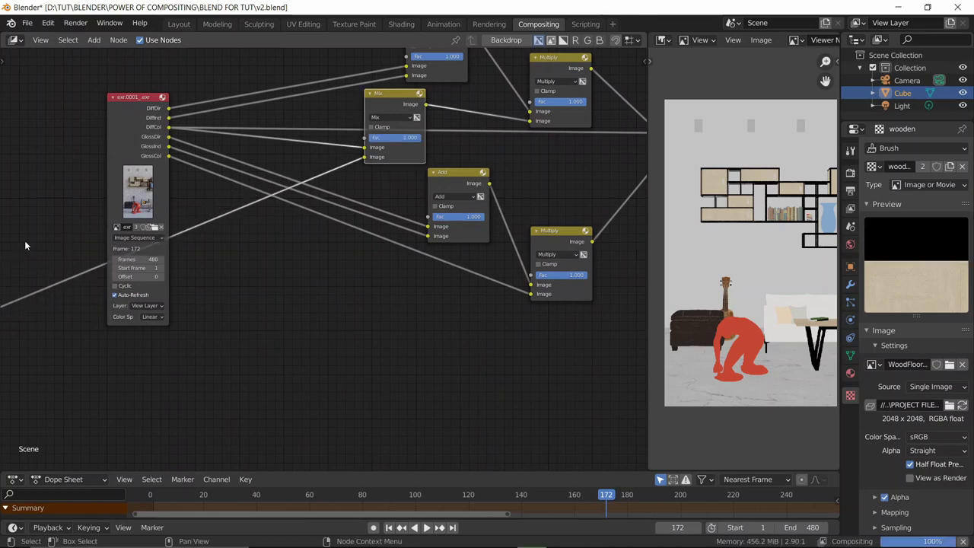
scroll(23, 247, "down", 2)
middle_click_drag(228, 228, 419, 211)
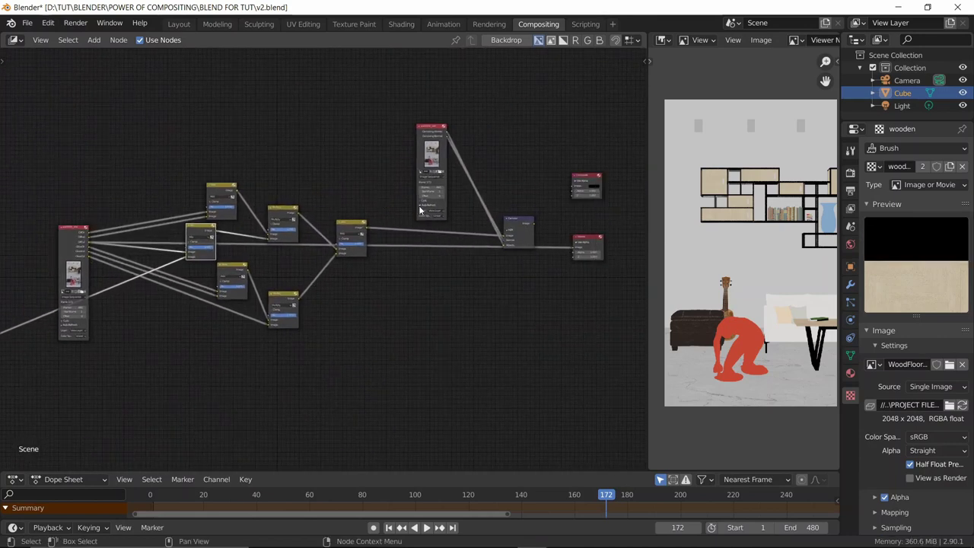
left_click(516, 221)
Step: Move the five floor-texture nodes up and left, saving v2.blend before and after
middle_click_drag(367, 313, 420, 288)
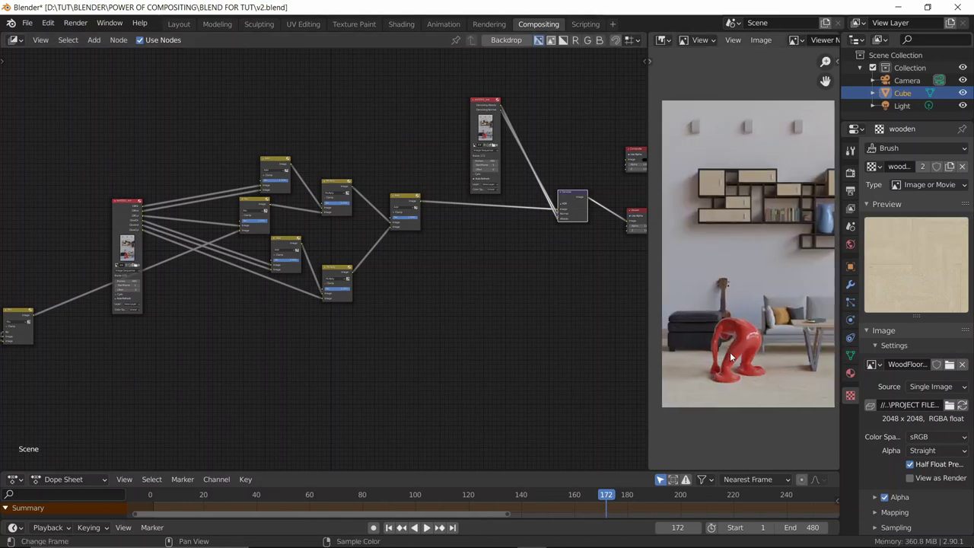
key("ctrl+s")
middle_click_drag(65, 311, 103, 280)
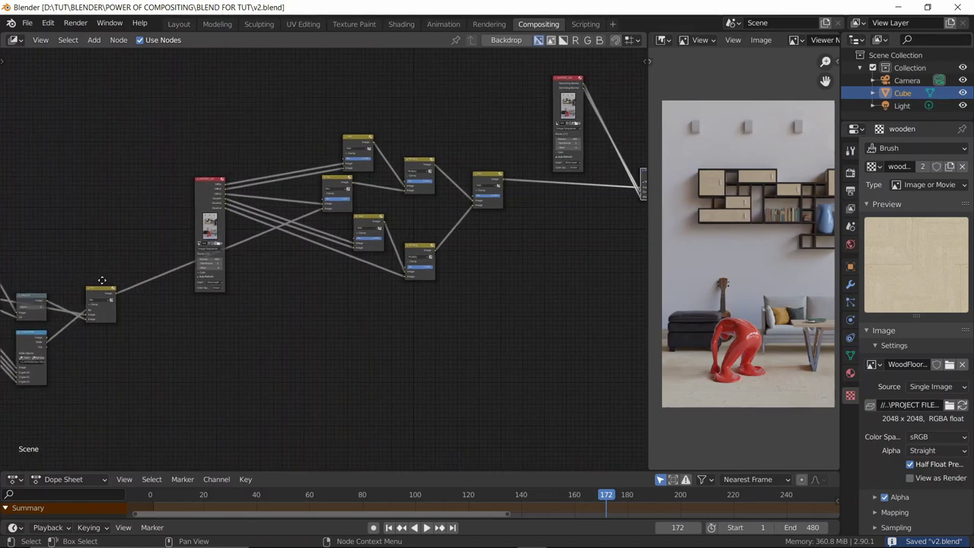
middle_click_drag(152, 178, 302, 153)
left_click_drag(296, 166, 49, 376)
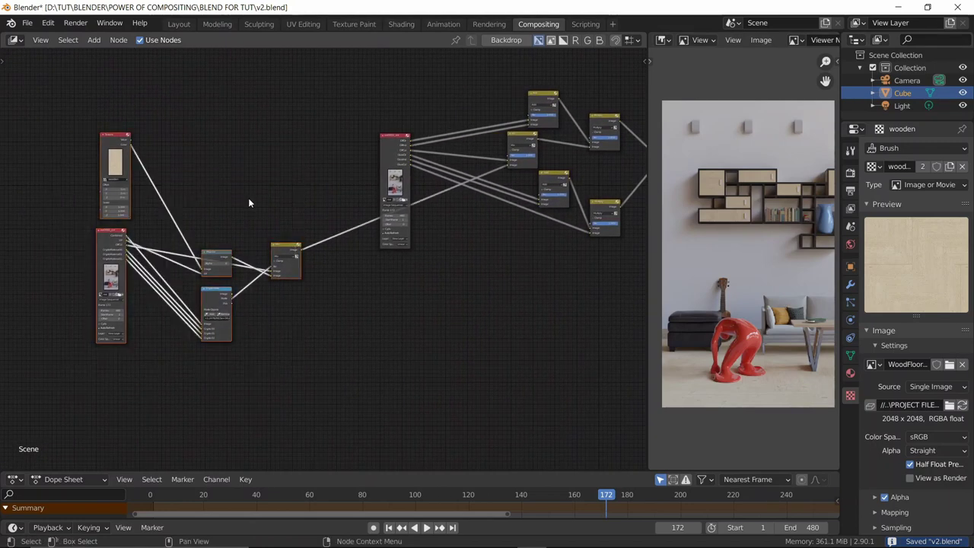
key("g")
left_click(152, 137)
middle_click_drag(202, 134, 305, 279)
left_click(296, 158)
key("ctrl+s")
Step: Check the shelf in the Viewer and duplicate the floor-texture node group
scroll(295, 160, "down", 1)
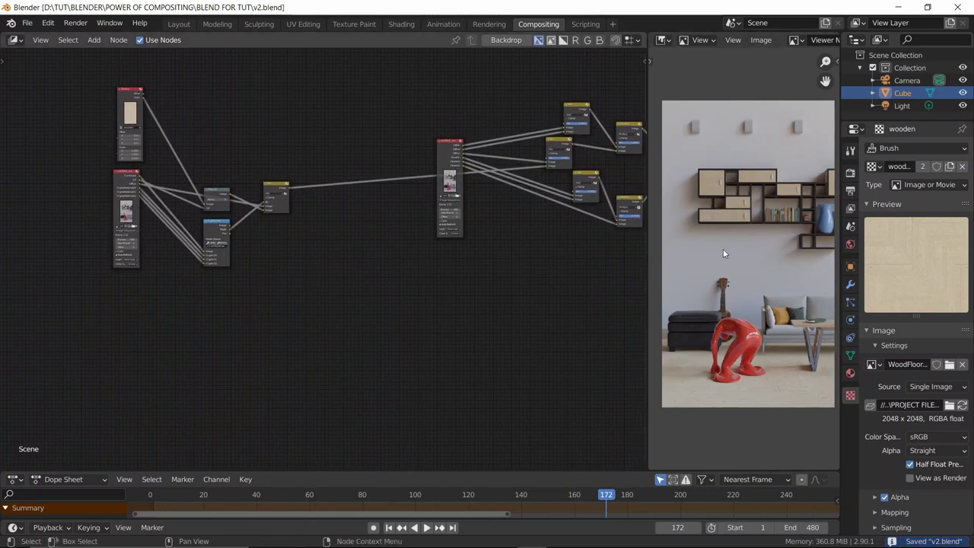
scroll(716, 193, "up", 3)
middle_click_drag(715, 193, 725, 243)
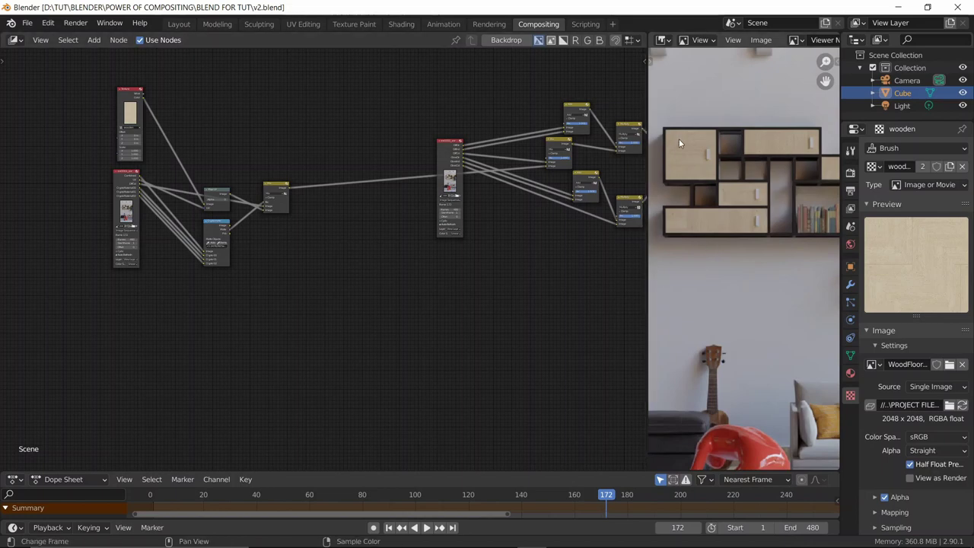
scroll(734, 257, "down", 2)
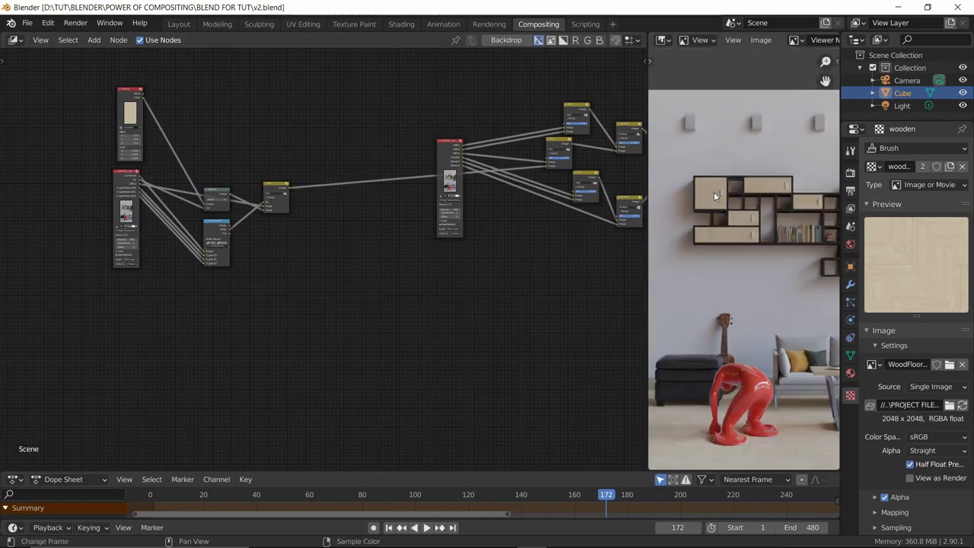
middle_click_drag(238, 144, 281, 190)
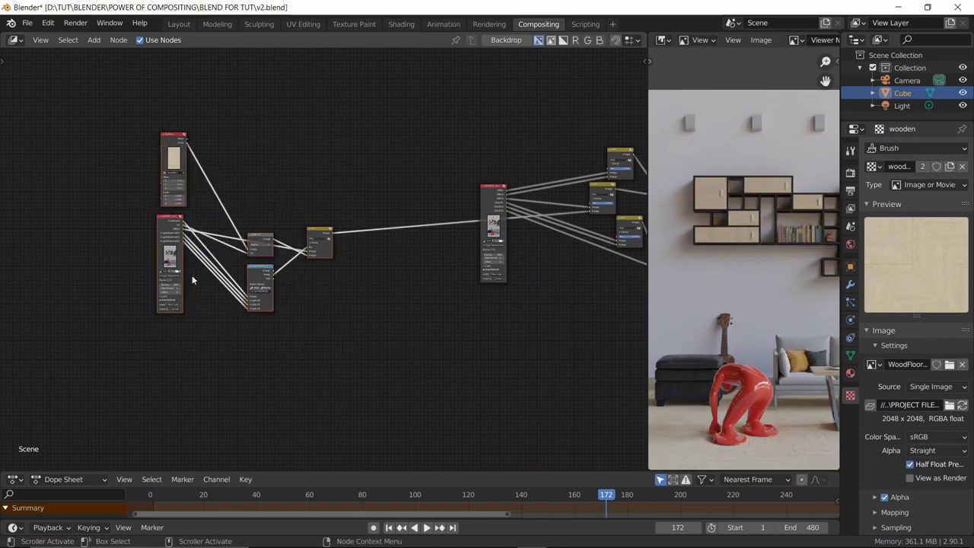
key("shift+d")
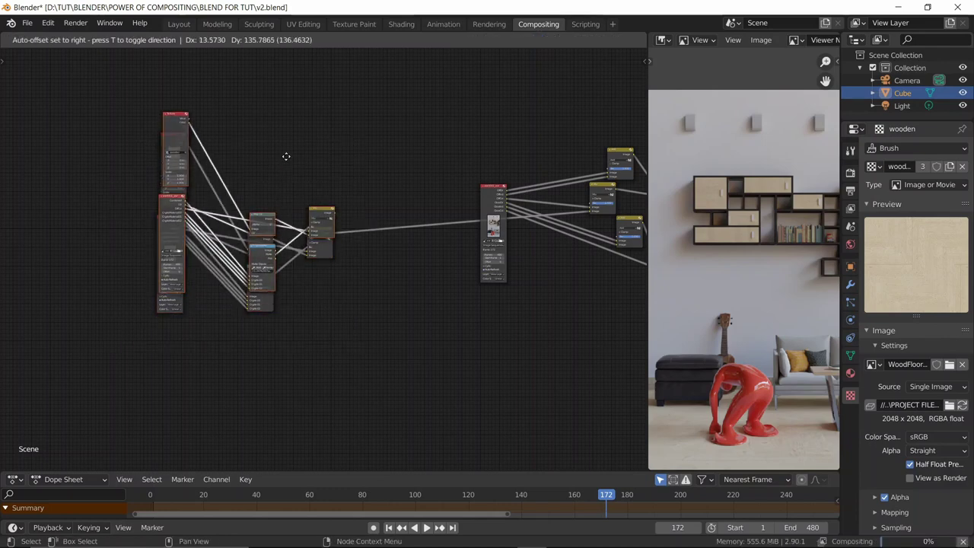
Step: Place the duplicated nodes, then move both floor-mask groups down-left as two stacked sets
left_click(282, 429)
scroll(386, 398, "down", 1)
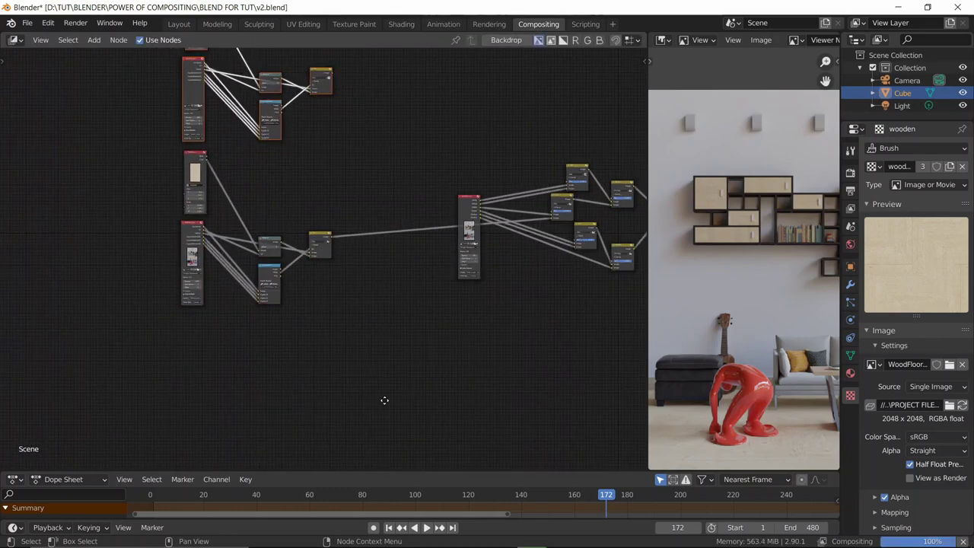
left_click_drag(399, 90, 60, 445)
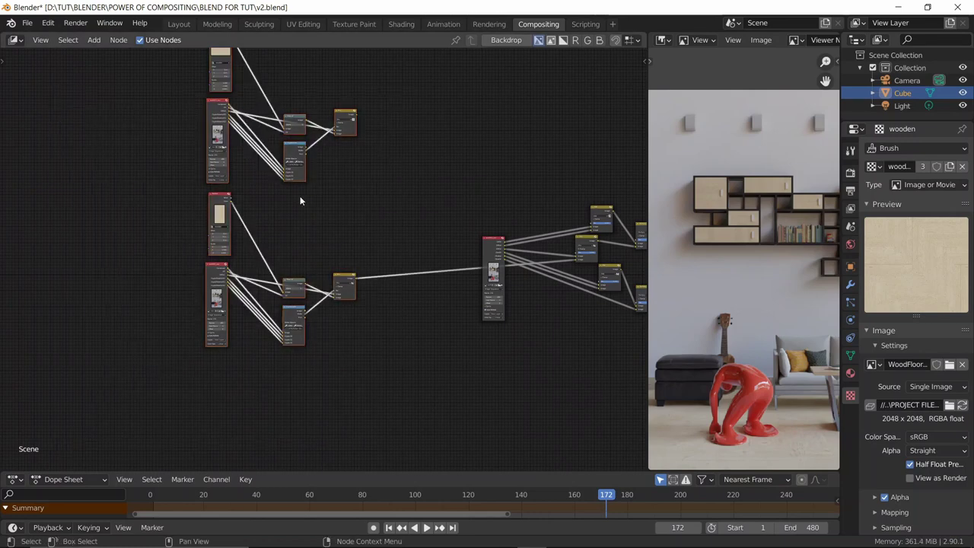
key("g")
left_click(296, 264)
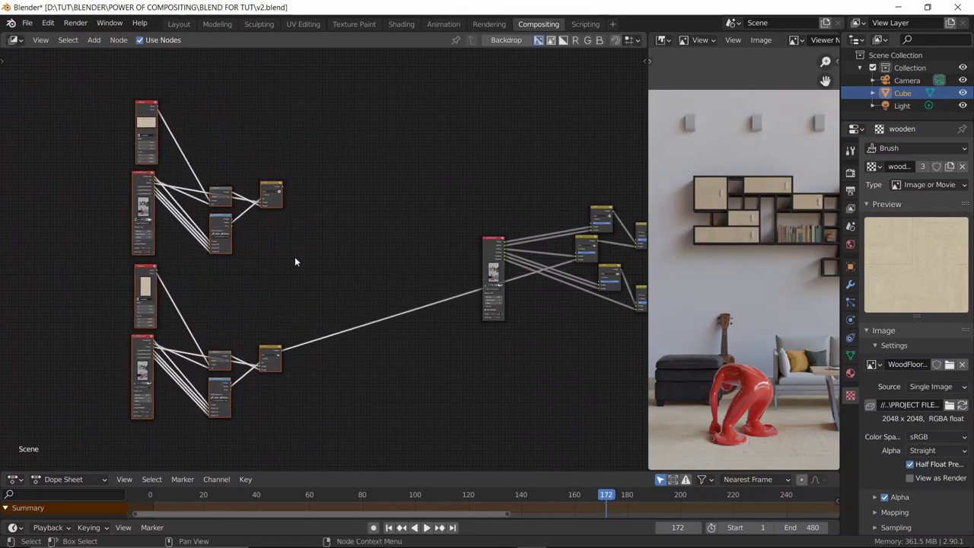
left_click(403, 296)
middle_click_drag(403, 296, 517, 337)
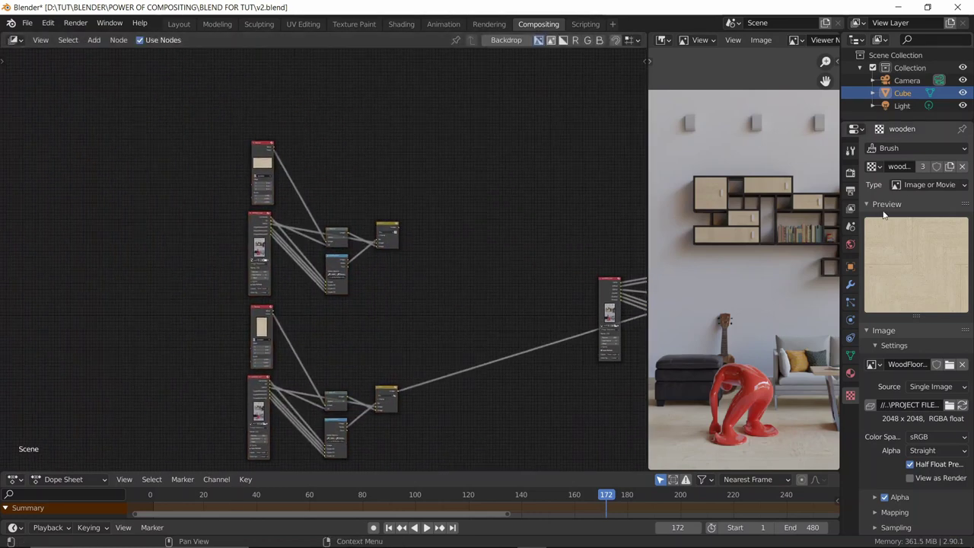
Step: Replace the wooden texture with a new image texture loading close-up-yellow-texture-background_23-2148383566.jpg
left_click(962, 168)
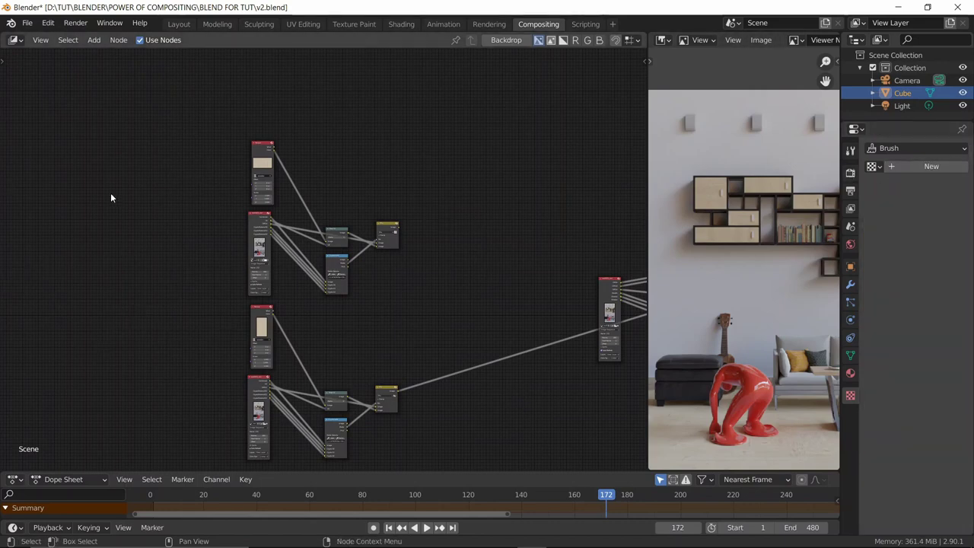
left_click(931, 166)
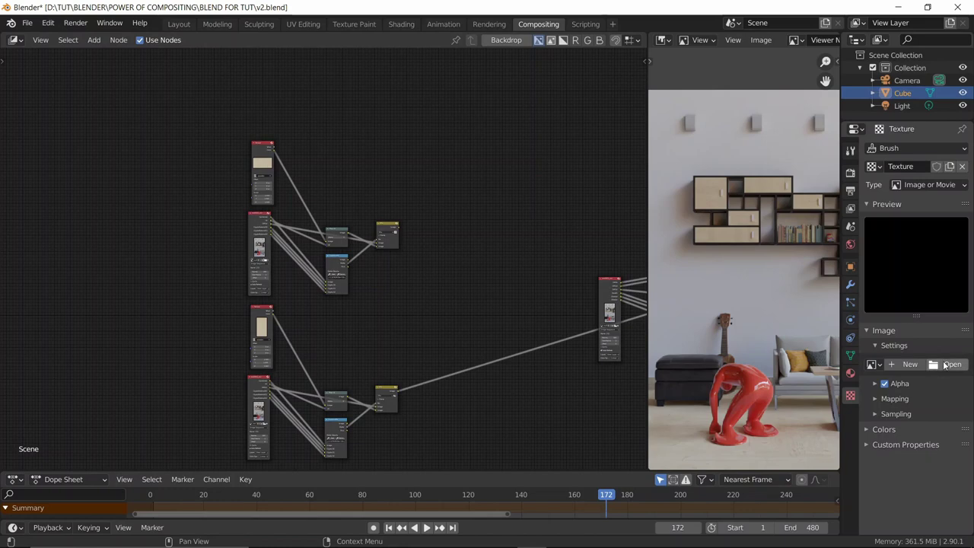
left_click(946, 366)
left_click(366, 59)
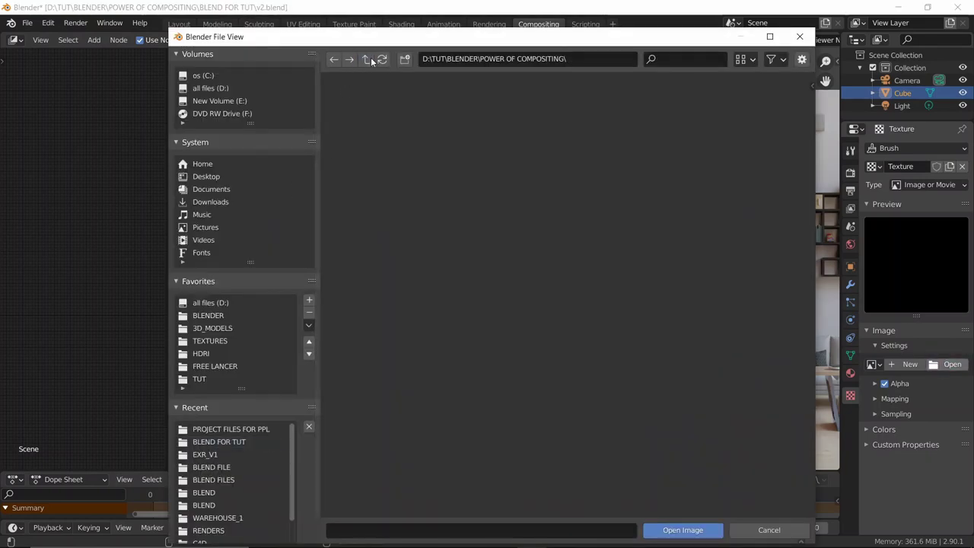
double_click(469, 140)
left_click(464, 122)
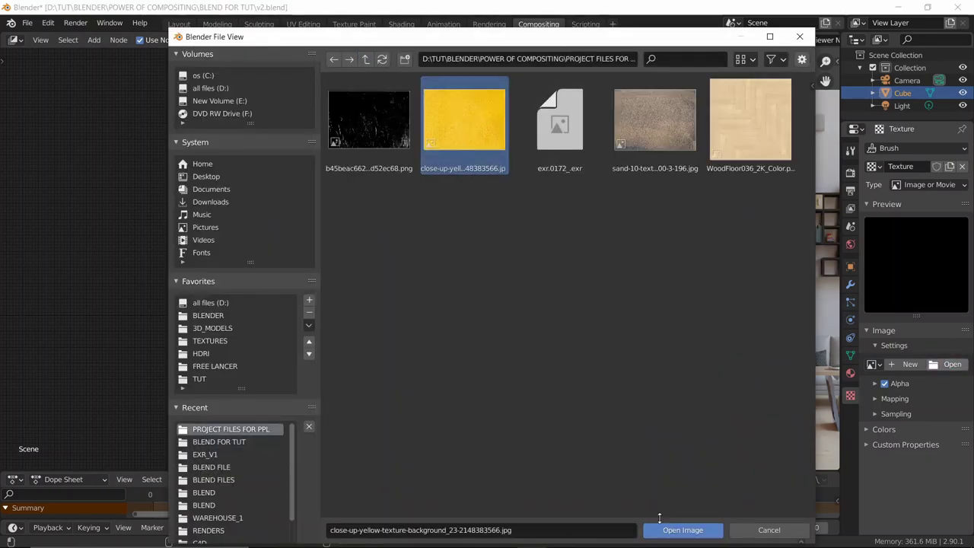
left_click(660, 531)
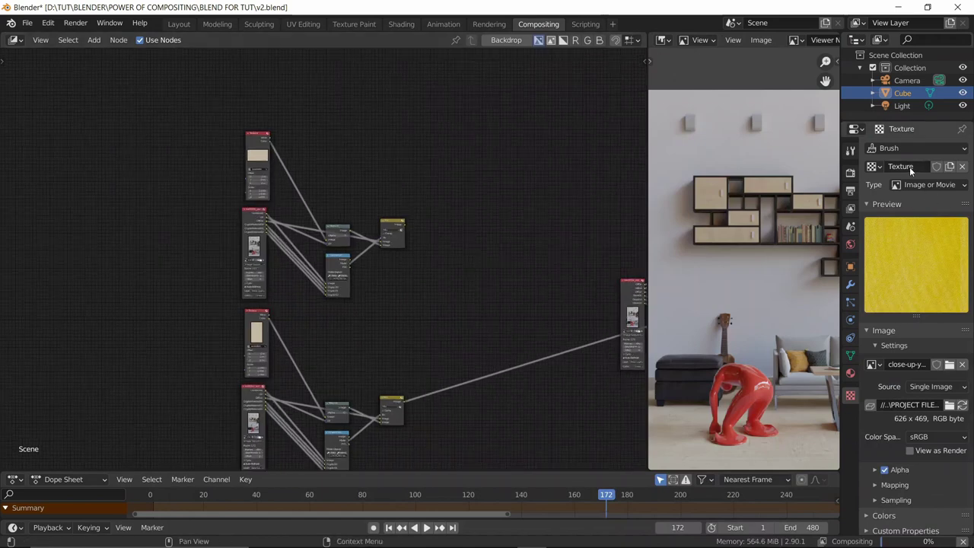
left_click(911, 166)
Step: Name the new texture 'yellow'
type("yellow")
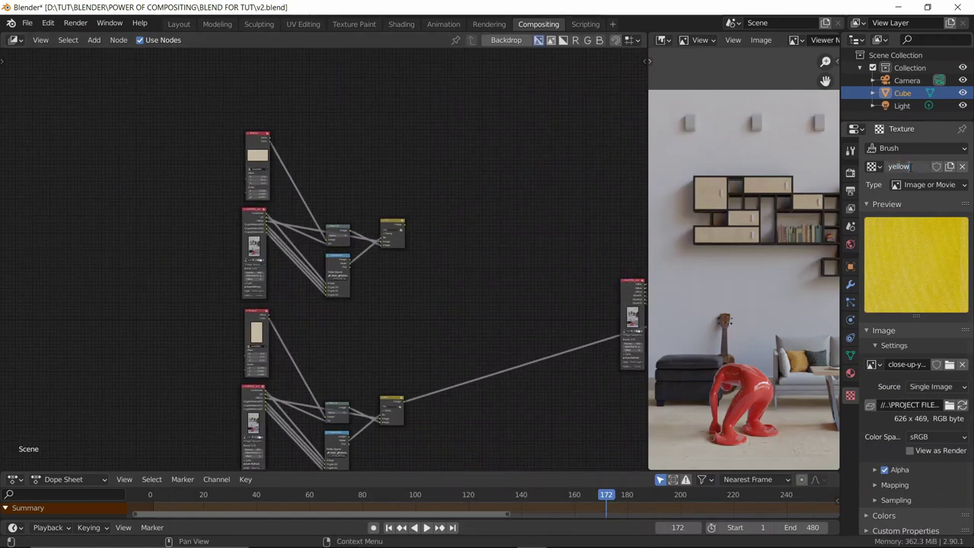
key("Return")
scroll(300, 143, "up", 4)
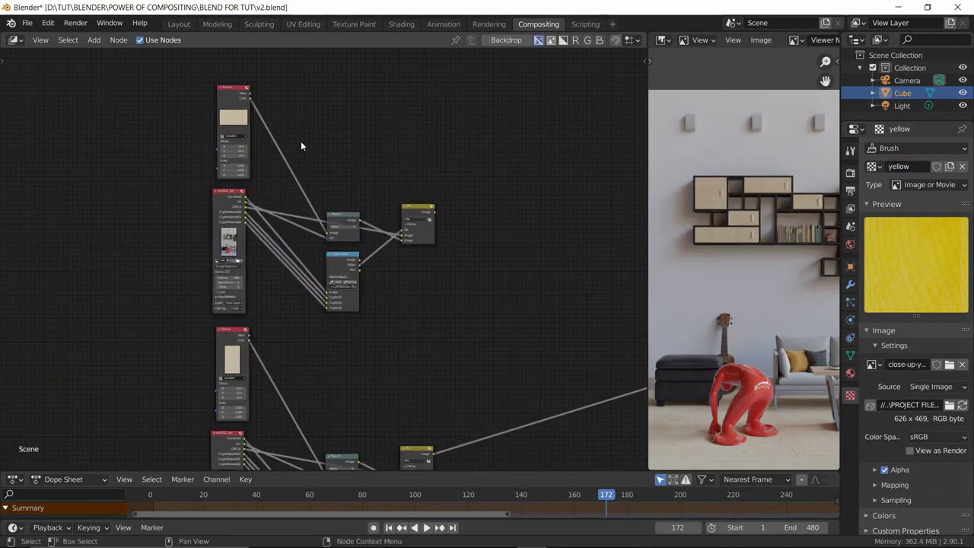
scroll(291, 198, "up", 2)
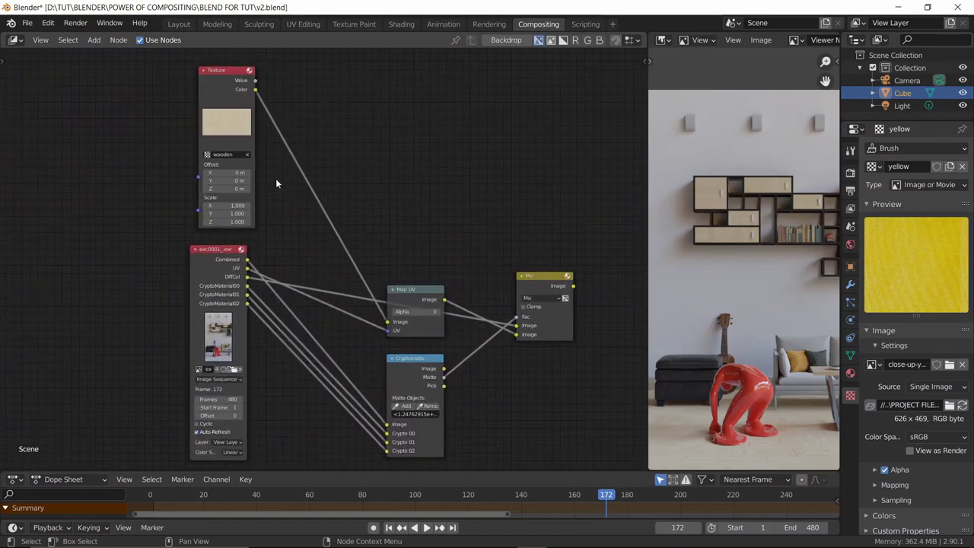
scroll(276, 183, "down", 1)
scroll(297, 228, "up", 1)
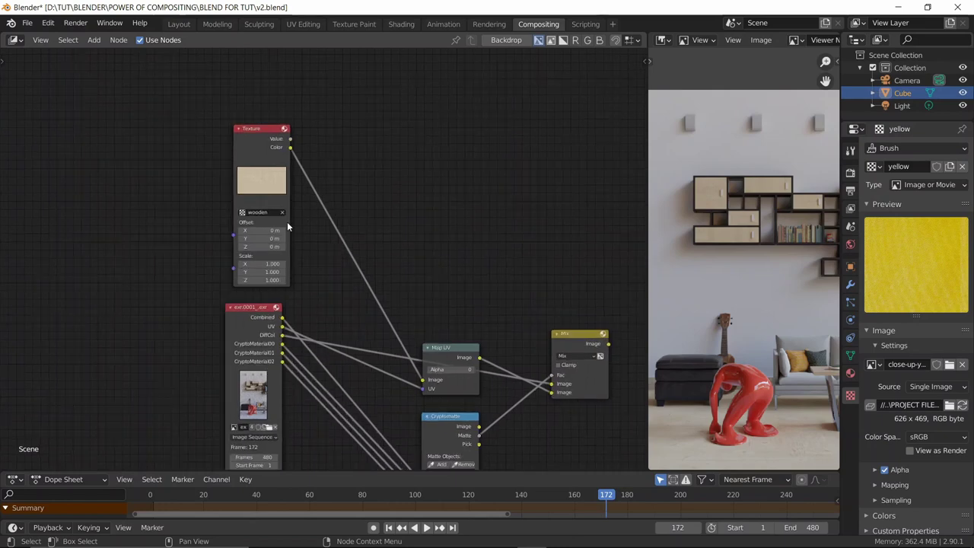
Step: Switch the upper Texture node from wooden to the yellow texture
left_click(242, 212)
left_click(263, 231)
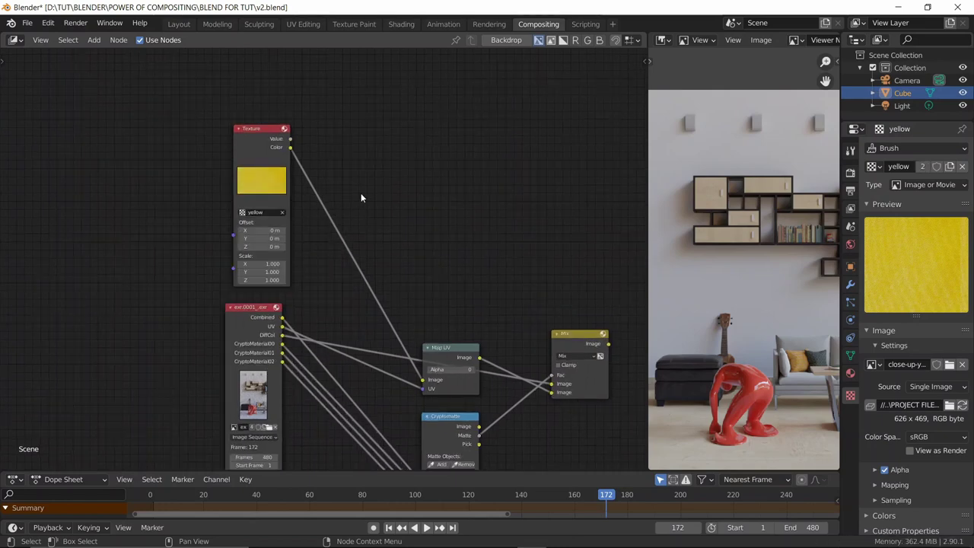
middle_click_drag(361, 197, 326, 274)
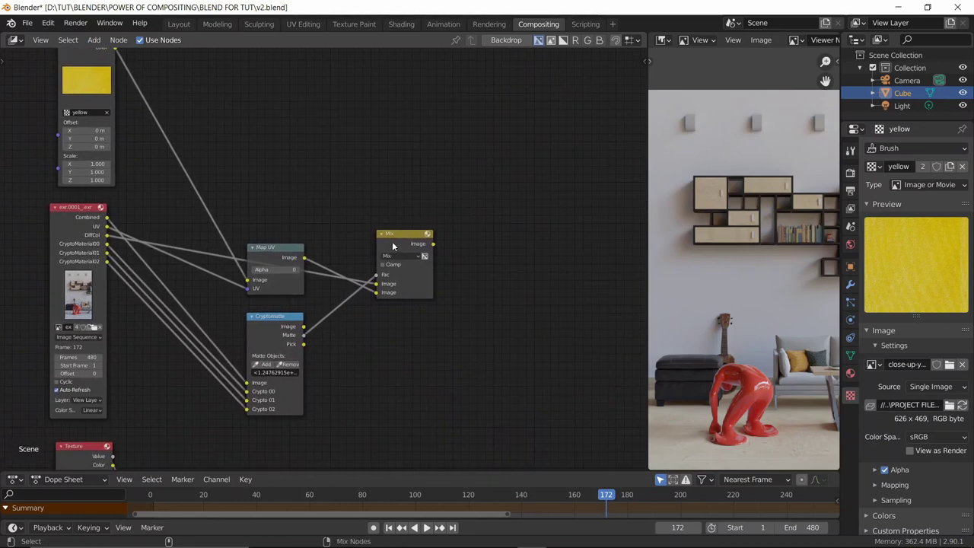
Step: Replace the upper Cryptomatte's matte object with the shelf doors, picked from the preview, and check the yellow Mix result
left_click(395, 274, "ctrl+shift")
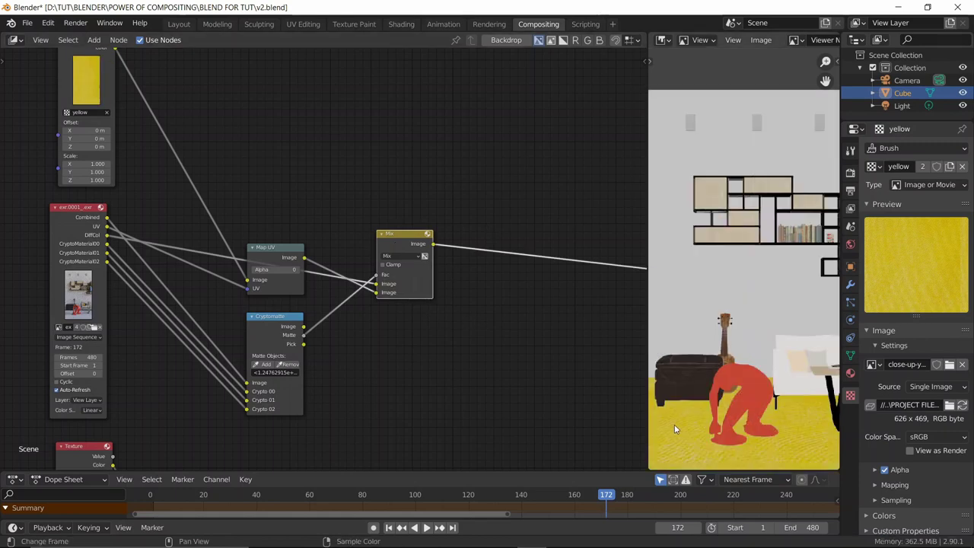
middle_click_drag(423, 373, 476, 328)
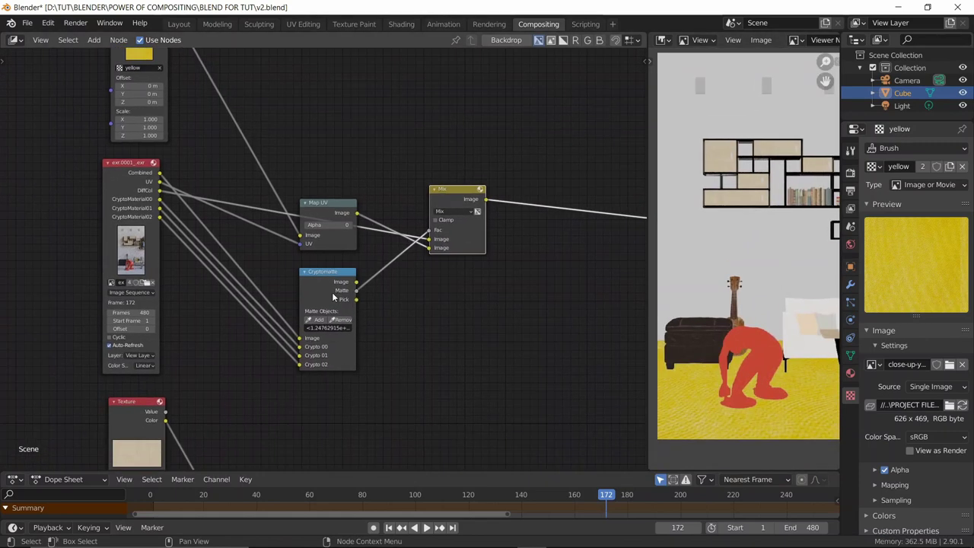
left_click(332, 291, "ctrl+shift")
left_click(332, 291, "ctrl+shift")
left_click(323, 322)
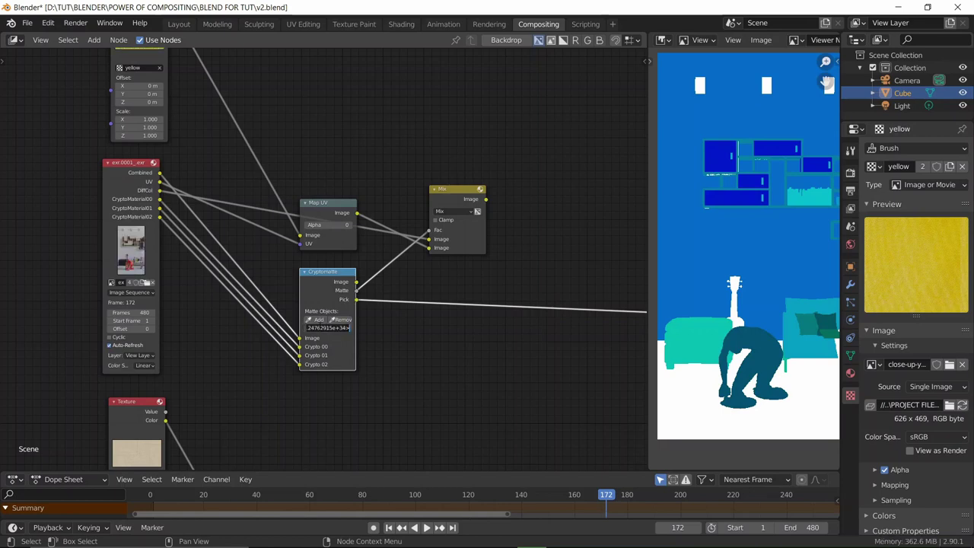
left_click(316, 319)
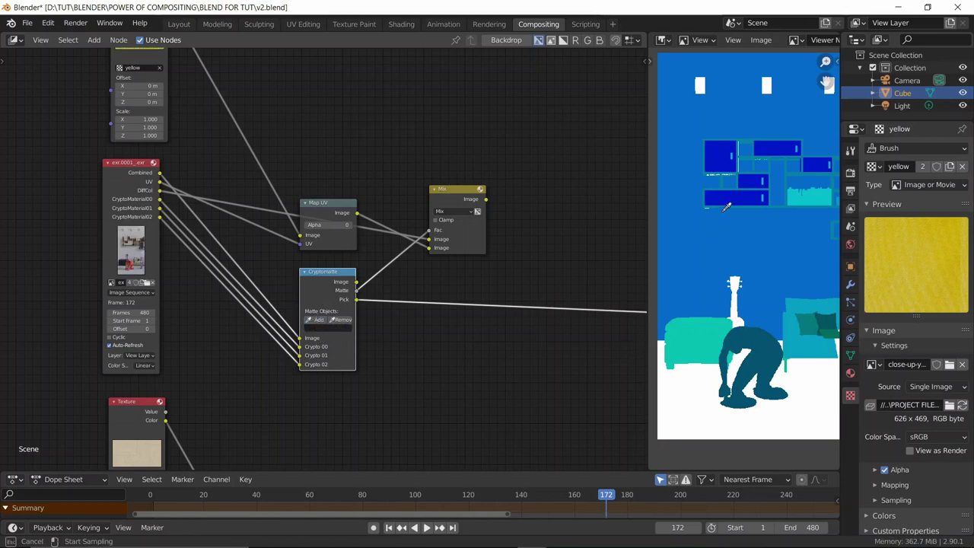
left_click(721, 149)
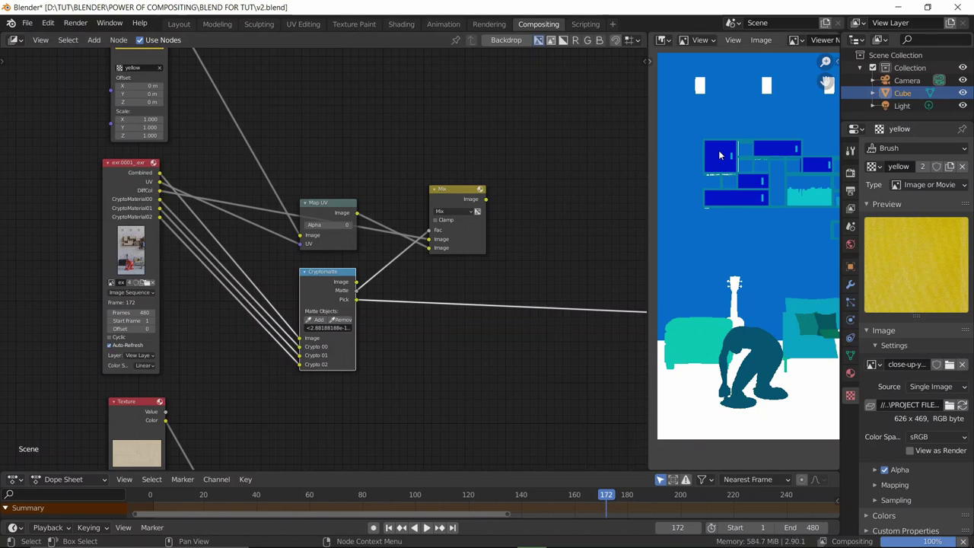
left_click(459, 199, "ctrl+shift")
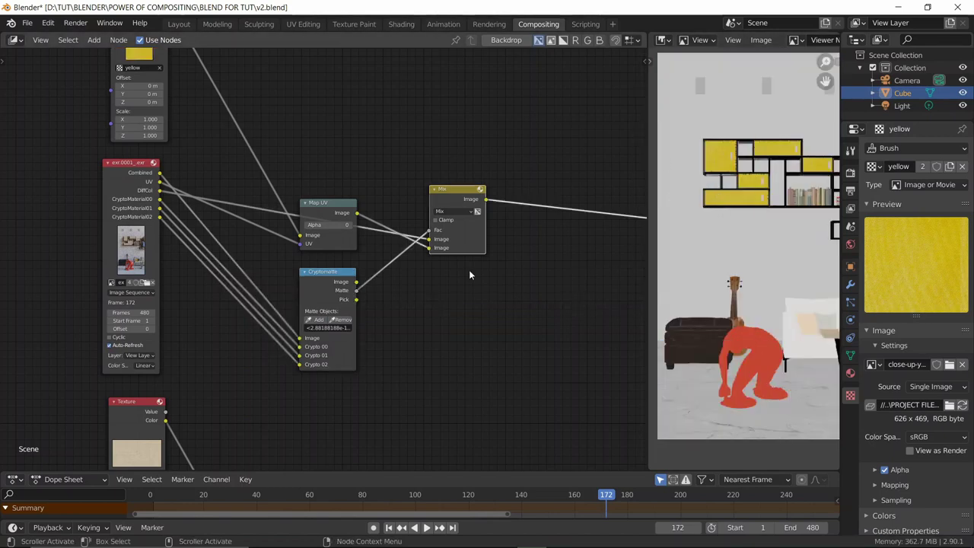
Step: Rearrange the upper and lower Mix nodes to make room for a combining node
scroll(453, 289, "down", 3)
middle_click_drag(437, 305, 362, 215)
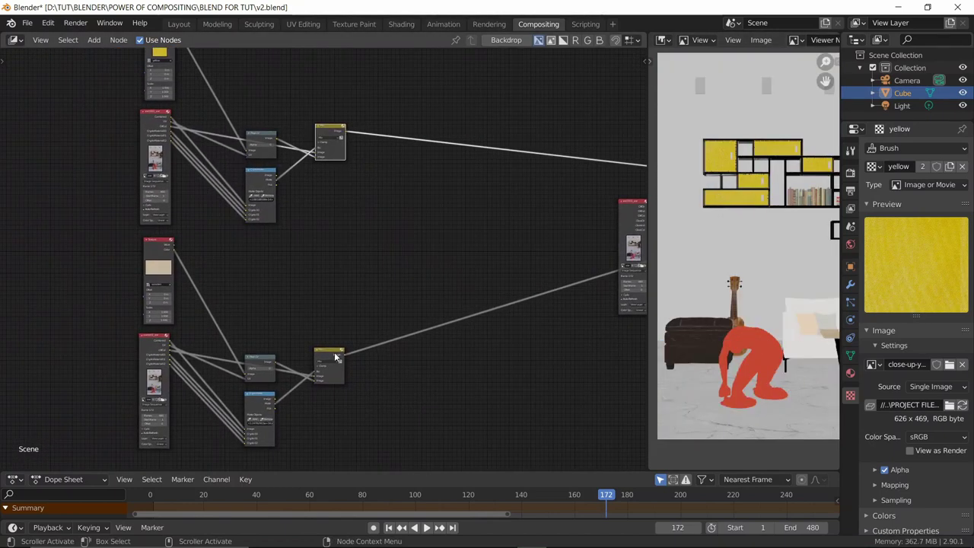
key("g")
left_click_drag(345, 295, 356, 246)
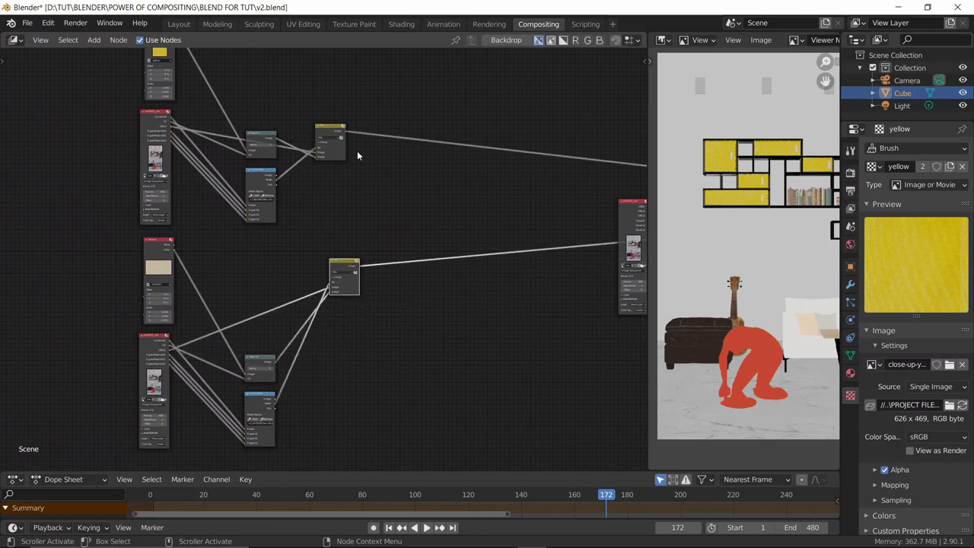
mouse_move(327, 141)
left_mouse_down()
mouse_move(360, 198)
mouse_move(327, 145)
left_mouse_up()
scroll(333, 253, "up", 2)
left_click(396, 217)
left_click(324, 145)
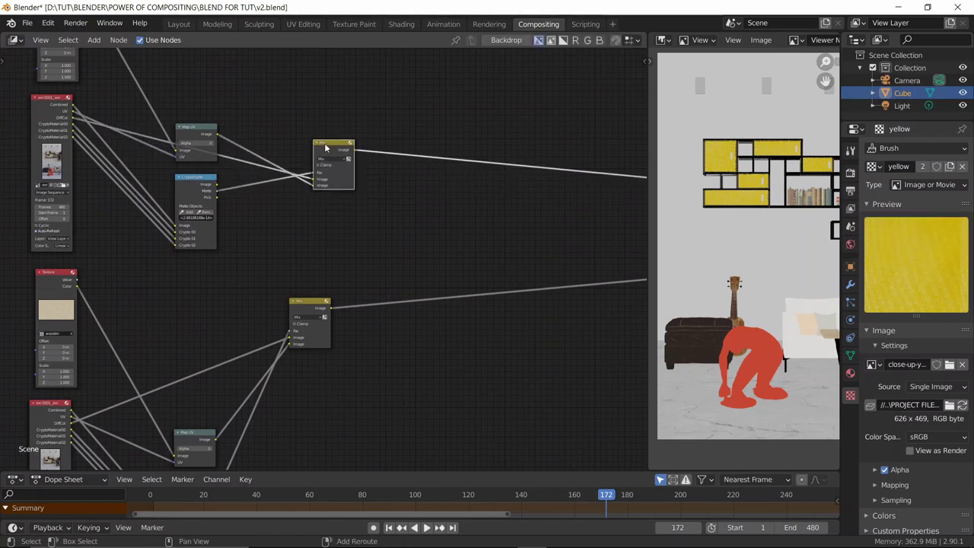
Step: Duplicate a Mix onto the wood-floor output link and feed the yellow-door Mix into it instead of the output
key("shift+d")
left_click(478, 264)
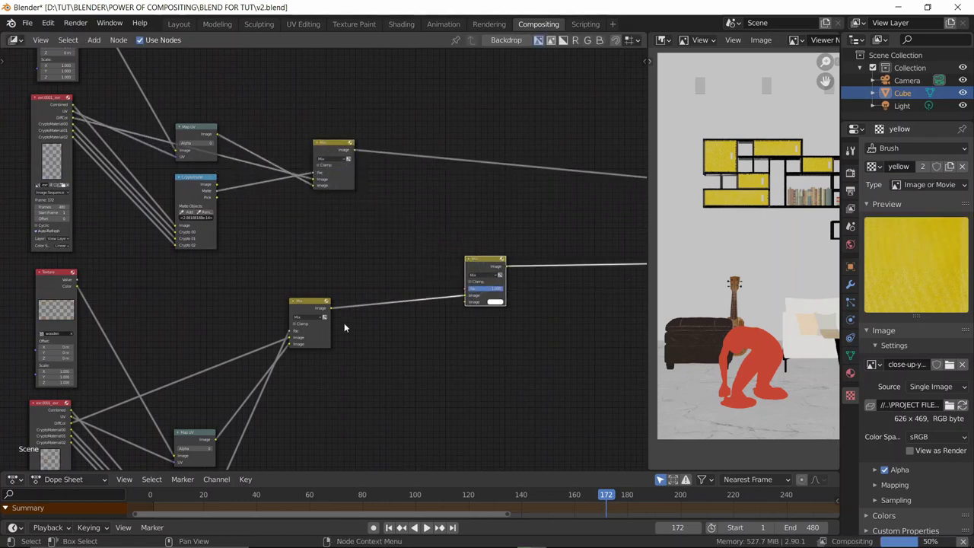
left_click_drag(354, 151, 464, 303)
scroll(511, 211, "down", 1)
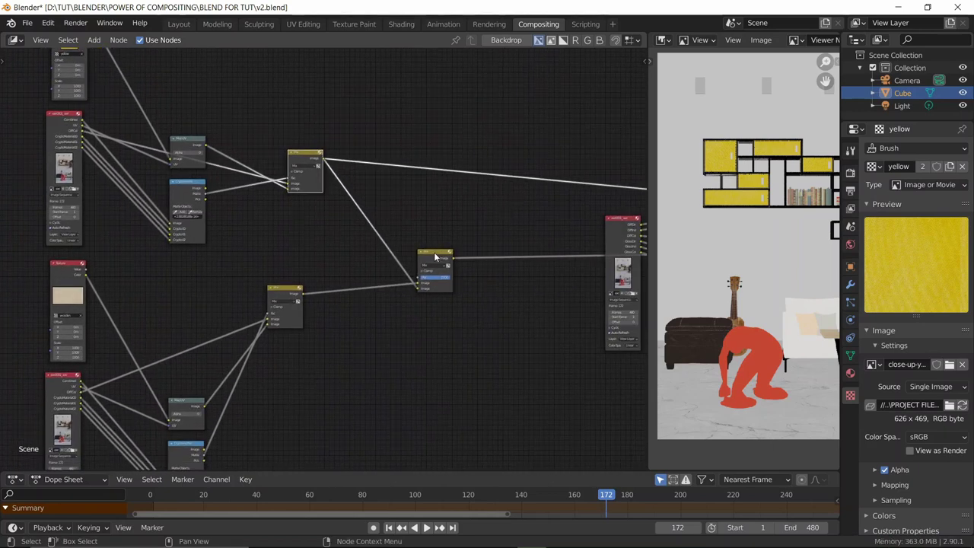
right_click_drag(428, 260, 464, 164, "ctrl")
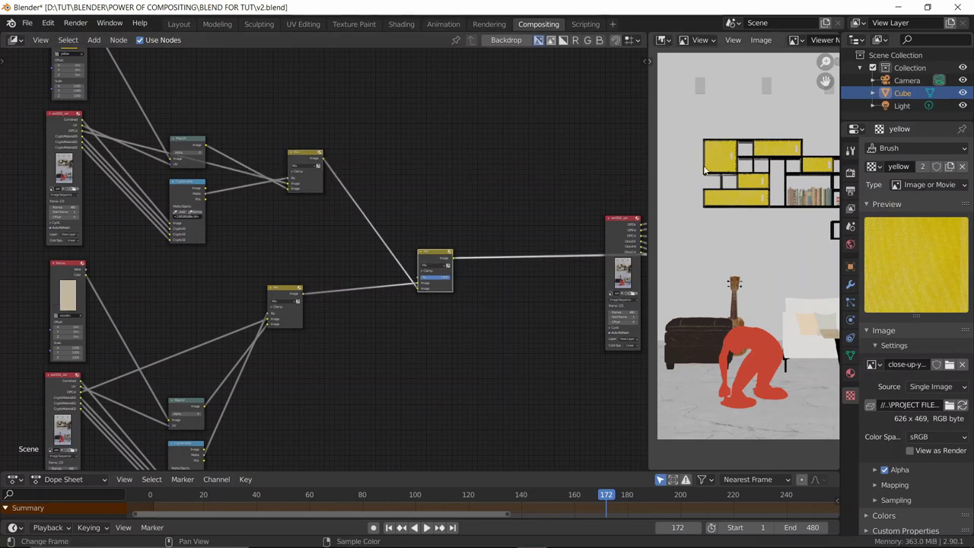
scroll(705, 169, "up", 2)
Step: Connect the door Cryptomatte's Matte output to the combining Mix node's Fac
scroll(735, 364, "down", 1)
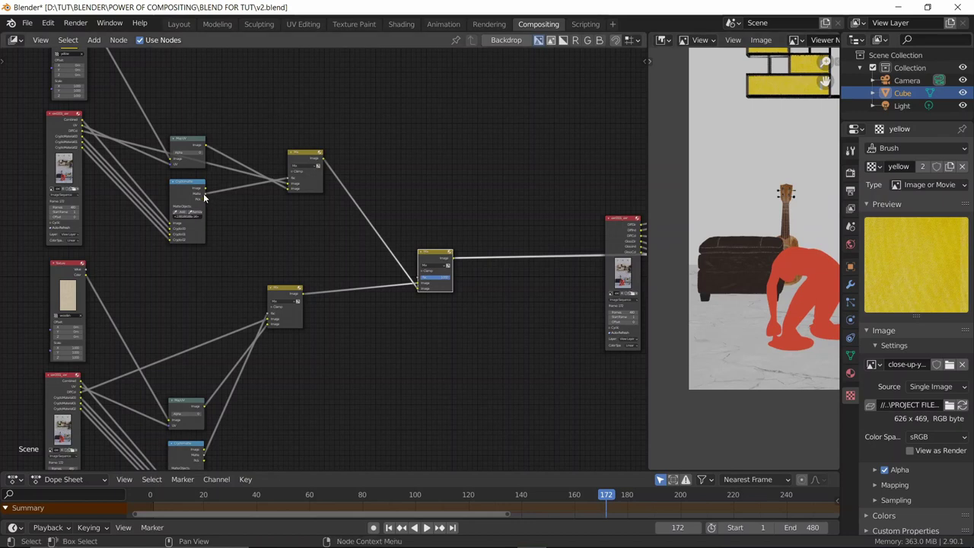
left_click_drag(204, 193, 419, 283)
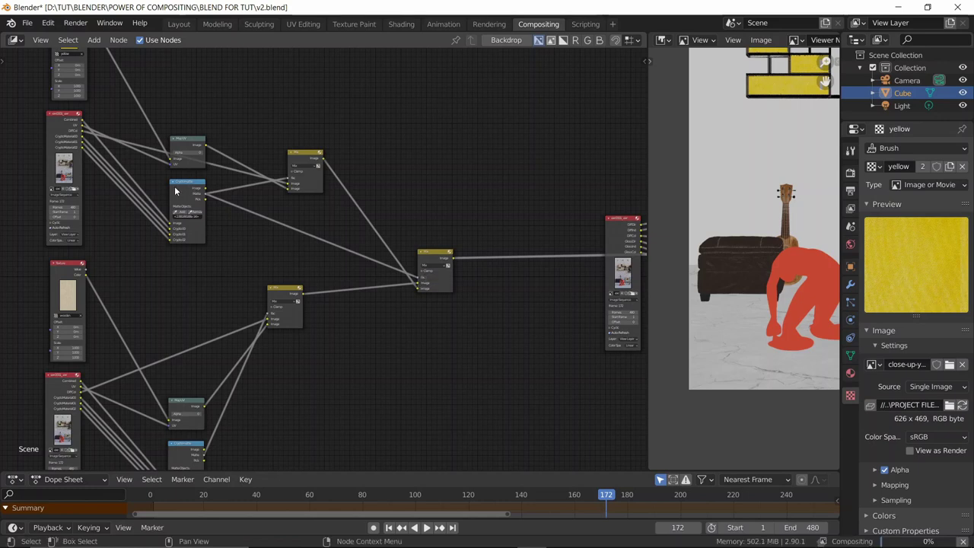
scroll(175, 191, "up", 2)
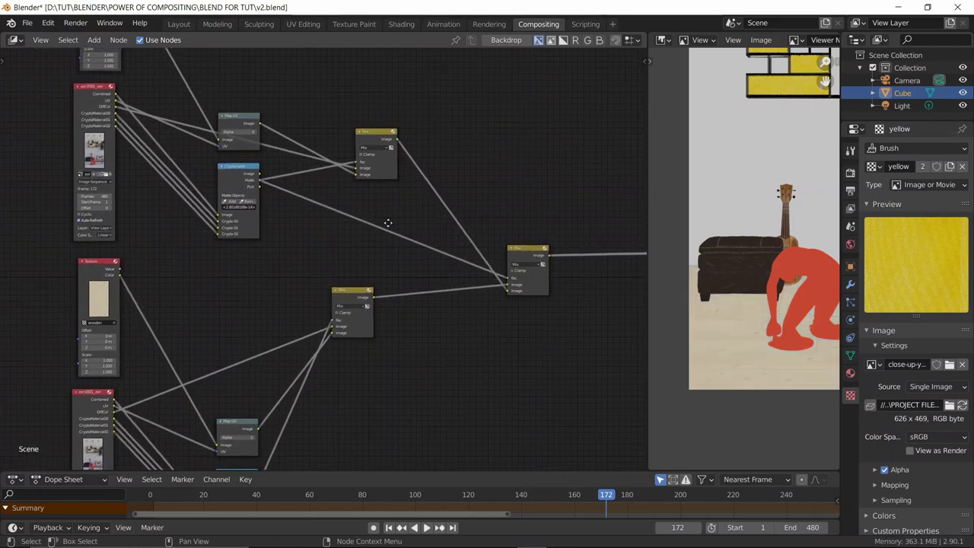
Step: Reframe the node tree and box-select the Composite and Viewer nodes
middle_click_drag(248, 214, 235, 181)
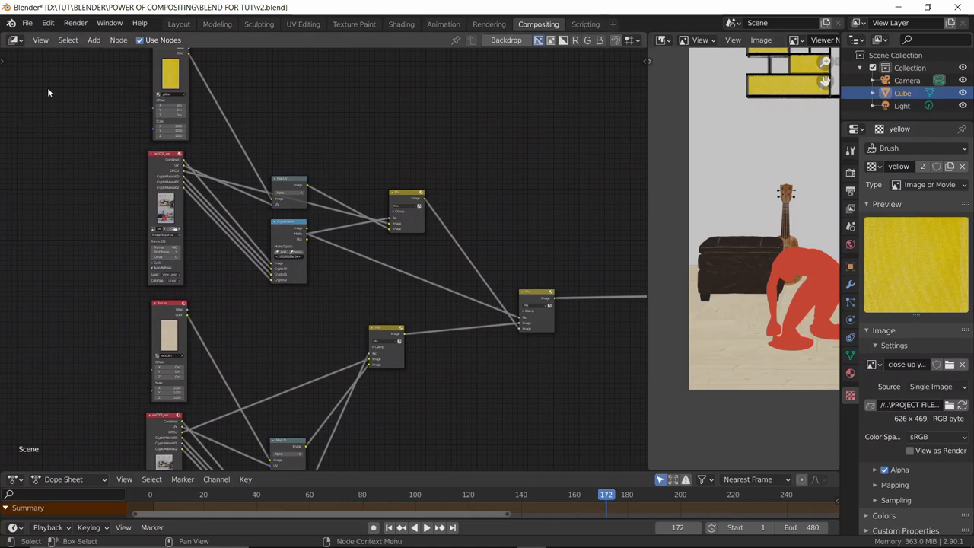
middle_click_drag(444, 248, 340, 158)
scroll(340, 157, "down", 4)
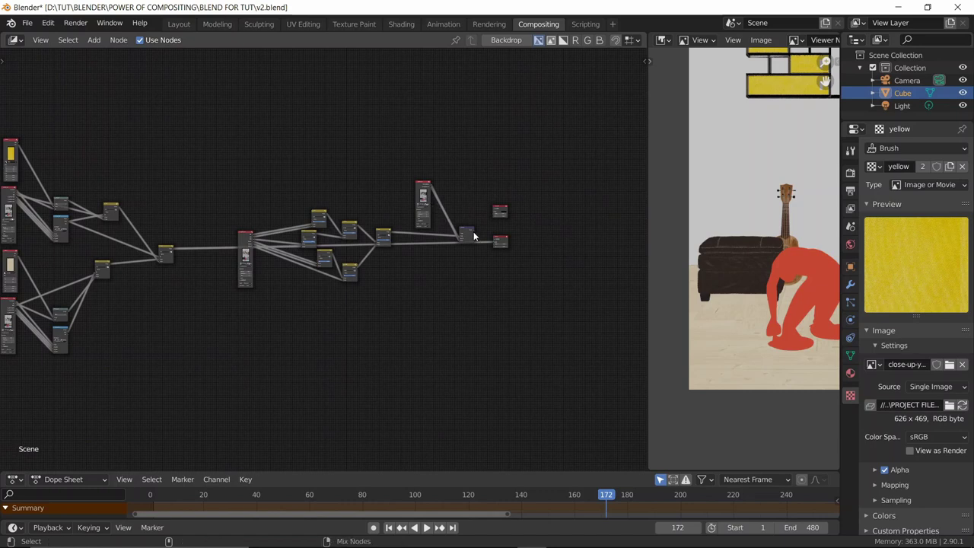
left_click_drag(478, 171, 531, 281)
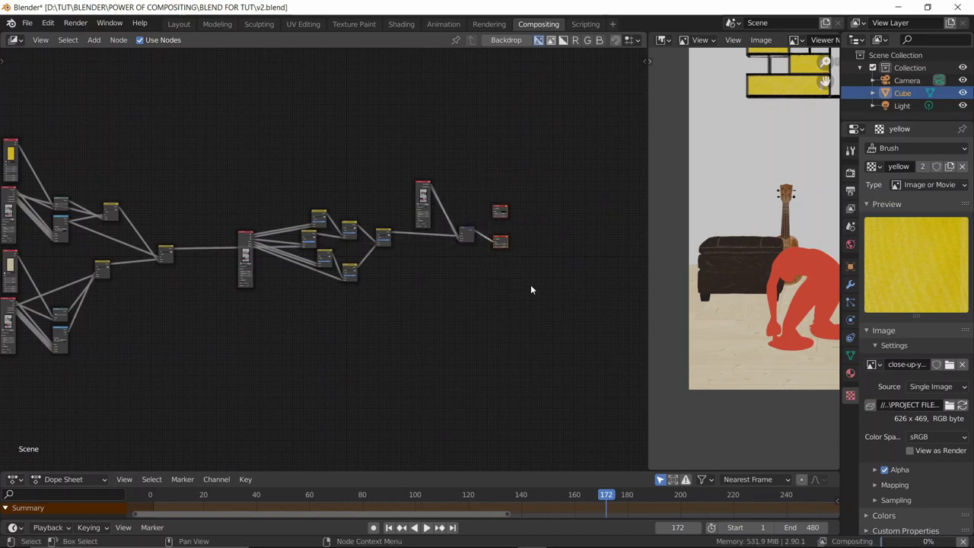
Step: Move the Composite and Viewer nodes farther right and zoom the backdrop onto the yellow shelf doors
key("g")
left_click(631, 285)
scroll(744, 245, "down", 2)
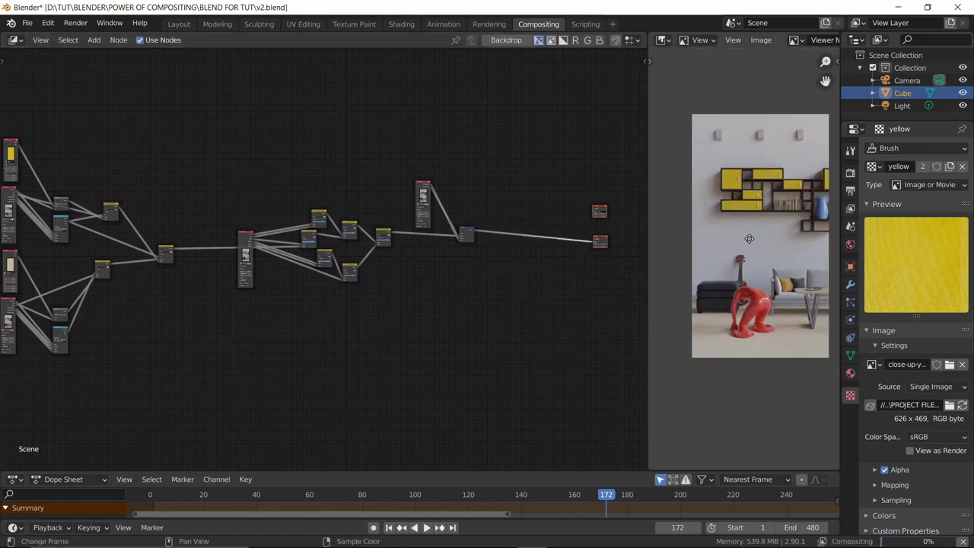
scroll(751, 229, "up", 4)
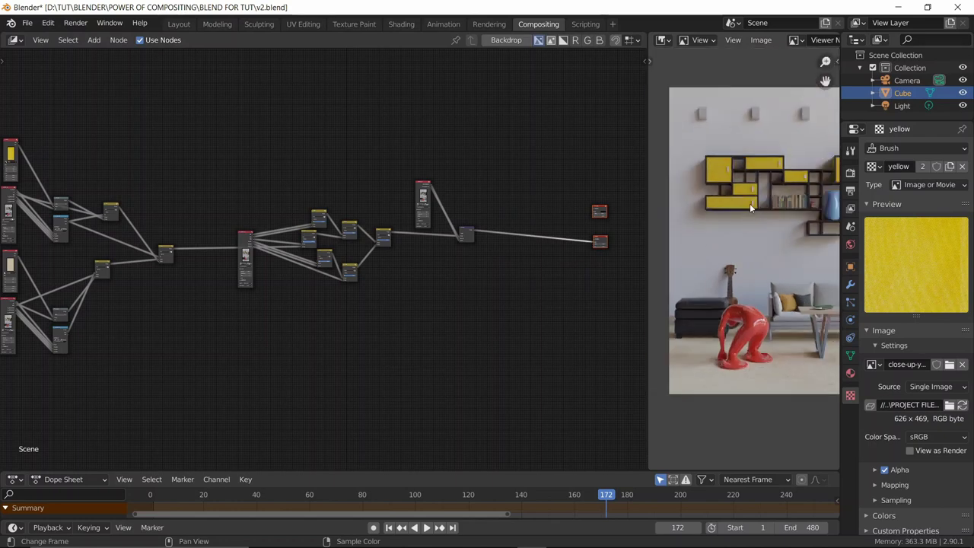
scroll(705, 142, "up", 4)
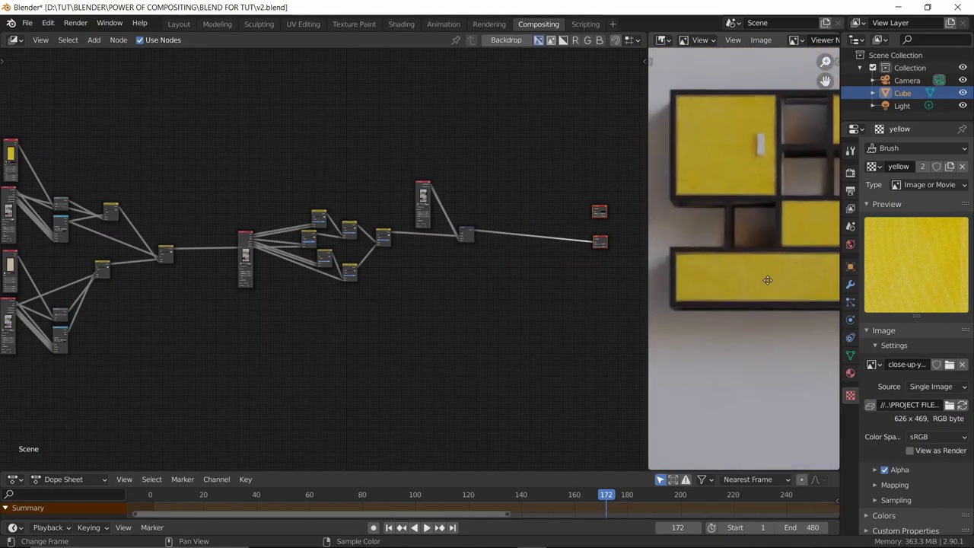
scroll(716, 167, "up", 1)
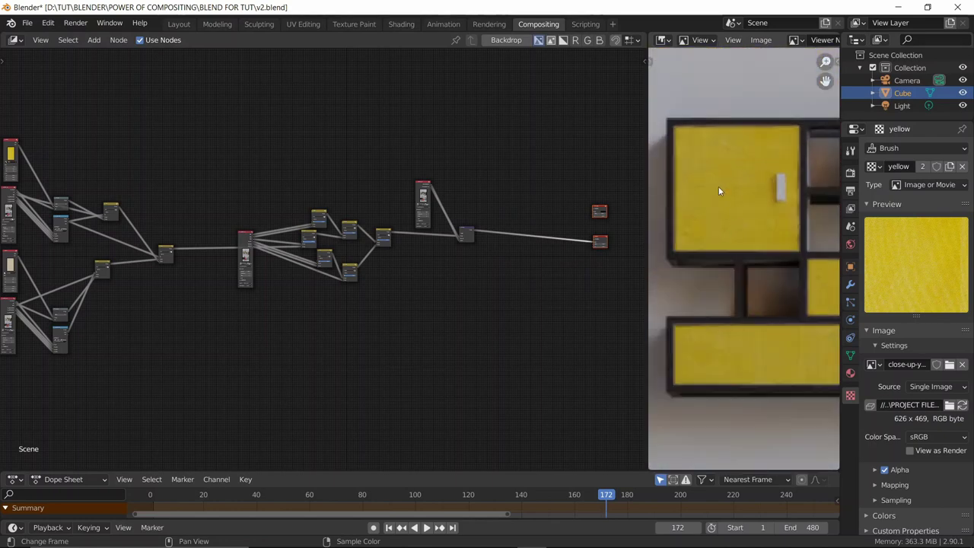
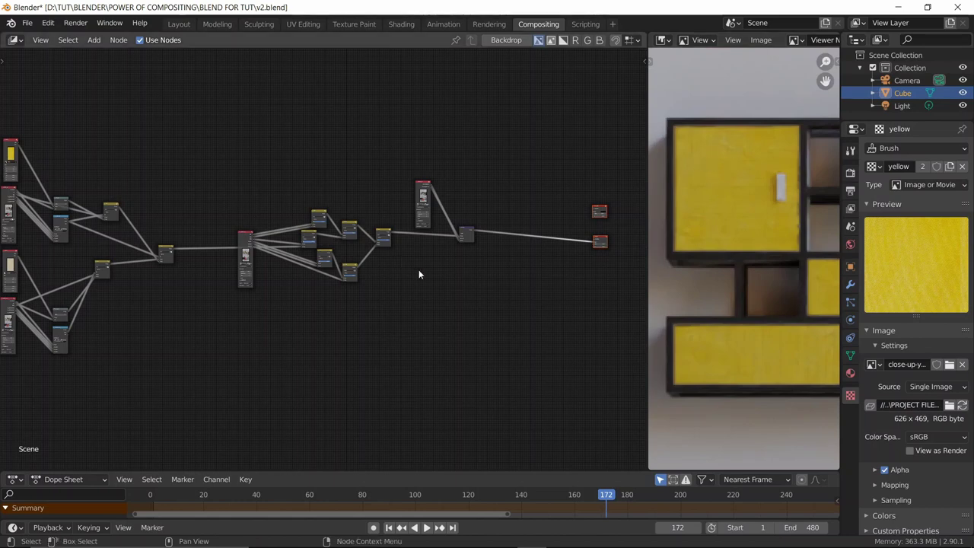
Step: Nudge the render image node slightly left and save the file
scroll(418, 272, "up", 2)
scroll(453, 206, "up", 3)
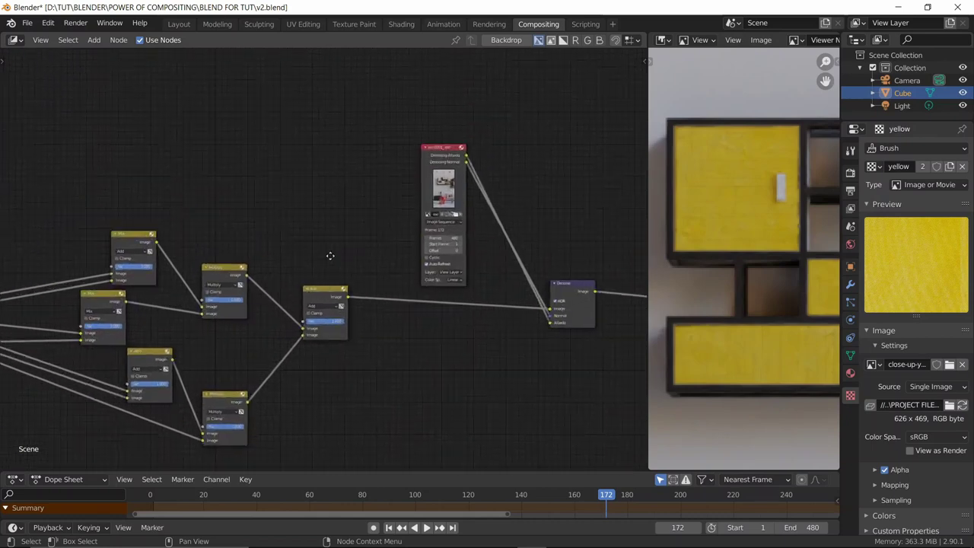
middle_click_drag(331, 256, 299, 298)
left_click_drag(415, 212, 394, 212)
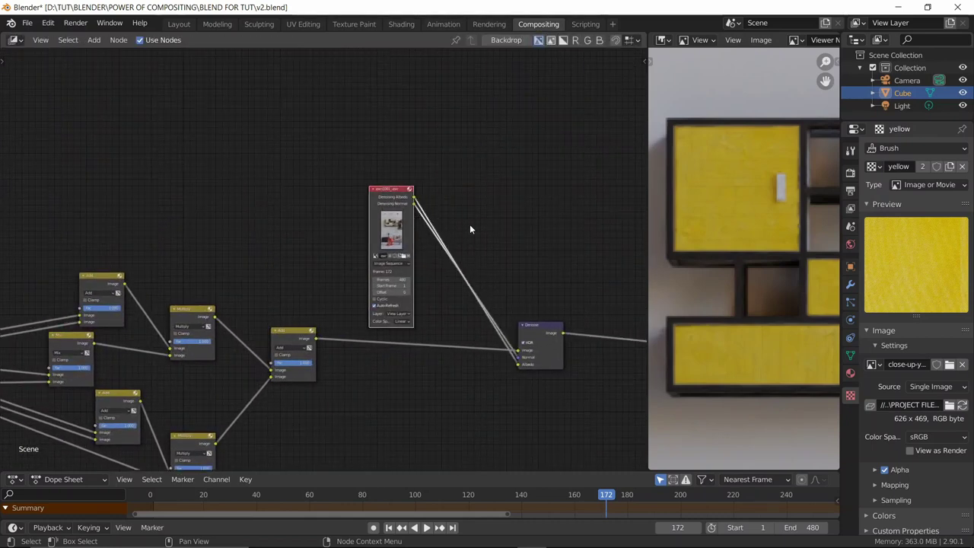
scroll(442, 223, "down", 4)
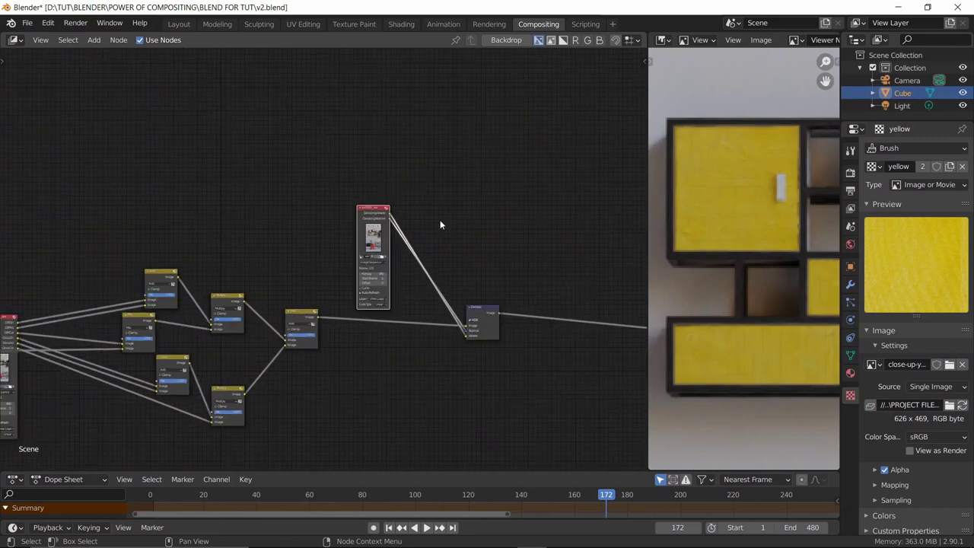
scroll(733, 184, "down", 5)
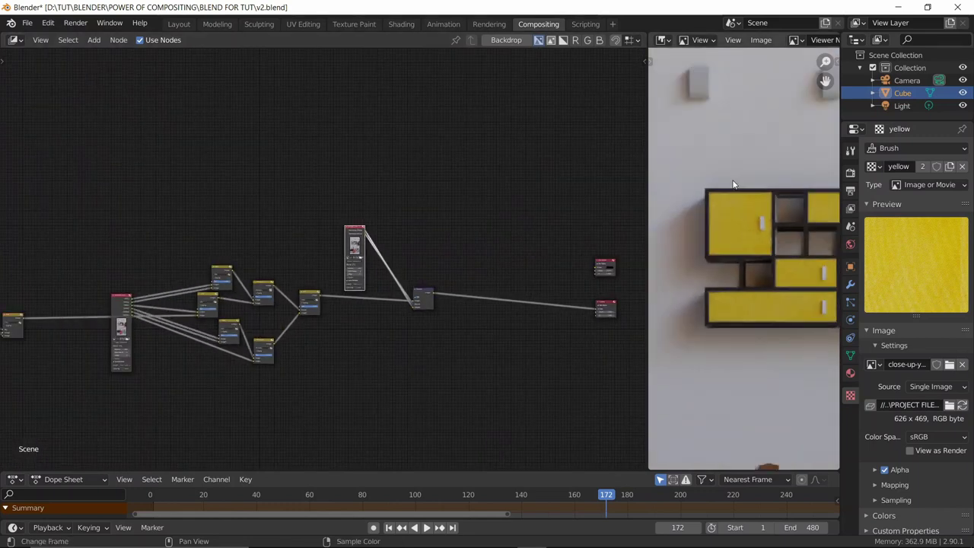
scroll(705, 184, "up", 1)
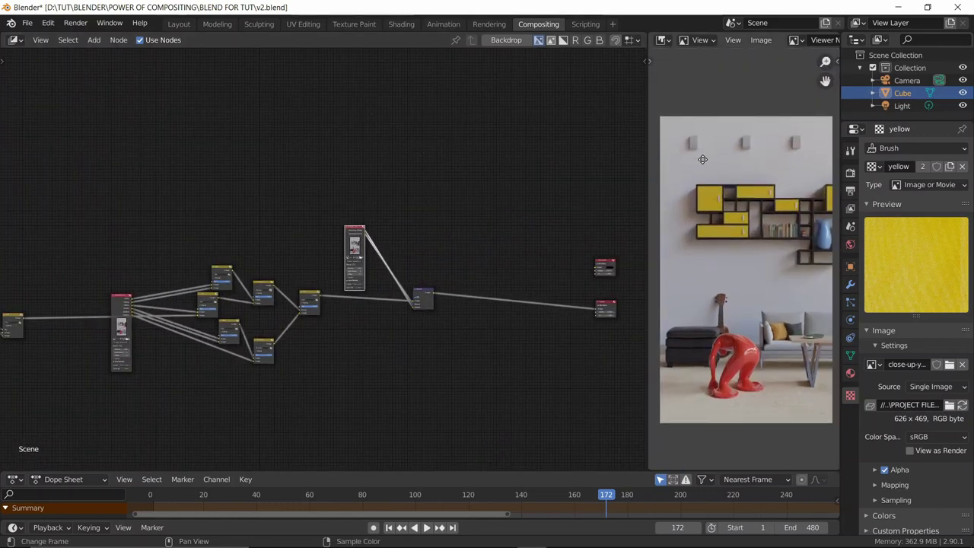
scroll(340, 257, "down", 1)
middle_click_drag(88, 223, 391, 163)
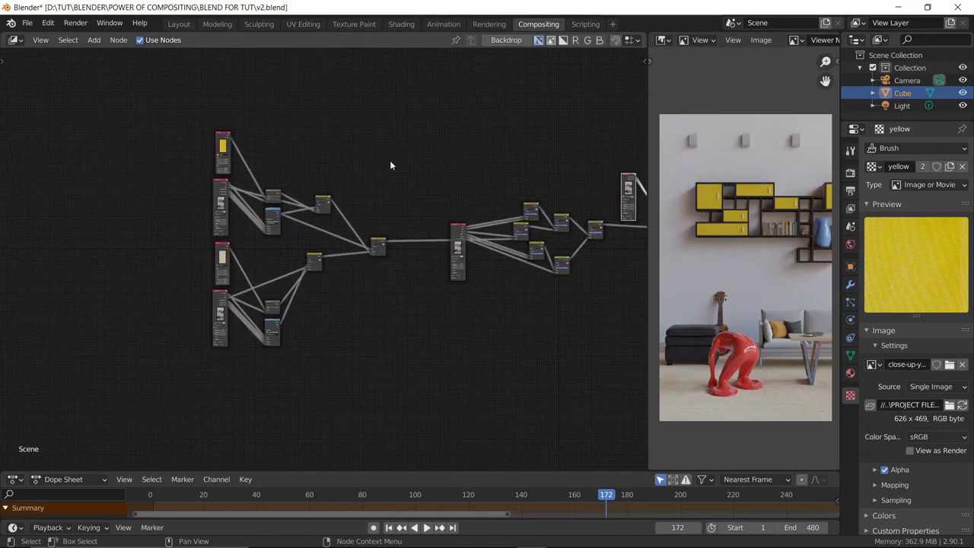
key("ctrl+s")
Step: Move the left group of nodes further left and save the file as v2.blend
left_click_drag(409, 145, 172, 350)
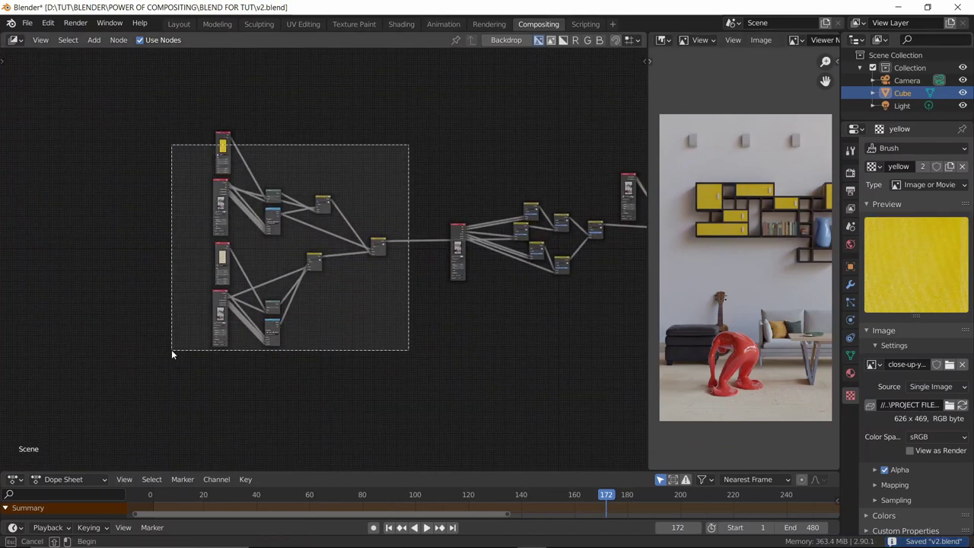
left_click(352, 150)
left_click_drag(393, 162, 183, 346)
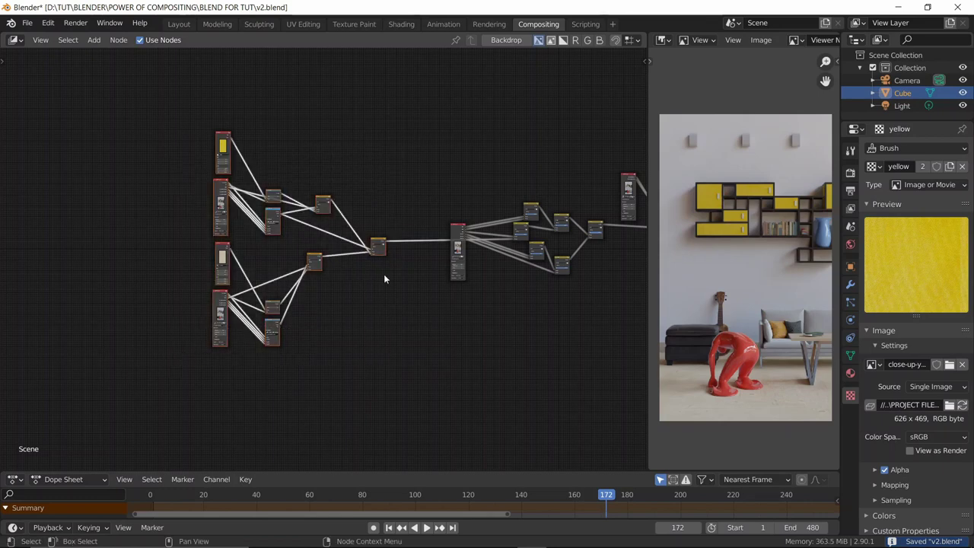
key("g")
left_click(341, 265)
left_click(309, 322)
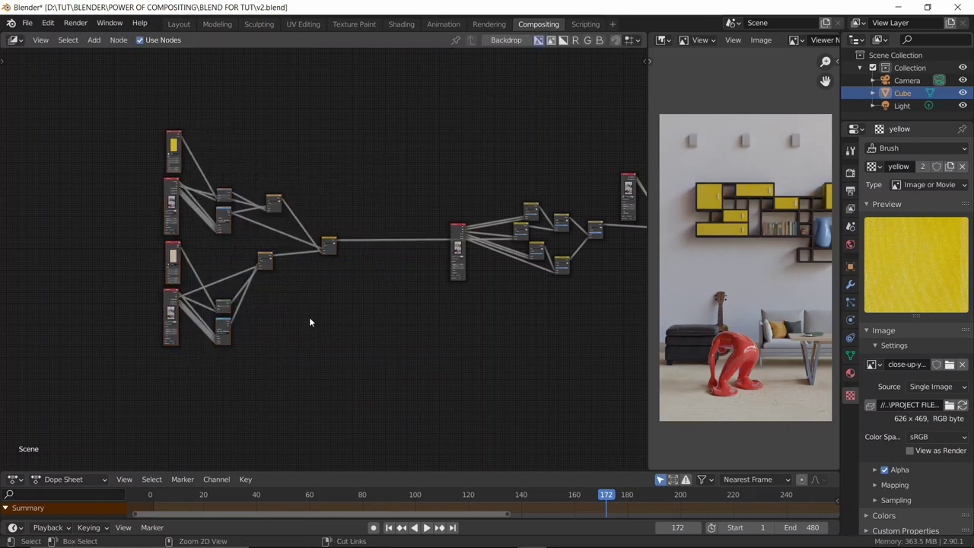
key("ctrl+s")
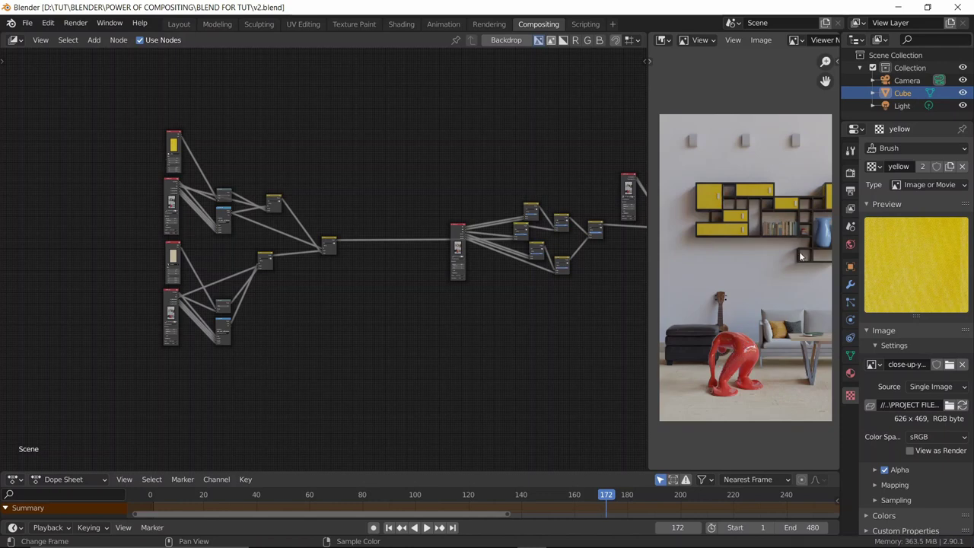
Step: Select the lower Render Layers and Cryptomatte nodes
scroll(312, 308, "up", 2)
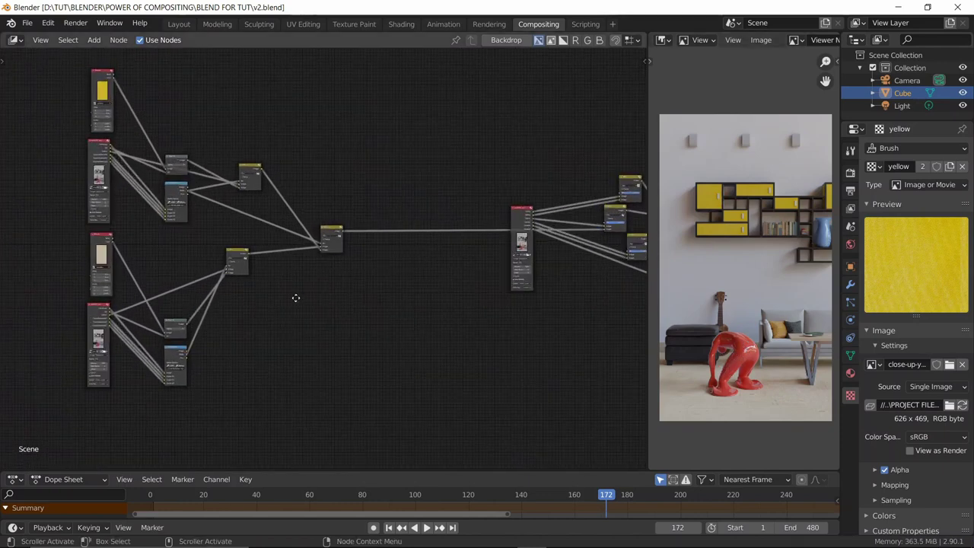
middle_click_drag(296, 298, 359, 245)
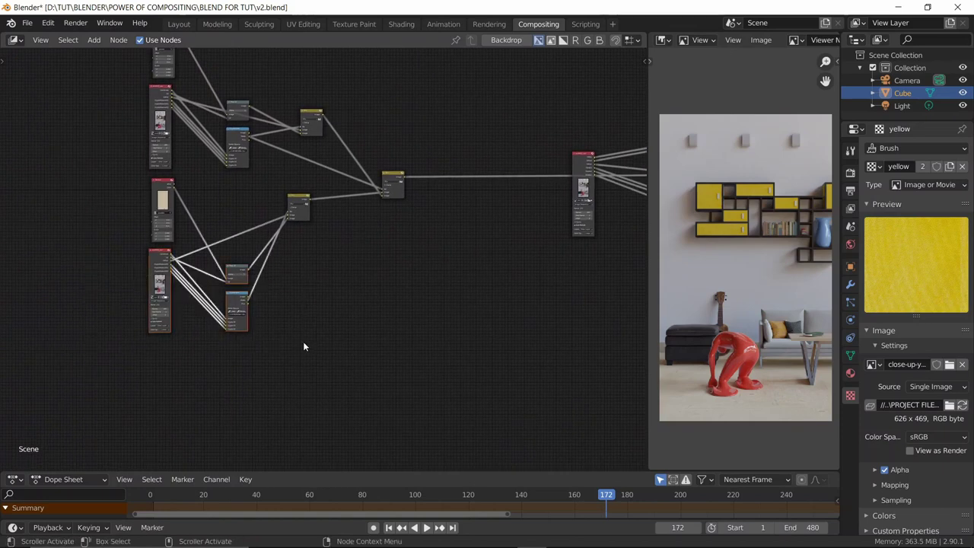
middle_click_drag(235, 353, 266, 320)
left_click_drag(30, 272, 338, 352)
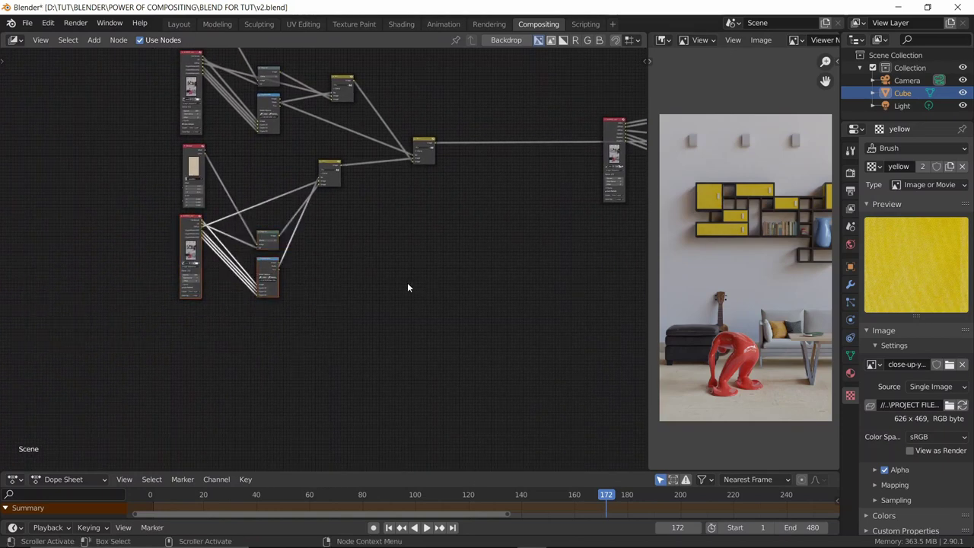
left_click_drag(99, 239, 333, 340)
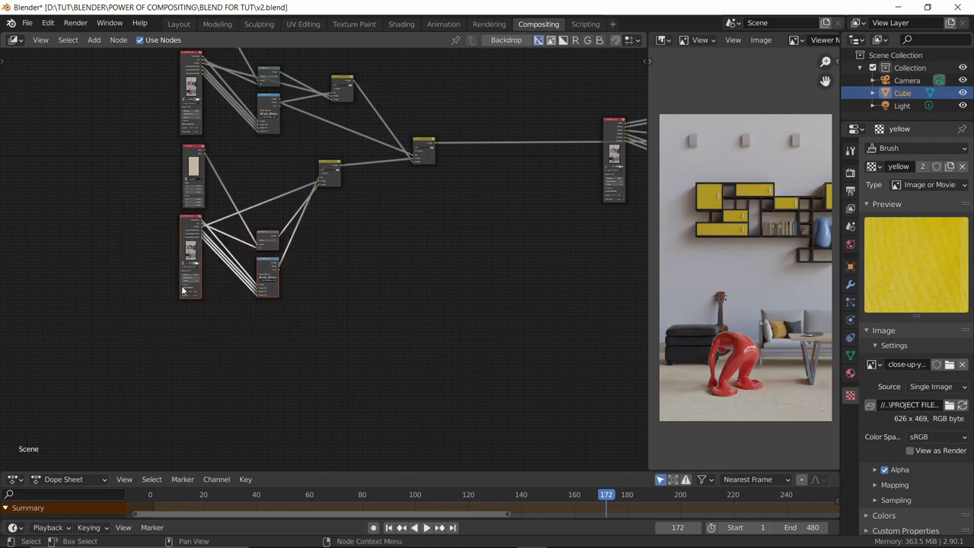
Step: Duplicate the lower Render Layers and Cryptomatte nodes and place the copies further down
key("shift+d")
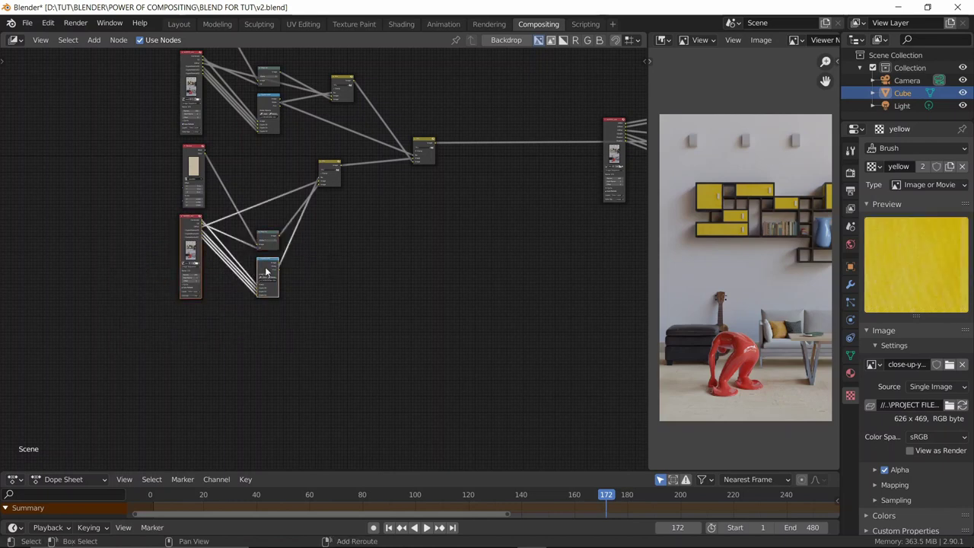
left_click(273, 373)
middle_click_drag(342, 319, 254, 246)
scroll(340, 216, "up", 1)
scroll(138, 198, "up", 3)
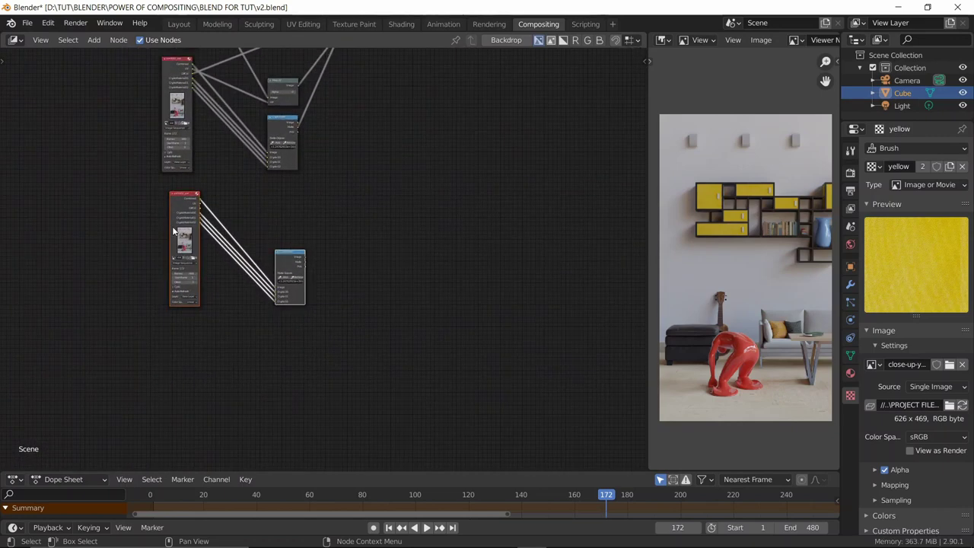
left_click_drag(138, 198, 121, 313)
scroll(318, 360, "up", 3)
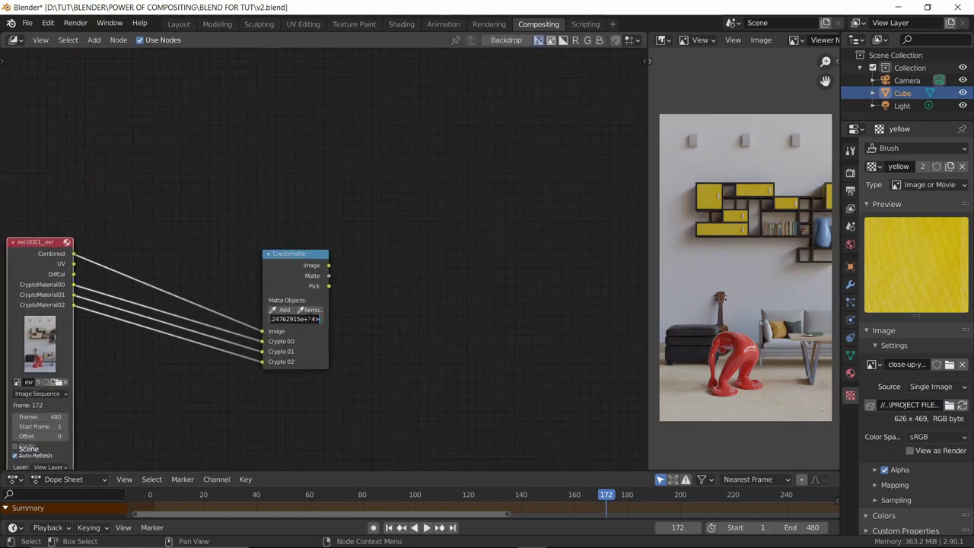
Step: Pick the red figure as the Cryptomatte matte and preview its isolated image
left_click(291, 284, "ctrl+shift")
left_click(291, 285, "ctrl+shift")
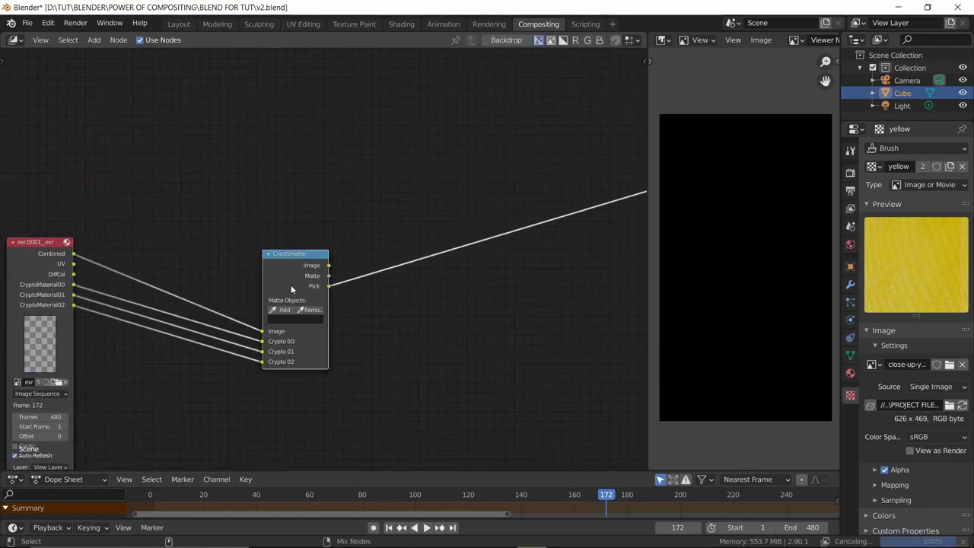
left_click(280, 309)
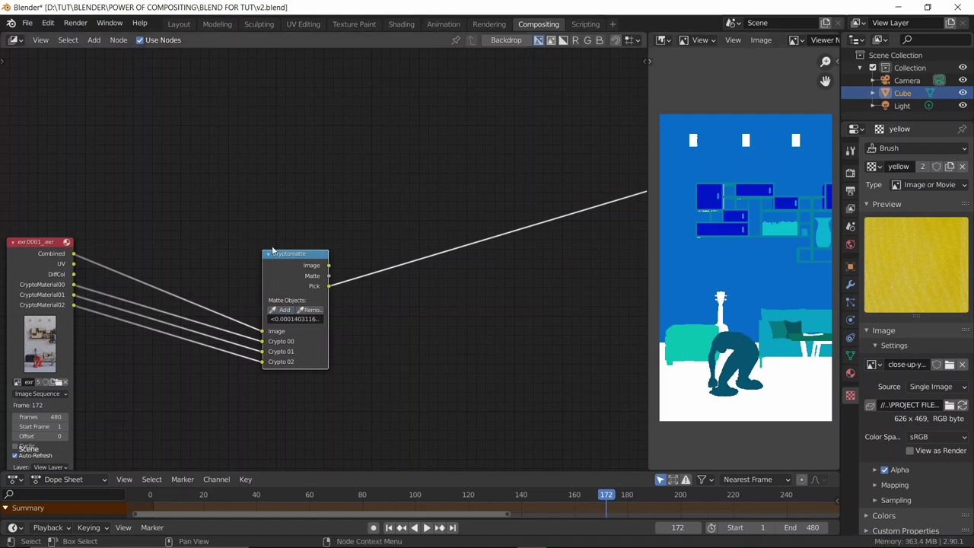
left_click(744, 343)
left_click(291, 272, "ctrl+shift")
scroll(483, 279, "down", 1)
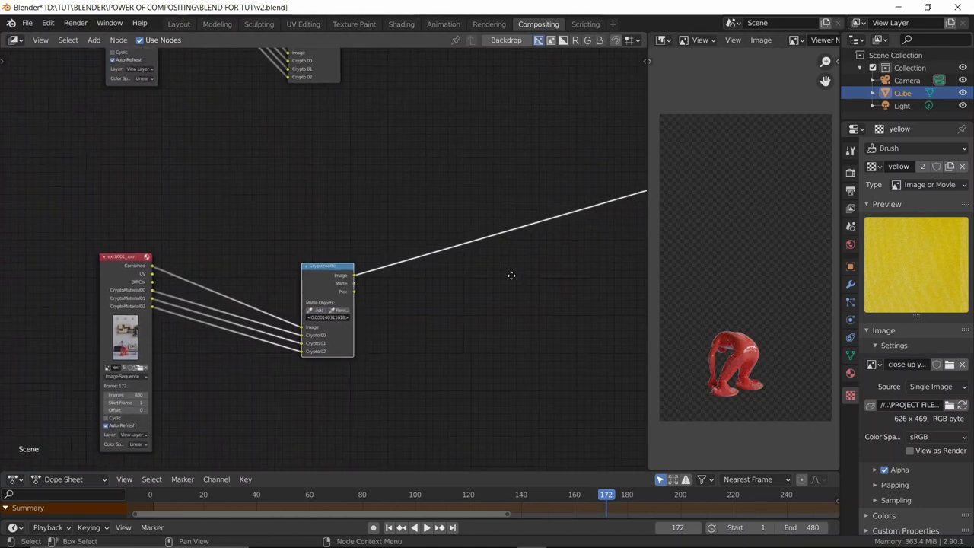
Step: Add a Mix node beside the new Cryptomatte node
key("shift+a")
left_click(307, 131)
type("mi")
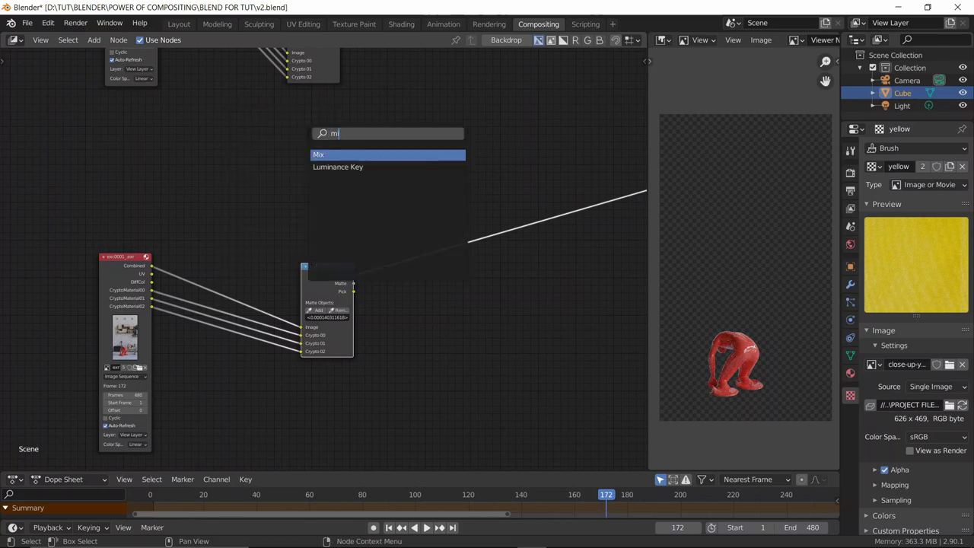
key("Return")
left_click(428, 149)
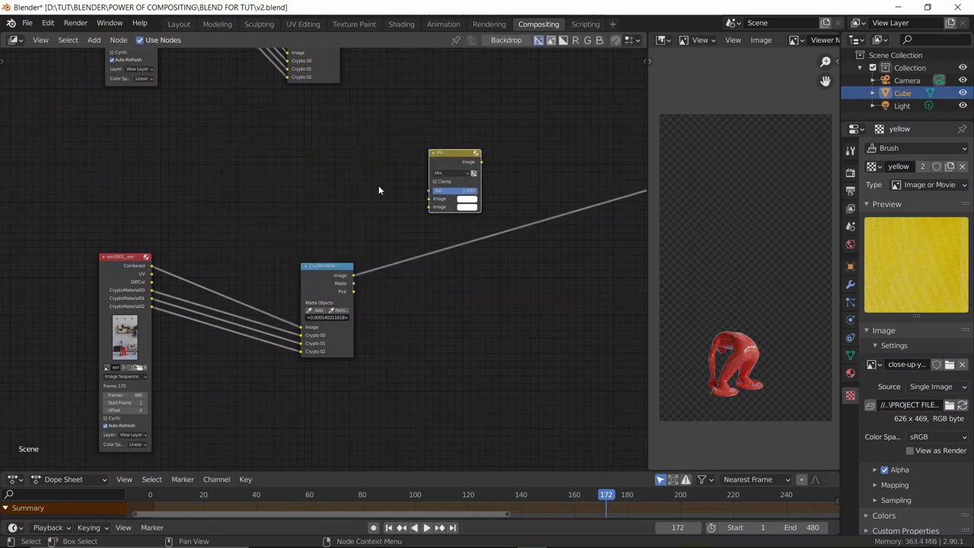
scroll(378, 185, "up", 1)
middle_click_drag(379, 185, 291, 197)
Step: Link the Cryptomatte Image into the Mix node's first Image input and preview the Mix result
left_click_drag(281, 291, 293, 283)
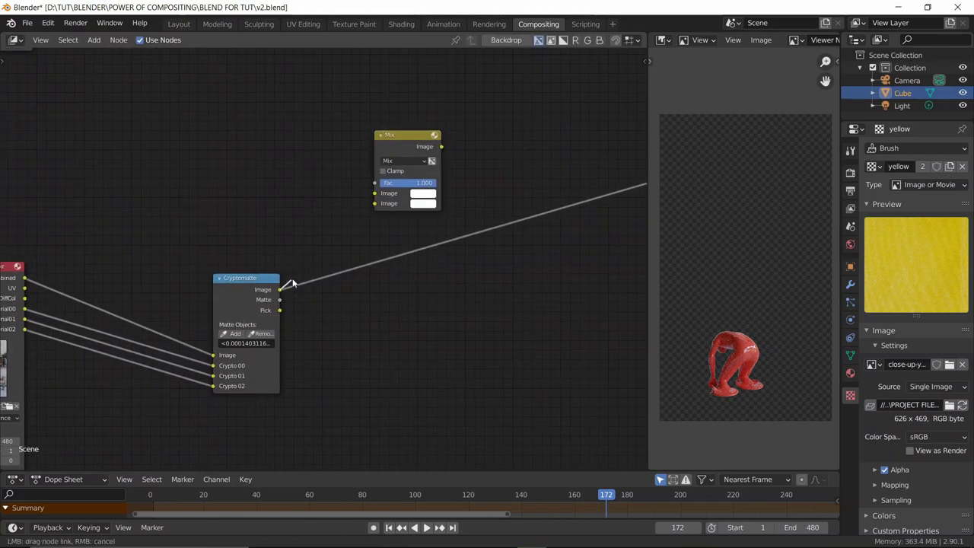
left_click_drag(379, 197, 376, 194)
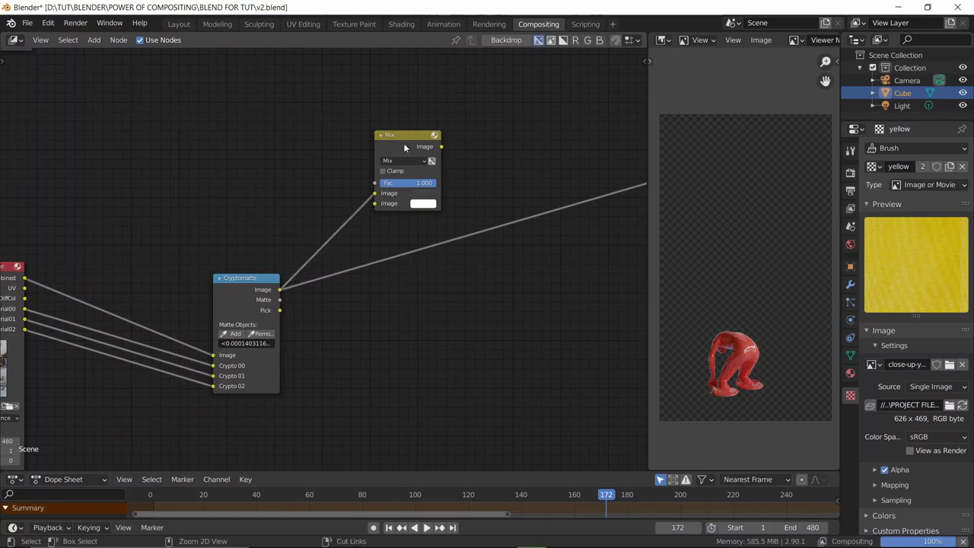
left_click(404, 143, "ctrl+shift")
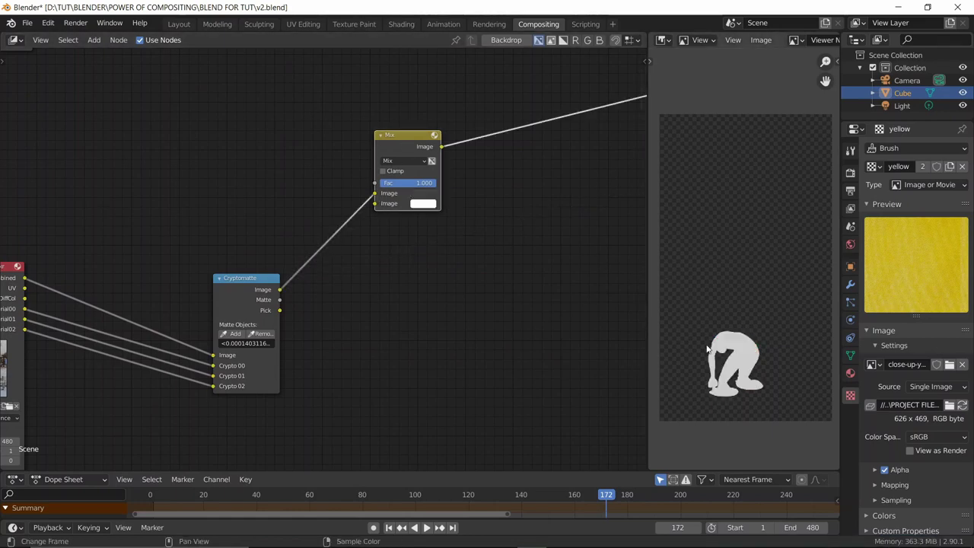
scroll(395, 227, "up", 3)
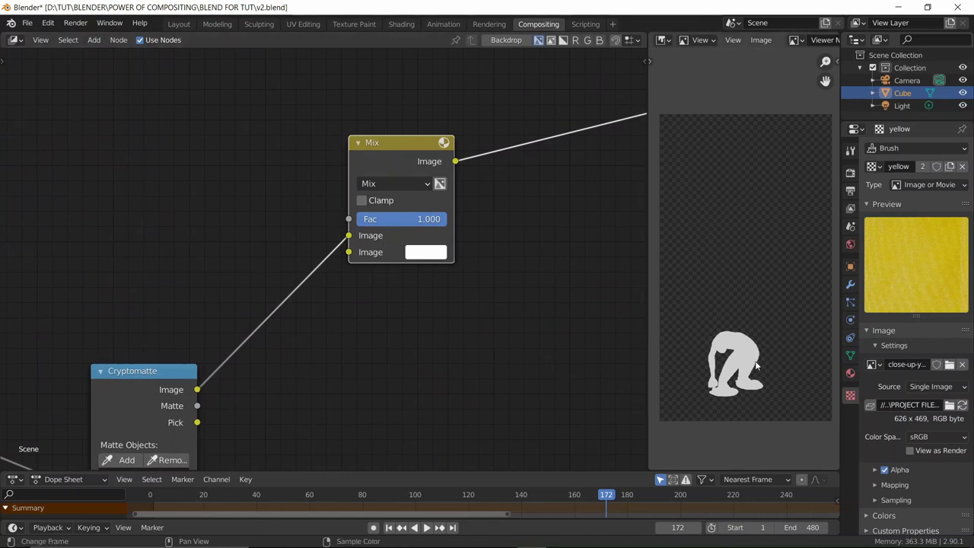
left_click(145, 389, "ctrl+shift")
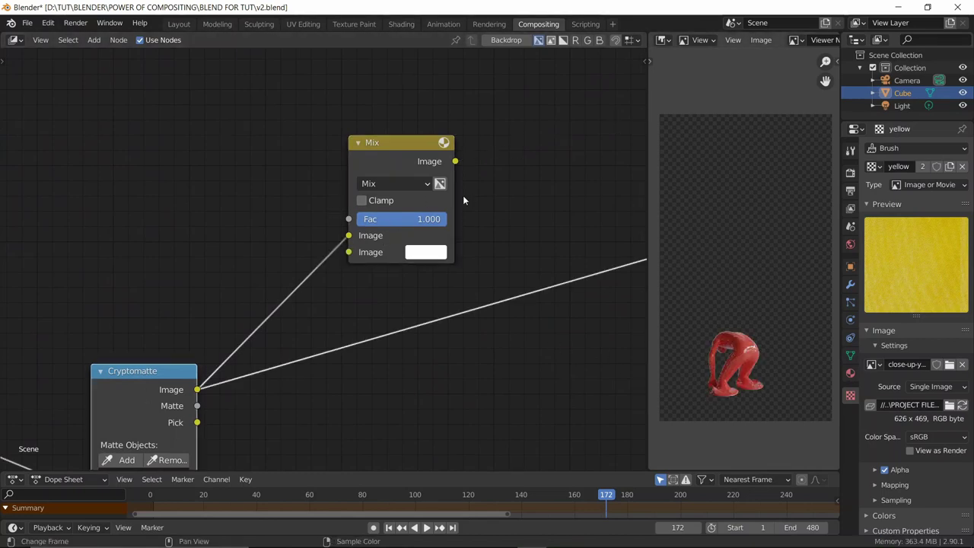
left_click(358, 142)
left_click(360, 143)
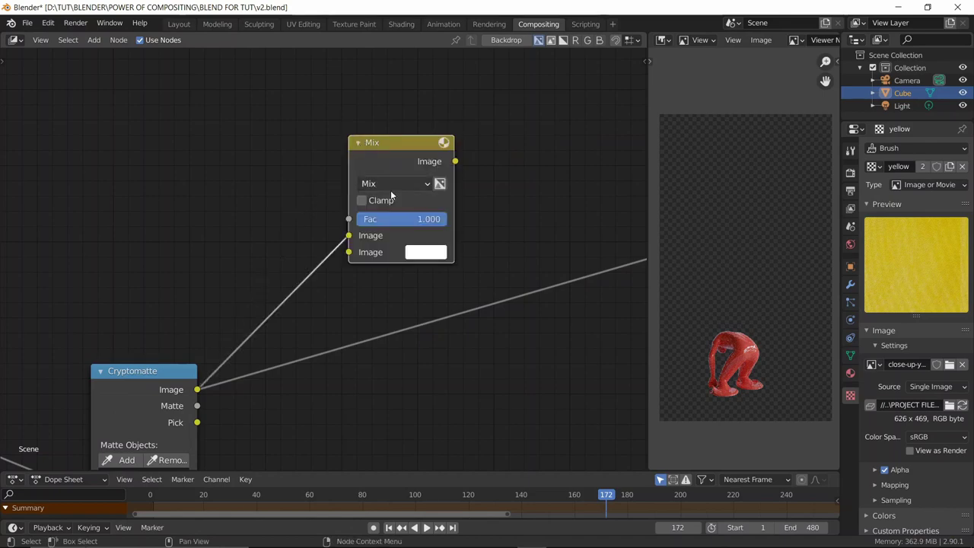
left_click(395, 146, "ctrl+shift")
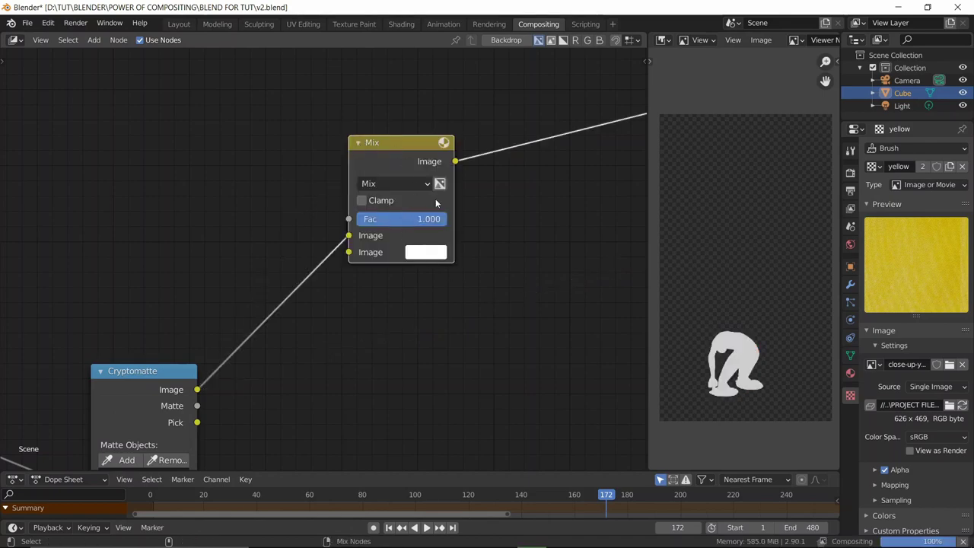
left_click(442, 254)
Step: Set the Mix node's second colour to blue and move the Mix node lower
left_click_drag(501, 64, 508, 61)
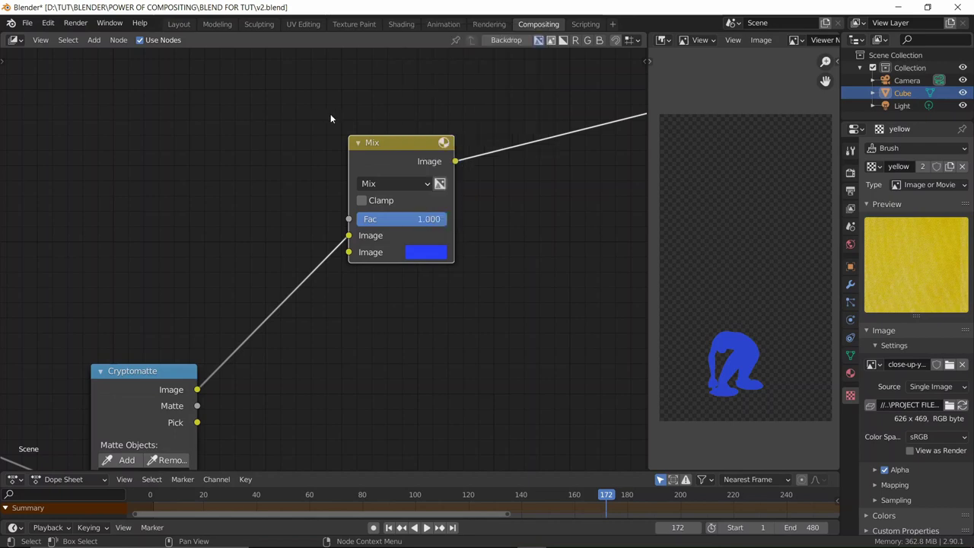
scroll(354, 118, "down", 3)
middle_click_drag(355, 117, 339, 251)
scroll(334, 284, "down", 2)
left_click_drag(339, 305, 342, 335)
scroll(417, 113, "down", 1)
middle_click_drag(418, 113, 328, 221)
scroll(327, 213, "down", 2)
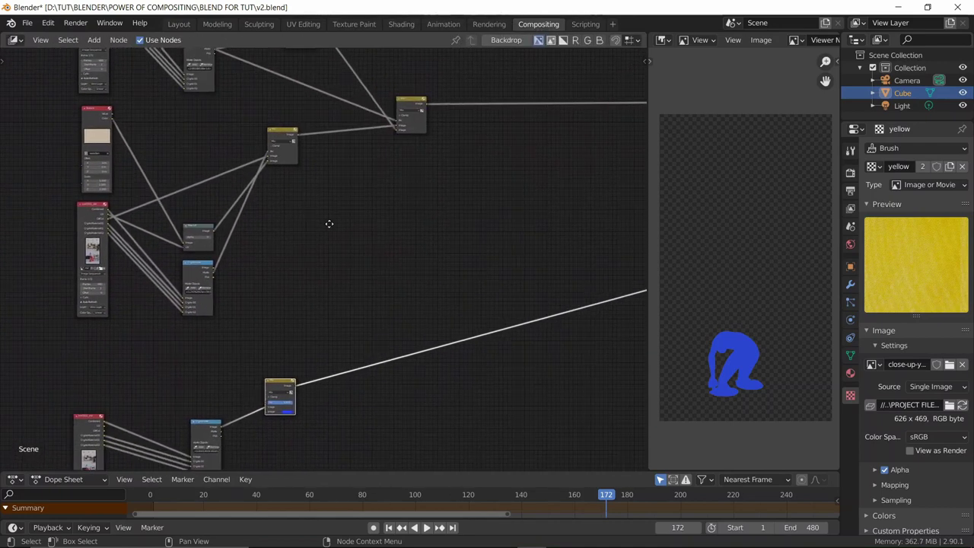
scroll(385, 222, "down", 1)
Step: Move the Render Layers, Cryptomatte and blue Mix nodes up-right, then duplicate the blue Mix node
left_click_drag(298, 337, 54, 465)
key("g")
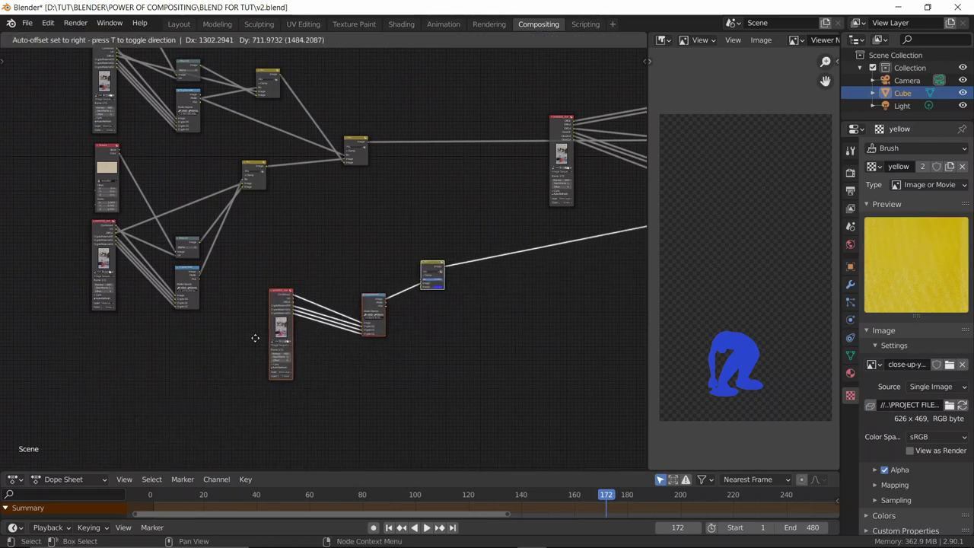
left_click(230, 349)
left_click(470, 223)
scroll(449, 232, "up", 3)
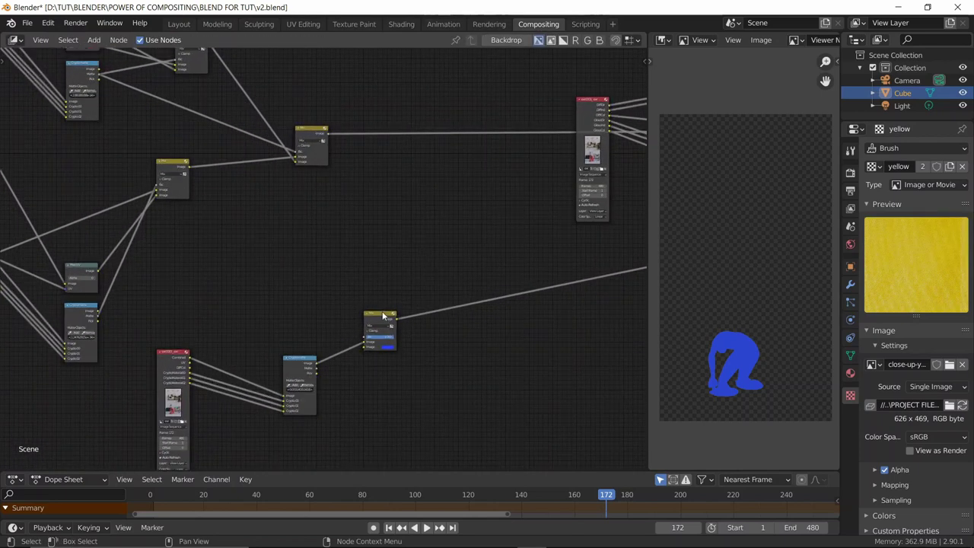
left_click(379, 317)
key("shift+d")
Step: Drop the Mix copy onto the upper image link and feed it the lower blue Mix output
left_click(437, 121)
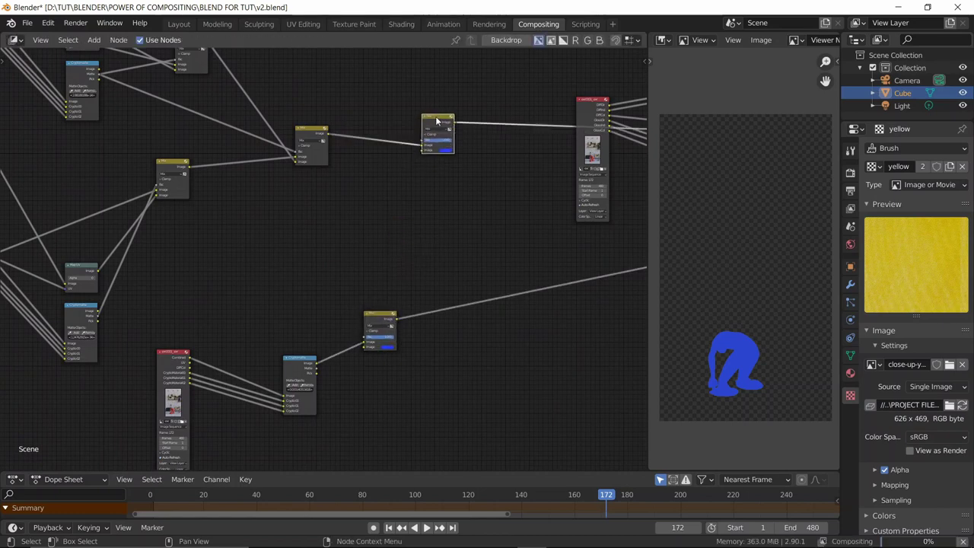
left_click_drag(397, 319, 424, 149)
scroll(255, 261, "down", 2)
middle_click_drag(580, 136, 461, 171)
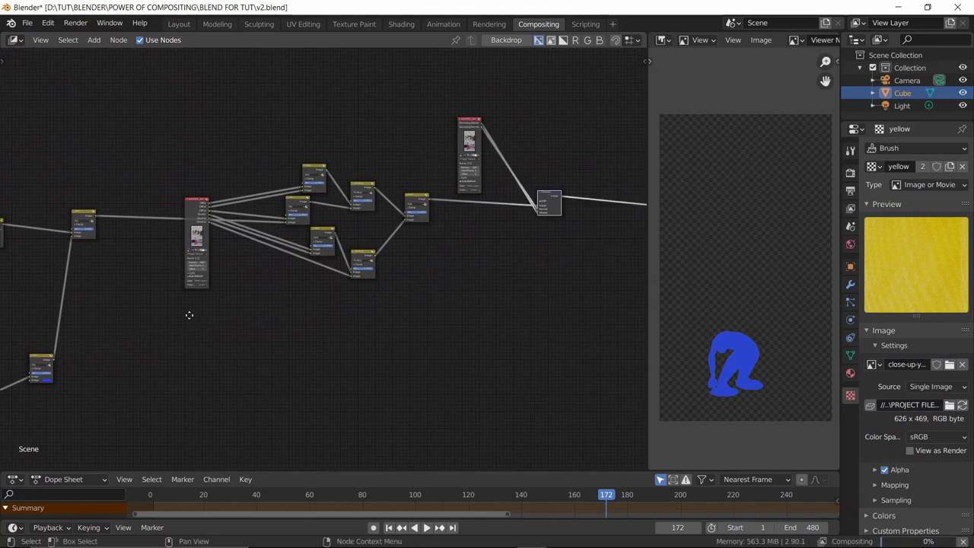
middle_click_drag(190, 315, 489, 211)
scroll(417, 190, "up", 1)
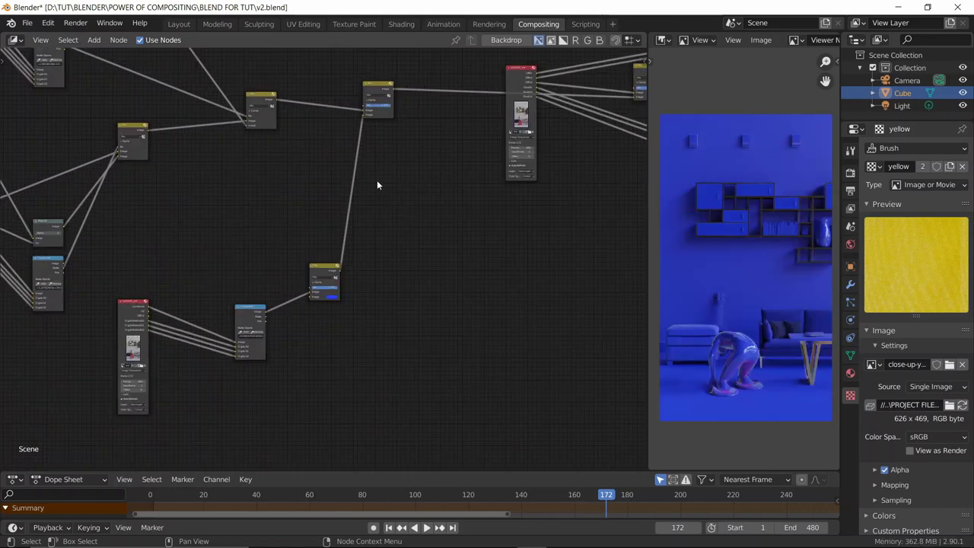
Step: Connect the Cryptomatte Matte output to the inserted Mix node's Fac input
left_click_drag(323, 270, 318, 235)
scroll(272, 236, "up", 4)
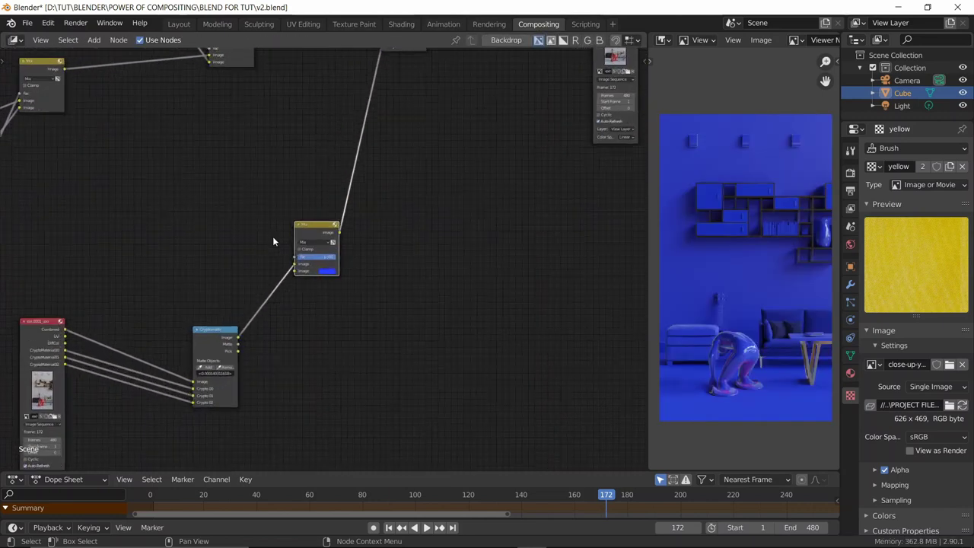
middle_click_drag(272, 236, 336, 354)
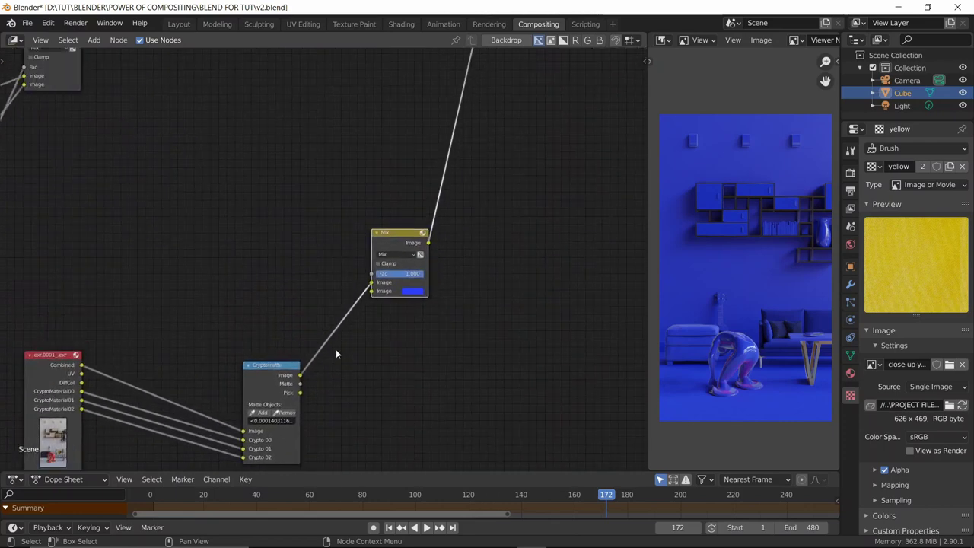
mouse_move(300, 385)
left_mouse_down()
mouse_move(354, 246)
mouse_move(337, 310)
left_mouse_up()
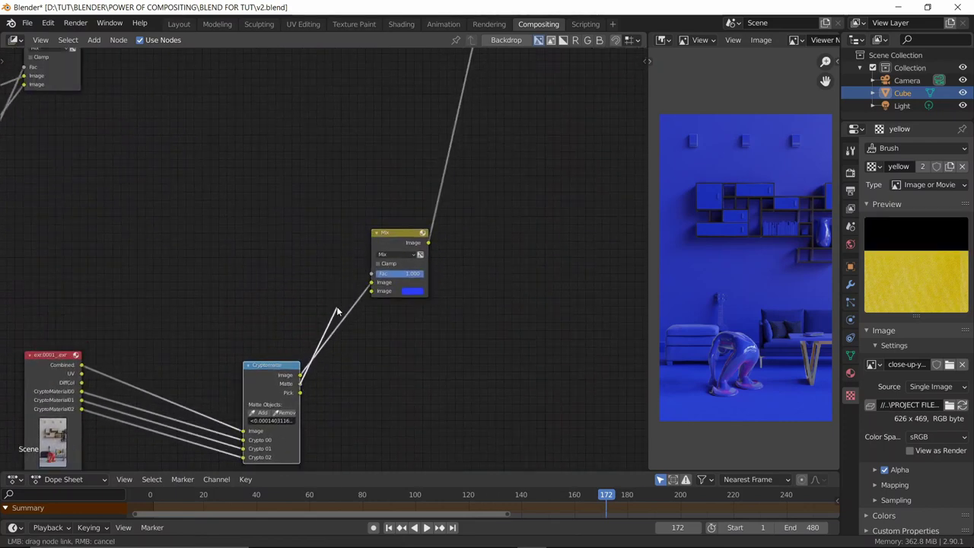
left_click_drag(320, 347, 421, 284)
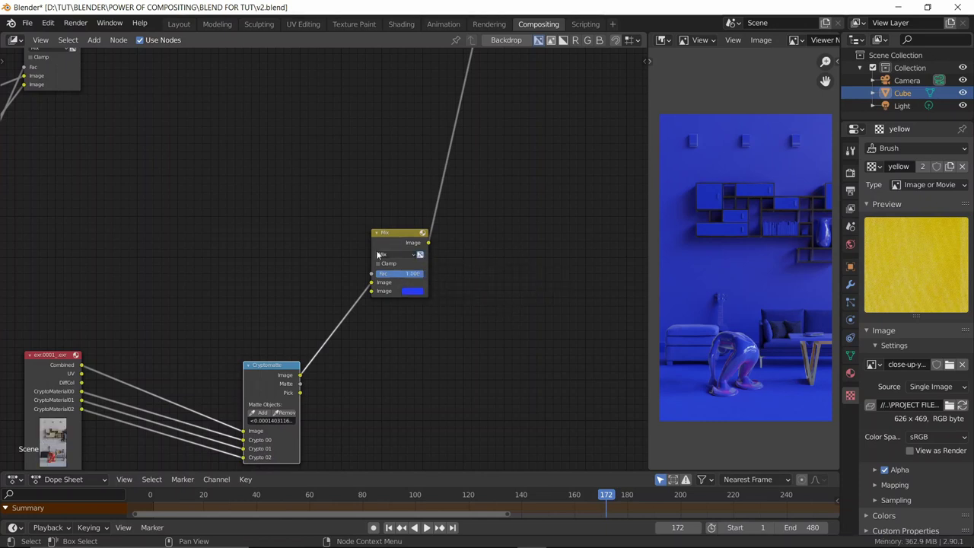
scroll(415, 268, "down", 2)
scroll(329, 272, "up", 2)
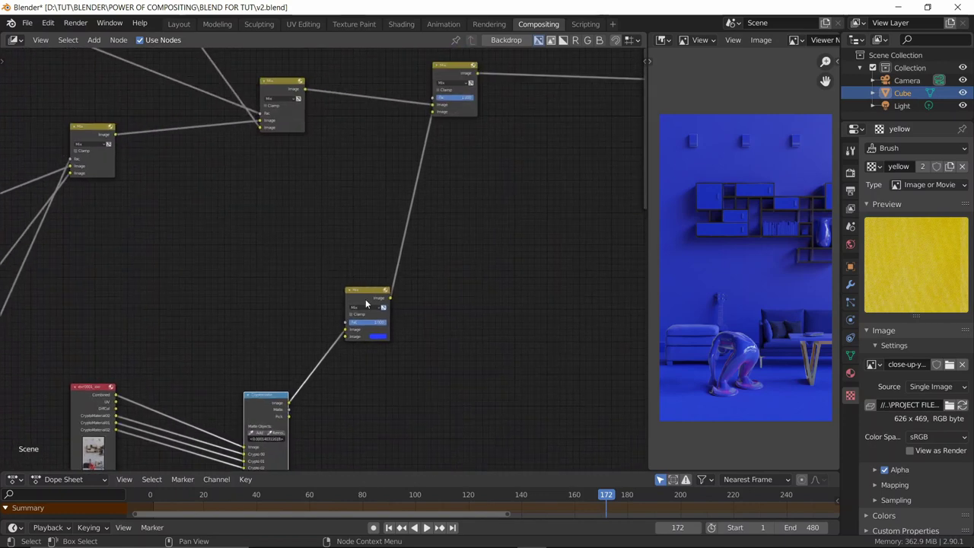
left_click_drag(365, 303, 359, 320)
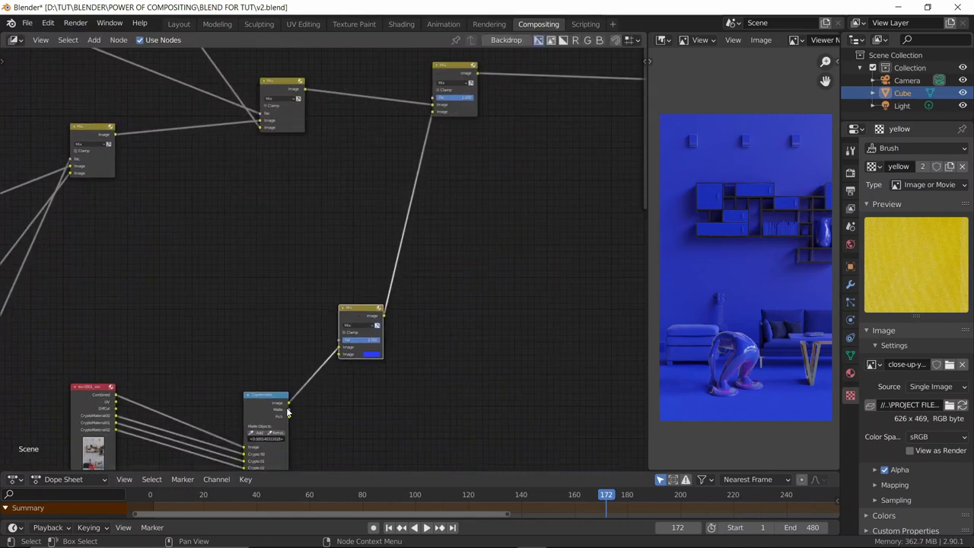
left_click_drag(288, 410, 432, 105)
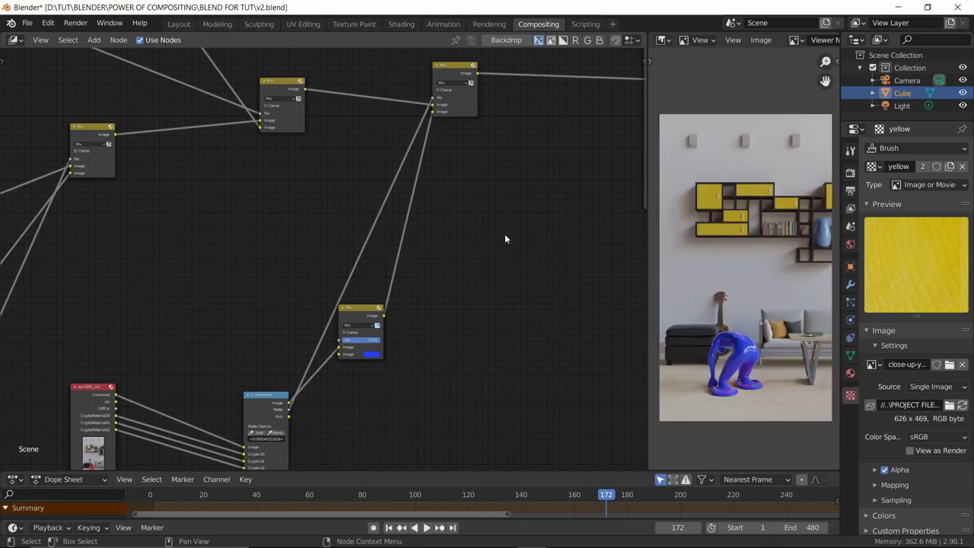
Step: Save the blend file and look over the node graph
scroll(505, 239, "down", 3)
key("ctrl+s")
scroll(487, 228, "down", 3)
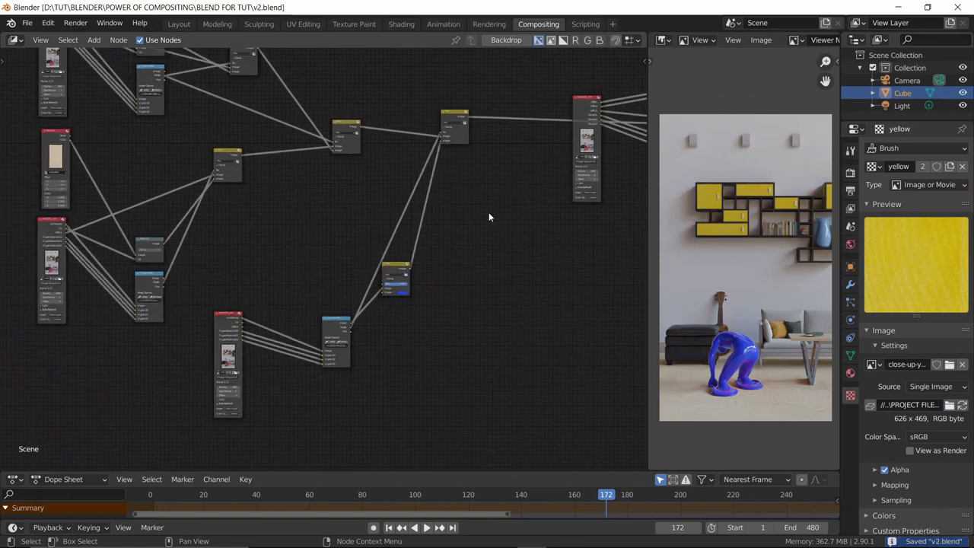
middle_click_drag(406, 304, 456, 259)
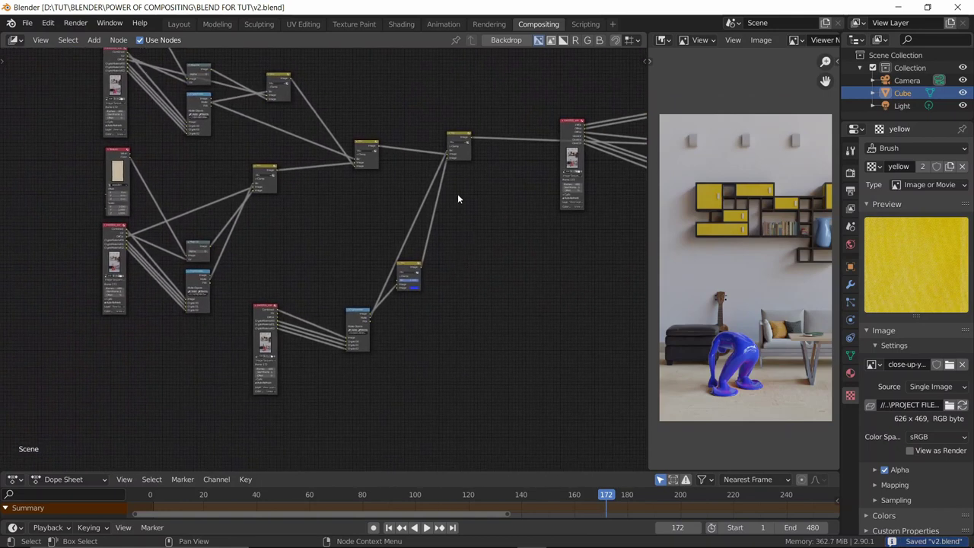
middle_click_drag(460, 134, 553, 119)
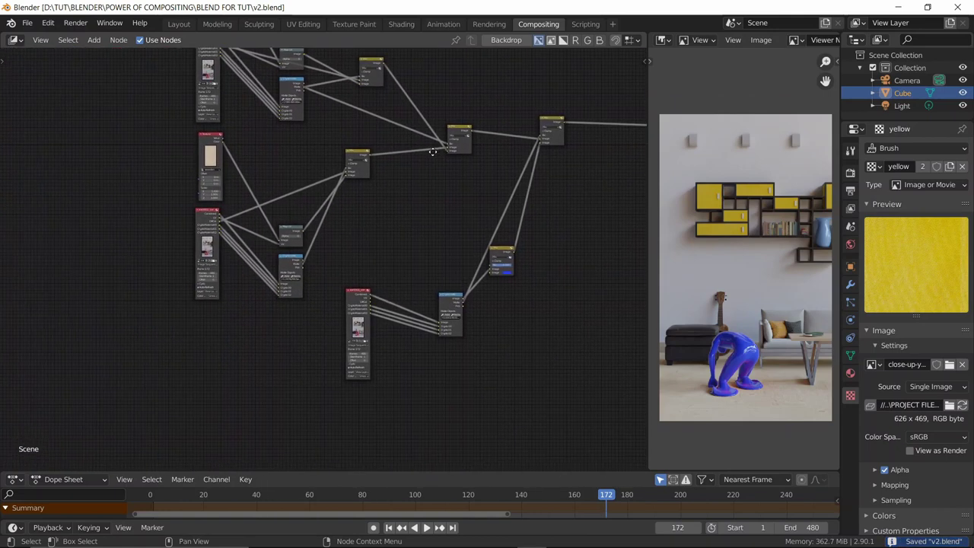
middle_click_drag(400, 179, 357, 248)
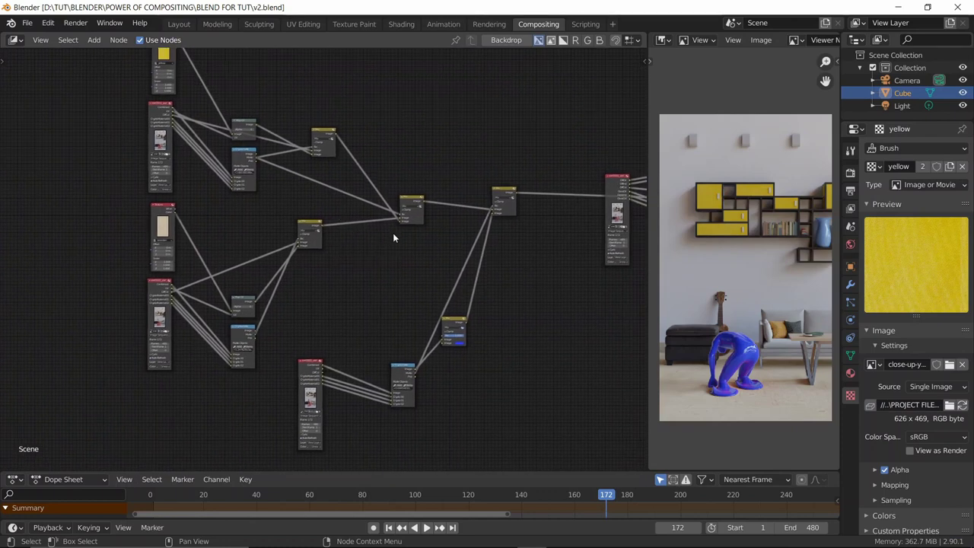
mouse_move(367, 247)
middle_mouse_down()
mouse_move(342, 278)
mouse_move(393, 261)
mouse_move(383, 250)
middle_mouse_up()
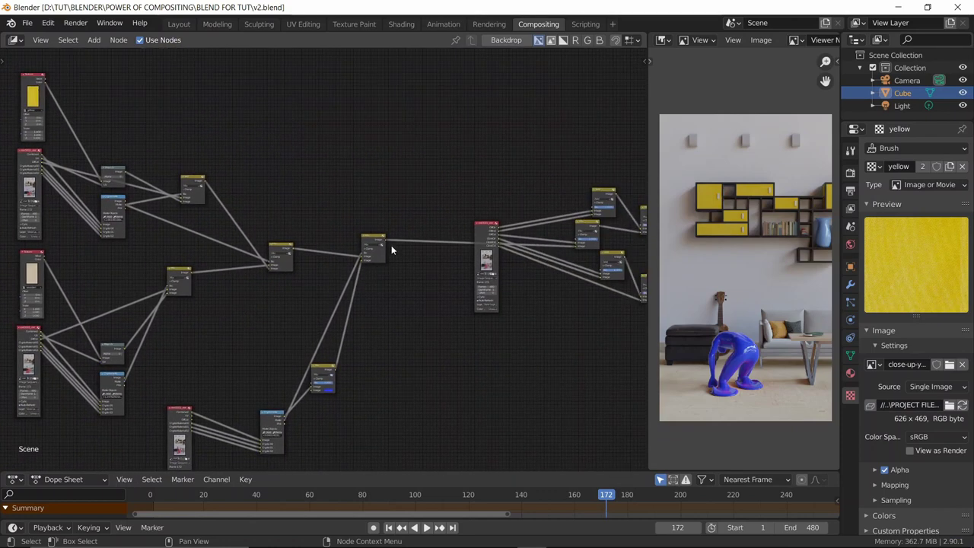
left_click_drag(380, 236, 383, 251)
middle_click_drag(392, 426, 449, 312)
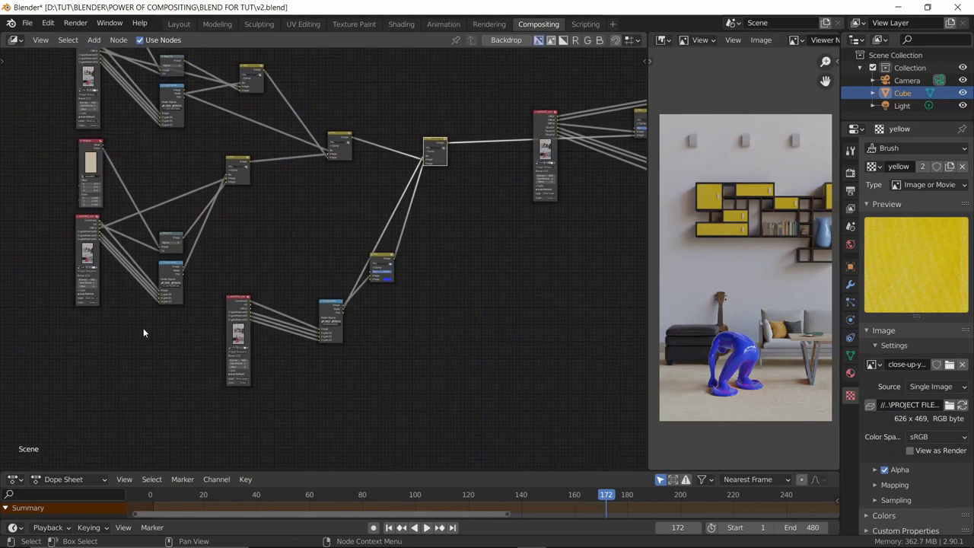
Step: Move the Cryptomatte branch nodes lower-left and lift the blue Mix node higher
left_click_drag(158, 331, 390, 366)
key("g")
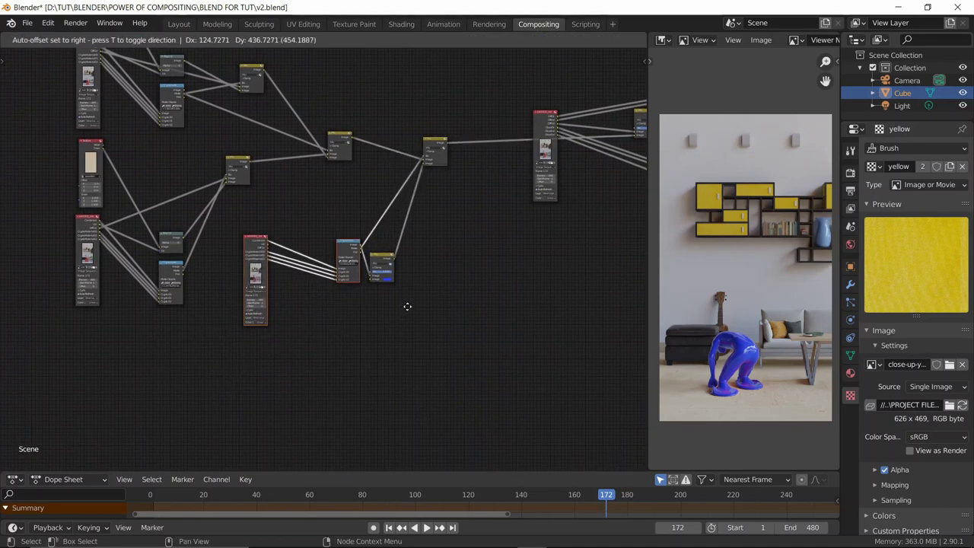
left_click(339, 406)
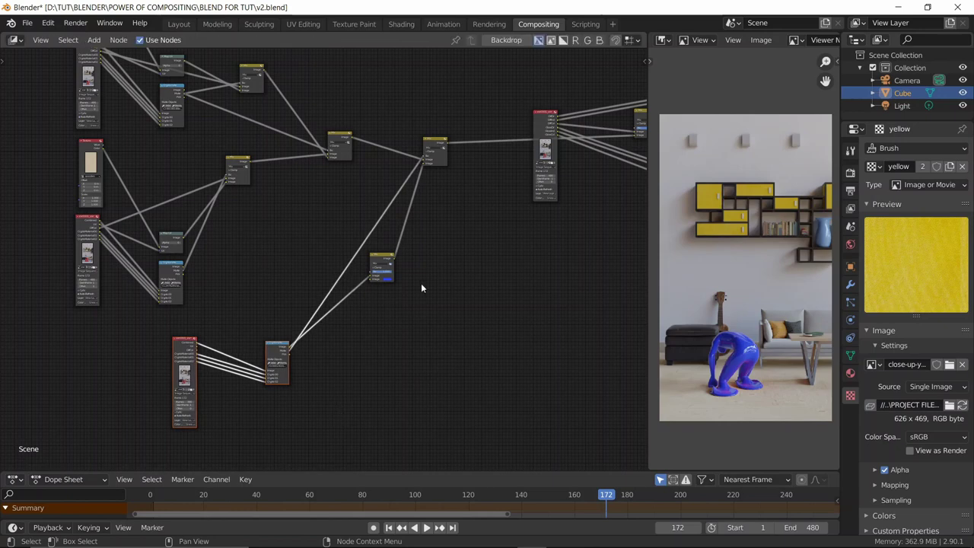
left_click_drag(432, 262, 340, 266)
key("g")
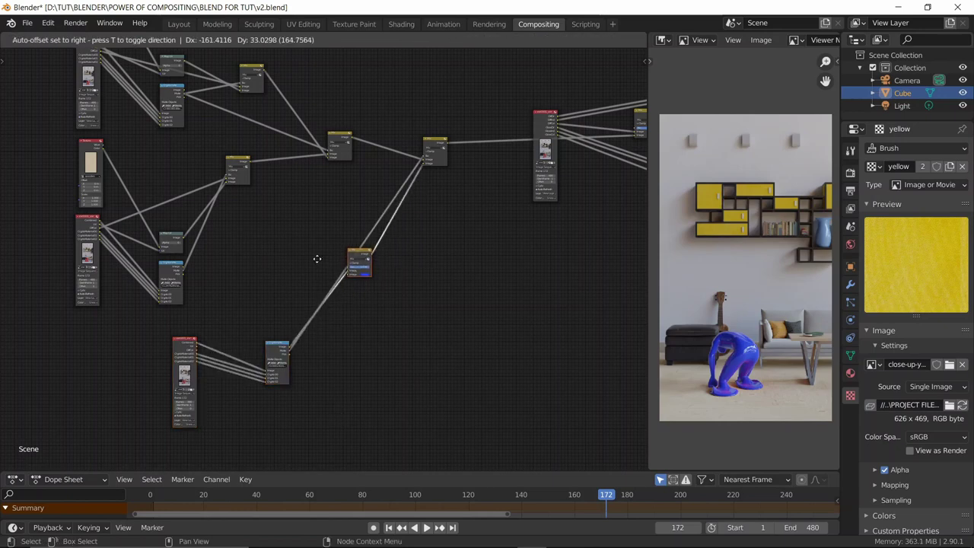
left_click(350, 272)
scroll(393, 245, "down", 4)
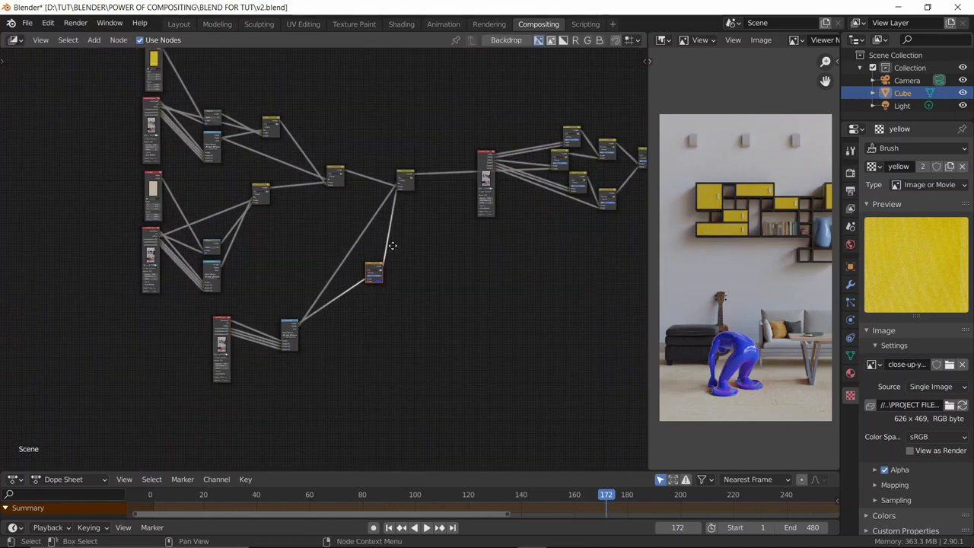
Step: Select the left node group with the central Mix node and shift it further left
left_click_drag(408, 120, 33, 424)
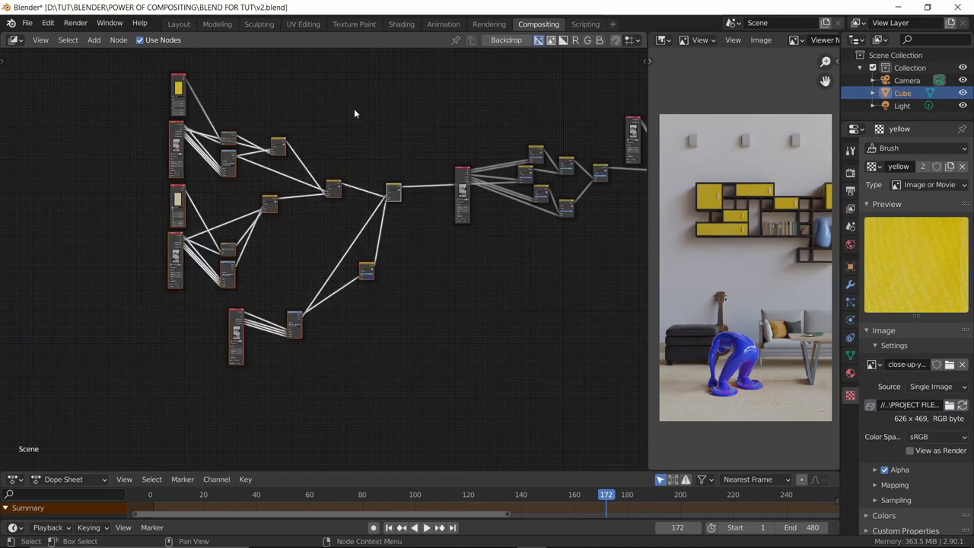
key("b")
left_click_drag(379, 86, 18, 428)
left_click(393, 192, "shift")
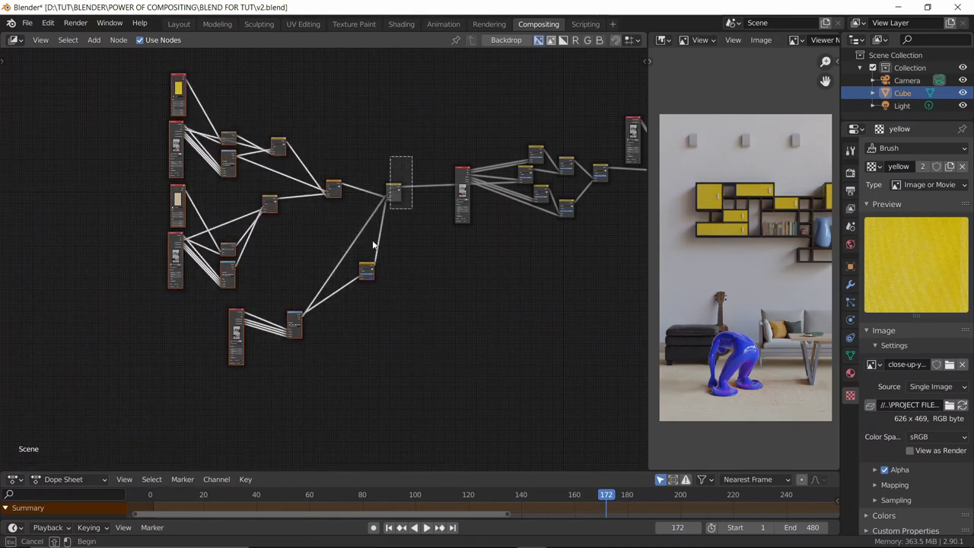
left_click_drag(361, 264, 284, 262)
Step: Move the blue Cryptomatte and red image nodes up-right, then select the red, blue and yellow nodes
scroll(422, 242, "up", 3)
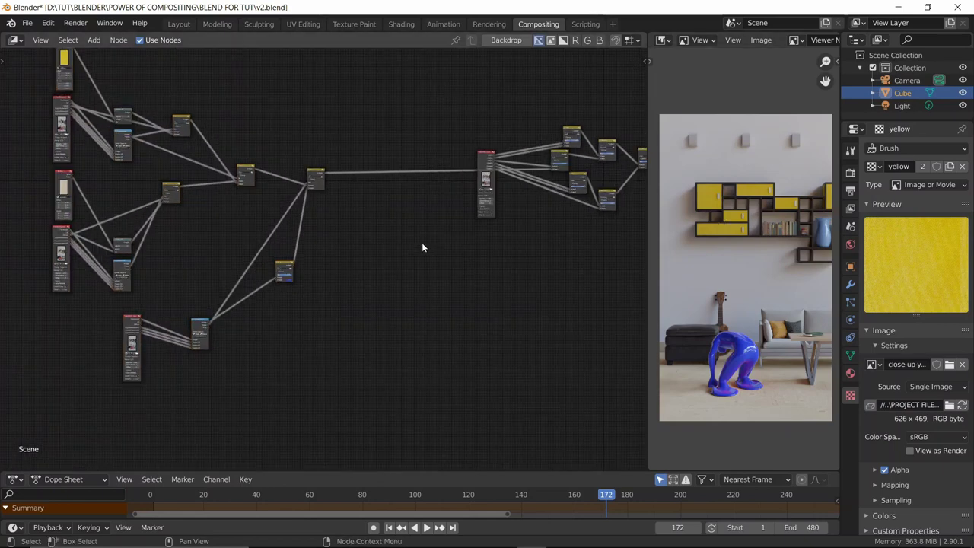
middle_click_drag(382, 294, 415, 259)
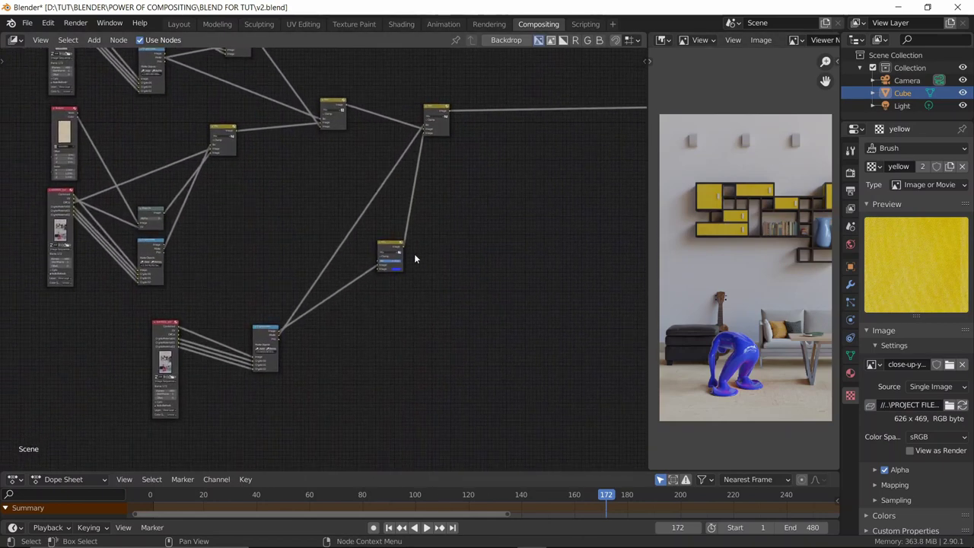
left_click_drag(266, 338, 324, 301)
left_click_drag(169, 332, 370, 344)
left_click_drag(224, 245, 490, 350)
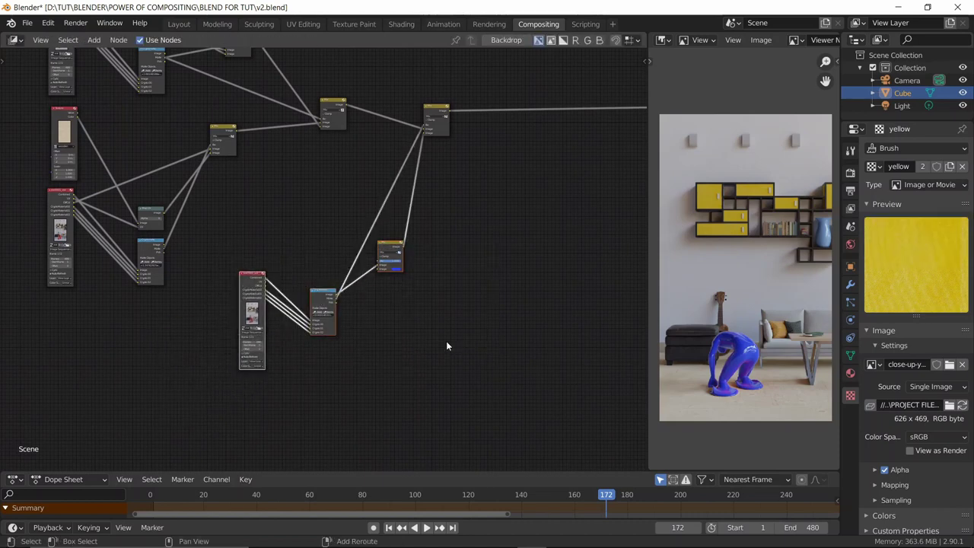
Step: Duplicate the Render Layers, Cryptomatte and Mix recolour branch below and to the right
key("shift+d")
left_click(578, 369)
scroll(394, 284, "up", 4)
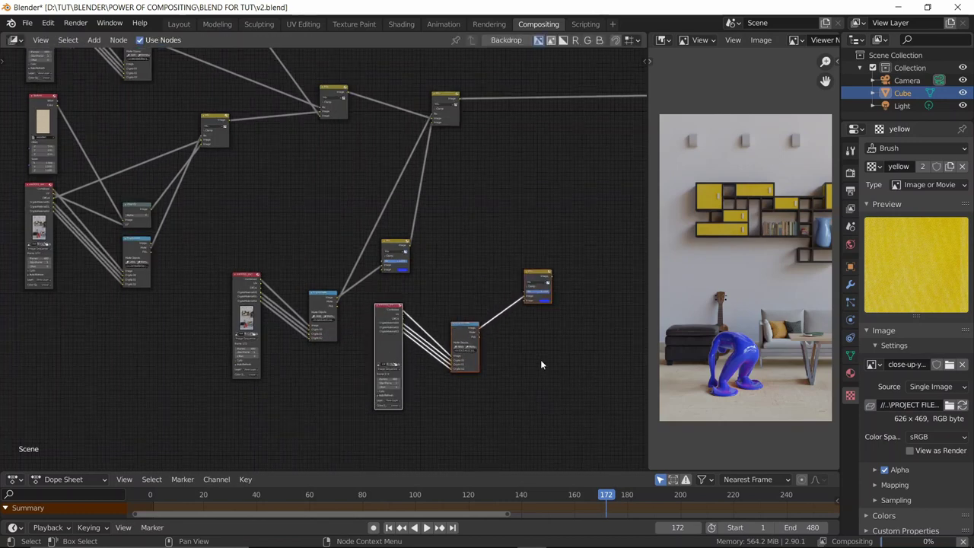
middle_click_drag(394, 285, 286, 209)
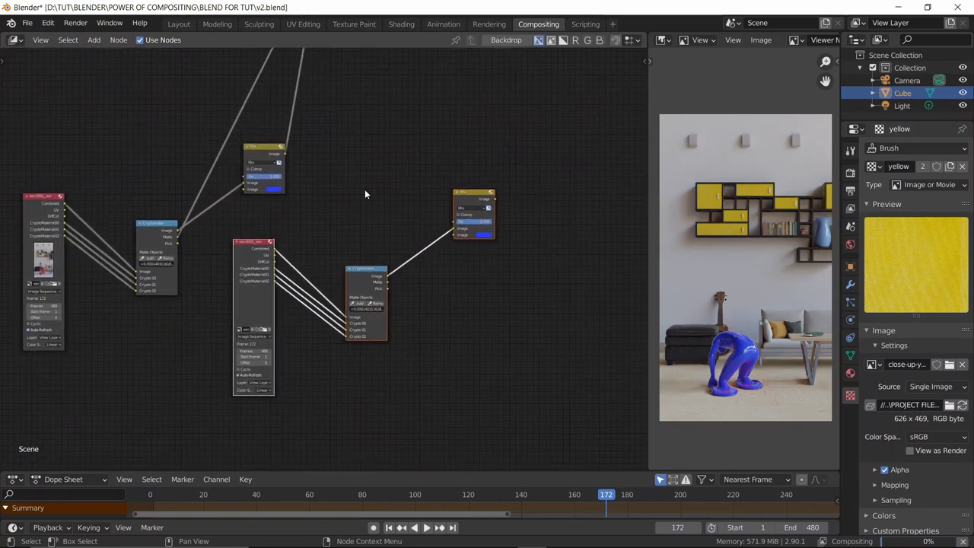
Step: Preview the new Cryptomatte ID colours and pick the vase as its matte object
left_click(364, 281, "ctrl+shift")
left_click(364, 281, "ctrl+shift")
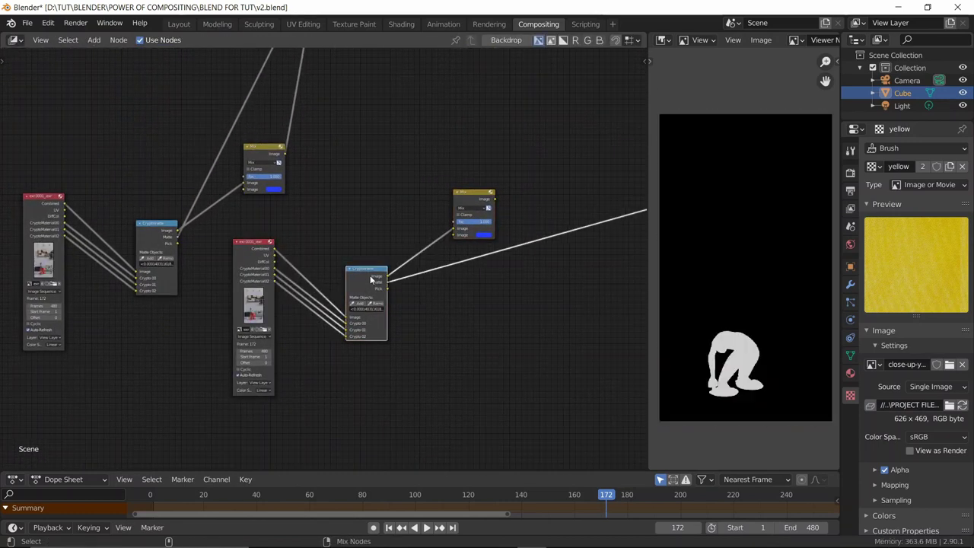
left_click(362, 293, "ctrl+shift")
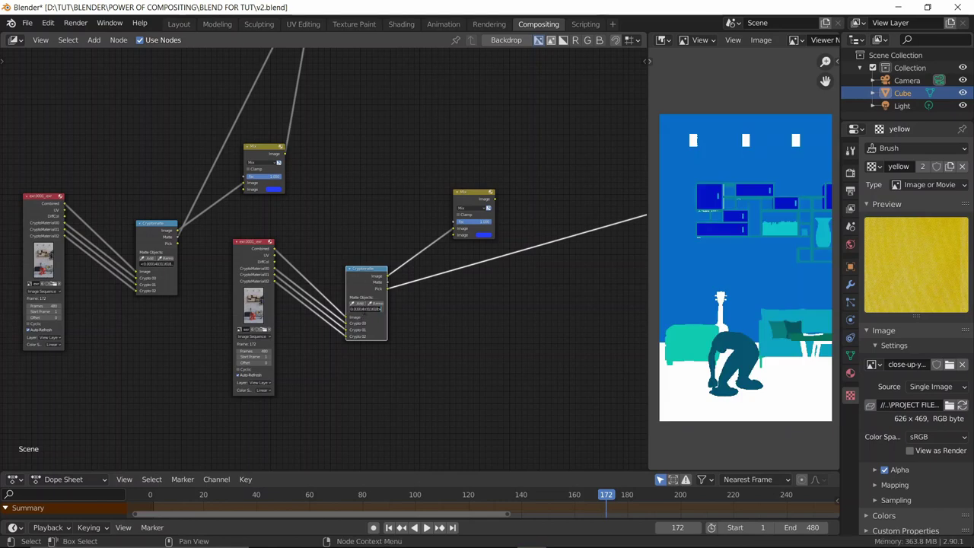
left_click(358, 303)
left_click(578, 285)
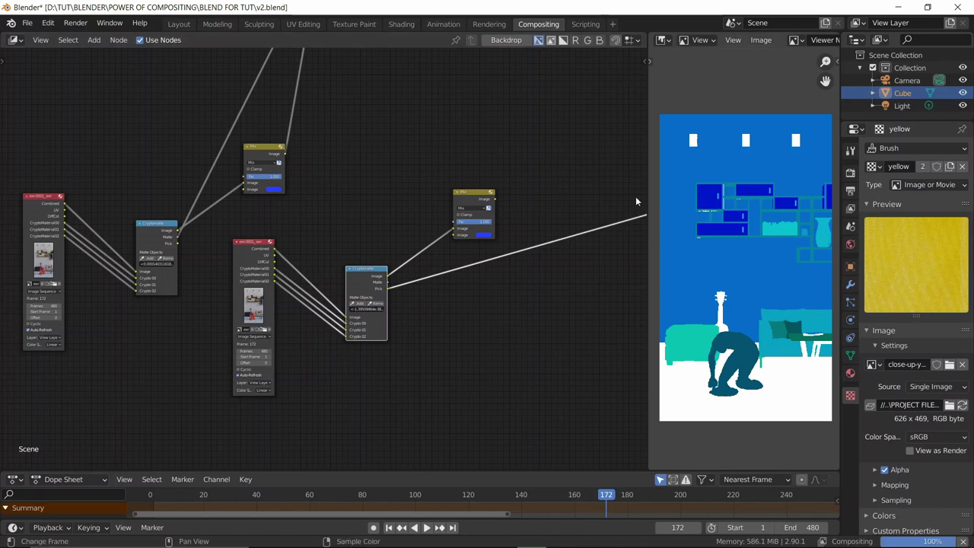
scroll(456, 170, "down", 1)
middle_click_drag(488, 220, 450, 261)
Step: Set the vase Mix node's colour to red
left_click(436, 272, "ctrl+shift")
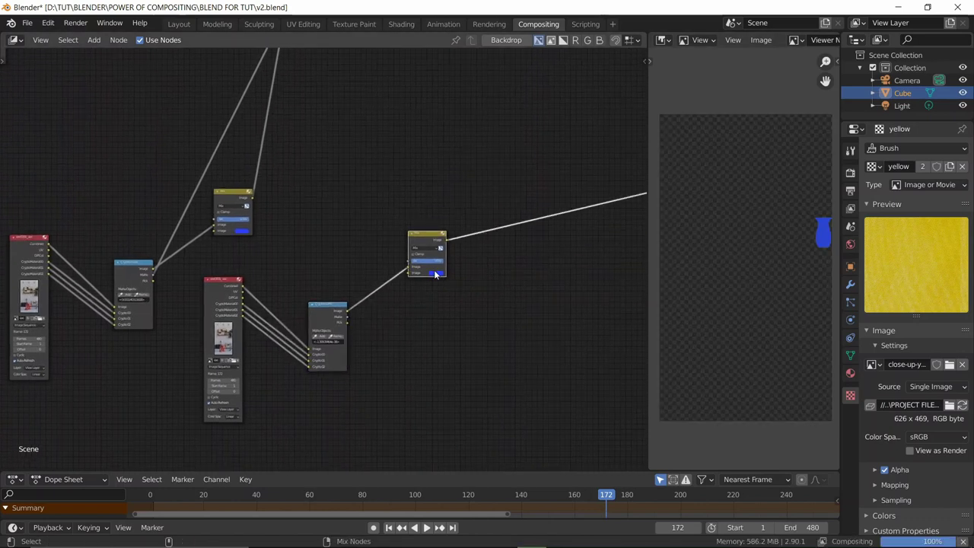
left_click(435, 272)
left_click(452, 232)
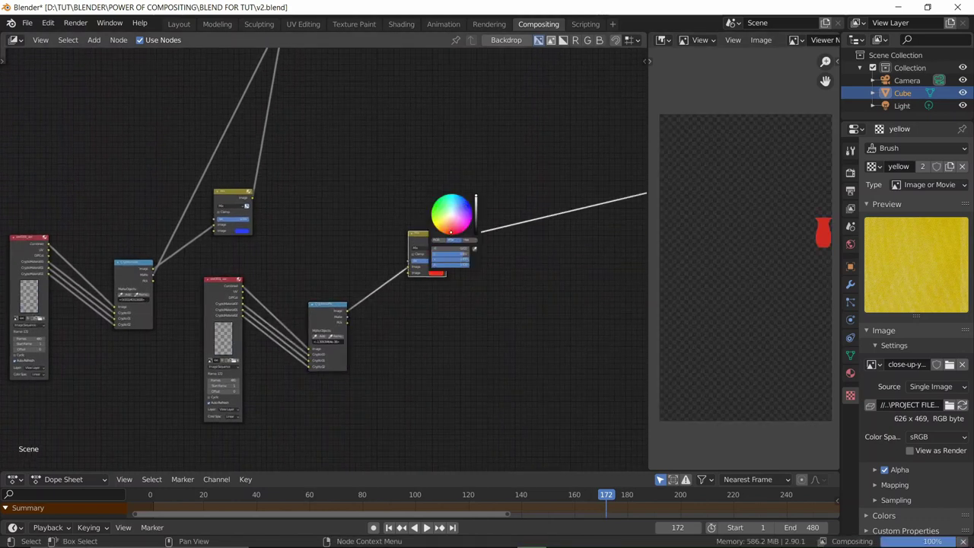
middle_click_drag(450, 146, 379, 305)
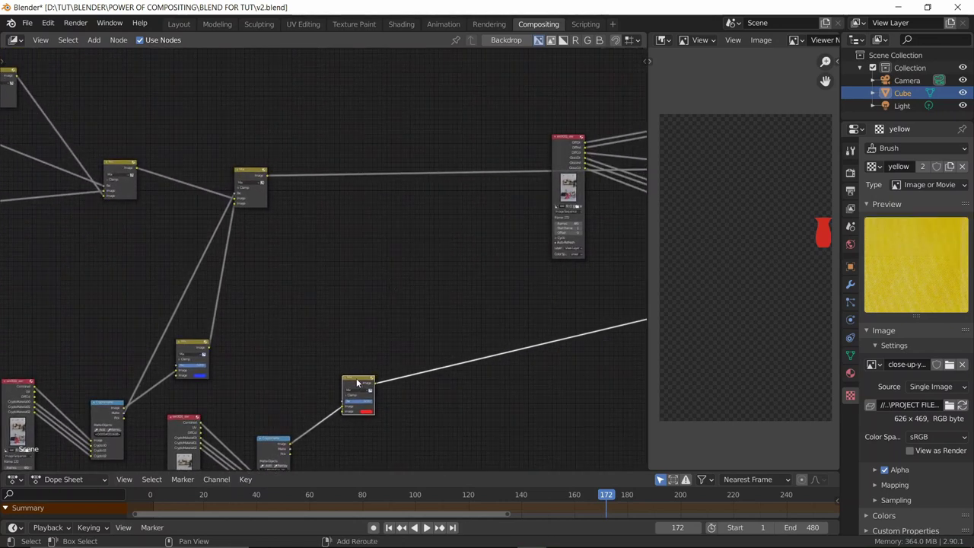
Step: Insert a Mix copy on the upper wire, feeding it the red mix and vase matte
key("shift+d")
left_click(409, 163)
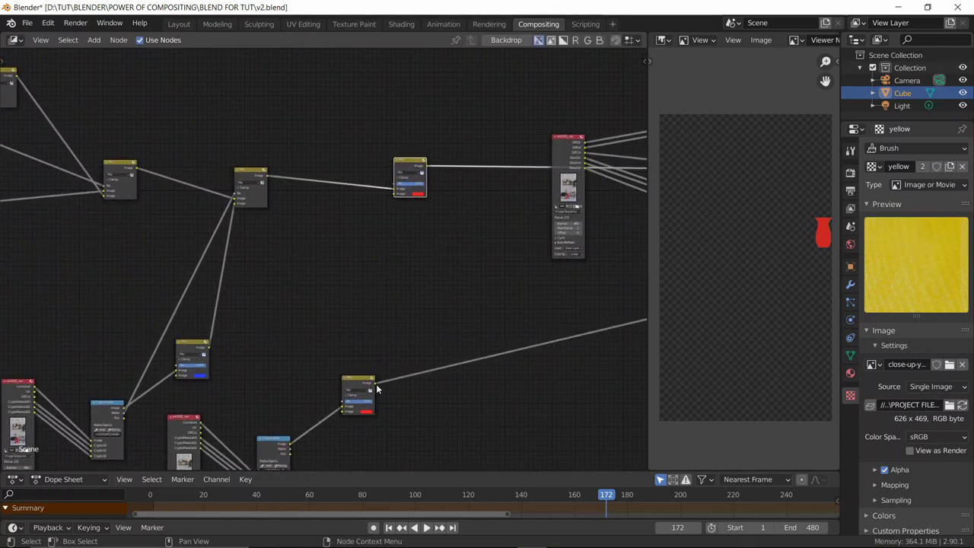
left_click_drag(376, 383, 395, 193)
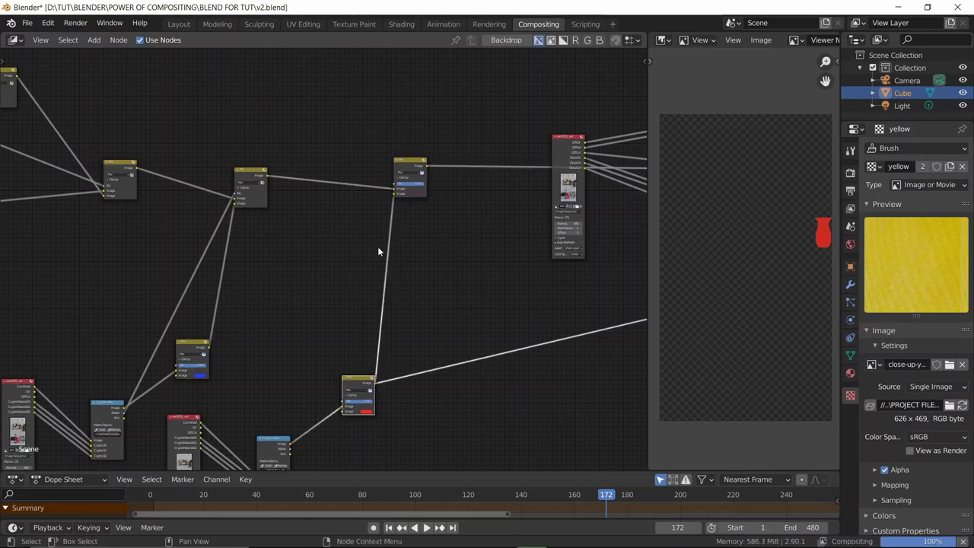
scroll(378, 233, "up", 1)
middle_click_drag(339, 298, 352, 236)
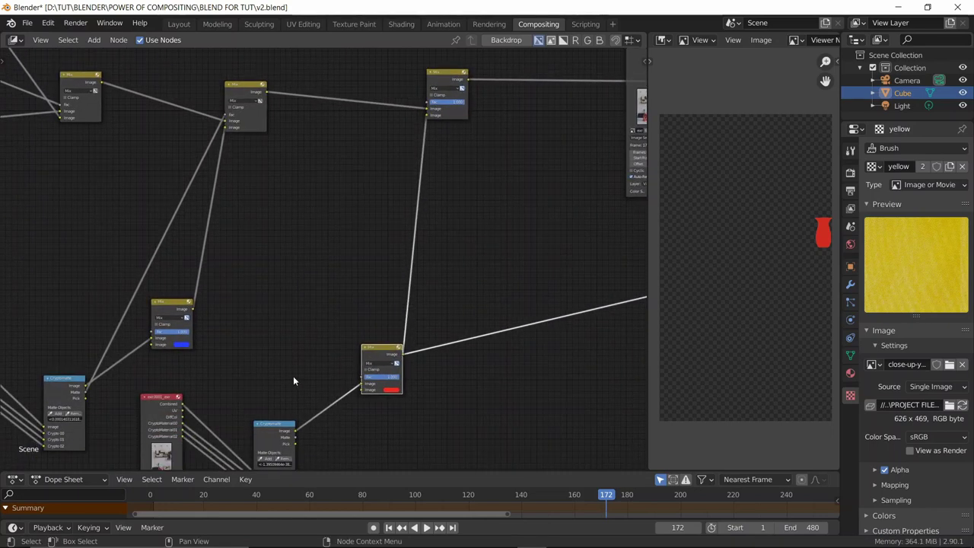
left_click_drag(296, 438, 431, 113)
scroll(496, 213, "down", 1)
scroll(483, 222, "down", 4)
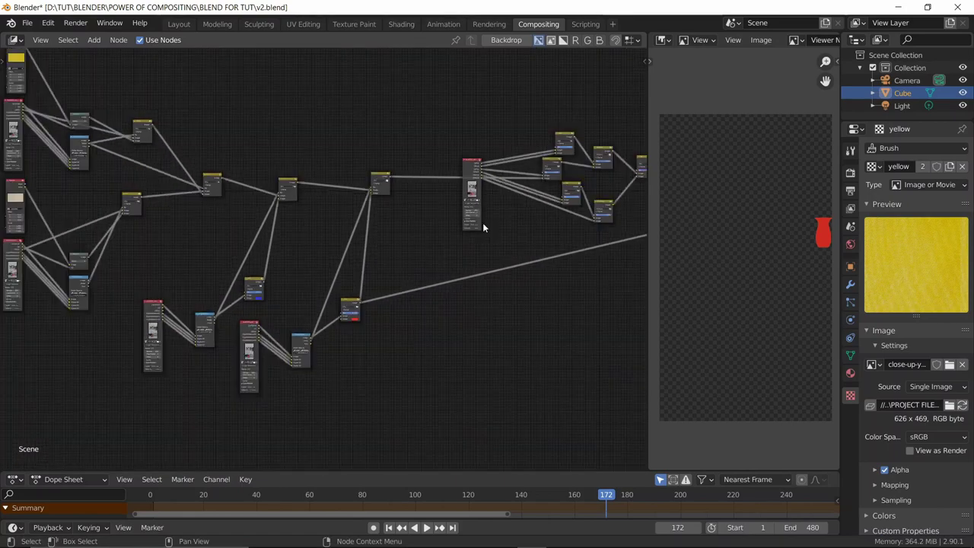
right_click_drag(499, 202, 466, 231, "ctrl+shift")
middle_click_drag(546, 227, 397, 331, "ctrl")
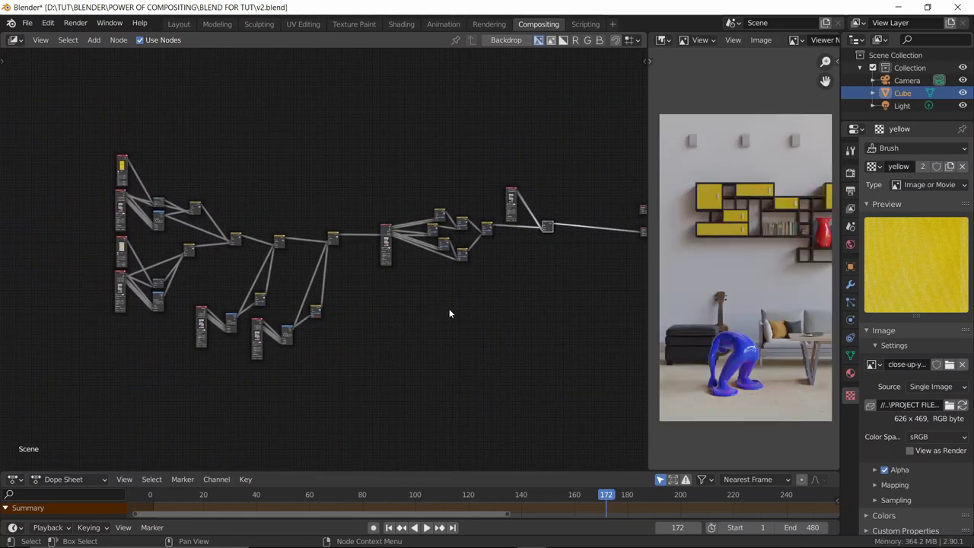
Step: Shift the left group of compositing nodes further left and save
middle_click_drag(449, 314, 438, 319)
key("ctrl+s")
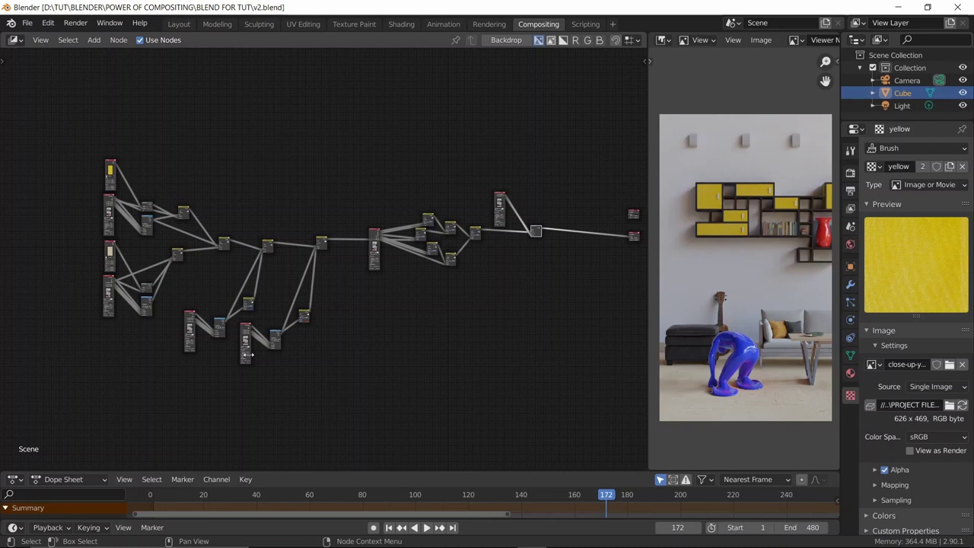
middle_click_drag(248, 354, 309, 318)
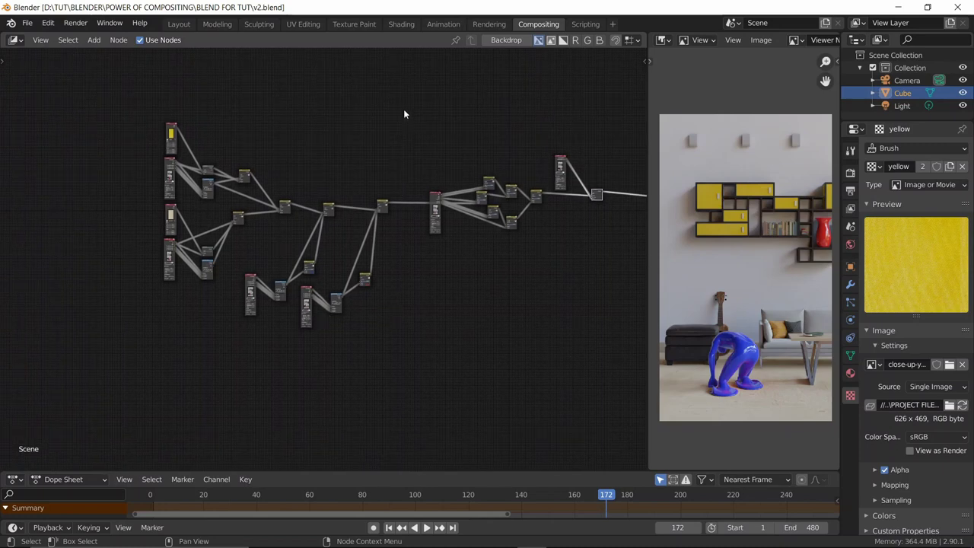
left_click_drag(408, 87, 146, 387)
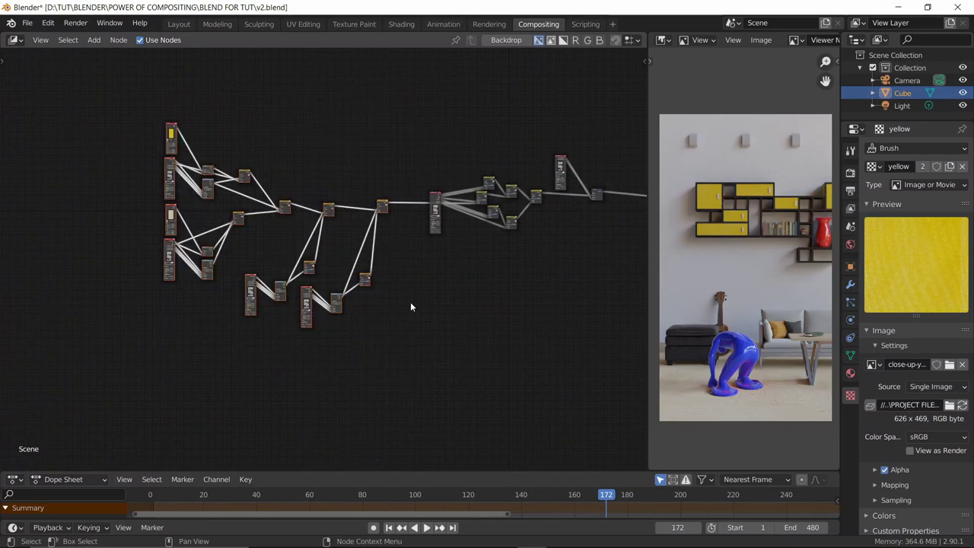
key("g")
left_click(368, 311)
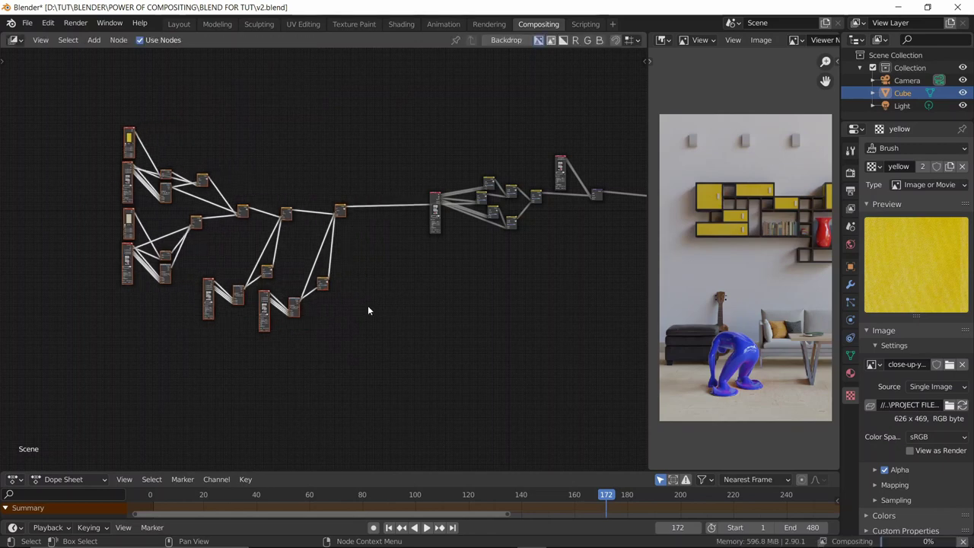
key("ctrl+s")
Step: Reposition the final Mix node and its reroute neatly, then save as v2.blend
left_click(368, 308)
middle_click_drag(408, 312, 296, 353)
left_click_drag(457, 138, 523, 233)
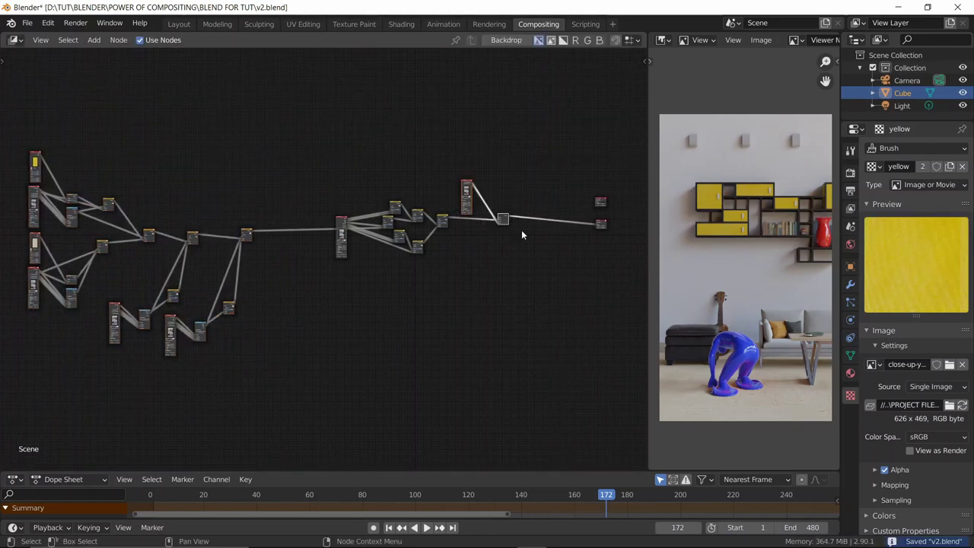
key("g")
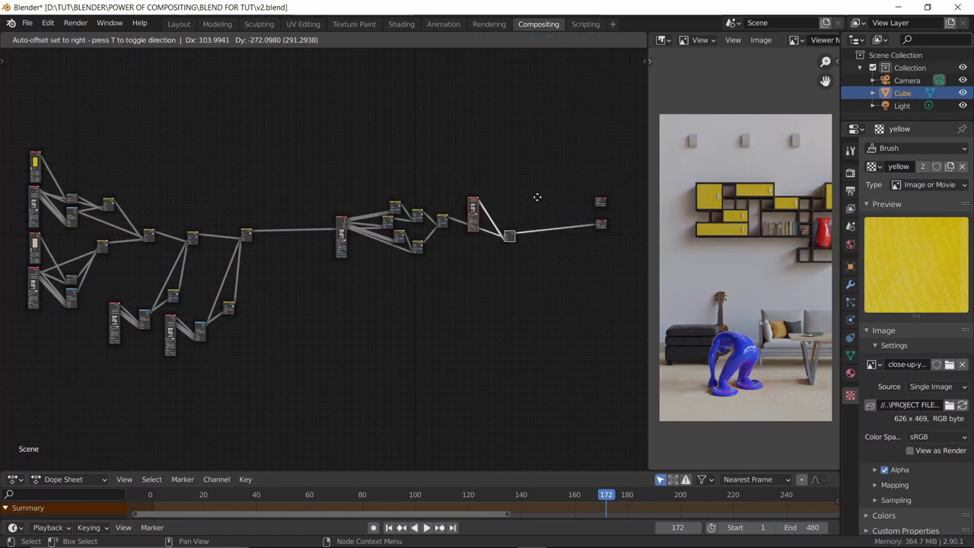
left_click(542, 200)
left_click(409, 284)
scroll(223, 326, "up", 3)
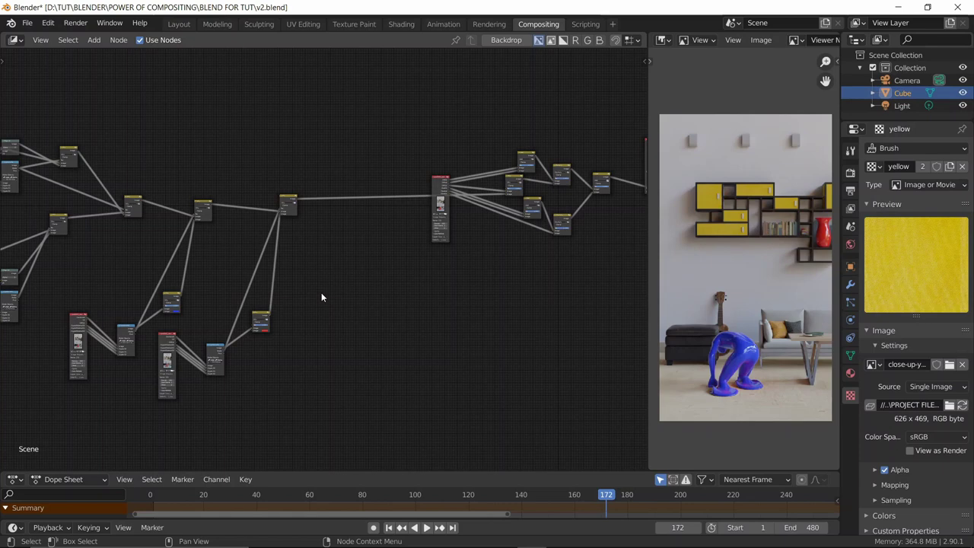
key("ctrl+s")
scroll(321, 294, "up", 2)
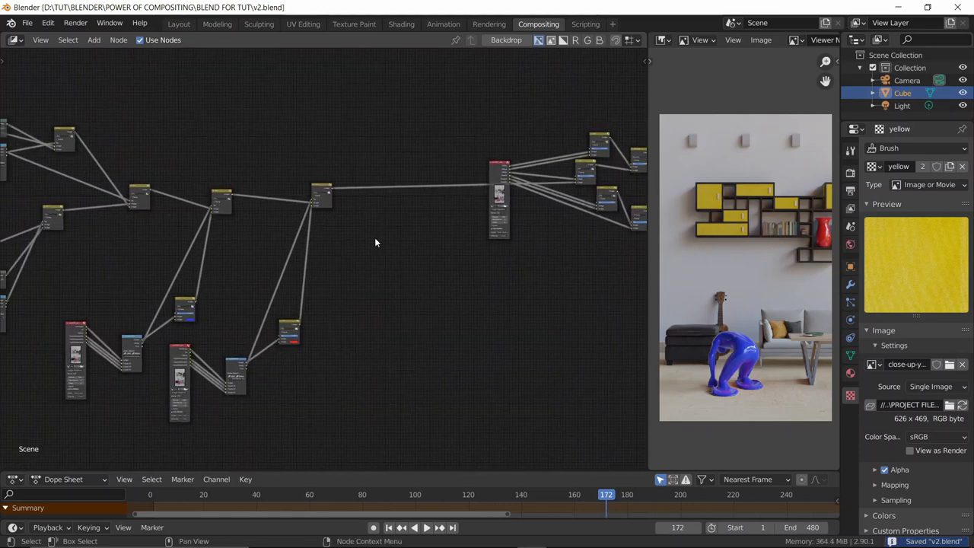
scroll(375, 242, "up", 1)
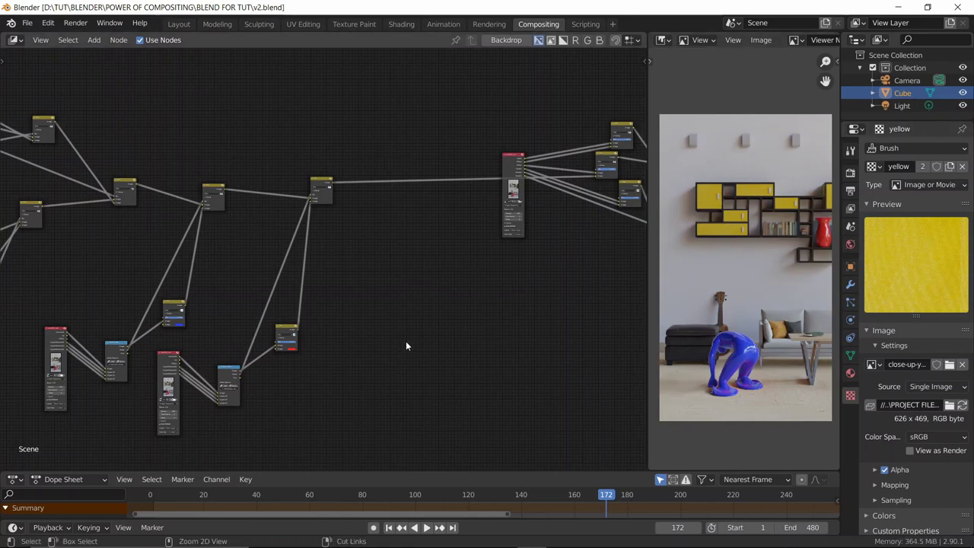
key("ctrl+s")
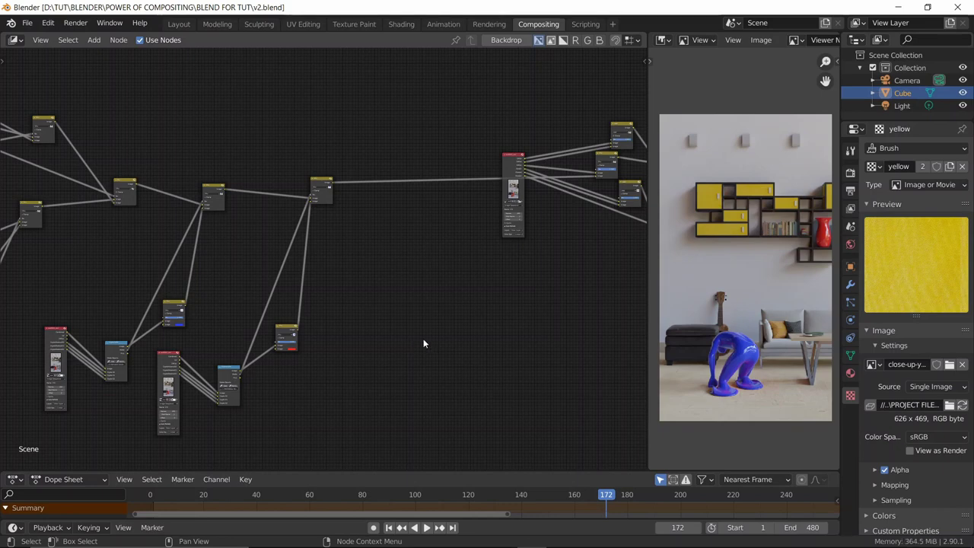
Step: Scrub the timeline to frame 249, back to 176, then play to frame 186
left_click(810, 496)
scroll(449, 335, "down", 1)
scroll(449, 341, "down", 1)
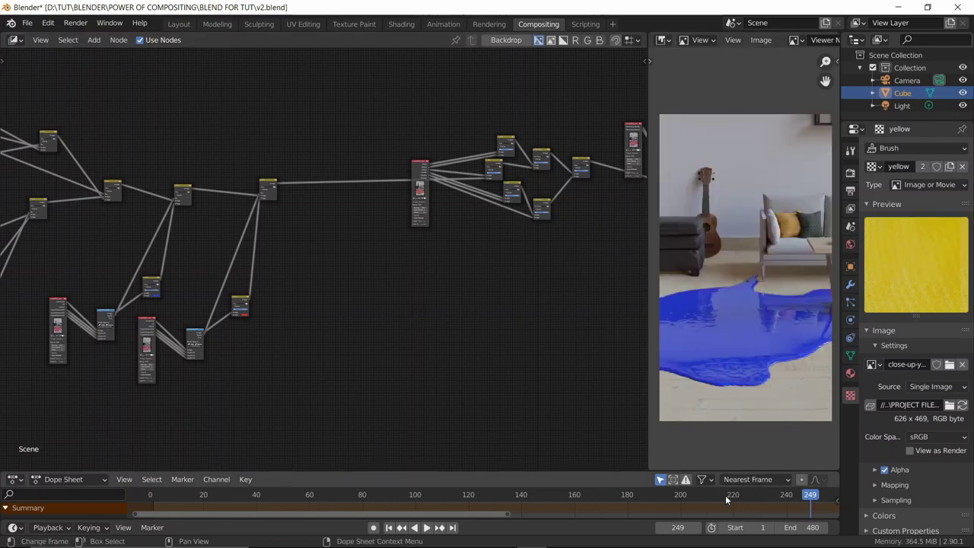
left_click(618, 496)
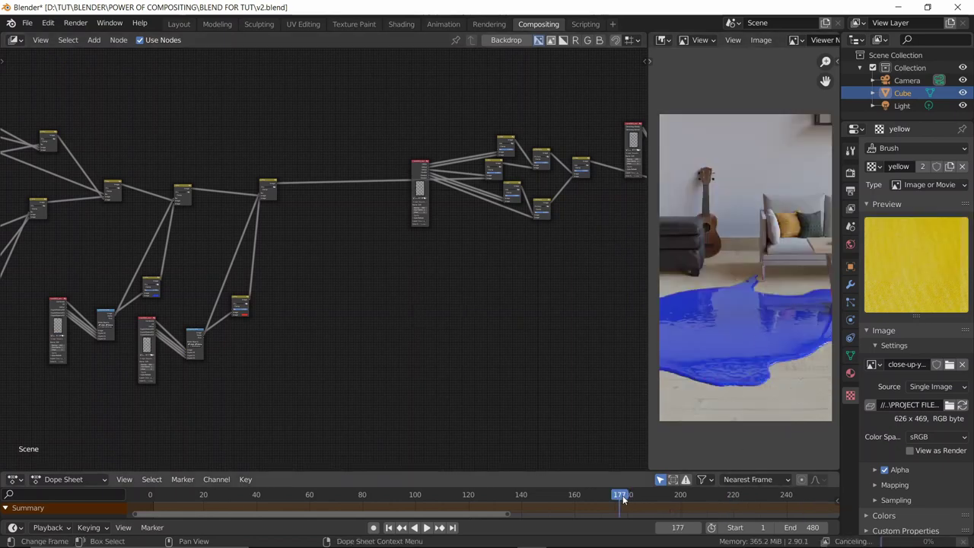
key("space")
key("space")
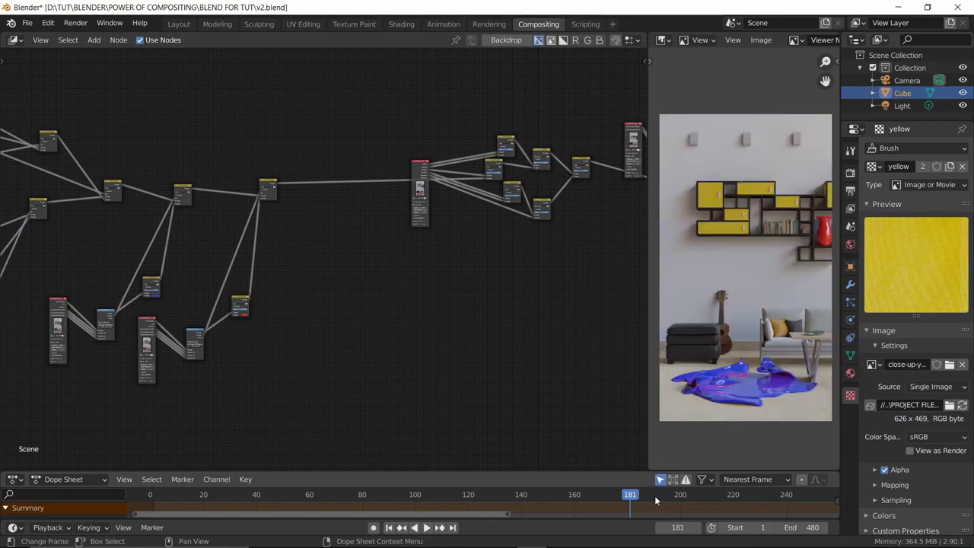
key("Right")
key("Right")
key("Right")
key("Right")
key("Right")
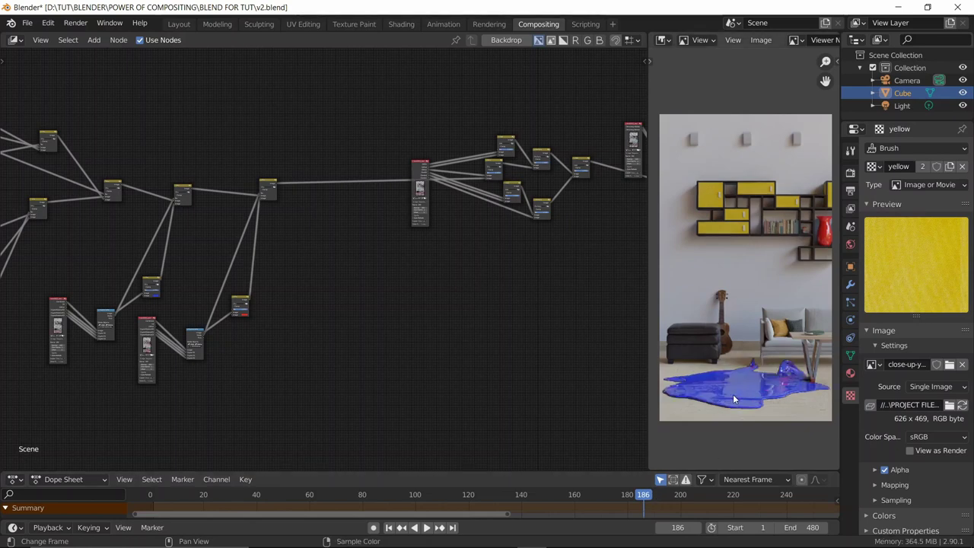
Step: Zoom and pan the preview to inspect the blue puddle and red vase
scroll(733, 395, "up", 1)
middle_click_drag(733, 394, 788, 398)
scroll(729, 308, "up", 2)
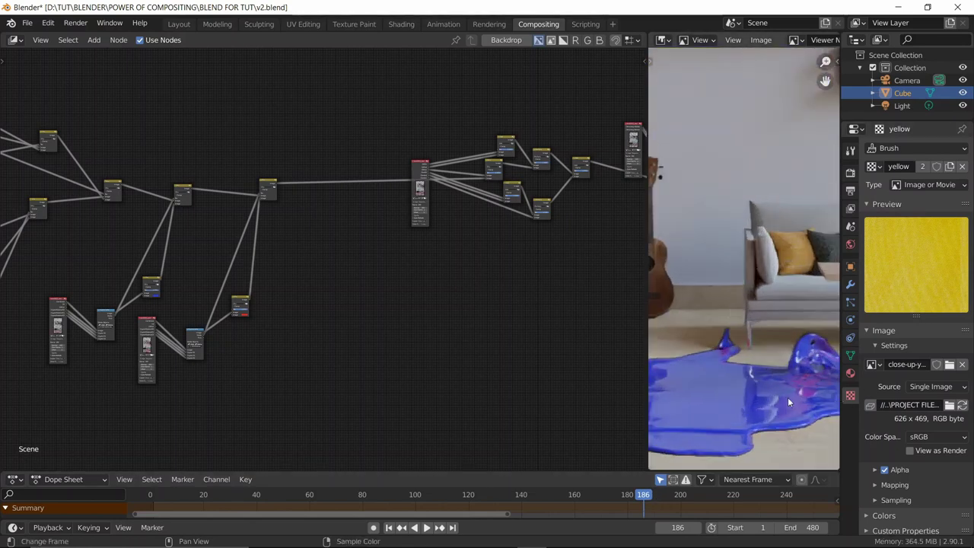
scroll(788, 398, "down", 2)
scroll(755, 333, "up", 1)
scroll(754, 332, "down", 3)
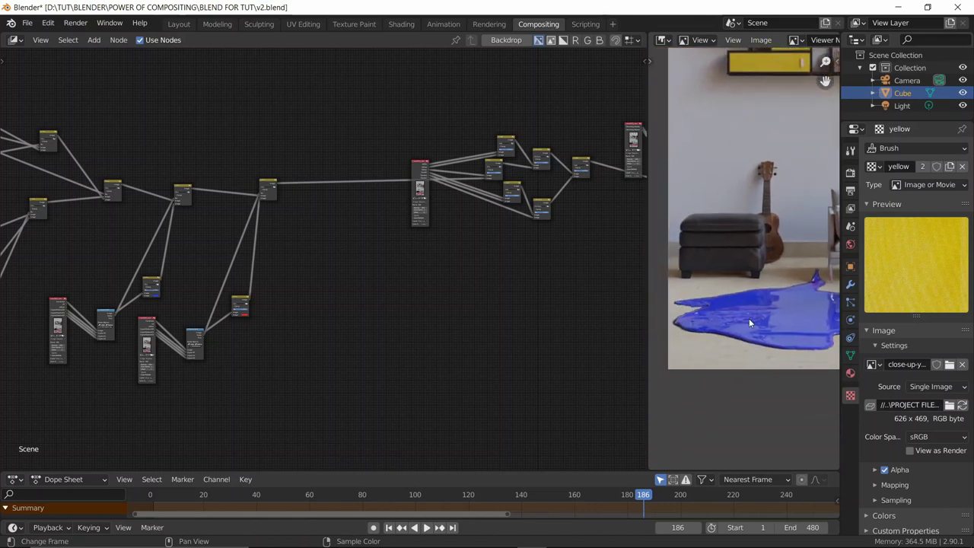
scroll(749, 318, "up", 6)
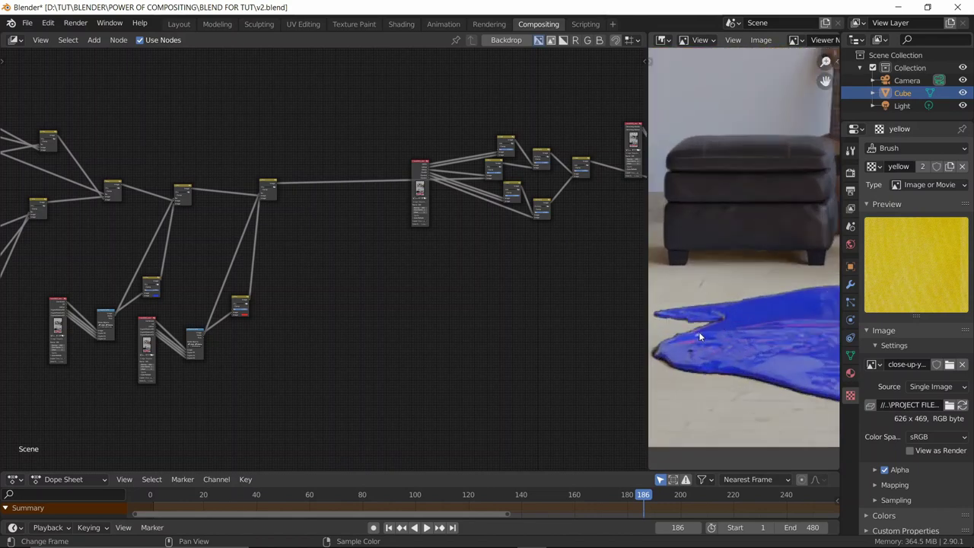
scroll(698, 332, "down", 3)
scroll(749, 318, "down", 4)
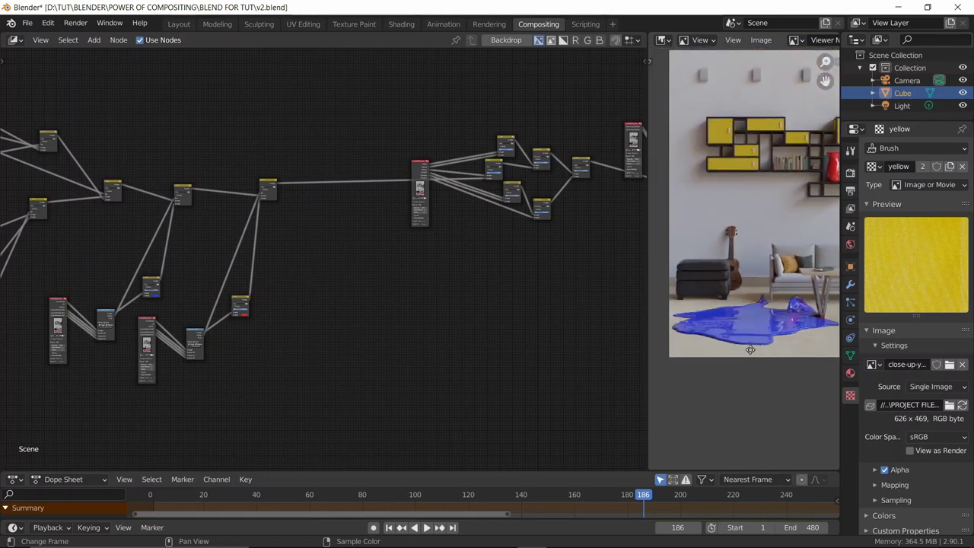
scroll(227, 322, "up", 4)
scroll(259, 226, "up", 3)
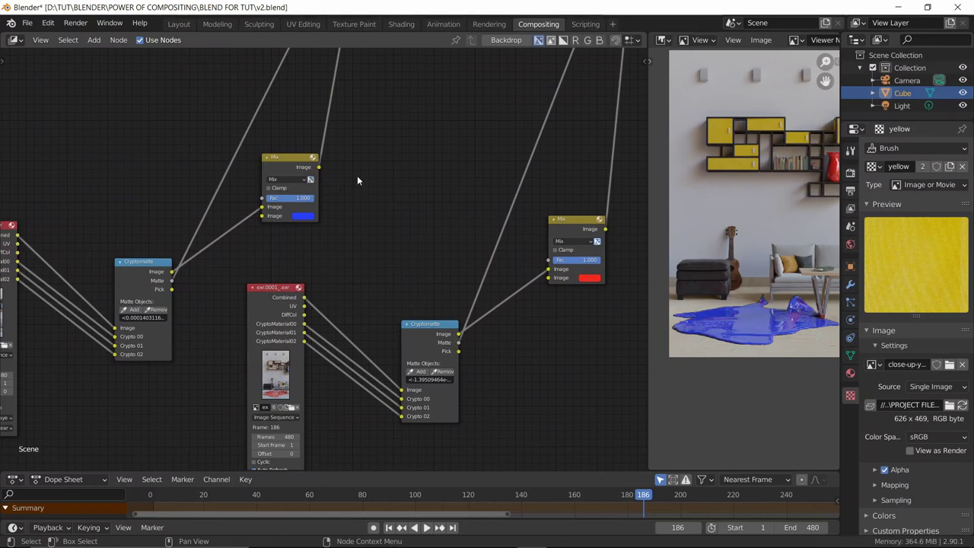
Step: Preview the Cryptomatte node's matte and pick-colour outputs in the viewer
scroll(413, 168, "down", 1)
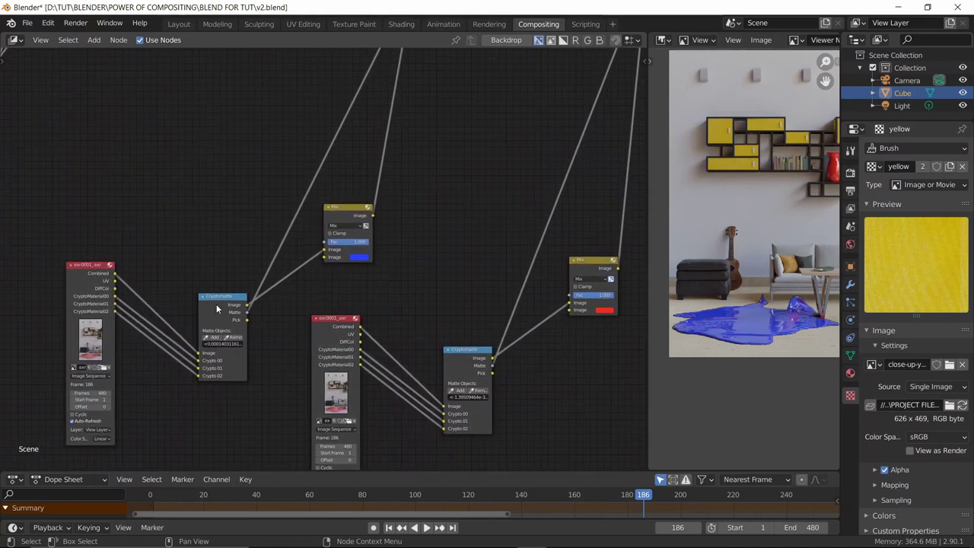
left_click_drag(216, 304, 213, 284)
left_click(213, 284, "ctrl+shift")
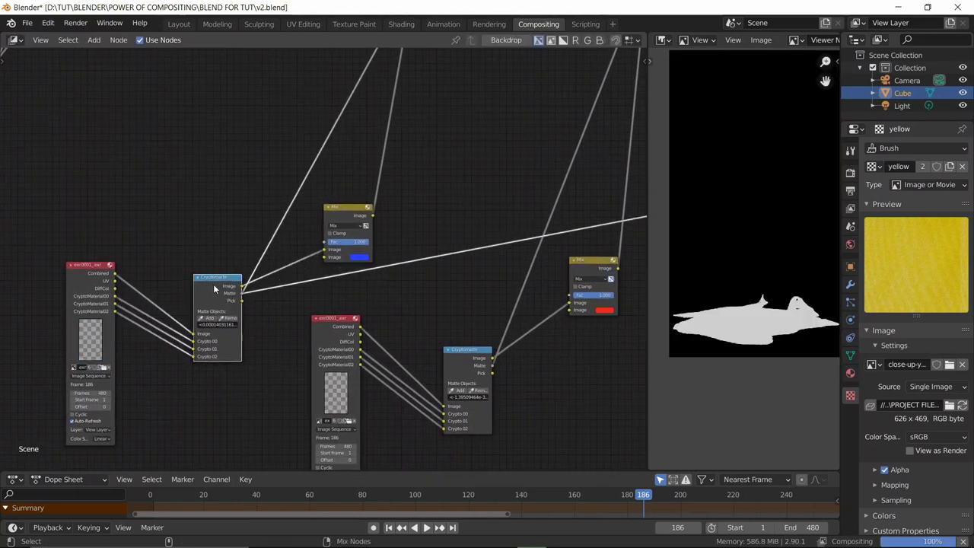
left_click(214, 284, "ctrl+shift")
left_click(213, 283, "ctrl+shift")
left_click(214, 290, "ctrl+shift")
scroll(274, 185, "down", 1)
Step: Bring the Mix nodes into view and show the full room render in the preview
middle_click_drag(274, 185, 254, 296)
scroll(305, 251, "down", 1)
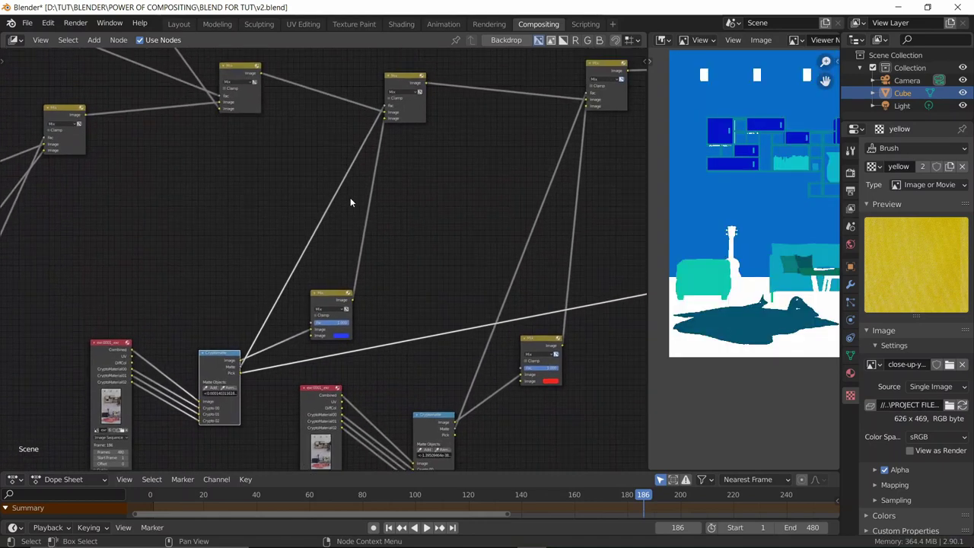
scroll(196, 251, "right", 10, "ctrl")
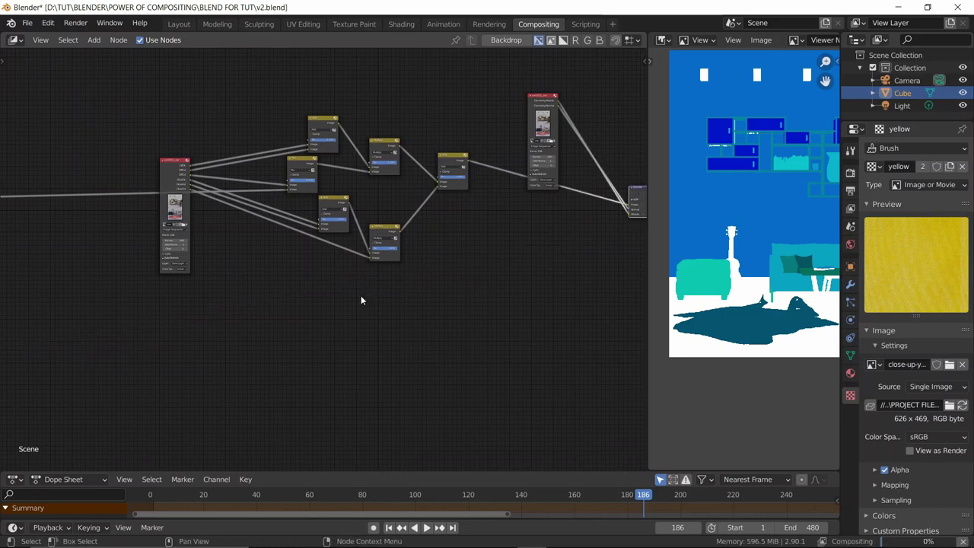
middle_click_drag(361, 298, 451, 248)
middle_click_drag(141, 263, 330, 213)
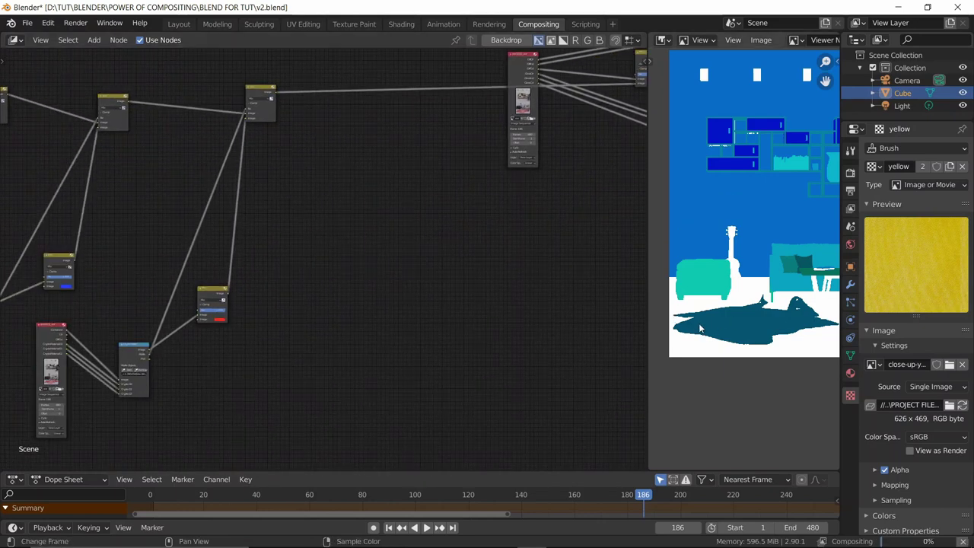
left_click(217, 300, "ctrl+shift")
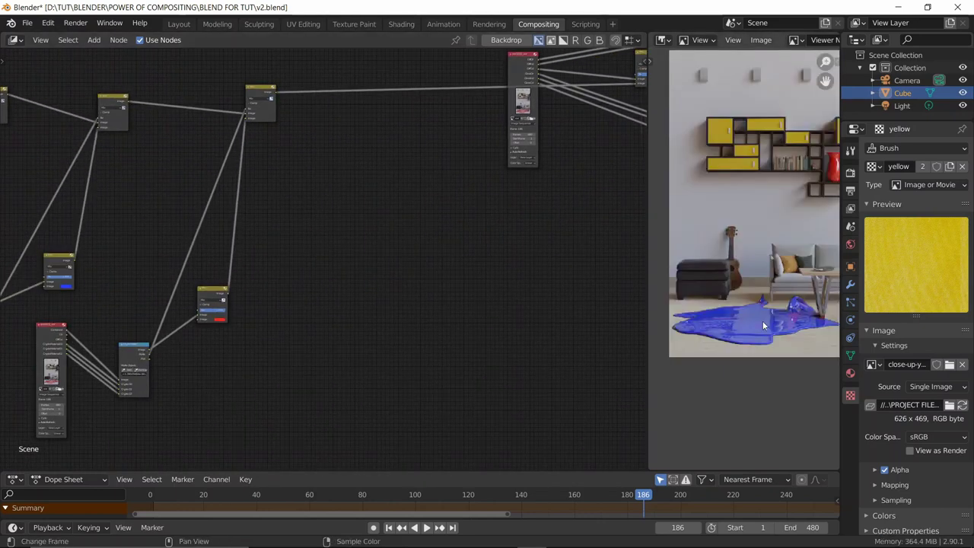
Step: Zoom the preview in on the blue puddle, then pan the node tree to the Mix nodes
scroll(747, 332, "up", 3)
middle_click_drag(732, 338, 729, 238)
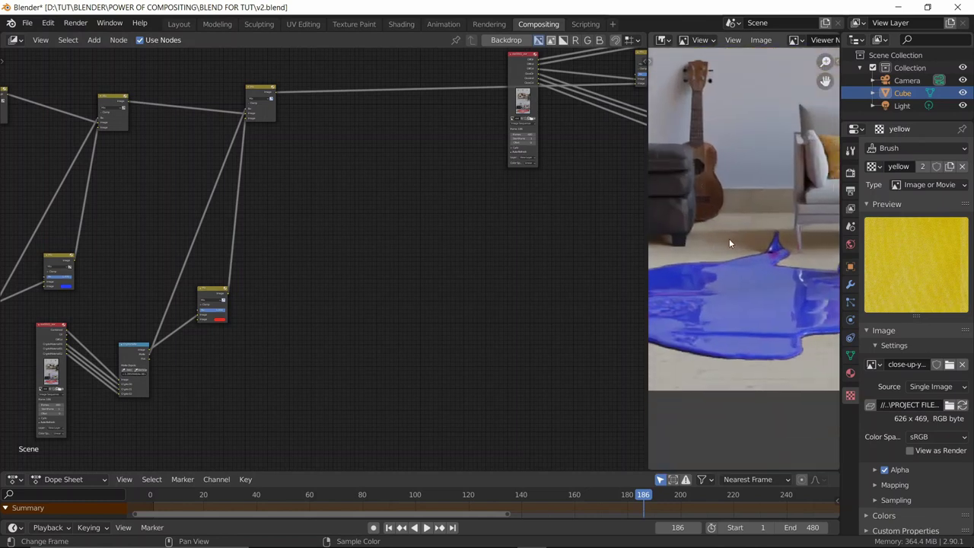
scroll(785, 309, "up", 4)
scroll(729, 268, "down", 5)
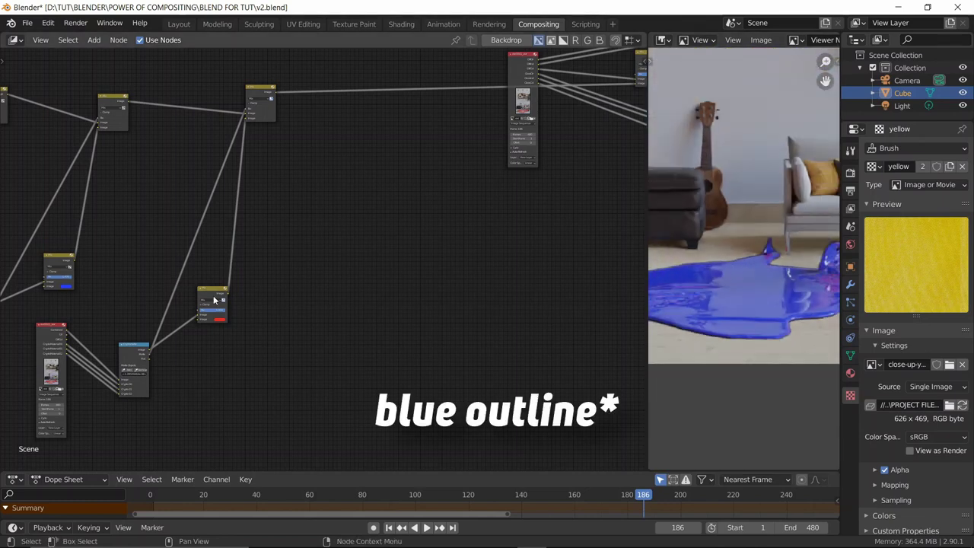
middle_click_drag(122, 228, 316, 218)
scroll(316, 220, "up", 3)
middle_click_drag(339, 117, 318, 244)
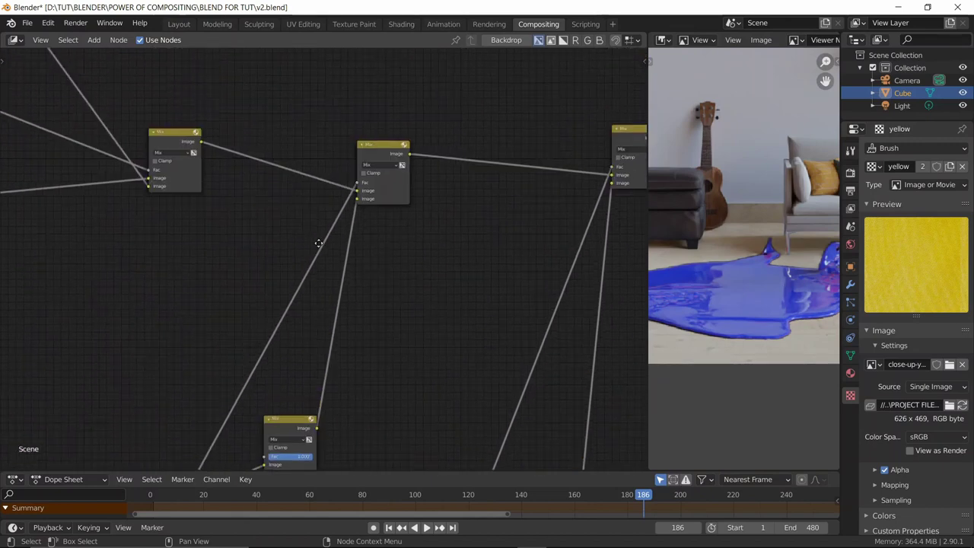
Step: Toggle the Alpha option on the Mix node fed by the Cryptomatte matte
middle_click_drag(395, 194, 305, 218)
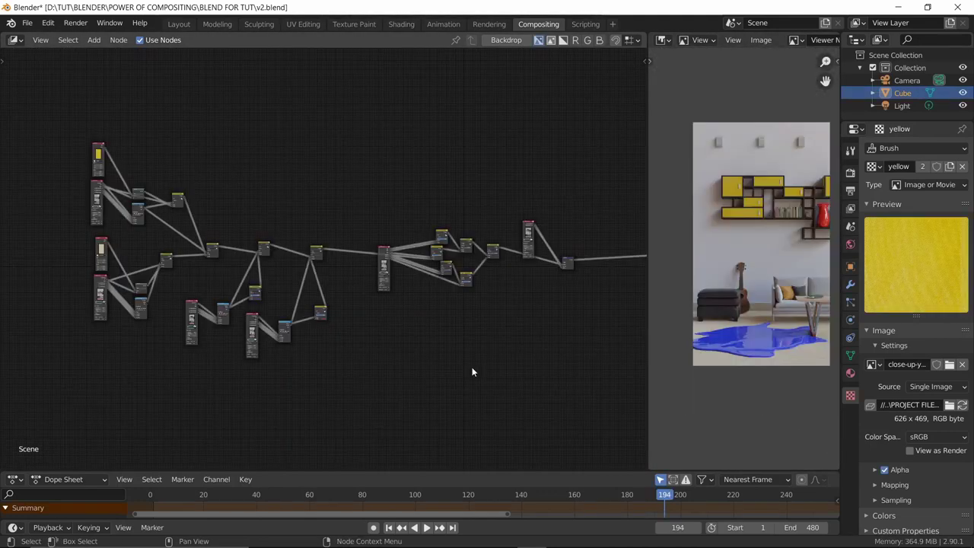
scroll(132, 334, "up", 1)
middle_click_drag(132, 333, 293, 289)
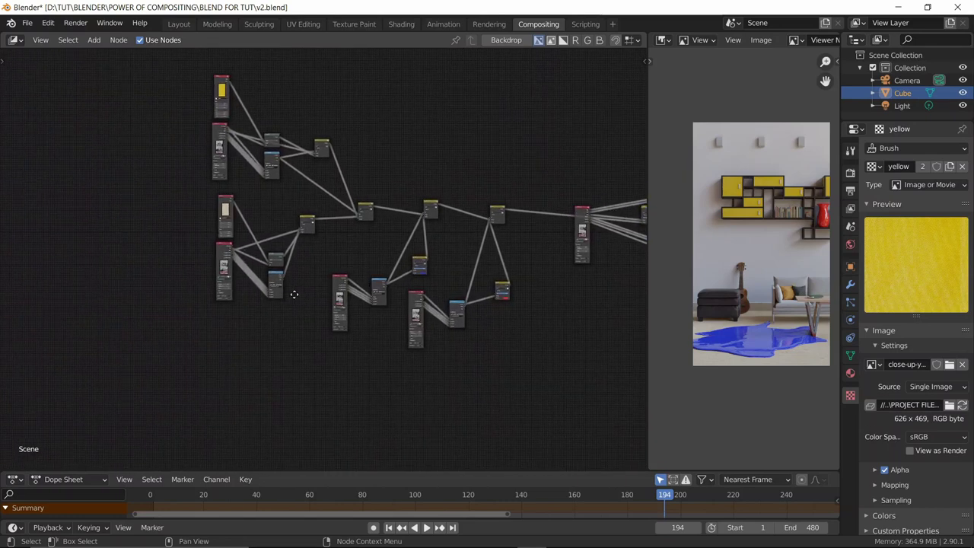
scroll(170, 236, "up", 1)
scroll(171, 236, "up", 1)
middle_click_drag(388, 232, 311, 253)
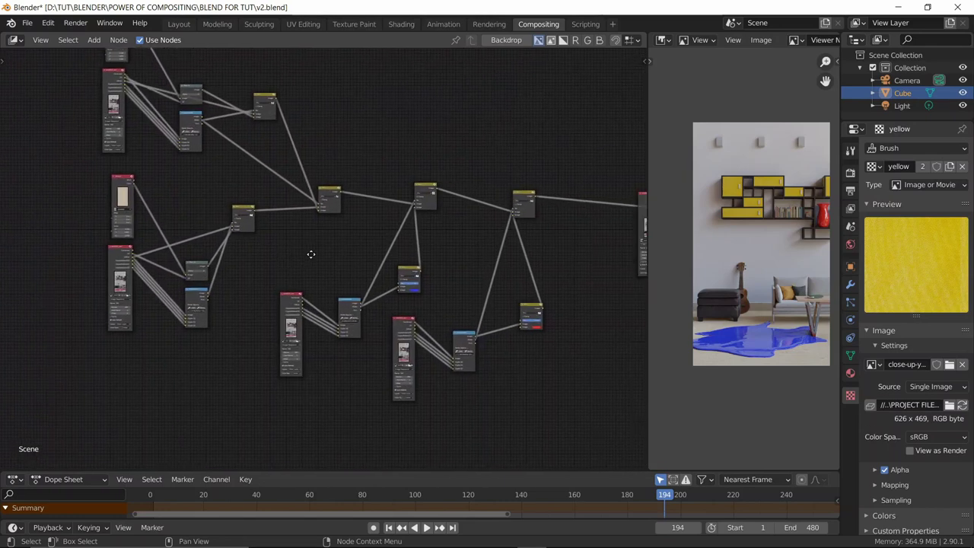
middle_click_drag(126, 195, 175, 277)
middle_click_drag(169, 356, 217, 158)
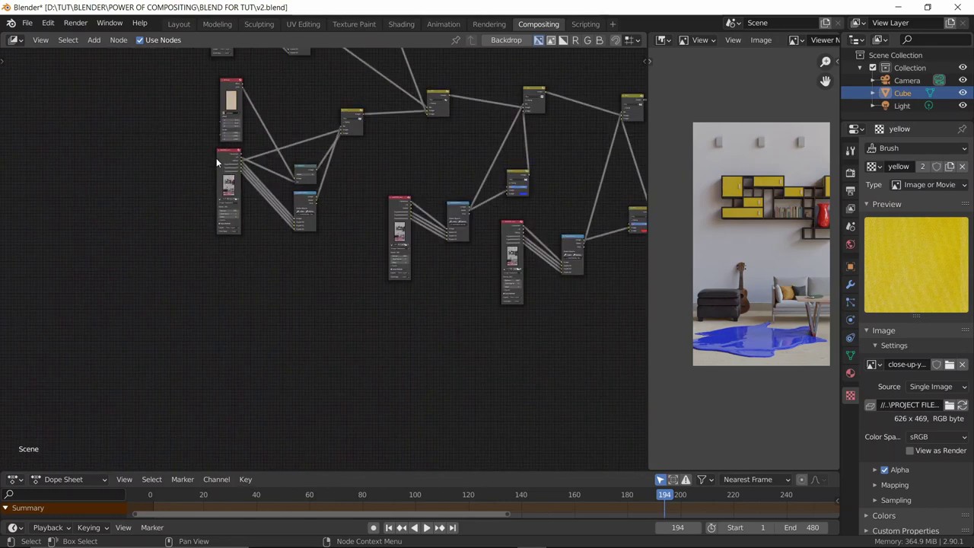
scroll(366, 113, "up", 3)
scroll(372, 224, "up", 3)
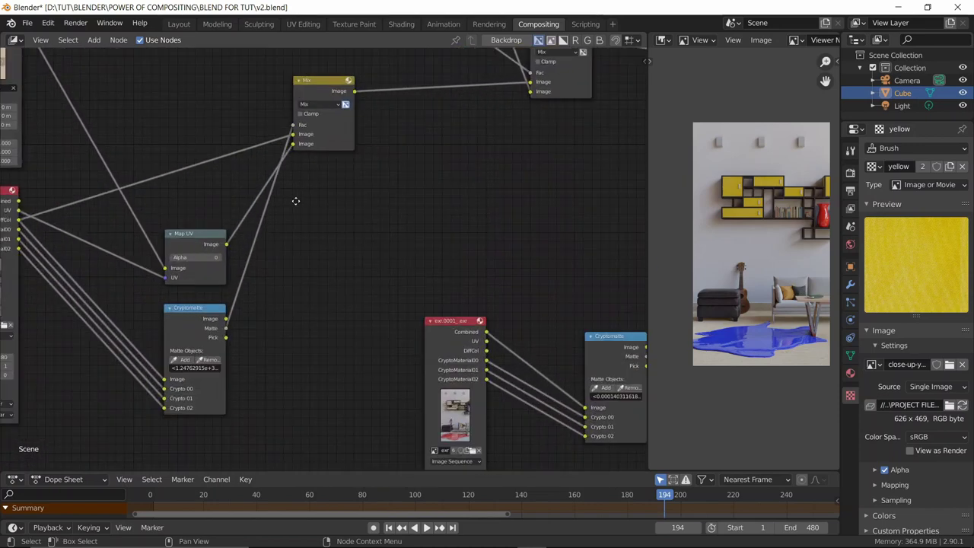
left_click(346, 173)
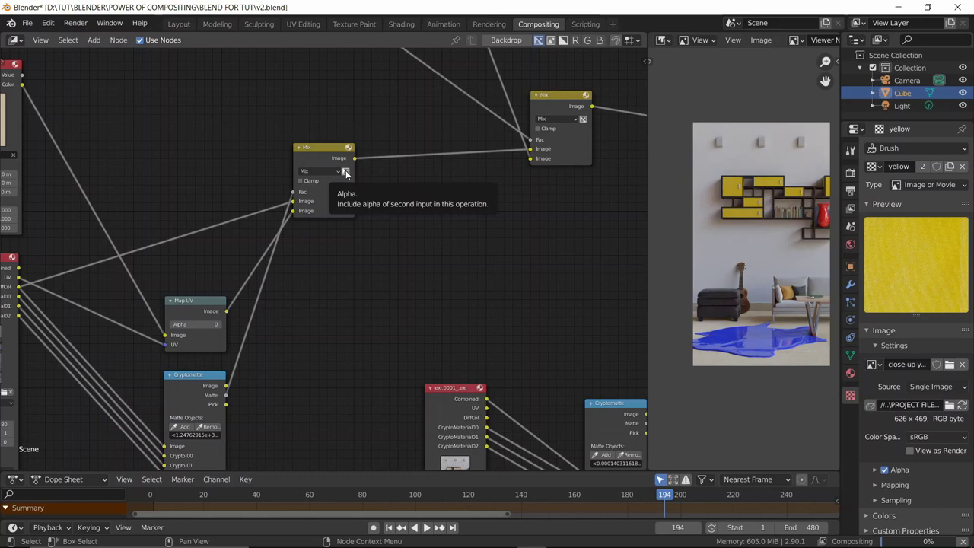
left_click(345, 173)
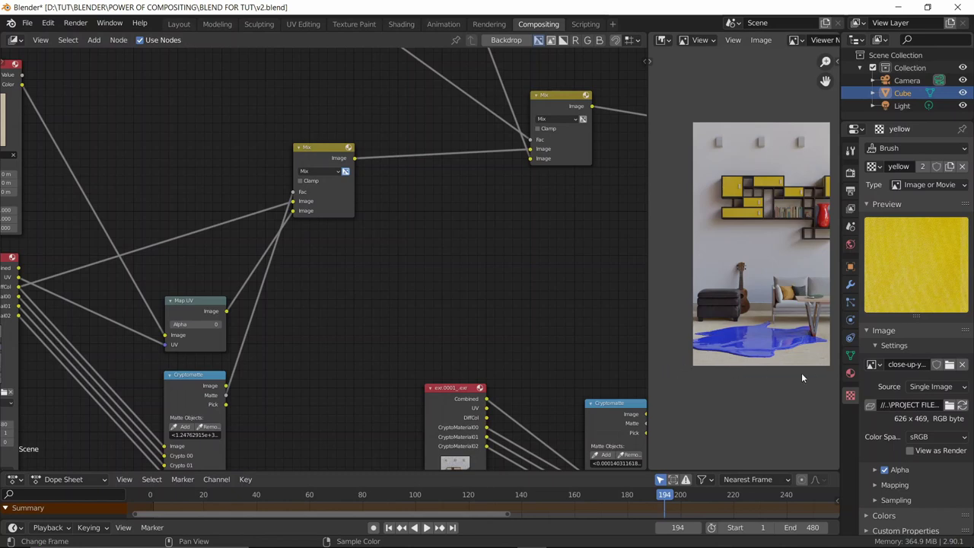
Step: Save v2.blend and recentre the whole node graph
scroll(431, 207, "down", 5)
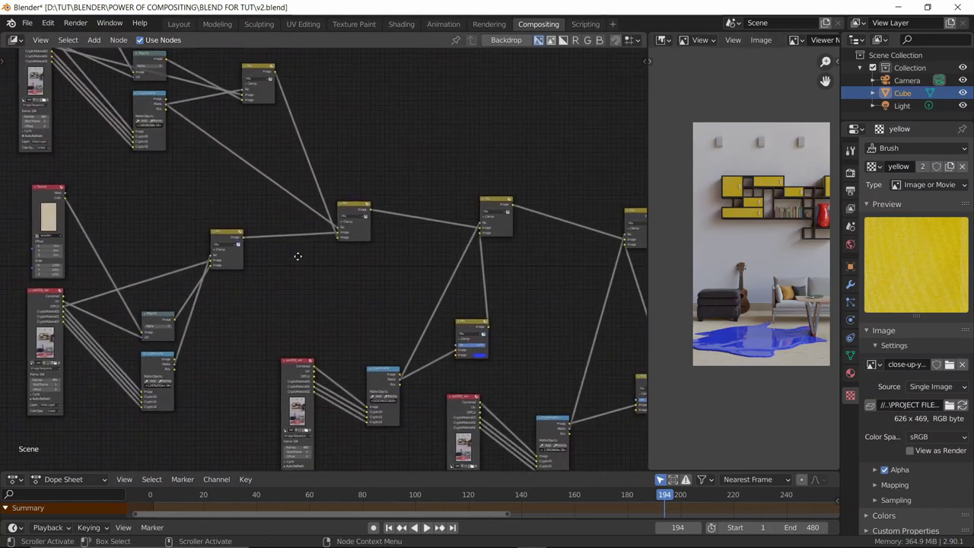
middle_click_drag(210, 127, 224, 176)
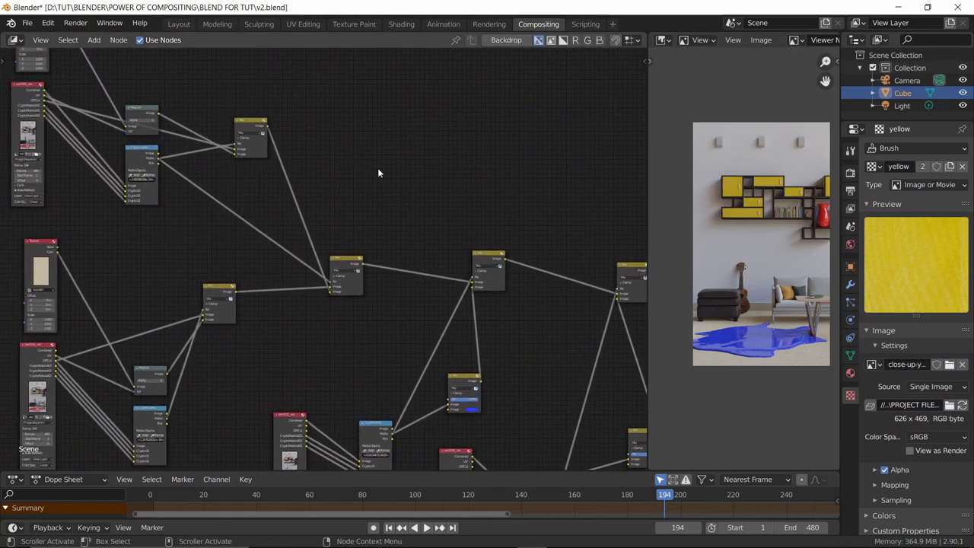
key("ctrl+s")
scroll(377, 173, "down", 2)
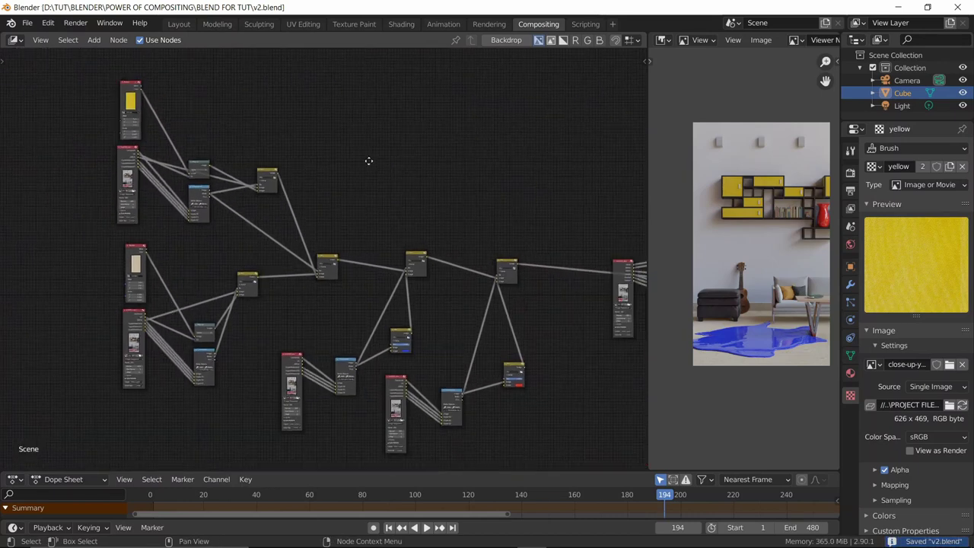
middle_click_drag(368, 163, 352, 133)
scroll(352, 133, "right", 5, "ctrl")
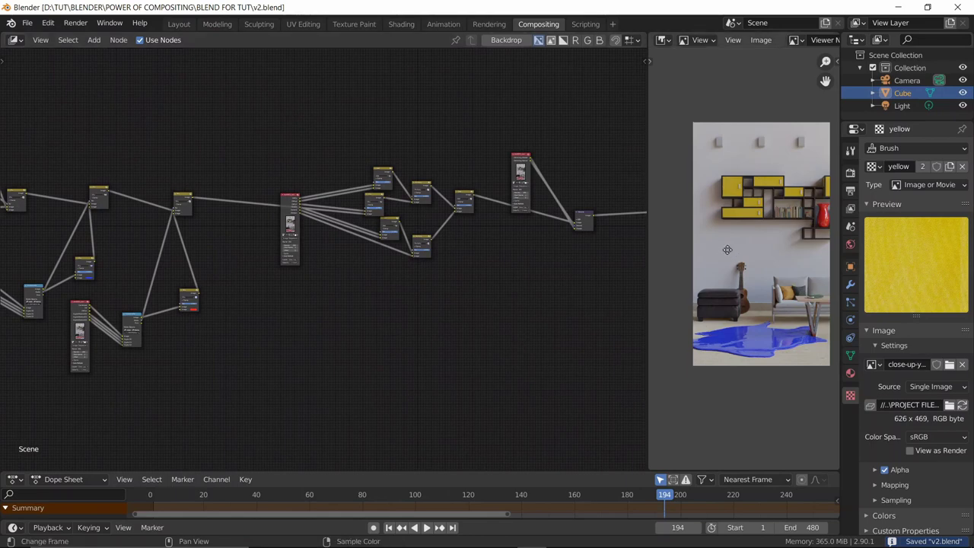
scroll(737, 333, "up", 2)
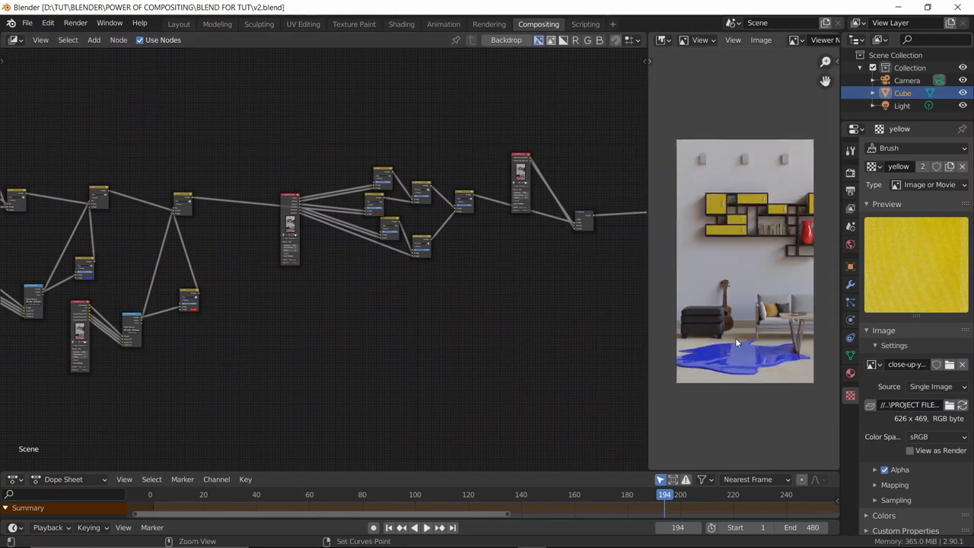
key("ctrl+space")
scroll(515, 347, "up", 2)
scroll(487, 326, "up", 3)
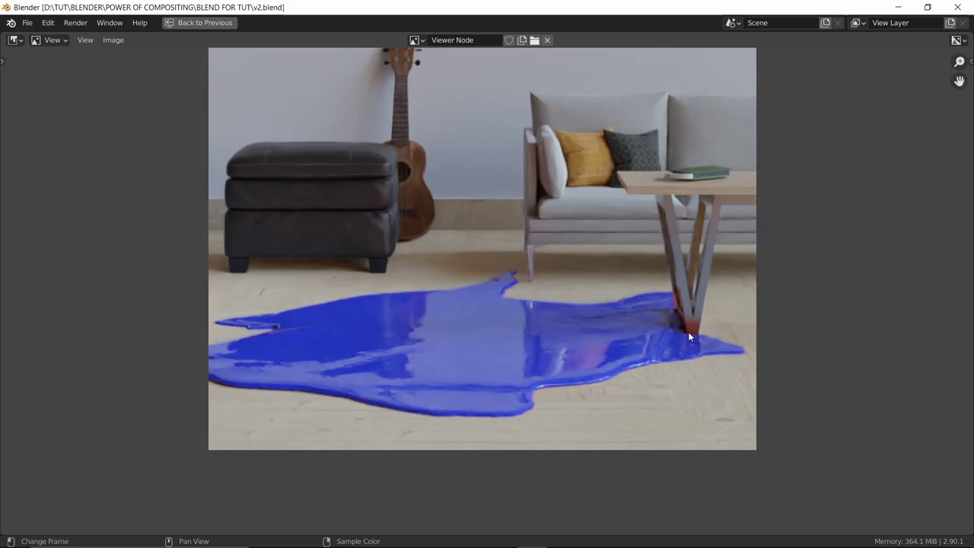
key("ctrl+space")
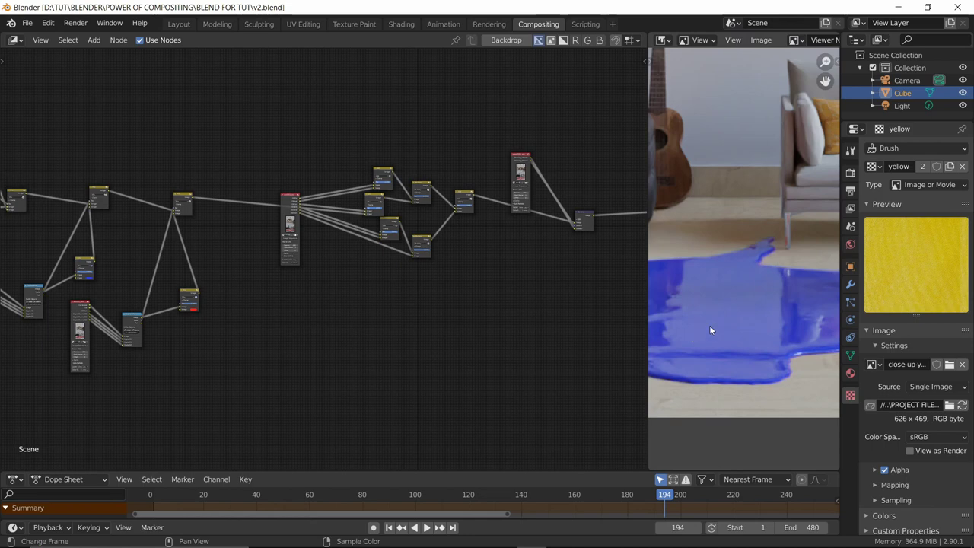
scroll(735, 221, "down", 4)
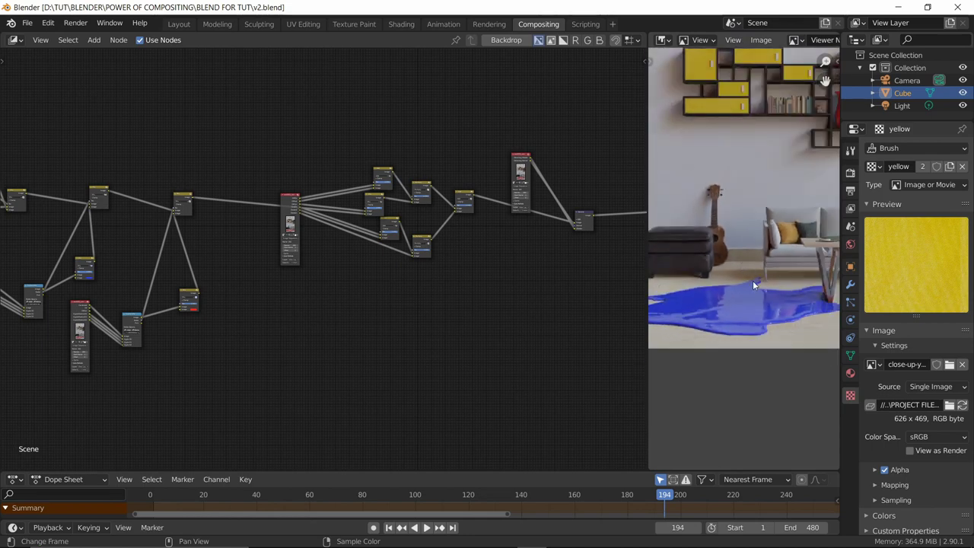
middle_click_drag(753, 280, 753, 351)
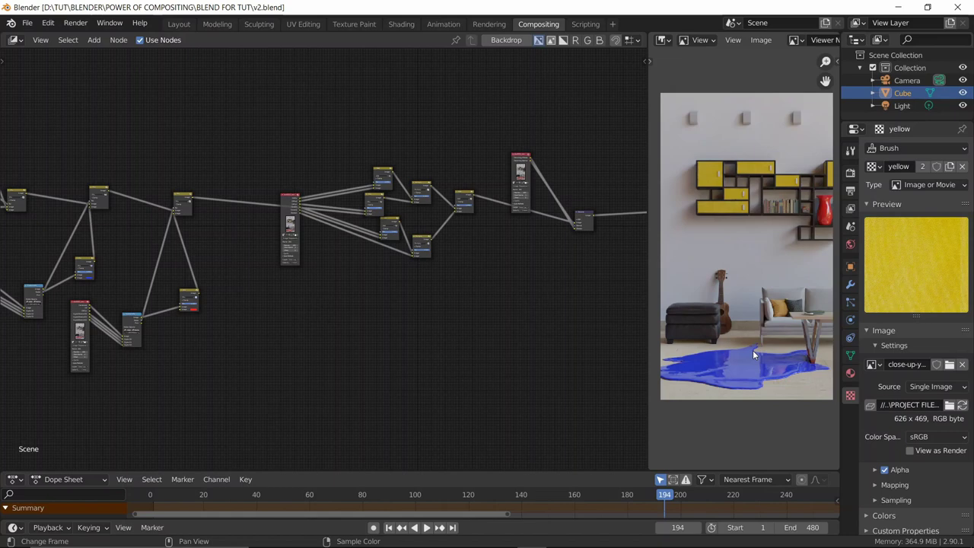
left_click(382, 341)
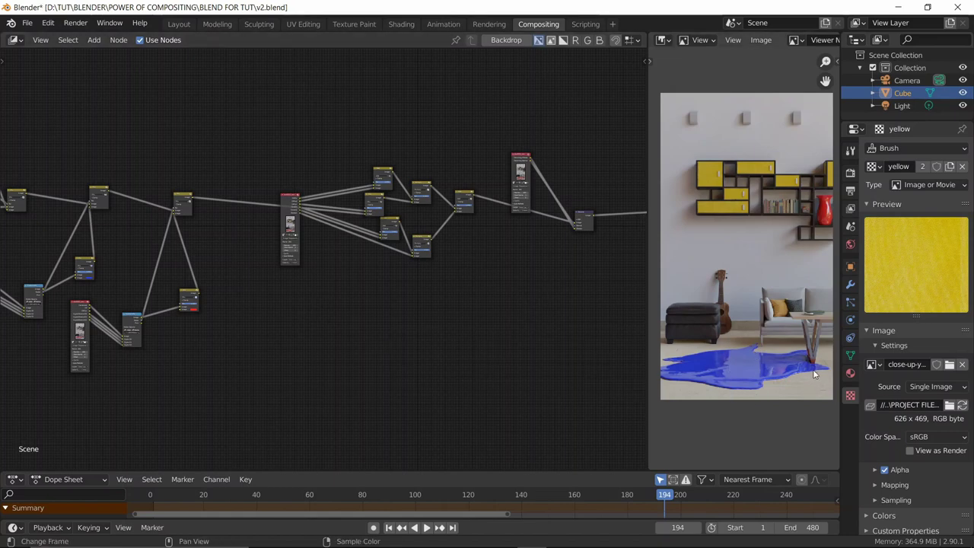
scroll(259, 262, "up", 3)
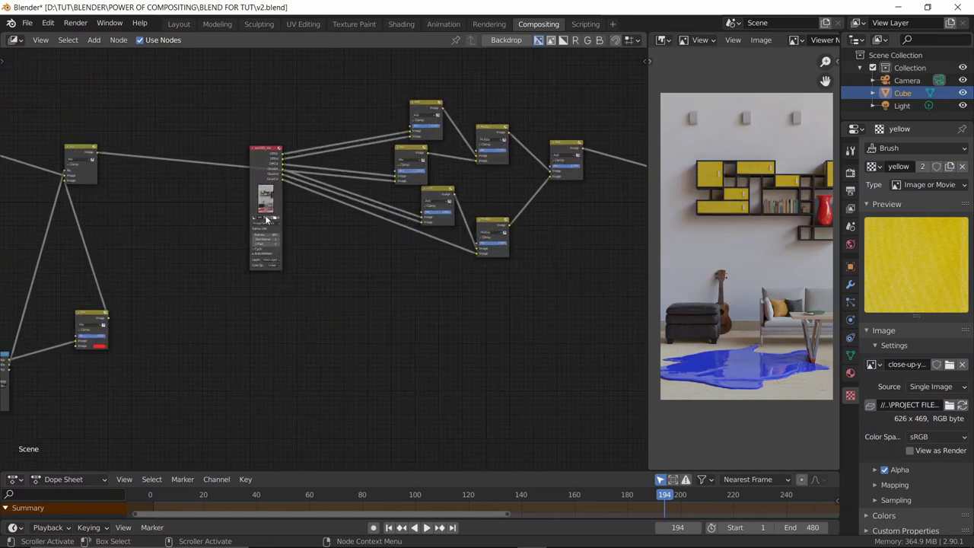
Step: Move the lower EXR image and Cryptomatte pair down and right into open space
scroll(348, 272, "down", 3)
middle_click_drag(317, 272, 344, 265)
left_click_drag(148, 272, 274, 294)
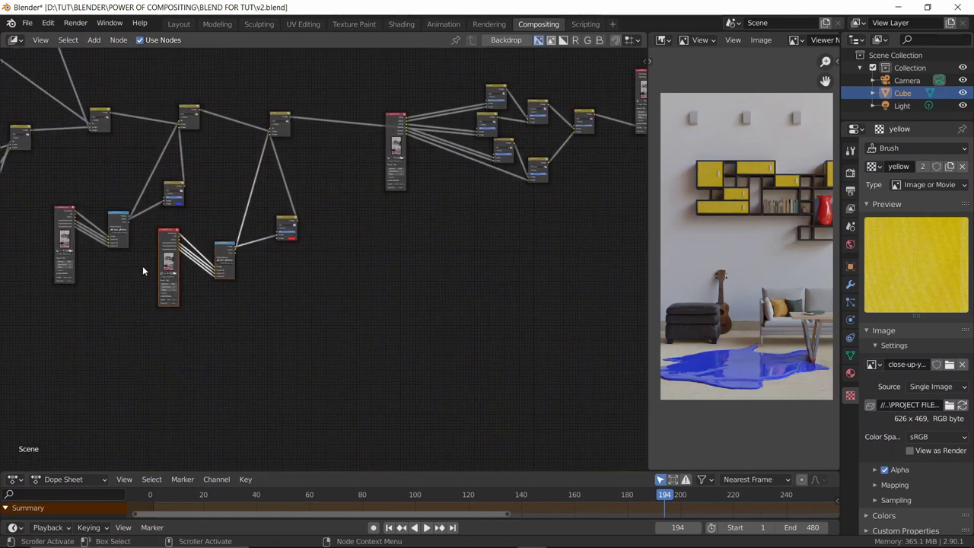
key("g")
left_click(369, 283)
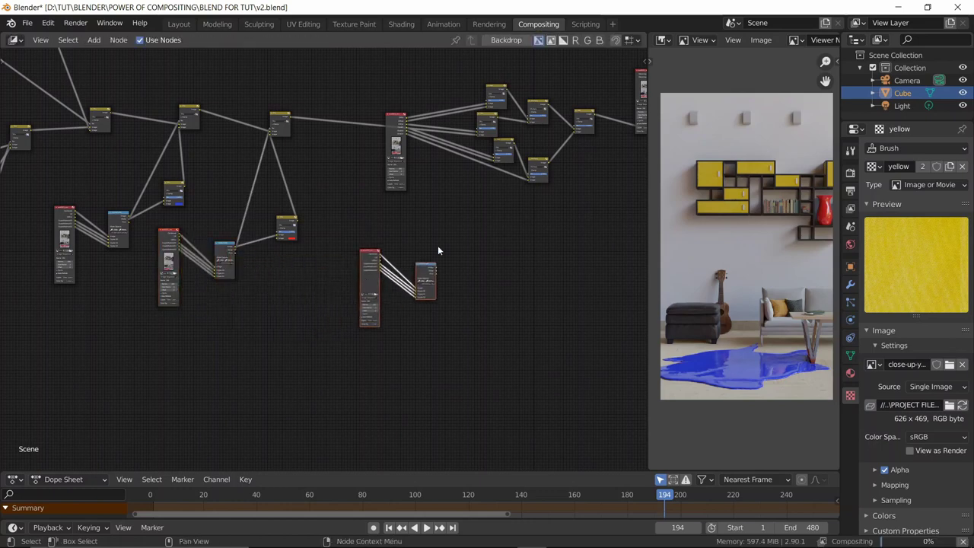
scroll(445, 240, "up", 2)
key("g")
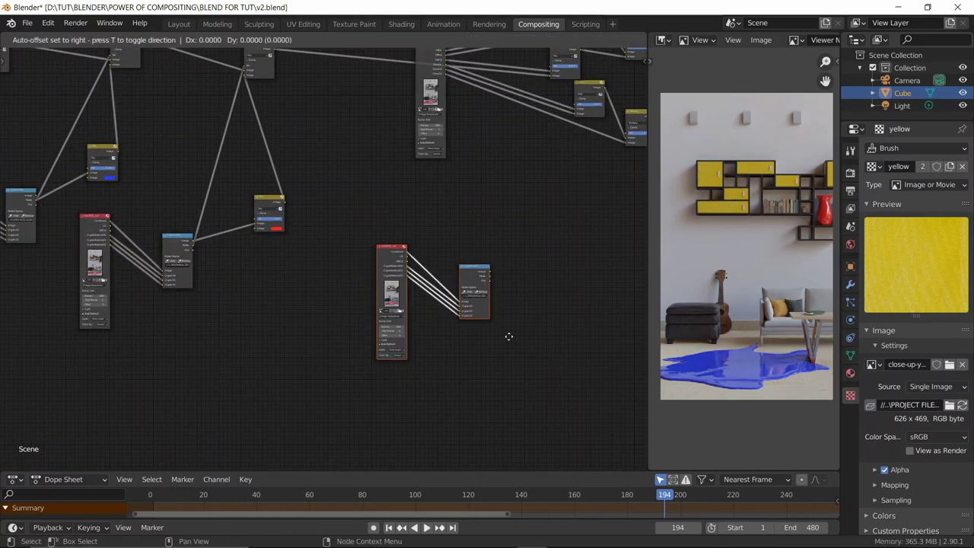
left_click(571, 359)
Step: Duplicate the lighting-passes EXR node and place the copy below the original
scroll(474, 212, "up", 3)
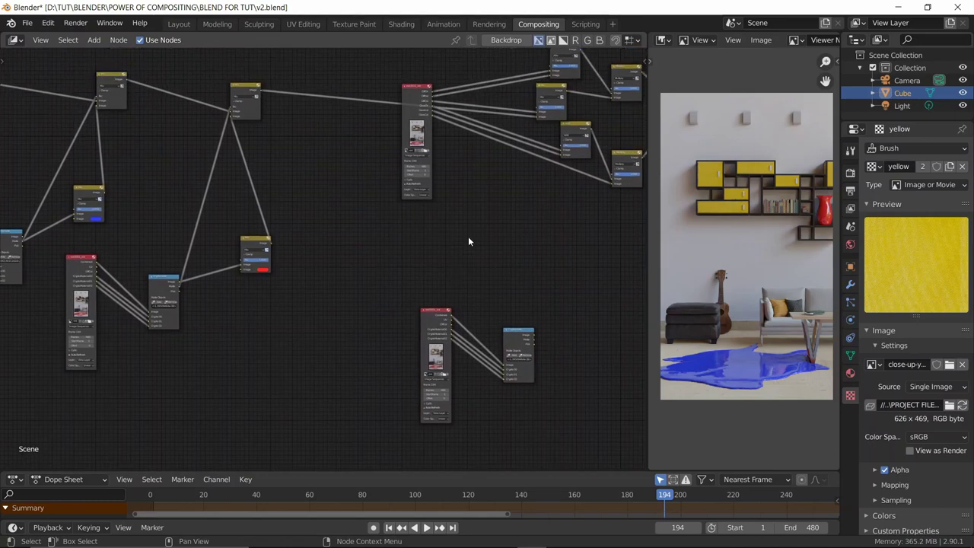
middle_click_drag(486, 195, 403, 234)
left_click(346, 130)
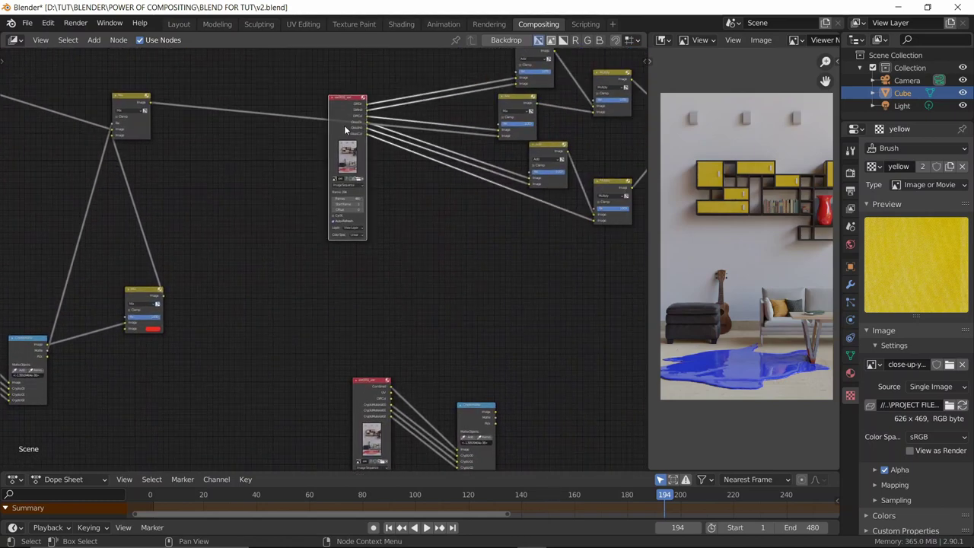
scroll(389, 265, "down", 2, "shift")
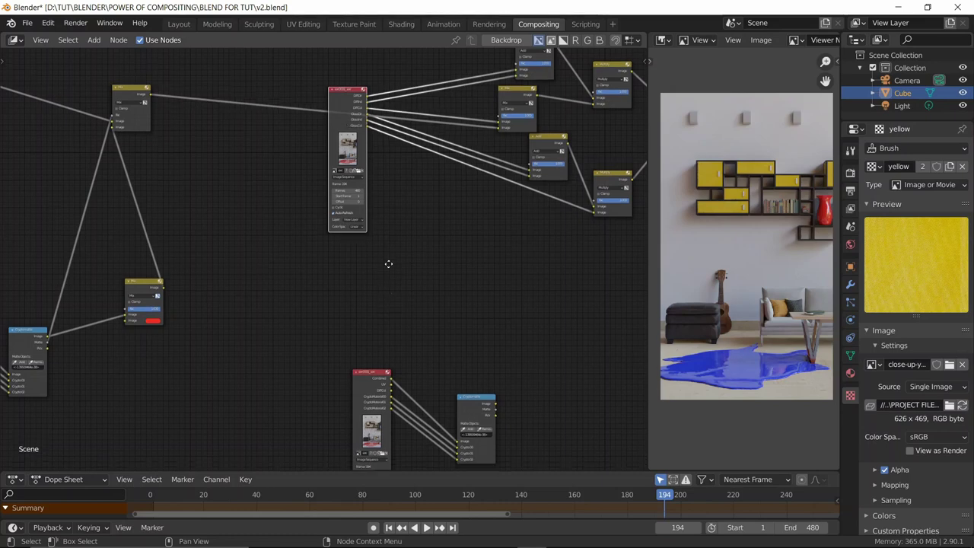
scroll(411, 259, "up", 1, "shift")
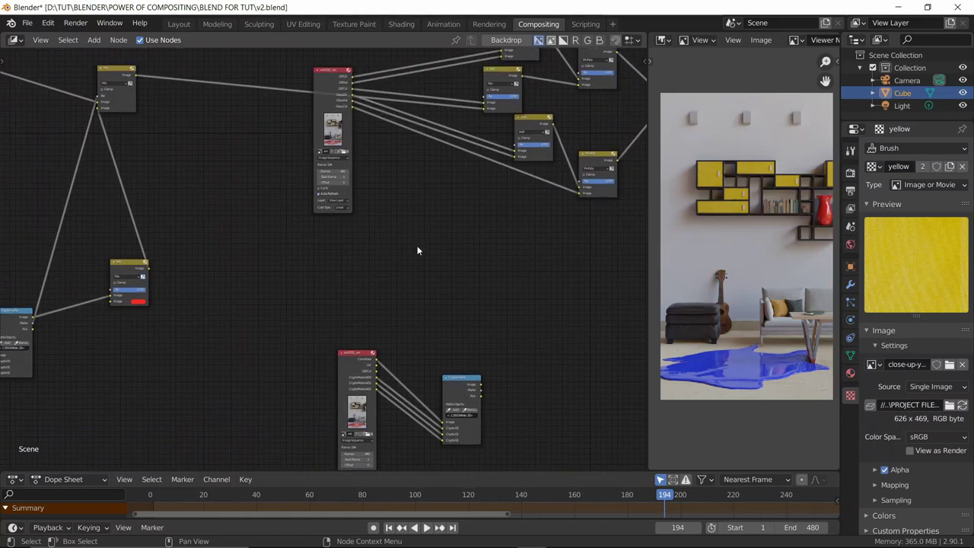
left_click(334, 88)
left_click(358, 181)
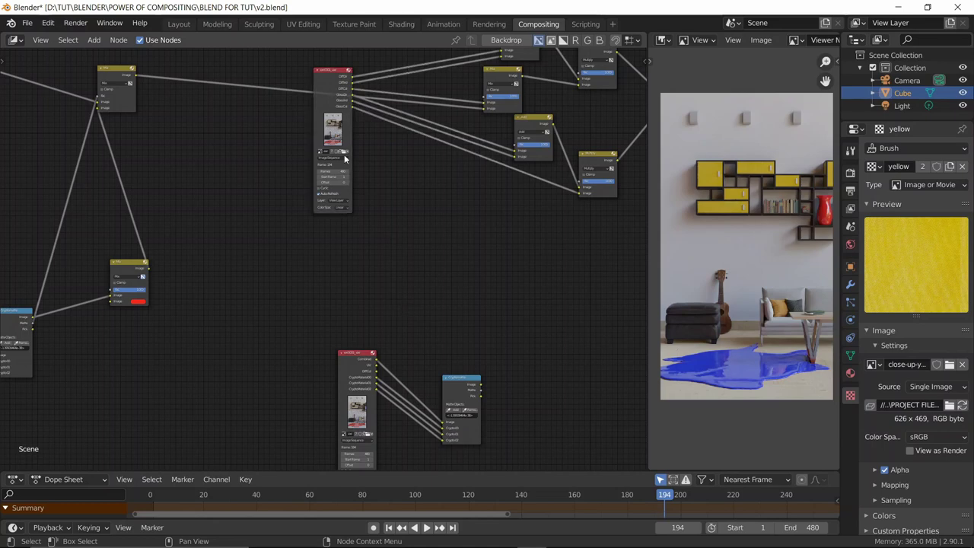
left_click(332, 118)
left_click_drag(333, 118, 337, 268)
middle_click_drag(373, 319, 433, 250)
Step: Lower the copied EXR node and view the Glossy Indirect pass around the table
left_click_drag(411, 287, 404, 325)
middle_click_drag(478, 102, 389, 236)
scroll(389, 235, "up", 2)
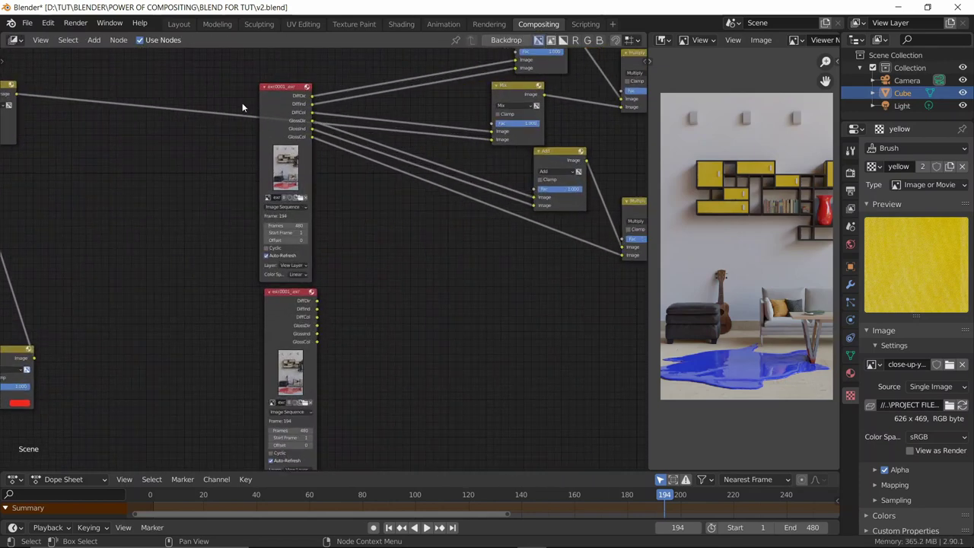
left_click(286, 111, "ctrl+shift")
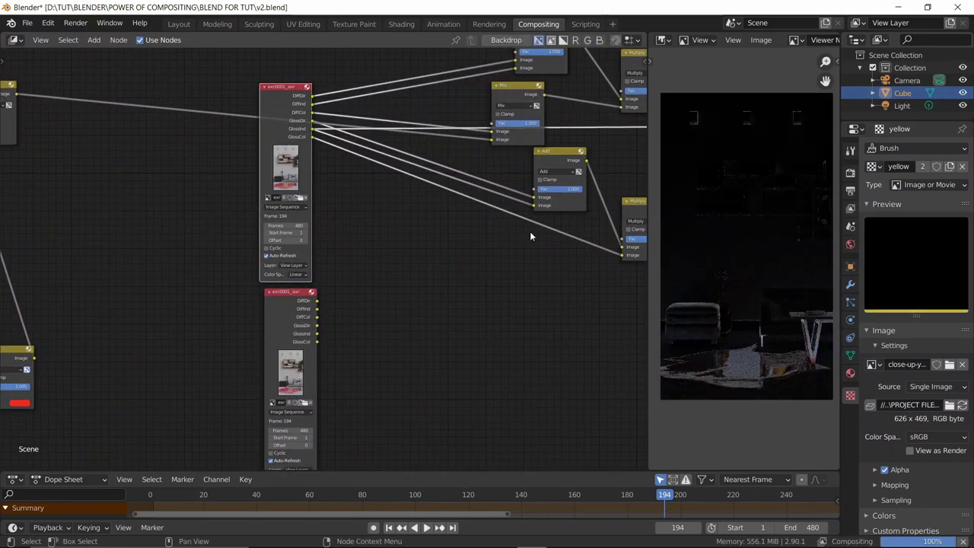
scroll(780, 353, "up", 2)
middle_click_drag(780, 353, 709, 286)
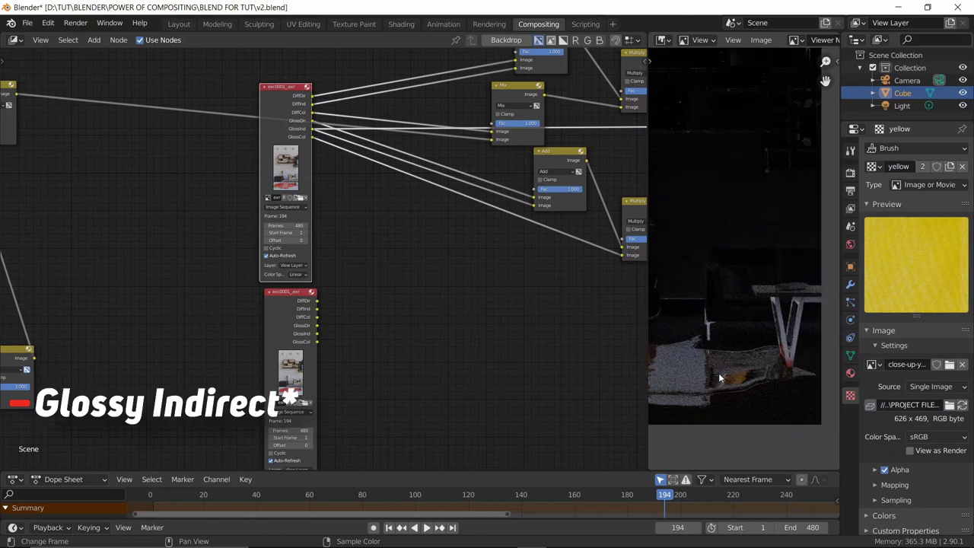
Step: Drop a Mix node on the GlossInd link and feed it the lower EXR's GlossInd pass
middle_click_drag(280, 332, 374, 242)
key("shift+a")
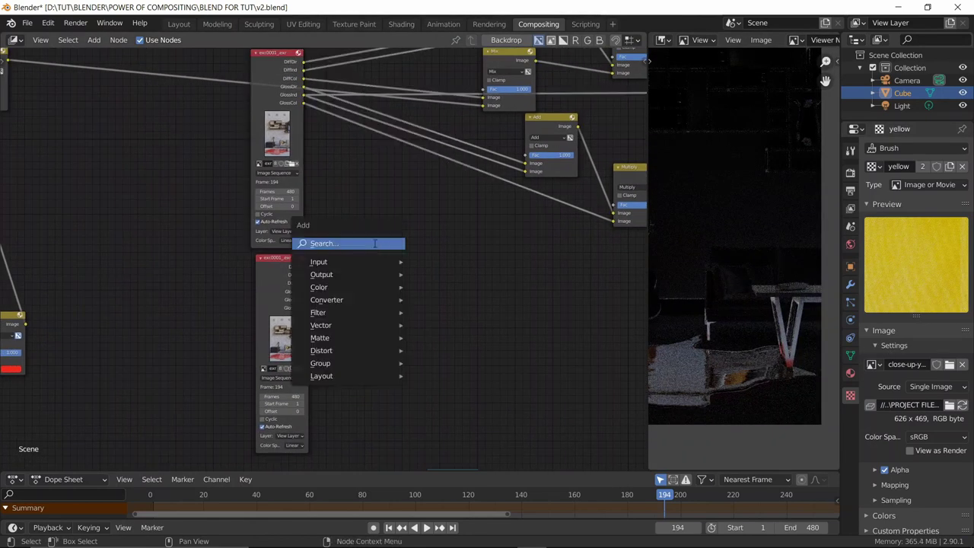
left_click(373, 242)
type("mi")
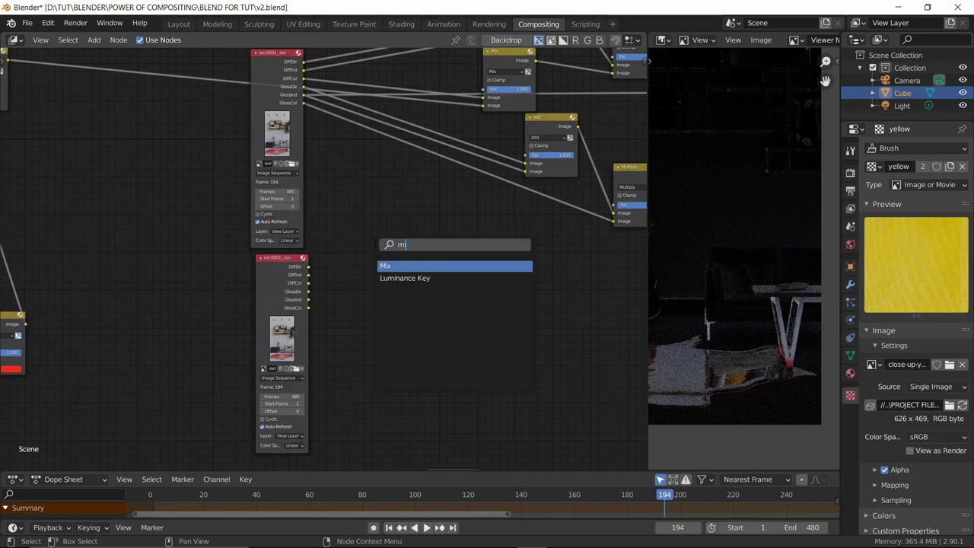
key("Return")
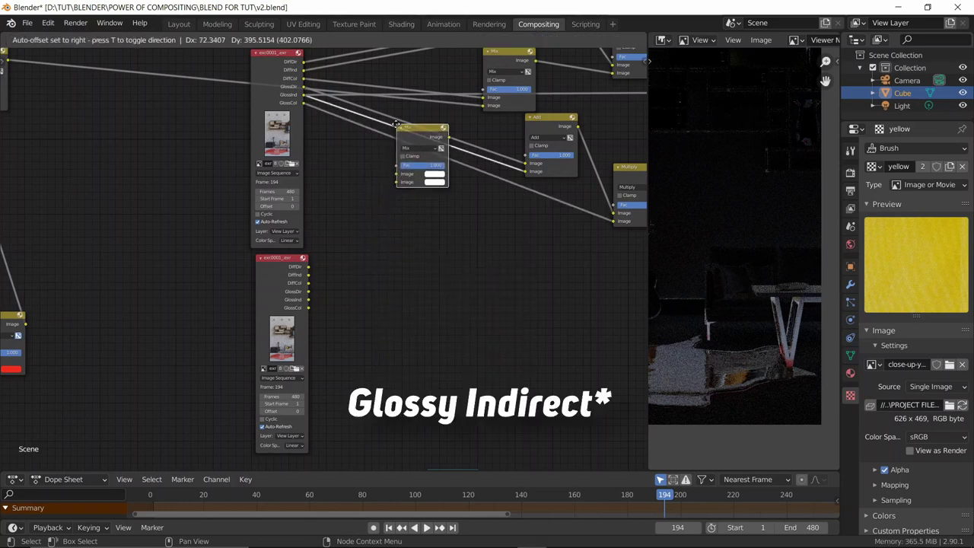
left_click(397, 124)
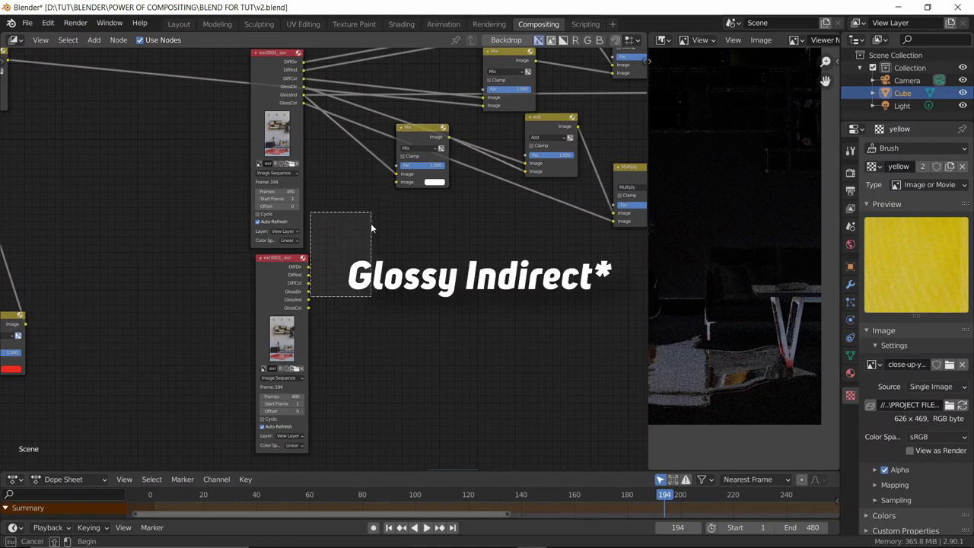
left_click_drag(307, 302, 397, 182)
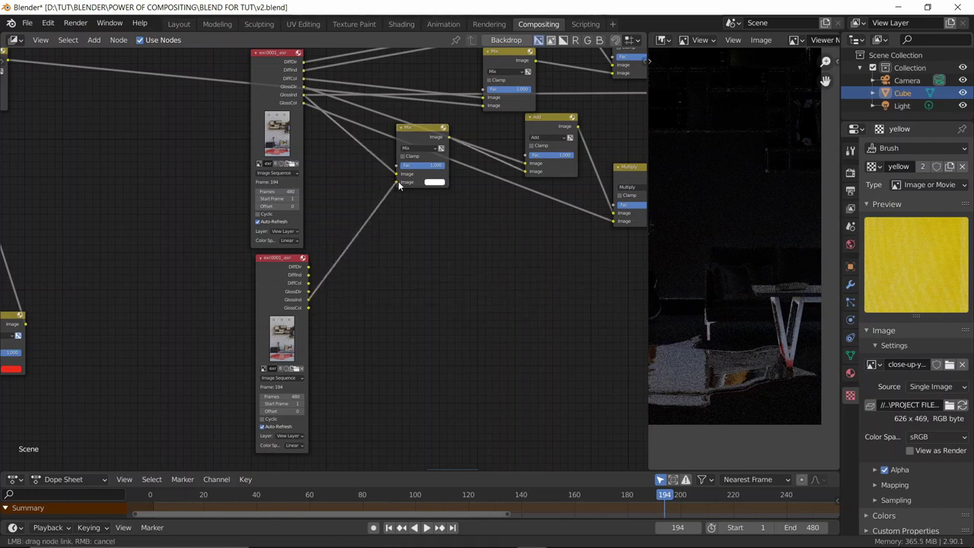
scroll(417, 247, "down", 2)
scroll(417, 247, "up", 3)
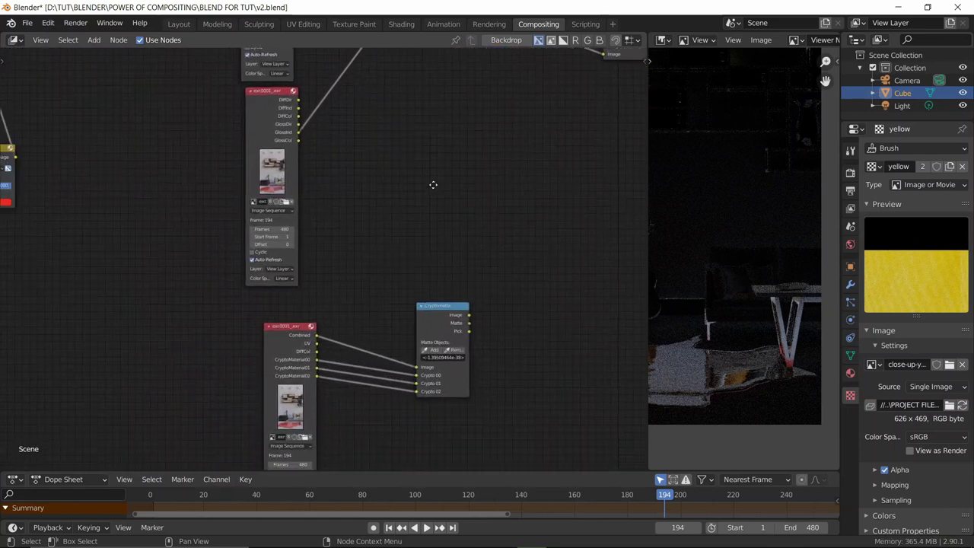
Step: Show the lower Cryptomatte node's coloured pick image in the viewer
scroll(404, 213, "down", 2)
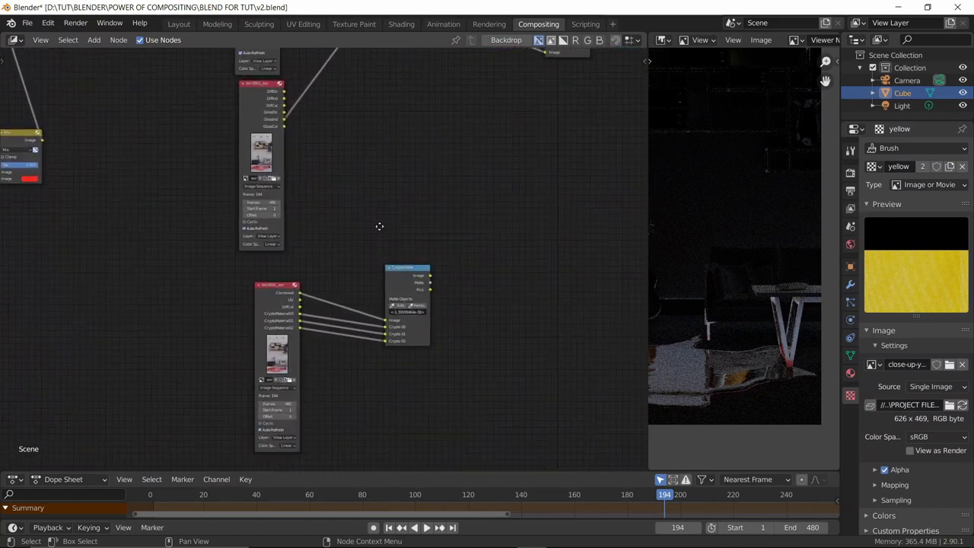
middle_click_drag(378, 224, 377, 290)
middle_click_drag(382, 360, 408, 275)
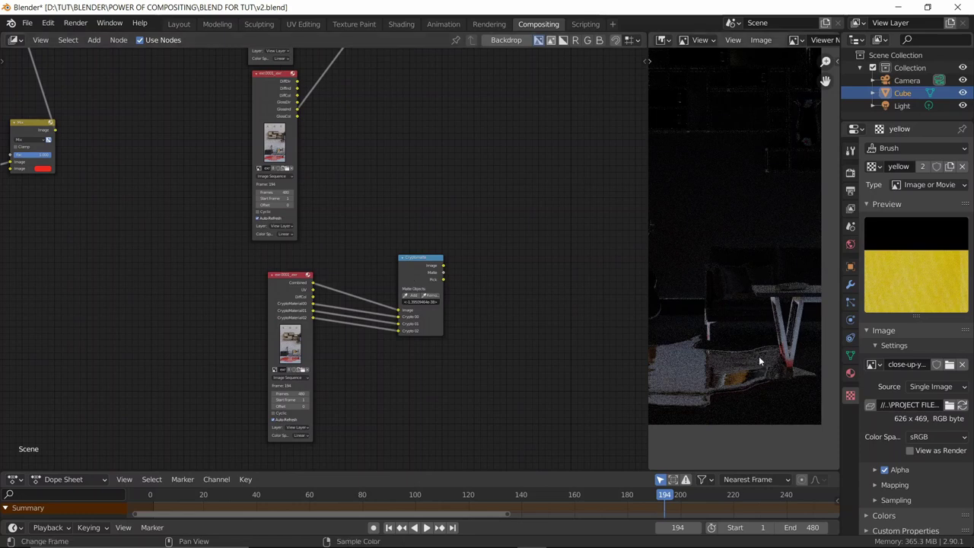
scroll(759, 356, "up", 3)
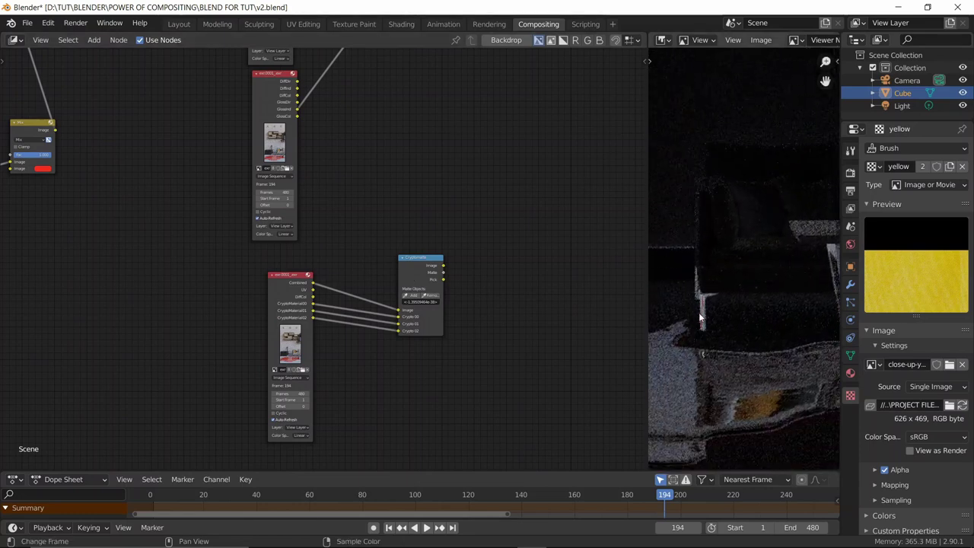
scroll(711, 288, "down", 2)
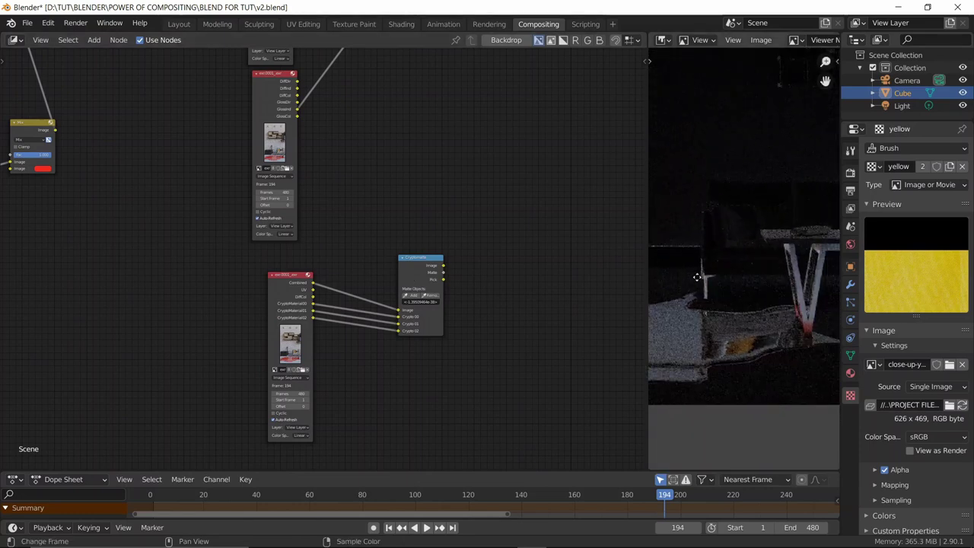
left_click(417, 282, "ctrl+shift")
left_click(417, 278, "ctrl+shift")
left_click(417, 277, "ctrl+shift")
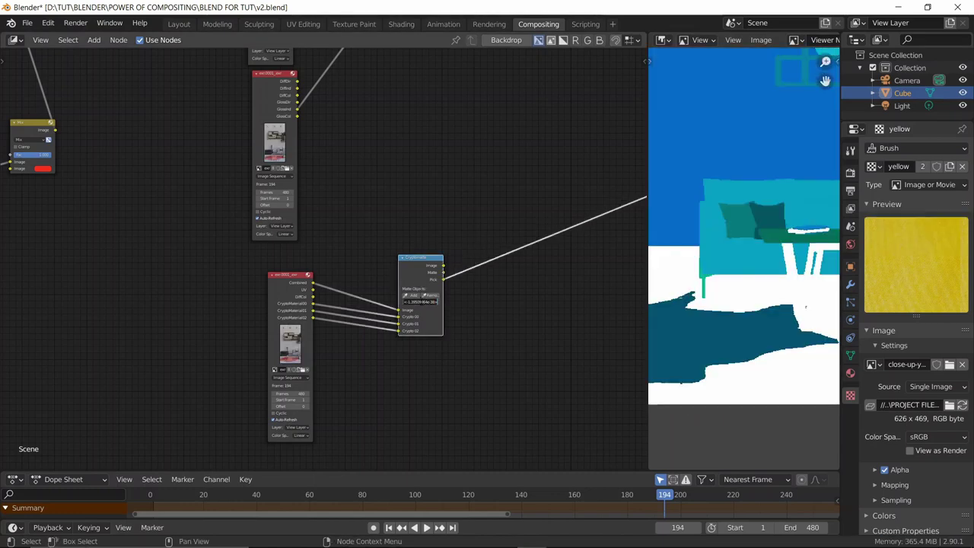
Step: Sample two objects, including the table legs, into the Cryptomatte matte list
left_click(413, 295)
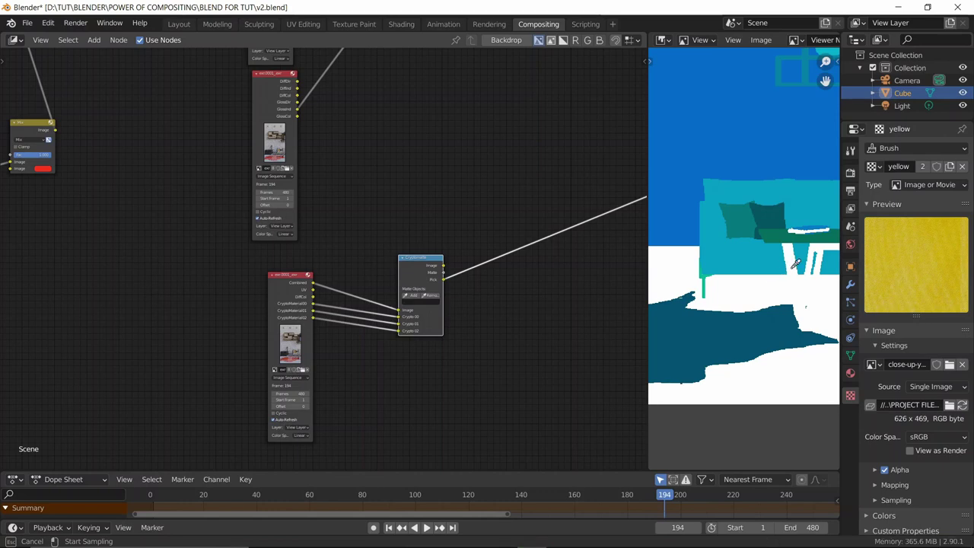
left_click(714, 299)
left_click(414, 296)
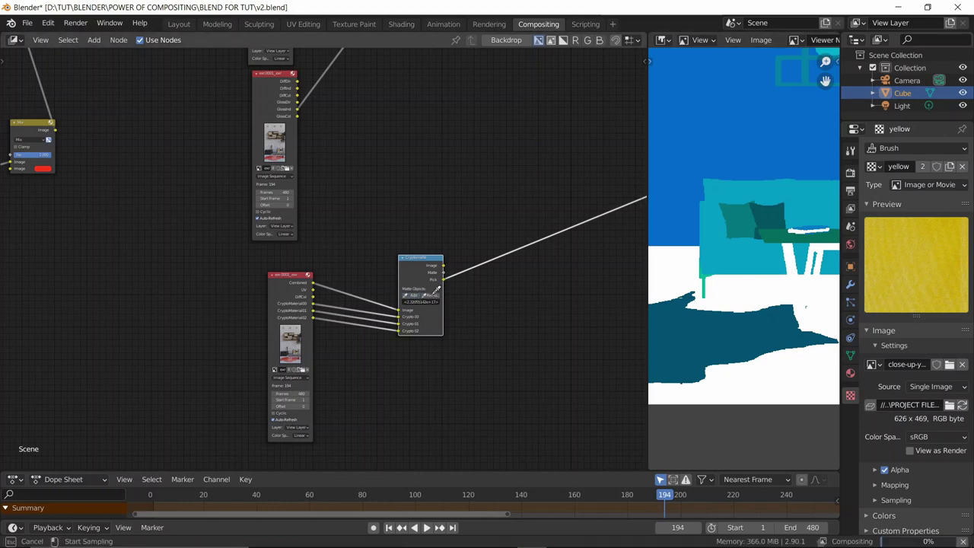
left_click(712, 274)
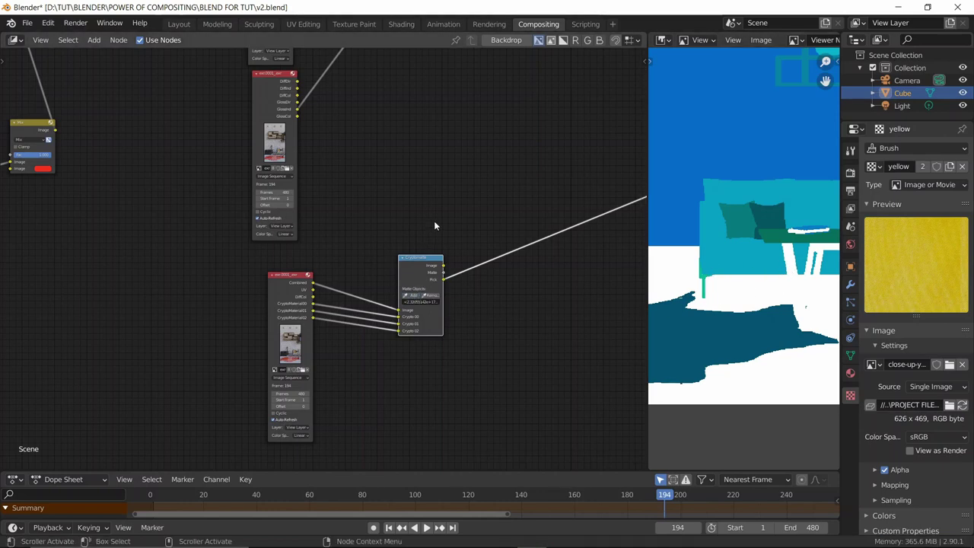
middle_click_drag(434, 221, 442, 279)
scroll(442, 279, "down", 1)
left_click_drag(419, 331, 407, 310)
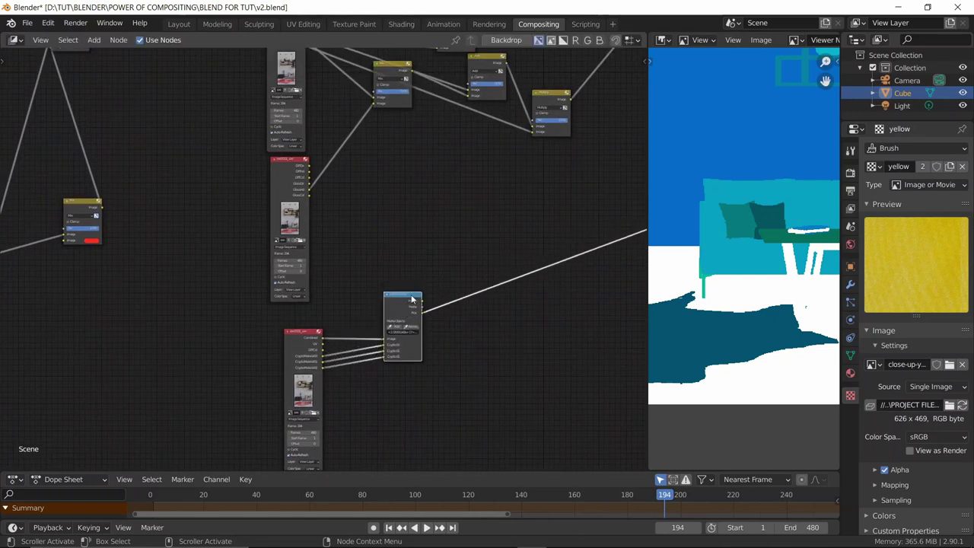
Step: Connect the Cryptomatte Matte output to the Mix node's Factor
middle_click_drag(438, 232, 446, 285)
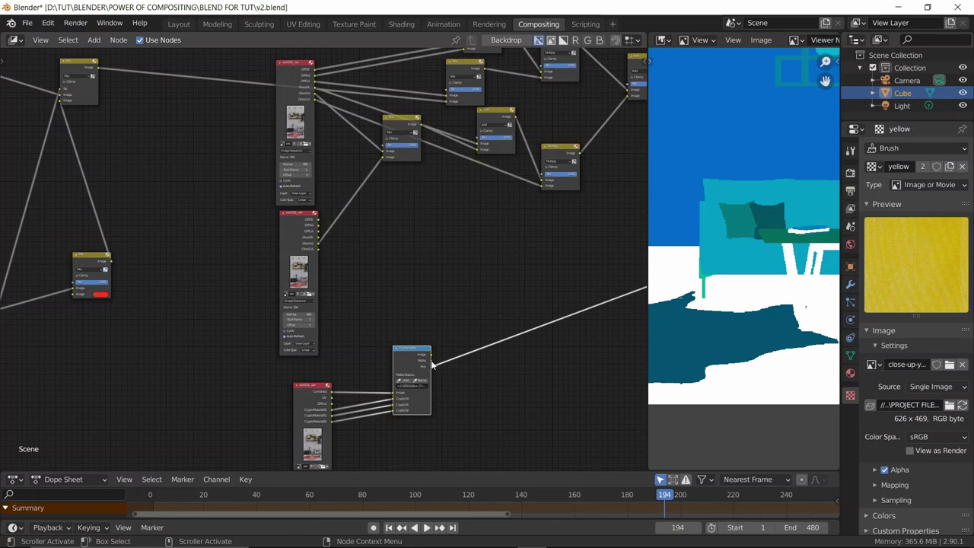
left_click_drag(431, 365, 385, 144)
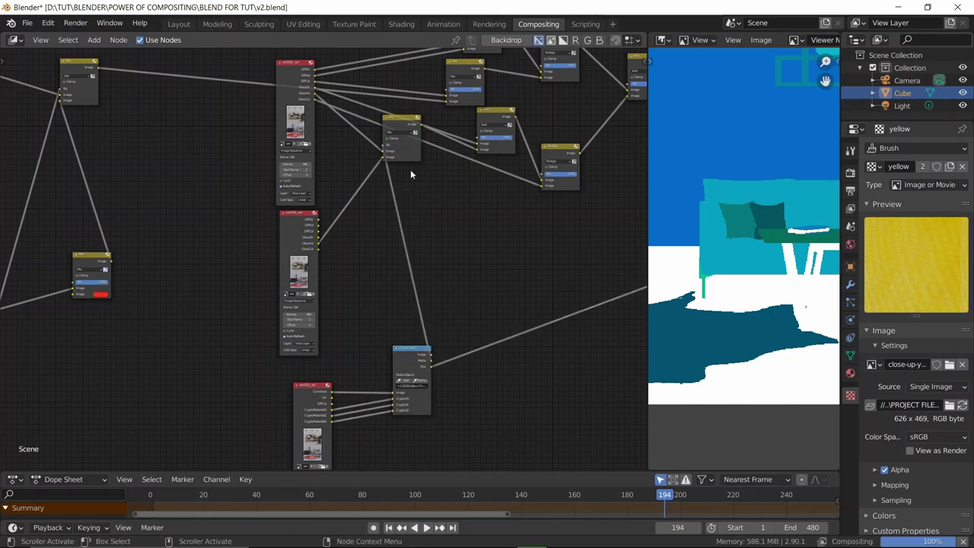
middle_click_drag(410, 169, 446, 261)
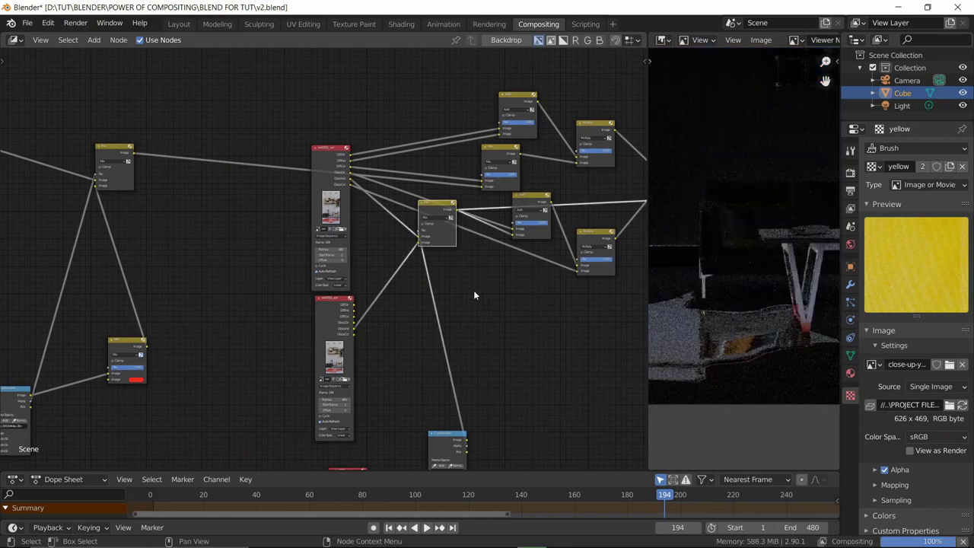
left_click_drag(343, 322, 337, 339)
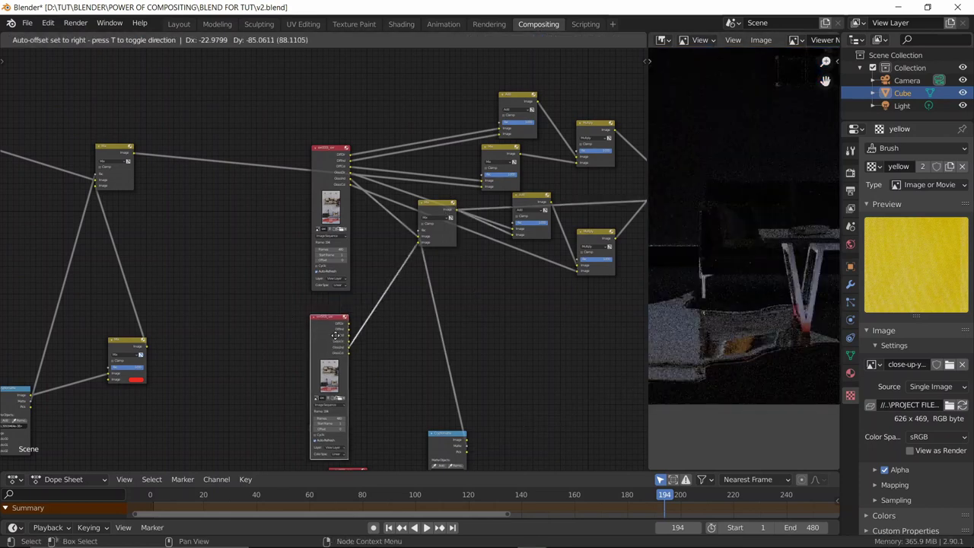
Step: Insert an Add math node on the lower GlossInd link with its value at 0
key("shift+a")
type("math")
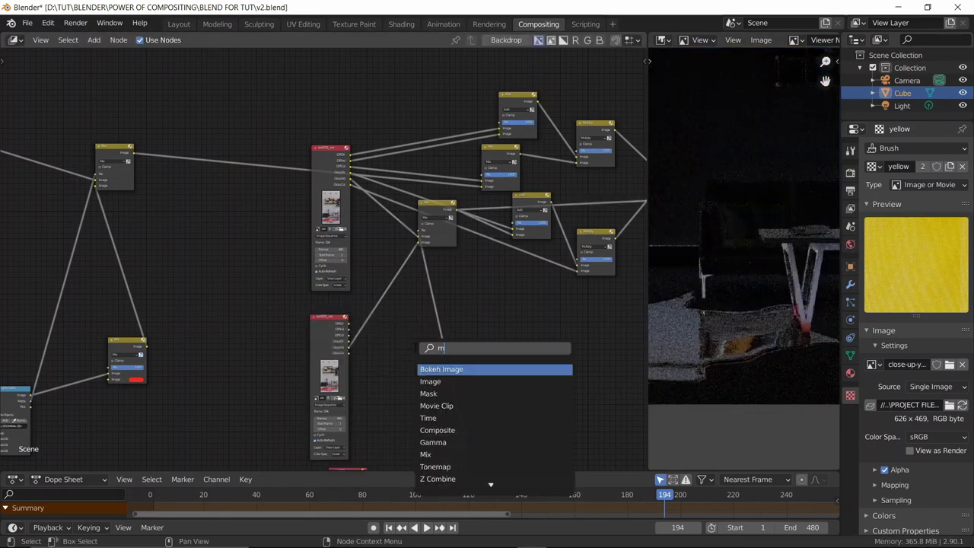
key("Return")
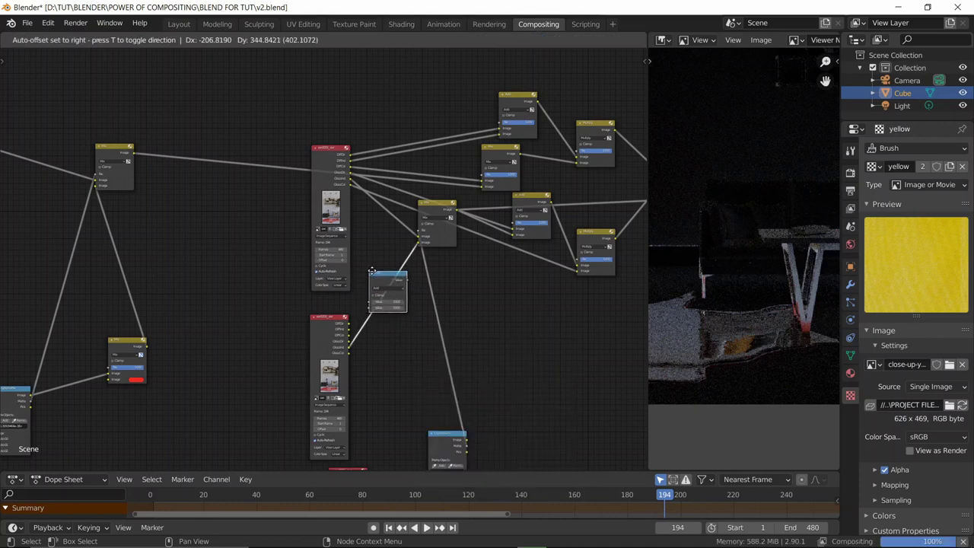
left_click(357, 259)
scroll(358, 259, "up", 3)
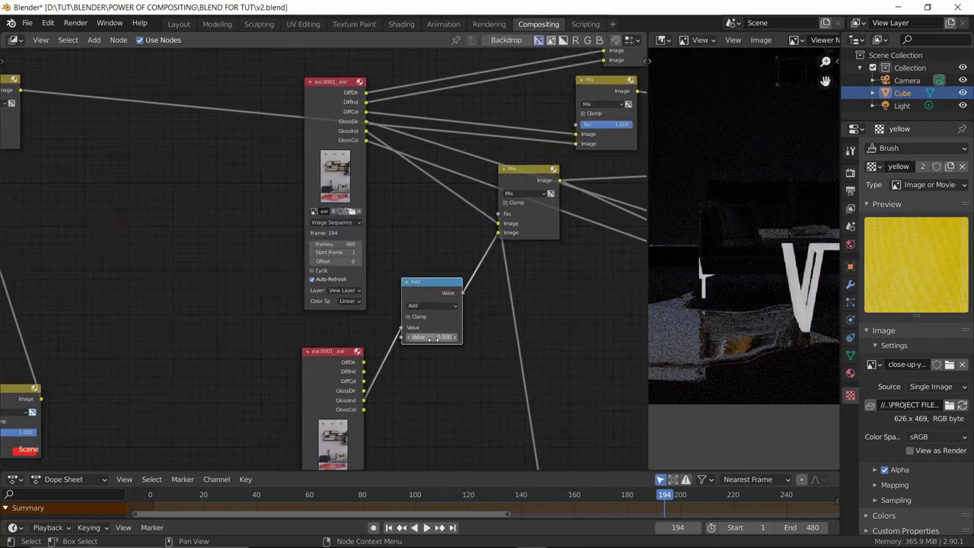
left_click(434, 338)
key("Return")
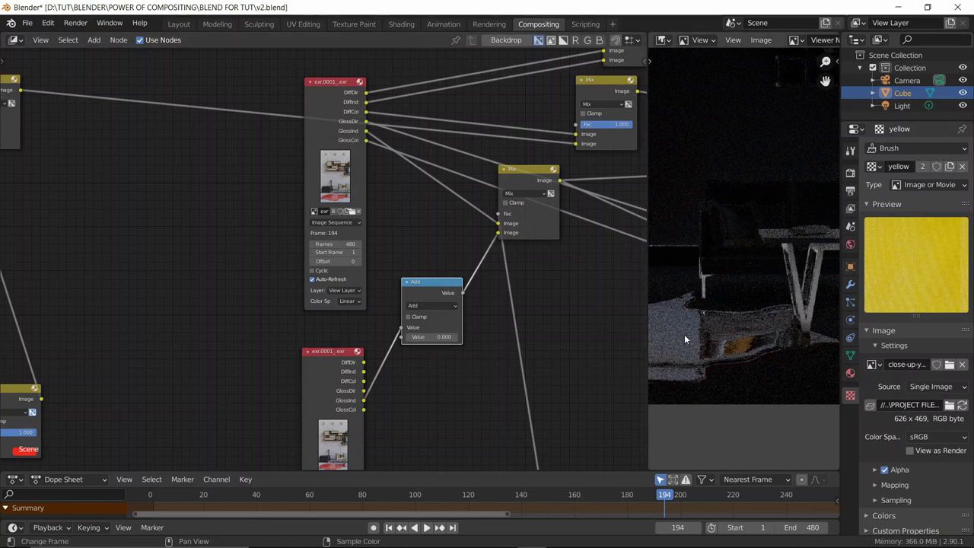
middle_click_drag(515, 289, 426, 218)
Step: Preview the Cryptomatte matte, then the Mix result, viewing the full room composite
scroll(420, 218, "down", 3, "shift")
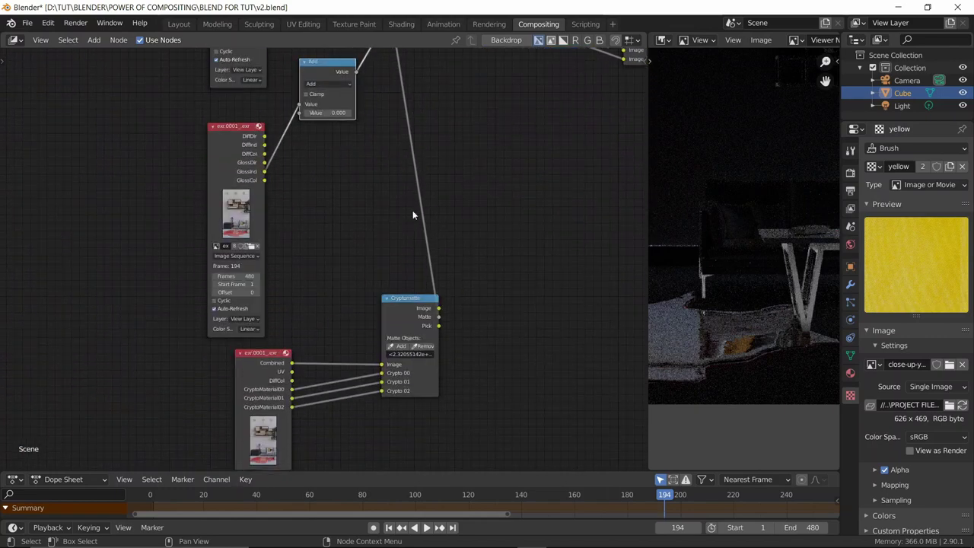
left_click(399, 316, "ctrl+shift")
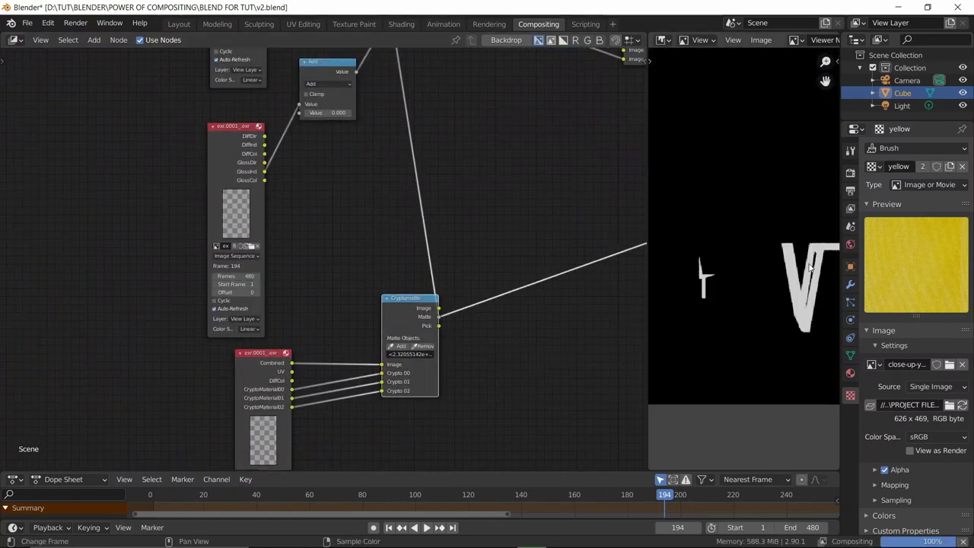
scroll(454, 166, "up", 6, "shift")
left_click(389, 124, "ctrl+shift")
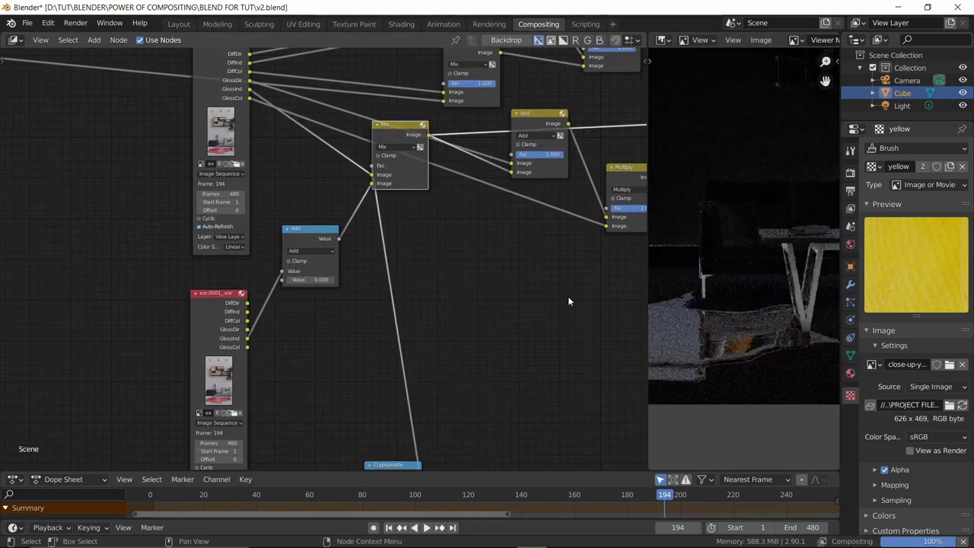
scroll(441, 247, "down", 5)
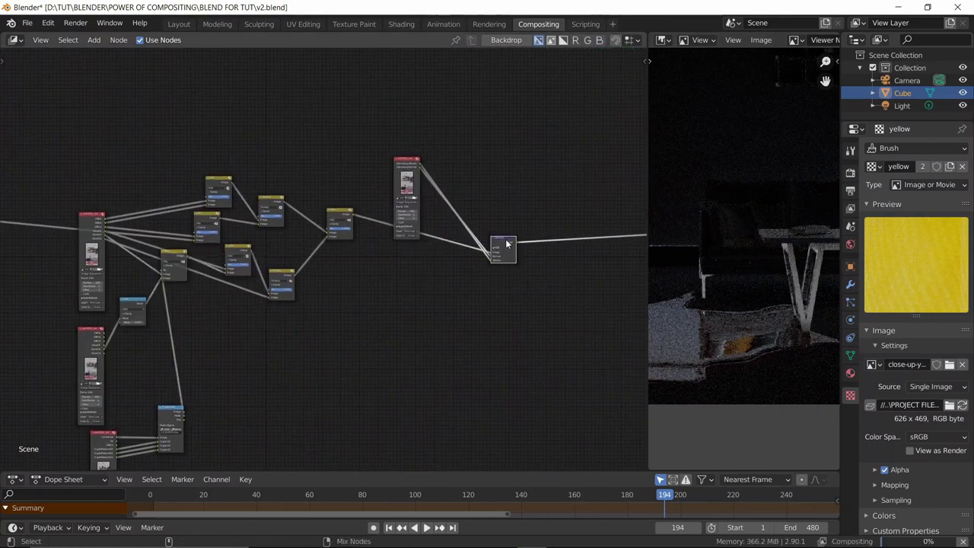
middle_click_drag(340, 363, 469, 304)
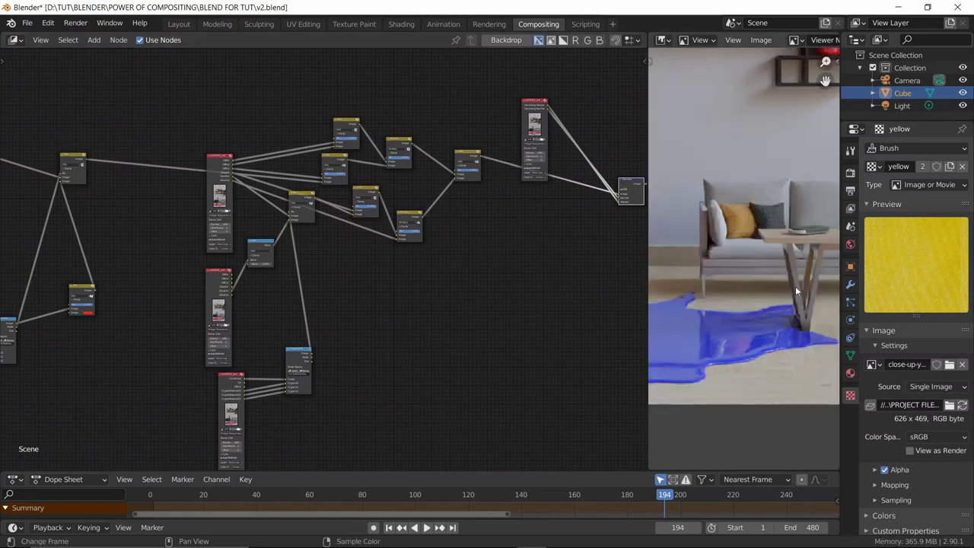
scroll(780, 306, "down", 3)
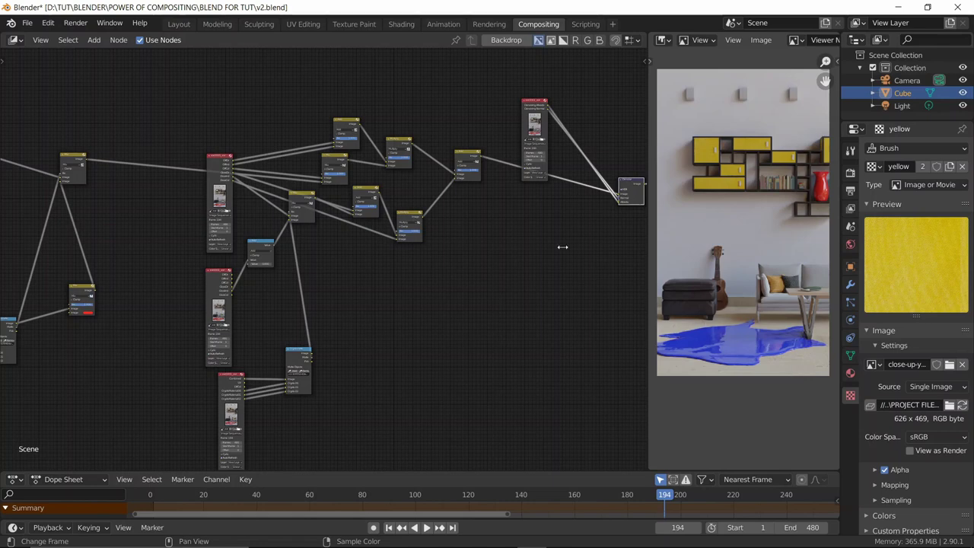
Step: Move the Add math node a little lower in the node graph
left_click(271, 236)
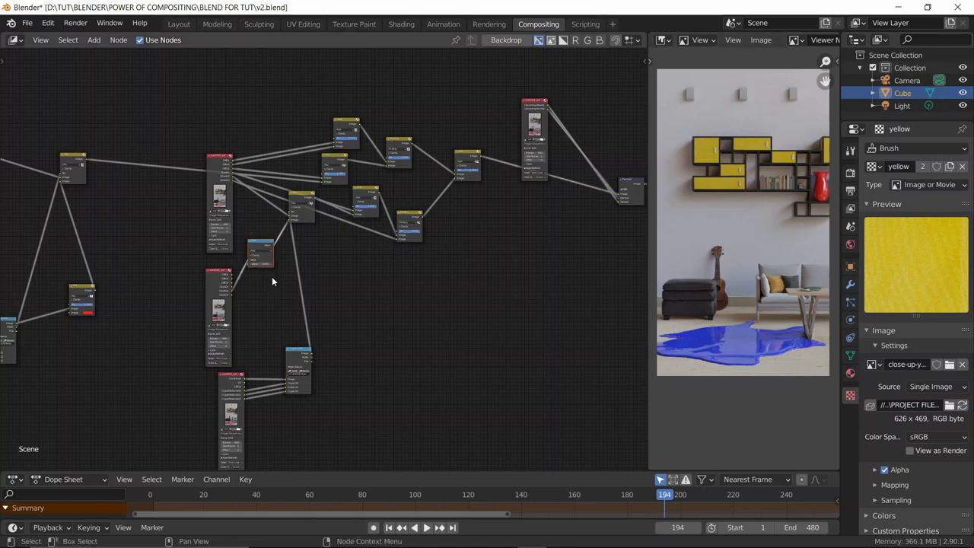
key("g")
left_click(276, 304)
middle_click_drag(348, 335, 417, 290)
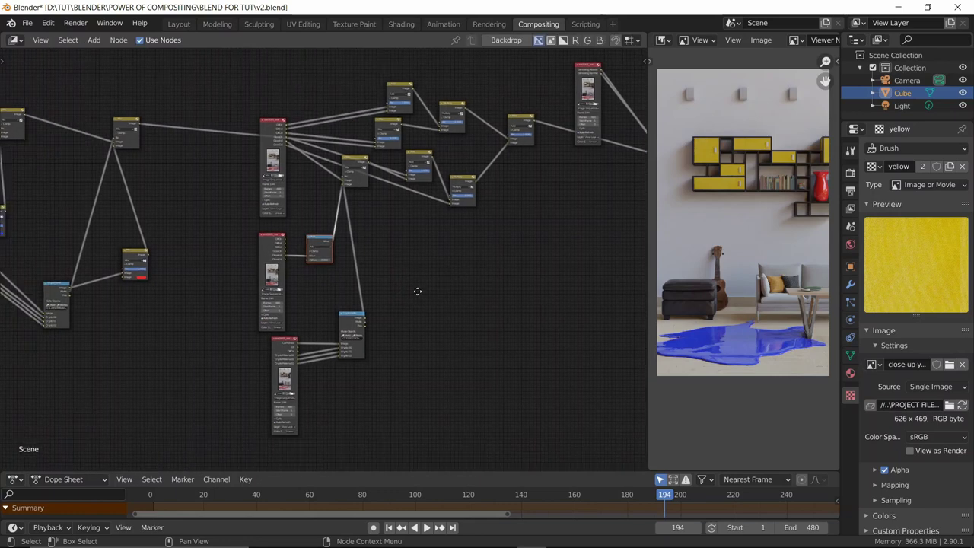
Step: Hide the lower image node's unused outputs, nudge it into place, and save the file
key("ctrl+h")
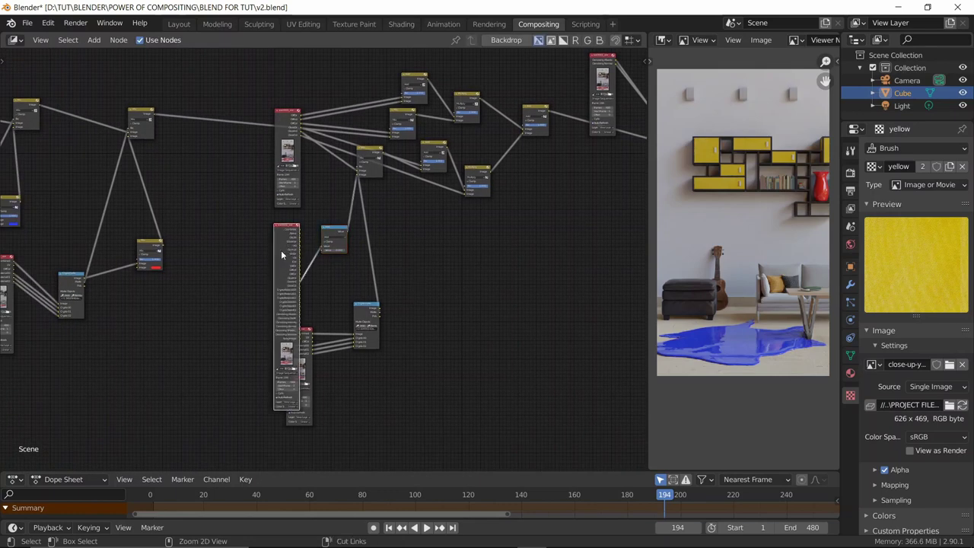
key("ctrl+h")
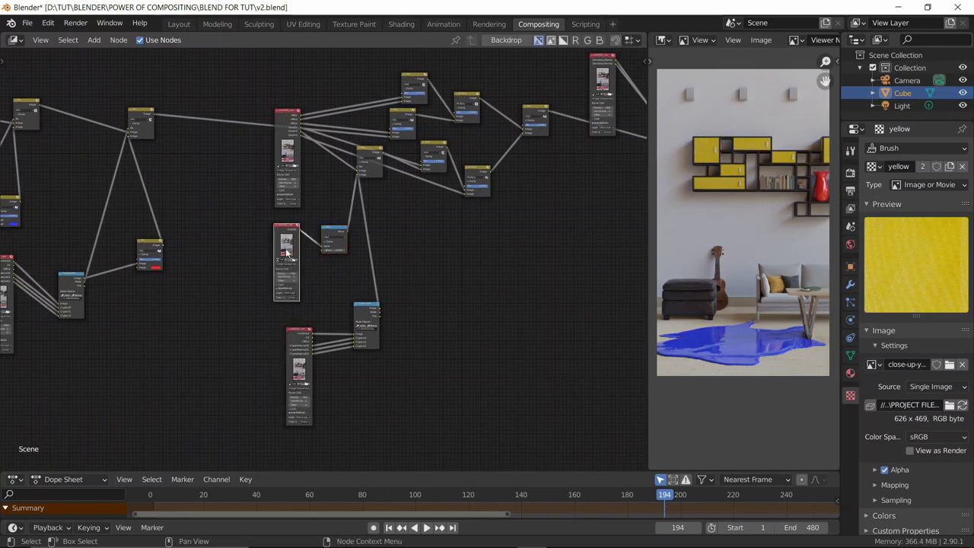
left_click_drag(308, 363, 300, 358)
scroll(443, 248, "down", 1)
key("ctrl+s")
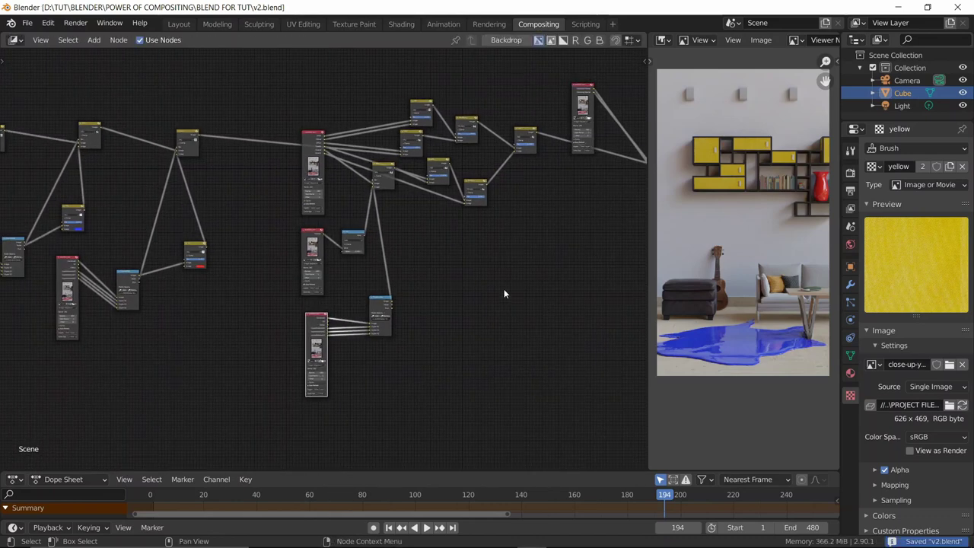
Step: Jump to frame 172 in the timeline
scroll(712, 202, "down", 1)
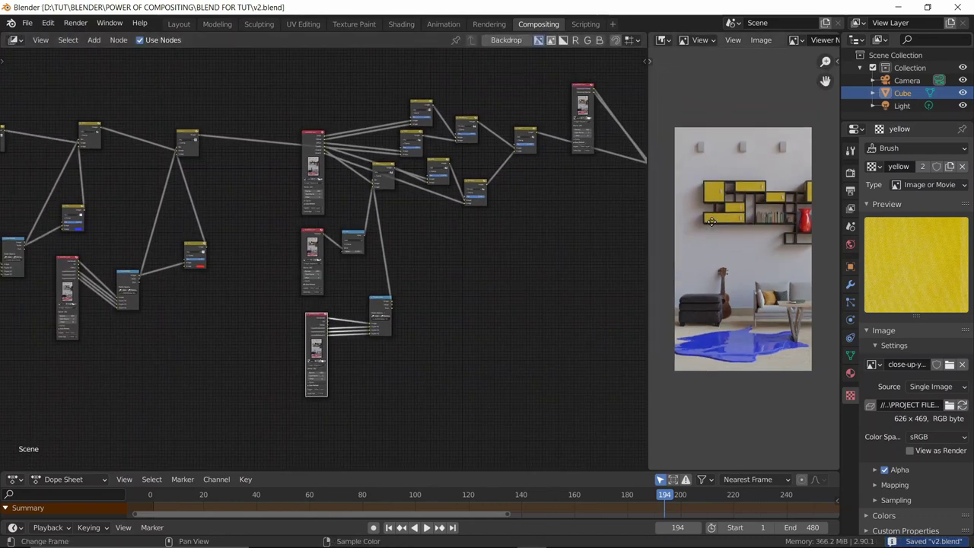
left_click(677, 527)
type("172")
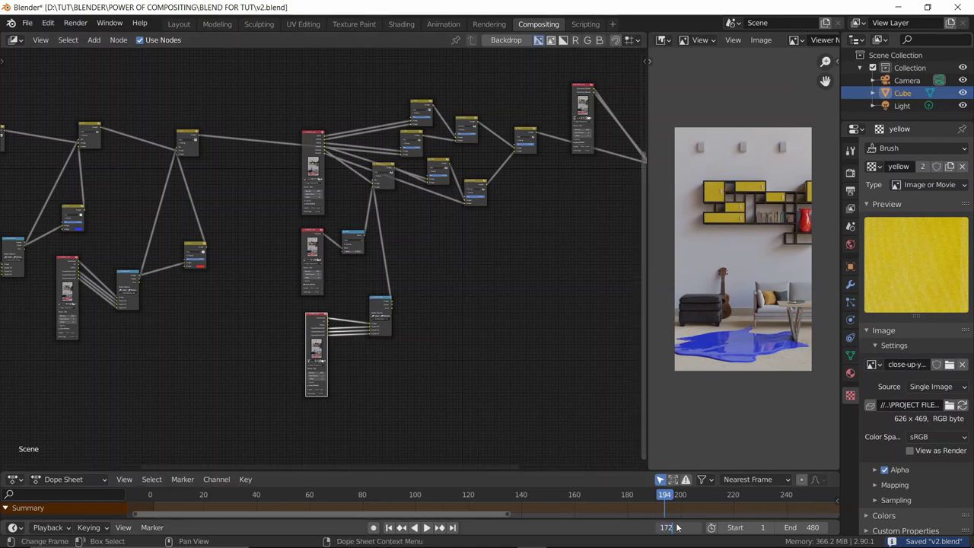
key("Return")
key("ctrl+s")
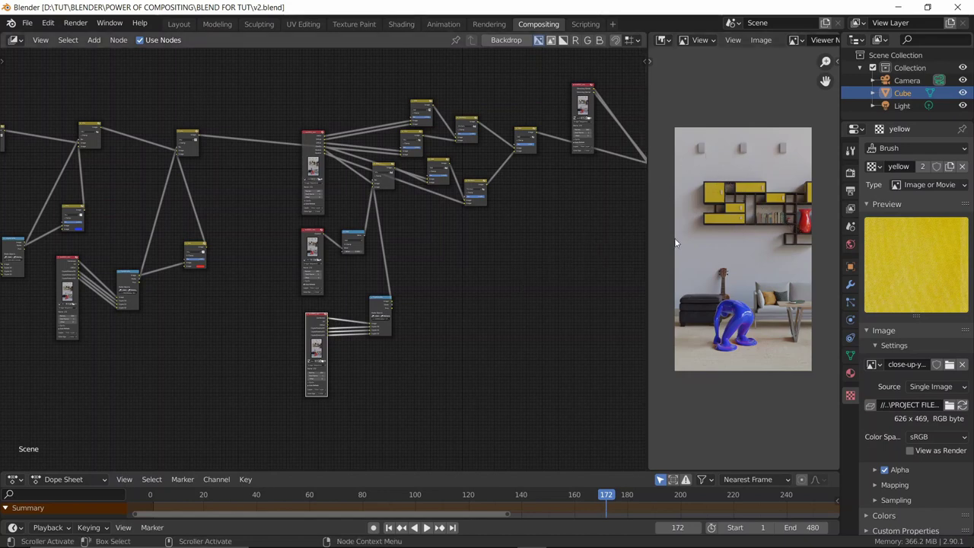
scroll(787, 232, "up", 1)
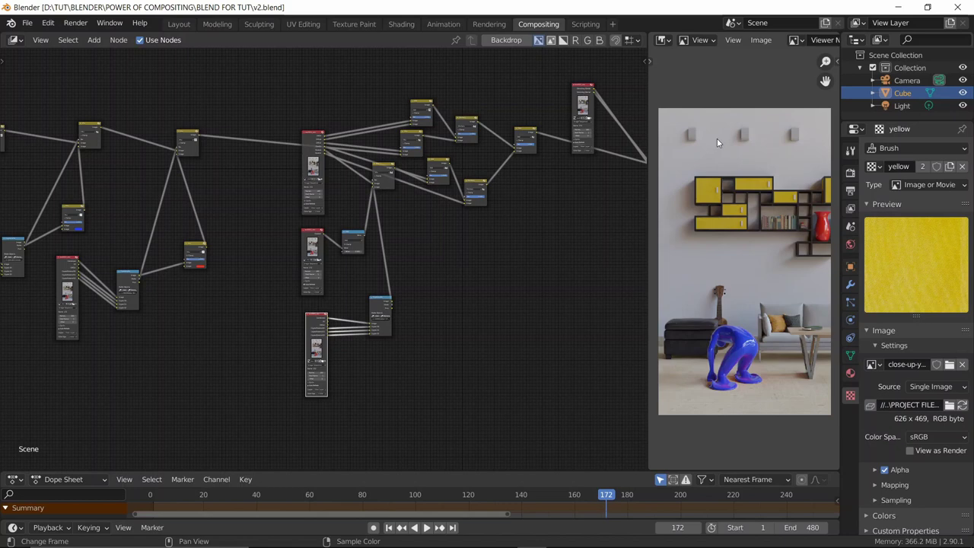
Step: Shift the left node groups further left and move the red Mix node up and left
middle_click_drag(246, 331, 231, 275)
scroll(430, 112, "down", 4)
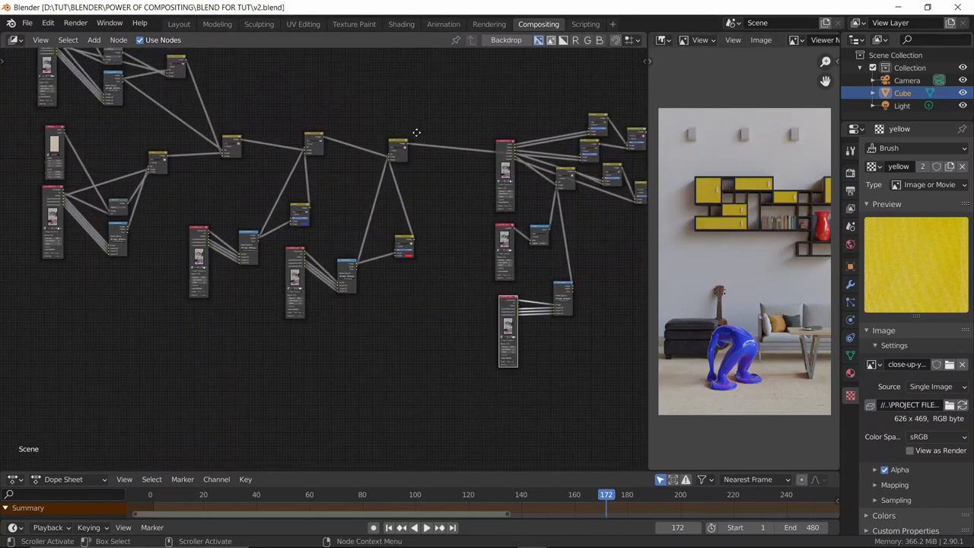
left_click_drag(388, 81, 82, 417)
key("g")
left_click(167, 410)
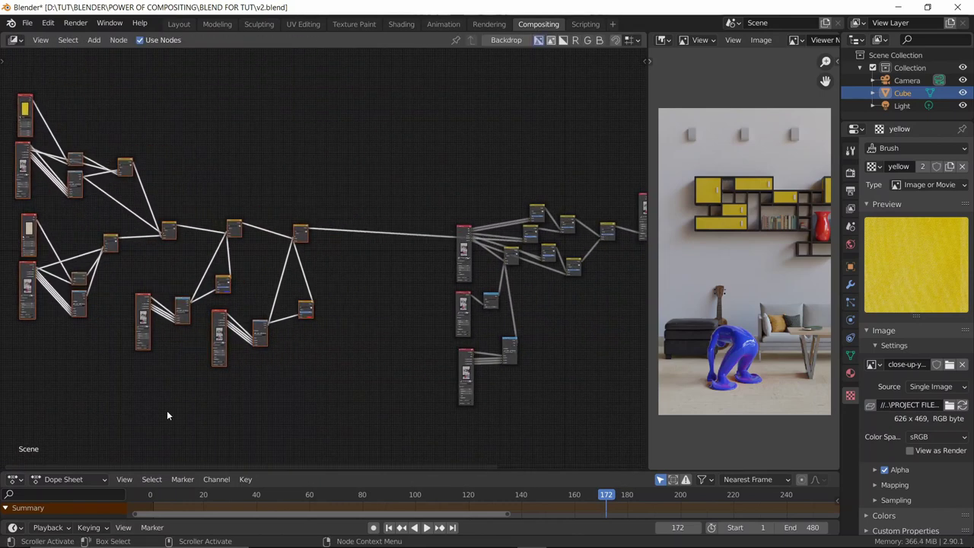
left_click(167, 411)
scroll(335, 259, "up", 3)
scroll(383, 266, "up", 4)
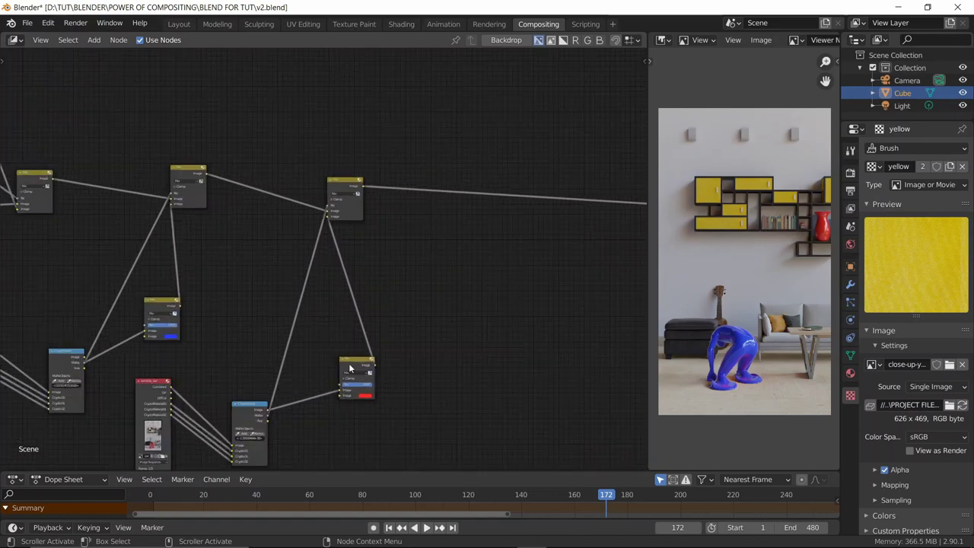
left_click_drag(352, 359, 321, 329)
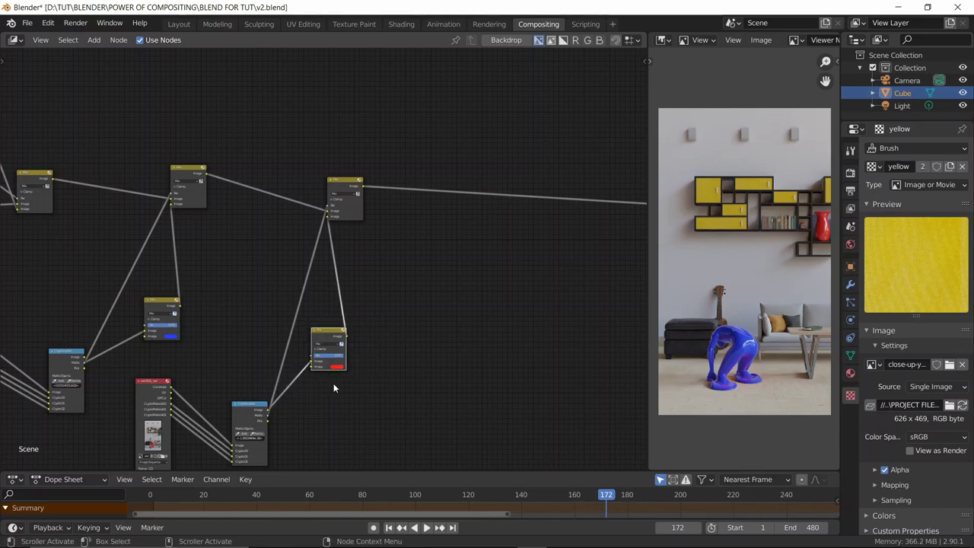
Step: Duplicate the exr image, Cryptomatte and red Mix nodes together
middle_click_drag(355, 376, 416, 286)
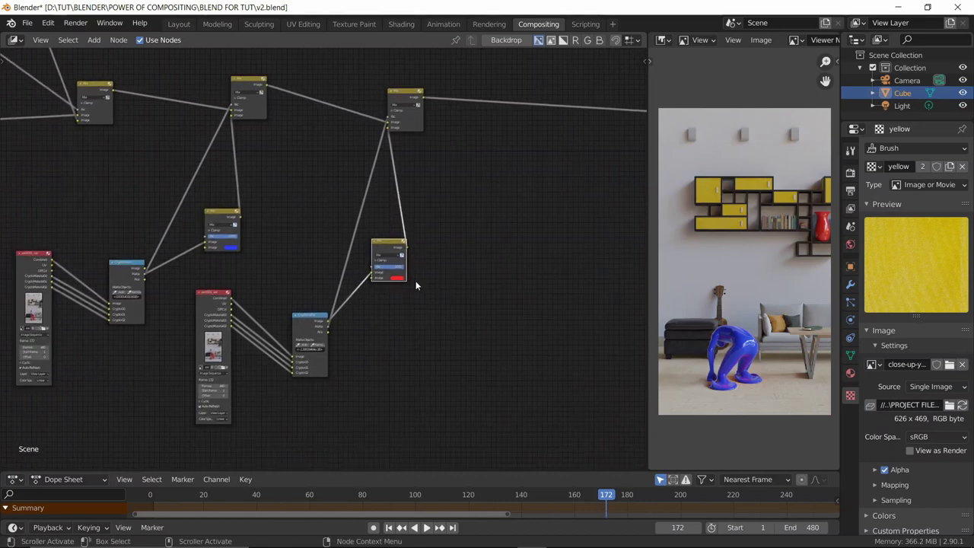
left_click(221, 325)
left_click(308, 326, "shift")
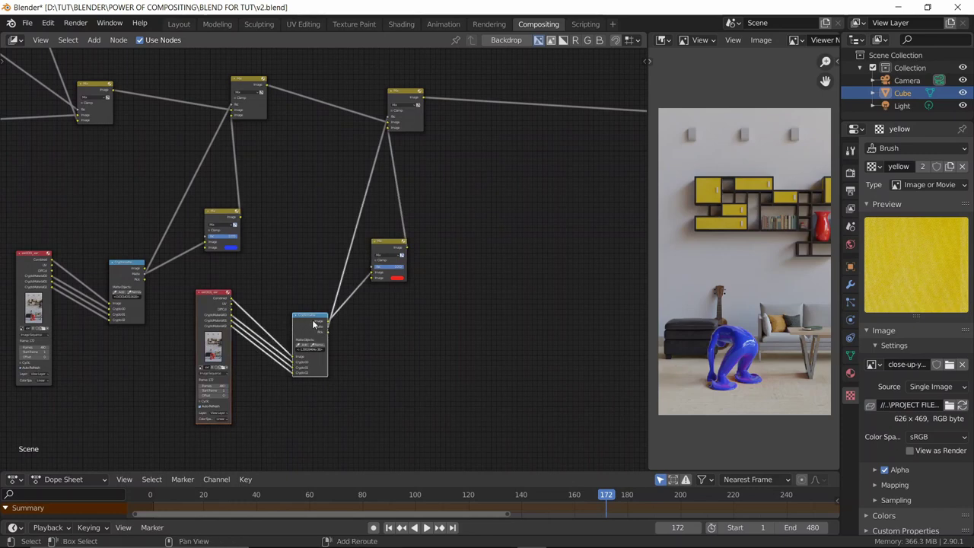
left_click(387, 243, "shift")
key("shift+d")
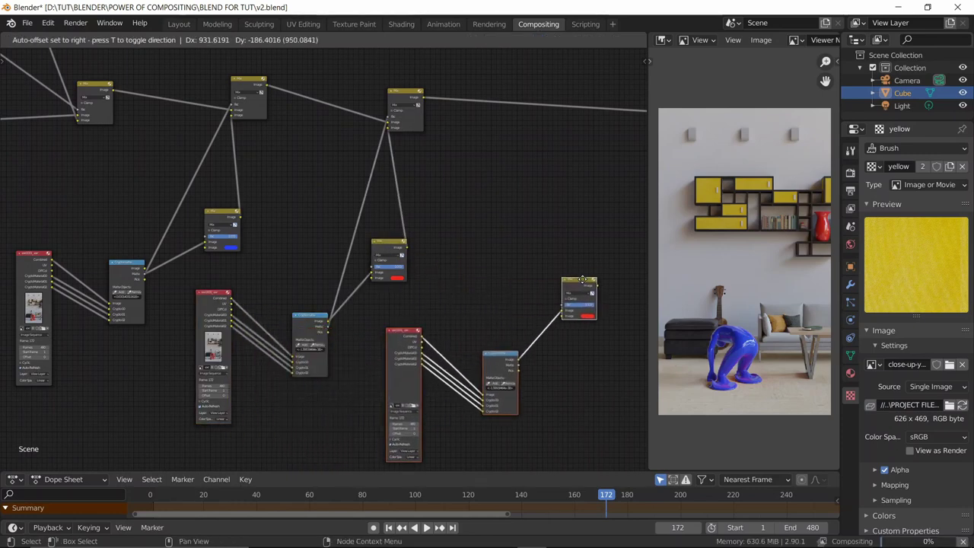
Step: Place the duplicated branch lower right and pick the three small wall blocks into its matte
left_click(583, 280)
scroll(555, 266, "up", 4)
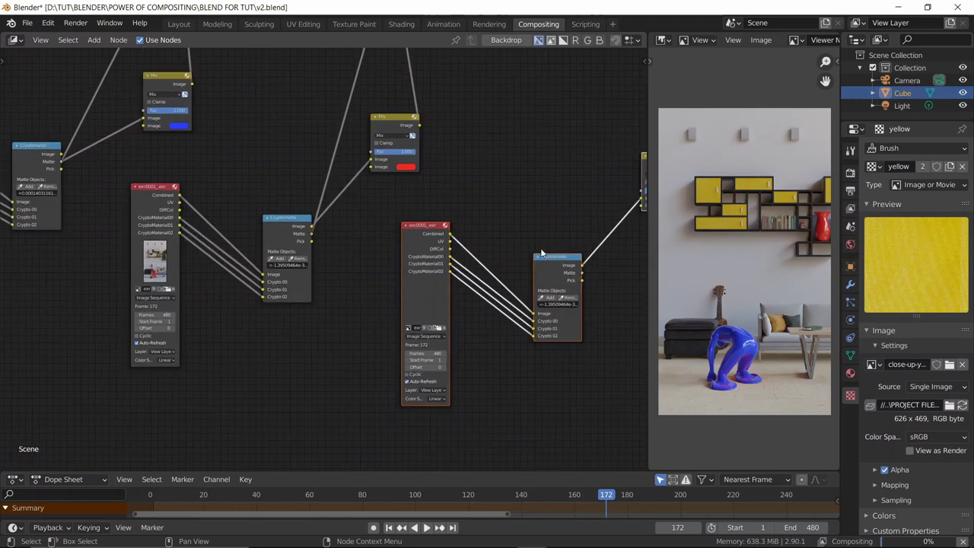
middle_click_drag(542, 254, 381, 236)
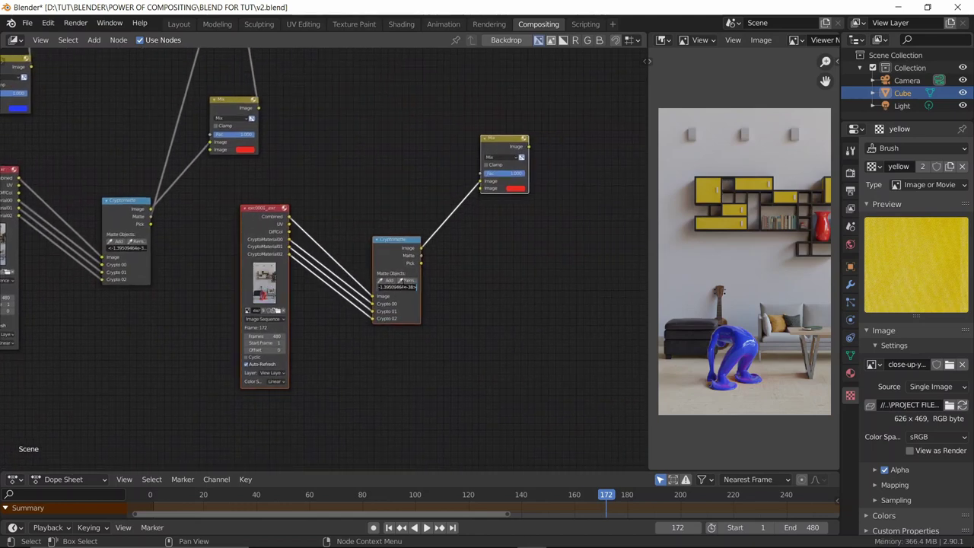
left_click(389, 283, "ctrl+shift")
left_click(389, 284, "ctrl+shift")
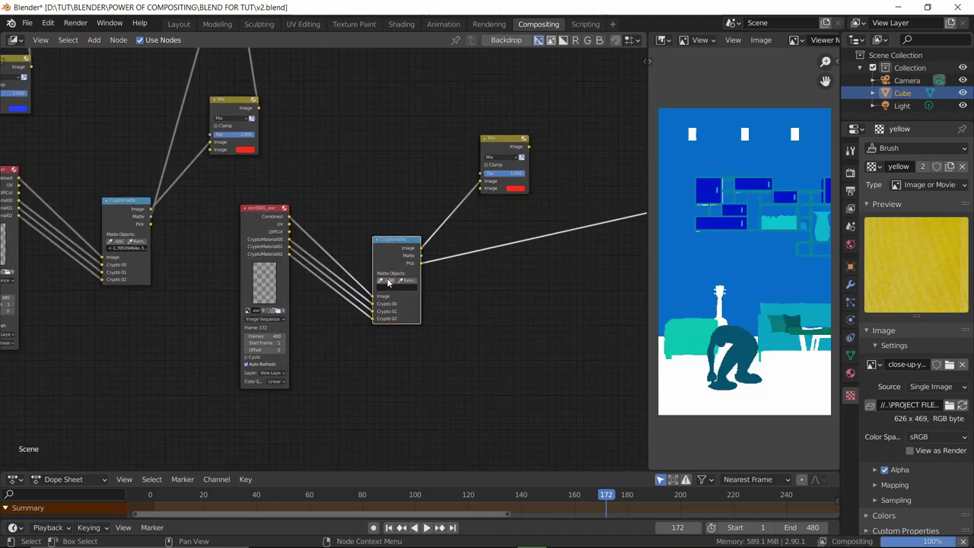
left_click(388, 284)
left_click(512, 152)
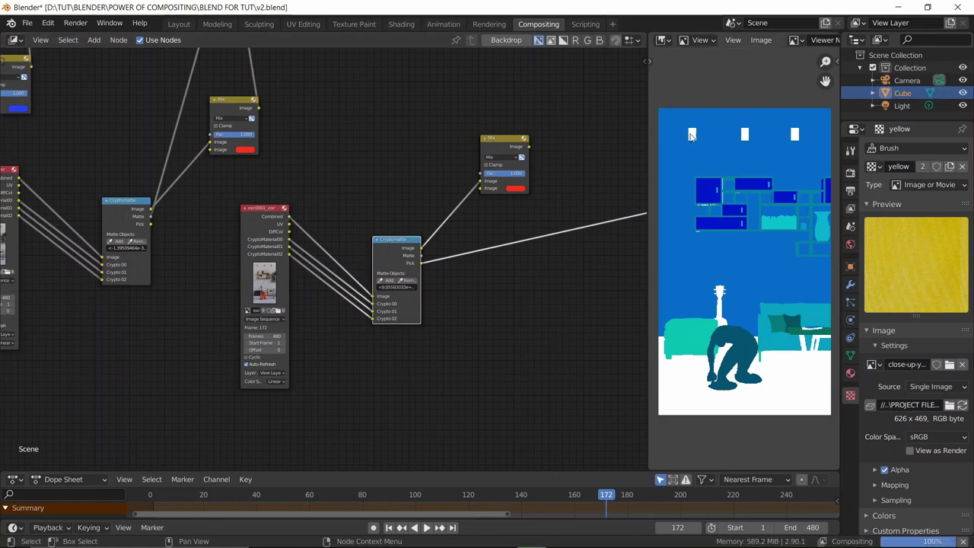
Step: Set the new Mix node's colour to white, darkened slightly to light grey (V about 0.91)
left_click(511, 152, "ctrl+shift")
left_click(516, 188)
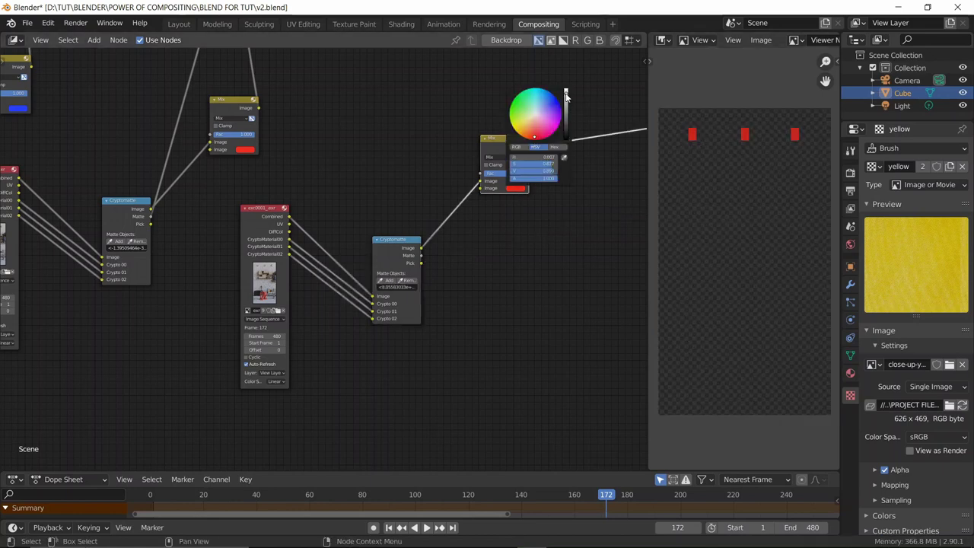
middle_click_drag(371, 100, 356, 224)
left_click(460, 290)
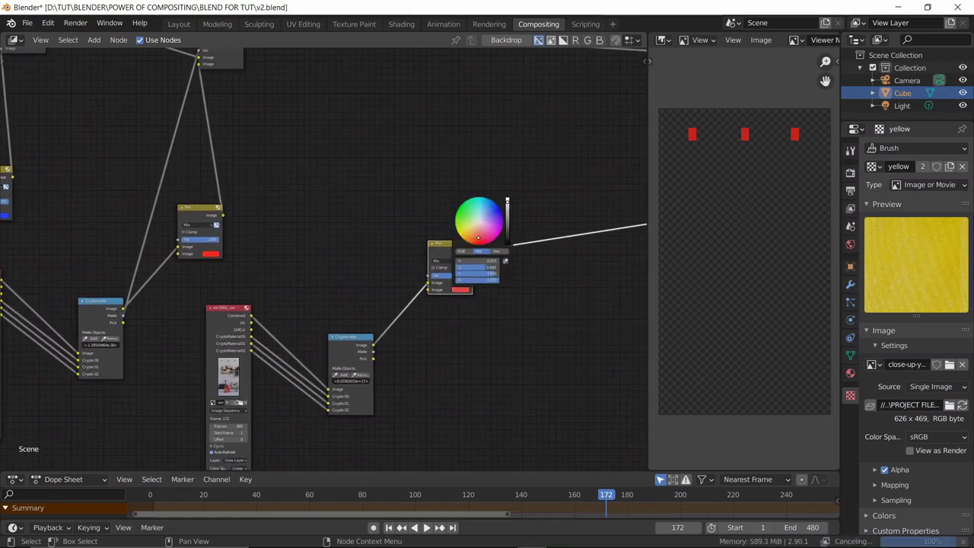
key("BackSpace")
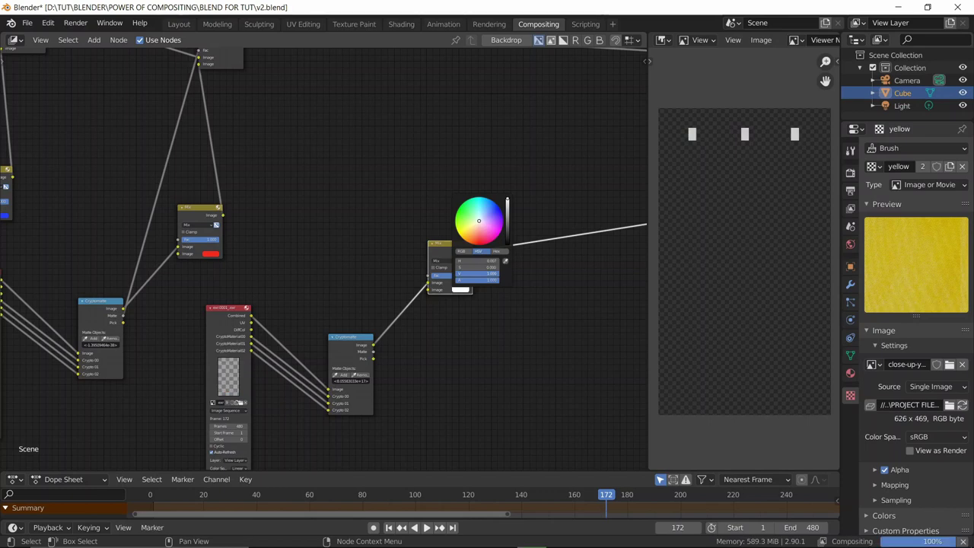
left_click_drag(495, 273, 487, 273)
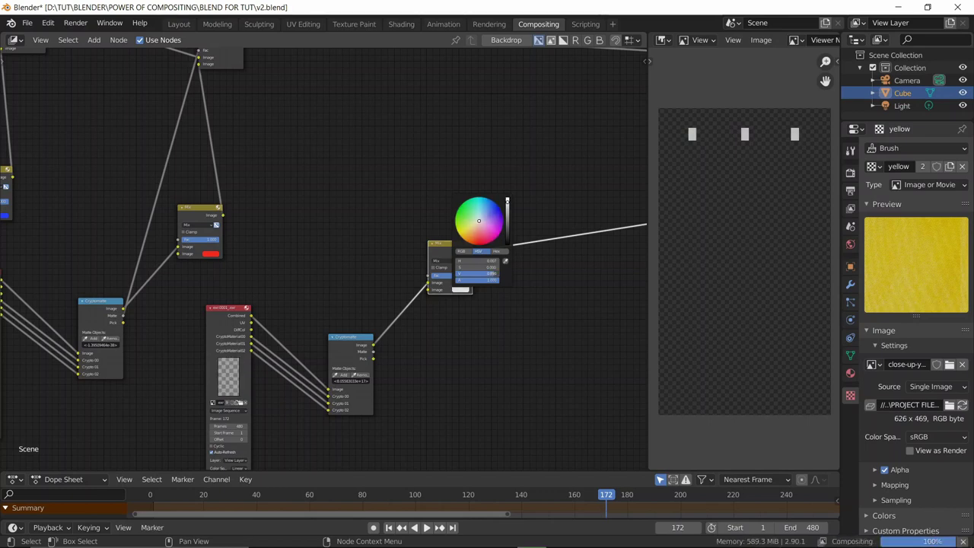
middle_click_drag(452, 145, 449, 261)
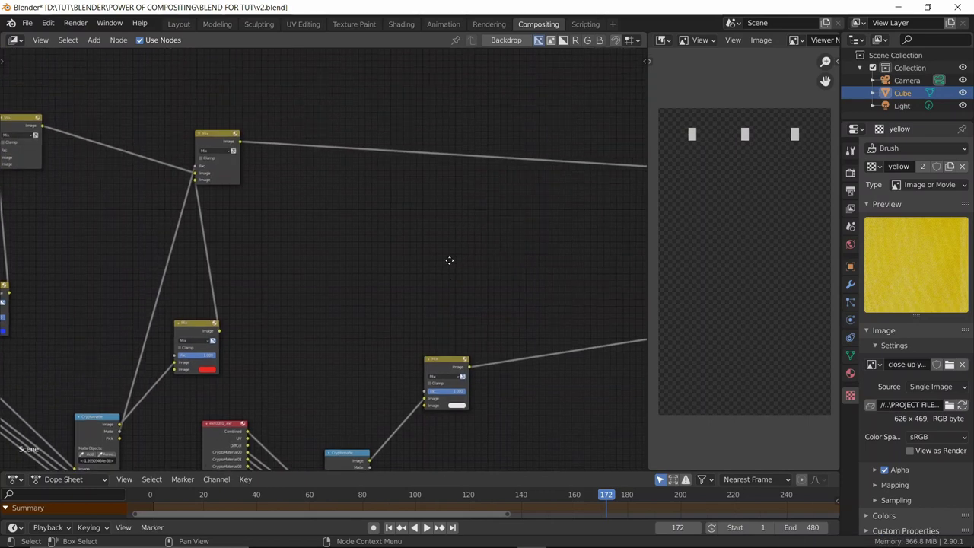
Step: Insert a copy of the Mix node into the main chain and feed it the recoloured branch
left_click(213, 136)
key("shift+d")
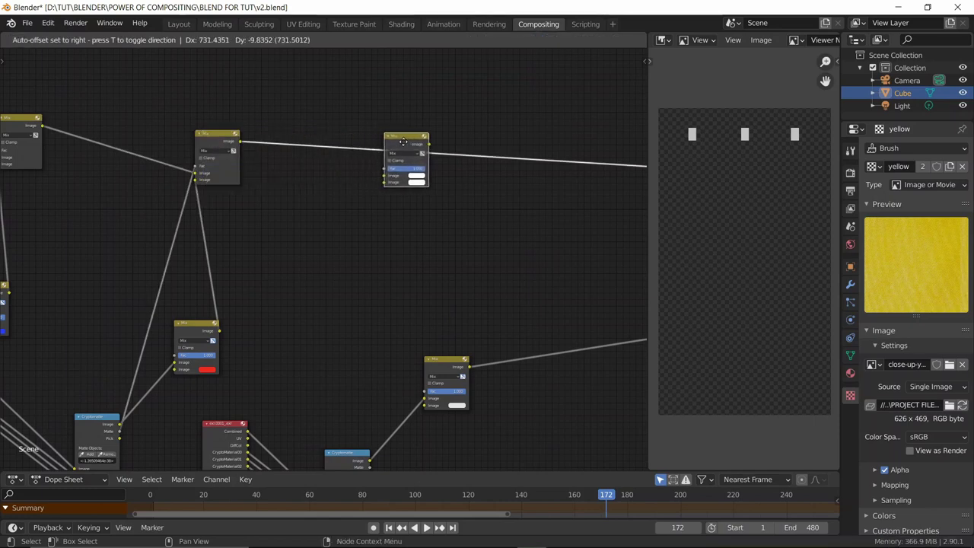
left_click(404, 143)
left_click_drag(472, 369, 404, 232)
left_click_drag(470, 369, 386, 169)
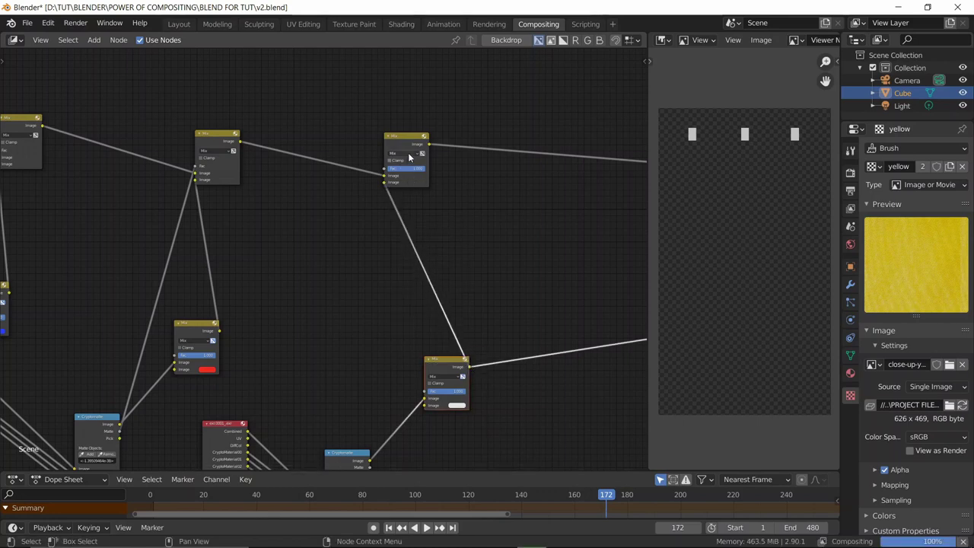
left_click(406, 153)
Step: Use the new Cryptomatte's Matte as the Mix factor and zoom out on the composite
middle_click_drag(337, 350, 335, 253)
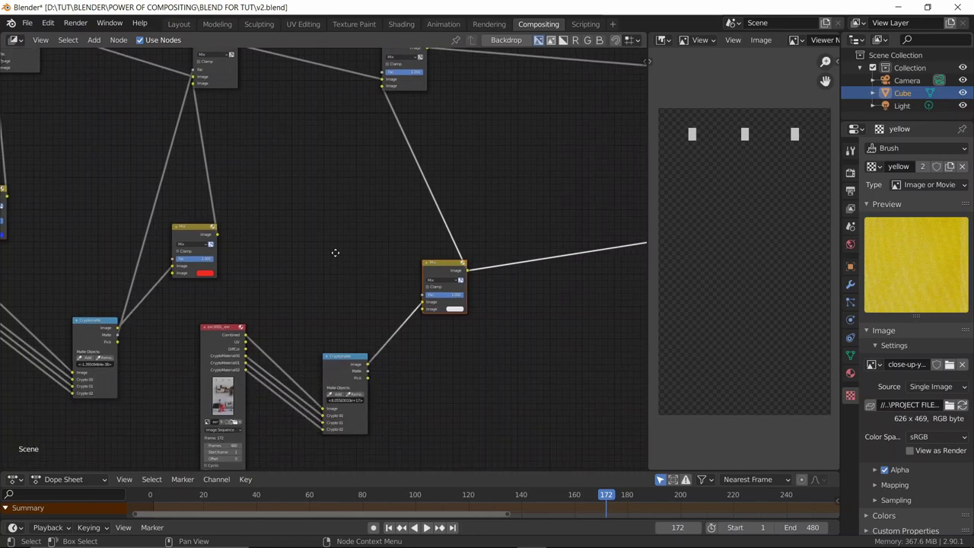
left_click_drag(368, 371, 382, 79)
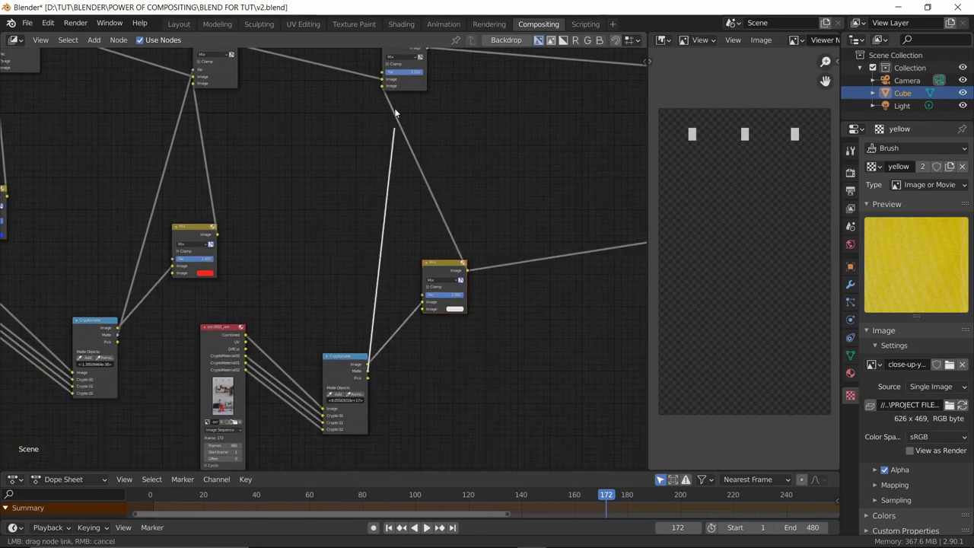
scroll(481, 191, "down", 2)
scroll(481, 191, "down", 4)
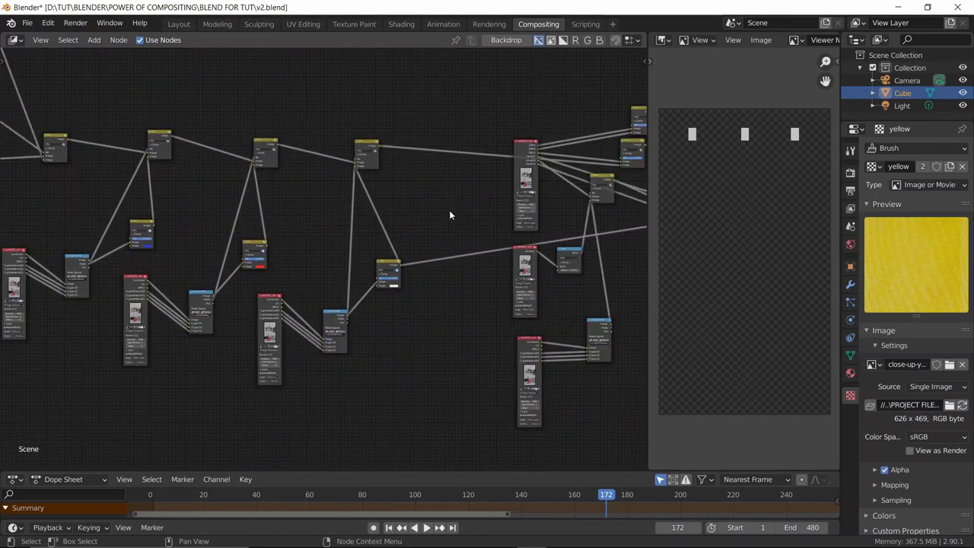
scroll(509, 244, "down", 4, "ctrl")
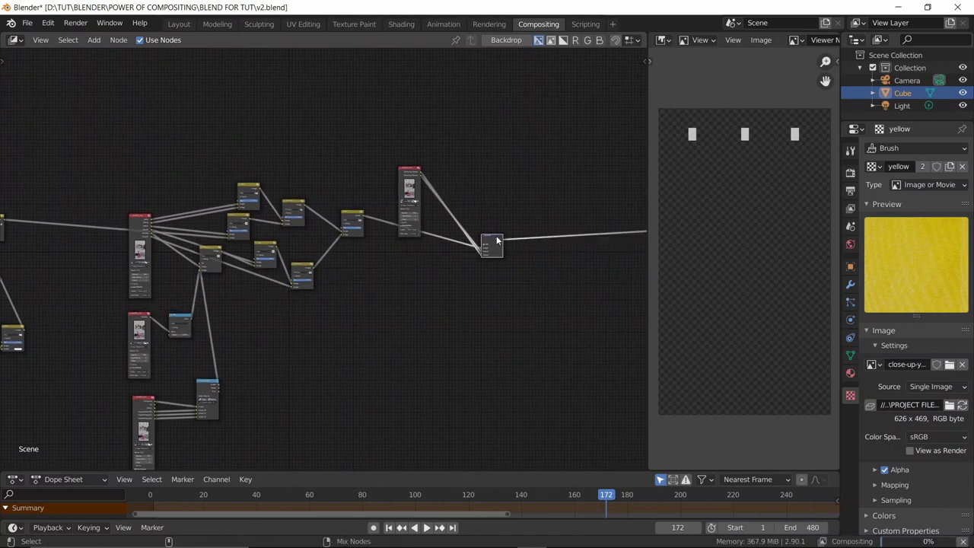
scroll(275, 293, "up", 4, "ctrl")
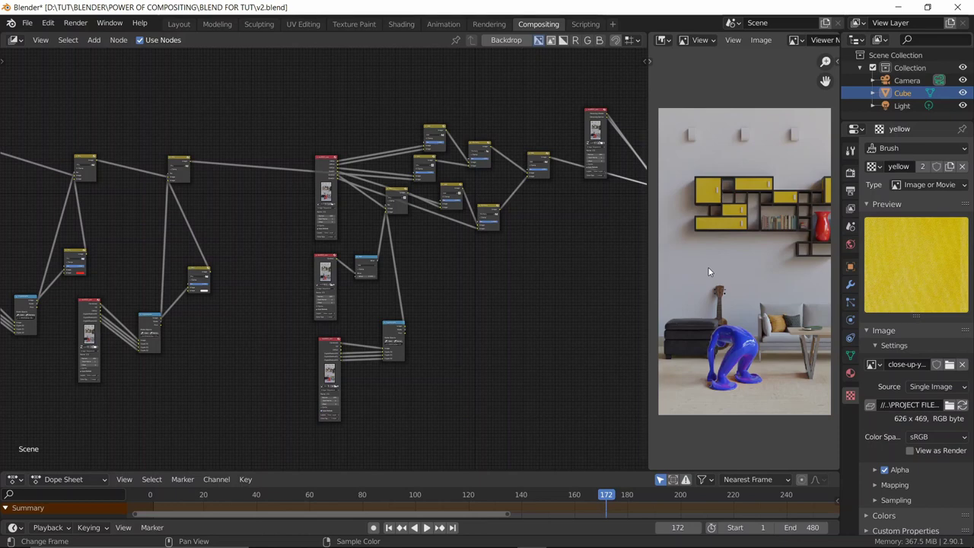
Step: Duplicate the upper-left node cluster and place the copy
middle_click_drag(144, 221, 449, 233)
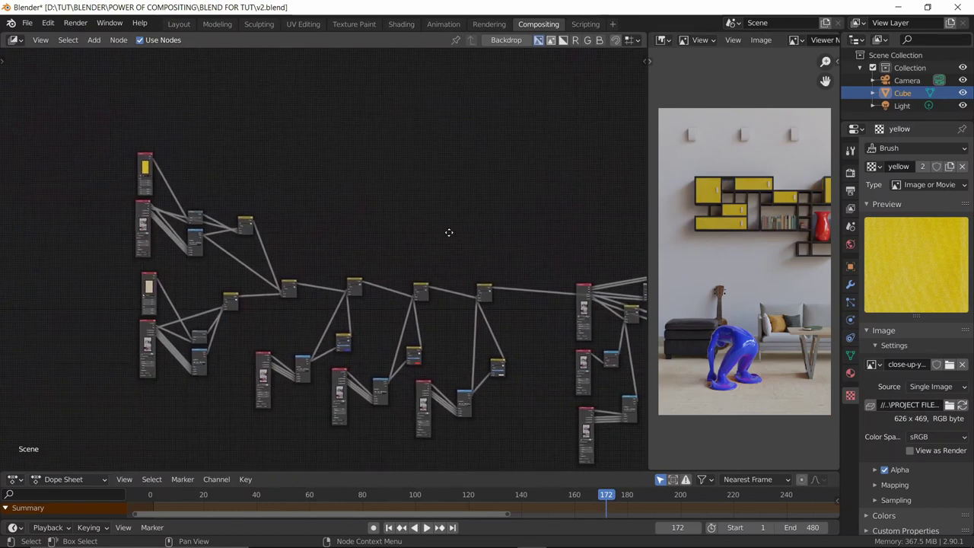
middle_click_drag(289, 175, 298, 182)
left_click_drag(297, 179, 146, 287)
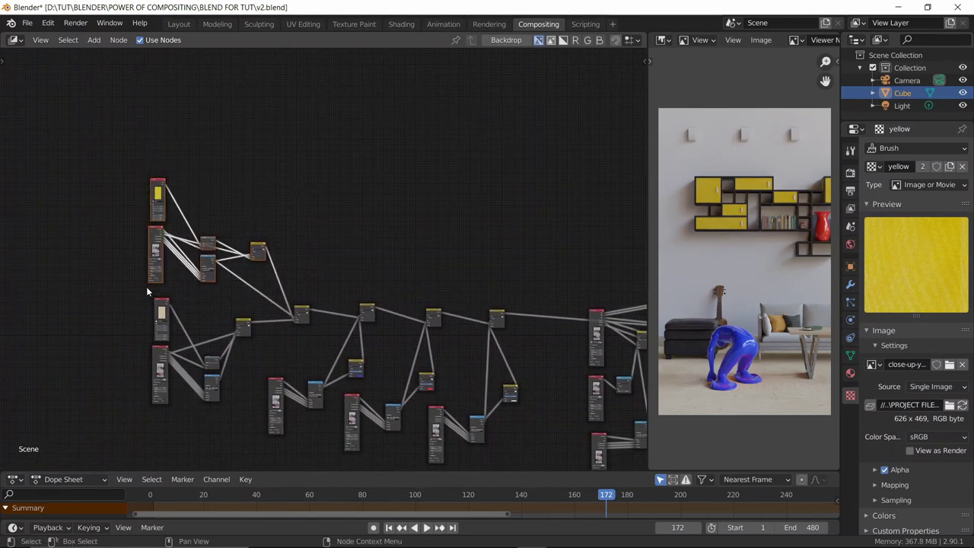
key("shift+d")
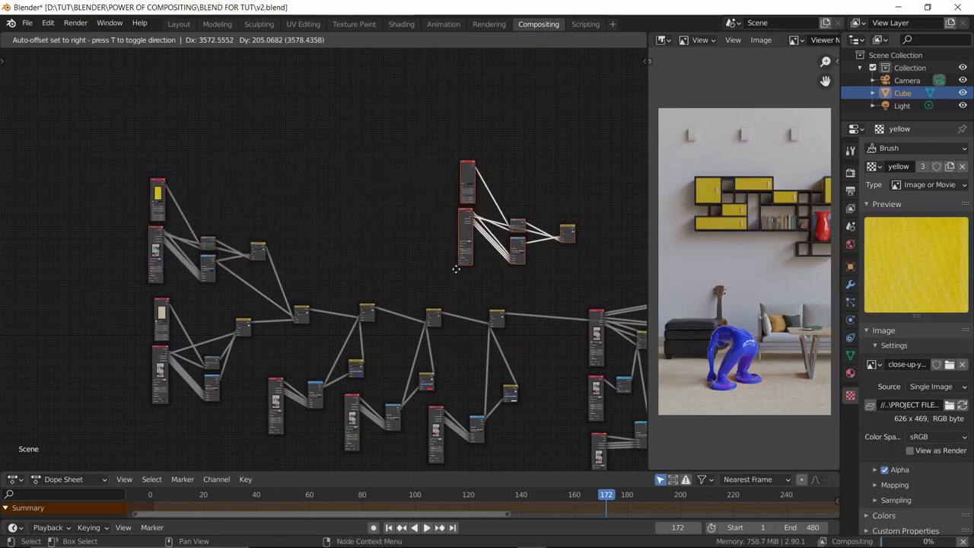
left_click(415, 272)
scroll(416, 272, "down", 2)
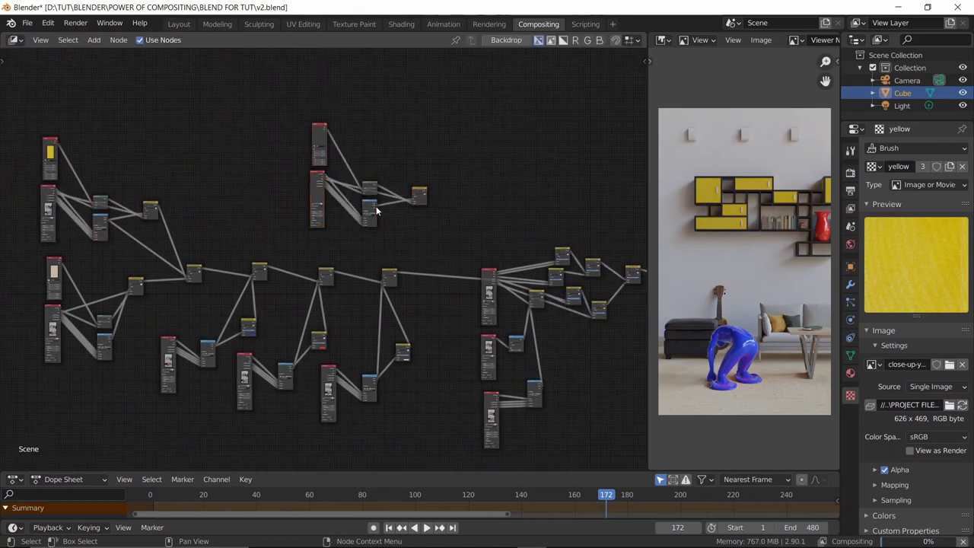
scroll(375, 201, "up", 3)
scroll(376, 201, "up", 3)
scroll(487, 196, "up", 2)
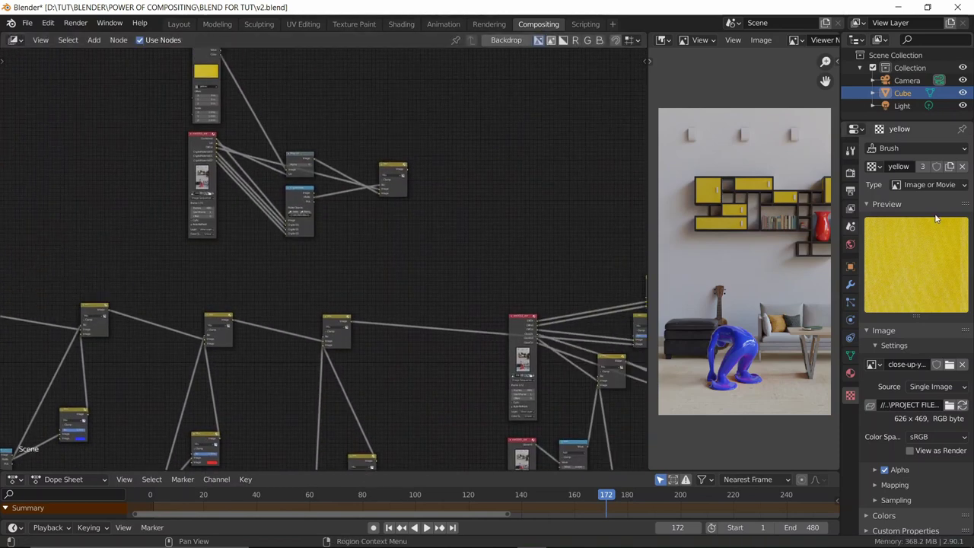
Step: Replace the yellow texture with a new texture named s
left_click(962, 166)
left_click(937, 169)
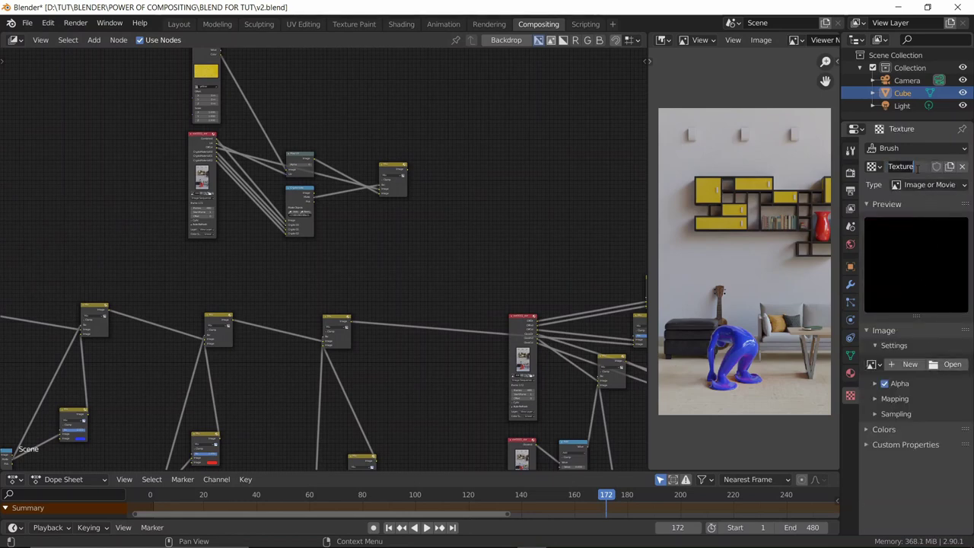
type("st")
key("BackSpace")
key("BackSpace")
Step: Load the black-and-white scratch image from PROJECT FILES FOR PPL into texture s
left_click(948, 364)
left_click(365, 59)
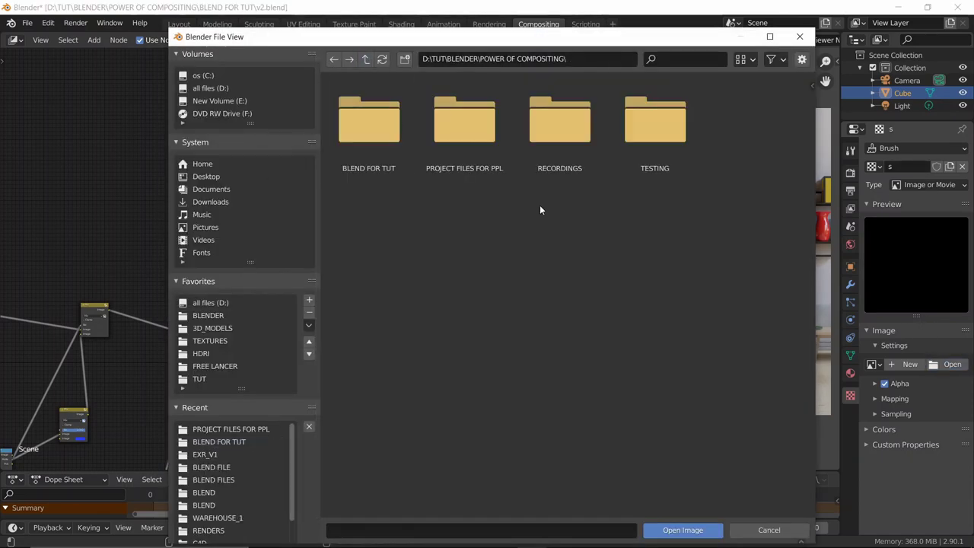
double_click(443, 118)
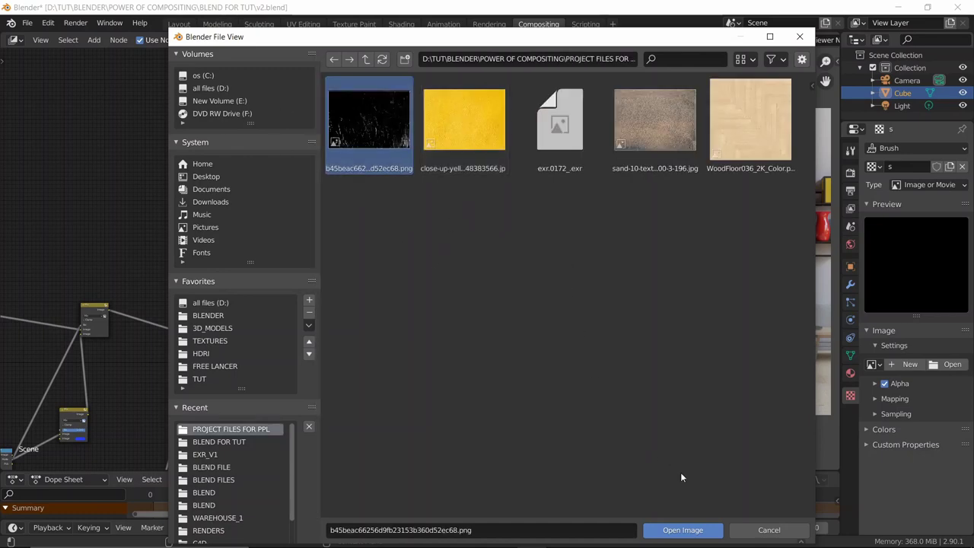
left_click(683, 530)
middle_click_drag(506, 161, 499, 206)
left_click(201, 131)
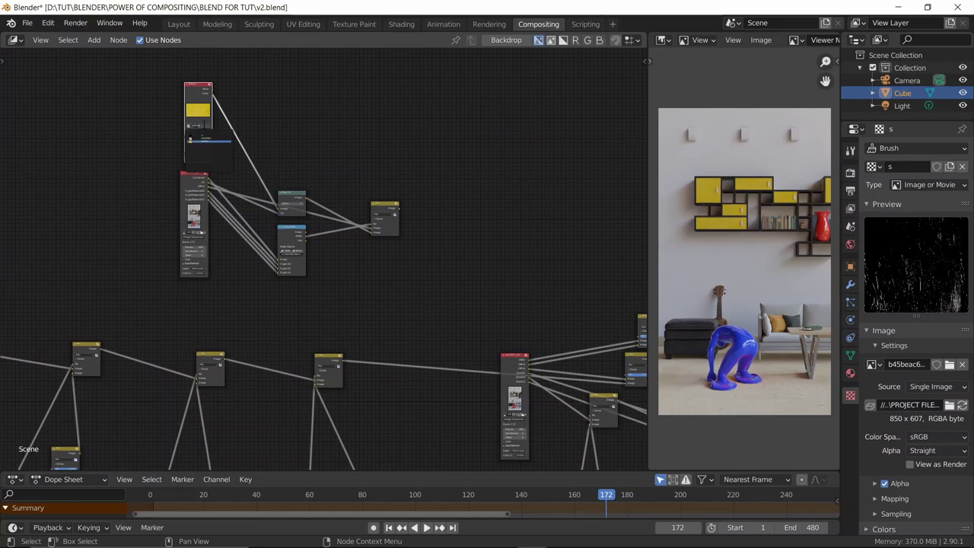
Step: Assign texture s to the Texture node
left_click(210, 135)
scroll(249, 101, "up", 2)
middle_click_drag(249, 101, 348, 231)
scroll(335, 178, "up", 2)
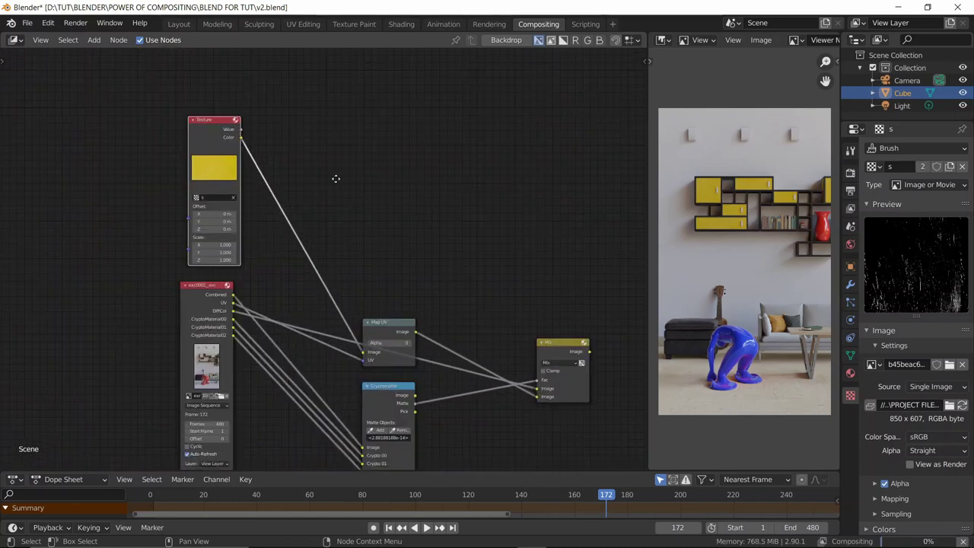
middle_click_drag(457, 191, 400, 189)
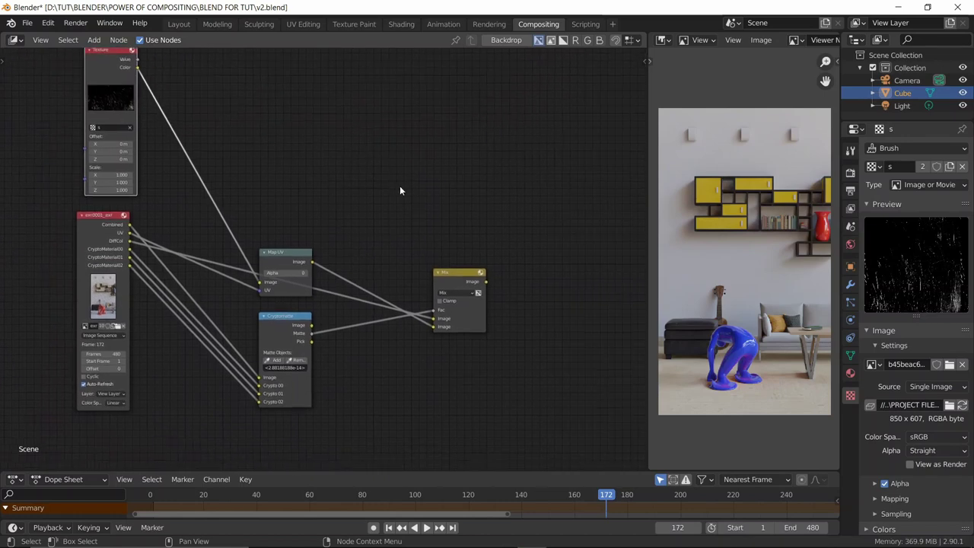
scroll(412, 169, "up", 2)
Step: Clear the copied Cryptomatte node's existing Matte Objects entry
left_click(297, 299, "ctrl+shift")
left_click(297, 300, "ctrl+shift")
left_click(297, 299, "ctrl+shift")
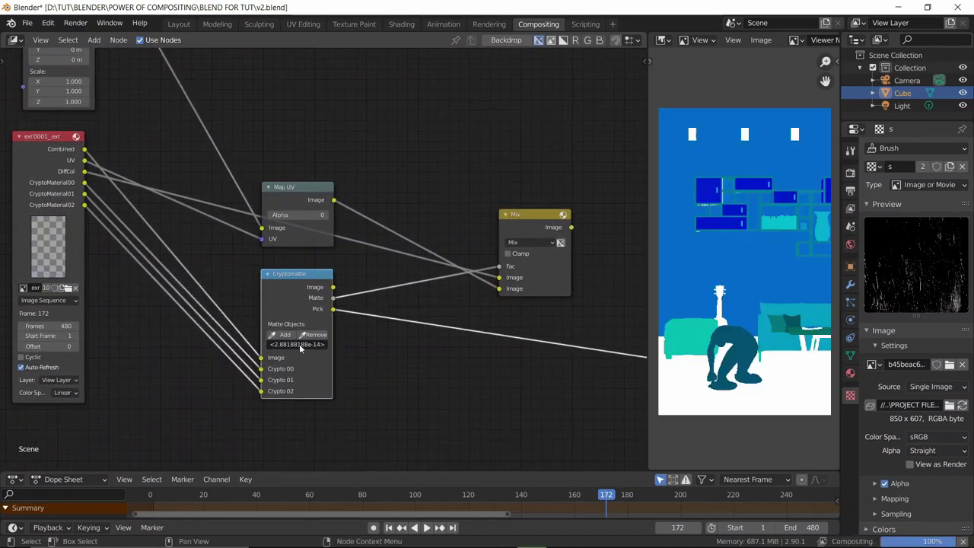
left_click(299, 344)
key("BackSpace")
key("Return")
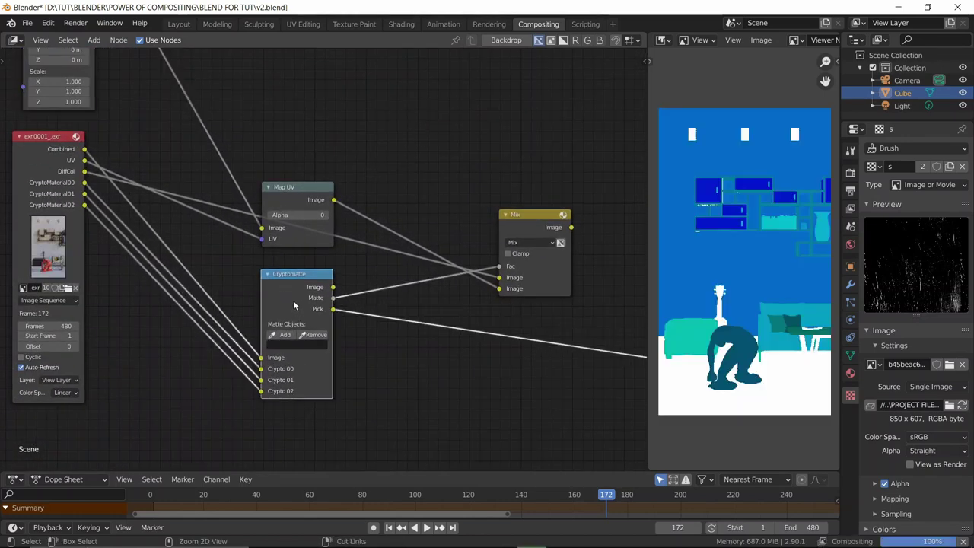
Step: Pick the wall as the Cryptomatte matte object from the pick preview
left_click(293, 300, "ctrl+shift")
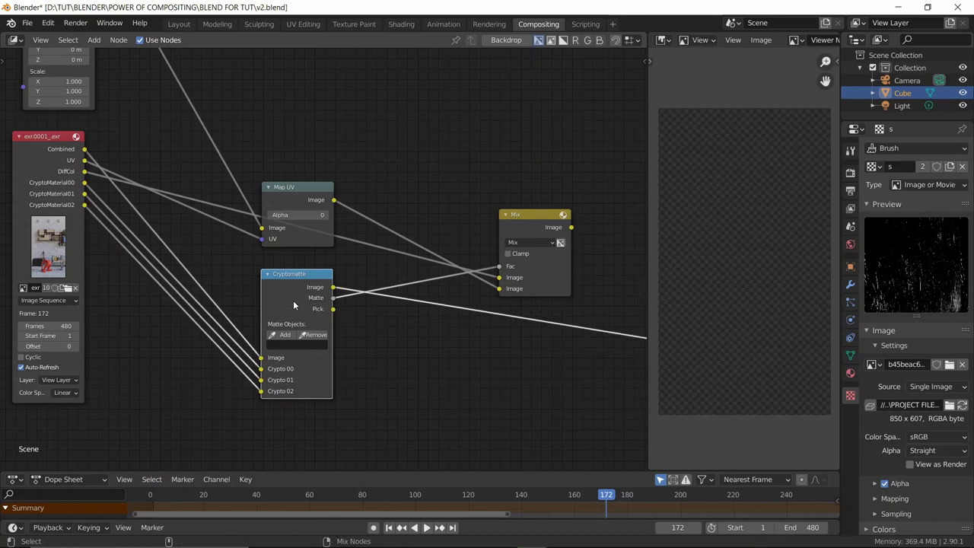
left_click(293, 300, "ctrl+shift")
left_click(293, 300, "ctrl+shift")
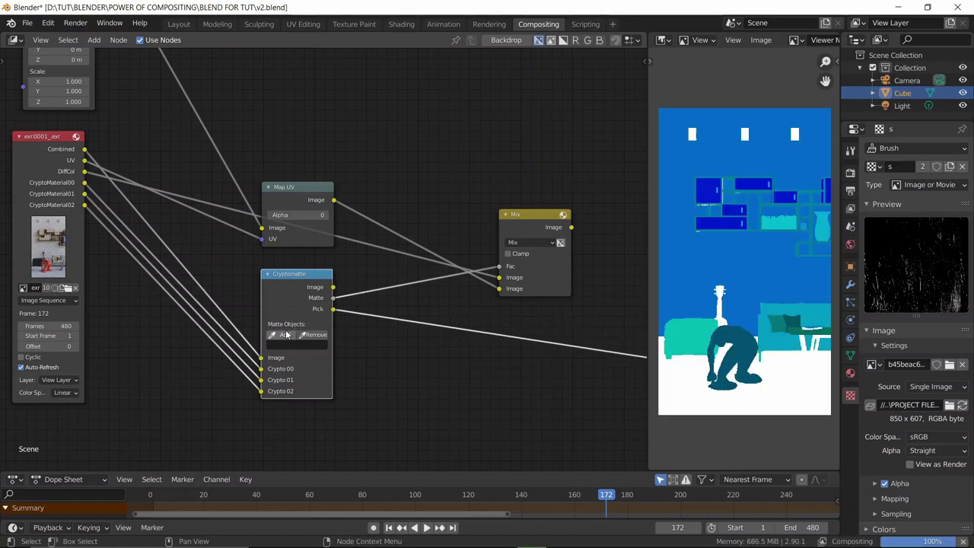
left_click(286, 335)
left_click(695, 244)
Step: Preview the scratch Mix node's result in the viewer
scroll(349, 168, "down", 1)
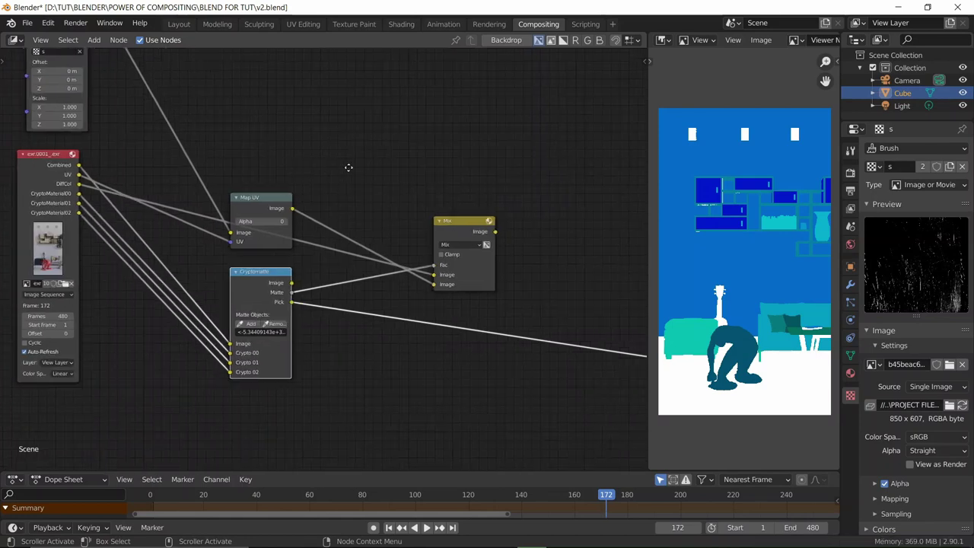
scroll(335, 169, "down", 1)
scroll(366, 198, "up", 1)
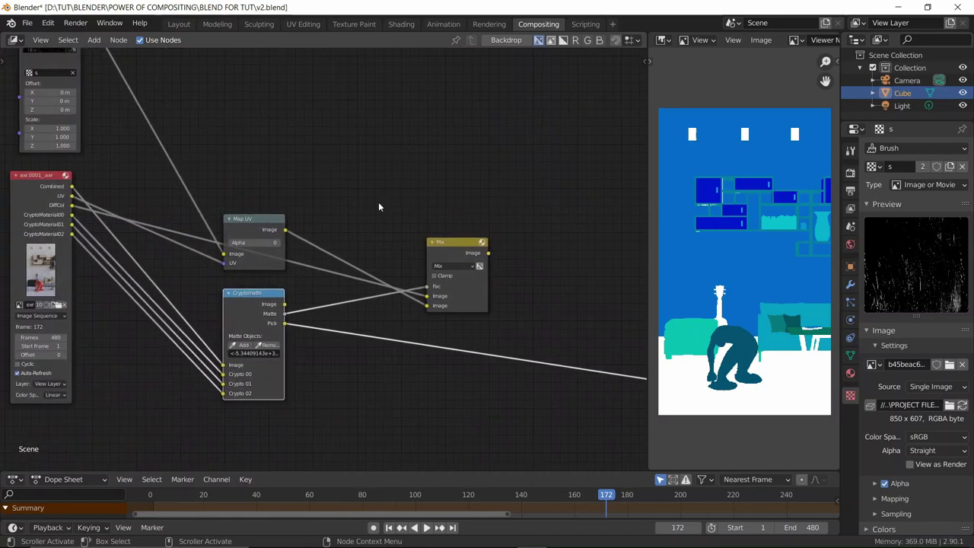
left_click(457, 252, "ctrl+shift")
scroll(457, 252, "down", 1)
middle_click_drag(457, 252, 380, 175)
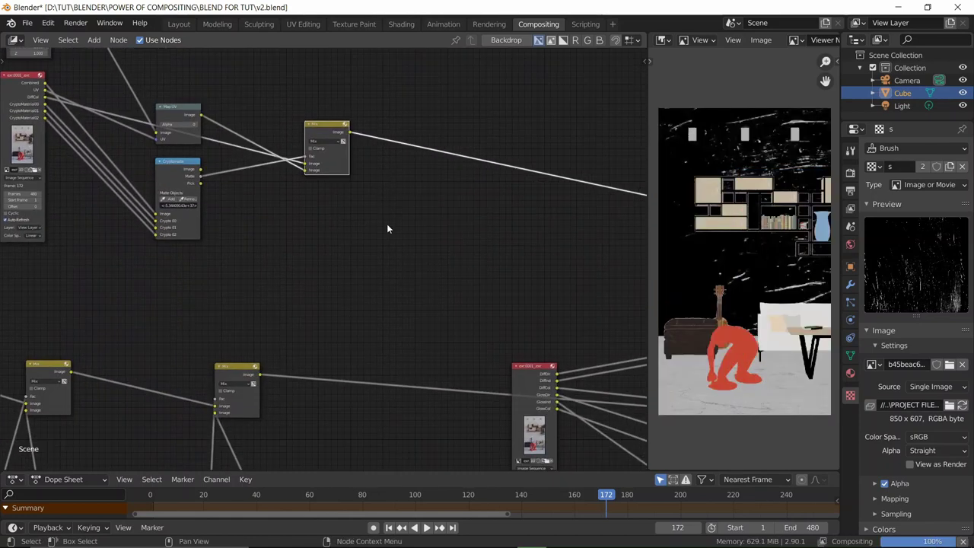
Step: Insert a Mix node into the main image chain and feed it the scratch mix
scroll(390, 226, "down", 1)
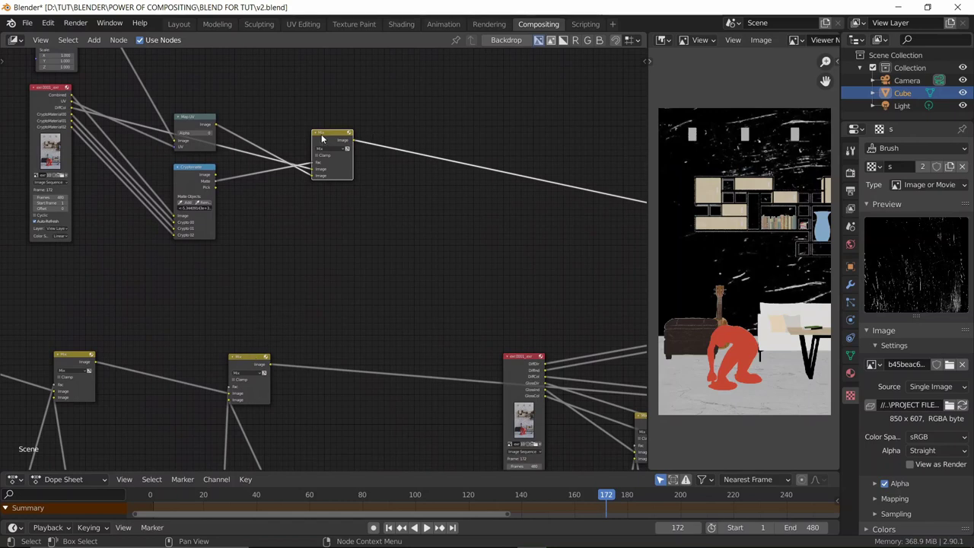
left_click_drag(324, 137, 425, 349)
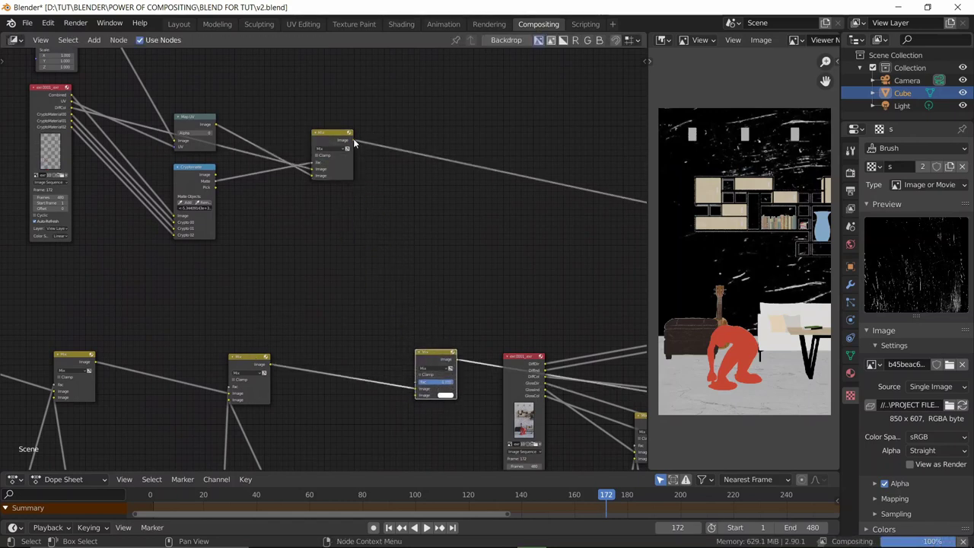
left_click_drag(353, 139, 414, 393)
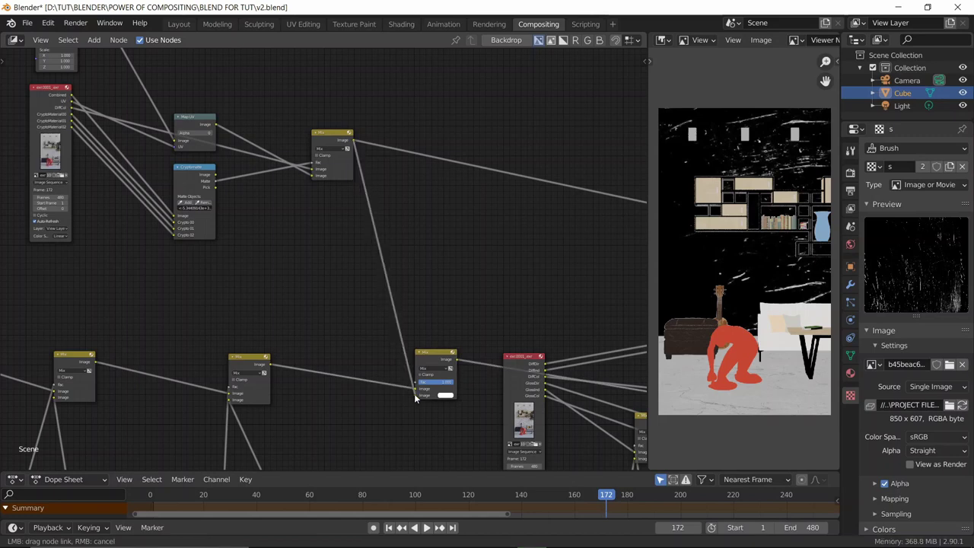
scroll(409, 249, "down", 2)
middle_click_drag(396, 242, 328, 208)
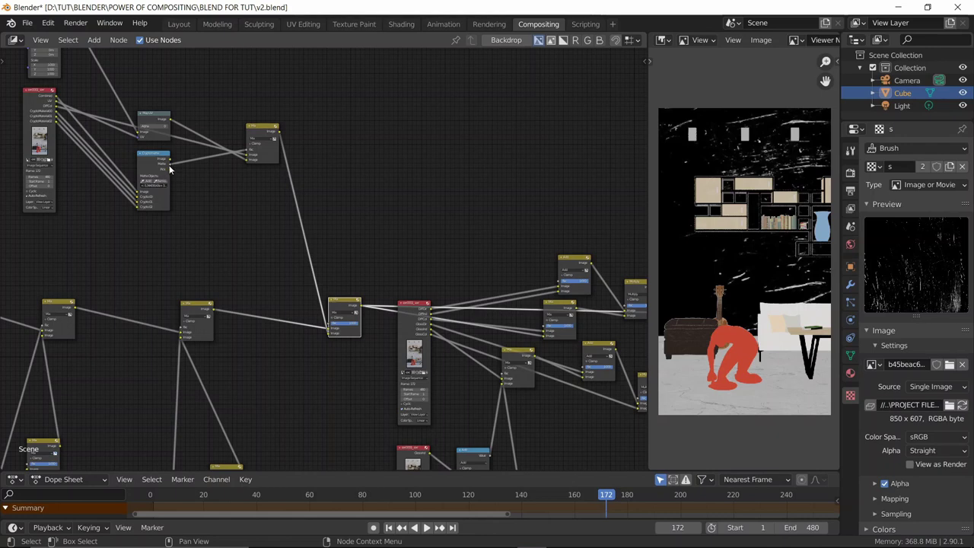
Step: Use the wall matte as the new Mix node's blend factor
left_click_drag(170, 163, 329, 323)
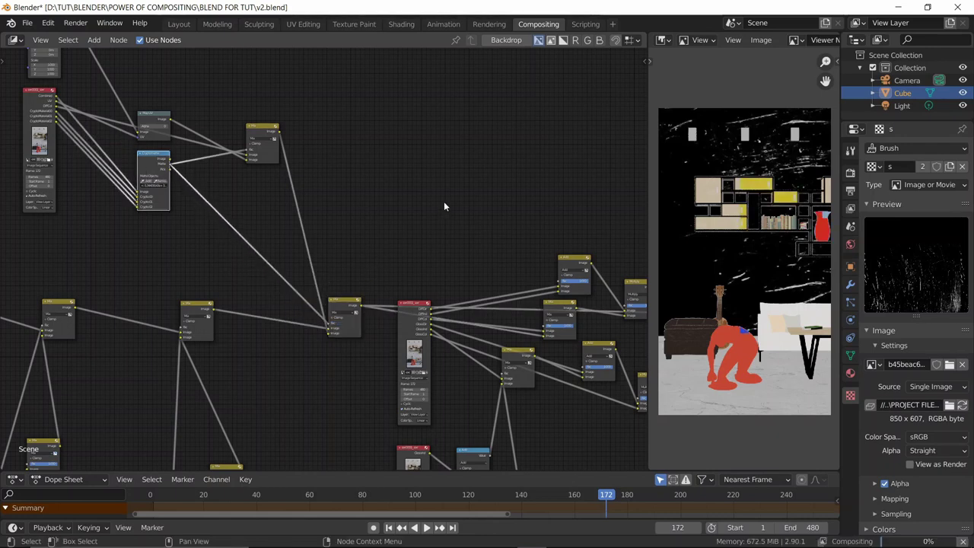
scroll(447, 200, "down", 2)
scroll(447, 199, "down", 2)
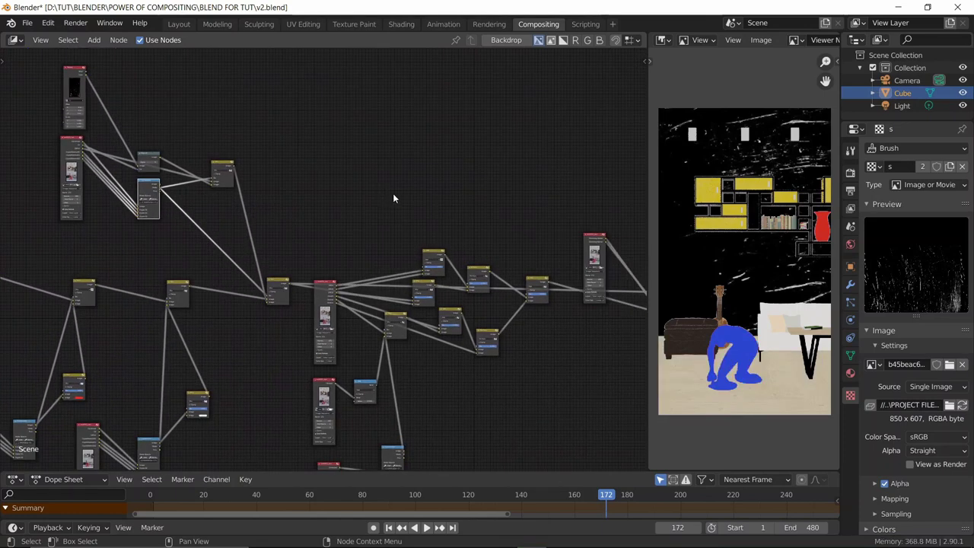
scroll(483, 220, "up", 2)
Step: Preview the final composite and zoom in on the shelf
left_click(525, 283, "ctrl+shift")
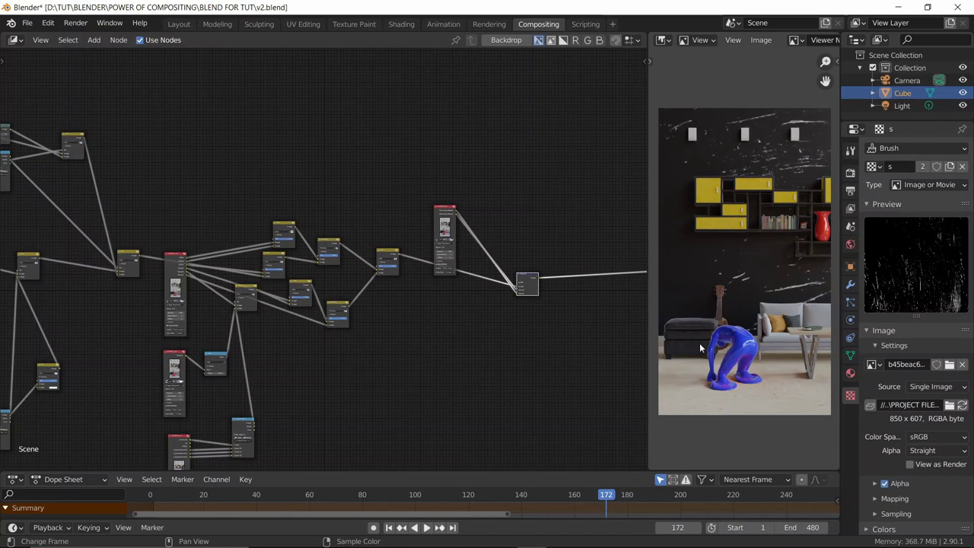
scroll(701, 142, "up", 2)
middle_click_drag(700, 137, 741, 255)
scroll(702, 151, "up", 2)
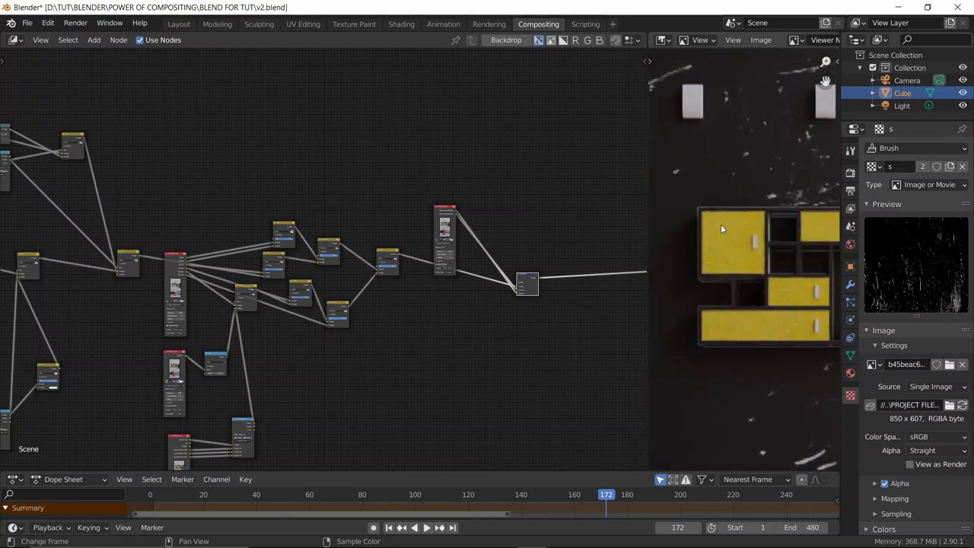
scroll(725, 207, "up", 1)
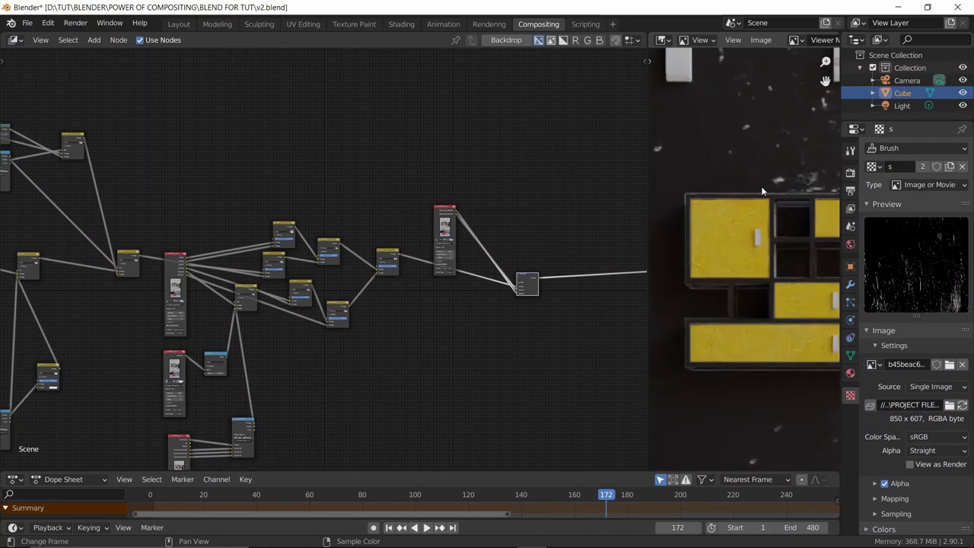
scroll(750, 182, "down", 2)
Step: Maximize the viewer and inspect the lower yellow drawer, shelf, ukulele and ottoman
key("ctrl+space")
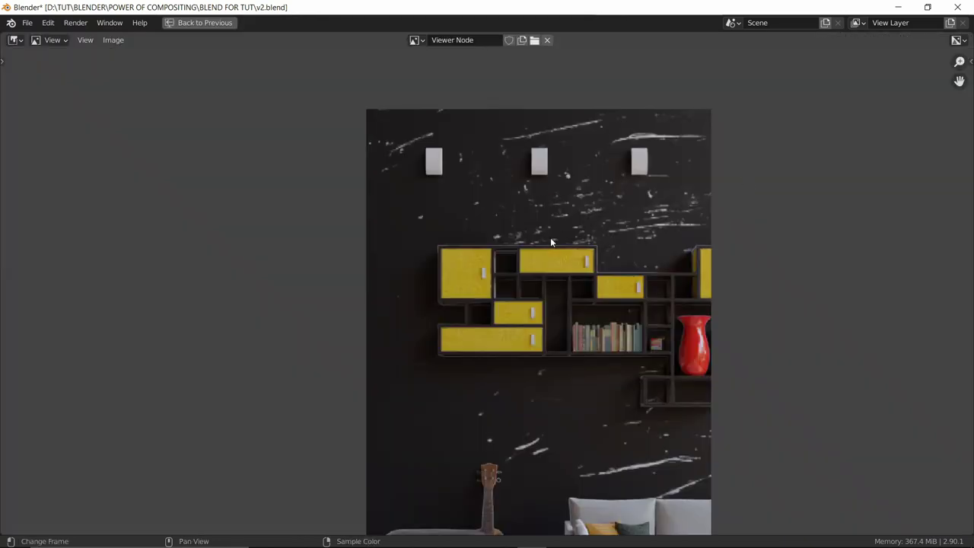
middle_click_drag(562, 216, 565, 189)
middle_click_drag(465, 223, 537, 157)
scroll(538, 157, "up", 2)
scroll(607, 196, "up", 2)
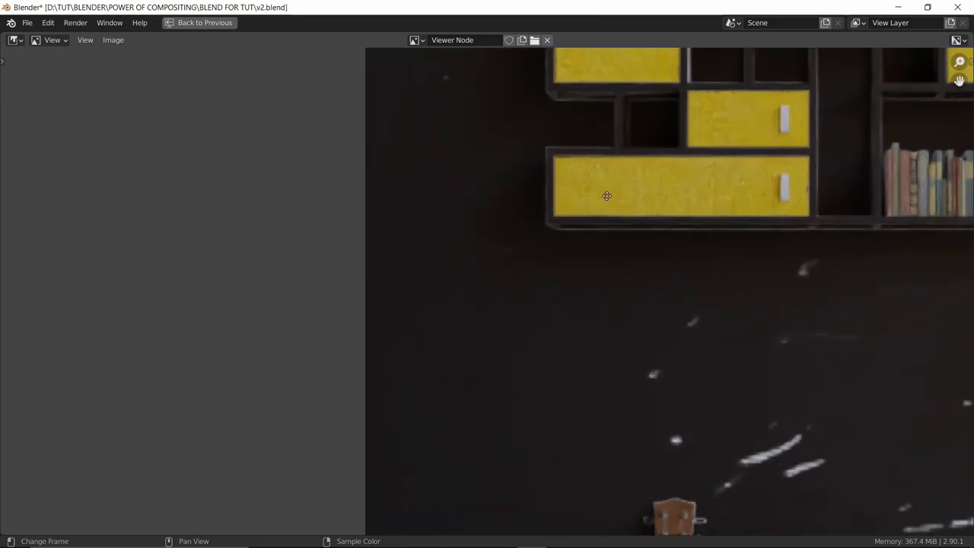
middle_click_drag(607, 196, 580, 389)
scroll(557, 362, "down", 4)
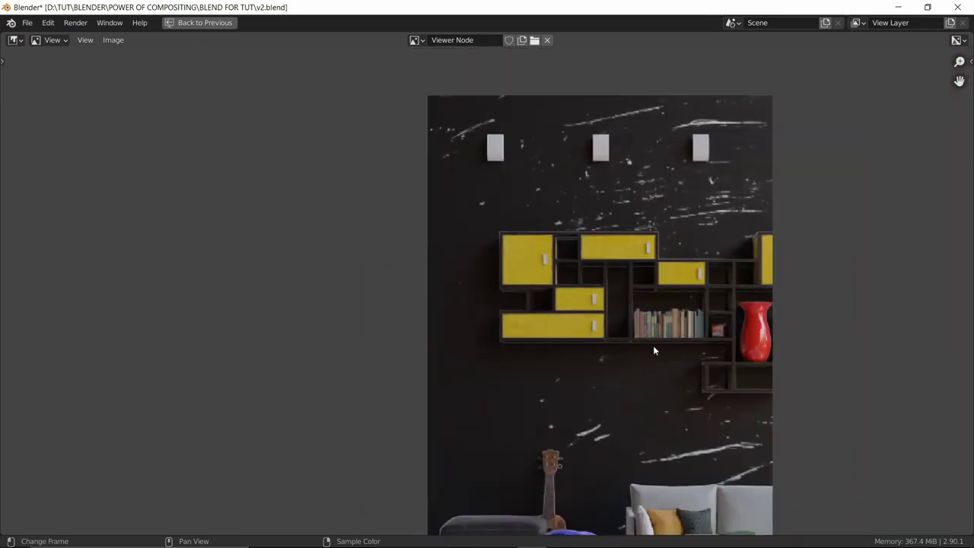
middle_click_drag(653, 348, 684, 219)
Step: Zoom and pan across the scratched wall above and around the shelves
scroll(701, 294, "up", 3)
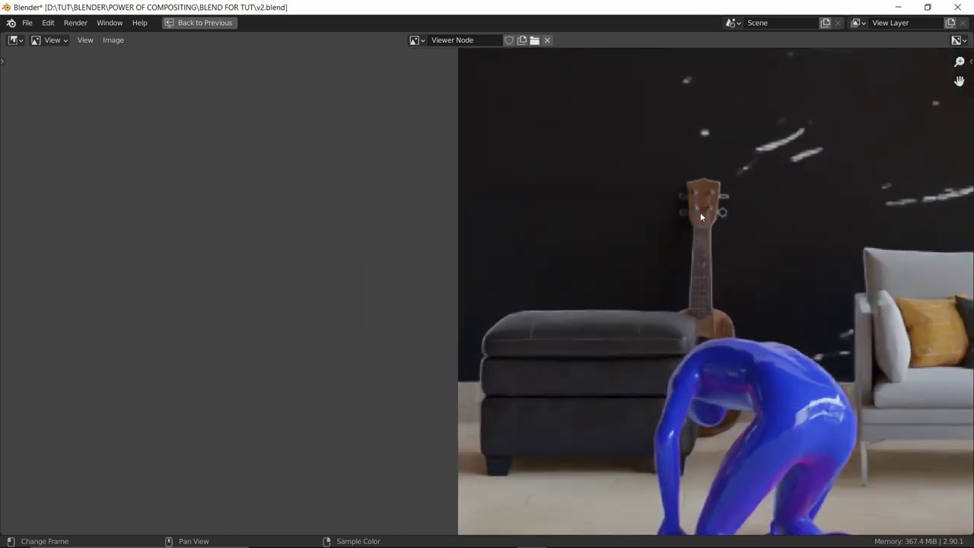
scroll(536, 333, "down", 2)
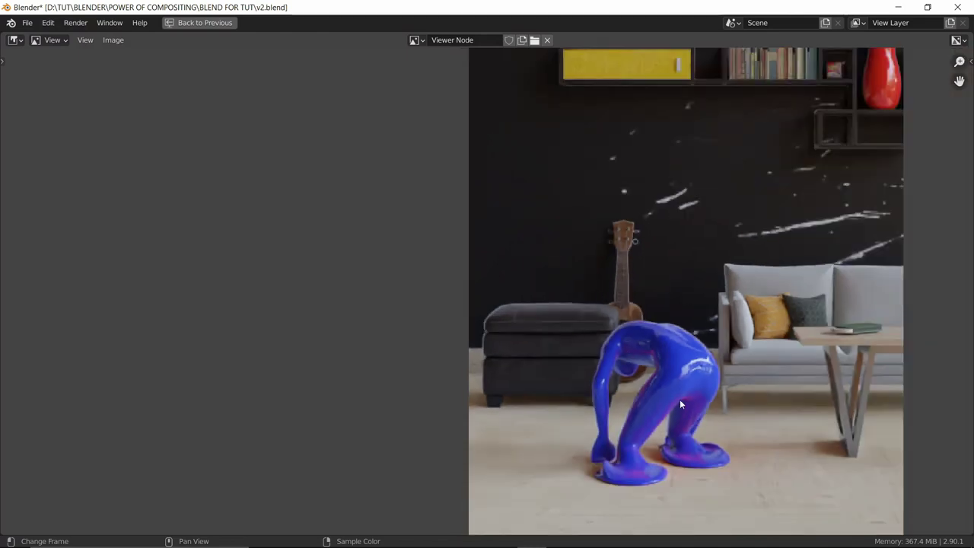
scroll(570, 269, "down", 1)
scroll(532, 312, "up", 5)
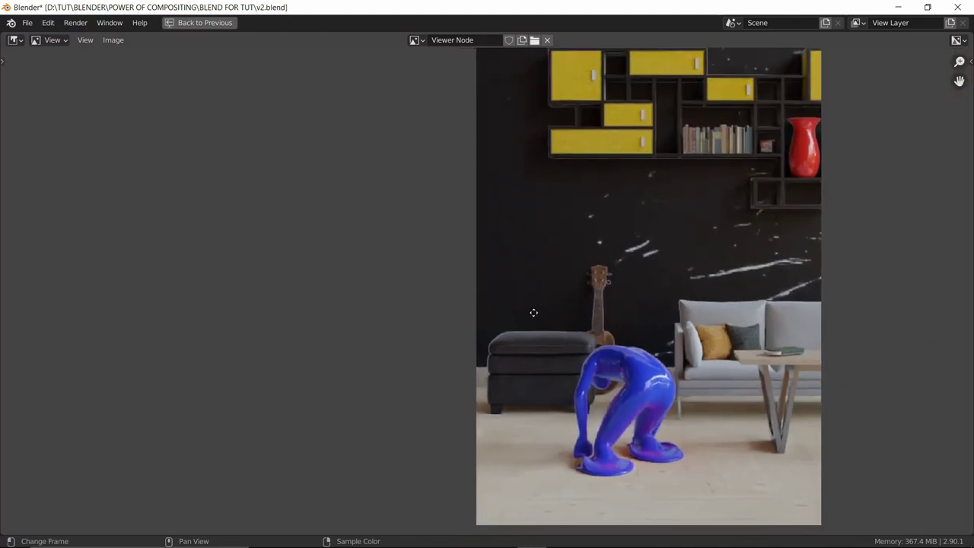
scroll(538, 254, "up", 3)
scroll(564, 264, "down", 5)
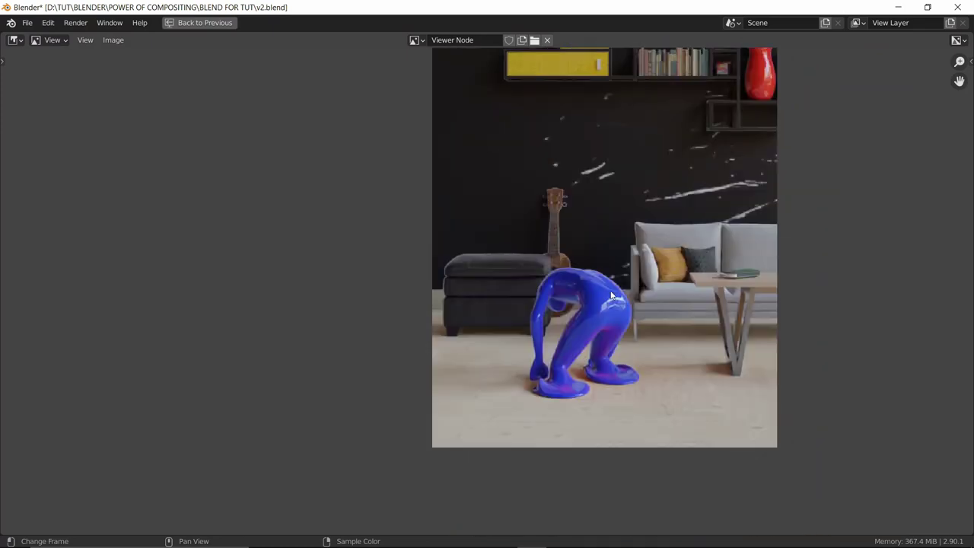
scroll(565, 264, "up", 2)
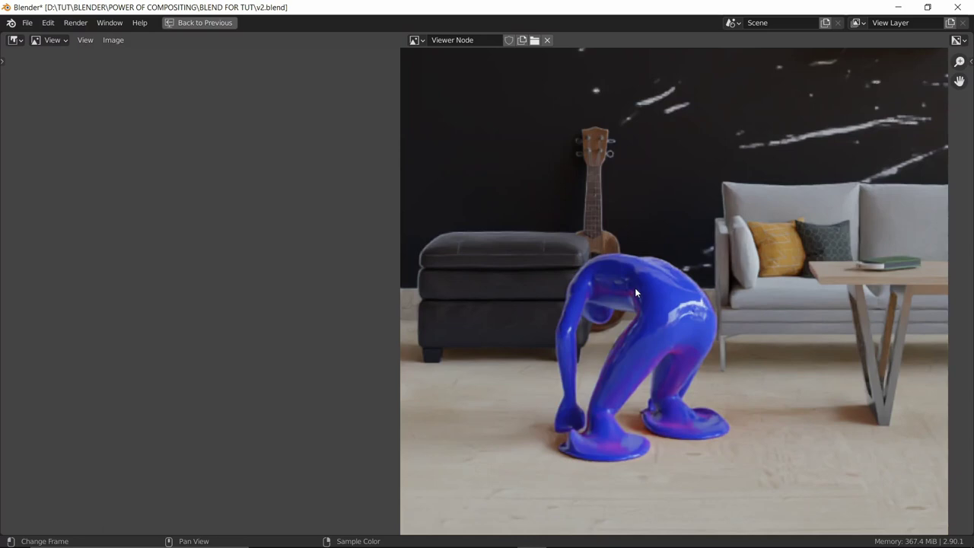
scroll(635, 288, "down", 1)
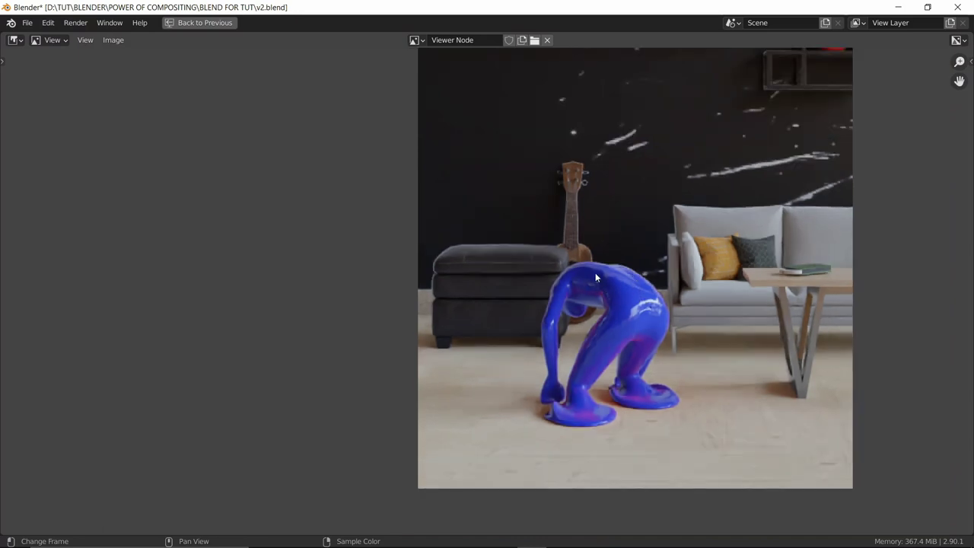
scroll(595, 273, "down", 2)
scroll(588, 281, "up", 5)
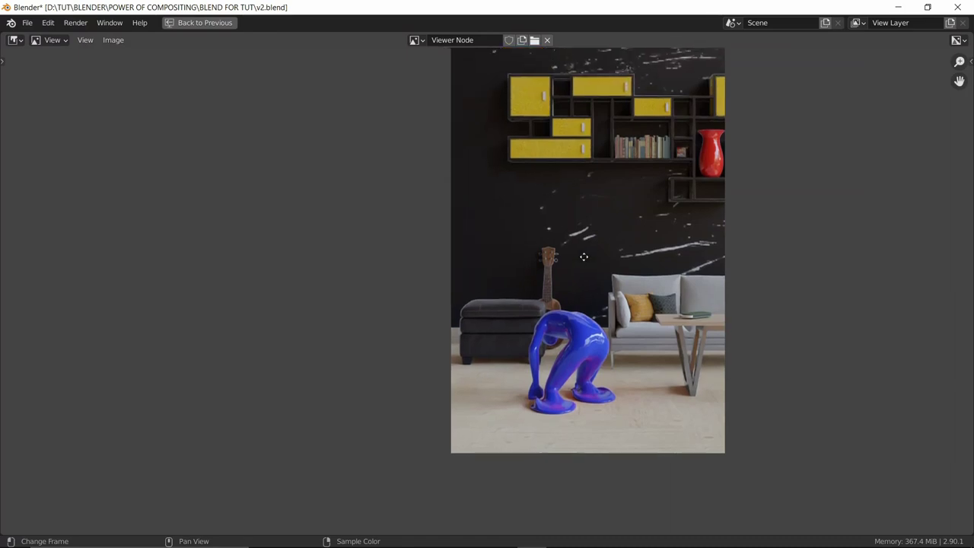
middle_click_drag(597, 274, 589, 393)
scroll(573, 235, "up", 4)
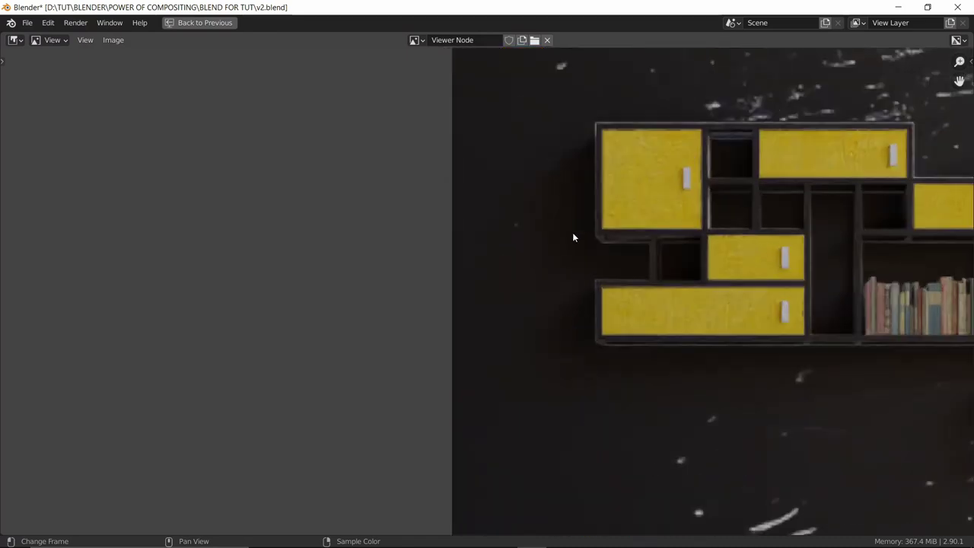
middle_click_drag(573, 234, 543, 243)
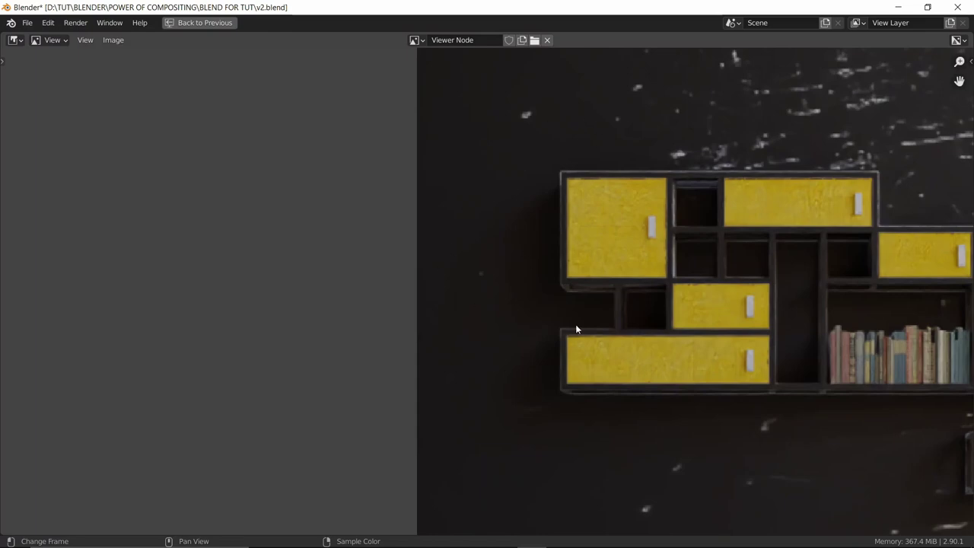
scroll(577, 206, "down", 3)
scroll(683, 185, "up", 2)
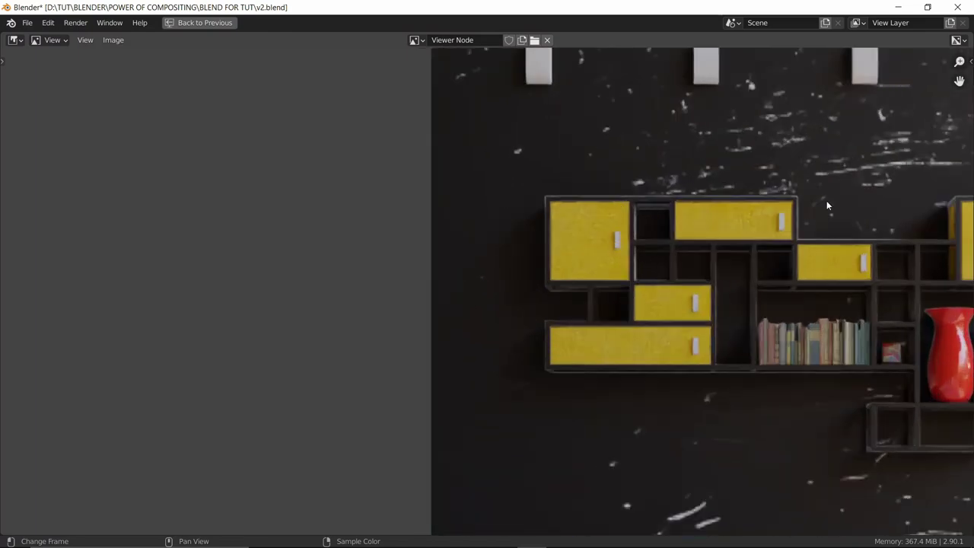
scroll(602, 245, "down", 4)
Step: Enable Use Alpha on the Mix node that blends the scratch texture
key("ctrl+space")
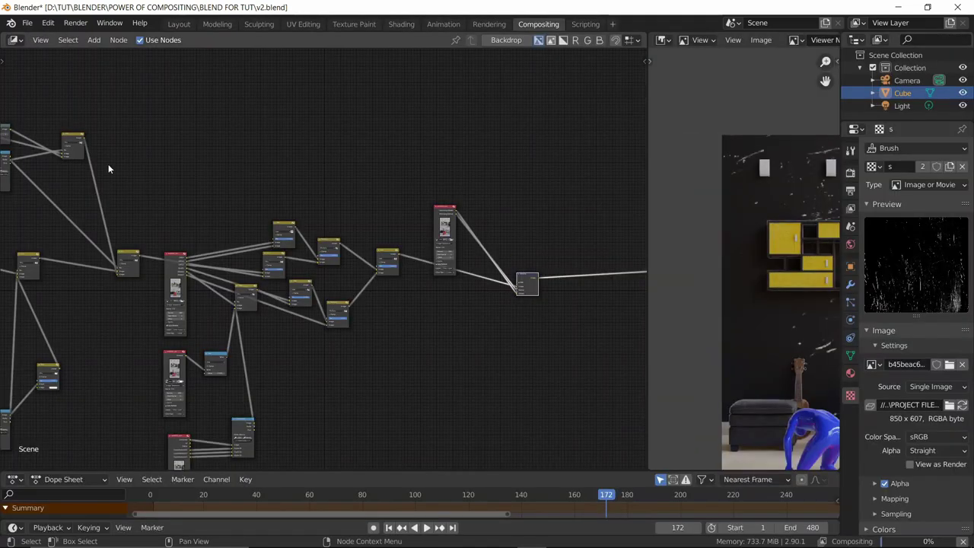
scroll(335, 186, "up", 4)
middle_click_drag(309, 105, 378, 334)
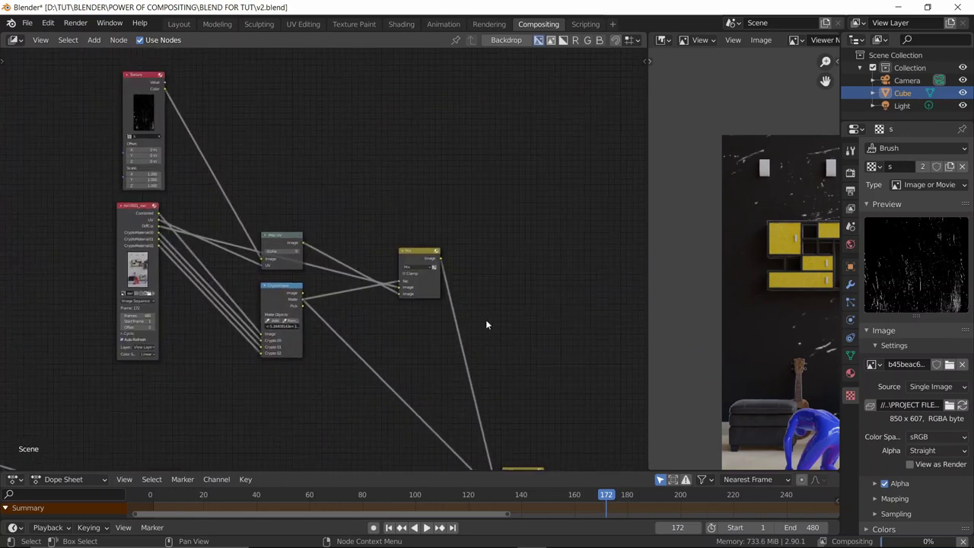
scroll(431, 274, "up", 2)
left_click(515, 273)
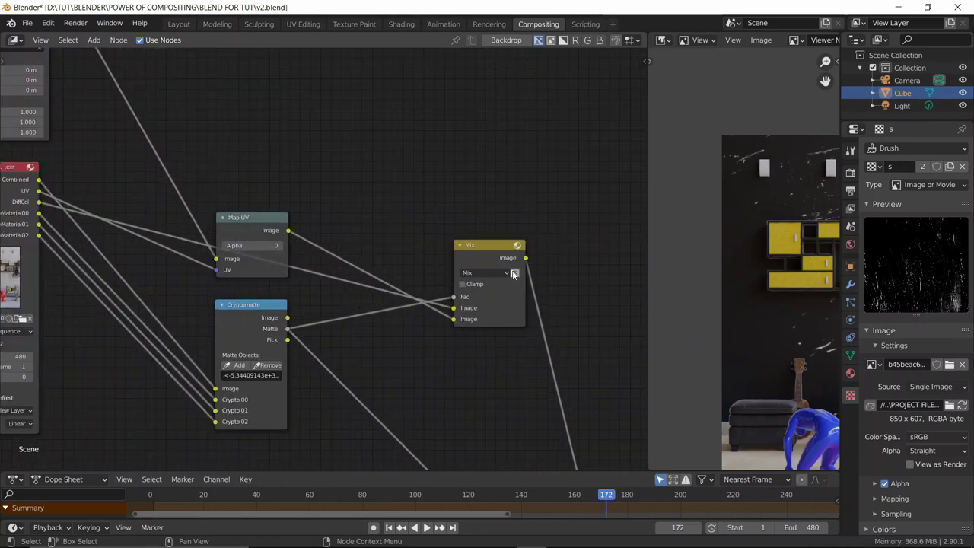
scroll(742, 211, "down", 4)
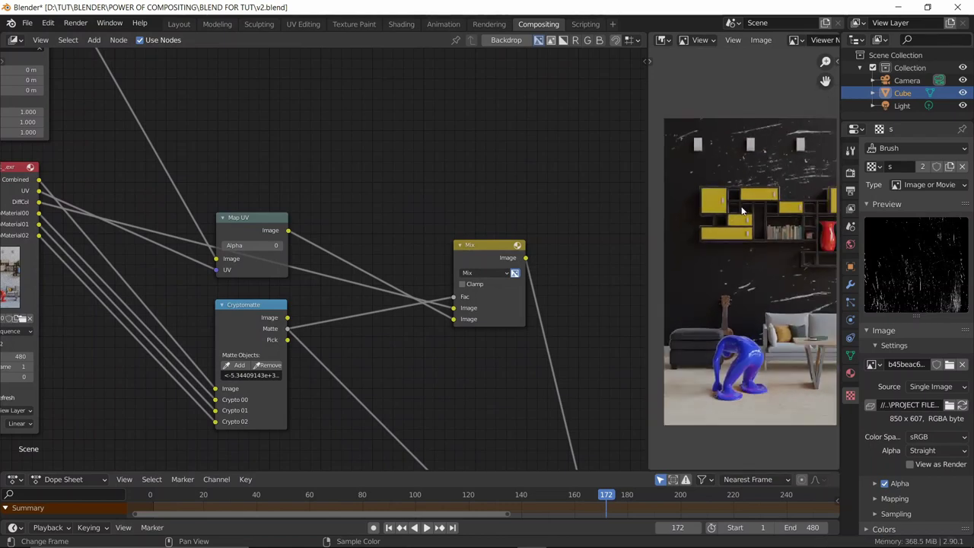
left_click(515, 273)
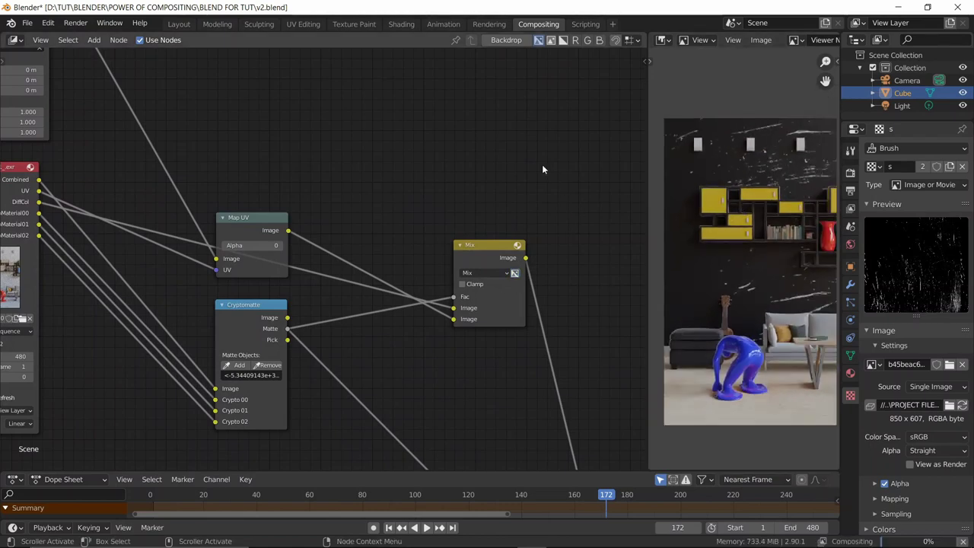
Step: Save the project as v2.blend
key("ctrl+s")
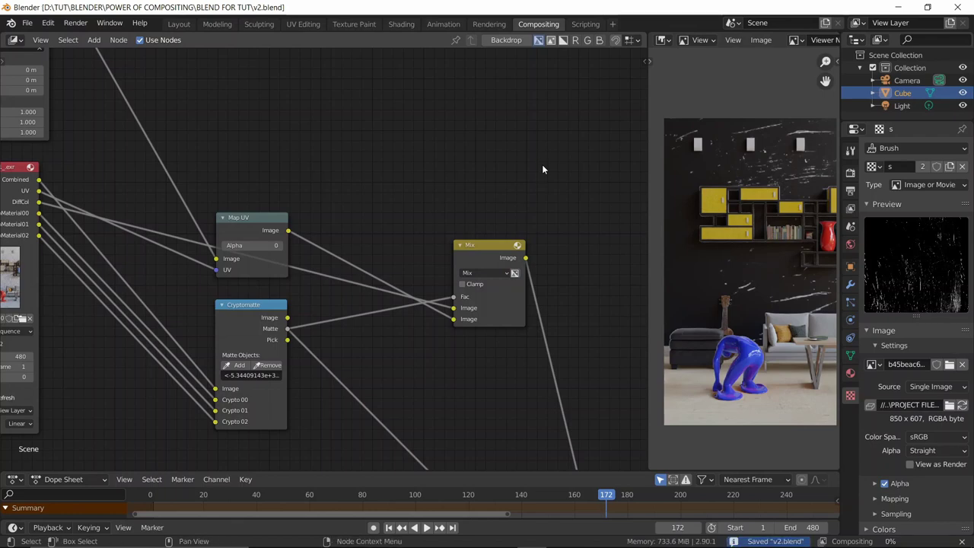
scroll(547, 165, "down", 1)
scroll(547, 165, "down", 2)
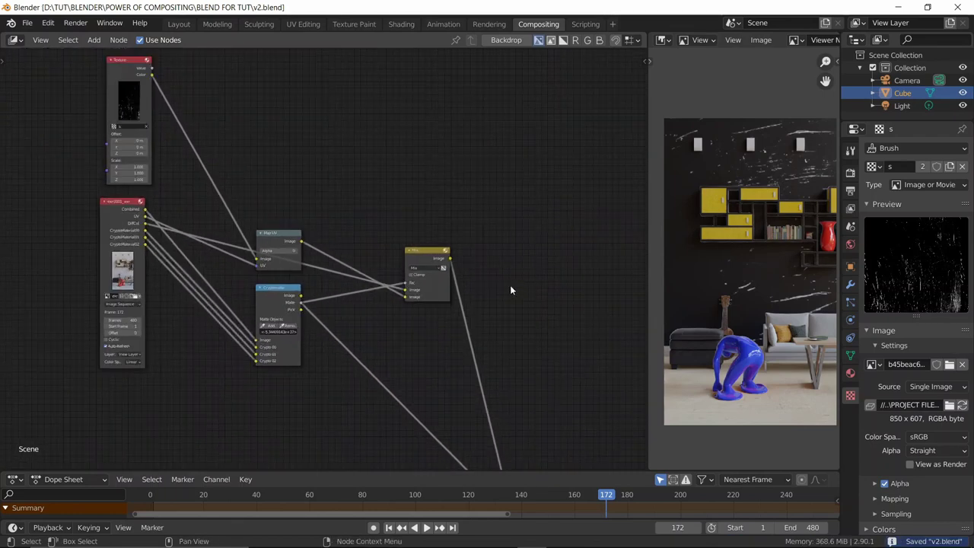
scroll(474, 271, "up", 3)
Step: Set the scratch Mix node's blend mode to Add, then change it to Difference
left_click(457, 258)
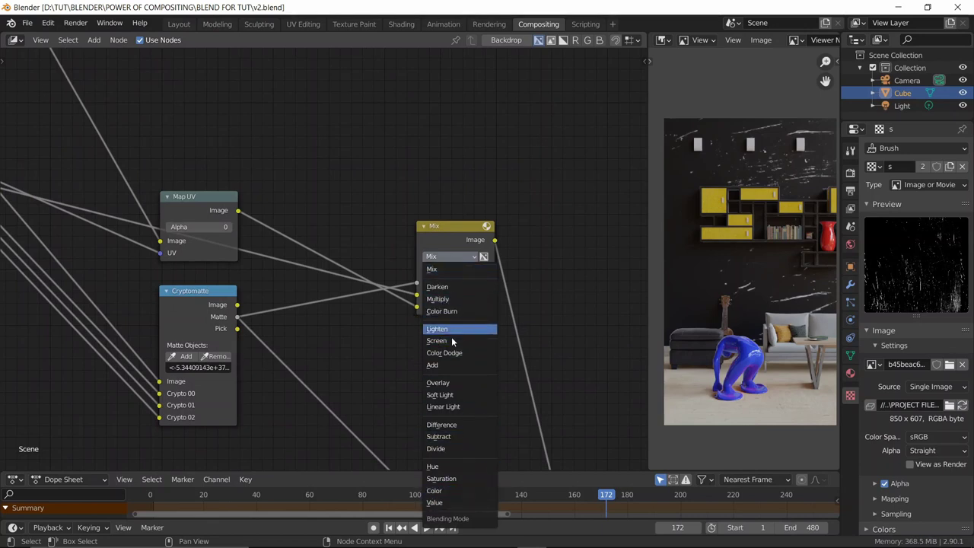
left_click(453, 365)
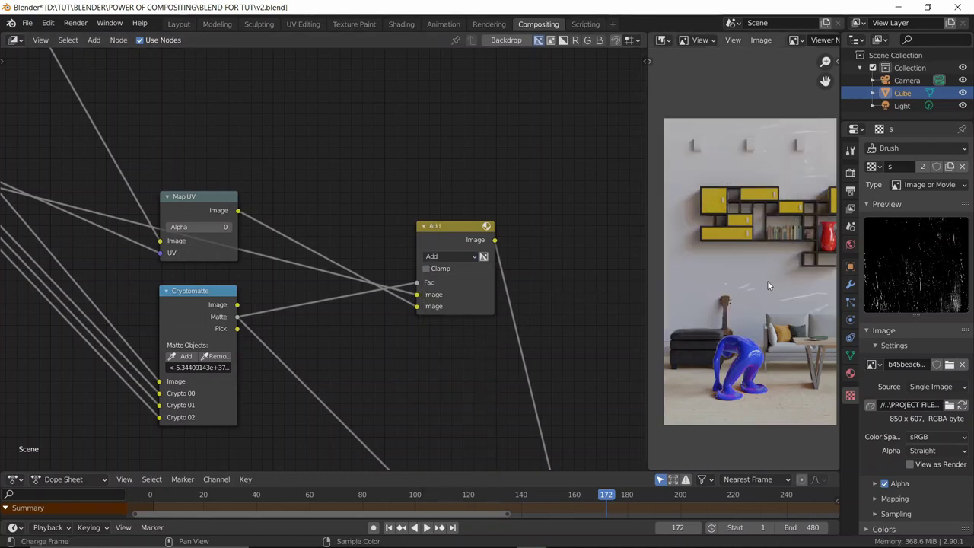
left_click(457, 255)
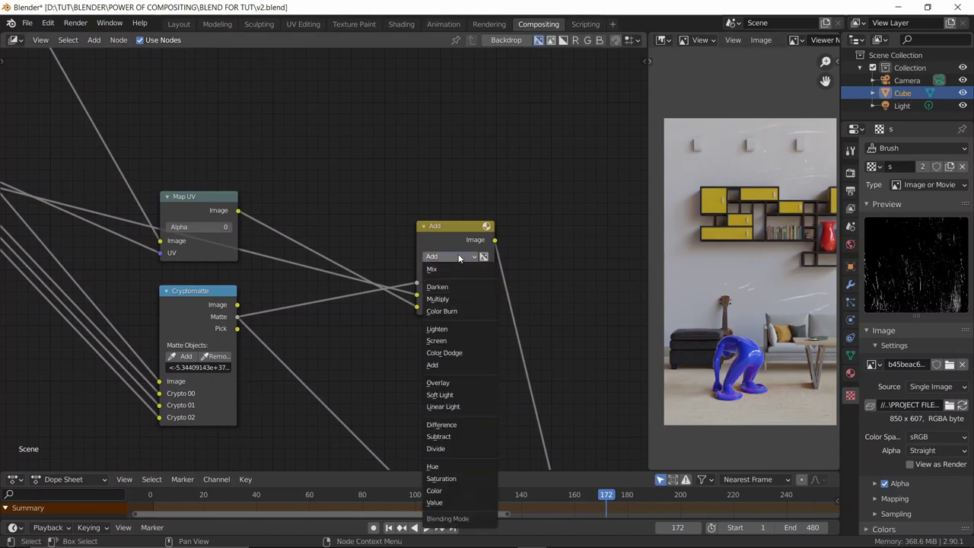
left_click(456, 425)
scroll(534, 342, "down", 1)
scroll(534, 343, "down", 2)
middle_click_drag(495, 357, 382, 198)
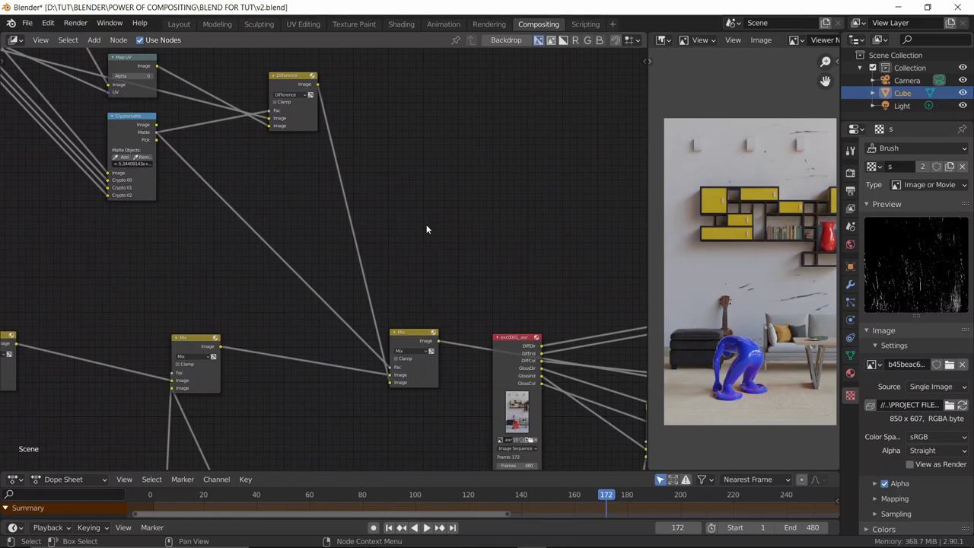
Step: Set the scratch Texture node's Scale X, Y and Z to 1.5
mouse_move(163, 232)
middle_mouse_down()
mouse_move(175, 254)
mouse_move(333, 266)
mouse_move(392, 337)
middle_mouse_up()
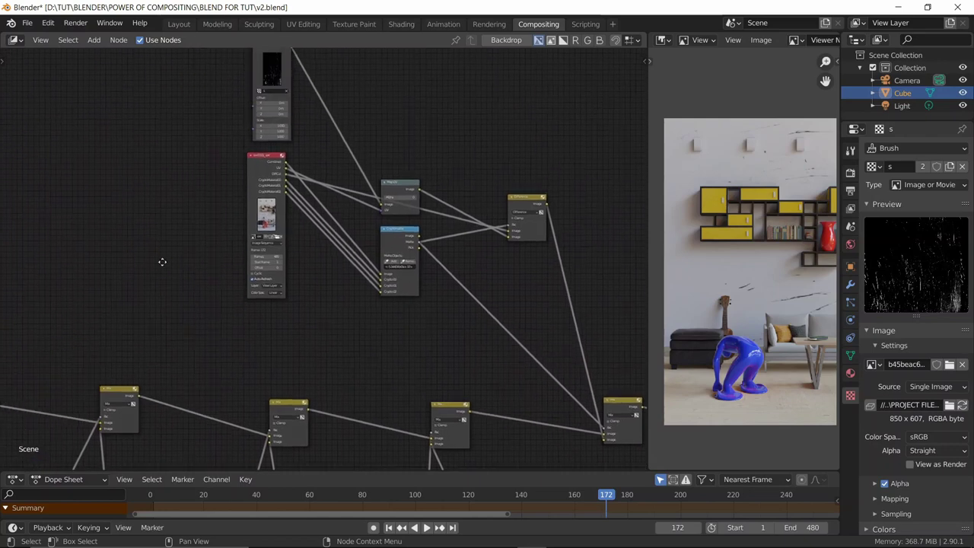
middle_click_drag(164, 131, 187, 245)
middle_click_drag(306, 186, 326, 231)
scroll(325, 231, "up", 2)
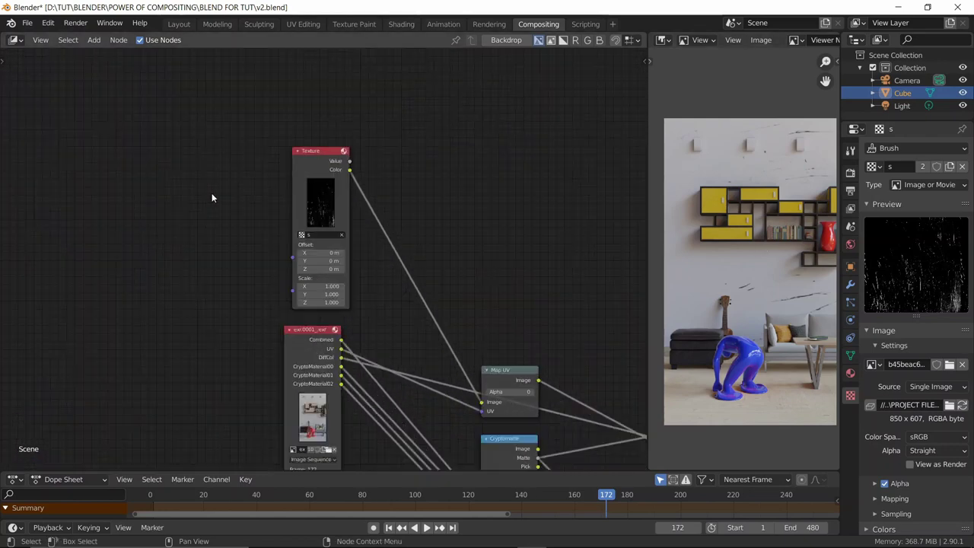
middle_click_drag(213, 198, 236, 190)
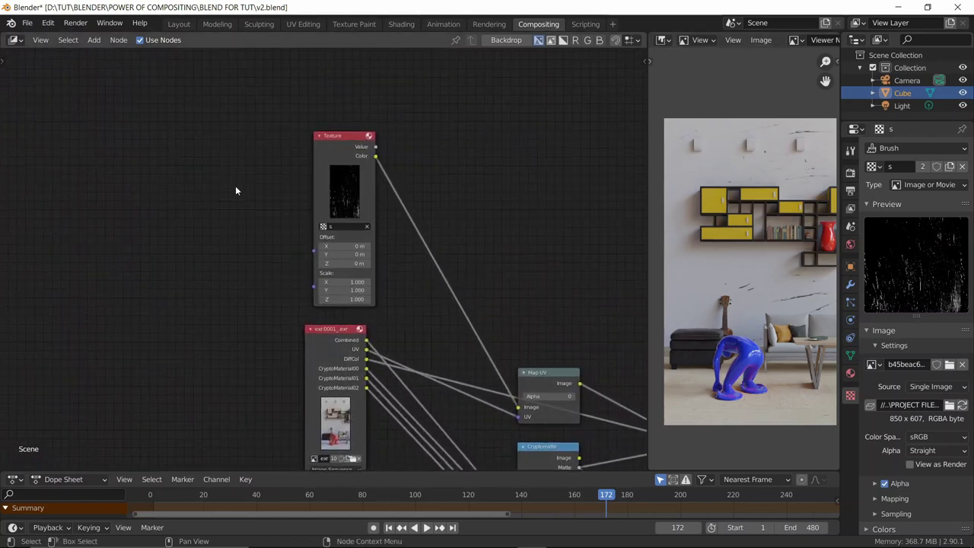
left_click(340, 172)
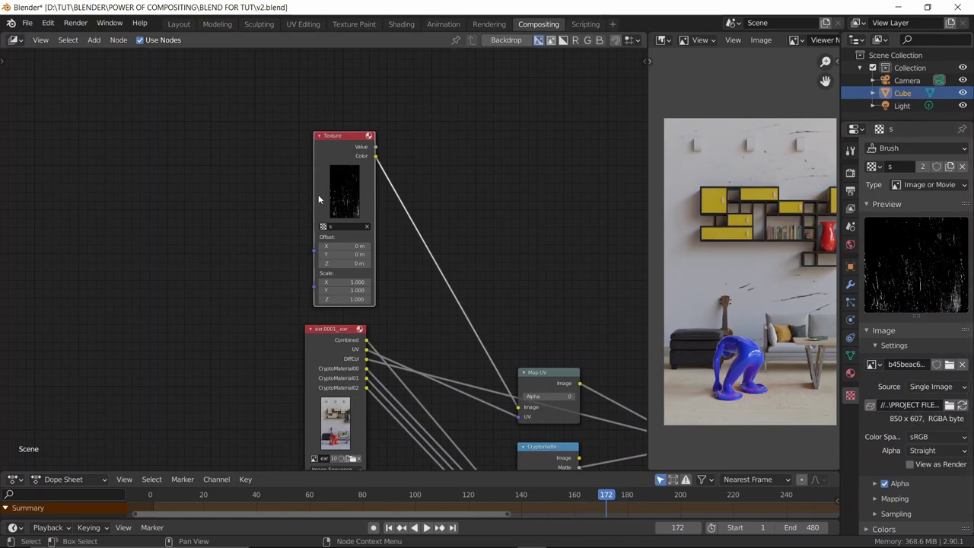
middle_click_drag(319, 194, 367, 192)
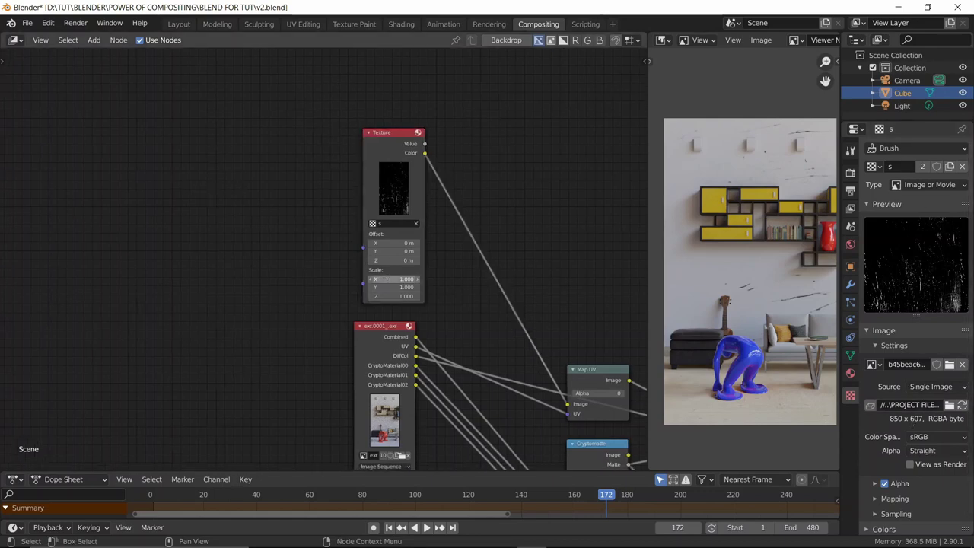
left_click_drag(381, 278, 385, 296)
type("1.5")
key("Return")
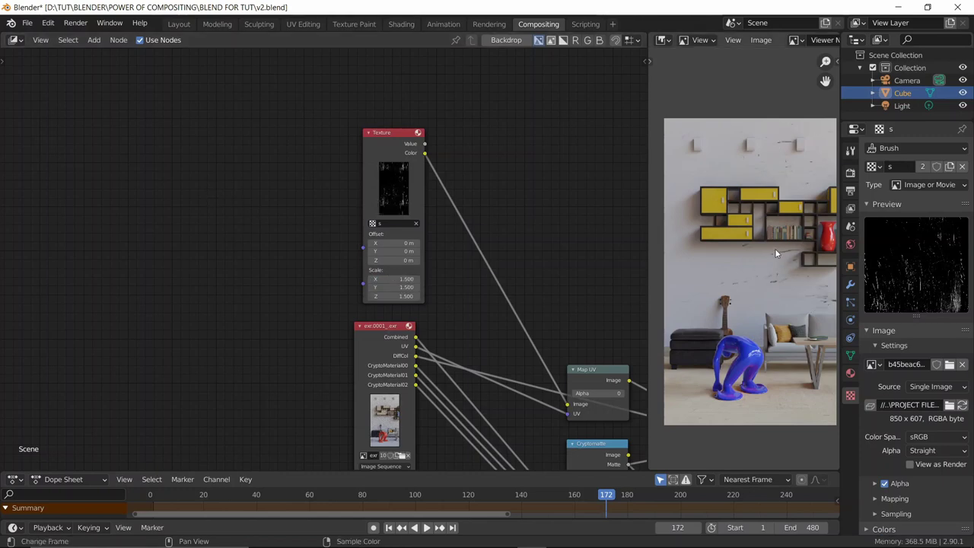
Step: Dismiss the Add node menu and save the project as v2.blend
key("shift+a")
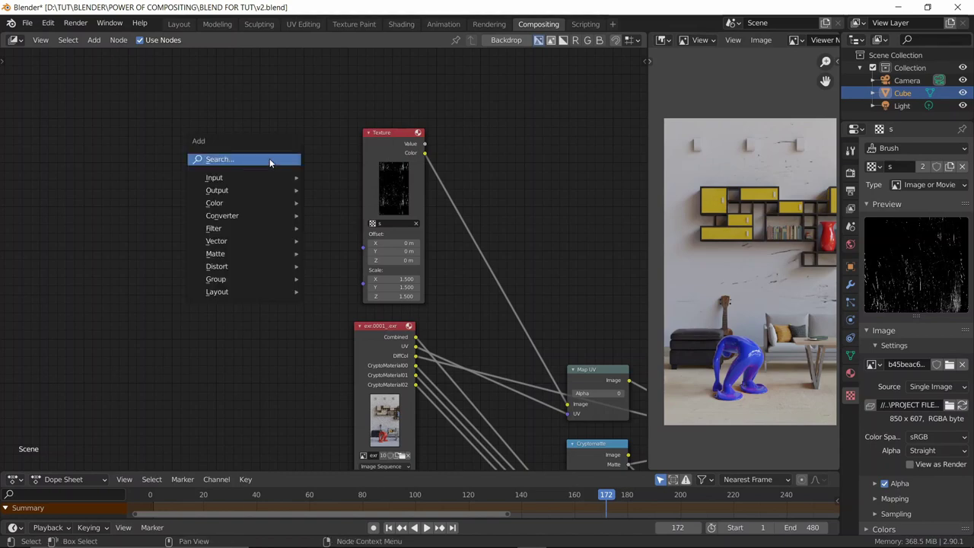
scroll(178, 159, "down", 3)
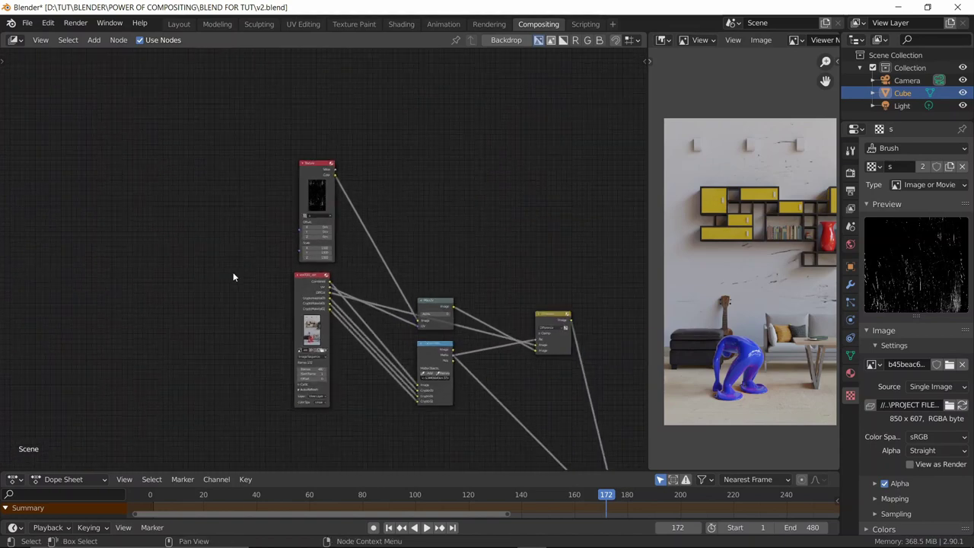
scroll(223, 269, "down", 4)
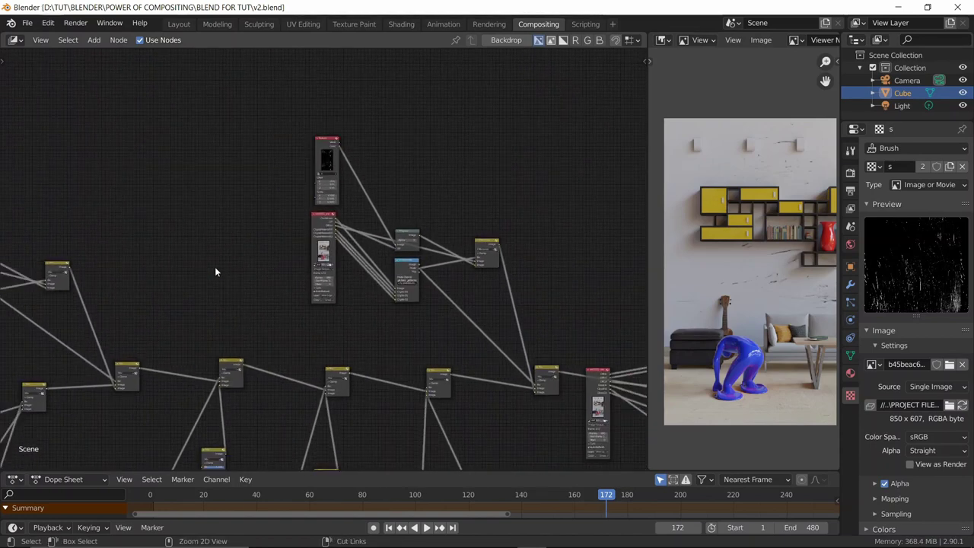
key("ctrl+s")
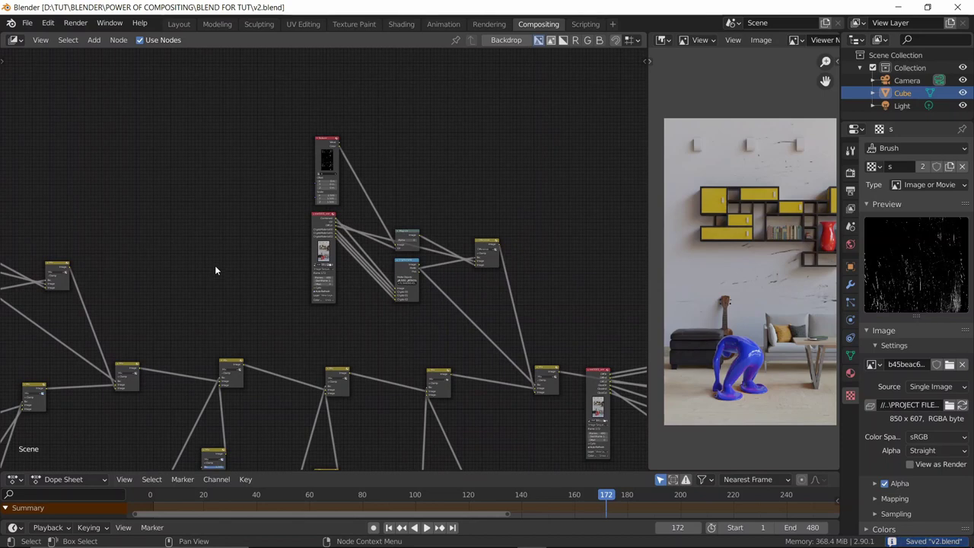
Step: Save again and zoom out to survey the whole compositing node tree
scroll(214, 268, "down", 3)
scroll(271, 277, "up", 3)
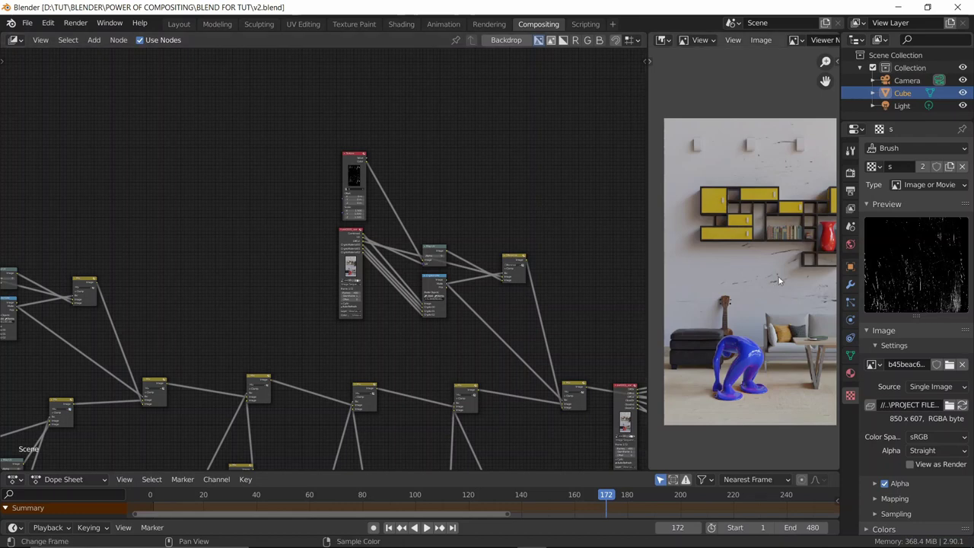
scroll(511, 212, "down", 4)
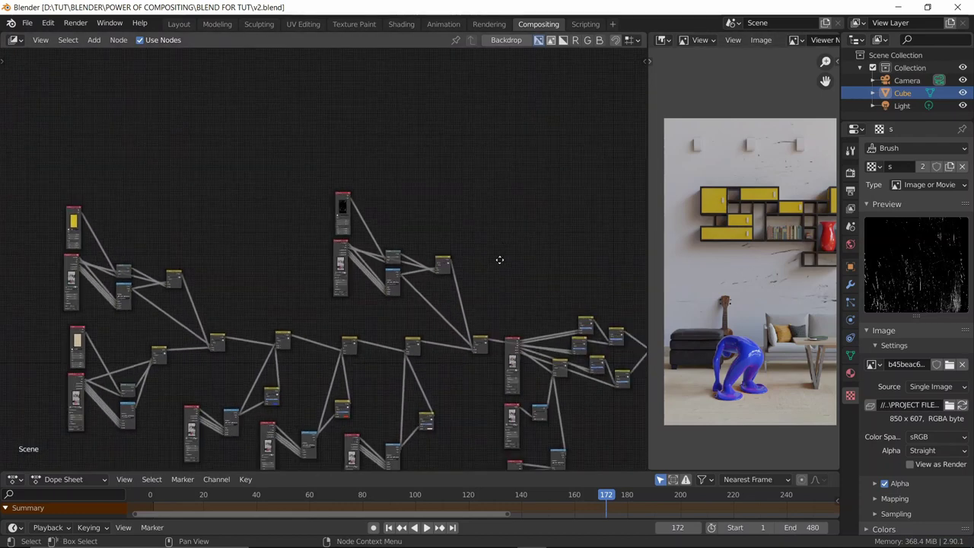
key("ctrl+s")
scroll(518, 175, "down", 2)
middle_click_drag(519, 175, 489, 137)
scroll(371, 189, "down", 2)
scroll(372, 195, "down", 1)
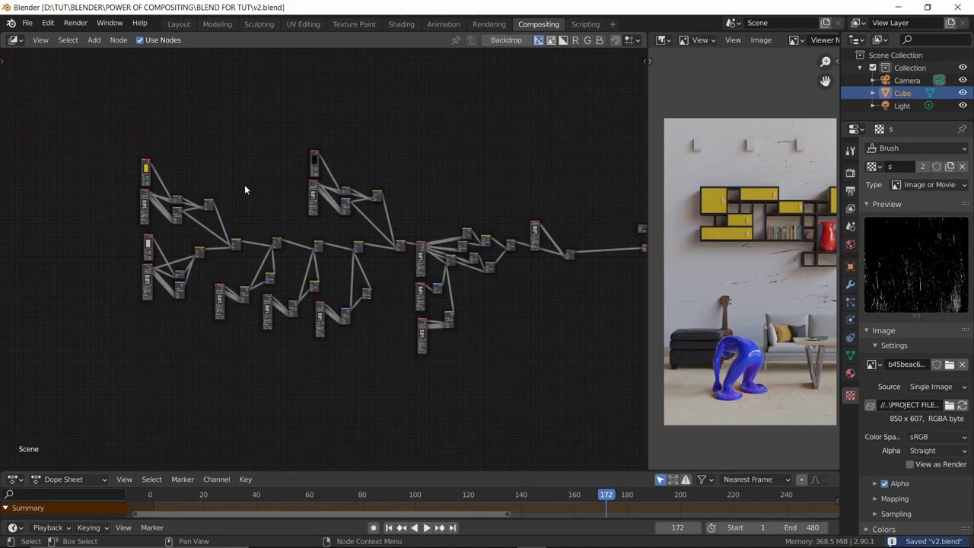
scroll(525, 126, "up", 3)
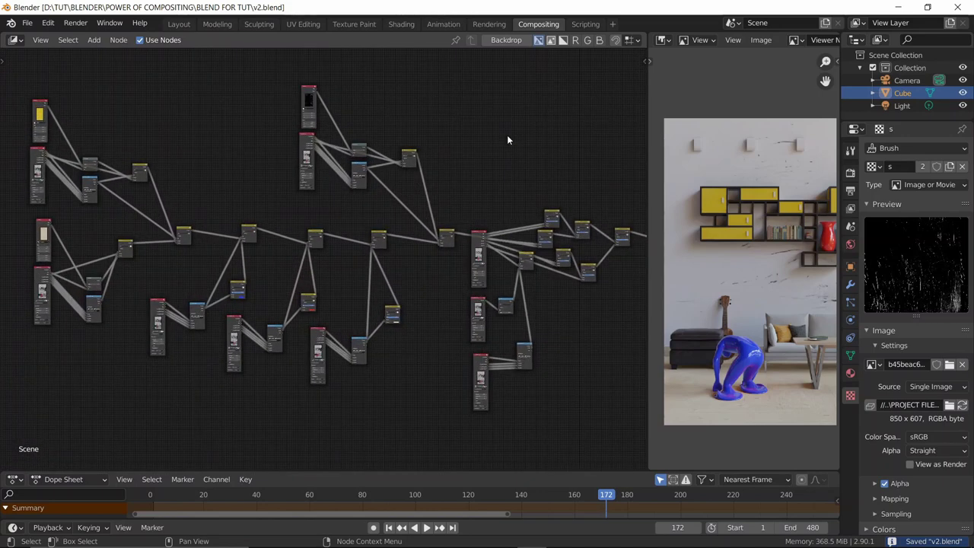
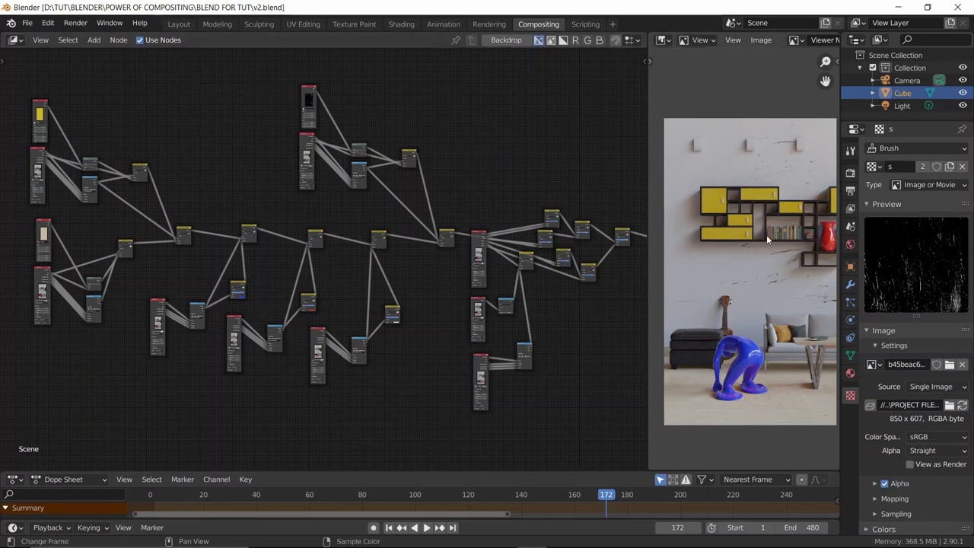
Step: Move the Viewer and Composite output nodes further right in the tree
middle_click_drag(767, 239, 766, 242)
scroll(743, 281, "down", 1)
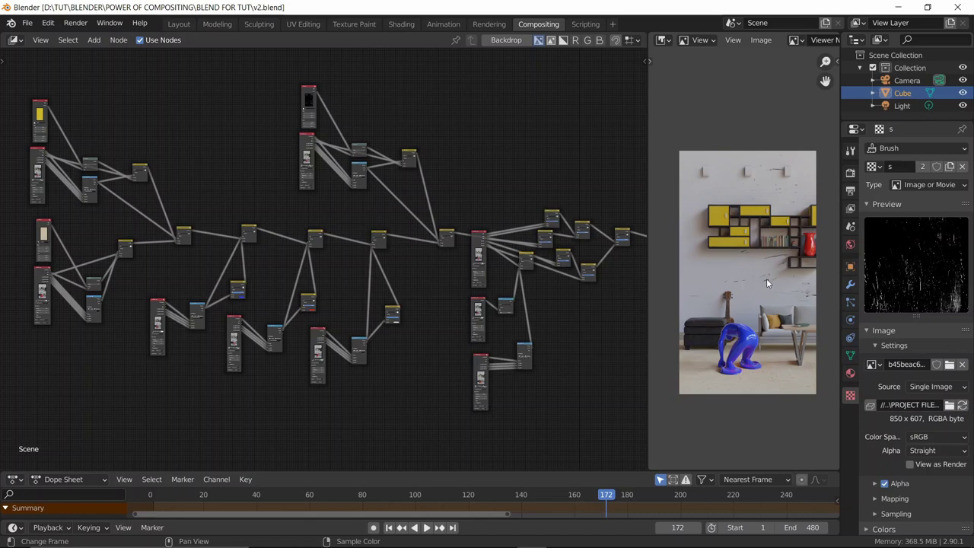
scroll(505, 165, "down", 1)
middle_click_drag(505, 165, 304, 176)
scroll(452, 183, "up", 2)
middle_click_drag(452, 183, 315, 233)
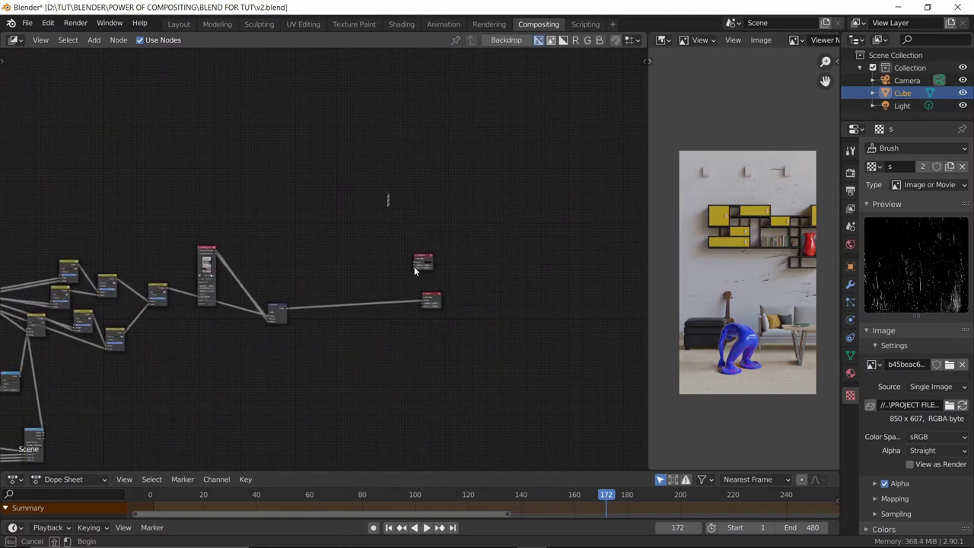
key("g")
left_click(568, 357)
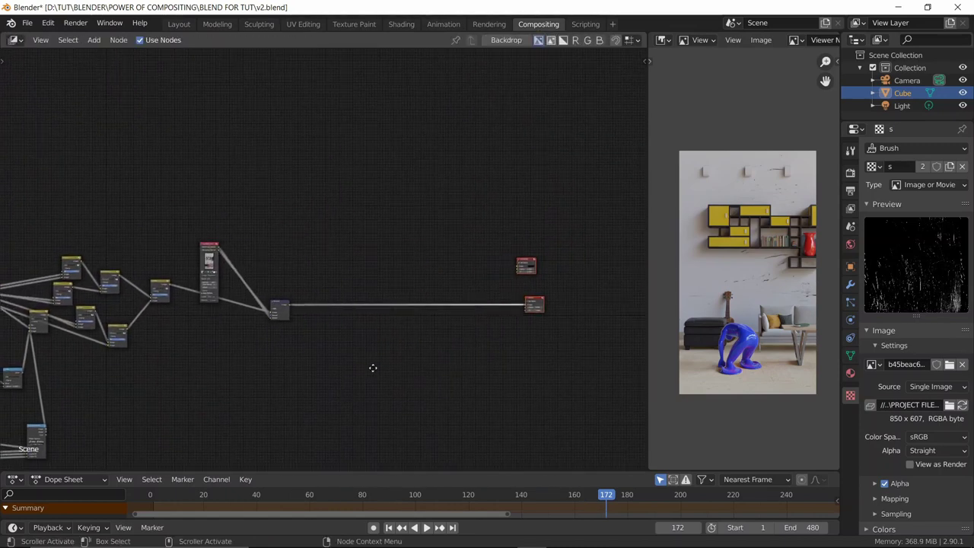
Step: Select the render-pass image node on the left of the tree
scroll(372, 366, "up", 1)
scroll(449, 233, "up", 1)
middle_click_drag(337, 308, 443, 250)
left_click(51, 201)
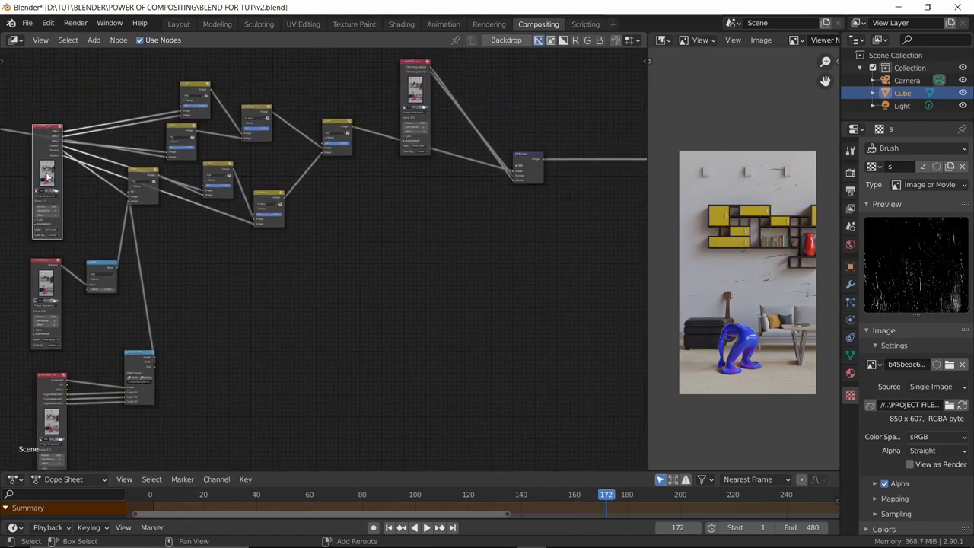
Step: Duplicate the exr render-pass image node and reveal all its output passes
key("shift+d")
left_click(485, 324)
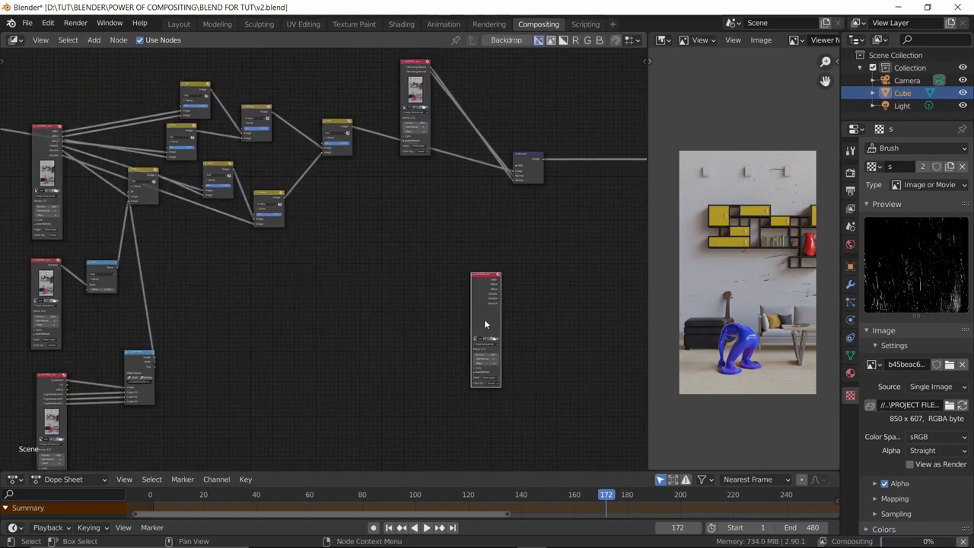
key("ctrl+h")
middle_click_drag(490, 304, 331, 224)
scroll(342, 223, "up", 2)
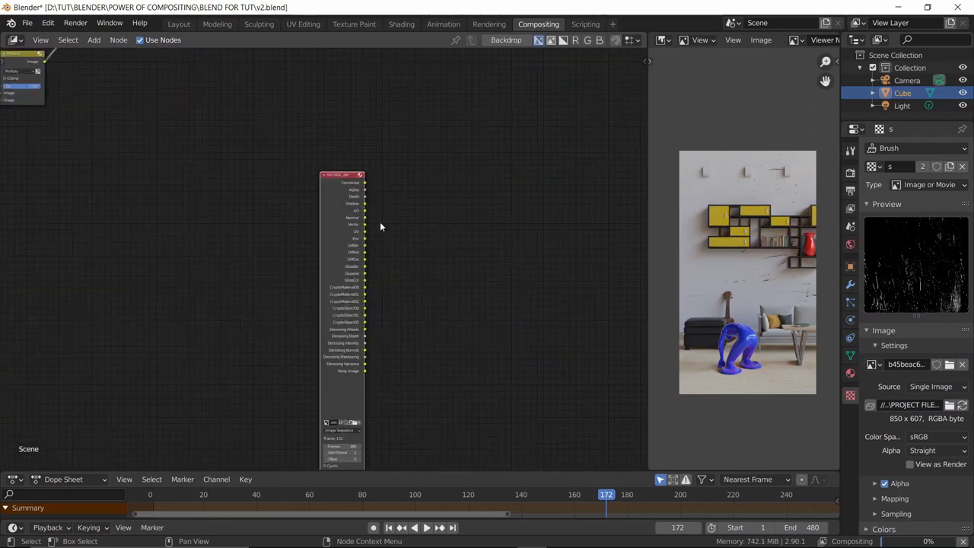
scroll(435, 220, "down", 2)
left_click_drag(308, 276, 350, 227)
middle_click_drag(461, 232, 425, 266)
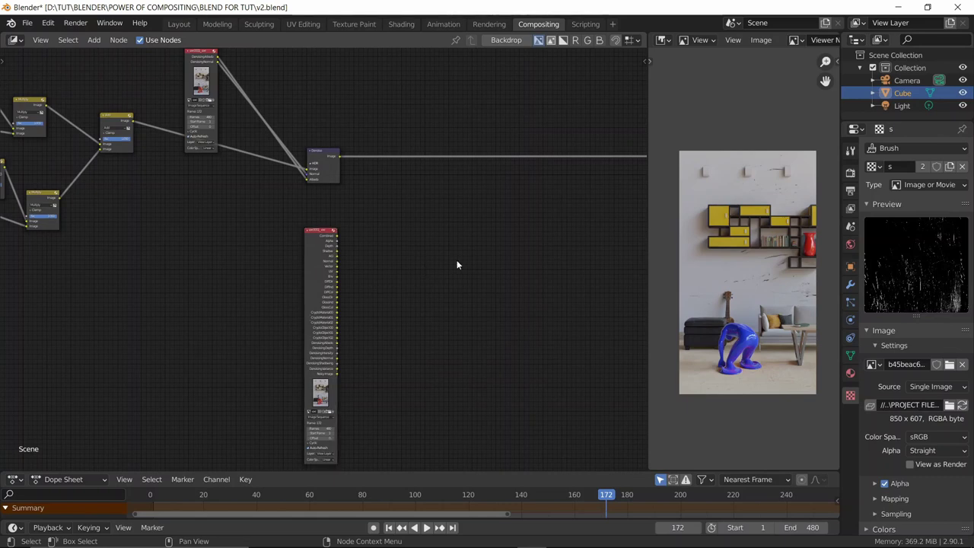
Step: Add a Normal node beside the duplicated exr node
key("shift+a")
left_click(458, 261)
type("norm")
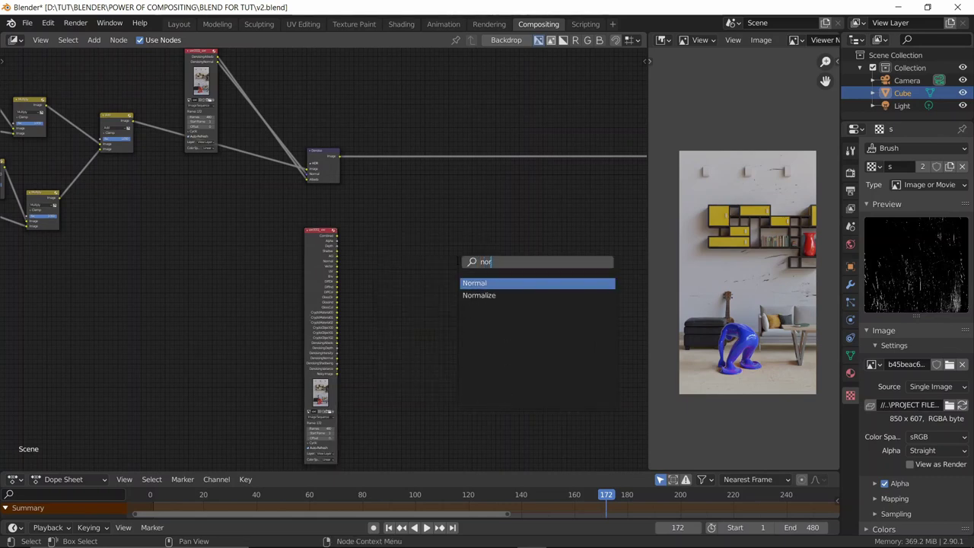
key("Return")
left_click(438, 261)
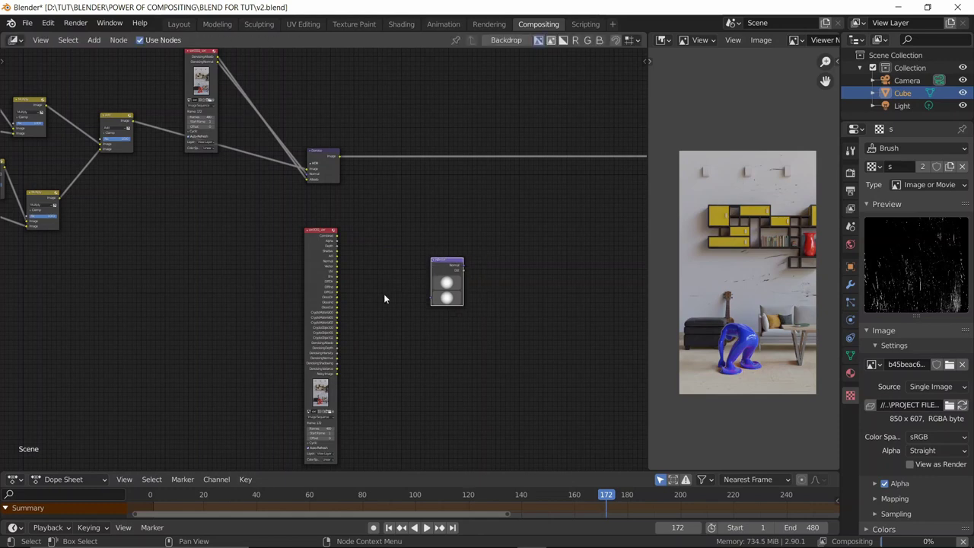
scroll(384, 291, "up", 3)
middle_click_drag(385, 289, 361, 187)
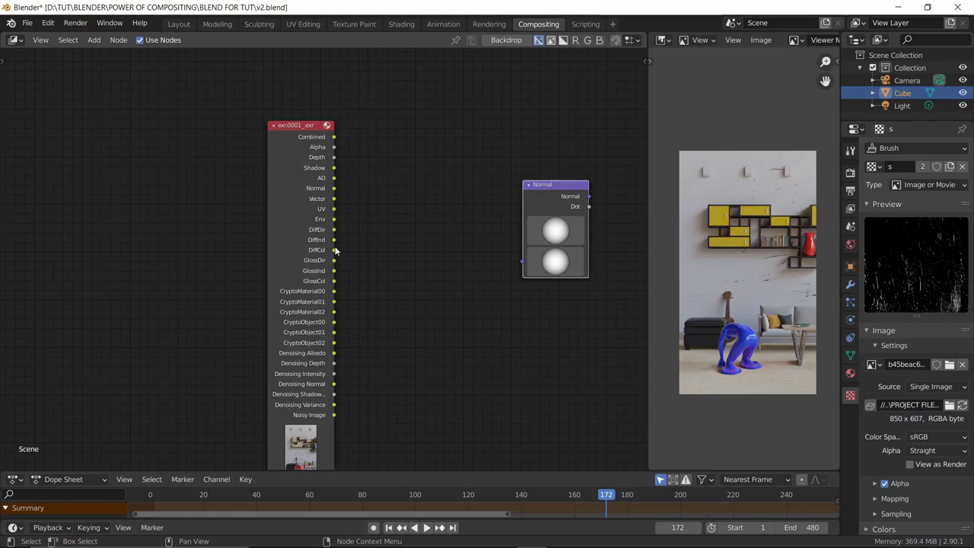
scroll(398, 211, "down", 2, "ctrl")
scroll(391, 211, "up", 1)
scroll(381, 208, "down", 1)
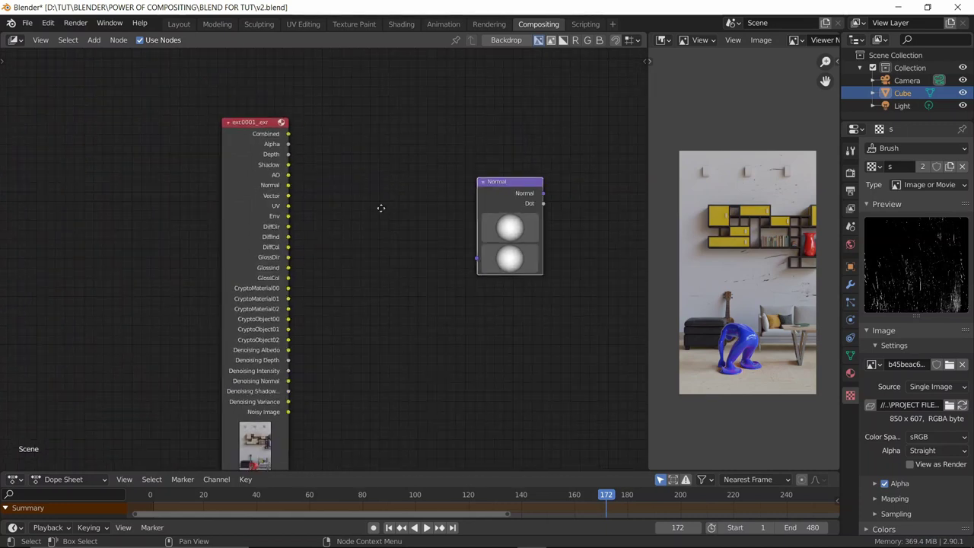
scroll(347, 241, "up", 1, "shift")
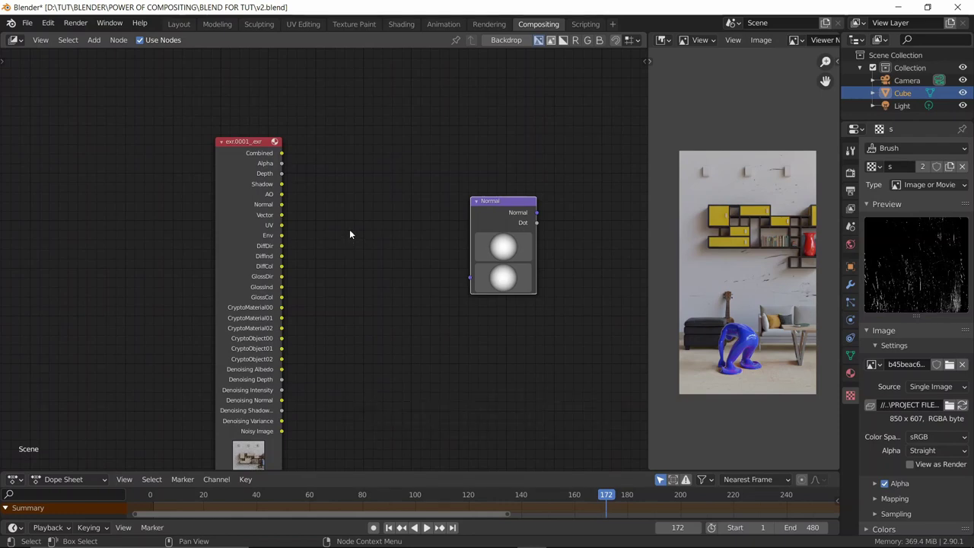
scroll(355, 222, "up", 2)
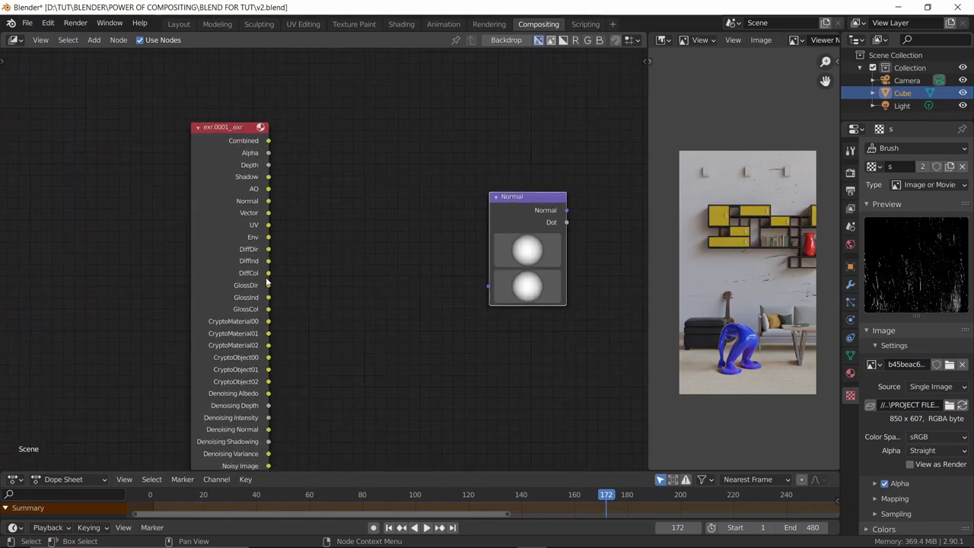
middle_click_drag(286, 342, 301, 287)
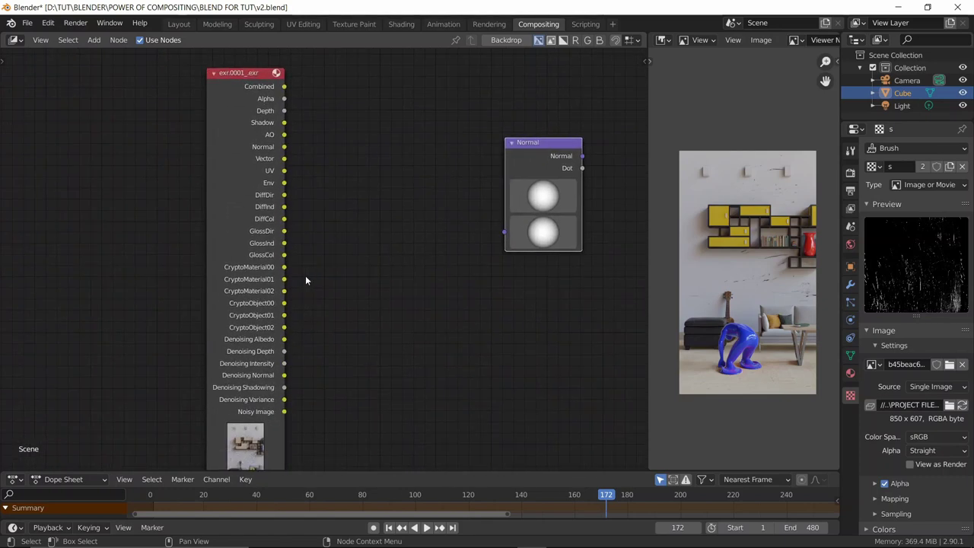
Step: Connect the exr Normal pass to the Normal node and preview its Dot output
left_click_drag(283, 150, 506, 231)
middle_click_drag(474, 167, 391, 235)
scroll(387, 226, "down", 2)
left_click(403, 232, "ctrl+shift")
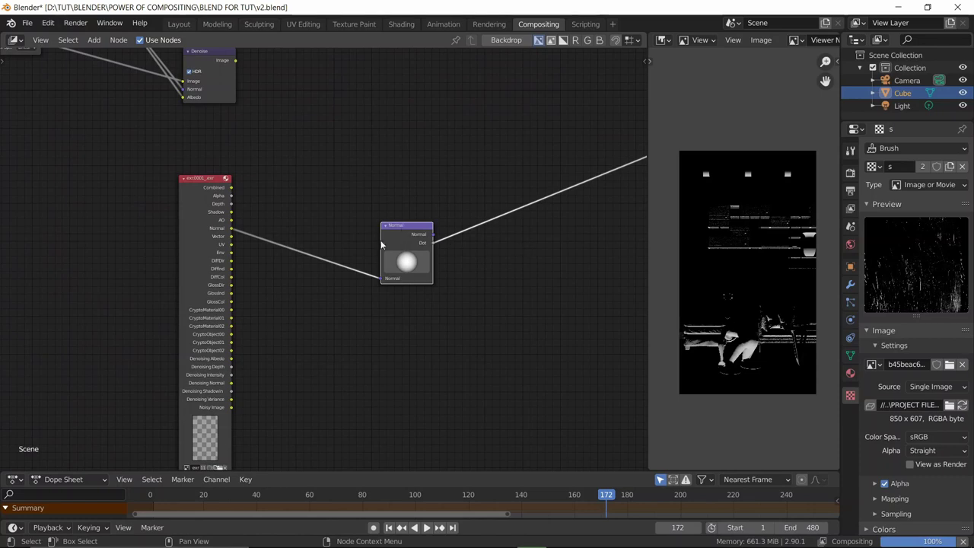
Step: Aim the Normal node's light direction and save v2.blend
scroll(408, 238, "up", 1)
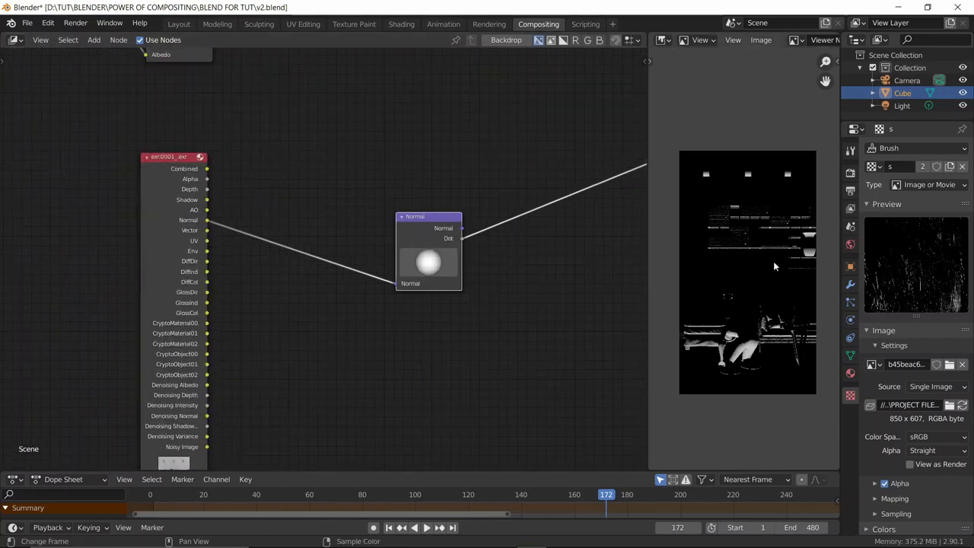
scroll(477, 346, "up", 2)
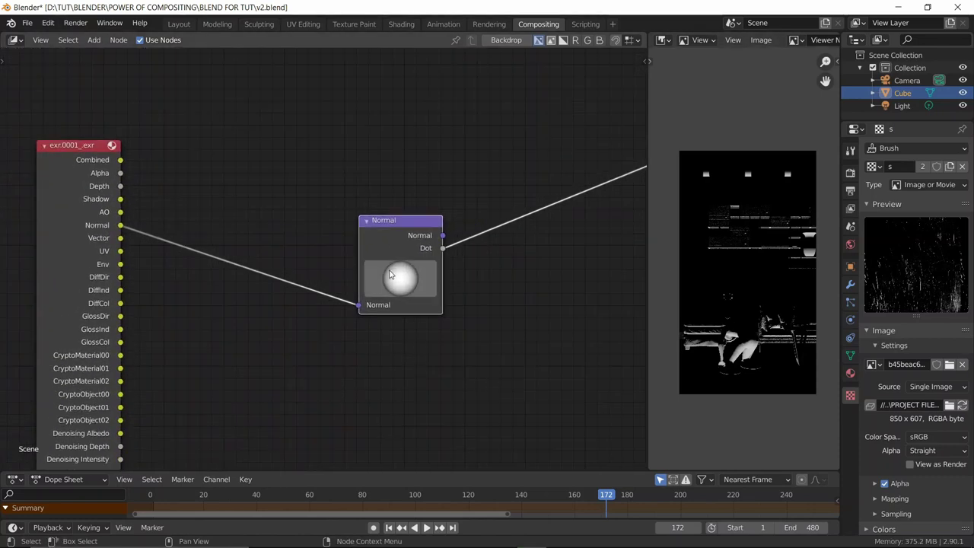
mouse_move(389, 274)
left_mouse_down()
mouse_move(437, 290)
mouse_move(451, 308)
mouse_move(406, 273)
left_mouse_up()
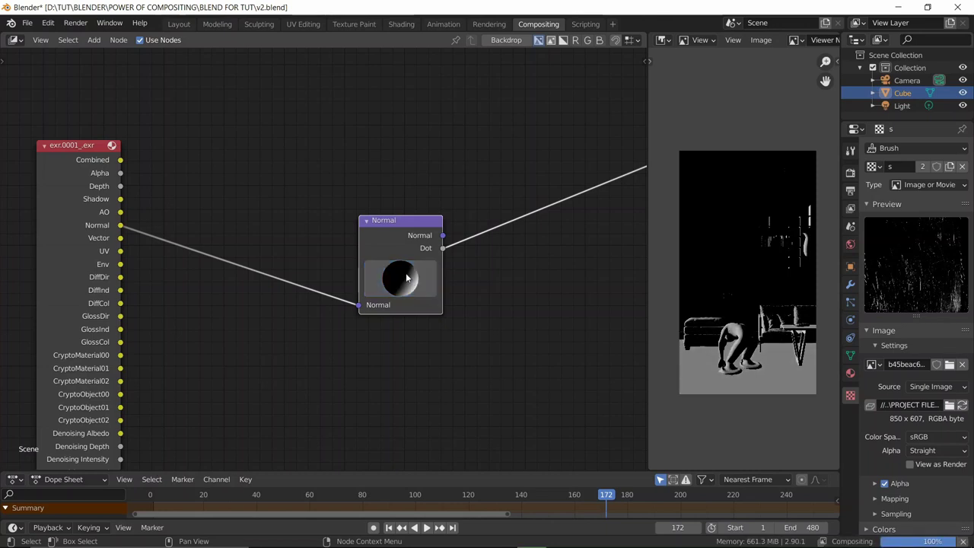
middle_click_drag(398, 133, 392, 194)
scroll(391, 194, "down", 1)
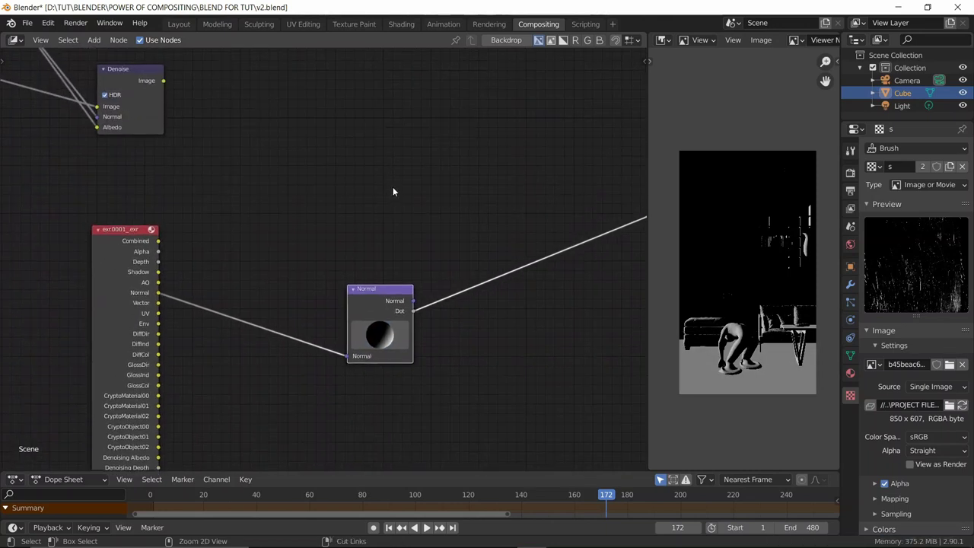
key("ctrl+s")
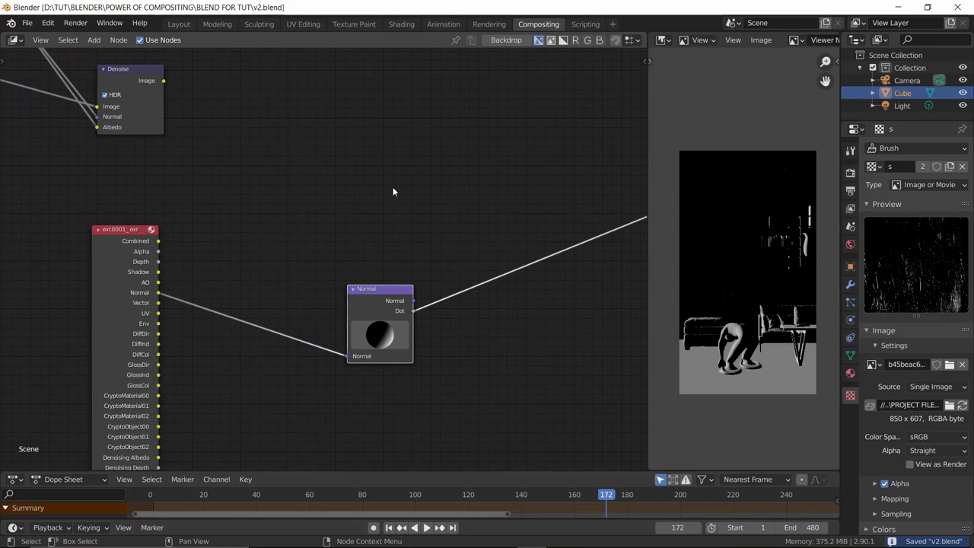
Step: Re-aim the normal direction to brighten the floor and move the Normal node up-left
left_click_drag(386, 335, 393, 334)
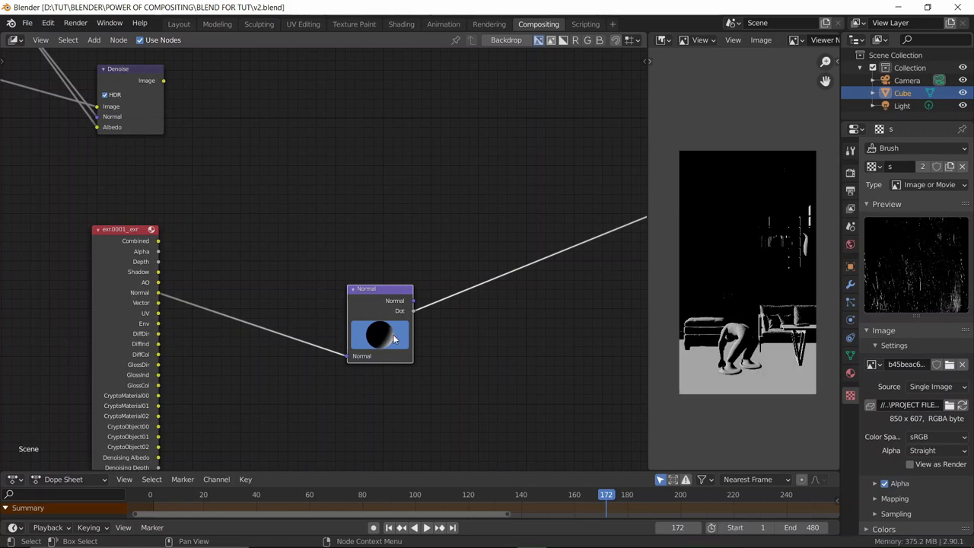
scroll(398, 179, "down", 2)
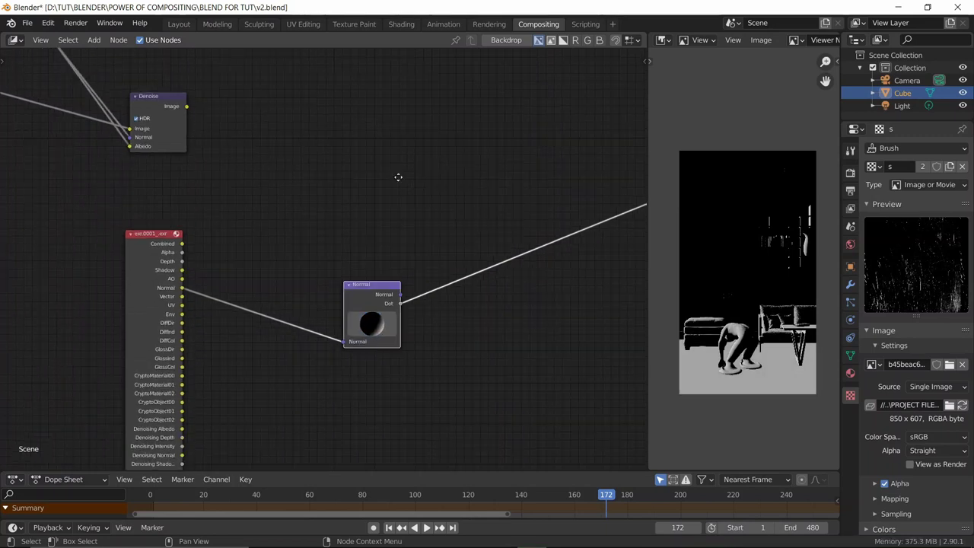
scroll(383, 213, "up", 2)
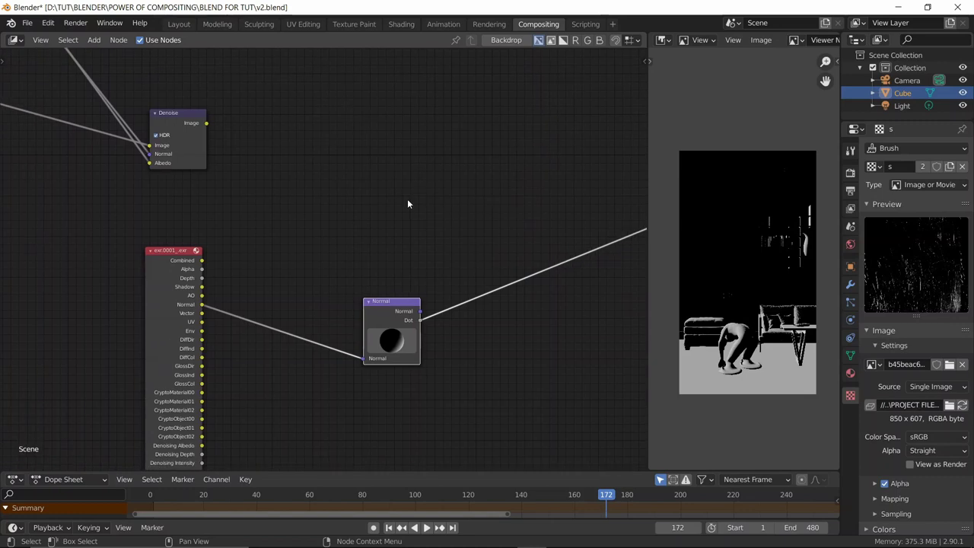
middle_click_drag(409, 203, 389, 167)
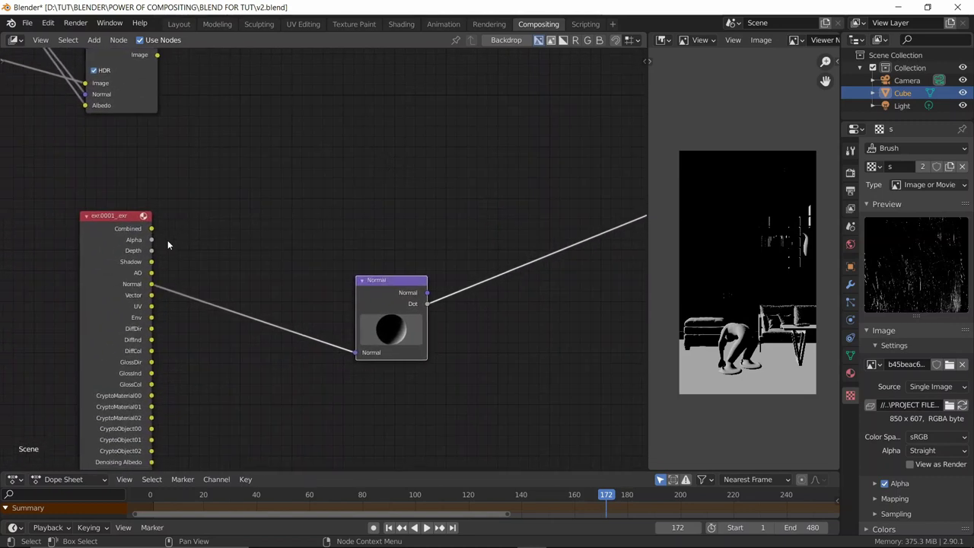
left_click_drag(361, 286, 284, 253)
Step: Insert a Multiply mix node on the Dot link and feed the Denoise output into it
scroll(361, 263, "down", 2)
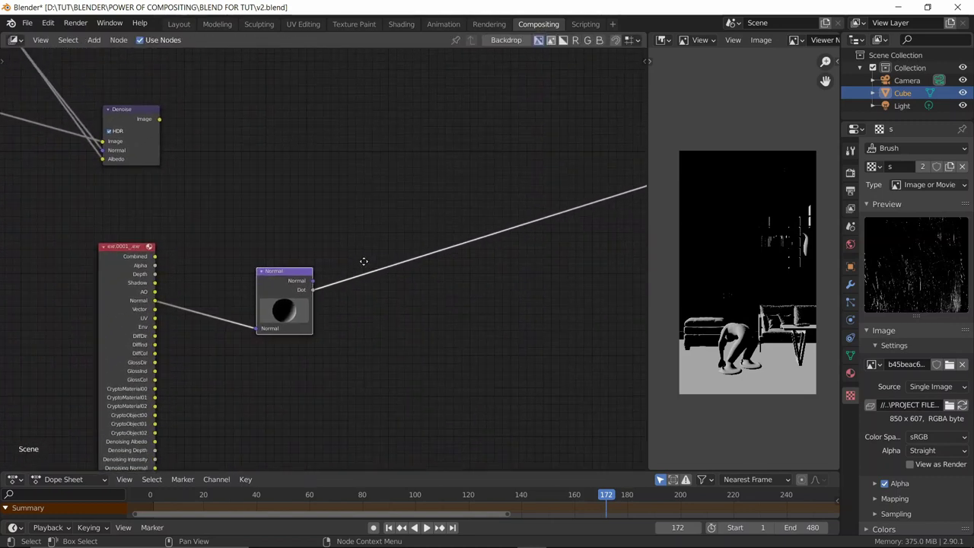
left_click(408, 220)
key("shift+a")
type("mix")
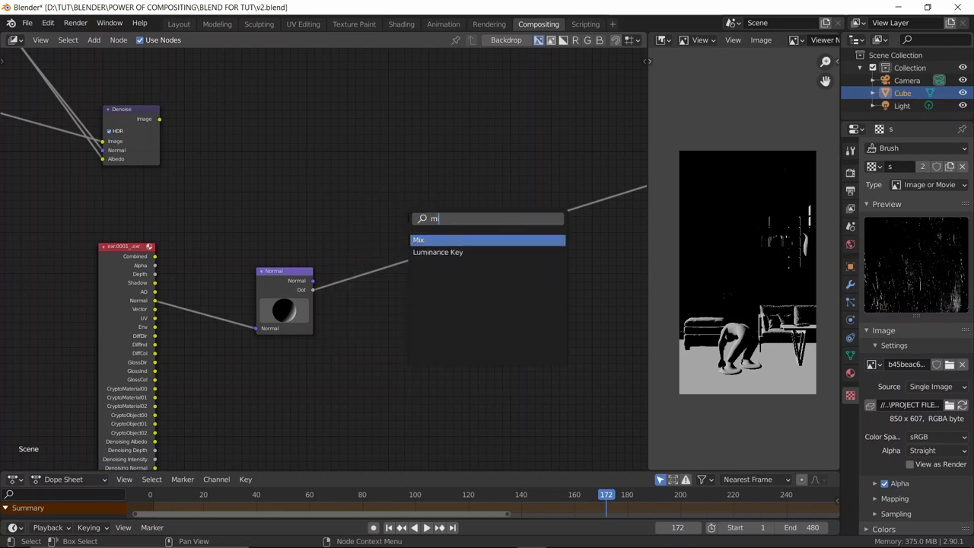
key("Return")
left_click(419, 223)
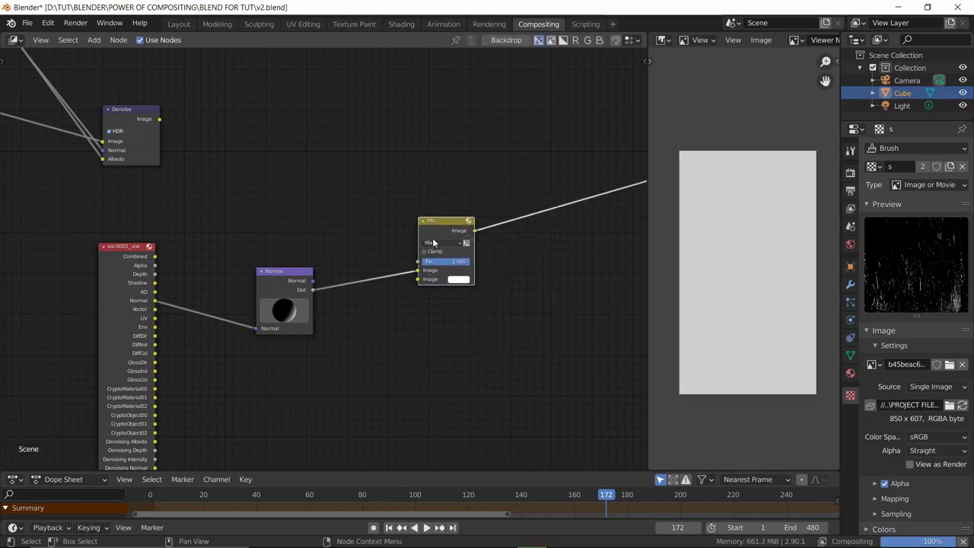
left_click(438, 242)
left_click(433, 273)
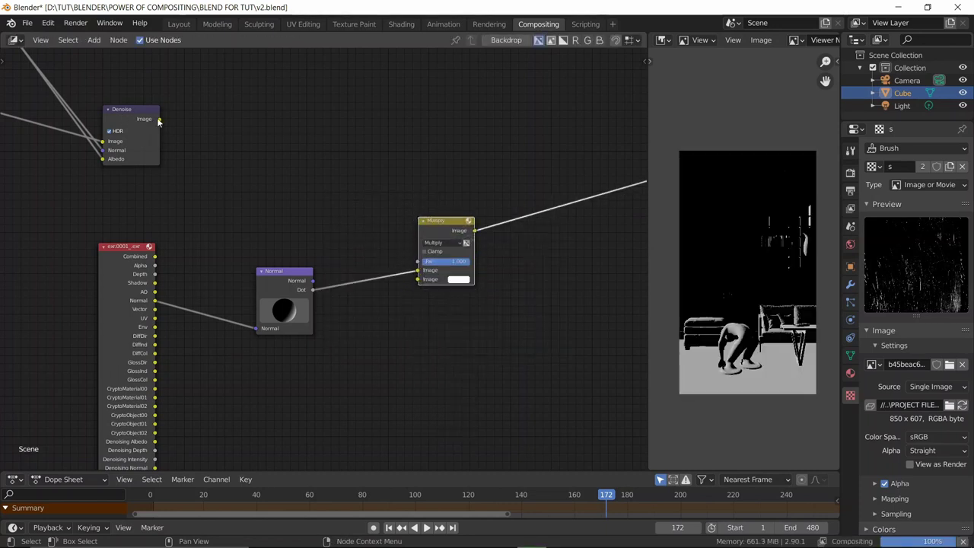
left_click_drag(160, 119, 418, 278)
scroll(200, 155, "down", 2)
middle_click_drag(200, 156, 211, 211)
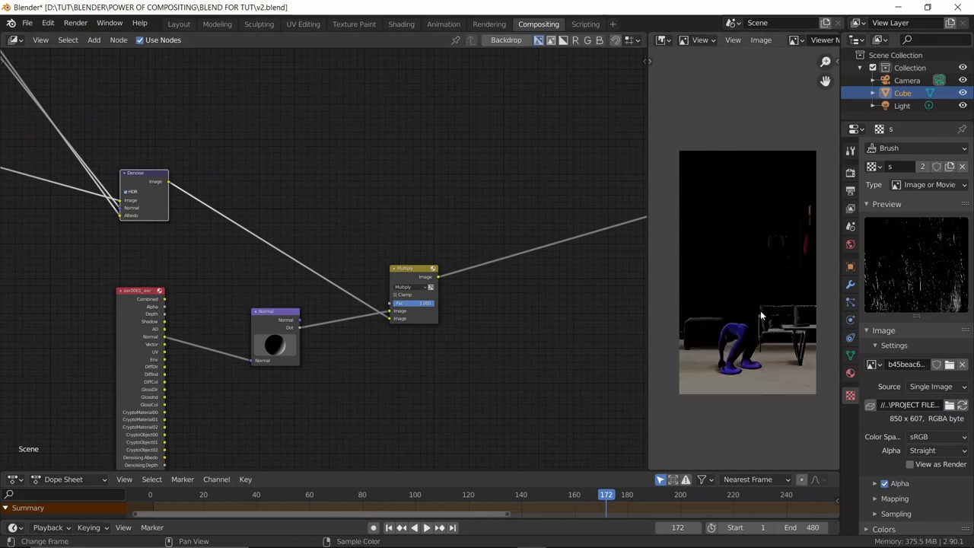
Step: Preview the Normal Dot, remove the stray Fac link, and move Multiply down-left
scroll(760, 311, "up", 1)
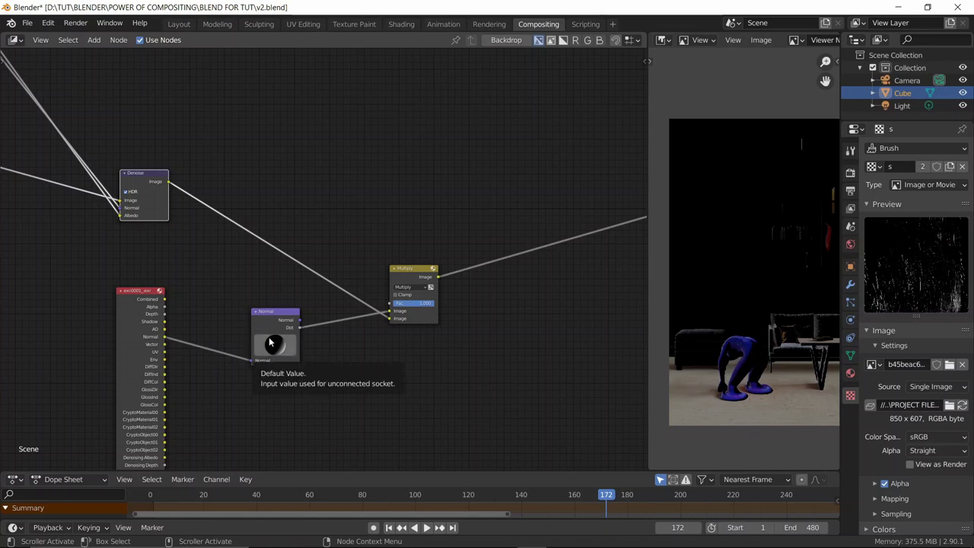
scroll(343, 325, "up", 1)
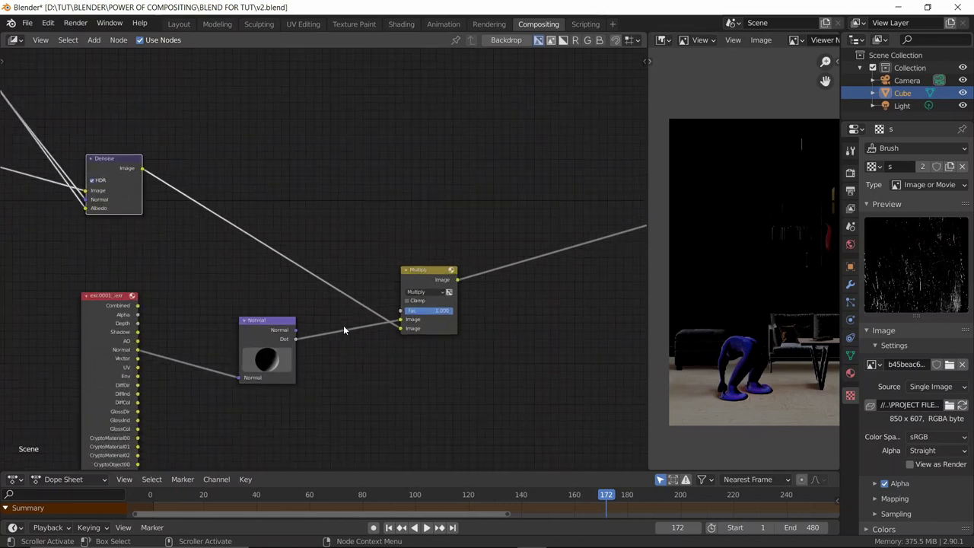
middle_click_drag(343, 325, 369, 280)
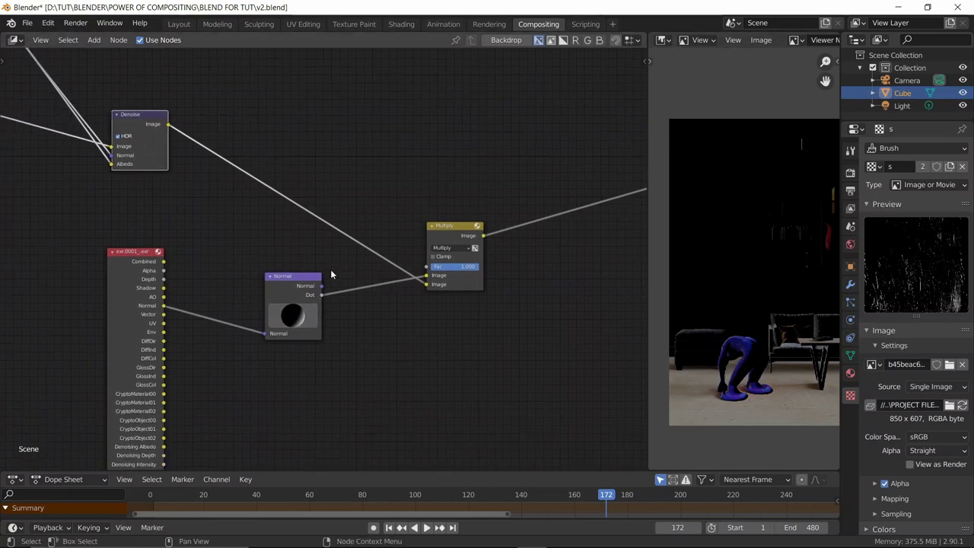
left_click(291, 279, "ctrl+shift")
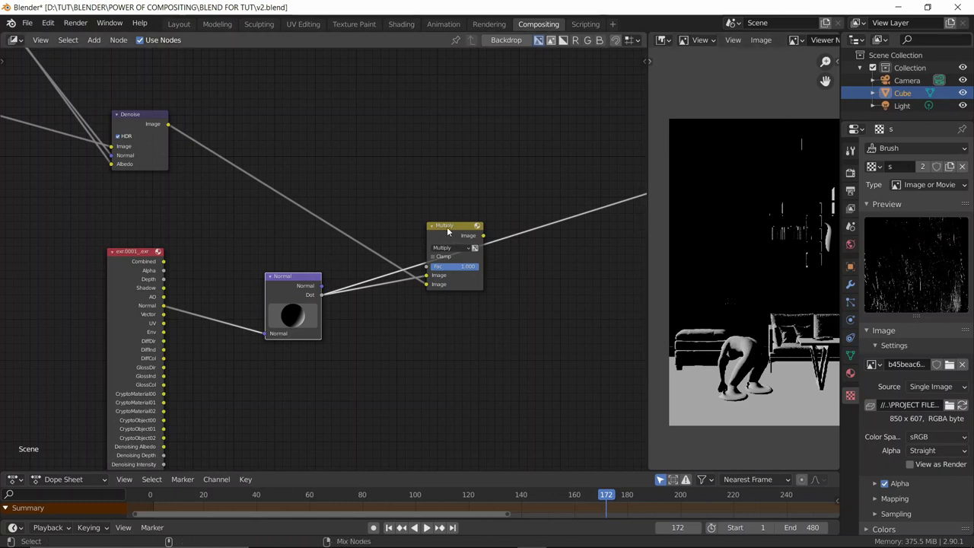
left_click_drag(426, 265, 457, 243)
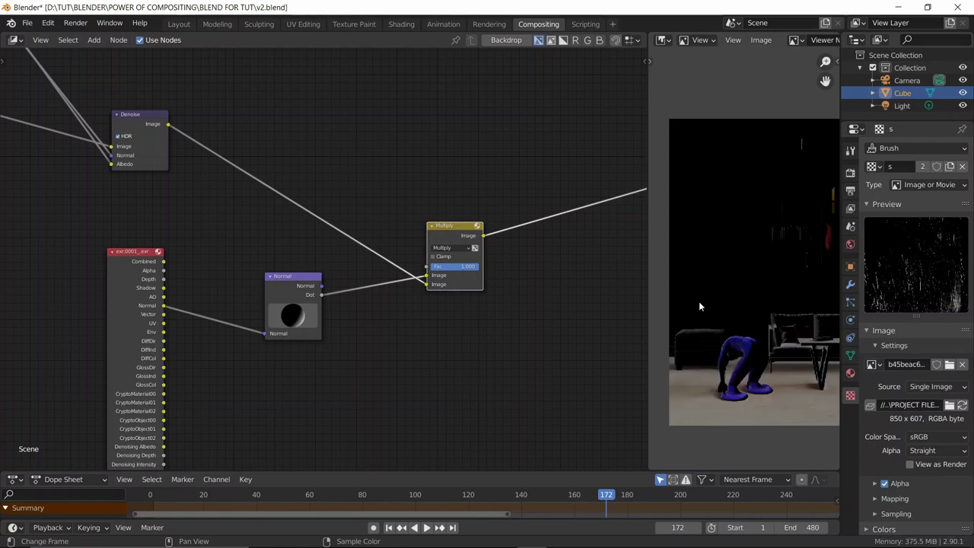
scroll(468, 183, "down", 1)
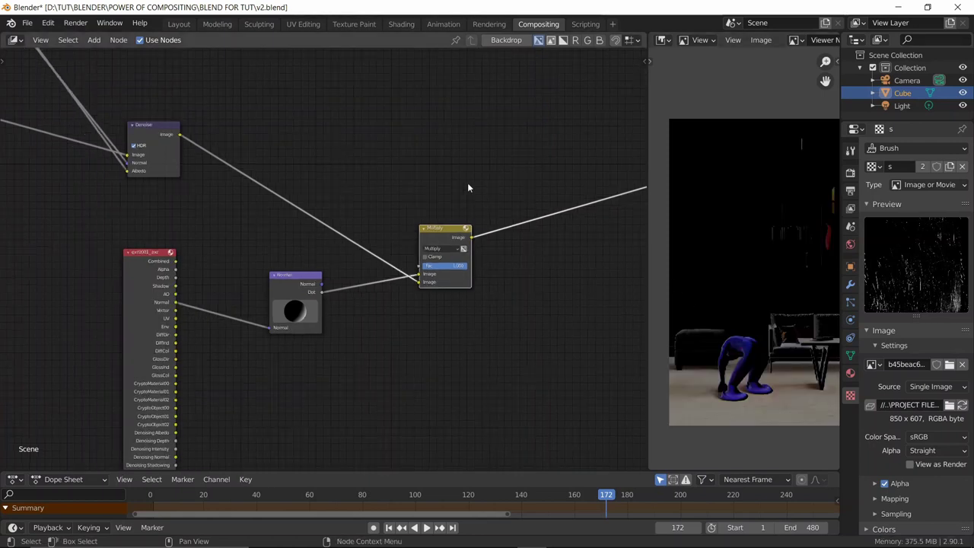
middle_click_drag(467, 182, 468, 245)
left_click_drag(433, 290, 411, 319)
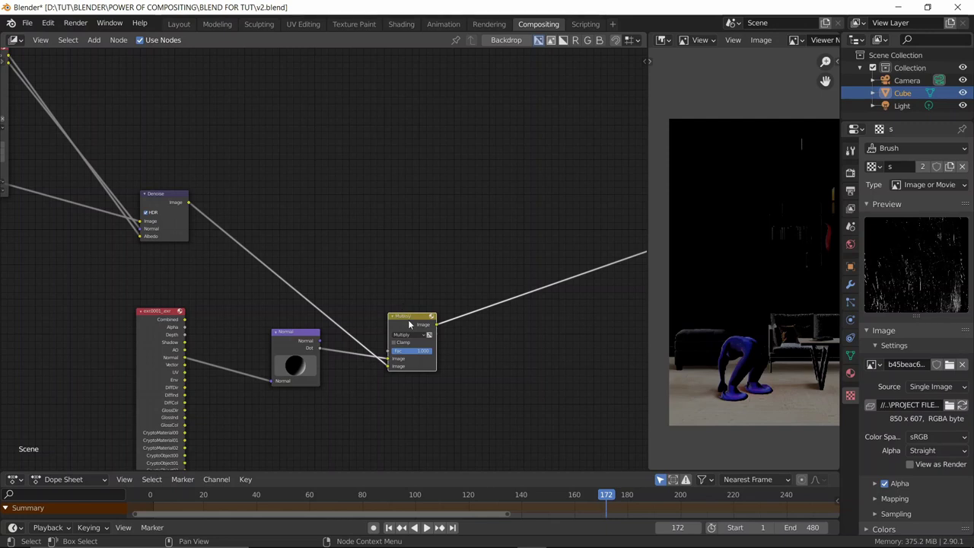
Step: Duplicate Multiply into an Add node combining the Denoise image with the Multiply result
key("shift+d")
left_click(532, 213)
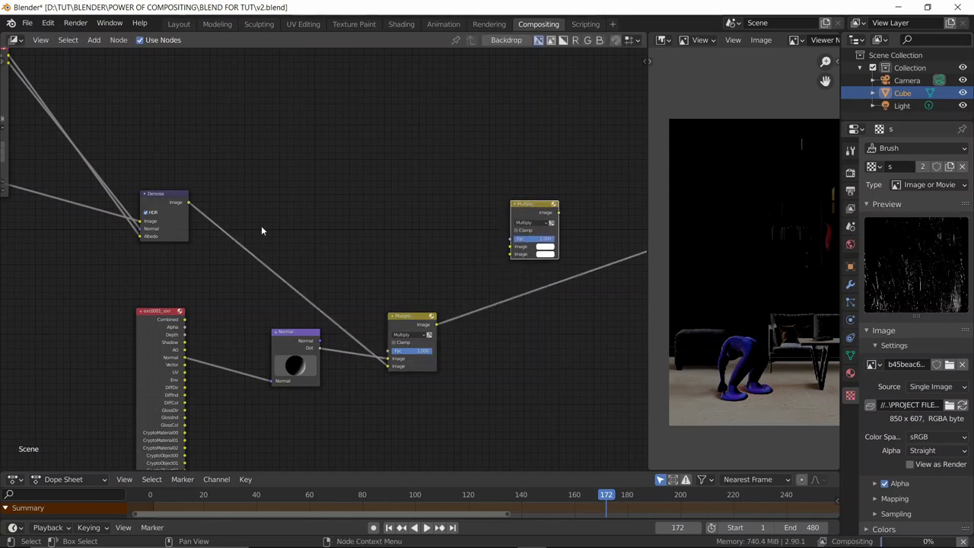
left_click_drag(190, 202, 510, 248)
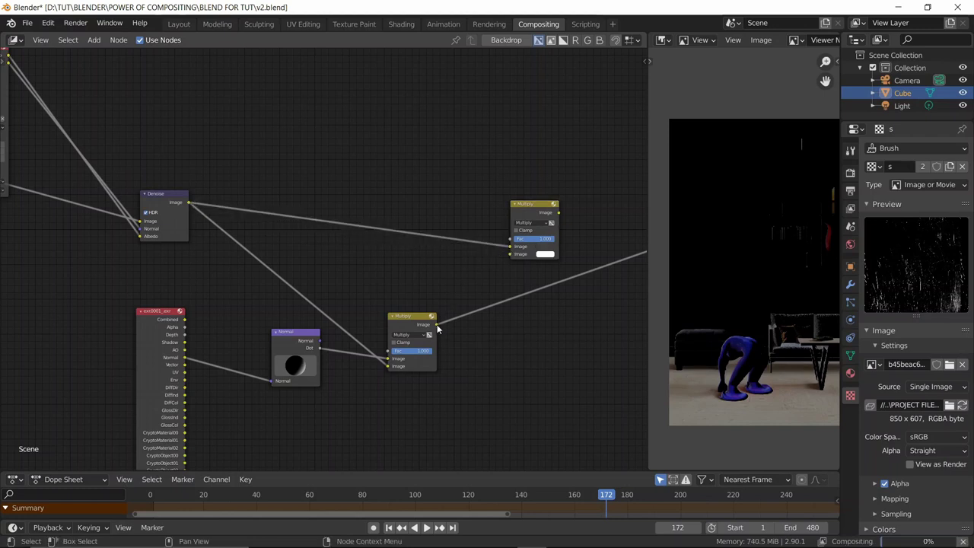
left_click_drag(437, 325, 510, 254)
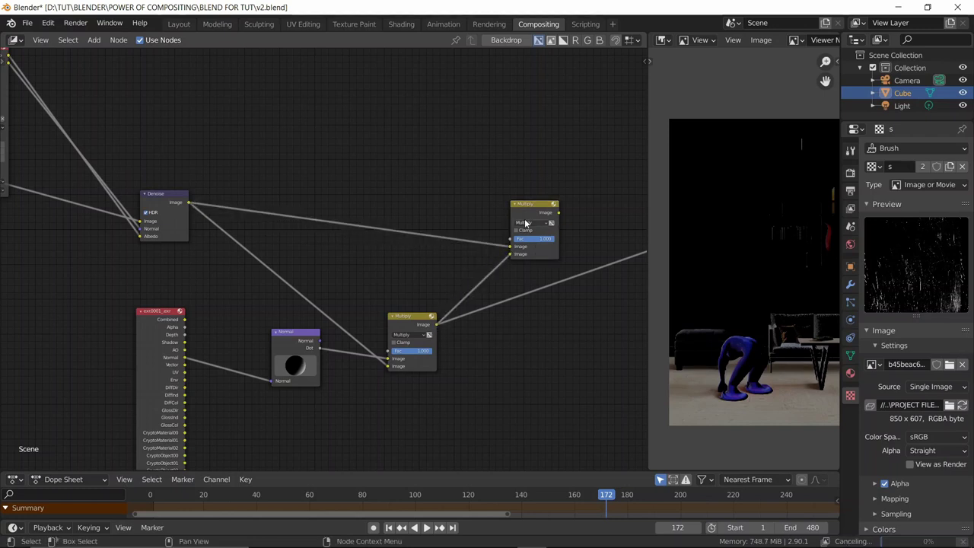
left_click(525, 223)
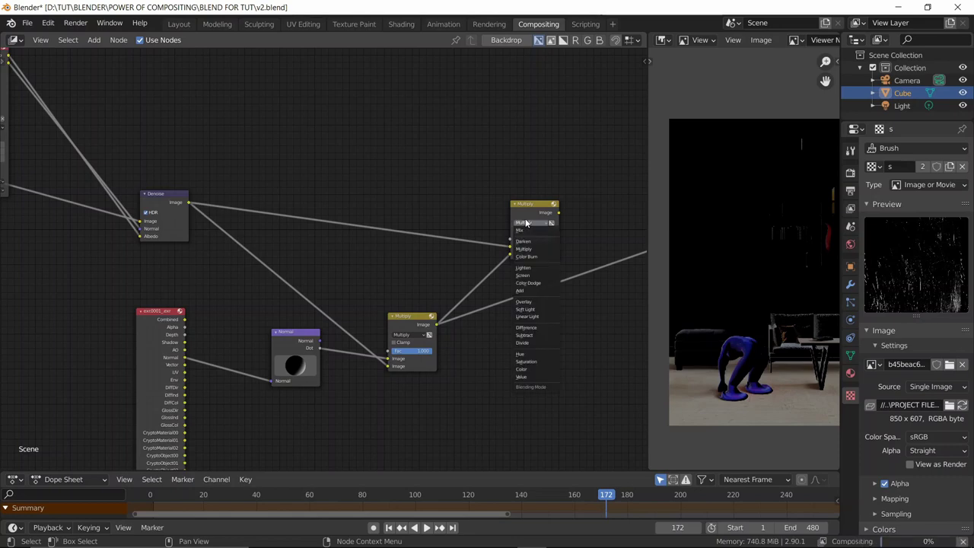
left_click(522, 292)
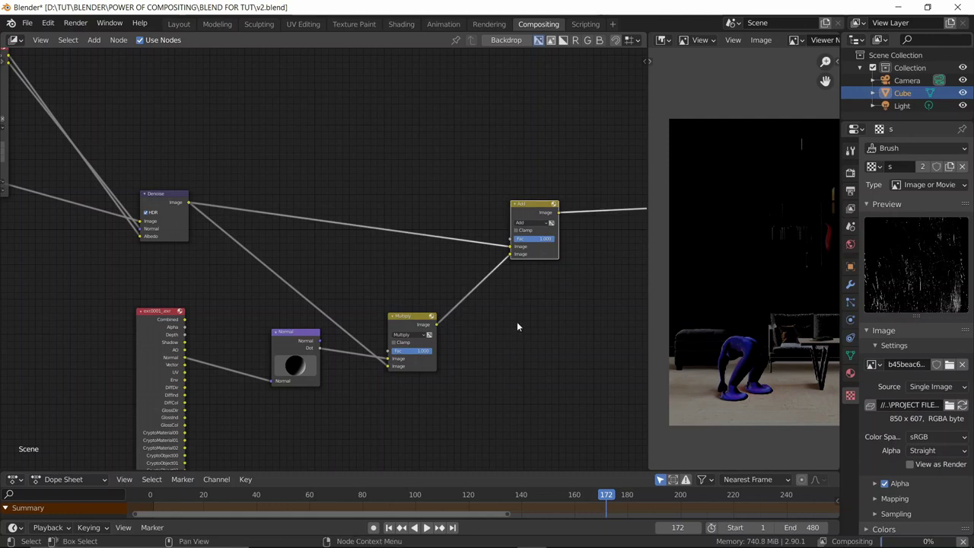
Step: Nudge the Multiply node left and preview its output in the Viewer
middle_click_drag(517, 326, 498, 291)
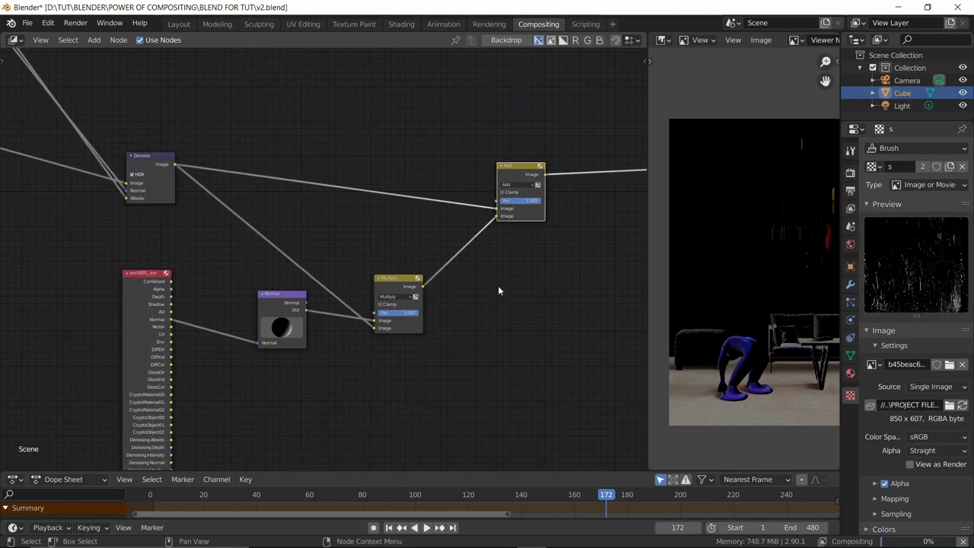
middle_click_drag(498, 287, 443, 295)
scroll(445, 293, "up", 2)
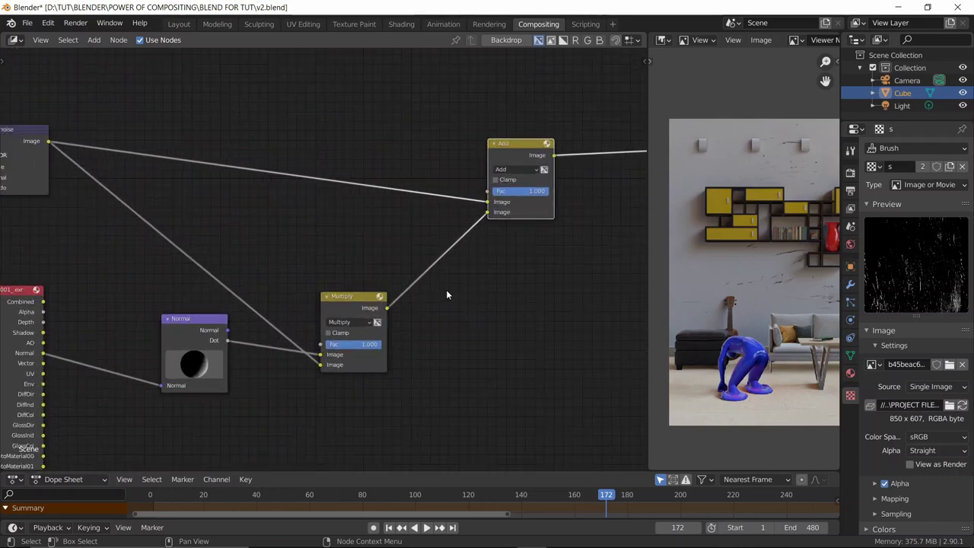
scroll(446, 294, "up", 1)
left_click_drag(358, 299, 340, 299)
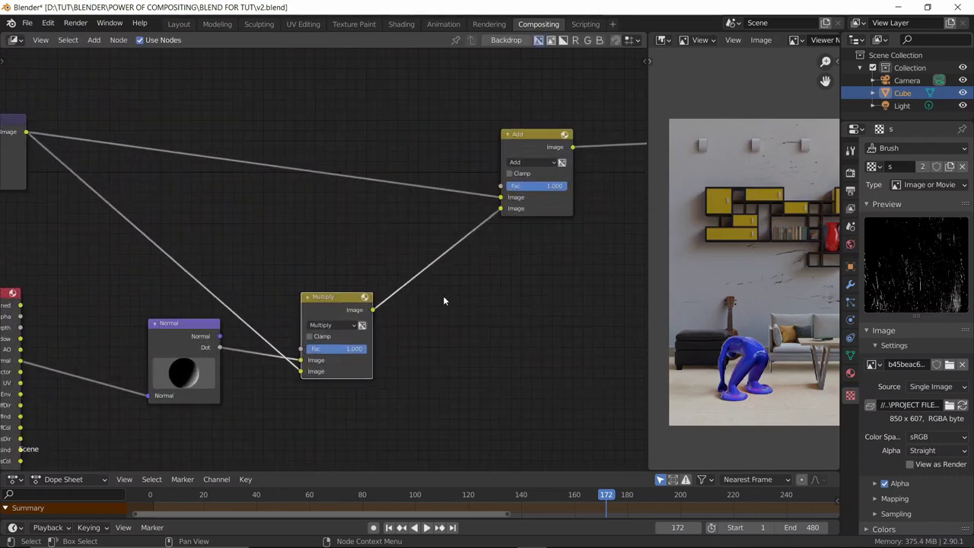
left_click(321, 299, "ctrl+shift")
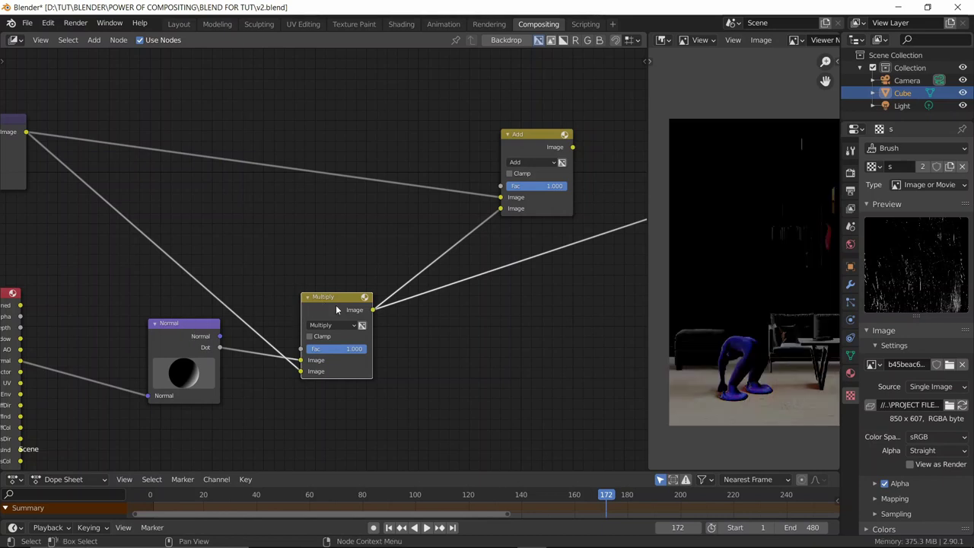
scroll(764, 352, "up", 3)
Step: Reposition the Multiply node slightly and move the Normal node left and down
scroll(770, 341, "down", 4)
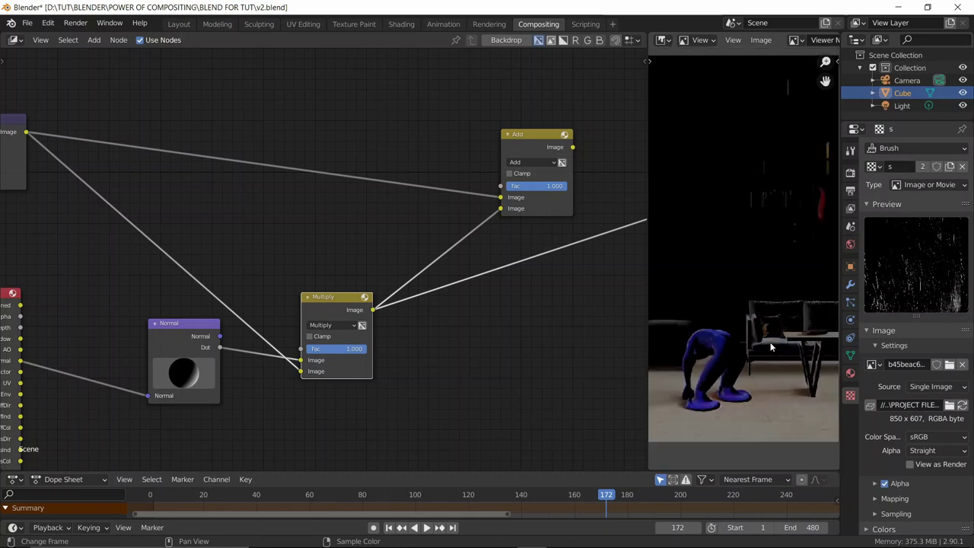
left_click_drag(339, 302, 357, 298)
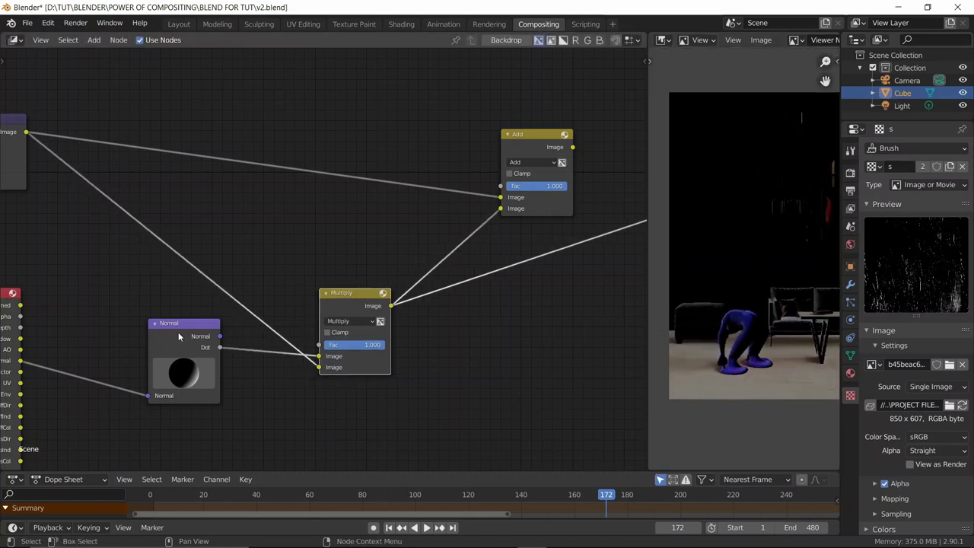
left_click_drag(181, 337, 132, 340)
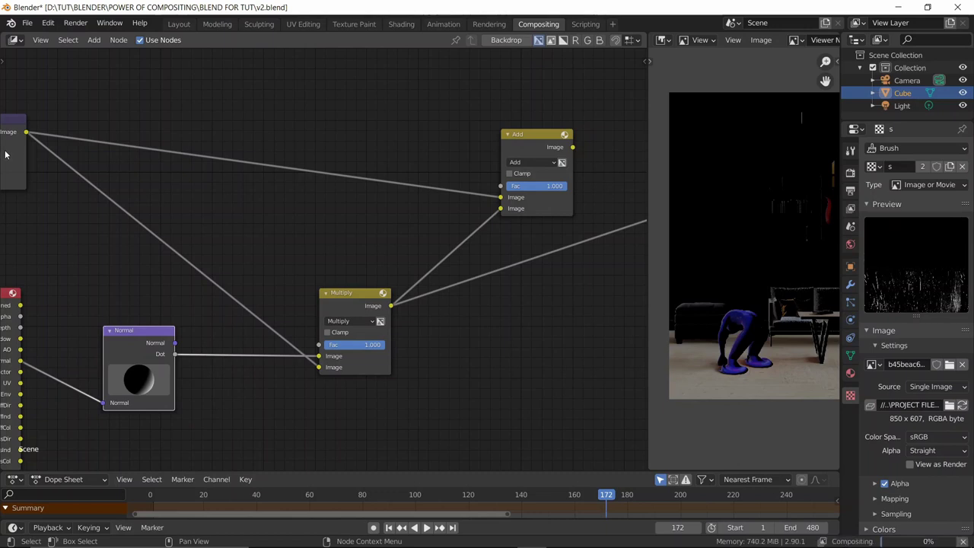
middle_click_drag(7, 170, 66, 187)
Step: Insert a Denoise copy between the Normal Dot output and the Multiply node
key("shift+d")
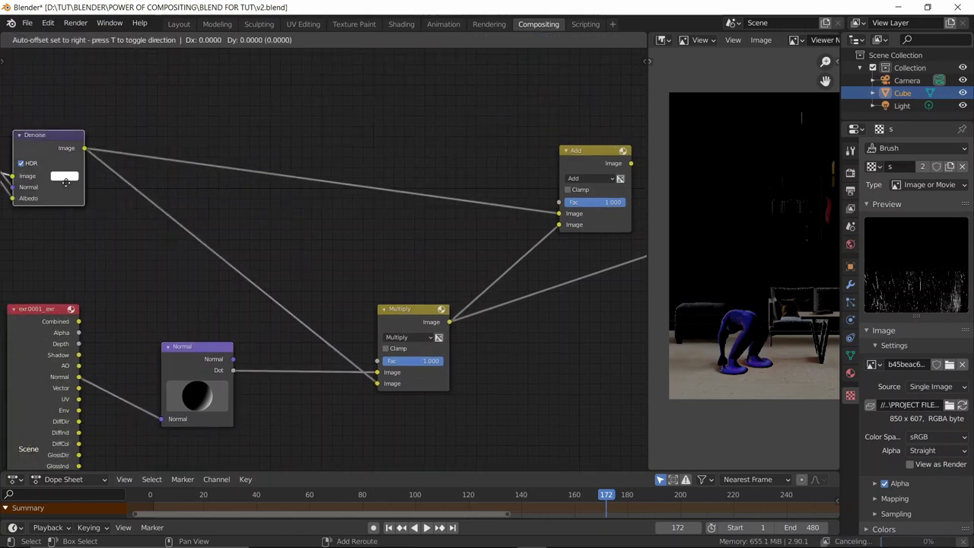
left_click(197, 309)
key("ctrl+x")
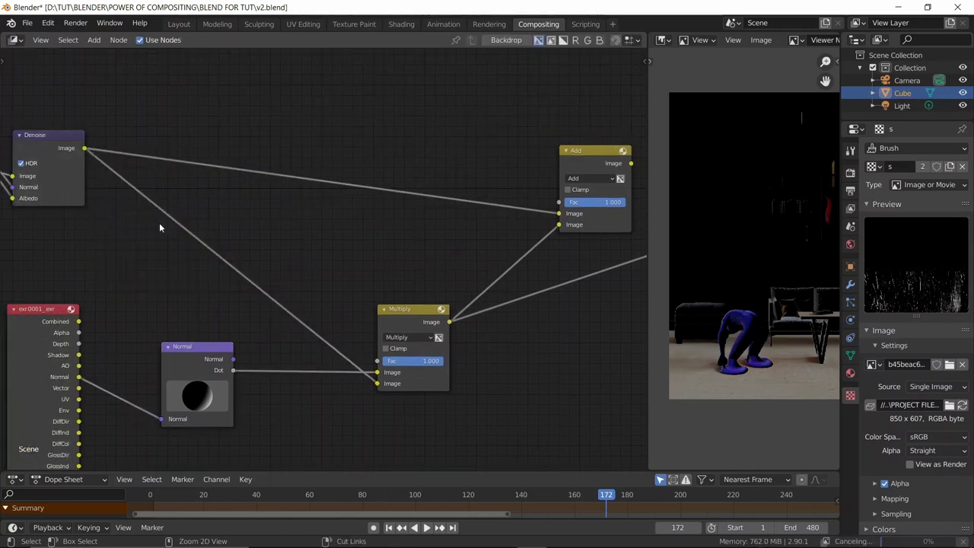
left_click_drag(58, 140, 58, 142)
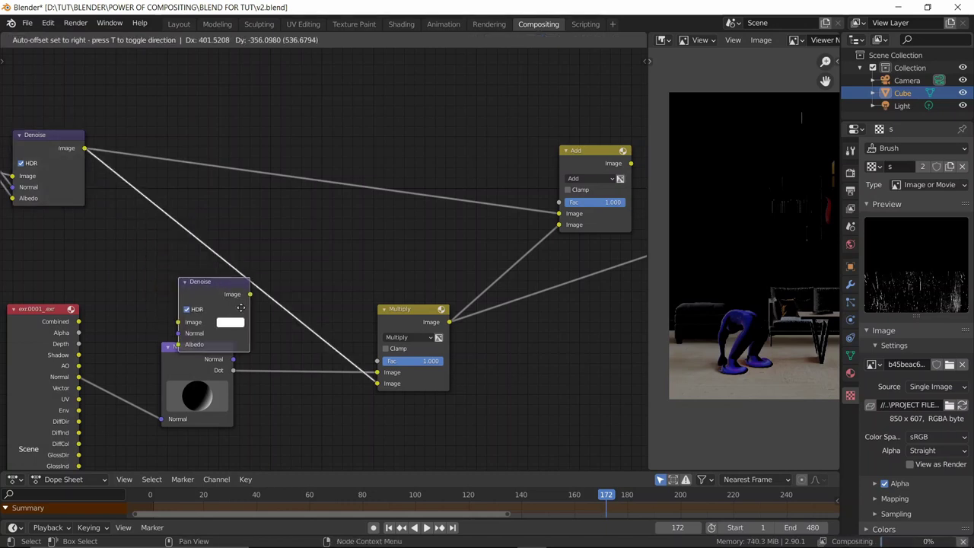
left_click(321, 349)
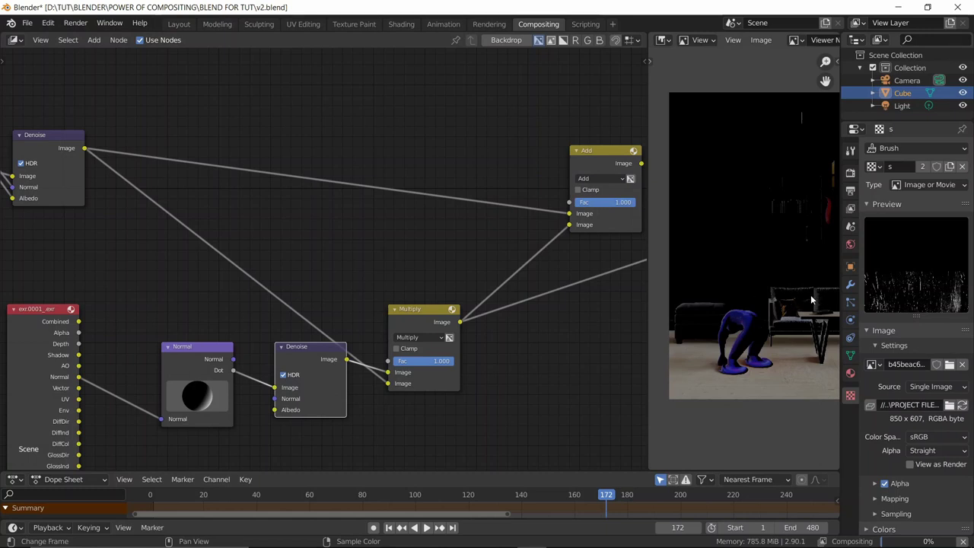
Step: Move the Add node up and to the right
middle_click_drag(543, 221, 429, 209)
scroll(428, 208, "down", 2)
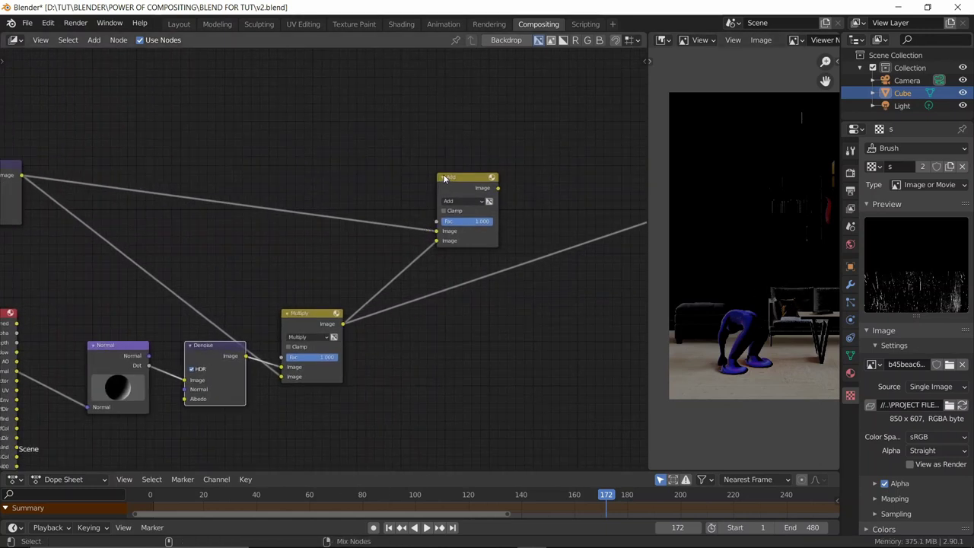
left_click(444, 177)
left_click(448, 176)
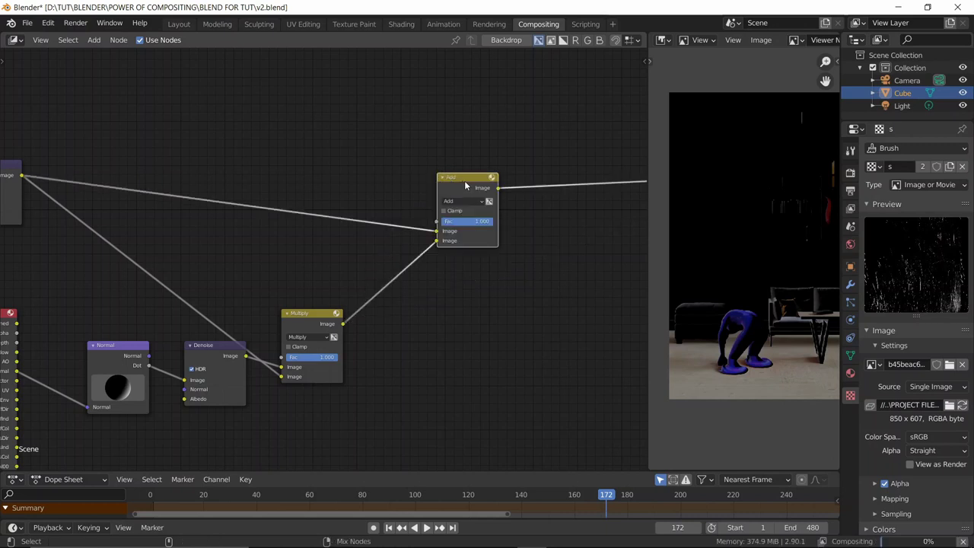
middle_click_drag(393, 249, 478, 199)
left_click_drag(541, 131, 593, 91)
middle_click_drag(585, 239, 509, 257)
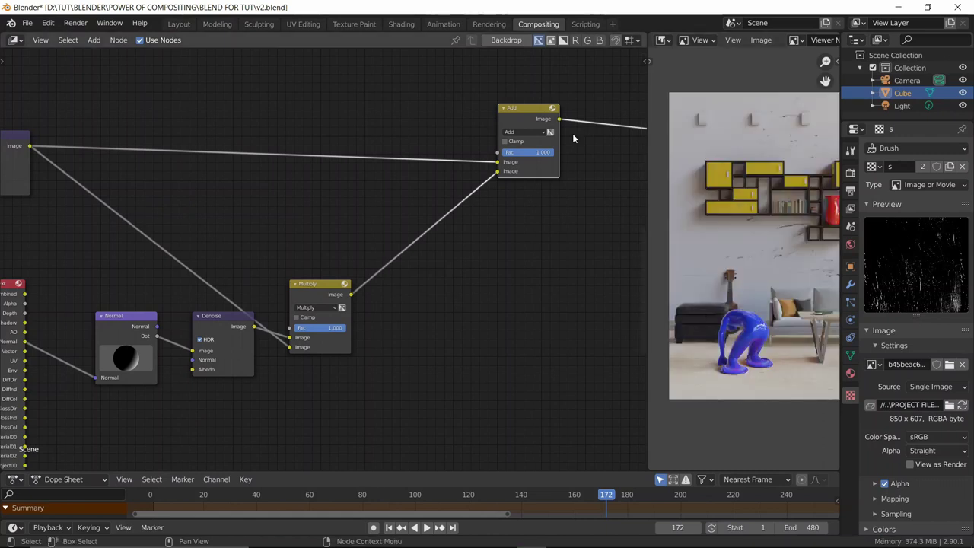
Step: Add a Color Balance node onto the Multiply-to-Add link
key("shift+a")
type("col")
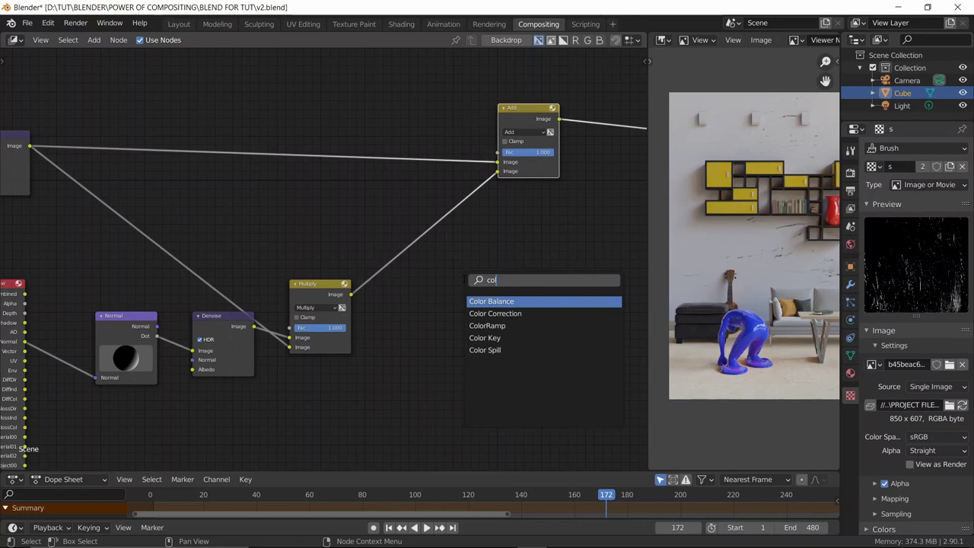
key("Return")
left_click(512, 243)
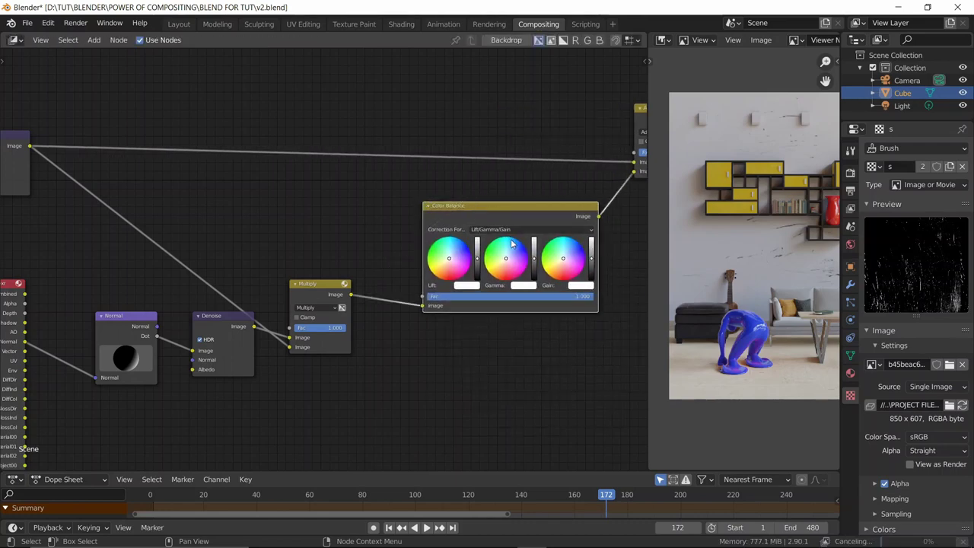
scroll(512, 243, "up", 3)
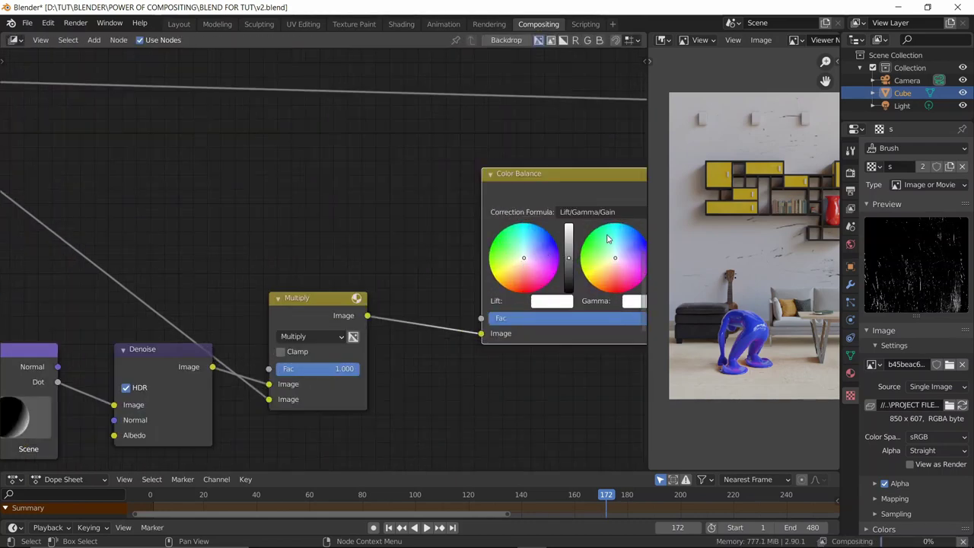
middle_click_drag(608, 240, 450, 217)
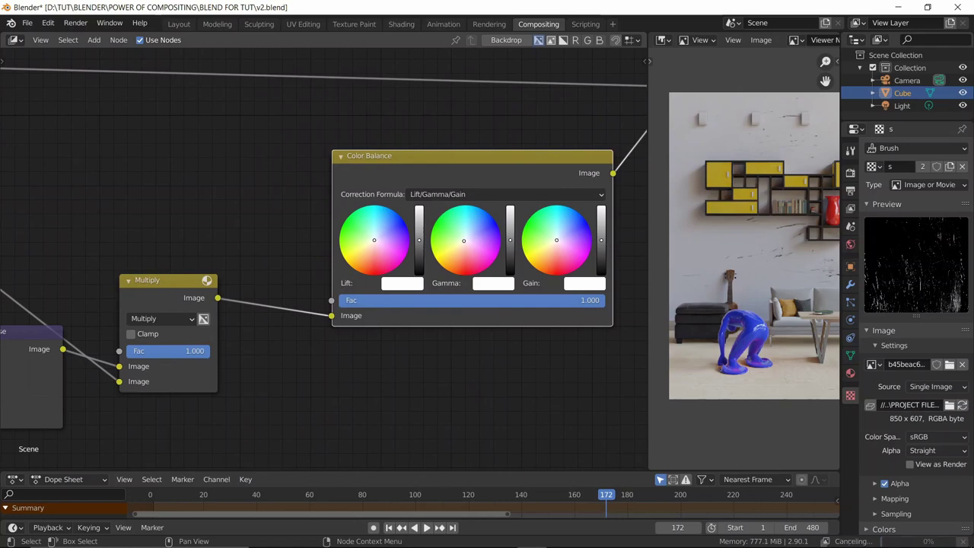
Step: Tint the Color Balance gamma to a slightly brighter yellow
left_click_drag(466, 241, 447, 270)
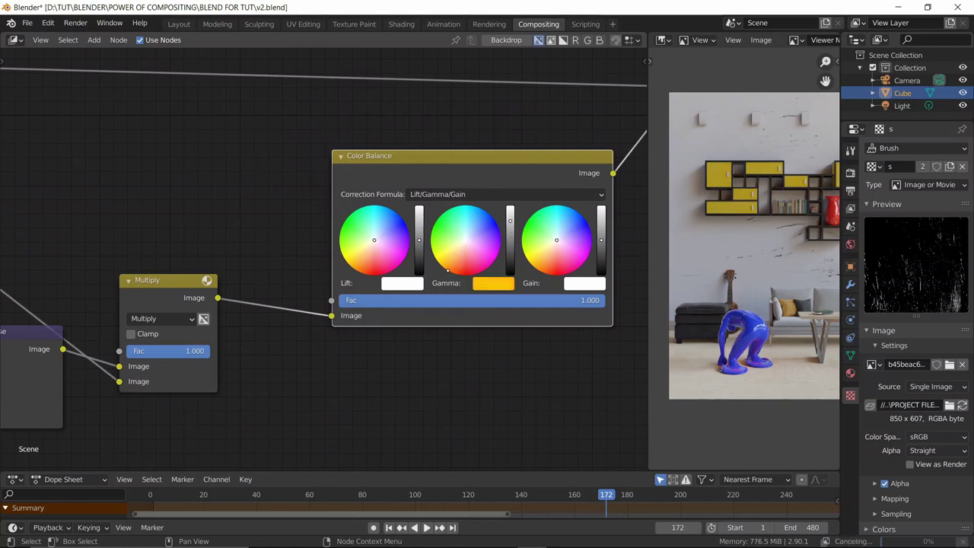
middle_click_drag(446, 344, 232, 315)
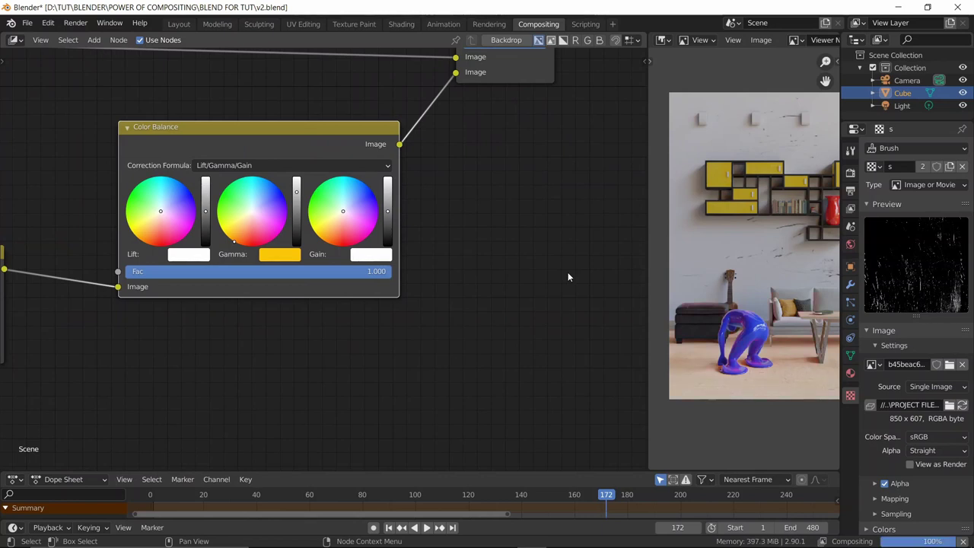
scroll(457, 320, "left", 2, "ctrl")
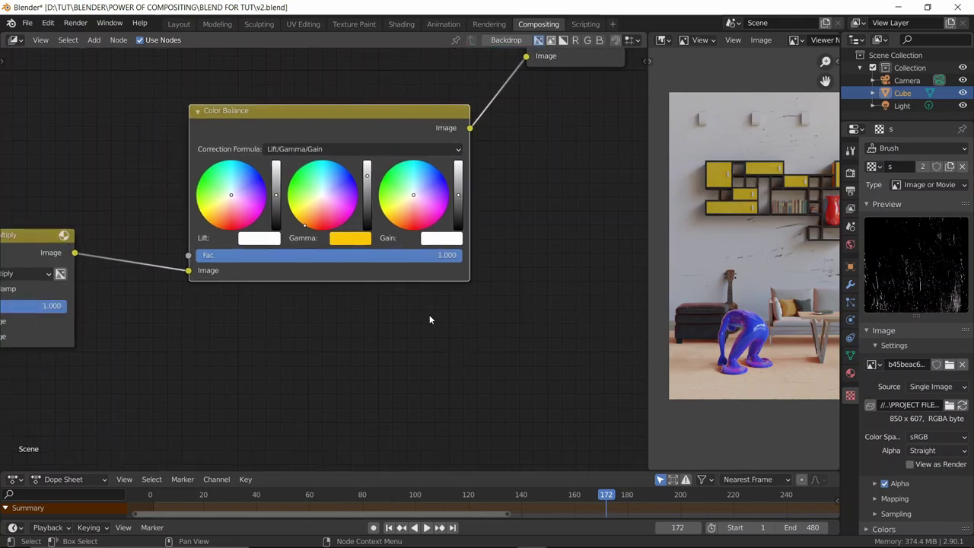
scroll(332, 262, "up", 2)
left_click_drag(298, 206, 291, 210)
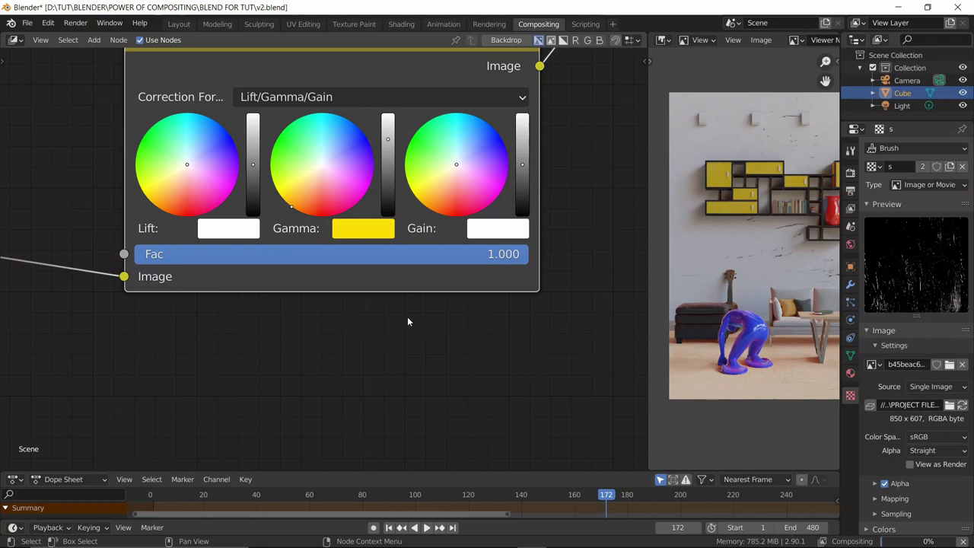
scroll(551, 150, "down", 3)
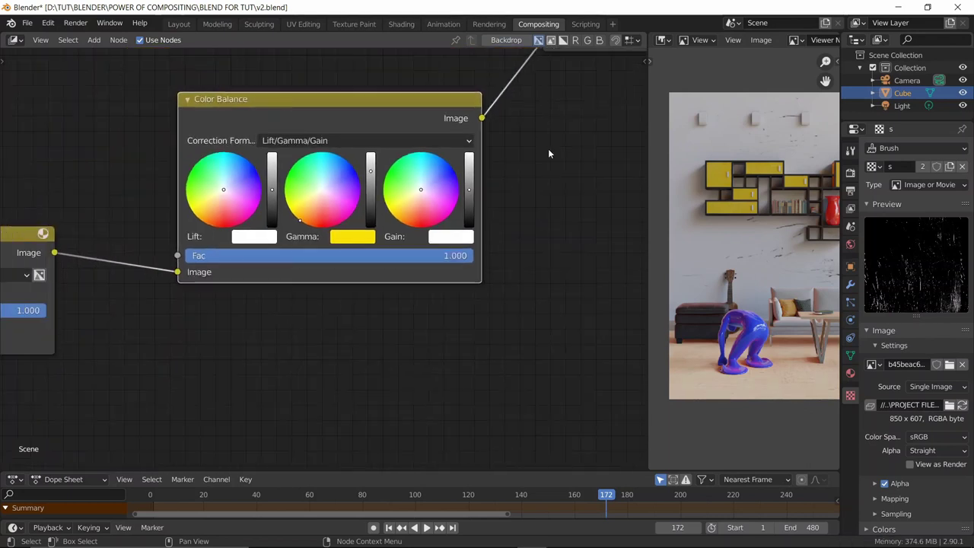
scroll(282, 200, "up", 3)
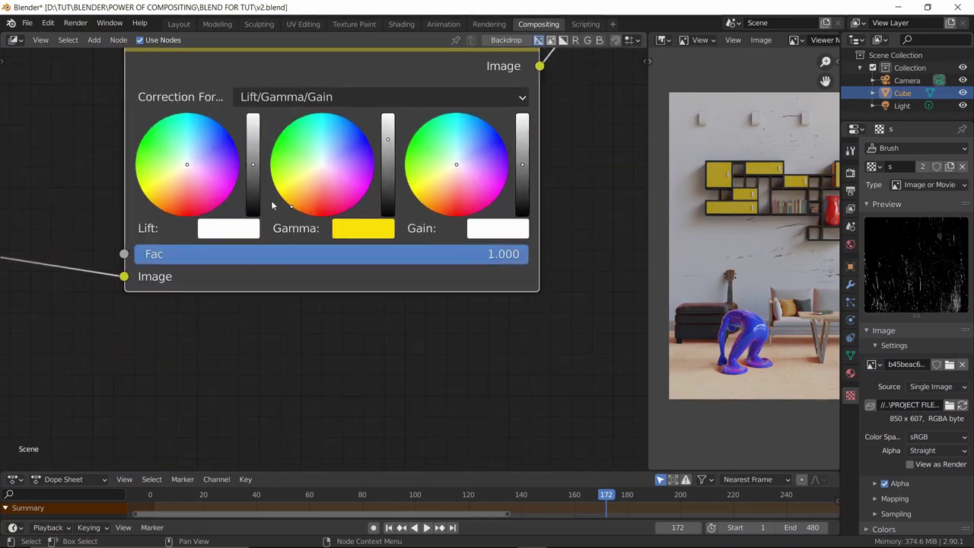
left_click_drag(281, 200, 286, 202)
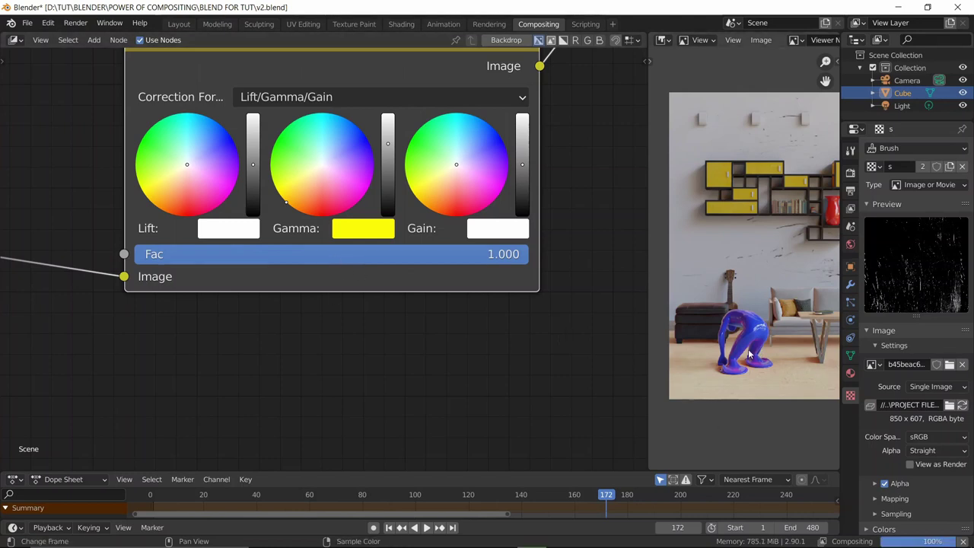
Step: Frame the render preview and maximize the image editor to full window
scroll(779, 331, "up", 1)
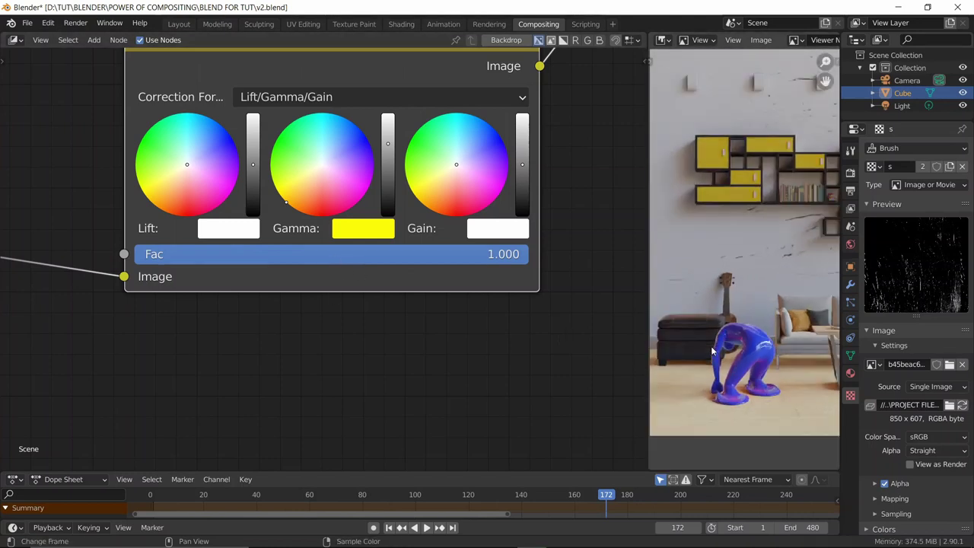
scroll(472, 343, "down", 1)
scroll(477, 343, "down", 1)
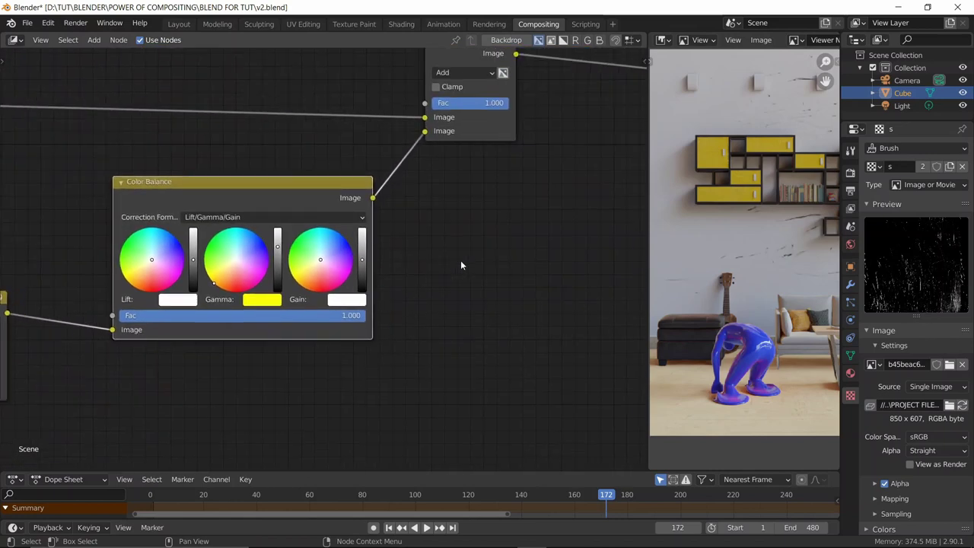
scroll(460, 266, "down", 1)
scroll(735, 390, "down", 1)
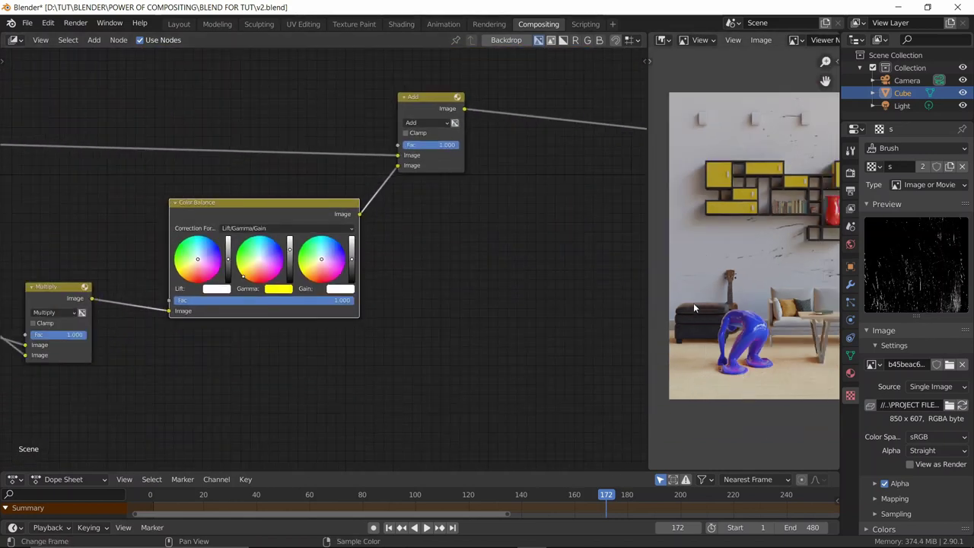
scroll(711, 312, "up", 1)
scroll(708, 307, "up", 1)
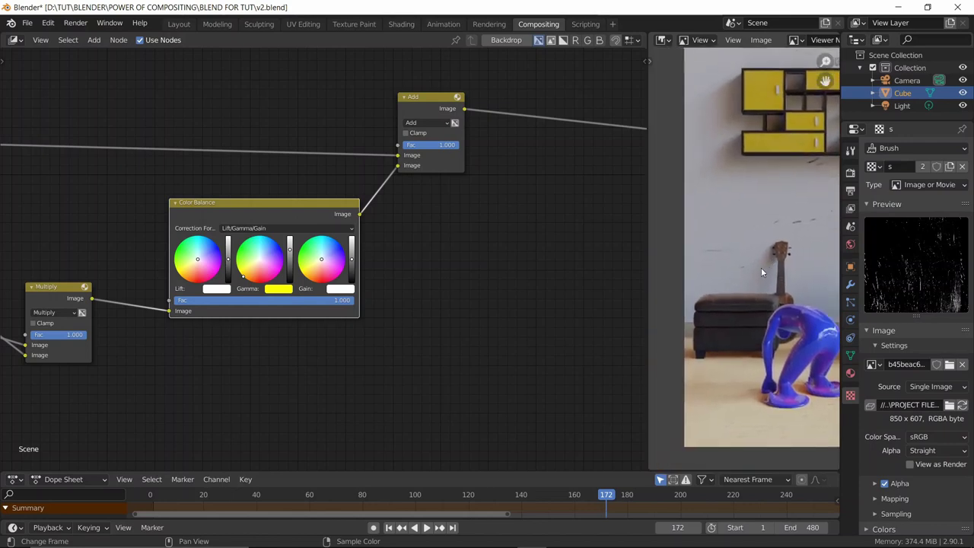
scroll(761, 267, "up", 1)
middle_click_drag(728, 332, 728, 291)
scroll(730, 278, "down", 1)
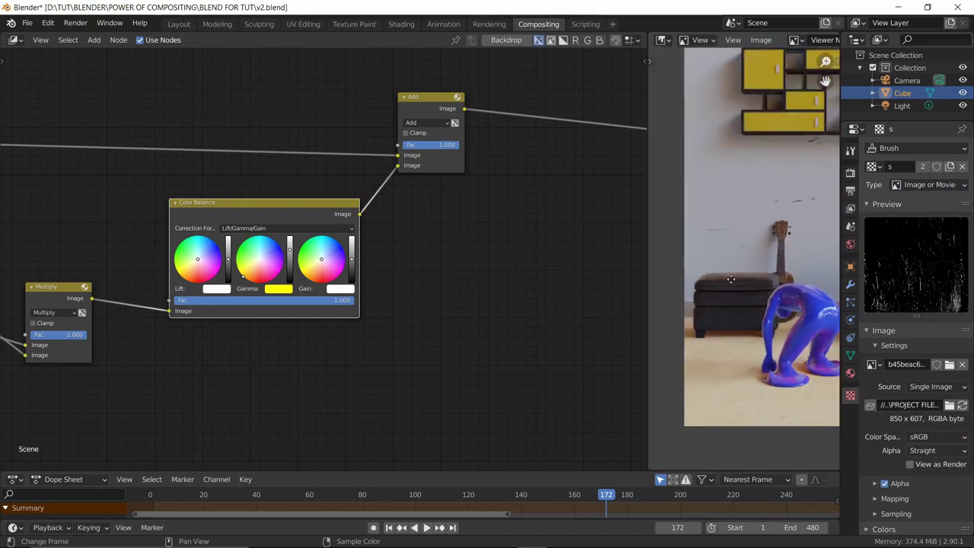
key("ctrl+space")
Step: Return from the full-window preview to the whole compositor node tree
middle_click_drag(557, 232, 564, 189)
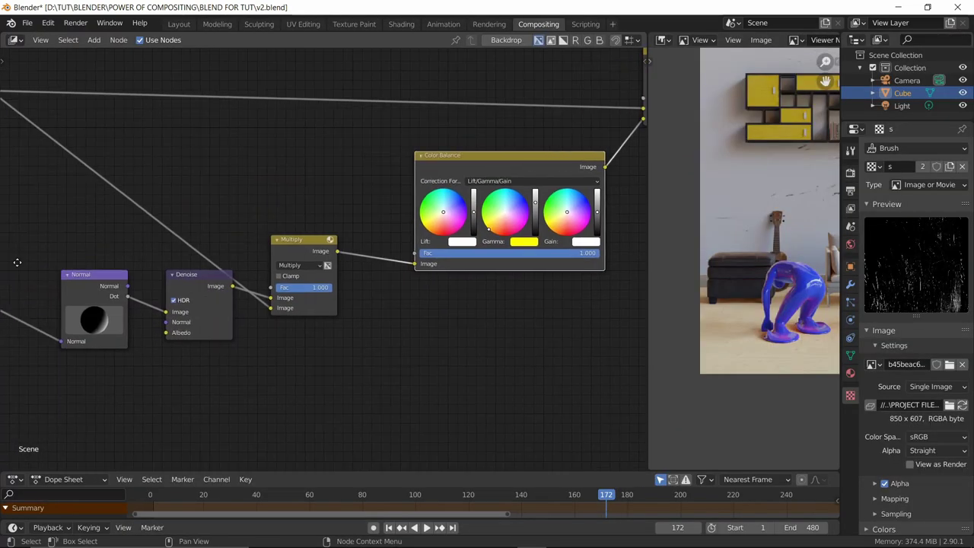
scroll(16, 262, "down", 4)
mouse_move(104, 348)
middle_mouse_down()
mouse_move(163, 257)
mouse_move(447, 228)
middle_mouse_up()
middle_click_drag(202, 295, 343, 280)
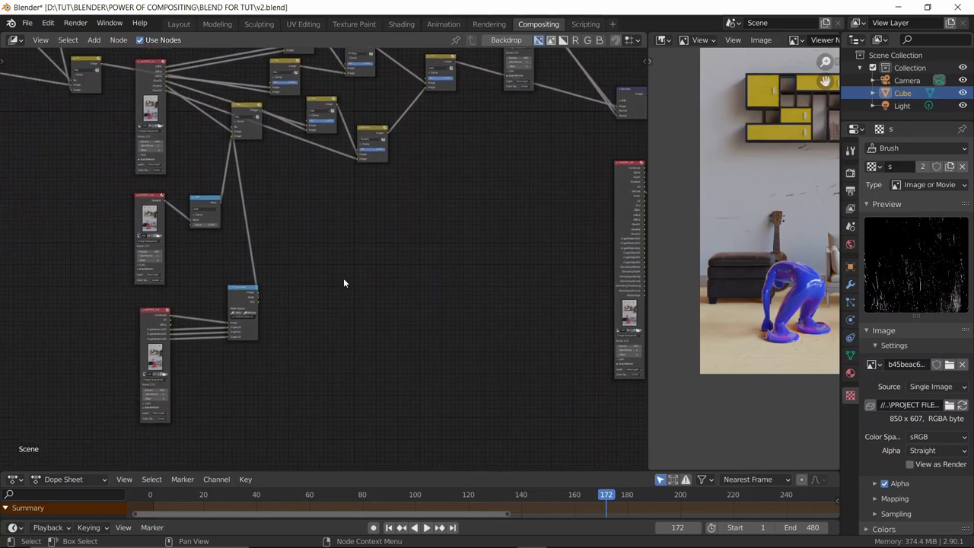
Step: Box-select the EXR image node and its Cryptomatte node
left_click_drag(332, 280, 162, 385)
scroll(291, 290, "down", 2)
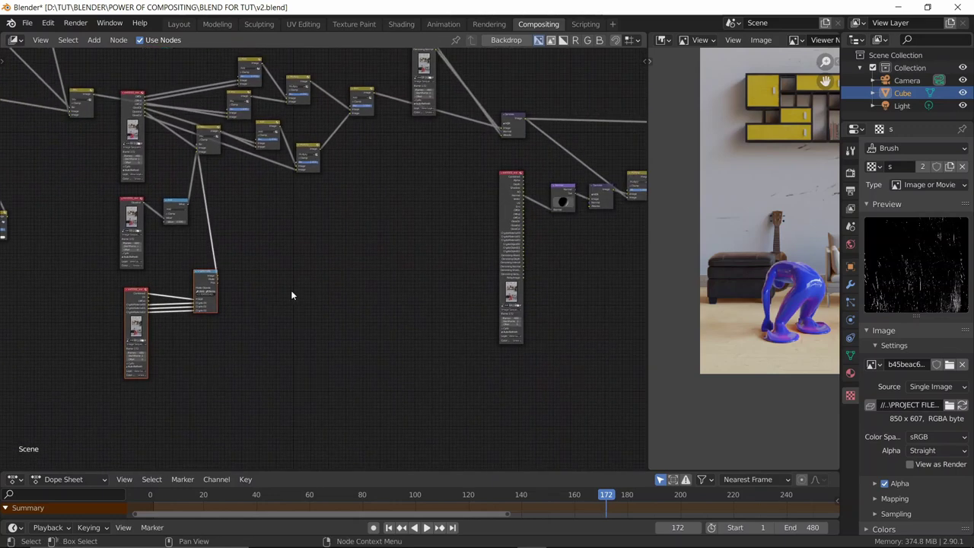
middle_click_drag(310, 284, 212, 286)
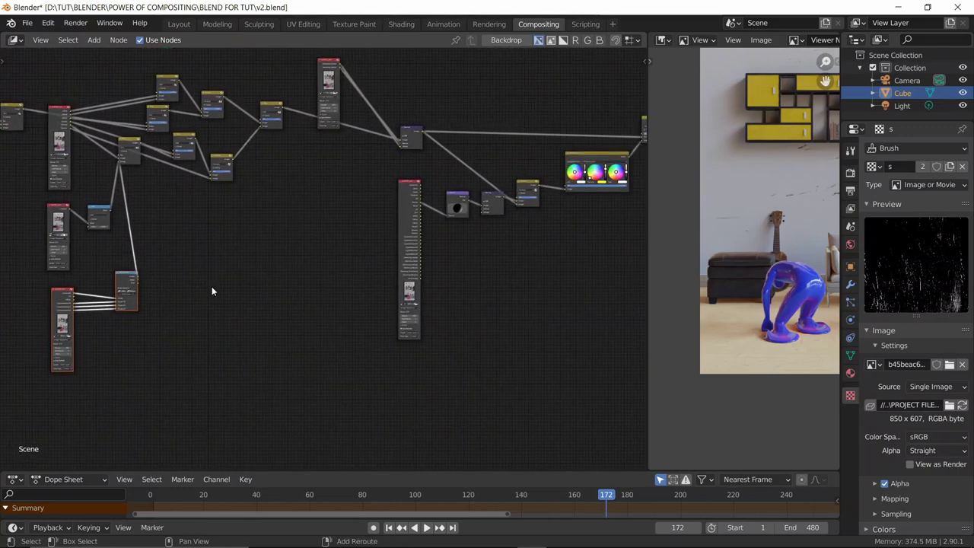
Step: Move the two selected nodes to their new spot and bring them toward the view centre
key("g")
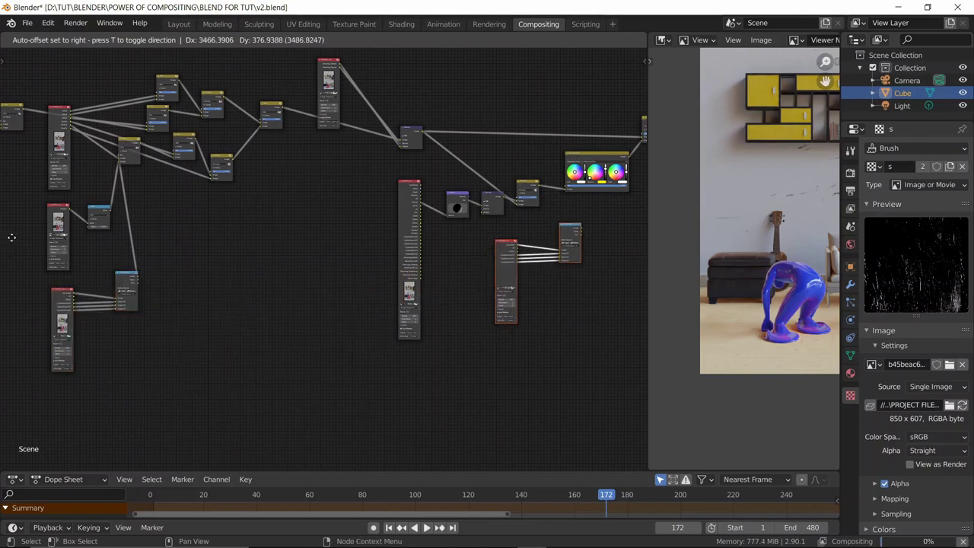
left_click(663, 256)
middle_click_drag(599, 261, 346, 268)
scroll(347, 268, "up", 5)
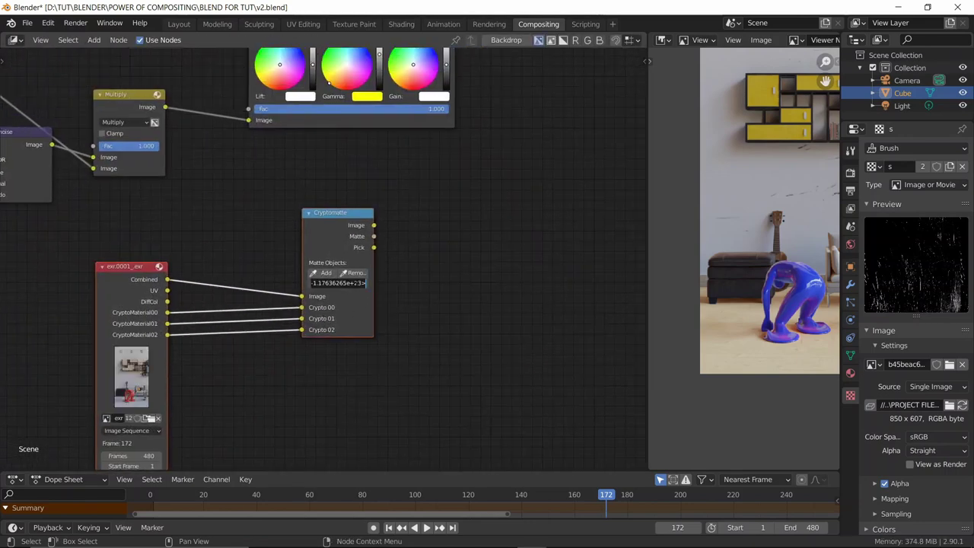
Step: Clear the invalid matte object value and preview the Cryptomatte pick colours
key("Escape")
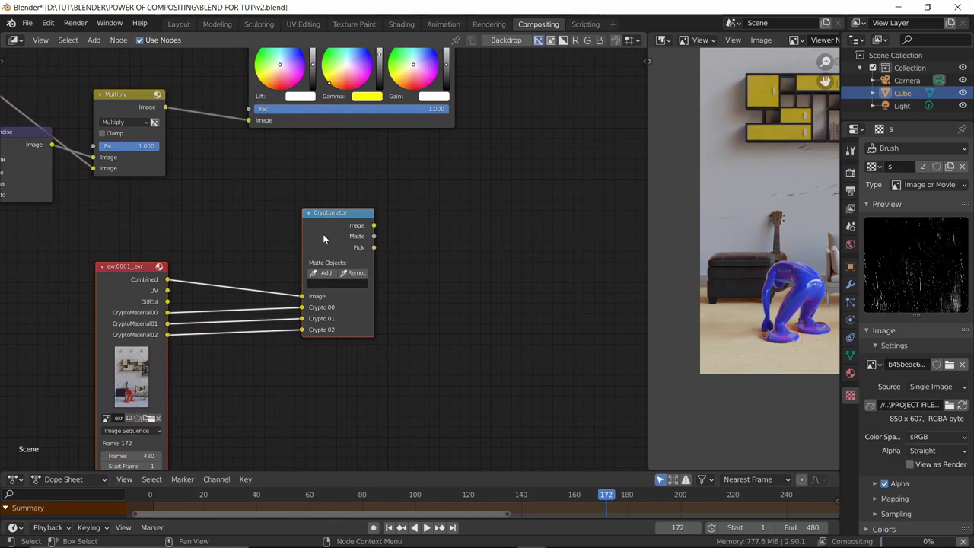
left_click(323, 233, "ctrl+shift")
left_click(323, 234, "ctrl+shift")
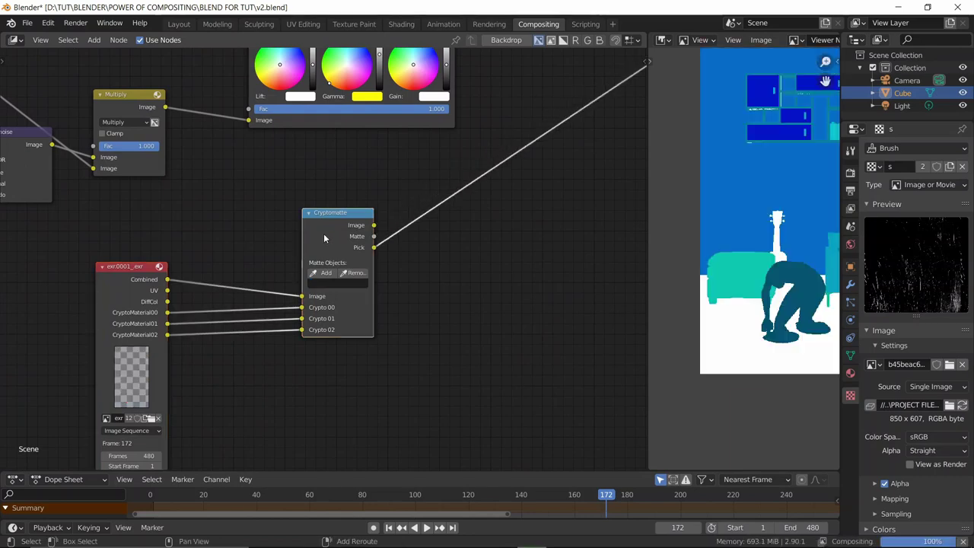
scroll(730, 204, "down", 2)
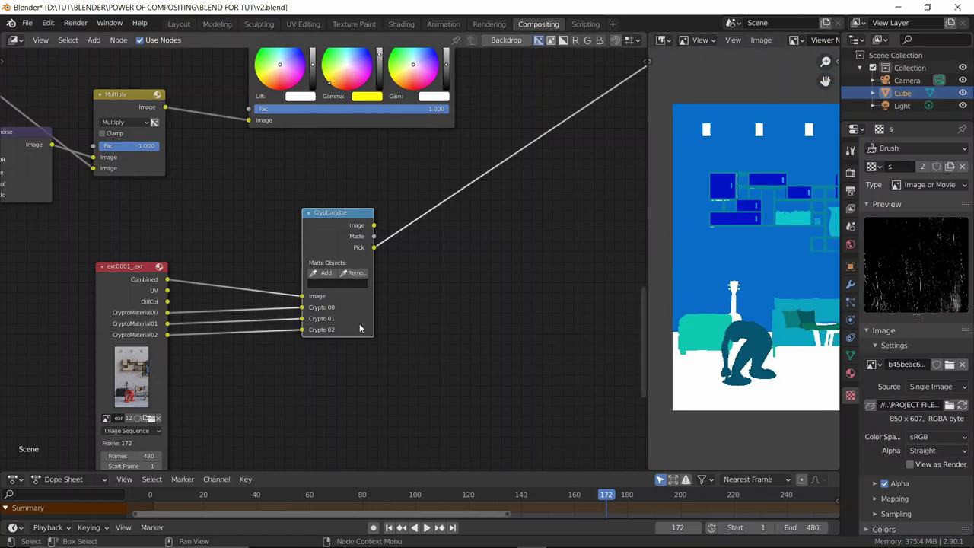
Step: Sample the figure, the sofa and the sofa cushion into the Cryptomatte matte
left_click(323, 276)
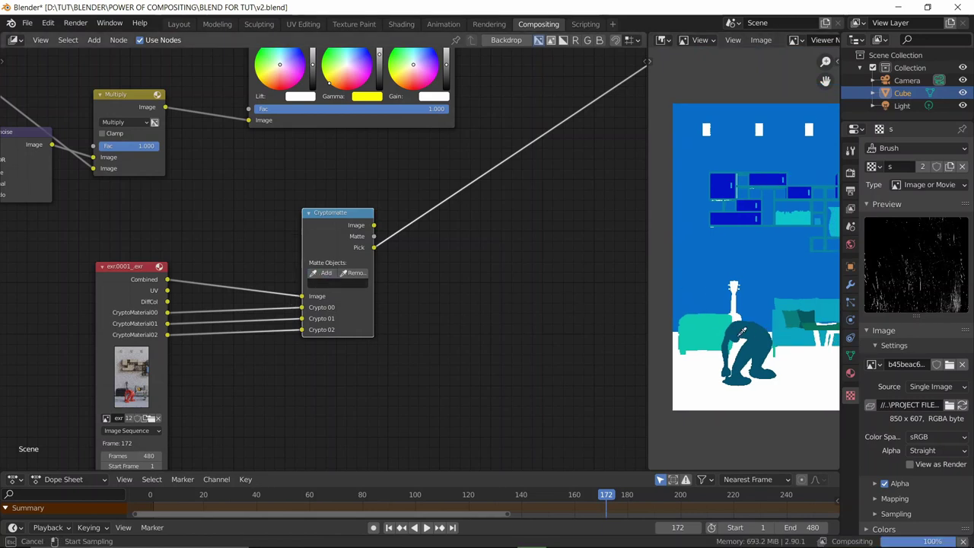
left_click(742, 332)
left_click(711, 322)
left_click(326, 274)
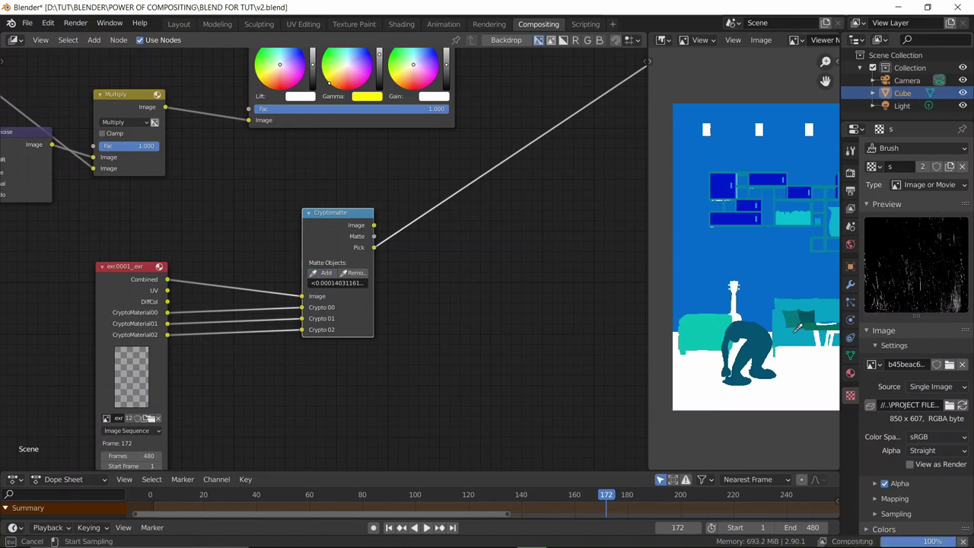
left_click(781, 327)
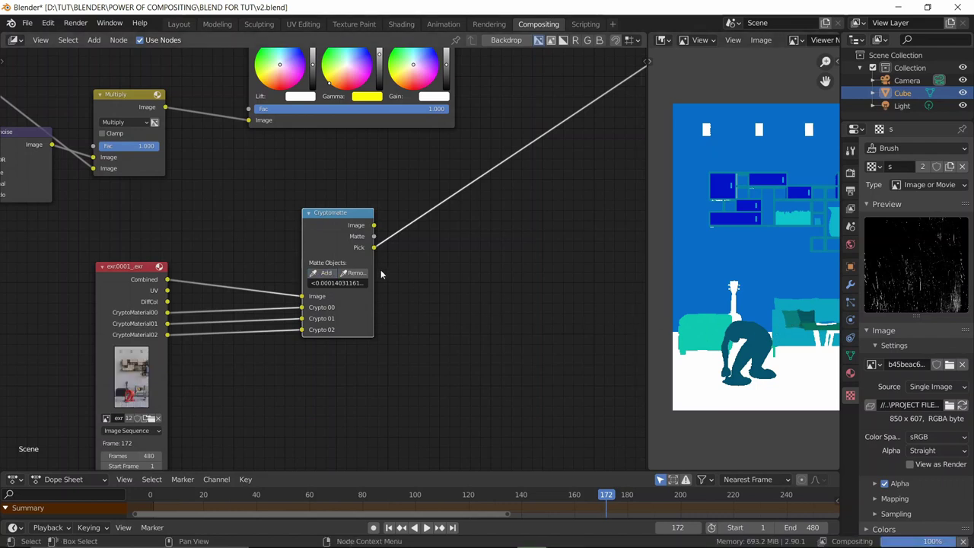
left_click(325, 273)
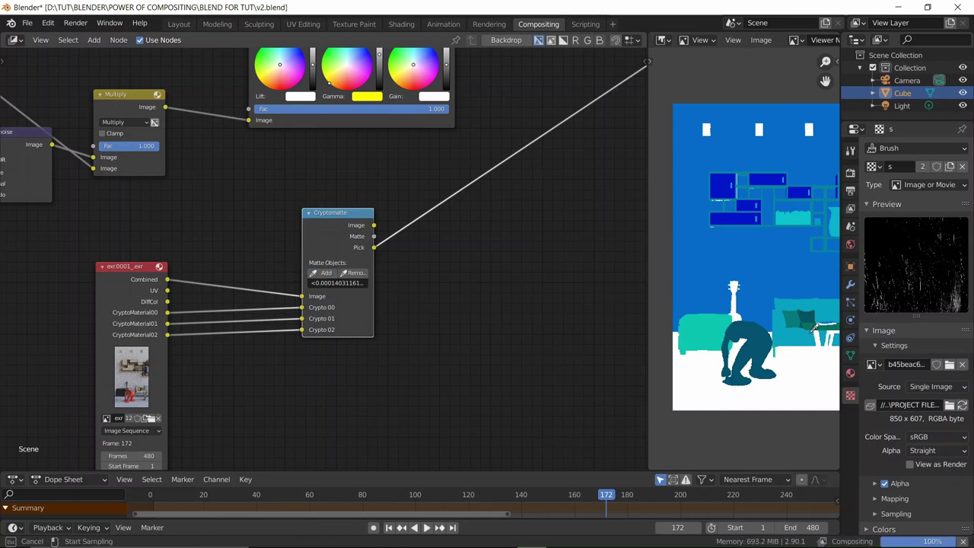
left_click(807, 326)
scroll(801, 309, "up", 3)
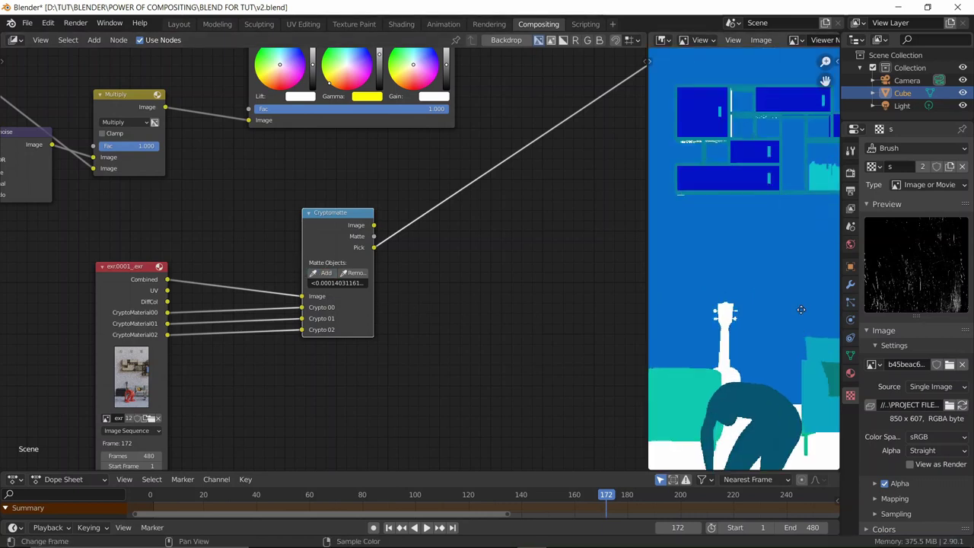
middle_click_drag(801, 310, 739, 236)
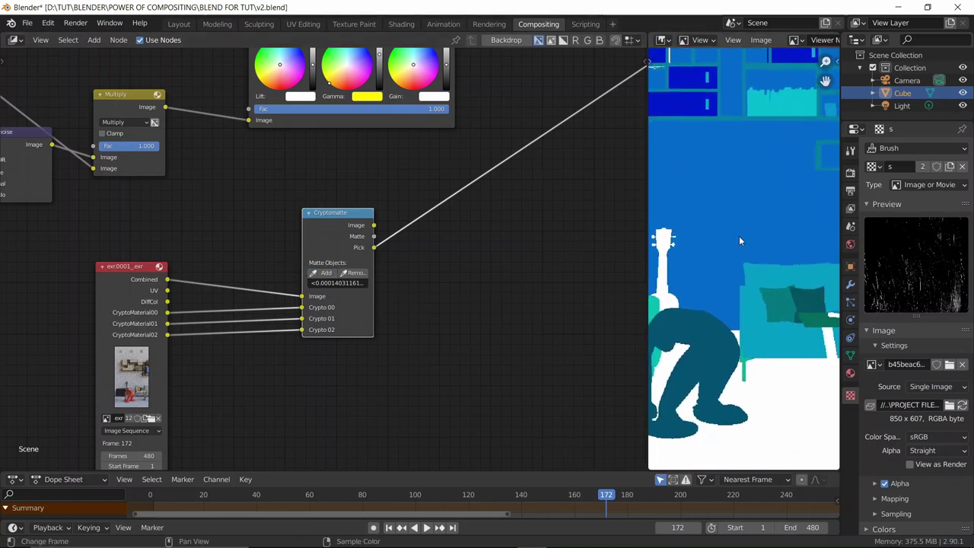
left_click(320, 272)
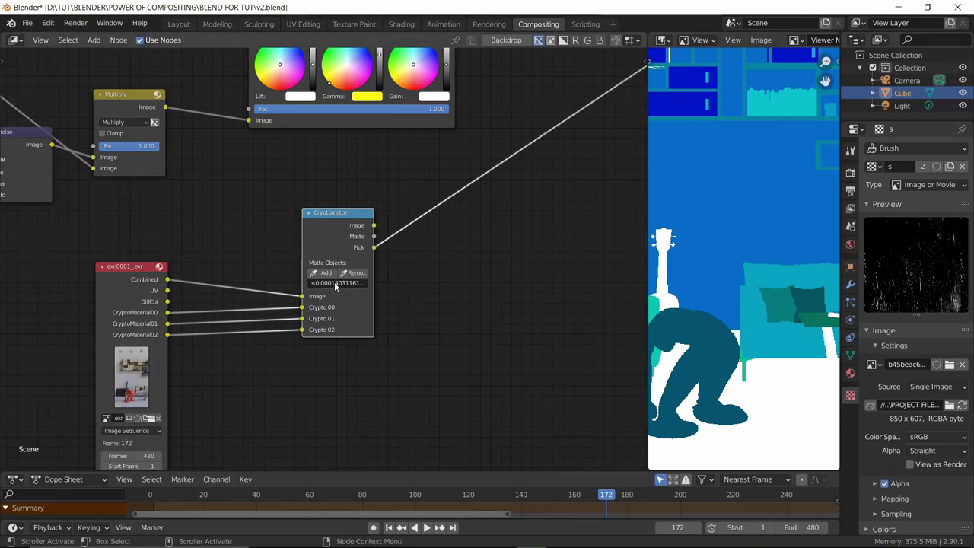
Step: Add the figure to the matte again and view the Cryptomatte's isolated Image output
scroll(778, 309, "up", 2)
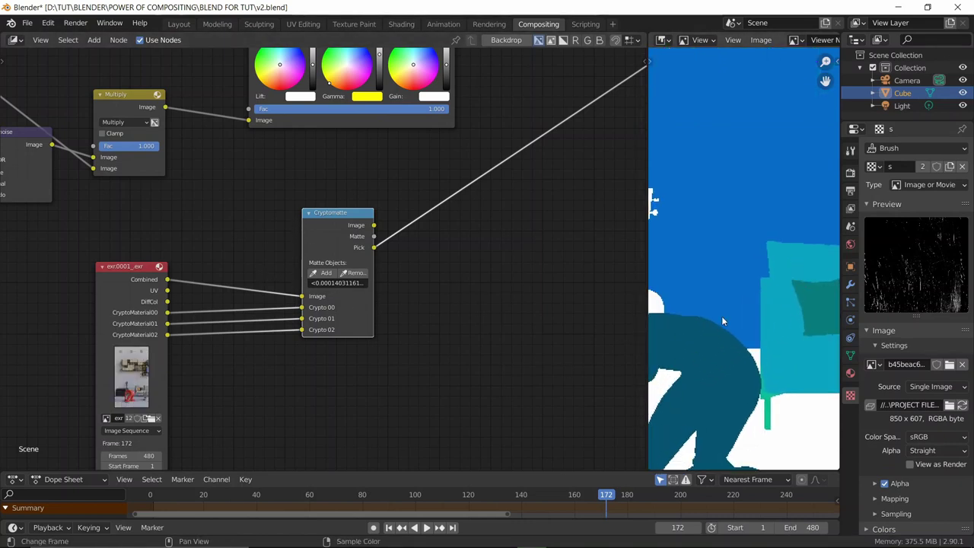
scroll(727, 247, "down", 3)
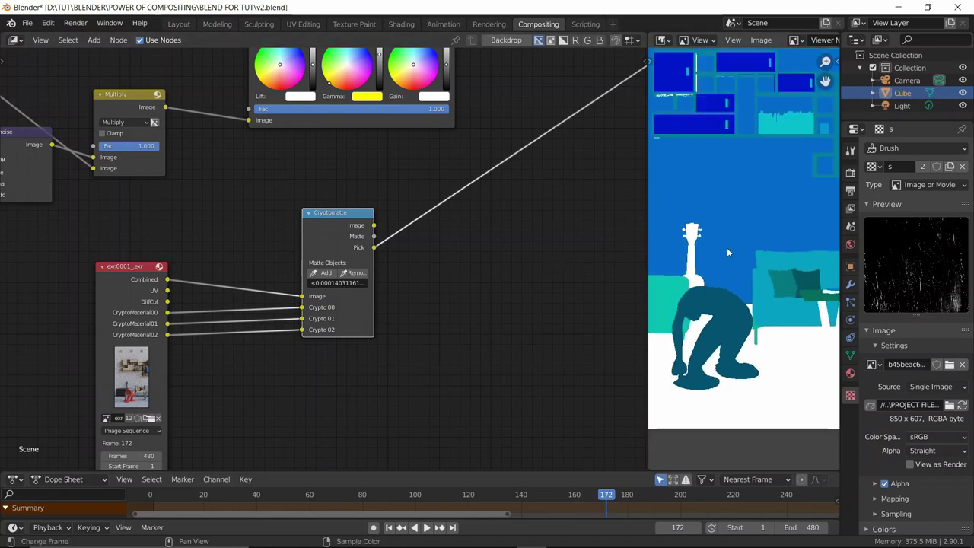
scroll(717, 259, "up", 2)
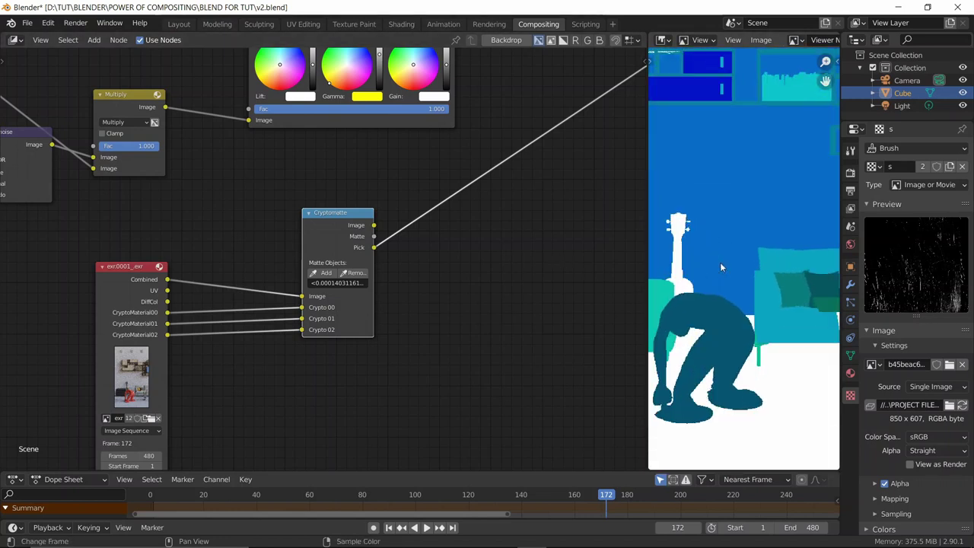
left_click(323, 274)
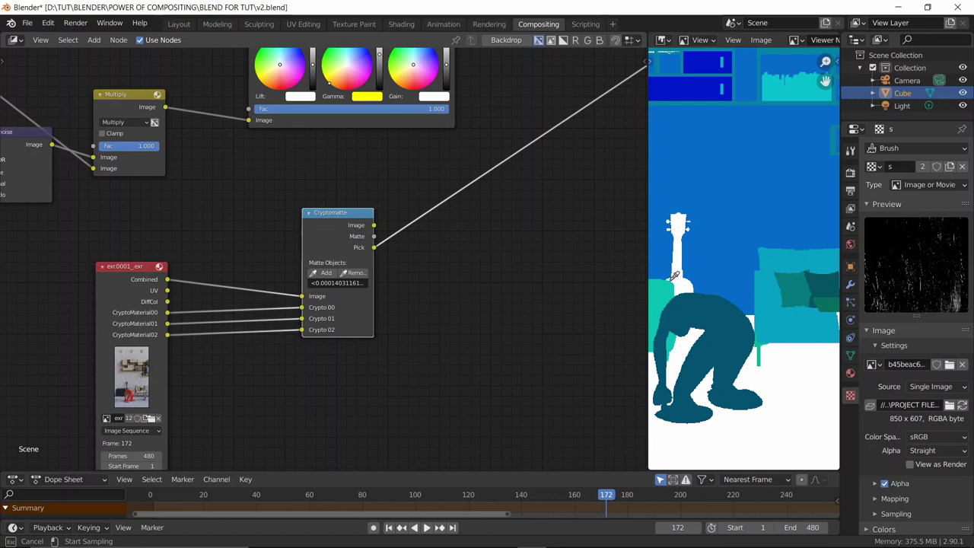
left_click(724, 265)
scroll(724, 264, "down", 3)
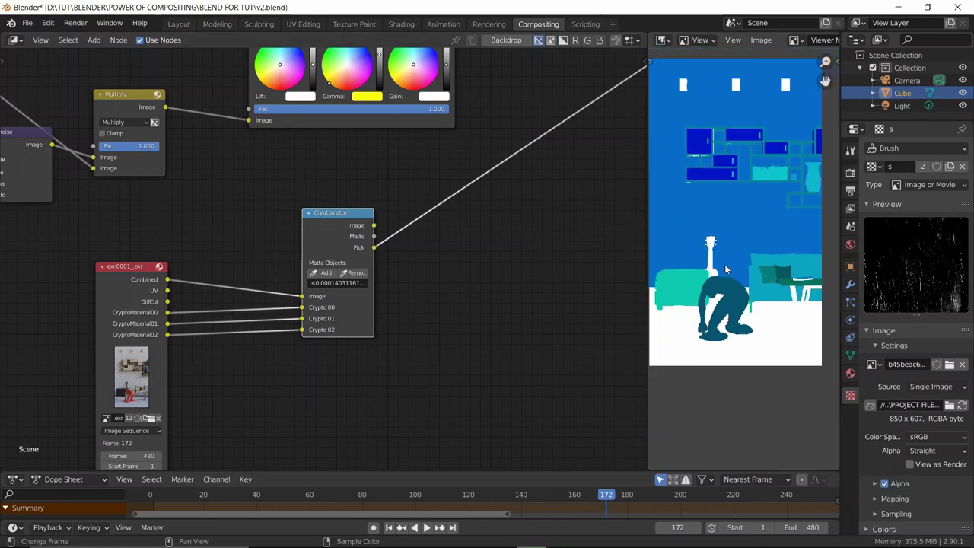
scroll(444, 238, "down", 3)
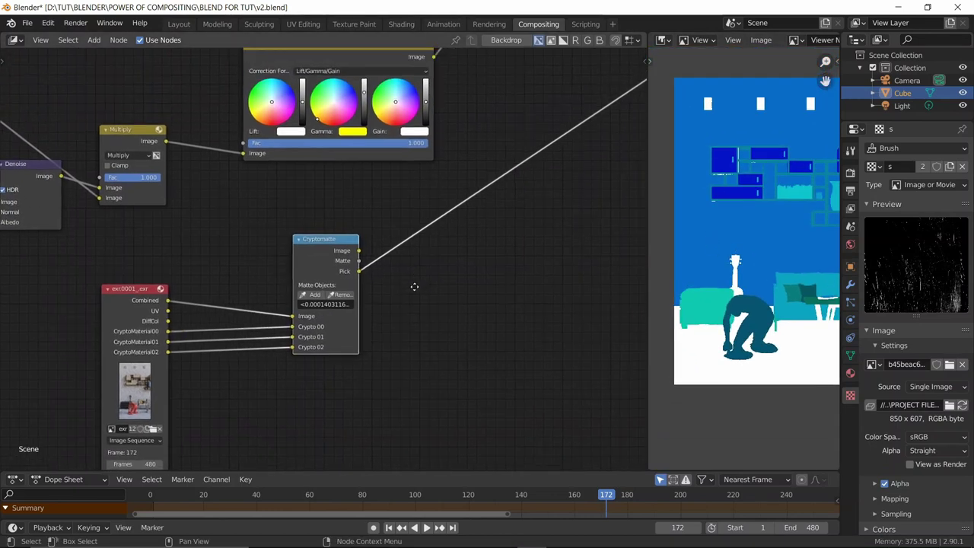
left_click(409, 280, "ctrl+shift")
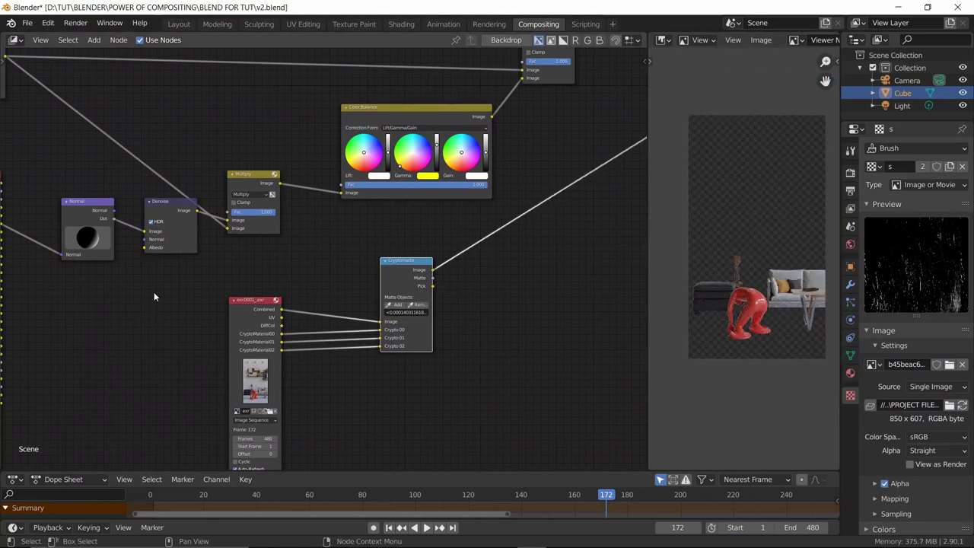
Step: Move the exr and Cryptomatte nodes left, beneath the Normal and Denoise chain
middle_click_drag(338, 270, 482, 225)
left_click_drag(591, 261, 312, 364)
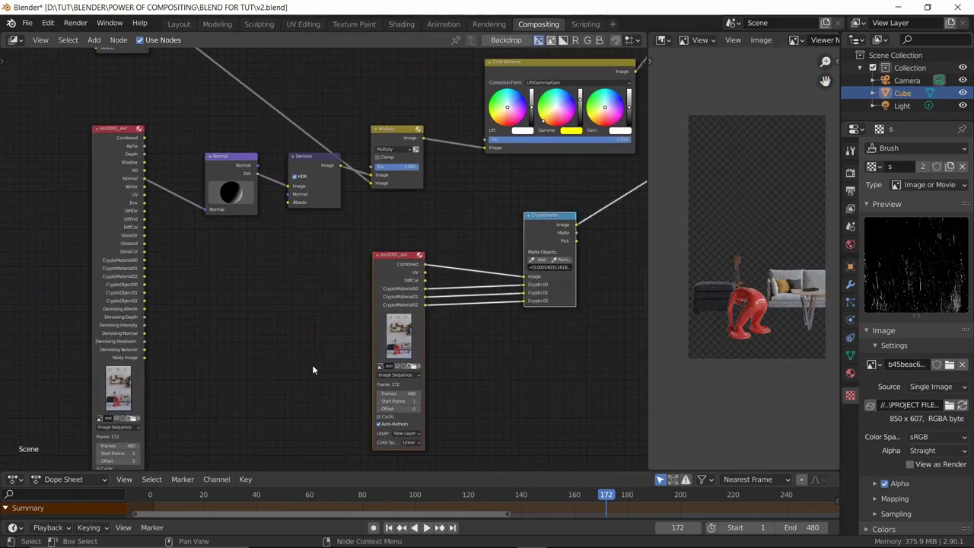
key("g")
left_click(138, 385)
scroll(396, 340, "up", 2, "shift")
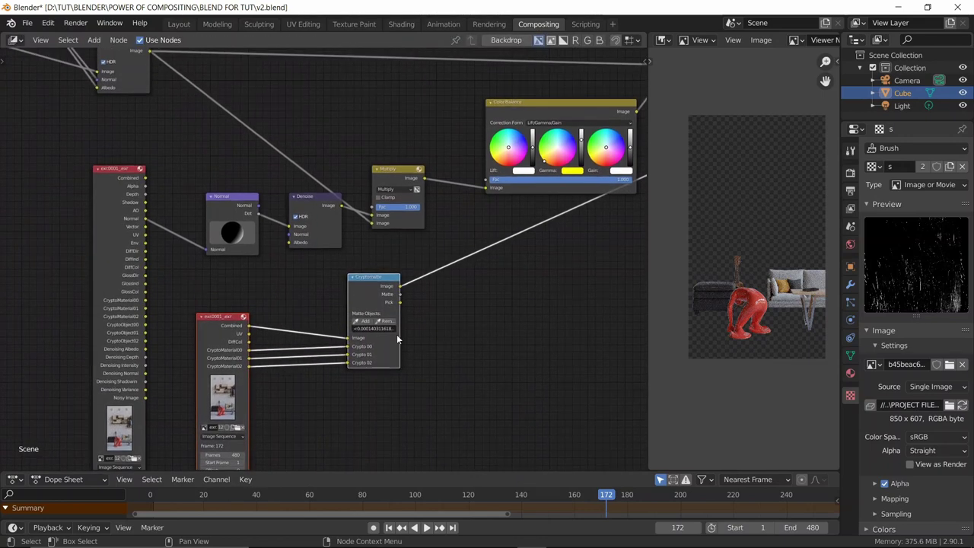
scroll(331, 165, "down", 1)
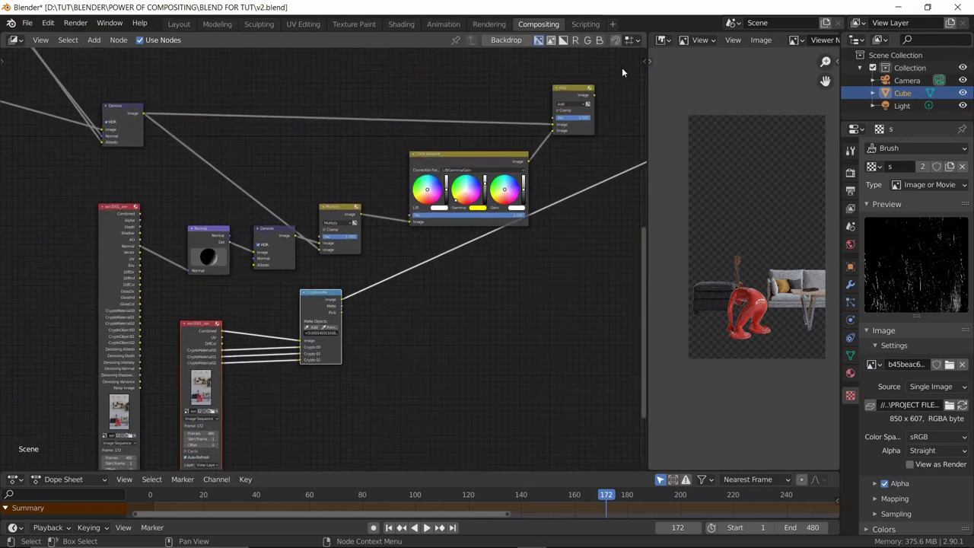
Step: Shift the Add, Color Balance and Multiply nodes to the right
left_click_drag(616, 69, 330, 246)
scroll(329, 246, "down", 1)
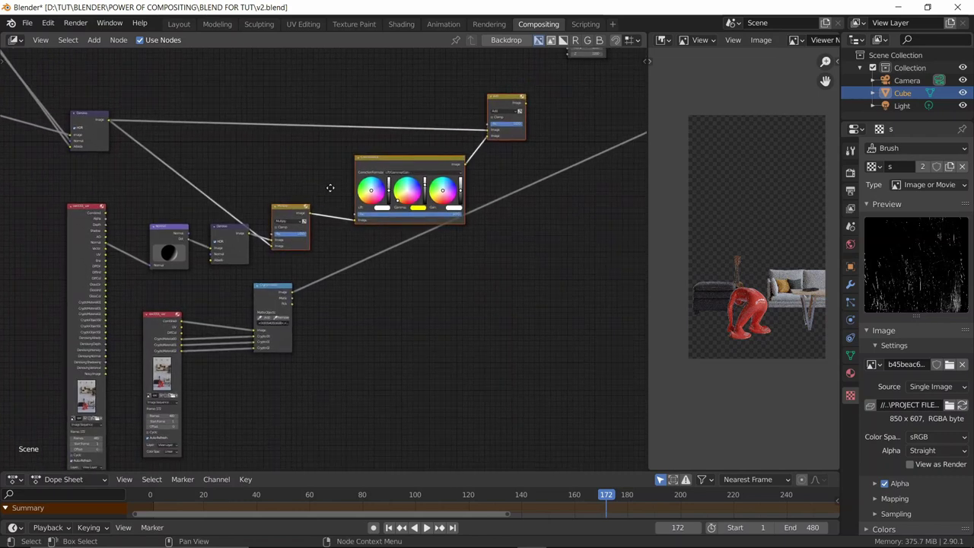
scroll(330, 246, "down", 1, "ctrl")
key("g")
left_click(444, 190)
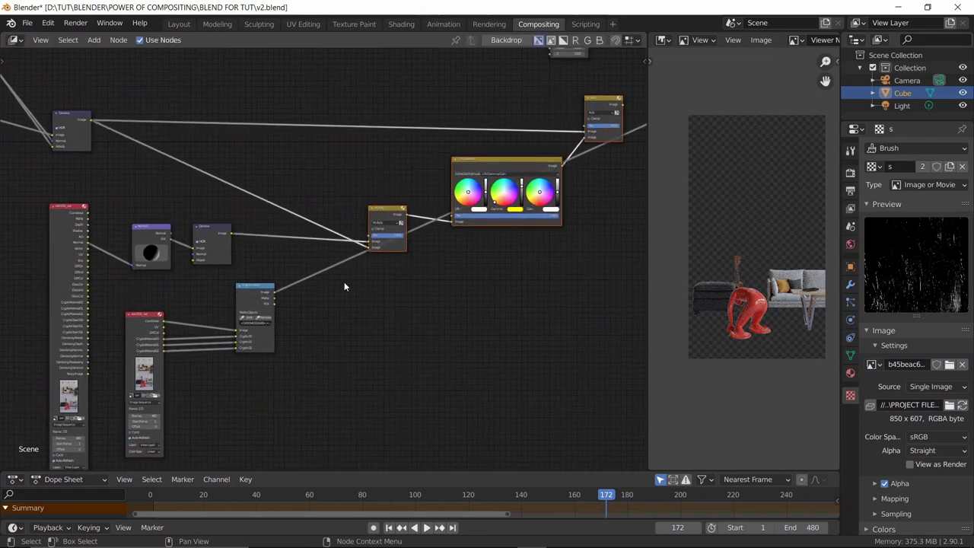
scroll(343, 285, "up", 2)
Step: Reposition the Multiply node up-left and leave it collapsed
key("h")
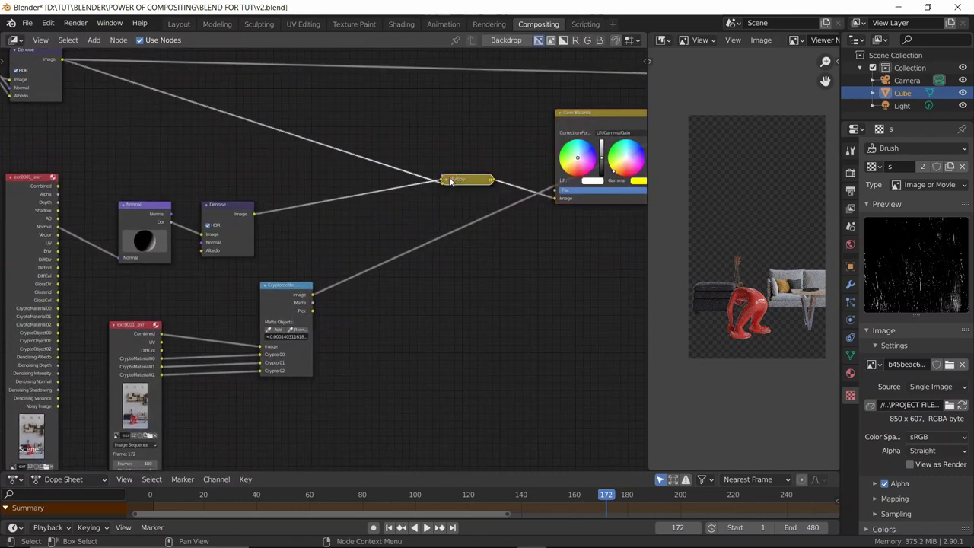
key("h")
key("h")
key("g")
left_click(397, 167)
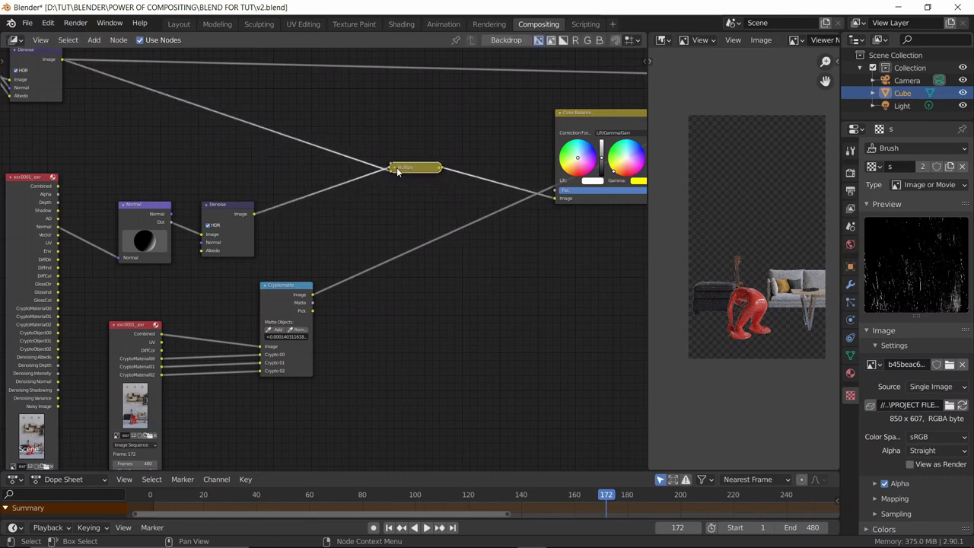
key("h")
Step: Preview the Cryptomatte Matte output showing the figure and sofa
middle_click_drag(212, 180, 309, 140)
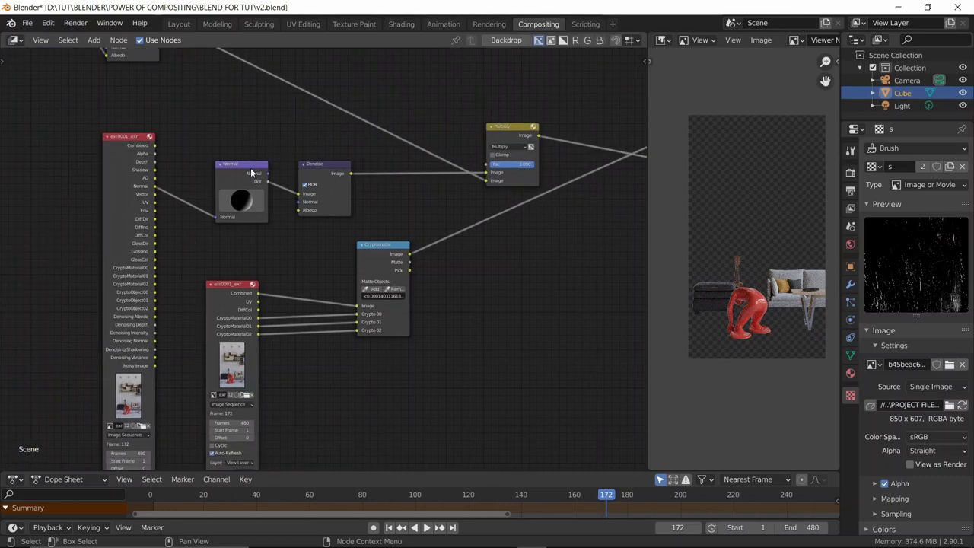
left_click(229, 174, "ctrl+shift")
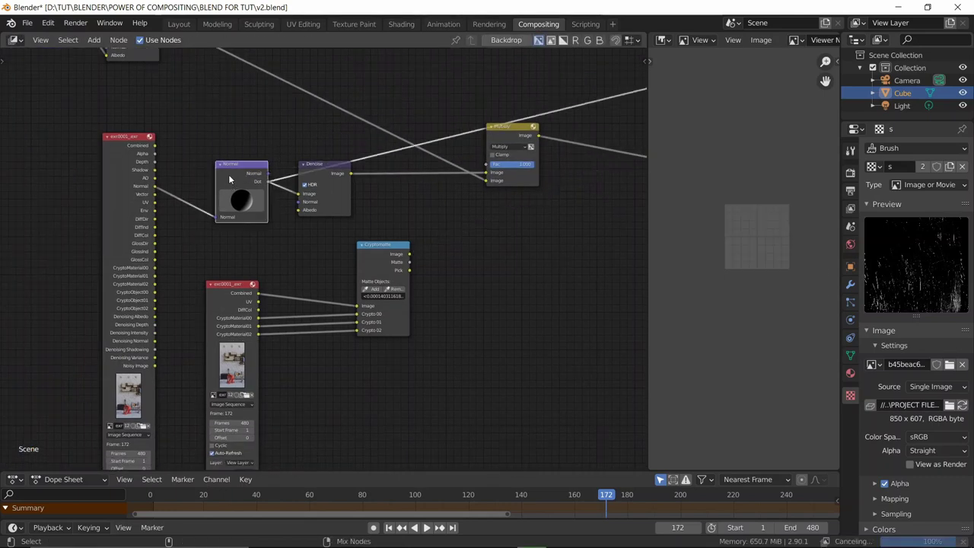
left_click(371, 265)
left_click(381, 267, "ctrl+shift")
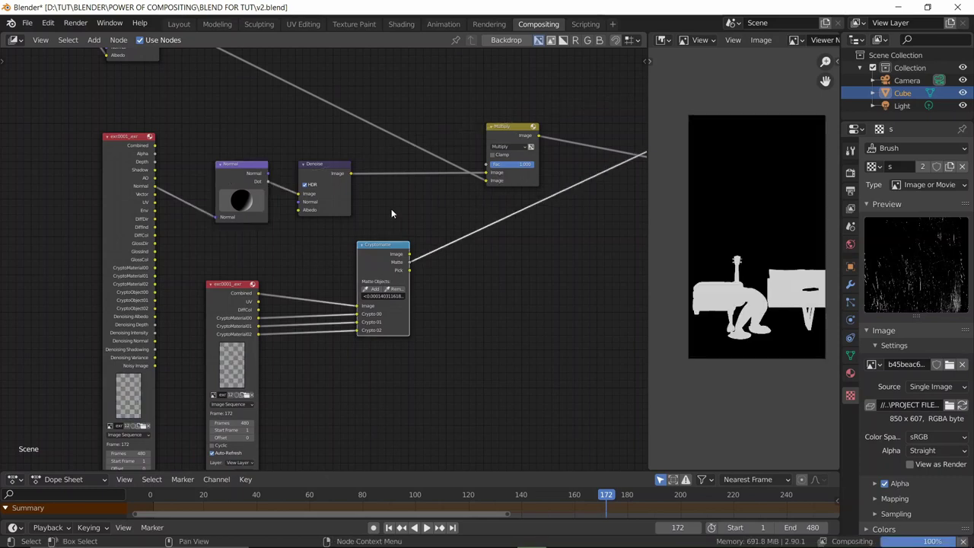
middle_click_drag(392, 213, 390, 237)
scroll(389, 241, "up", 1)
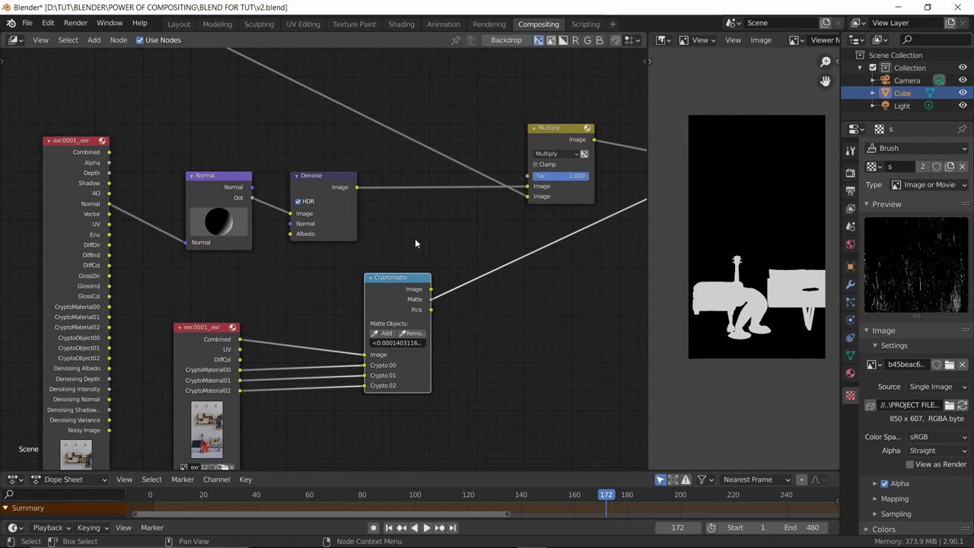
Step: Duplicate the Multiply node and drop the copy onto the Denoise link
key("shift+a")
left_click(569, 133)
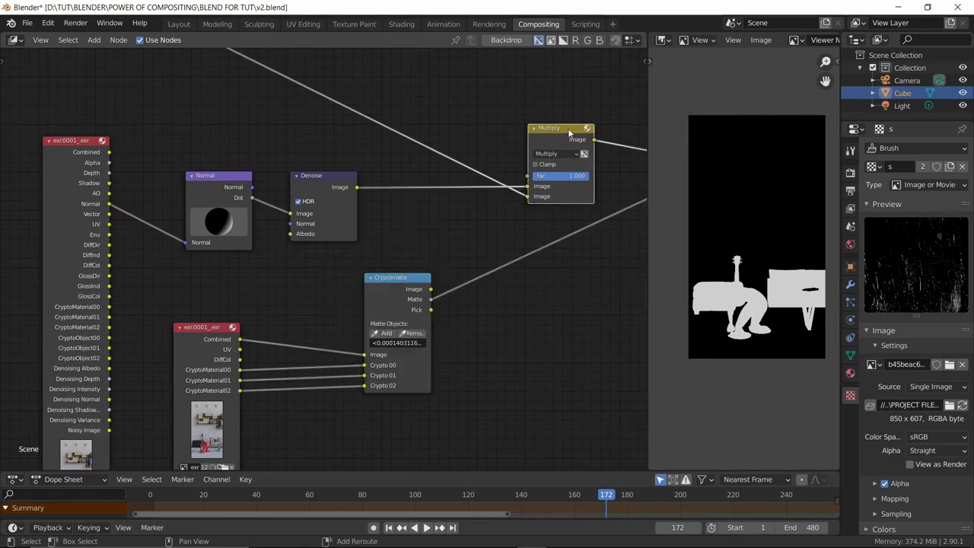
key("shift+d")
left_click(452, 163)
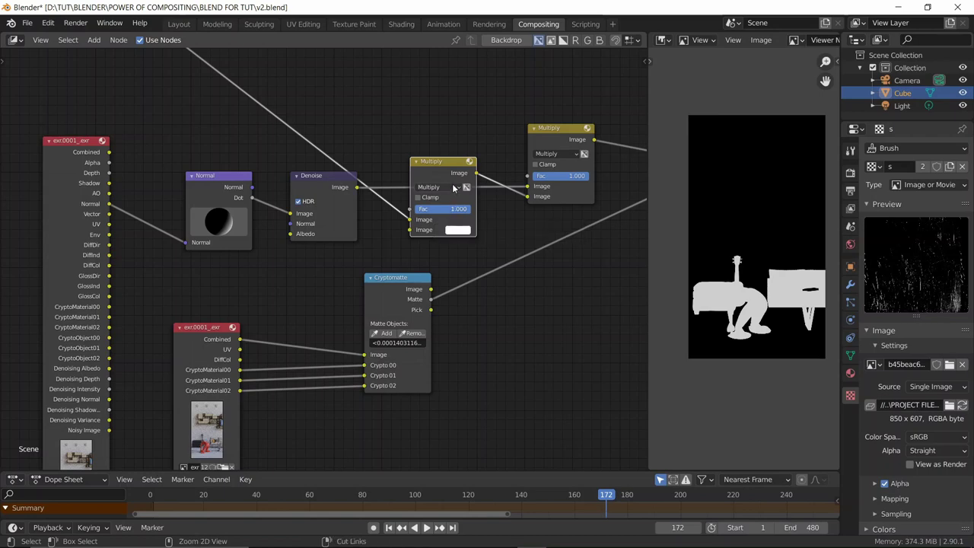
Step: Redo the Multiply copy: undo, move the original up-right, and insert a duplicate into the Denoise link
key("ctrl+z")
scroll(436, 181, "down", 2)
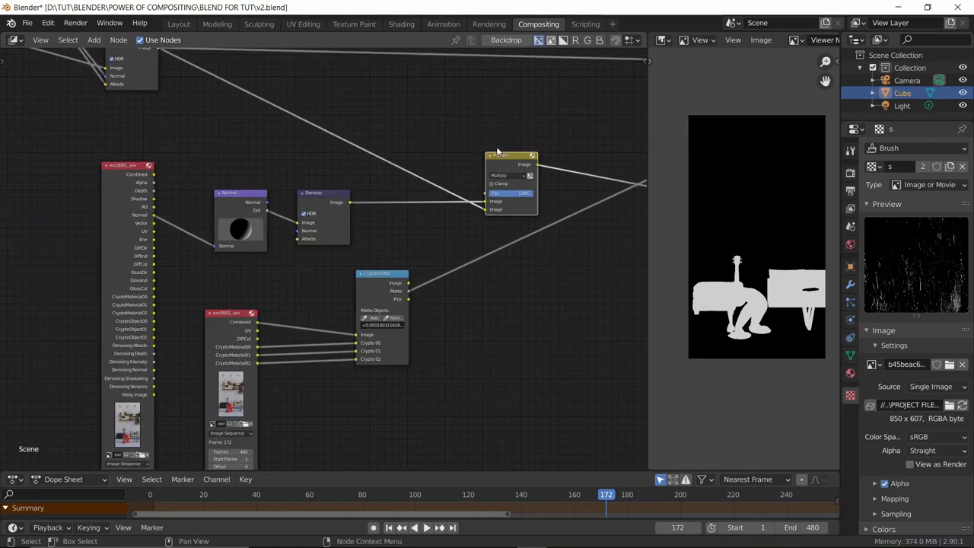
left_click_drag(510, 163, 584, 137)
key("shift+d")
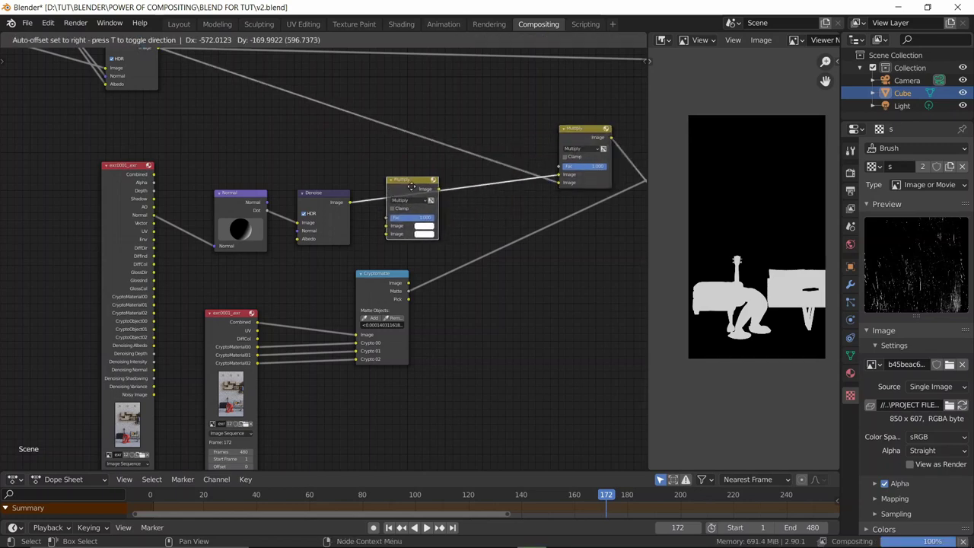
left_click(426, 177)
Step: Link the Cryptomatte Matte into the new Multiply's Image input, then start moving the Viewer right
left_click_drag(413, 292, 404, 225)
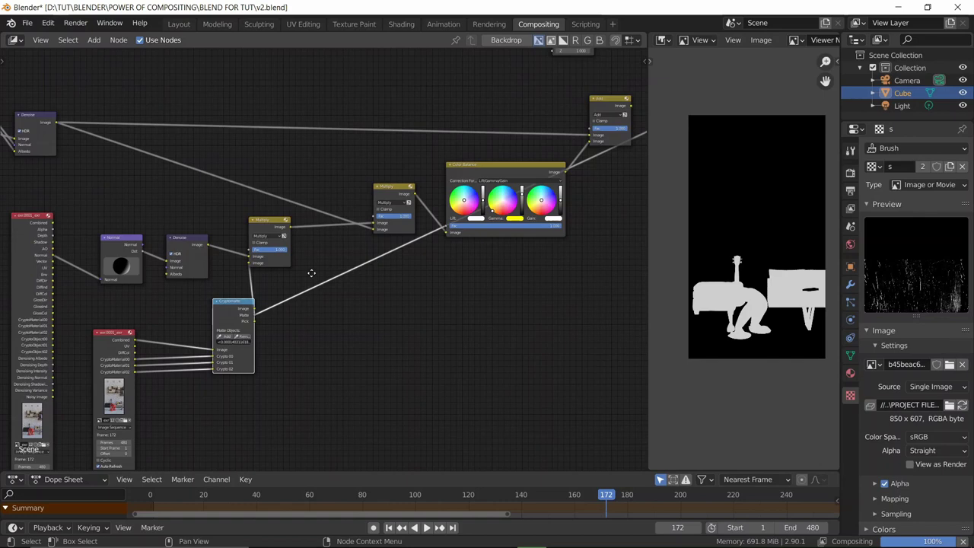
mouse_move(312, 272)
middle_mouse_down()
mouse_move(291, 276)
mouse_move(315, 282)
middle_mouse_up()
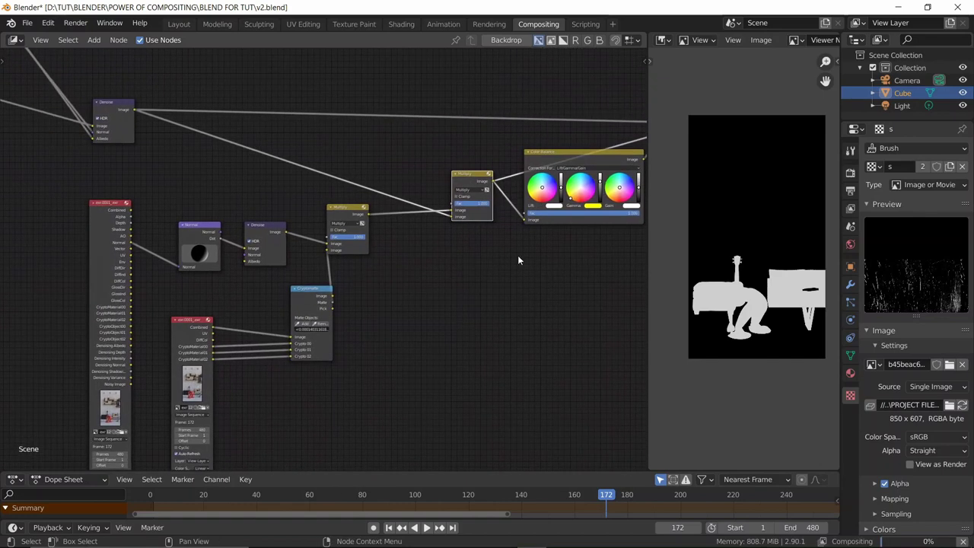
middle_click_drag(442, 277, 333, 270)
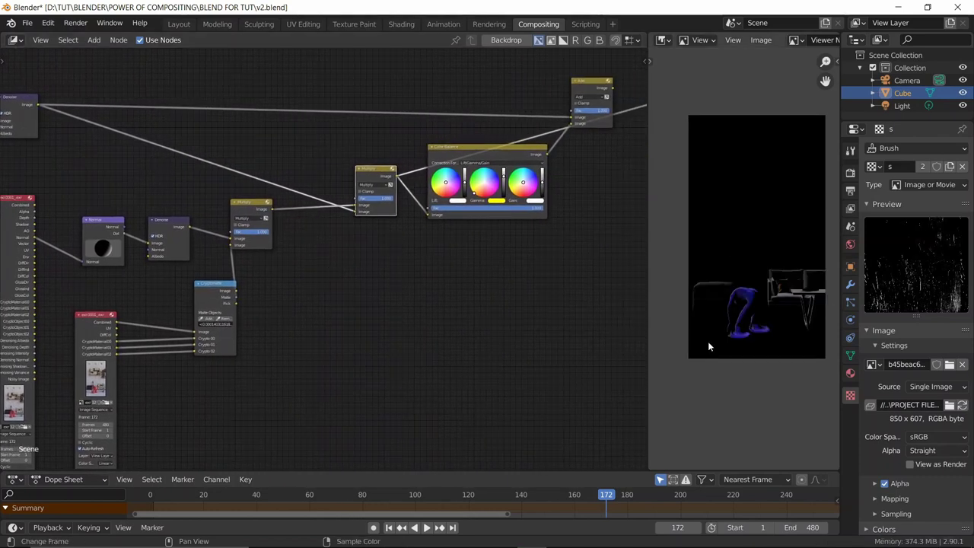
middle_click_drag(562, 289, 416, 323)
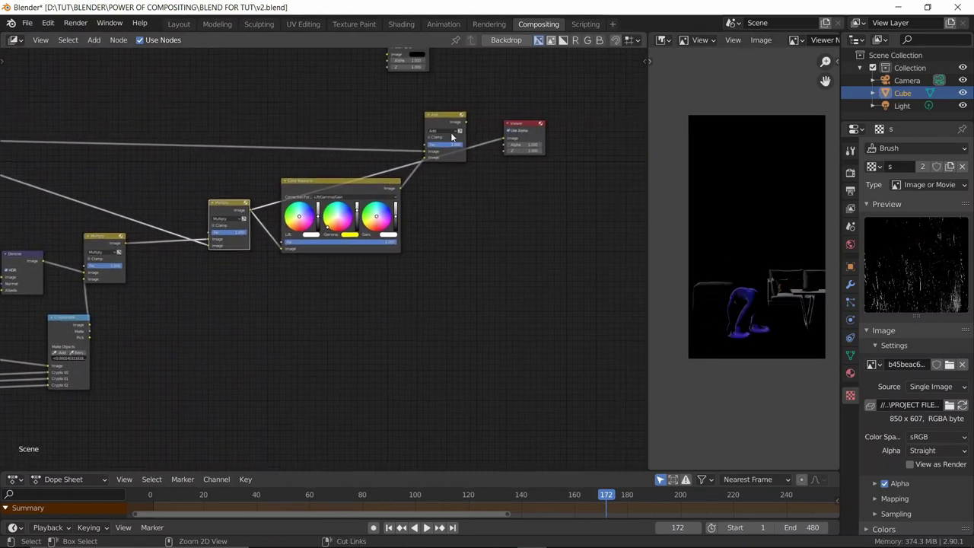
left_click(458, 124)
middle_click_drag(520, 145, 411, 270)
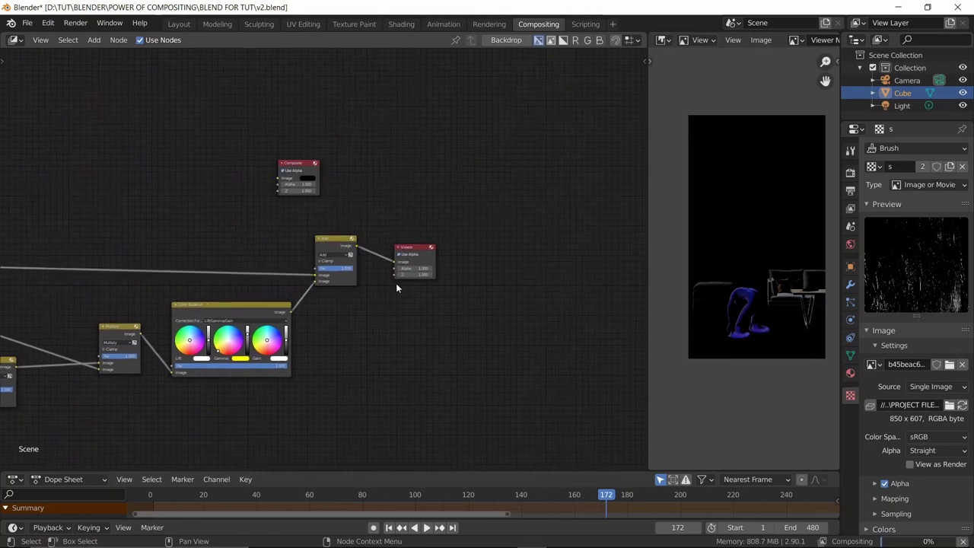
key("g")
left_click(480, 300)
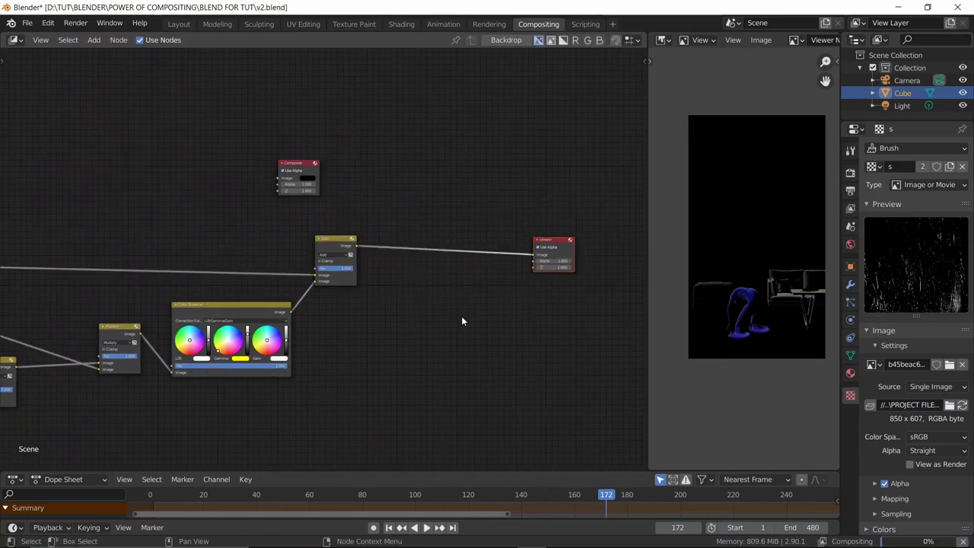
middle_click_drag(375, 333, 434, 302)
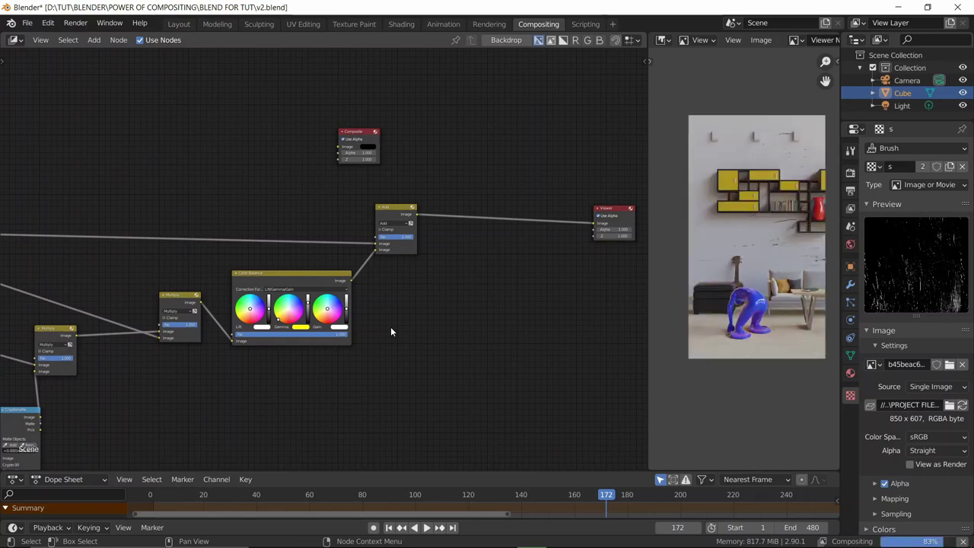
scroll(760, 322, "up", 4)
scroll(759, 321, "down", 3)
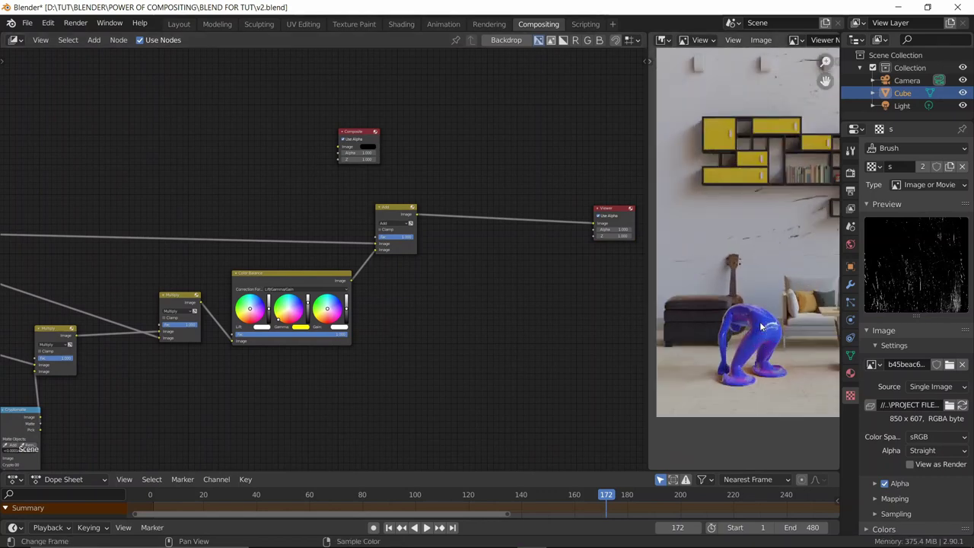
scroll(758, 272, "up", 4)
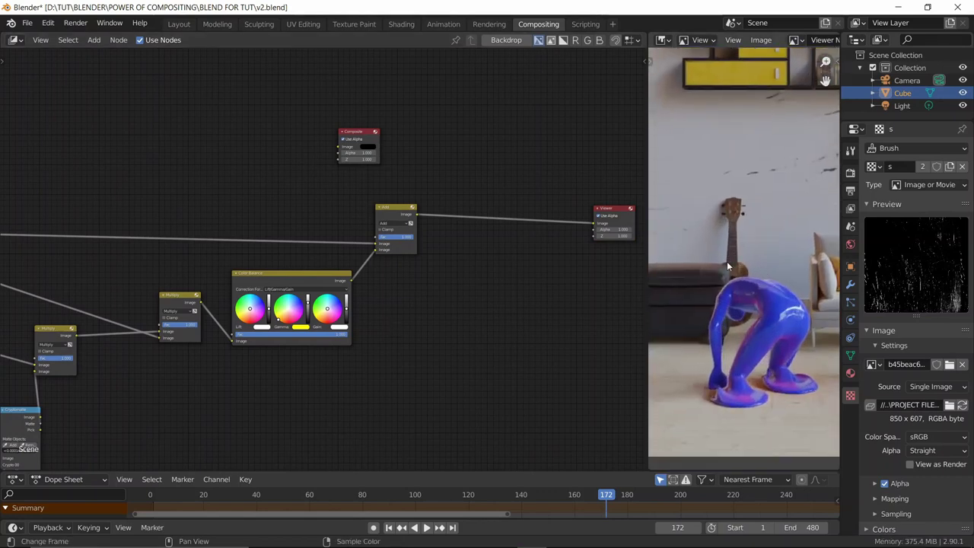
scroll(729, 267, "down", 3)
key("ctrl+space")
scroll(587, 265, "up", 2)
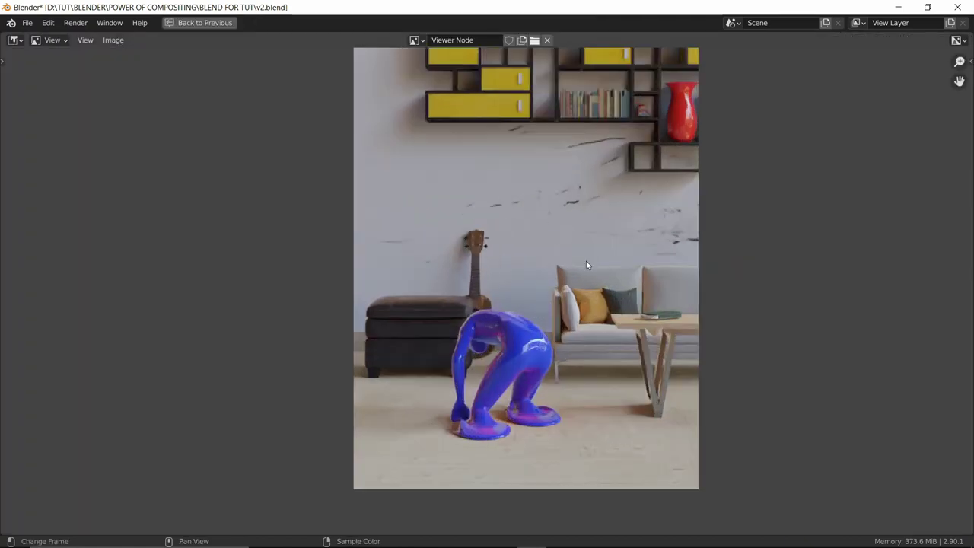
scroll(434, 213, "down", 3)
middle_click_drag(434, 218, 470, 250)
key("ctrl+space")
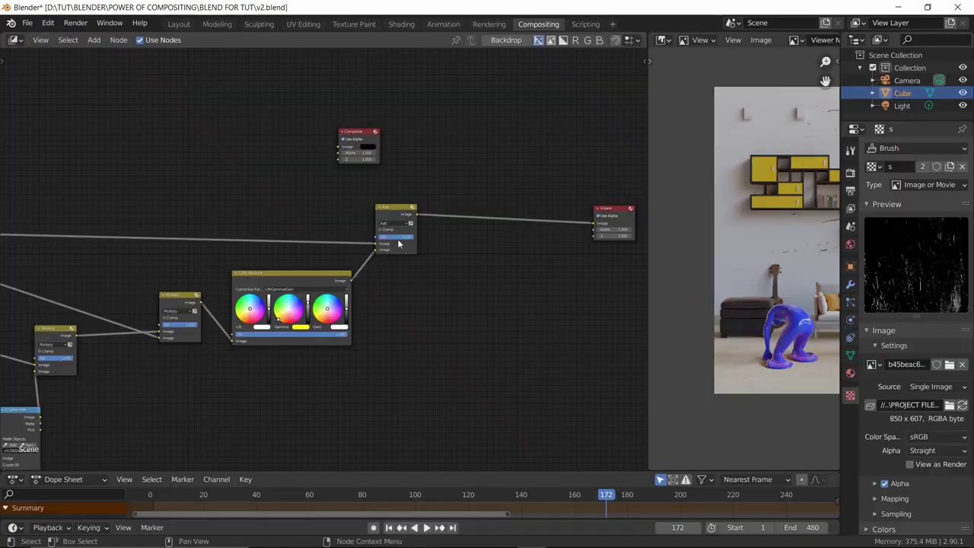
scroll(404, 264, "up", 3)
Step: Set the Add node's Fac to 3 and inspect the preview
double_click(429, 263)
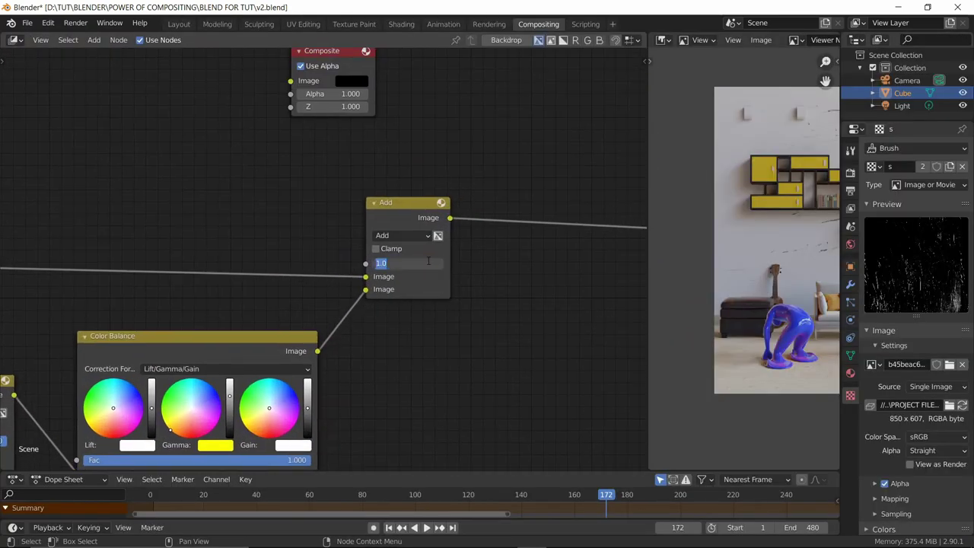
type("3")
key("Return")
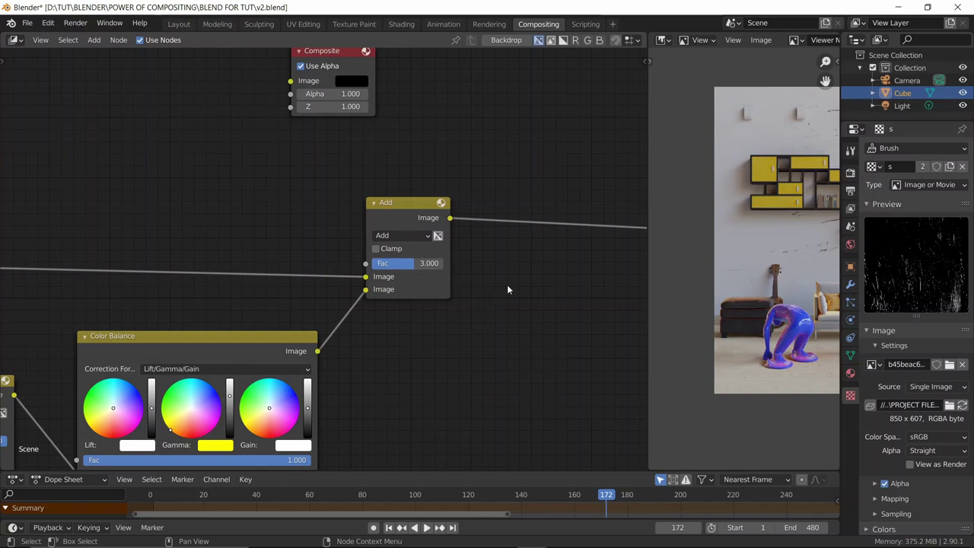
middle_click_drag(752, 305, 709, 330)
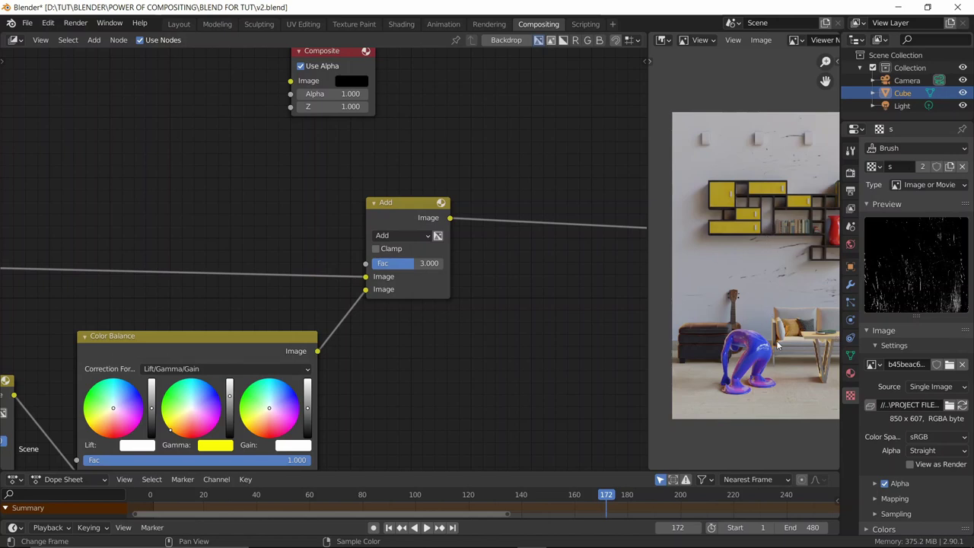
middle_click_drag(785, 233, 778, 242)
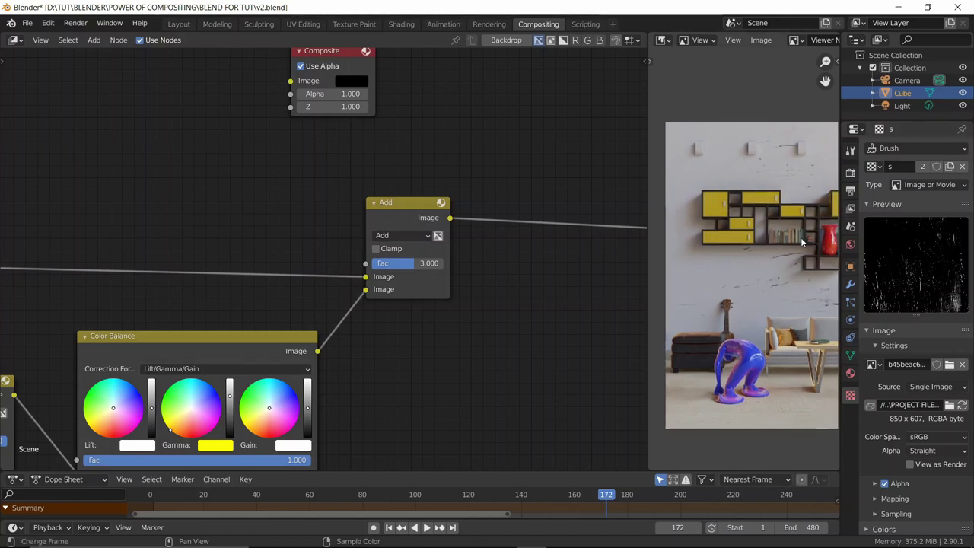
middle_click_drag(379, 341, 451, 281)
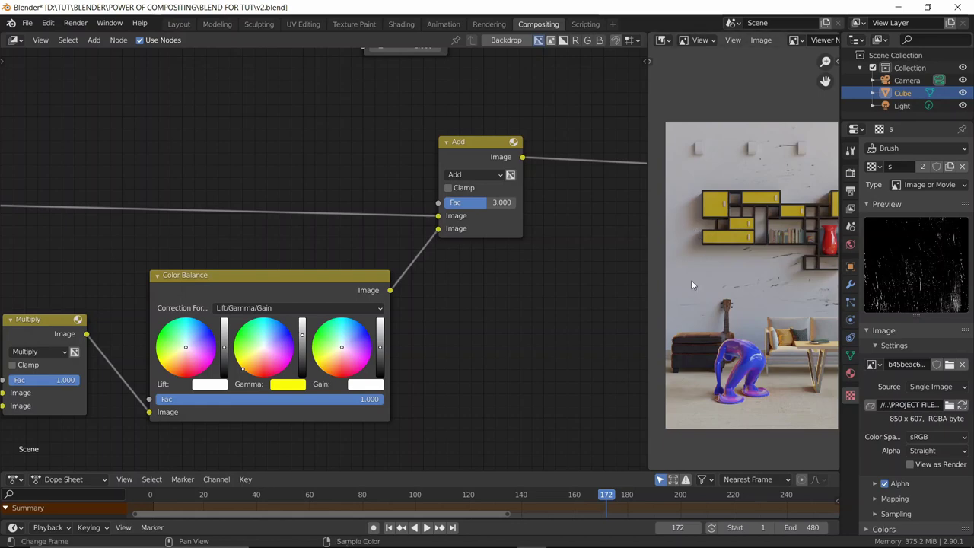
scroll(692, 285, "down", 1)
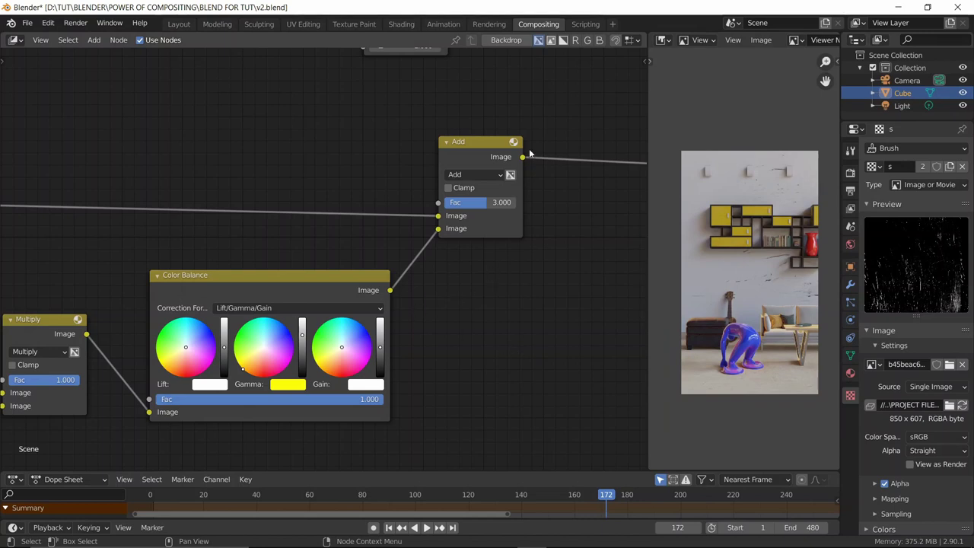
Step: Move the Add node further right and save the blend file
left_click_drag(564, 158, 456, 130)
key("g")
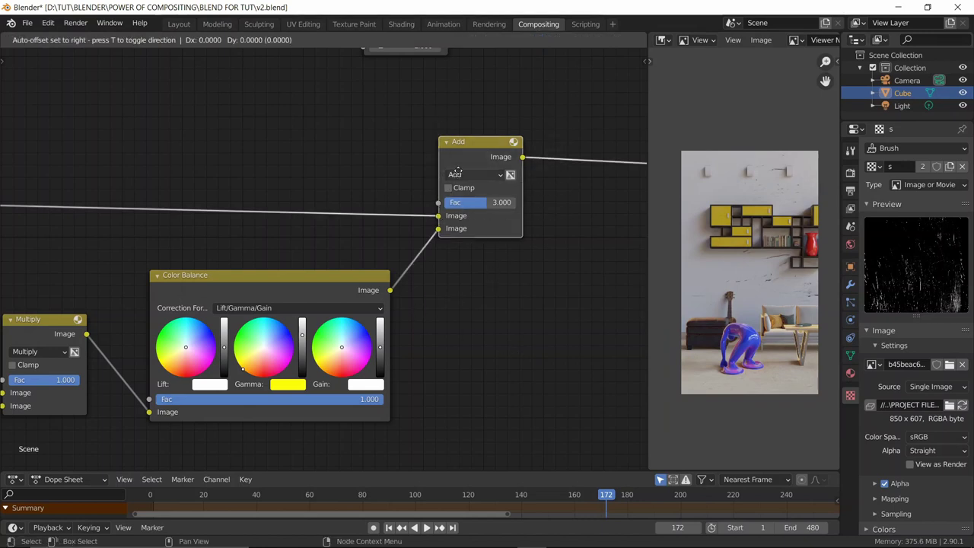
left_click(519, 161)
middle_click_drag(414, 319, 439, 292)
key("ctrl+s")
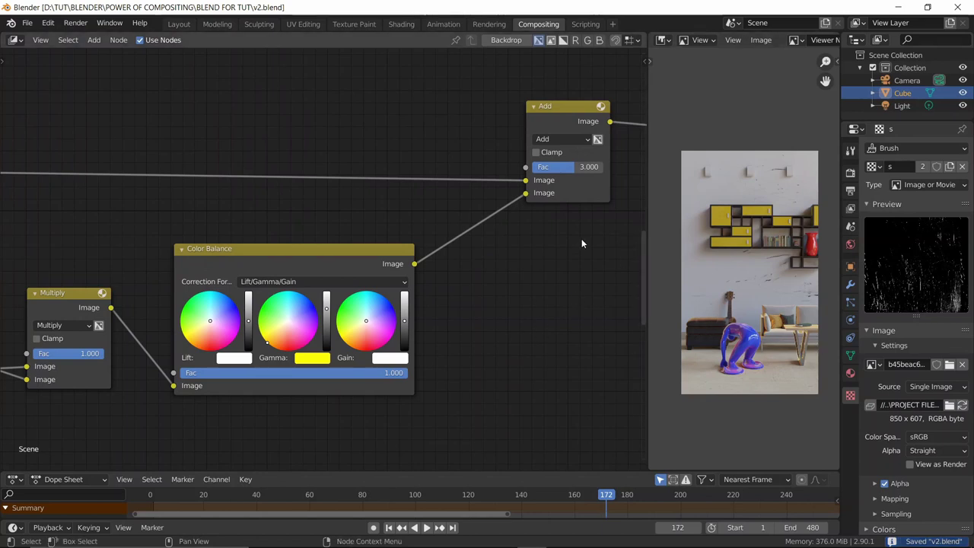
Step: Change the Add node's Fac to 2 and save v2.blend
middle_click_drag(582, 239, 535, 230)
scroll(534, 215, "up", 2)
left_click(553, 198)
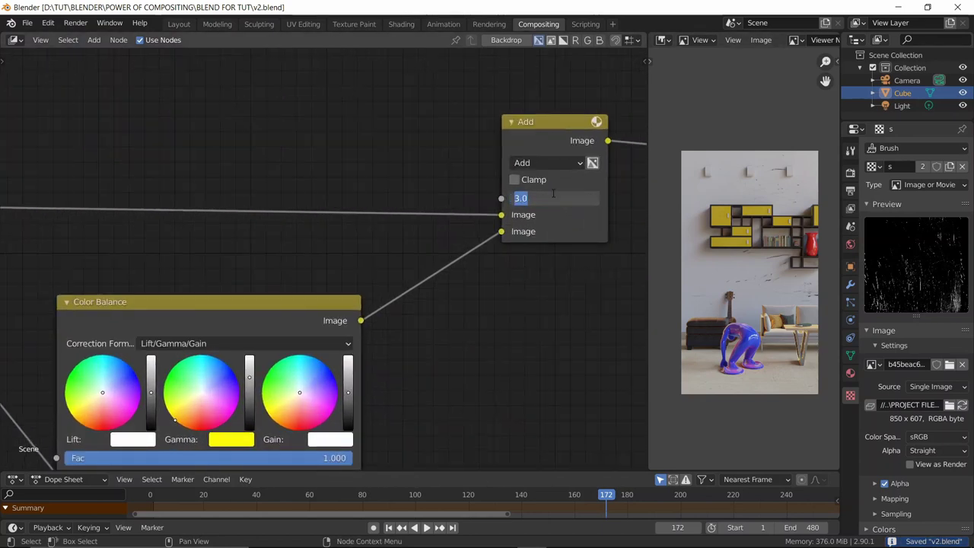
type(".2")
key("Return")
scroll(489, 373, "down", 2)
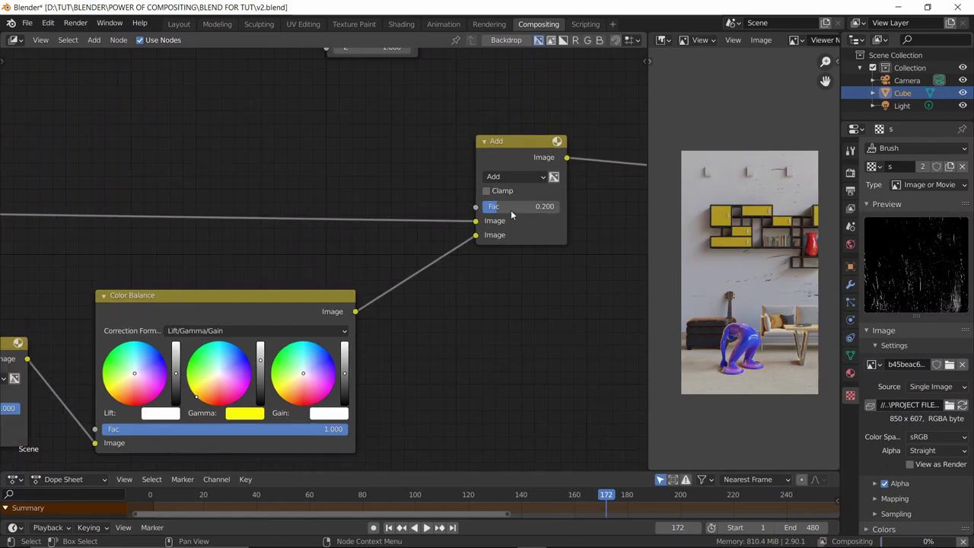
left_click(516, 207)
key("Return")
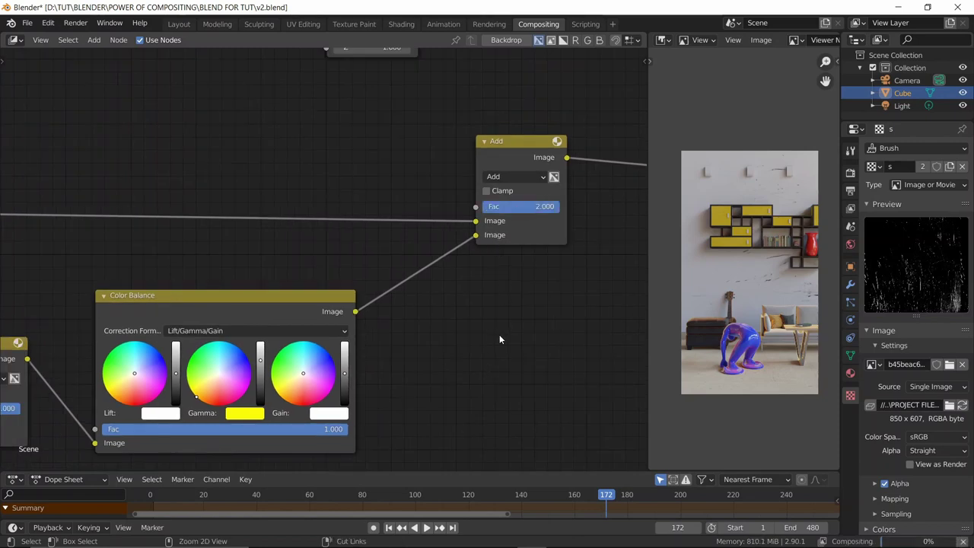
key("ctrl+s")
scroll(499, 334, "down", 1)
scroll(499, 339, "down", 2)
middle_click_drag(462, 341, 543, 296)
scroll(529, 292, "down", 1)
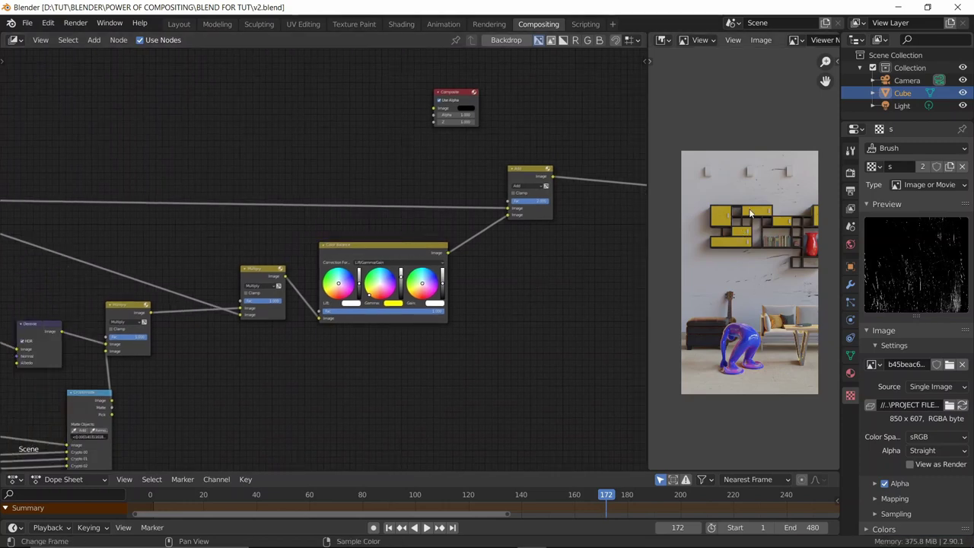
Step: Save, then move the Composite and Viewer output nodes further right
scroll(468, 318, "down", 4)
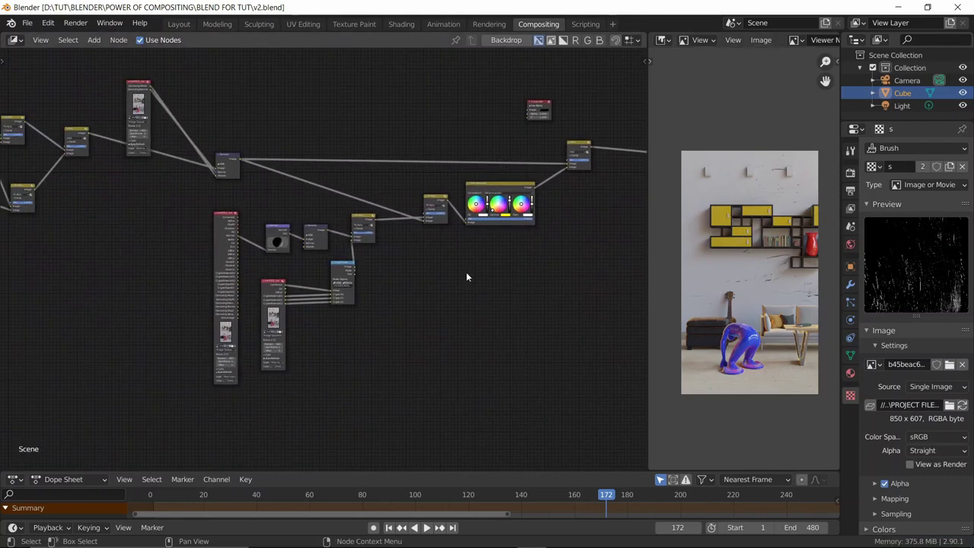
middle_click_drag(480, 279, 340, 337)
key("ctrl+s")
left_click_drag(336, 147, 402, 201)
key("g")
left_click(583, 186)
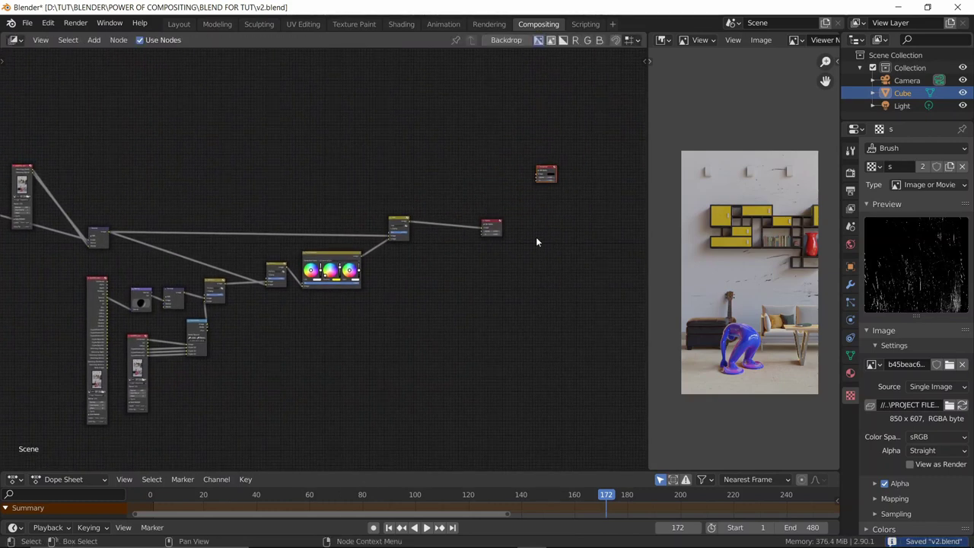
left_click_drag(536, 237, 445, 207)
key("g")
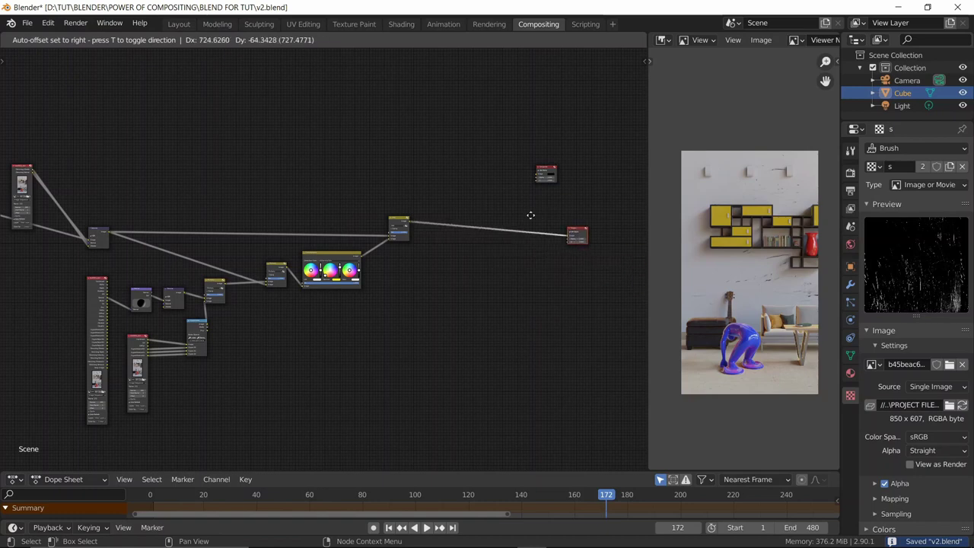
left_click(509, 207)
Step: Add a Lens Distortion node via search and drop it on the Add-to-Viewer link
scroll(506, 288, "up", 3)
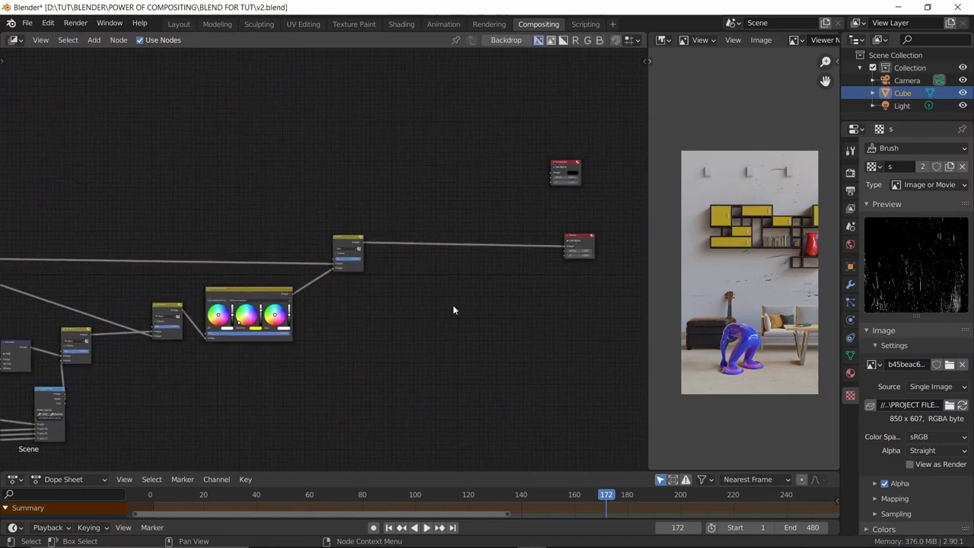
scroll(389, 320, "up", 1)
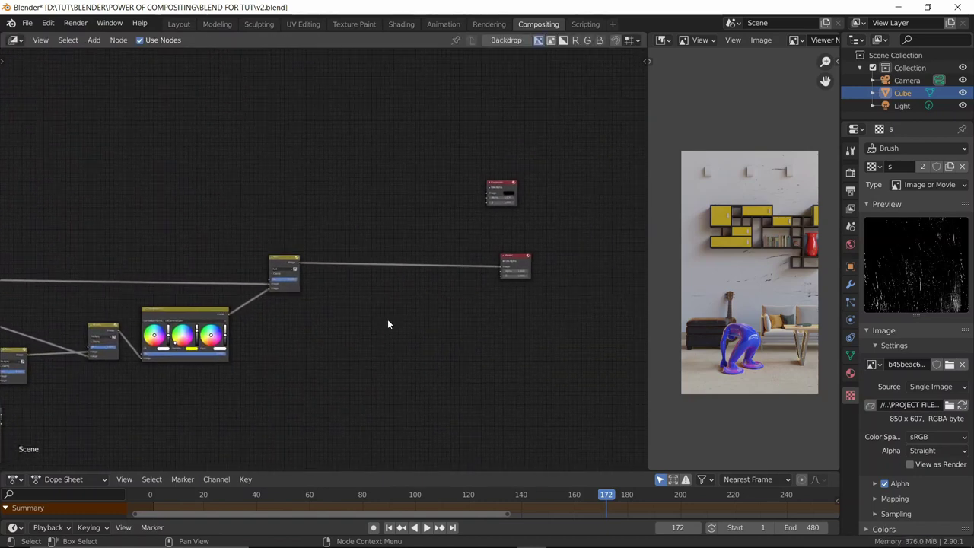
scroll(387, 319, "up", 1)
key("shift+a")
left_click(389, 319)
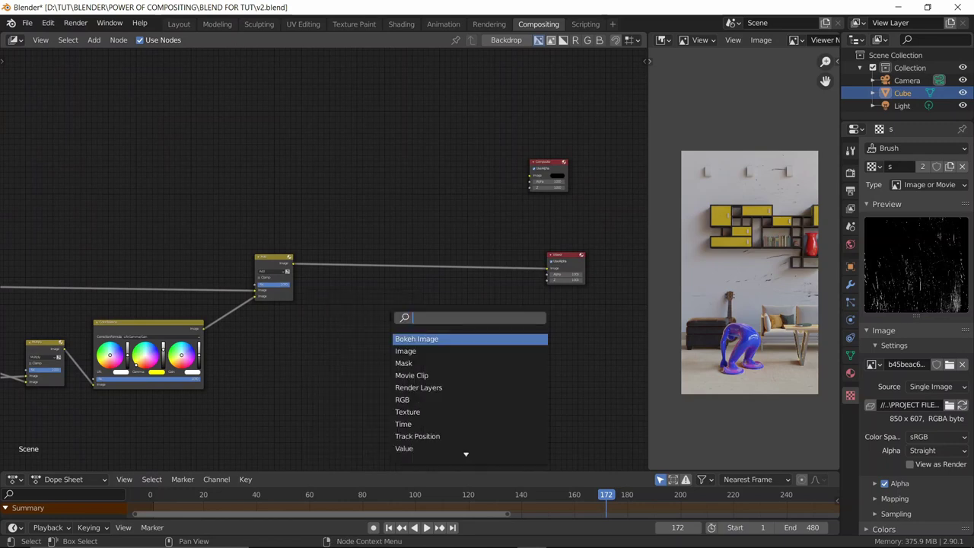
type("len")
key("Return")
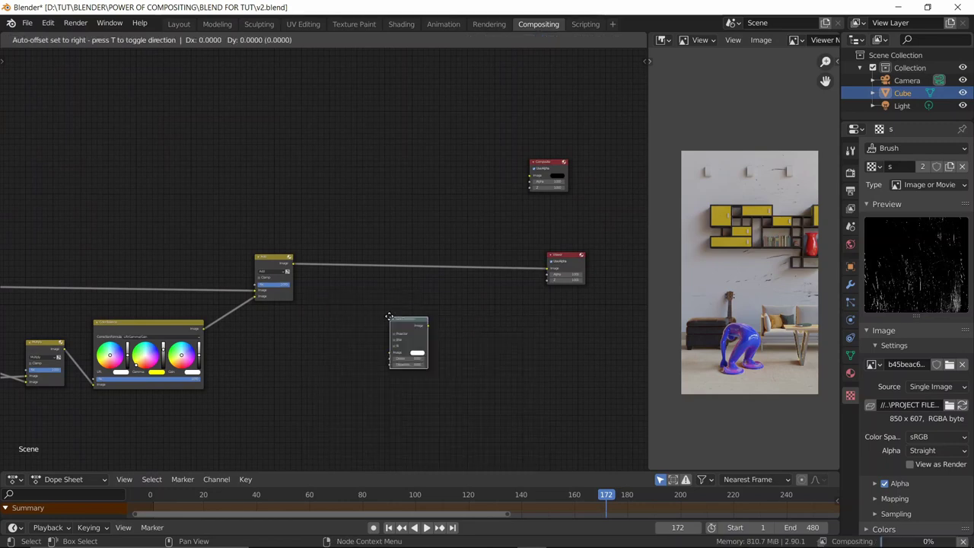
left_click(397, 251)
scroll(397, 252, "up", 1)
Step: Zoom to the Lens Distortion node and enter a Distort value of 0.5
scroll(397, 251, "up", 1)
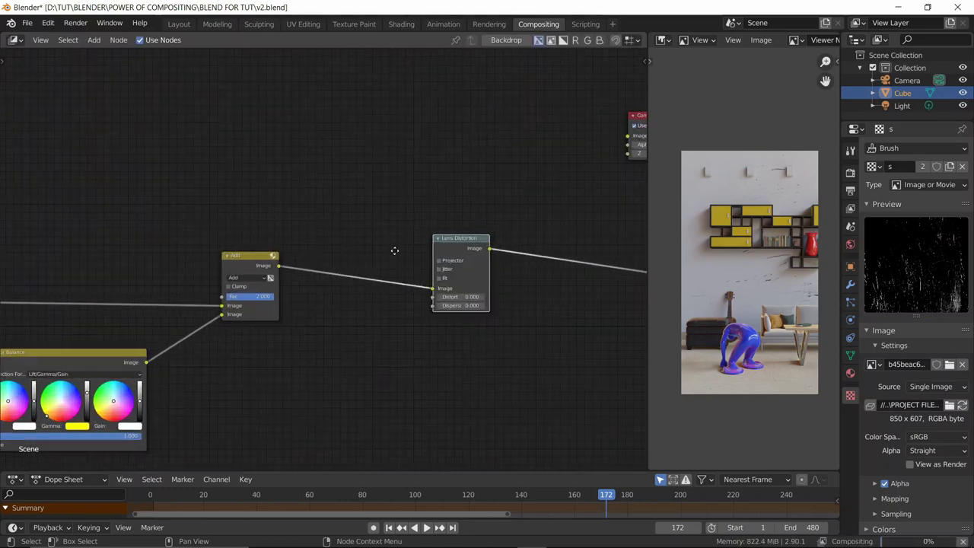
middle_click_drag(393, 251, 342, 274)
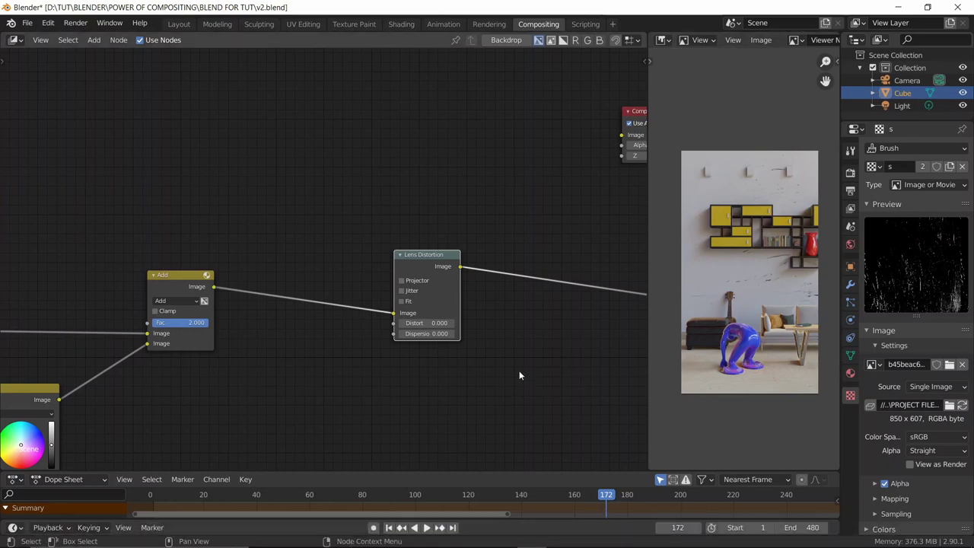
scroll(373, 404, "up", 3)
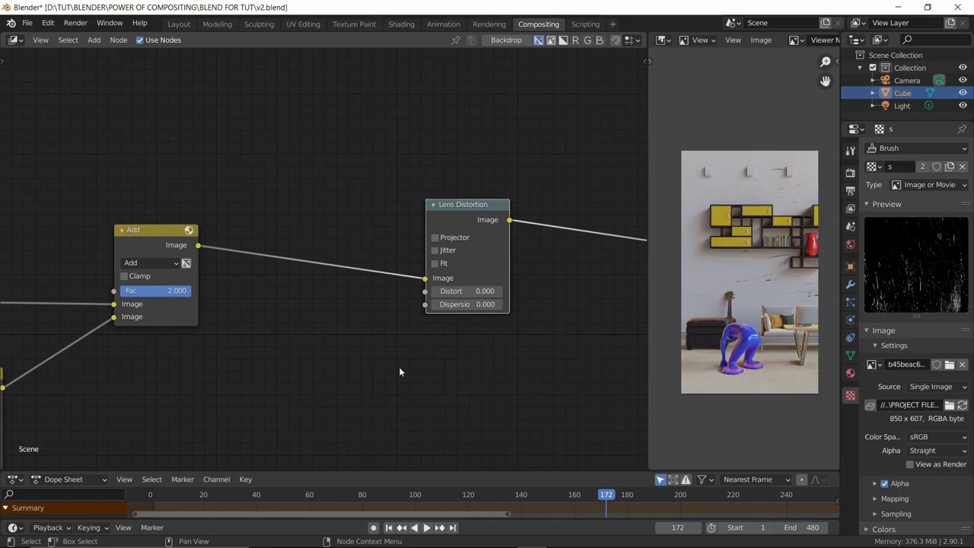
scroll(457, 304, "up", 2)
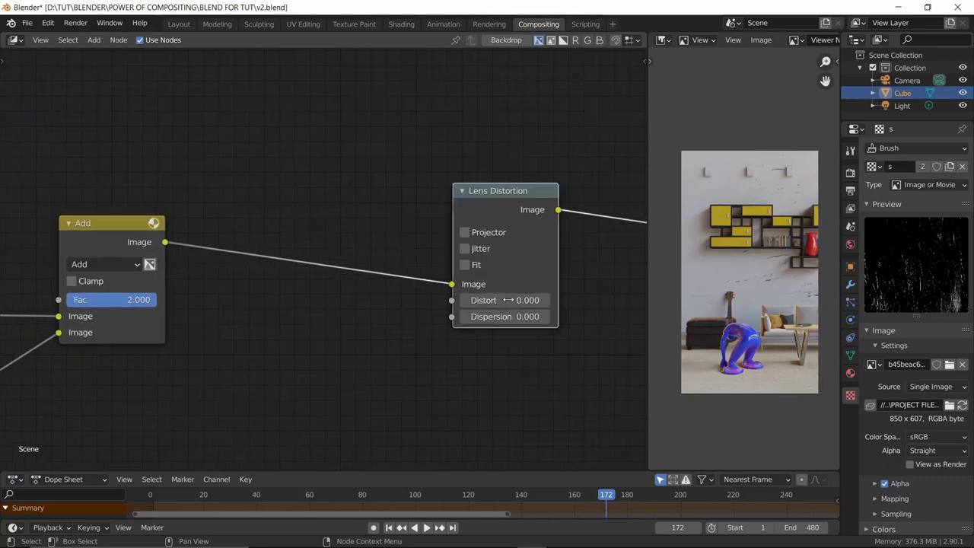
scroll(410, 303, "up", 2)
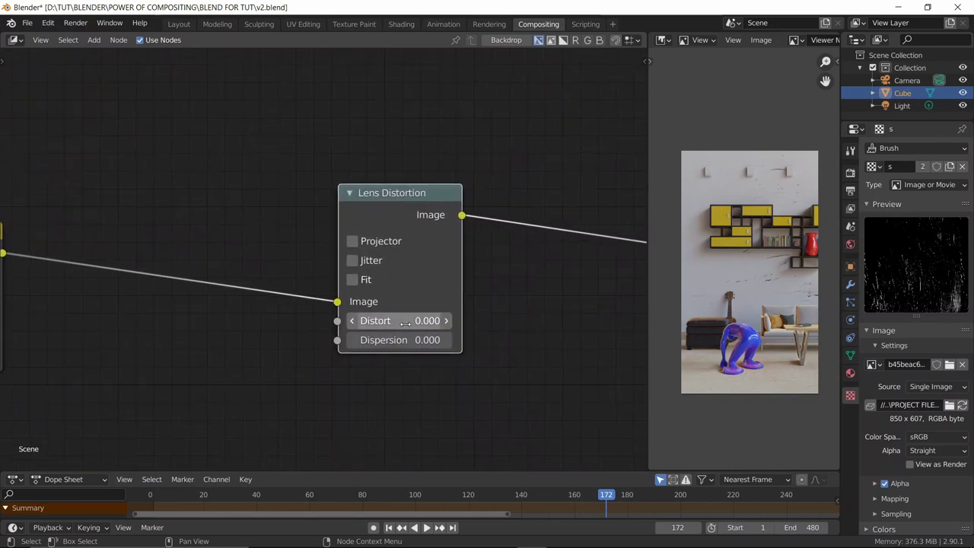
left_click(406, 323)
key("BackSpace")
type(".5")
key("Return")
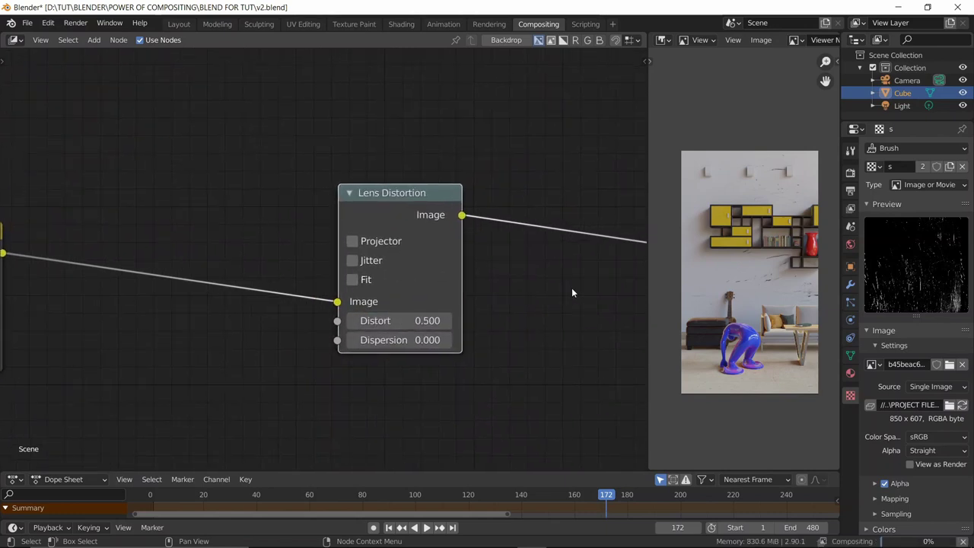
left_click_drag(403, 320, 529, 320)
Step: Turn on Fit and reduce Lens Distortion's Distort to 0.2, then 0.05
left_click(352, 280)
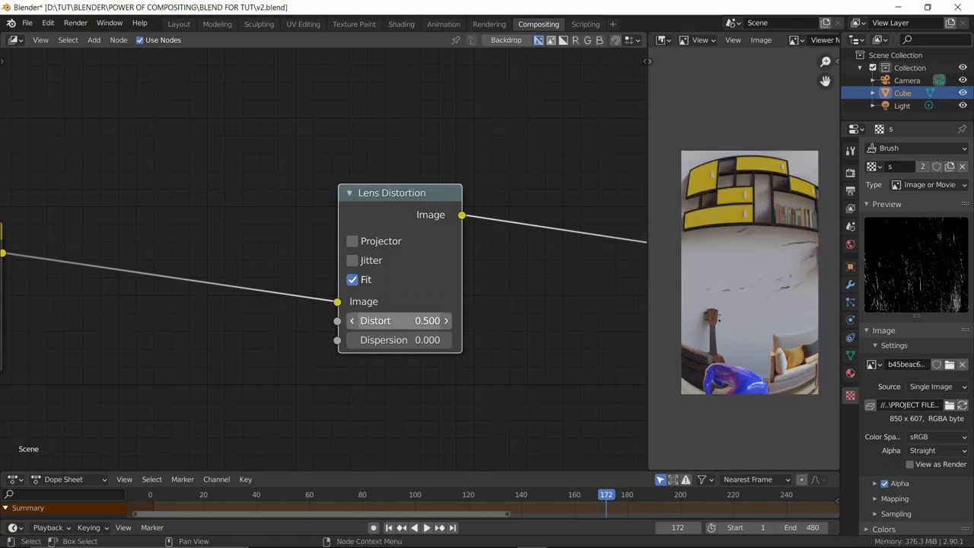
left_click(403, 320)
type(".2")
key("Return")
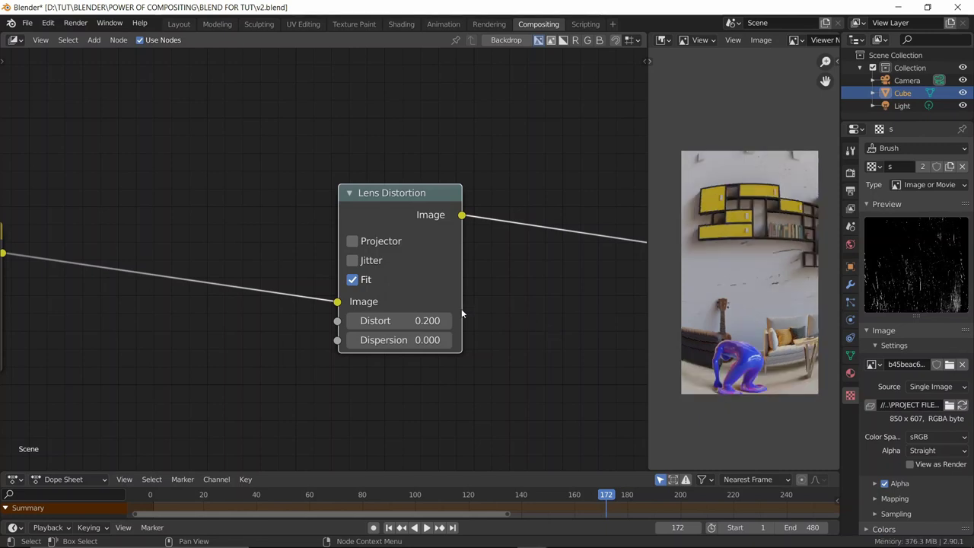
left_click(409, 321)
type("0.05")
key("Return")
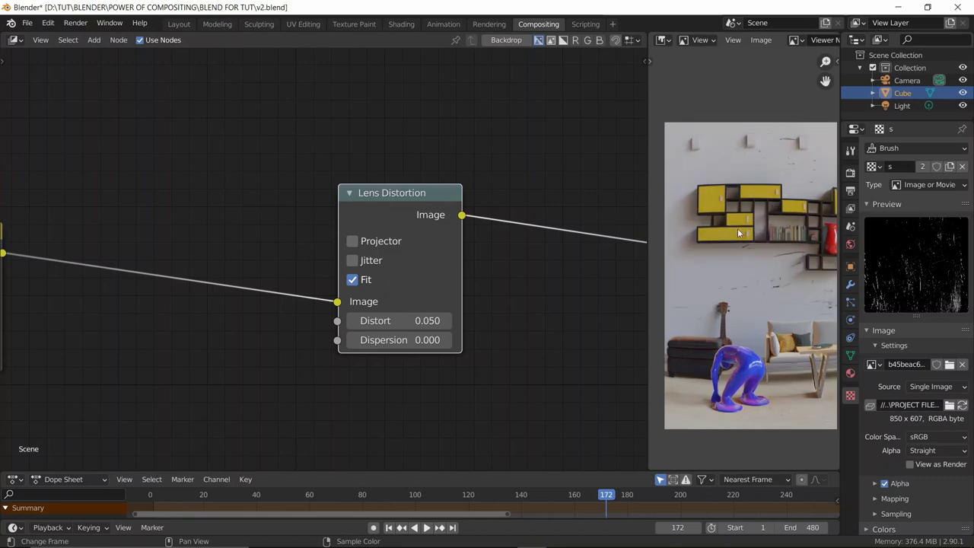
Step: Maximise the viewer to inspect the distortion, then return to the Compositing layout
key("ctrl+space")
scroll(475, 203, "up", 1)
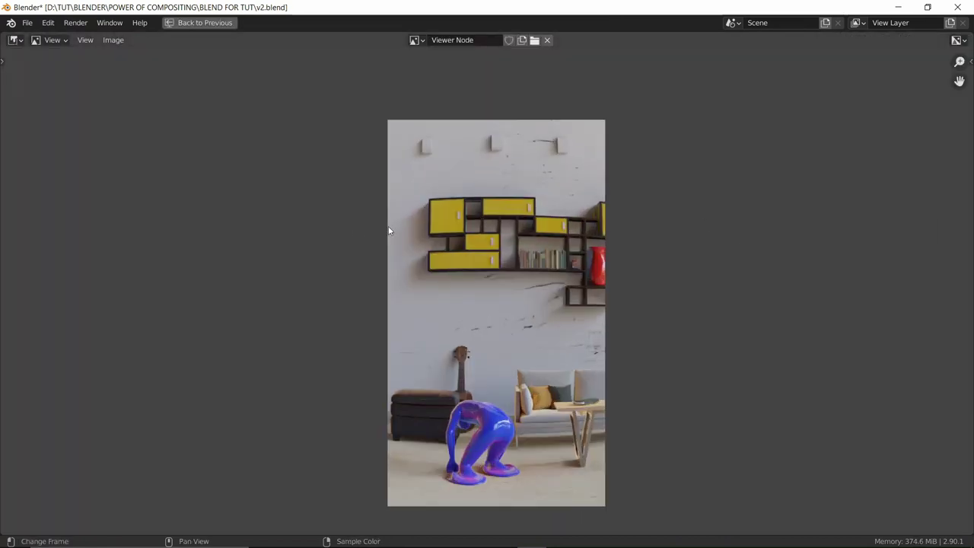
key("ctrl+space")
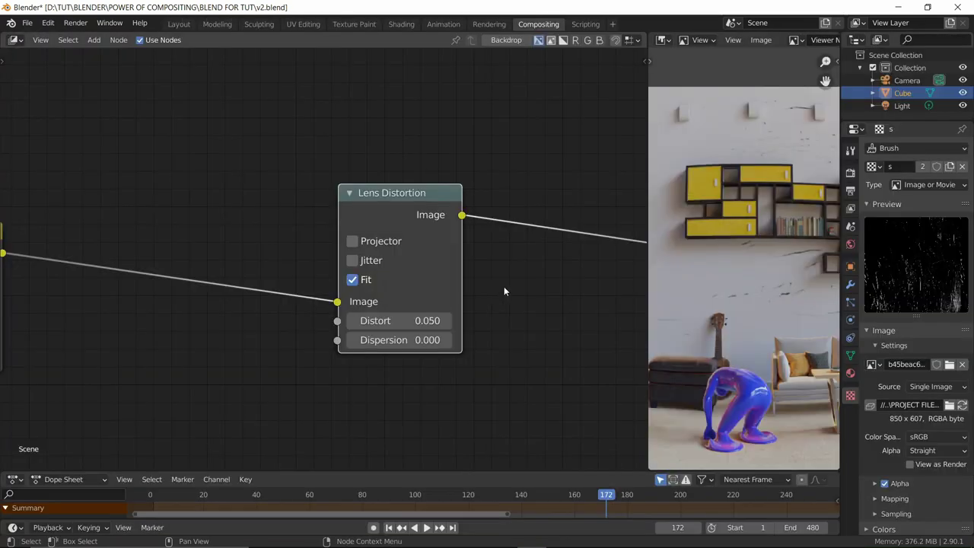
scroll(692, 264, "down", 2)
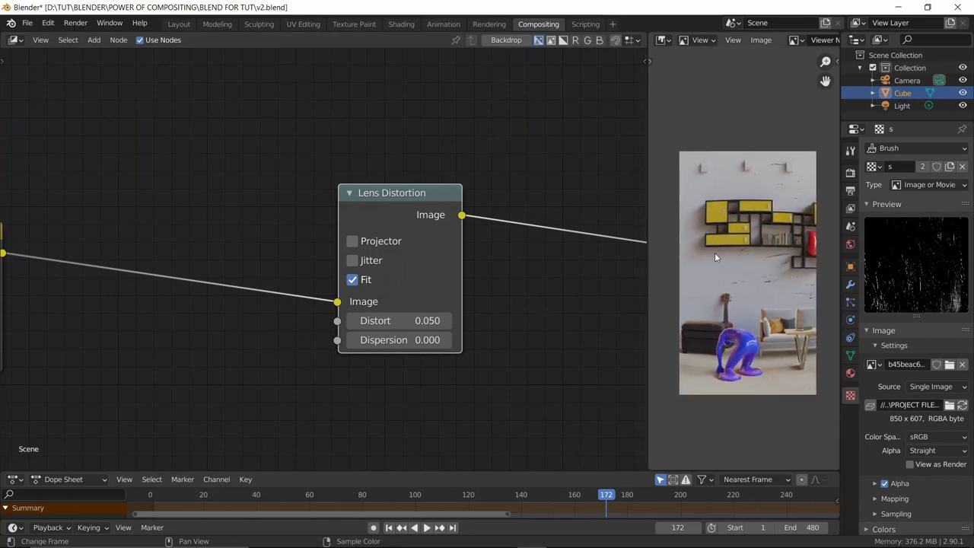
middle_click_drag(397, 350, 434, 276)
scroll(435, 275, "up", 3)
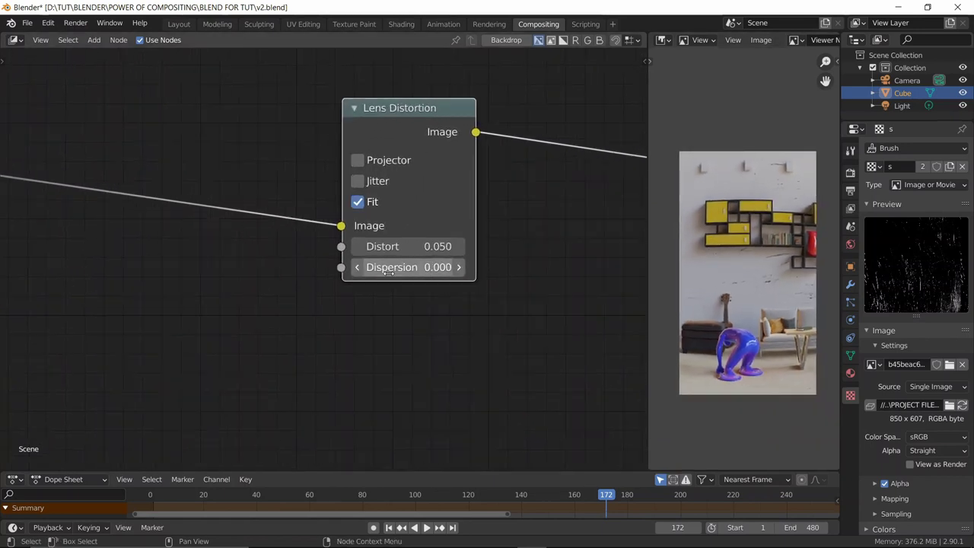
Step: Set Distort to 0.010 and save v2.blend
left_click(427, 248)
type("0.01")
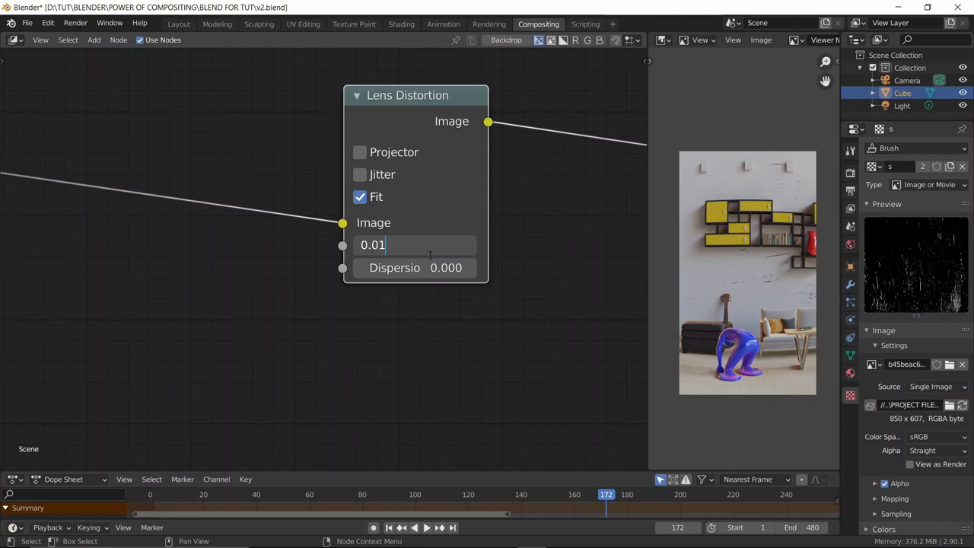
key("Return")
key("ctrl+s")
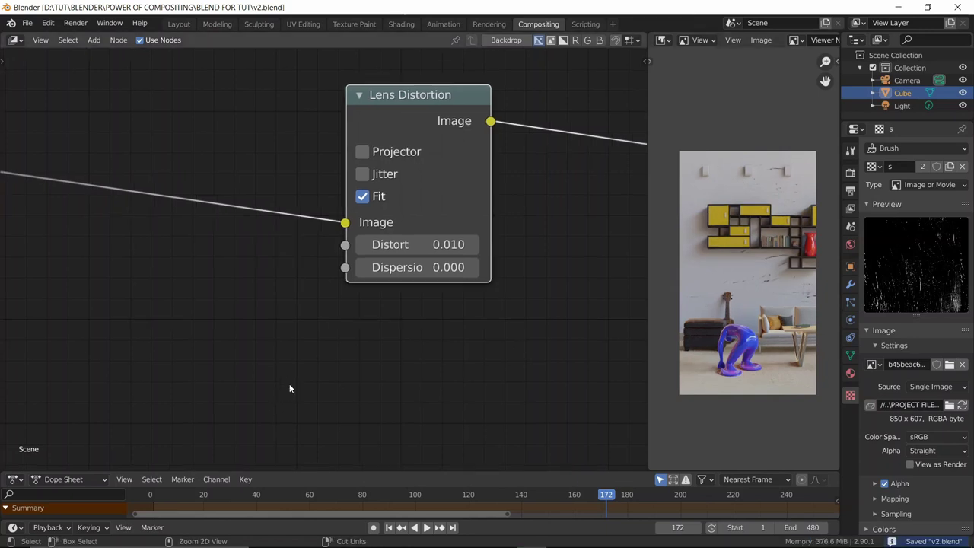
scroll(289, 388, "down", 1)
scroll(289, 389, "down", 2)
middle_click_drag(315, 311, 452, 298)
Step: Move the Lens Distortion node closer to the Mix node and save the file
scroll(313, 316, "down", 3)
scroll(452, 298, "down", 1)
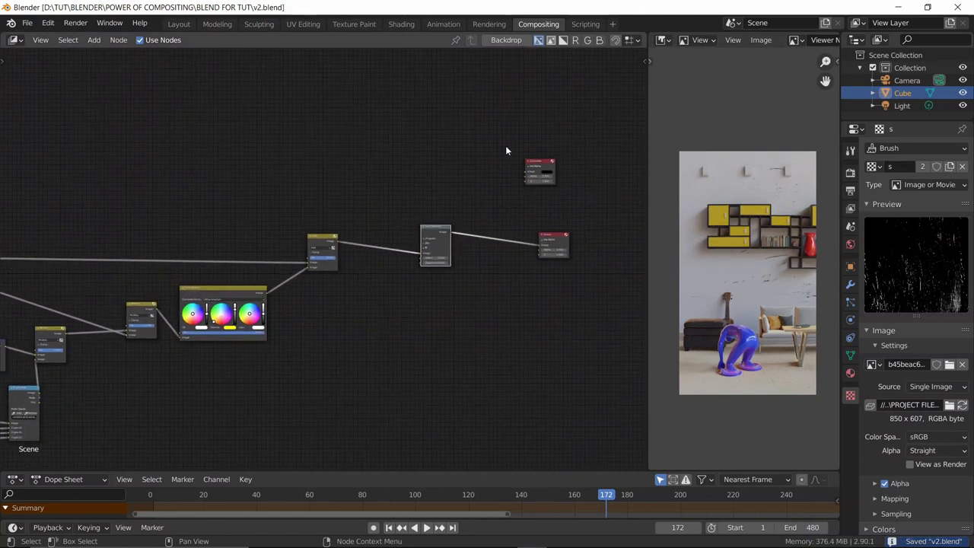
left_click_drag(393, 289, 366, 327)
key("h")
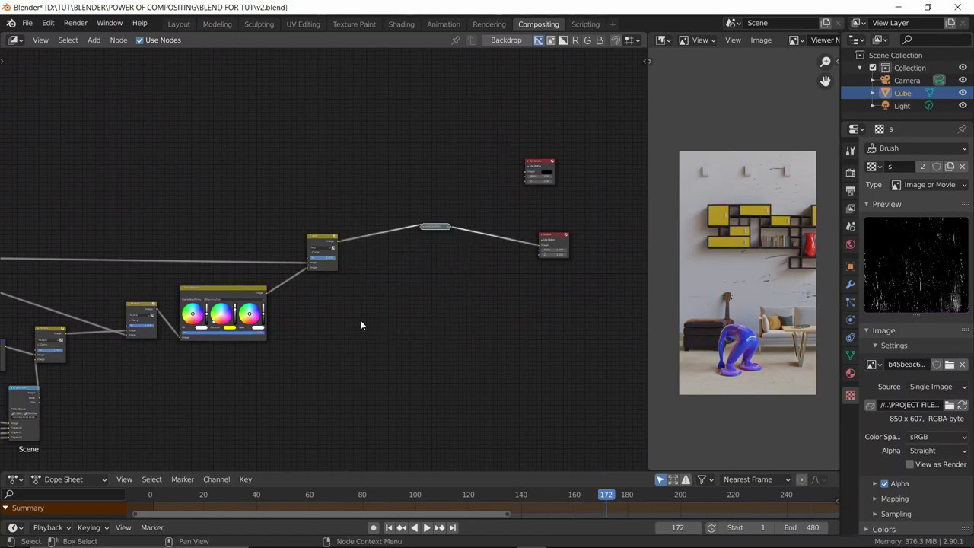
key("h")
key("g")
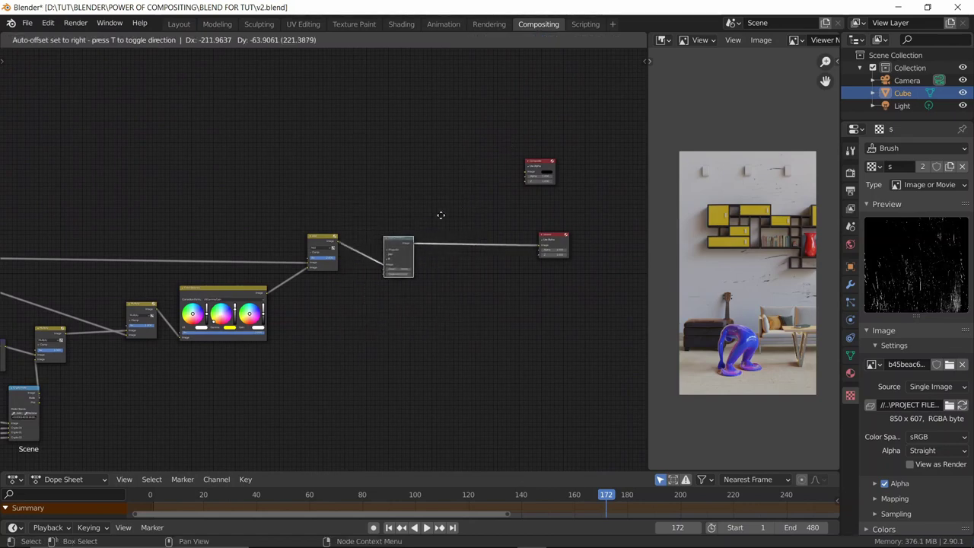
left_click(448, 293)
scroll(426, 316, "down", 1)
middle_click_drag(401, 339, 427, 331)
key("ctrl+s")
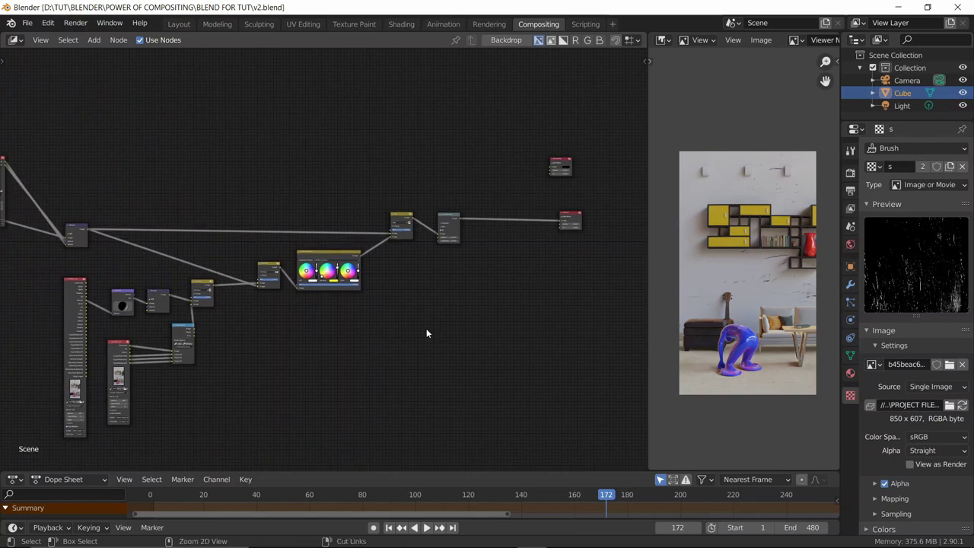
Step: Shift the Viewer and Composite nodes further right to open a gap after Lens Distortion
scroll(444, 320, "down", 2)
scroll(373, 183, "up", 2)
left_click_drag(372, 179, 501, 307)
key("g")
left_click(547, 310)
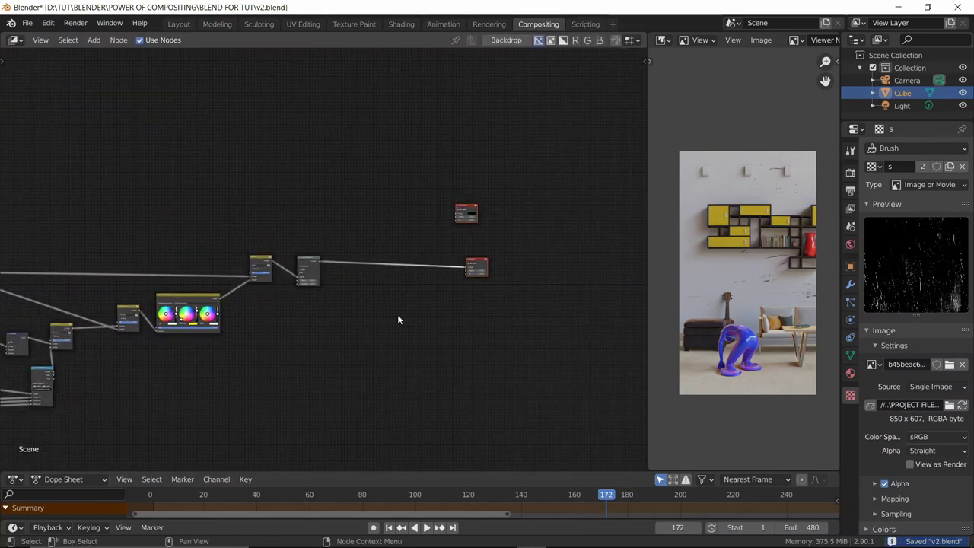
scroll(385, 312, "up", 1)
middle_click_drag(385, 312, 332, 337)
Step: Add a Color Balance node between Lens Distortion and the Viewer
key("shift+a")
left_click(332, 333)
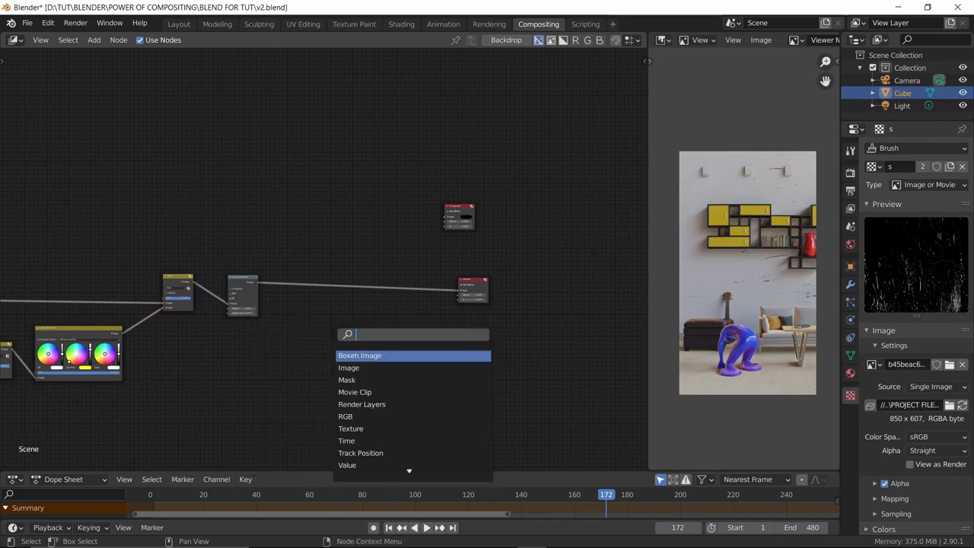
type("col")
key("Return")
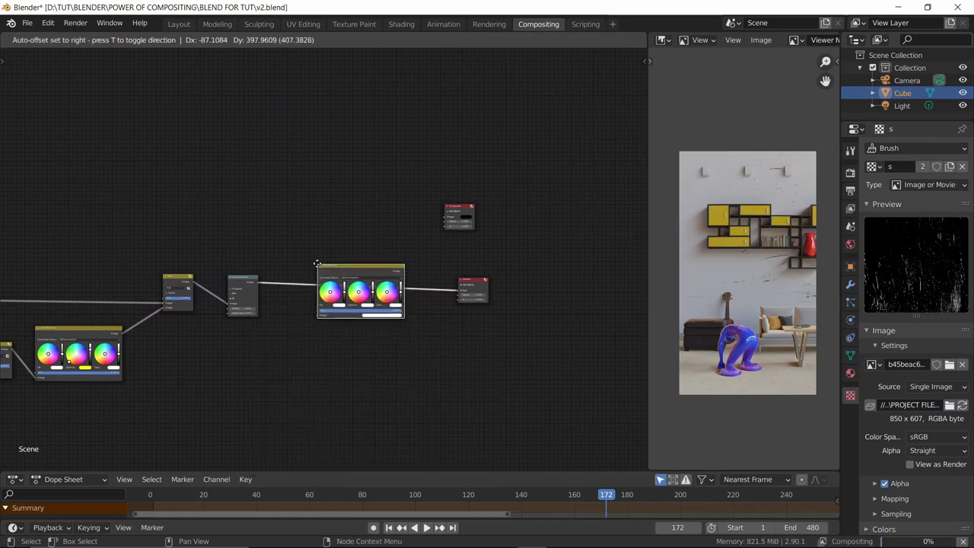
left_click(341, 267)
scroll(365, 250, "up", 2)
scroll(366, 254, "up", 1)
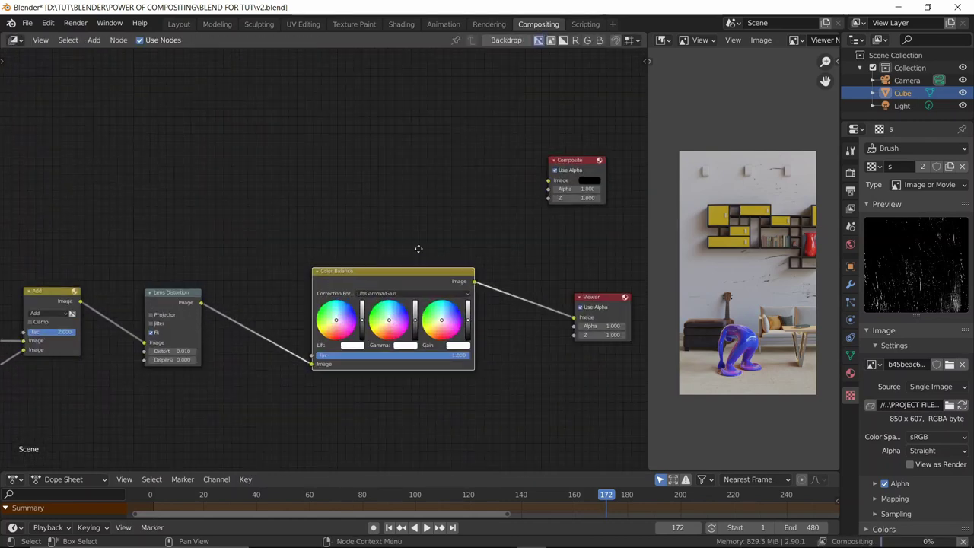
Step: Darken the Color Balance Gain to grey and shift its Gamma colour slightly
middle_click_drag(426, 268, 376, 271)
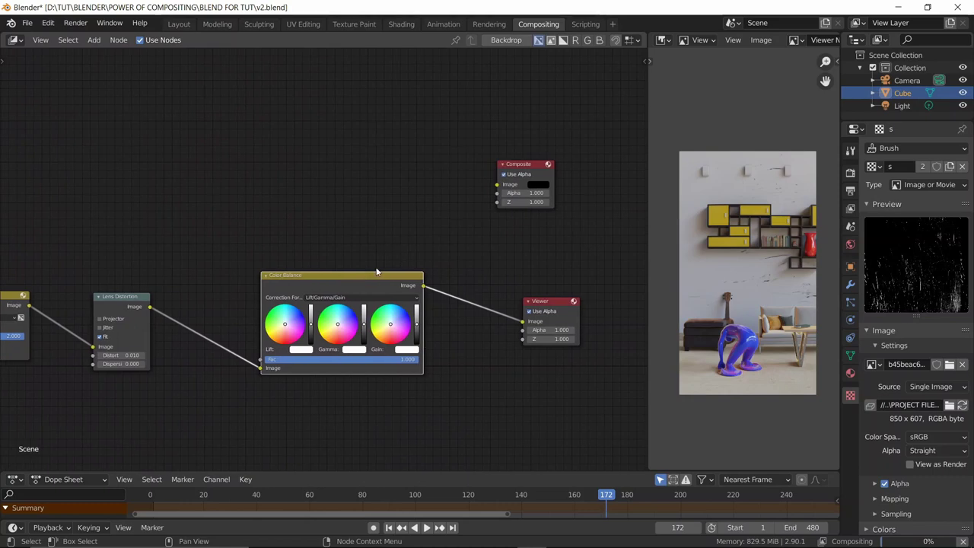
scroll(431, 345, "up", 2)
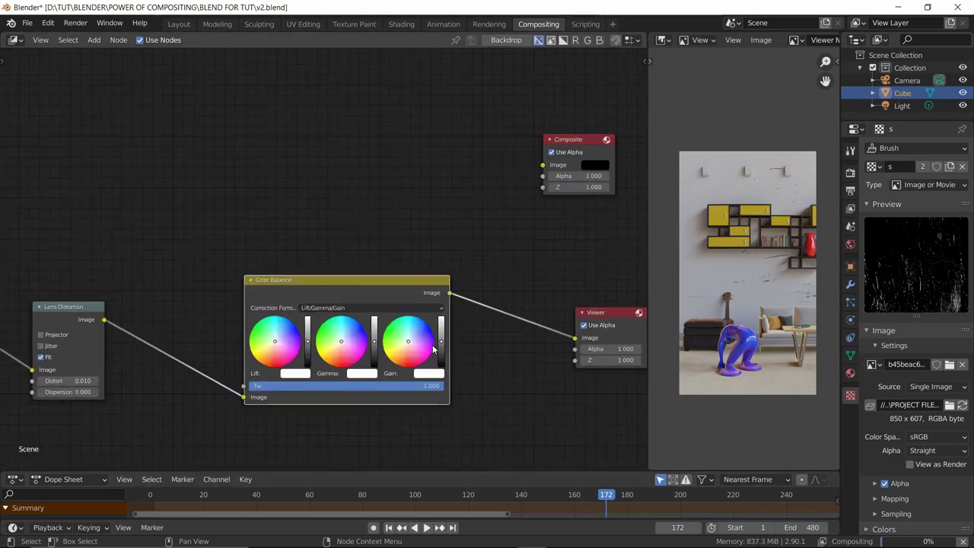
middle_click_drag(359, 272, 381, 258)
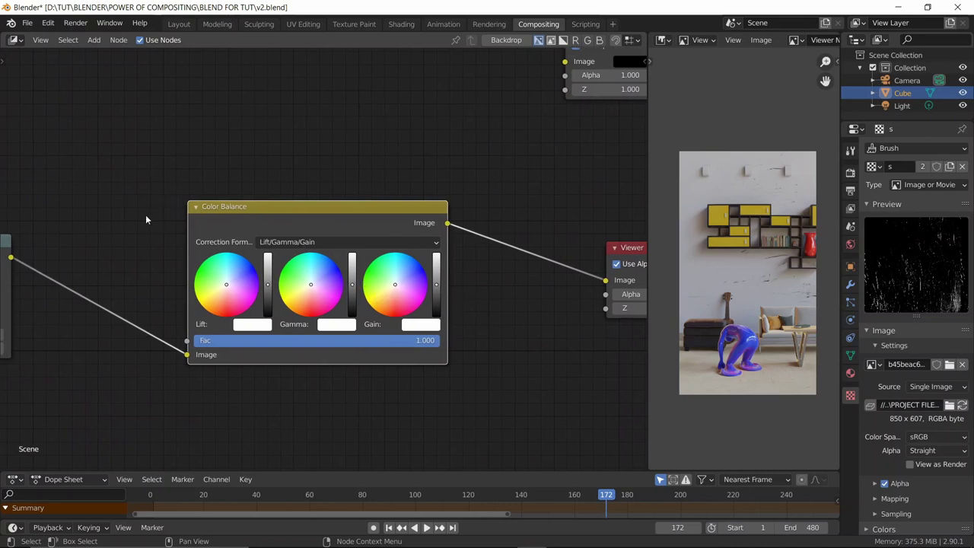
scroll(489, 340, "up", 2)
left_click_drag(468, 293, 467, 308)
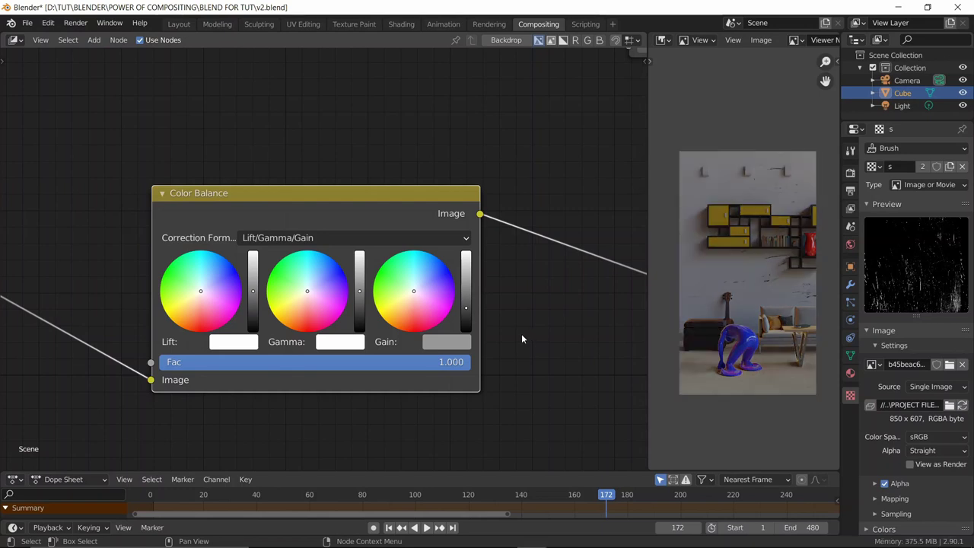
left_click_drag(307, 291, 311, 285)
Step: Save v2.blend and show the Viewer image full-window
key("ctrl+s")
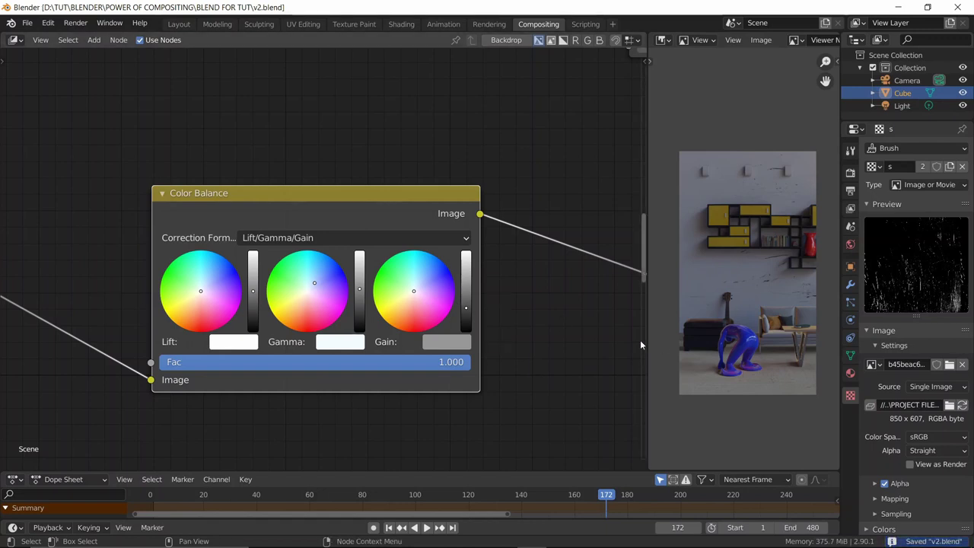
key("ctrl+space")
scroll(464, 321, "up", 2)
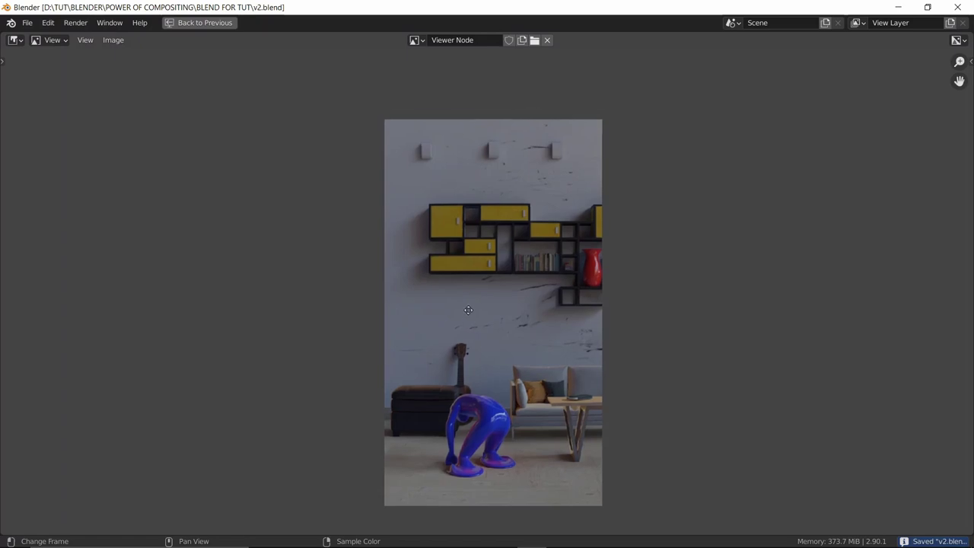
Step: Restore the Compositing layout, frame the whole node tree, and save
scroll(472, 303, "up", 1)
middle_click_drag(472, 304, 488, 289)
scroll(488, 289, "down", 1)
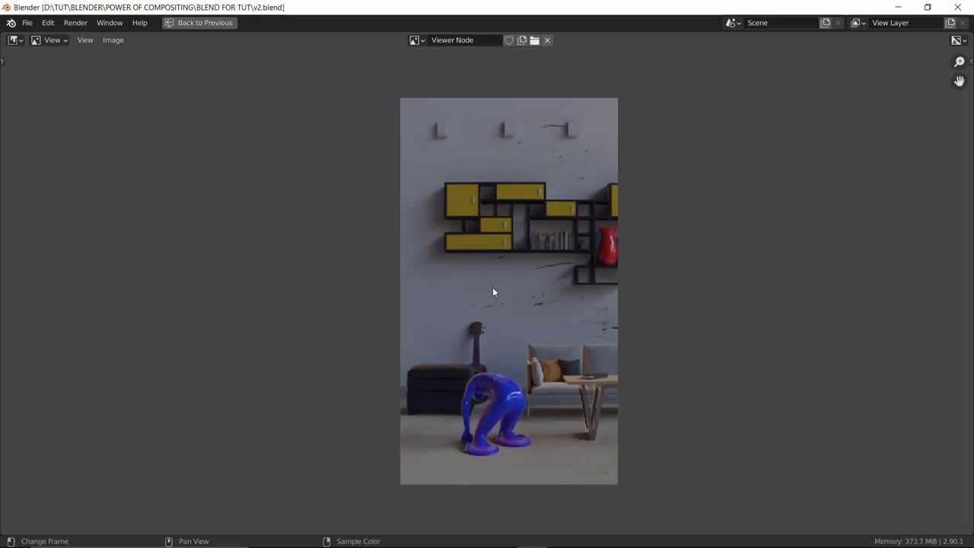
key("ctrl+space")
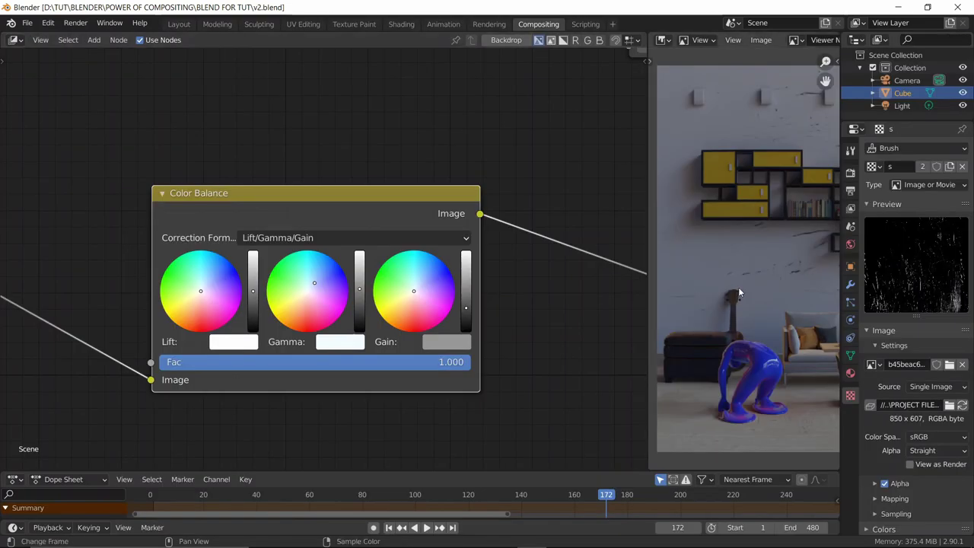
scroll(702, 293, "down", 2)
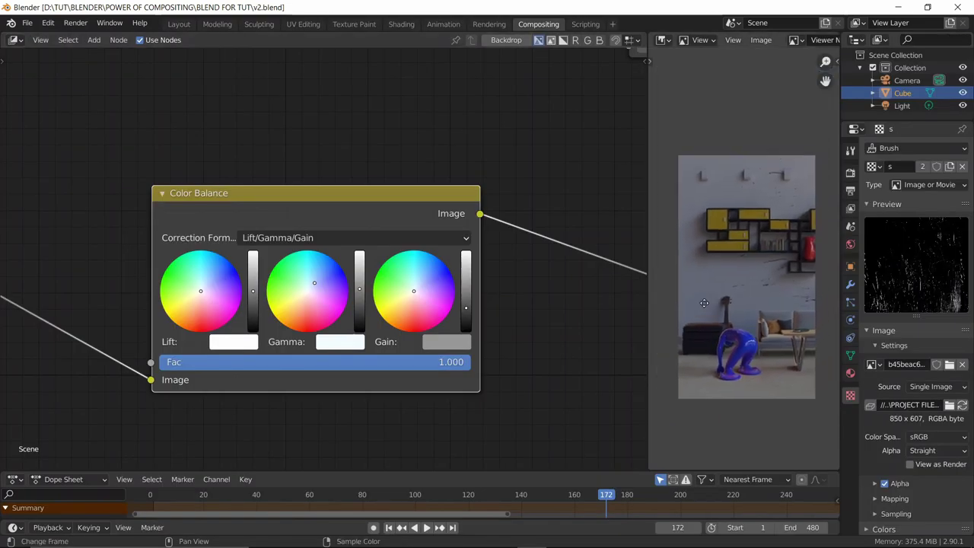
key("Home")
key("ctrl+s")
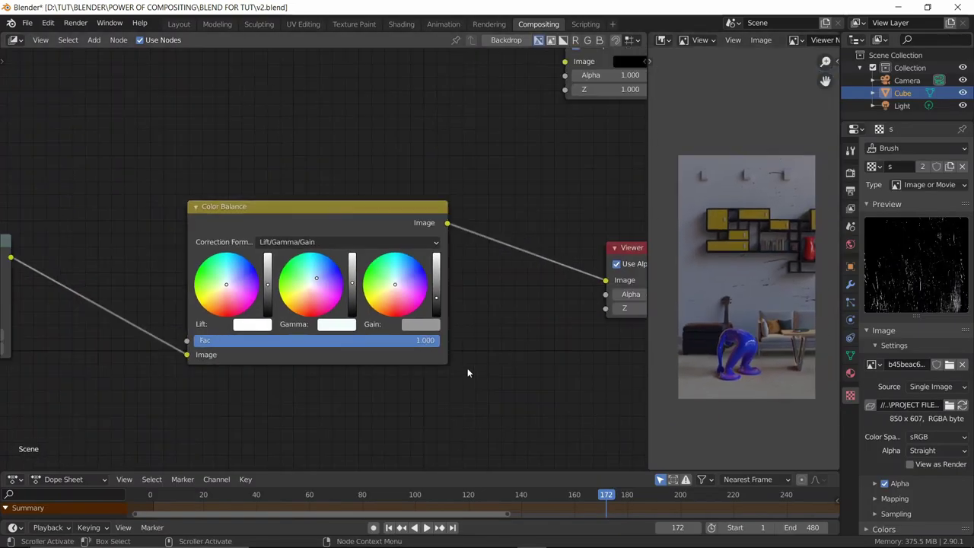
Step: Mute the Color Balance node with M and save v2.blend
scroll(471, 369, "down", 3)
left_click_drag(448, 402, 301, 137)
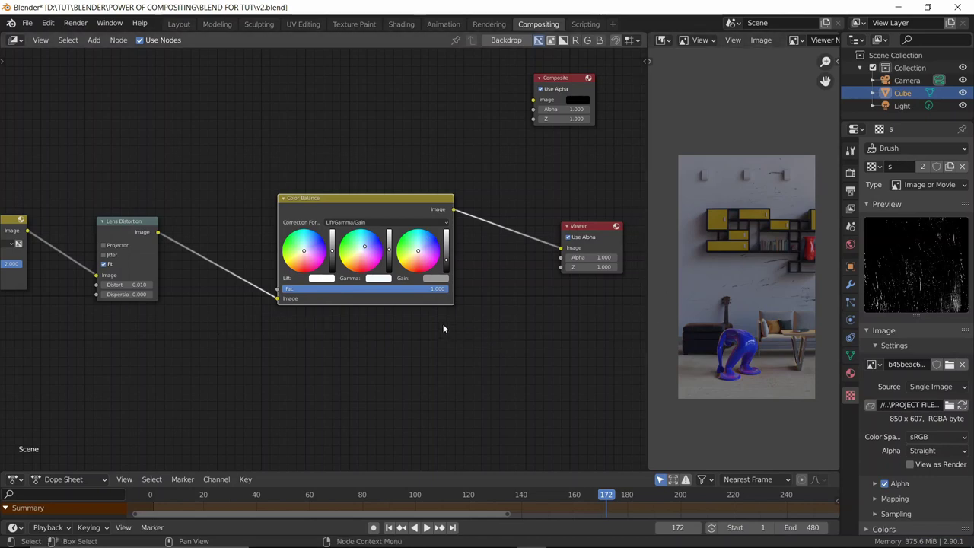
key("m")
key("ctrl+s")
Step: Preview the tall image node in the Viewer, switch back to the colour-graded result, and save
scroll(246, 363, "down", 2)
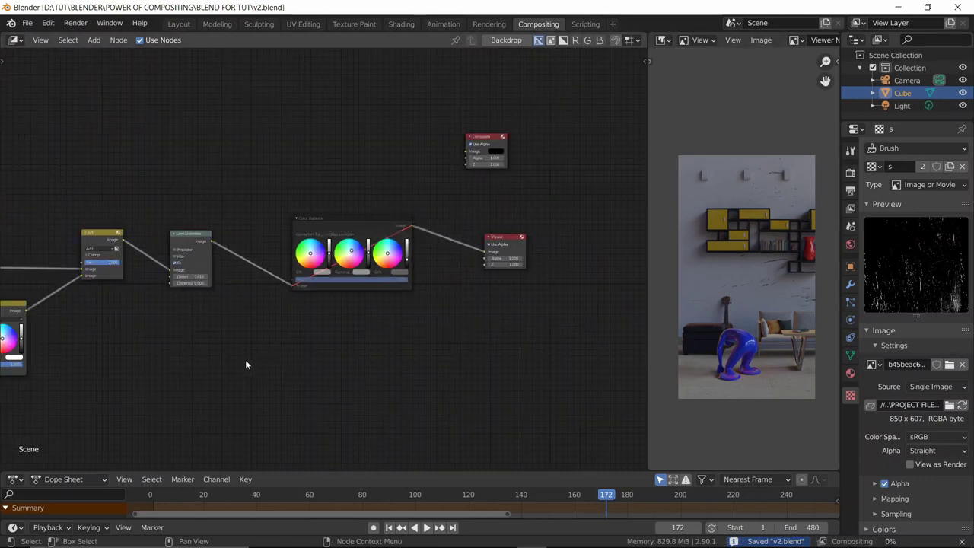
scroll(247, 361, "down", 2)
middle_click_drag(251, 355, 440, 281)
scroll(426, 282, "up", 2)
scroll(114, 240, "up", 1)
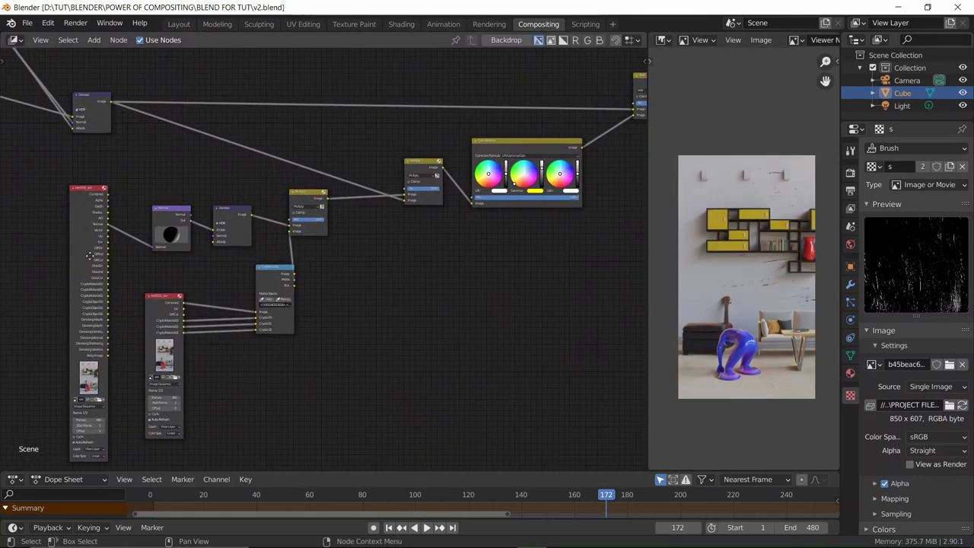
scroll(74, 263, "up", 1)
scroll(75, 260, "down", 1)
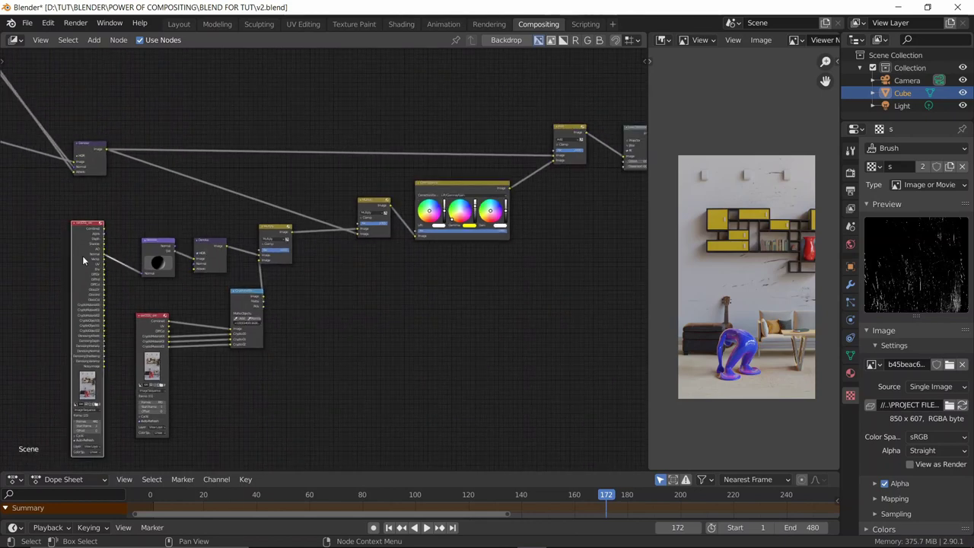
scroll(459, 266, "down", 1)
middle_click_drag(572, 225, 507, 282)
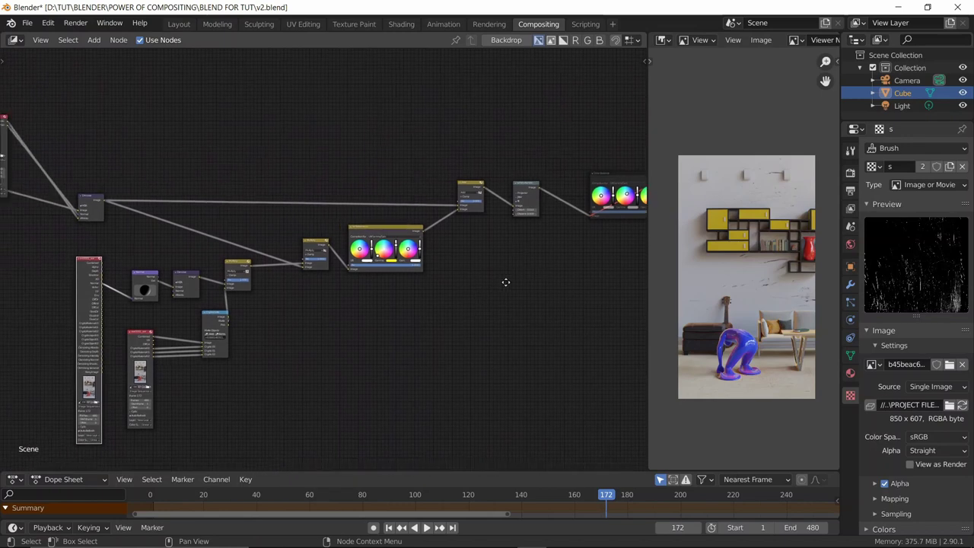
scroll(507, 282, "down", 1)
left_click(117, 266, "ctrl+shift")
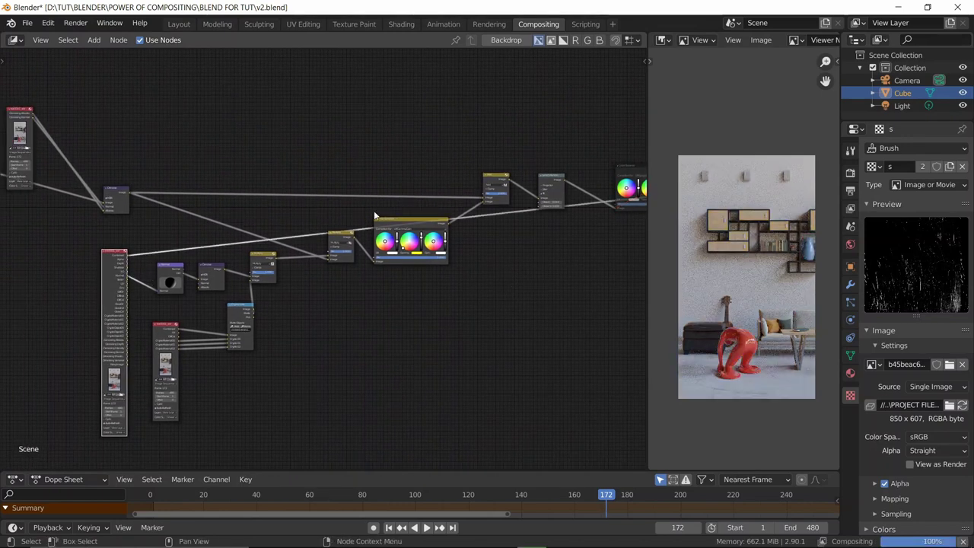
left_click(551, 190, "ctrl+shift")
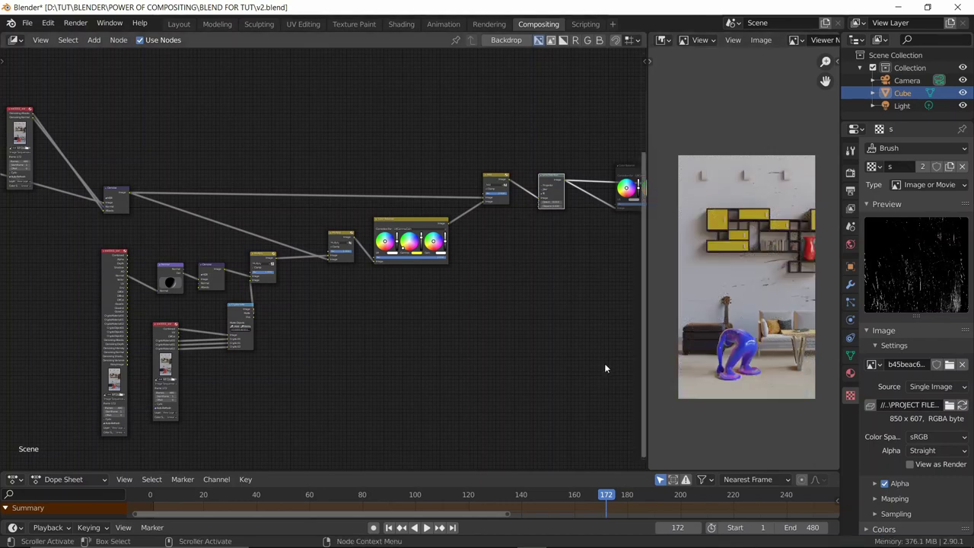
key("ctrl+s")
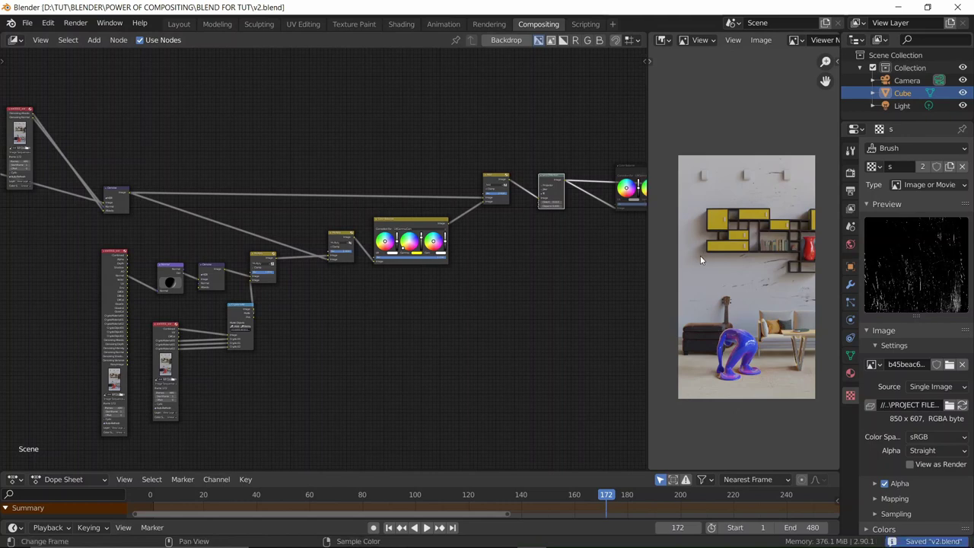
Step: Move the view to the right end of the tree, deselect the node, and save
scroll(458, 333, "down", 2)
scroll(541, 307, "right", 6, "ctrl")
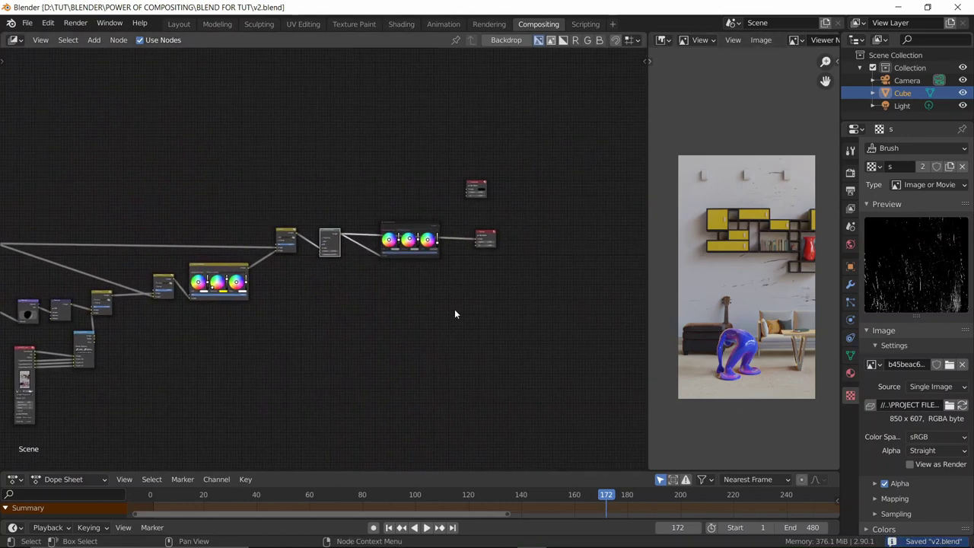
scroll(437, 191, "up", 2)
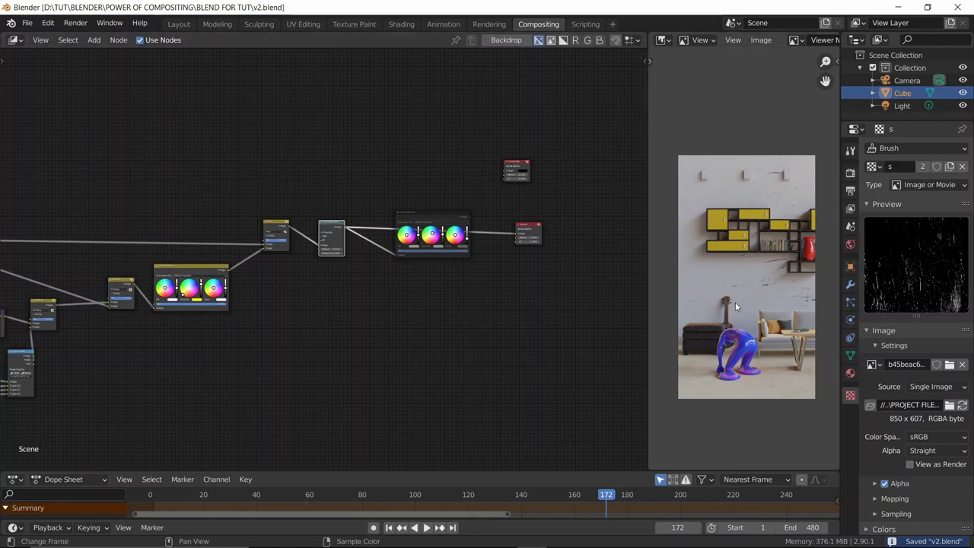
scroll(252, 357, "down", 2)
middle_click_drag(252, 358, 341, 335)
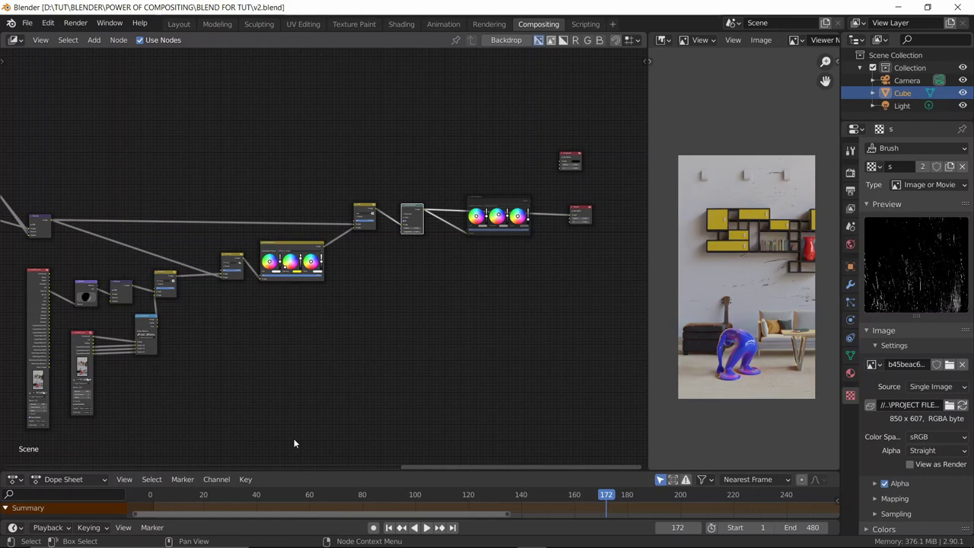
middle_click_drag(304, 374, 346, 362)
scroll(344, 365, "down", 1)
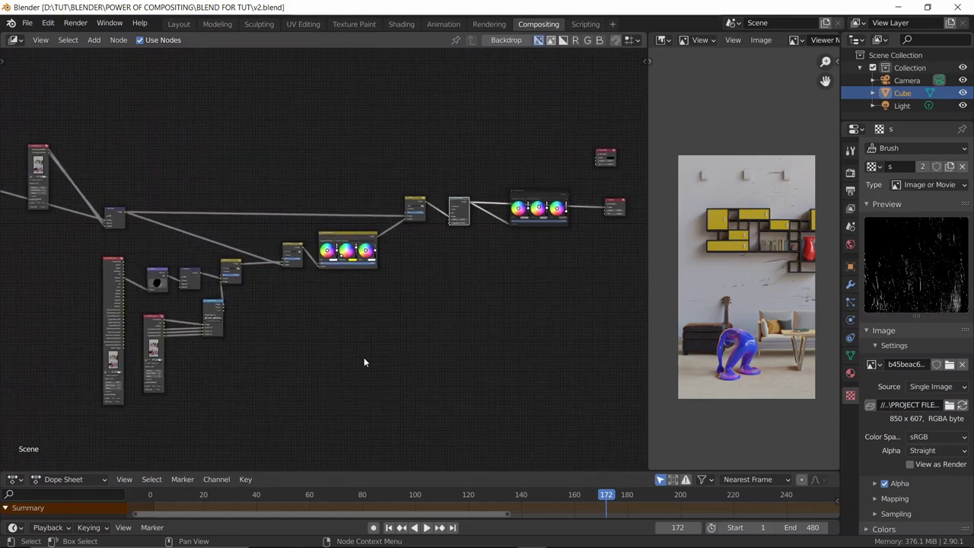
left_click(367, 356)
key("ctrl+s")
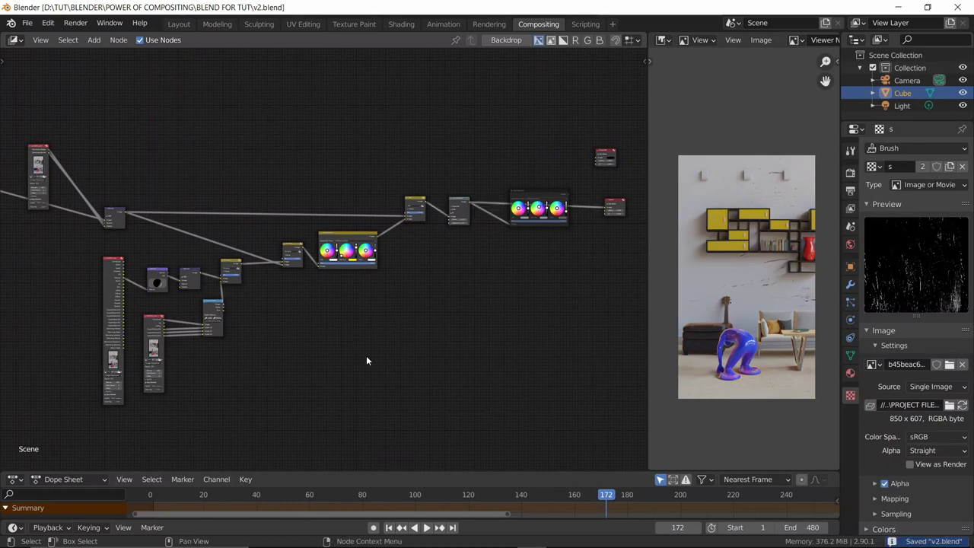
Step: Zoom out across the full node tree and save v2.blend
middle_click_drag(366, 356, 296, 342, "ctrl")
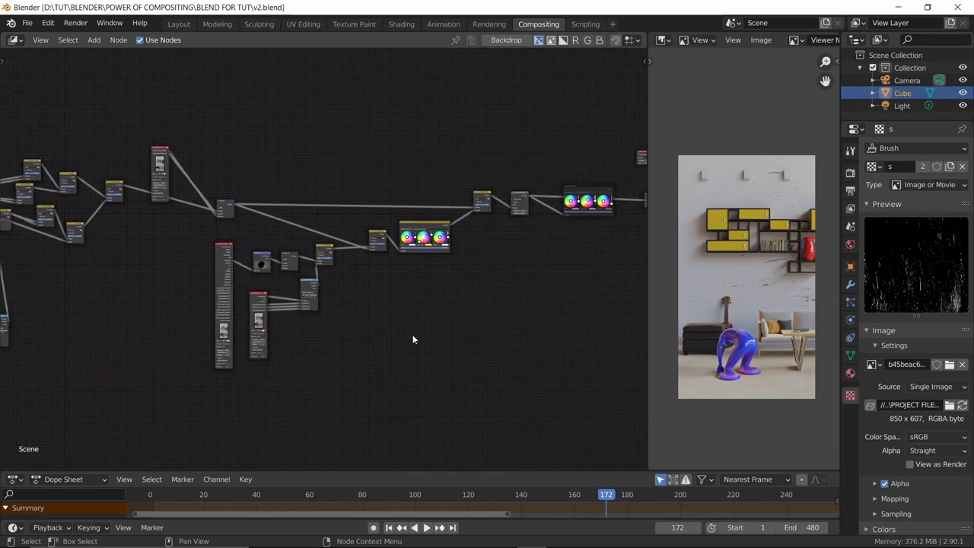
scroll(400, 342, "down", 5)
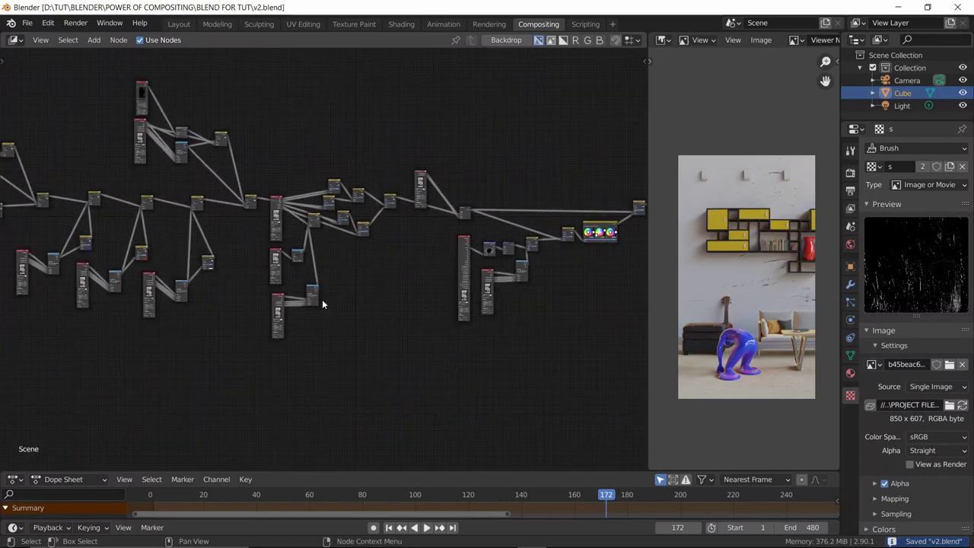
scroll(318, 314, "down", 2)
middle_click_drag(316, 326, 458, 149)
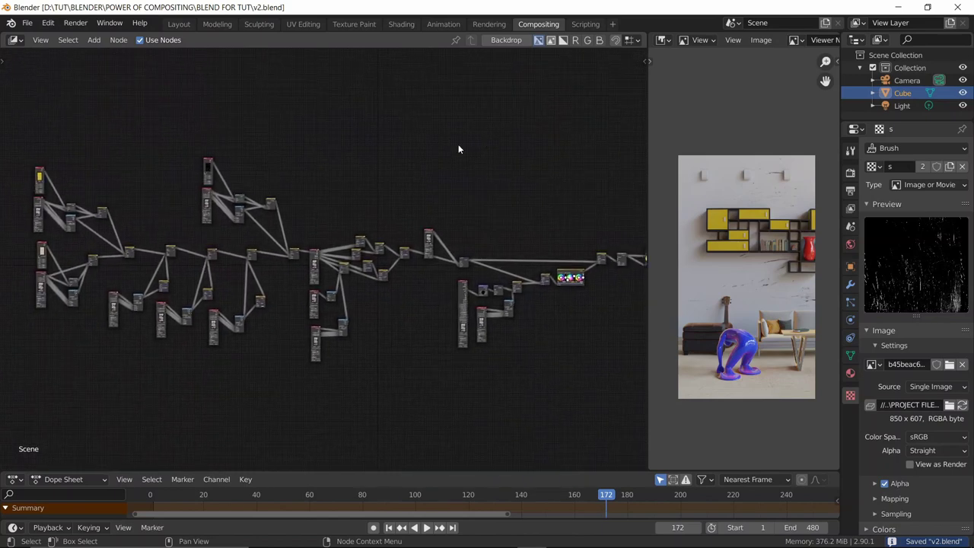
scroll(426, 121, "down", 1)
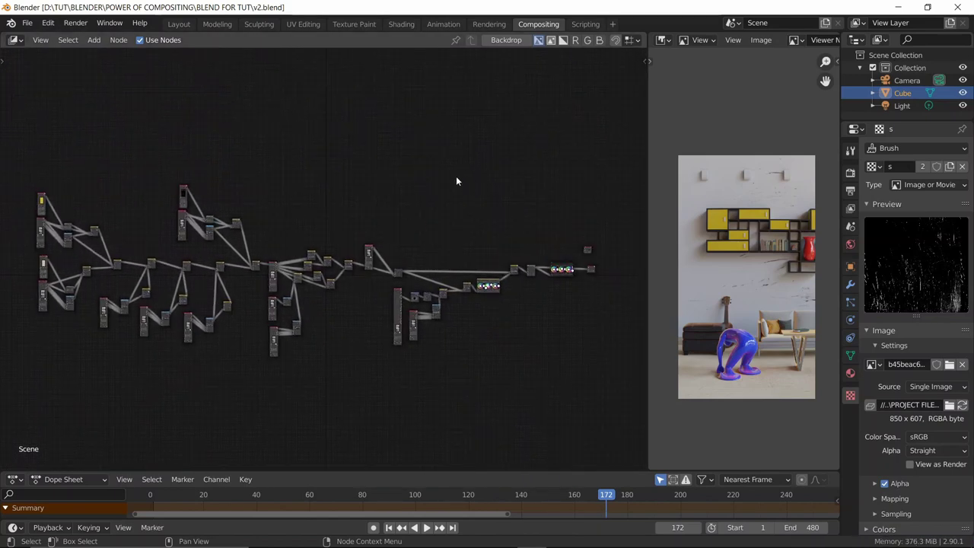
key("ctrl+s")
Step: Move the top image node slightly up and right, then save
scroll(502, 216, "up", 2)
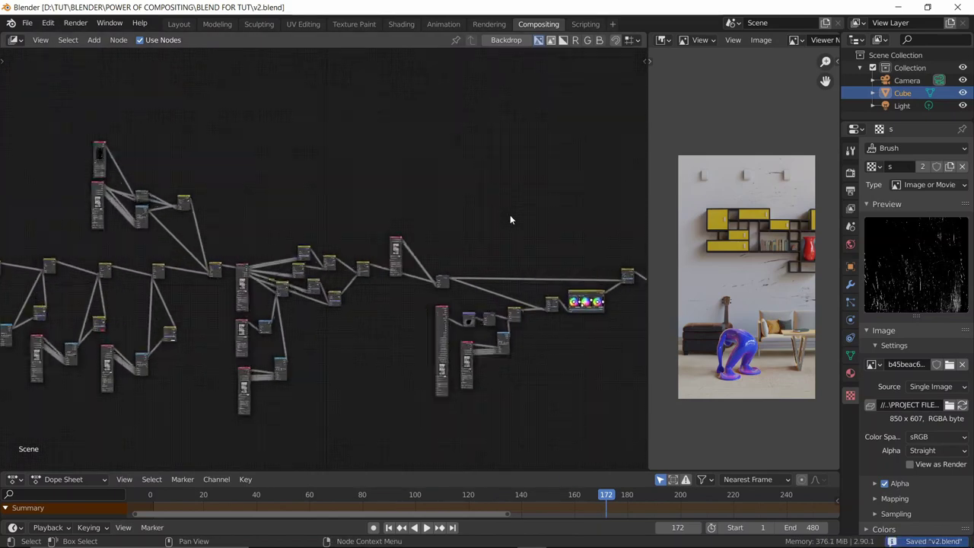
middle_click_drag(510, 219, 354, 203)
scroll(475, 236, "up", 1)
scroll(406, 226, "up", 2)
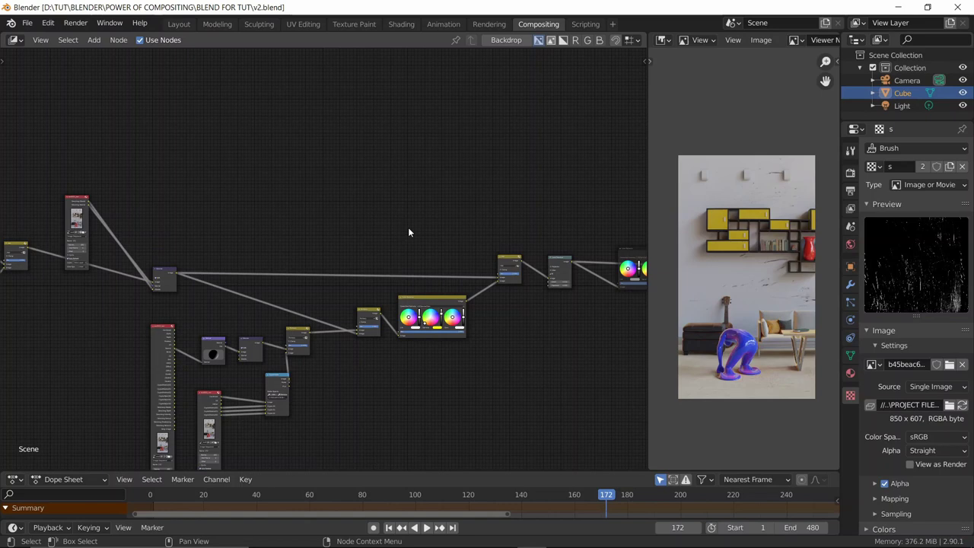
scroll(488, 339, "down", 1)
middle_click_drag(487, 340, 492, 329)
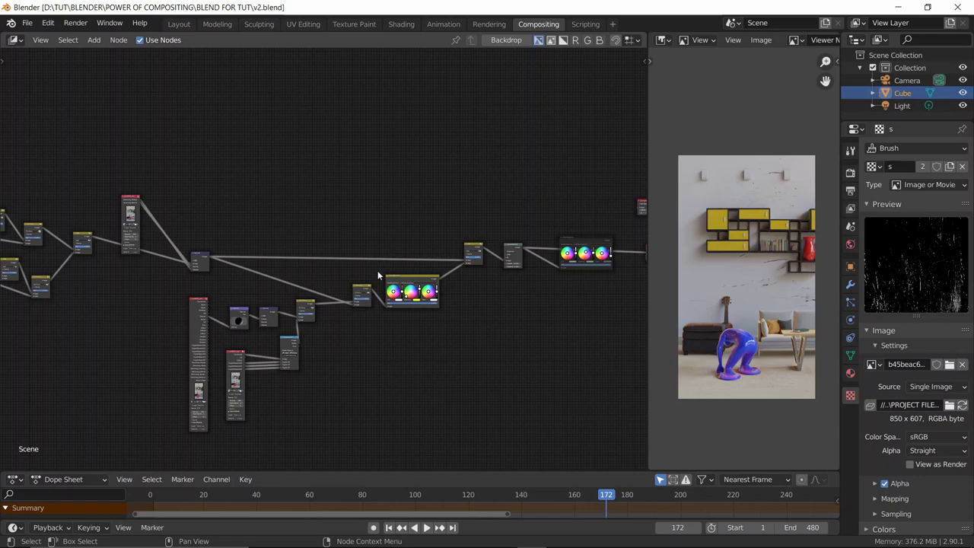
left_click_drag(97, 179, 150, 200)
key("g")
left_click(166, 191)
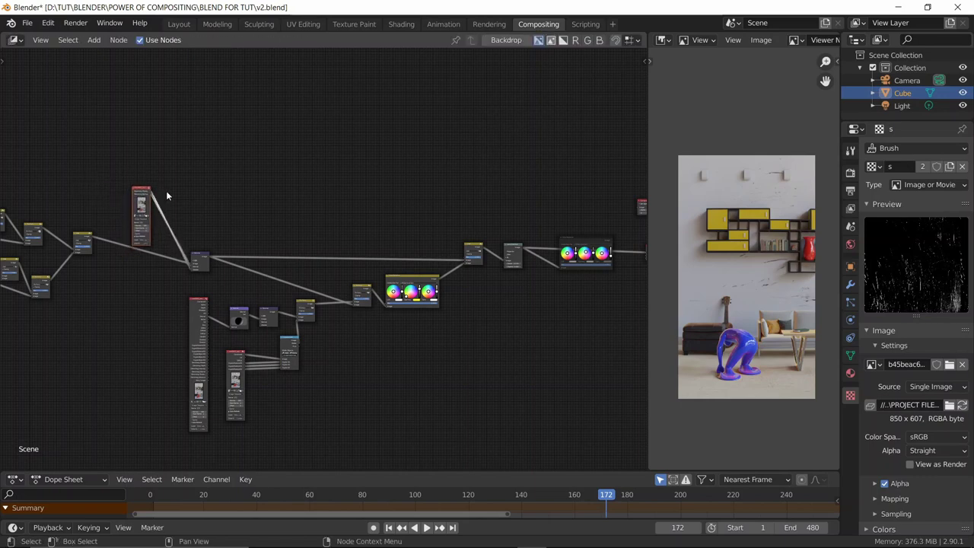
key("ctrl+s")
Step: Pan along the tree to its output end, saving v2.blend along the way
scroll(201, 190, "down", 2)
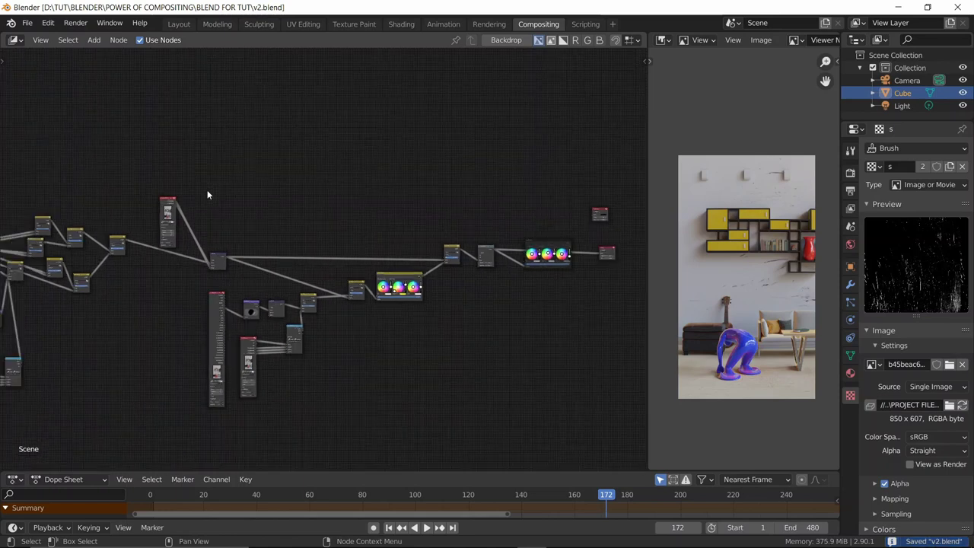
middle_click_drag(208, 189, 320, 171)
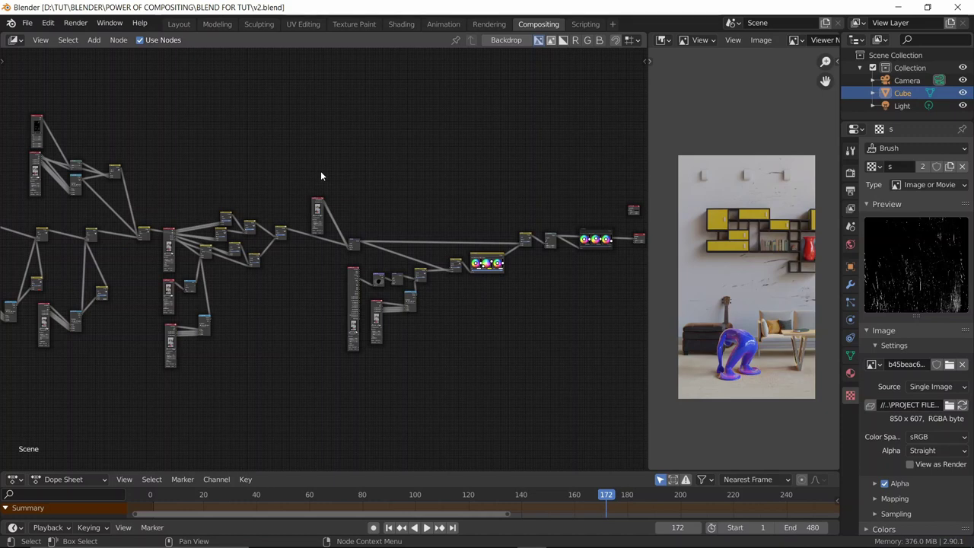
key("ctrl+s")
scroll(377, 182, "down", 1)
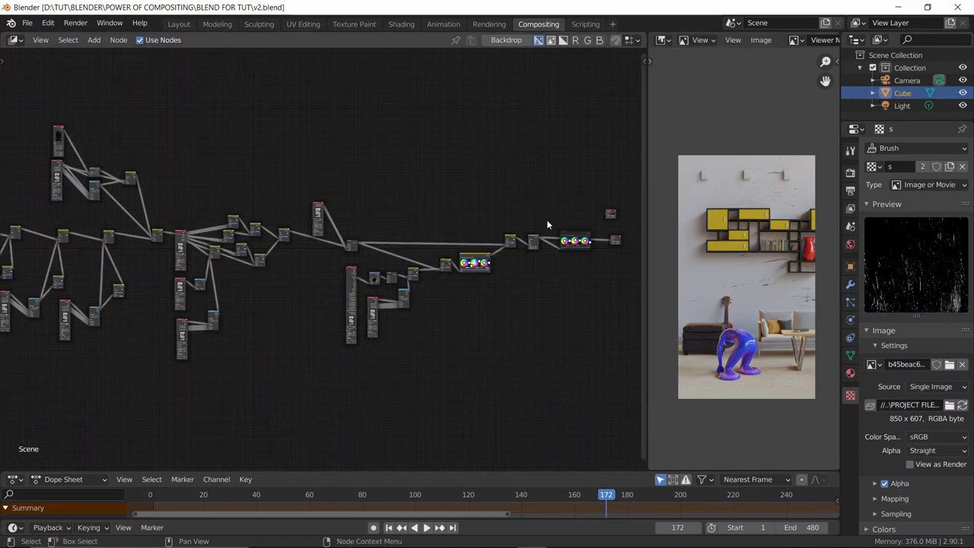
scroll(390, 194, "down", 1)
middle_click_drag(390, 194, 404, 192)
key("ctrl+s")
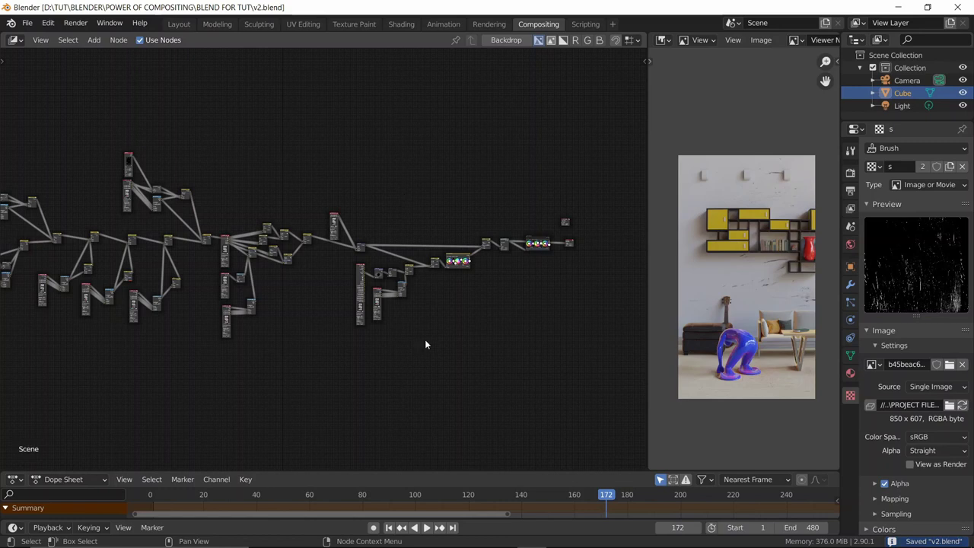
scroll(381, 370, "up", 3, "ctrl")
scroll(478, 385, "up", 6)
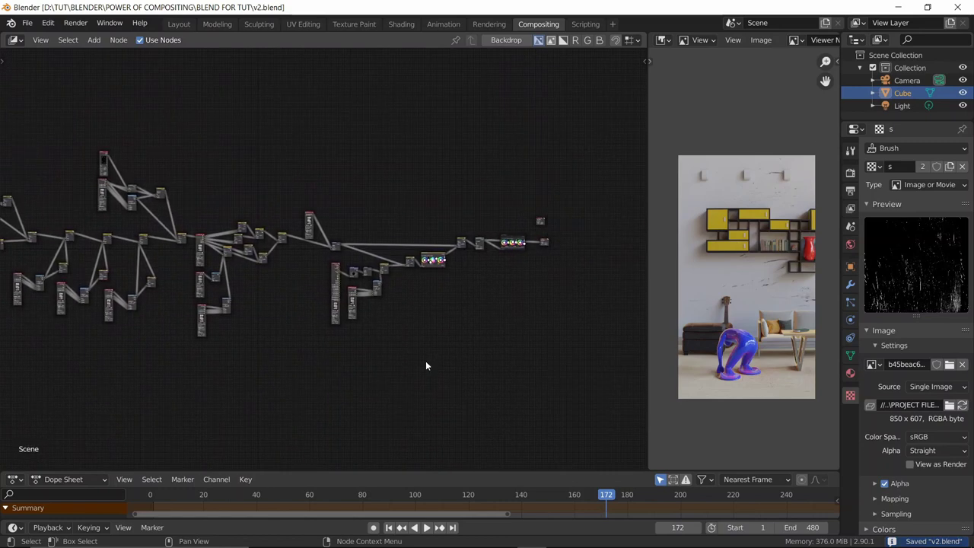
scroll(492, 307, "up", 1)
middle_click_drag(492, 306, 388, 350)
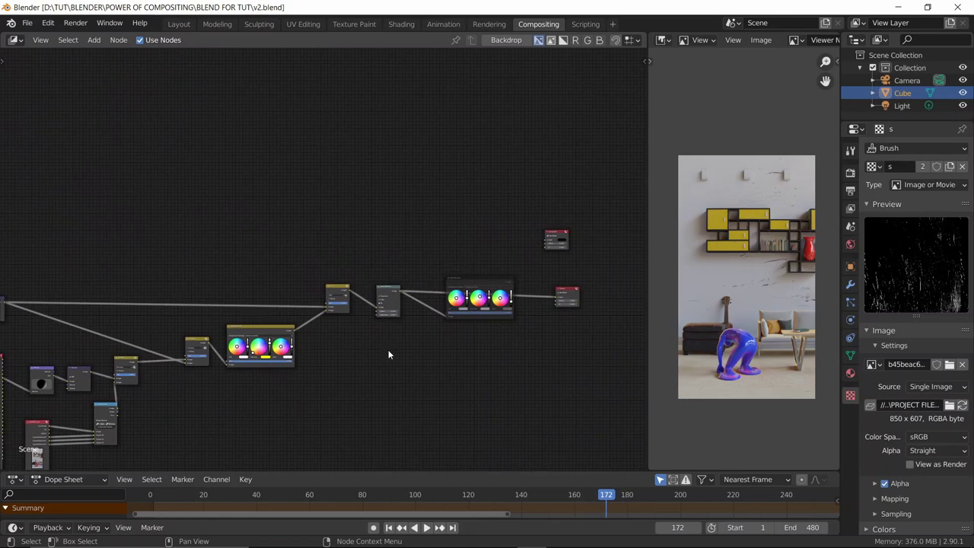
Step: Connect the final Color Balance Image output to the Composite node's Image input
left_click(491, 288)
scroll(522, 268, "up", 1)
middle_click_drag(523, 268, 393, 265)
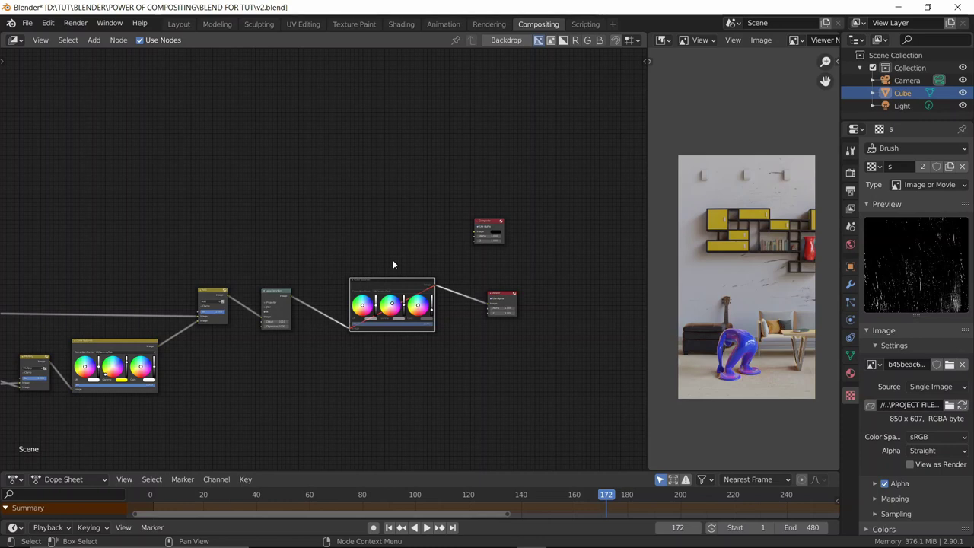
scroll(396, 233, "up", 3)
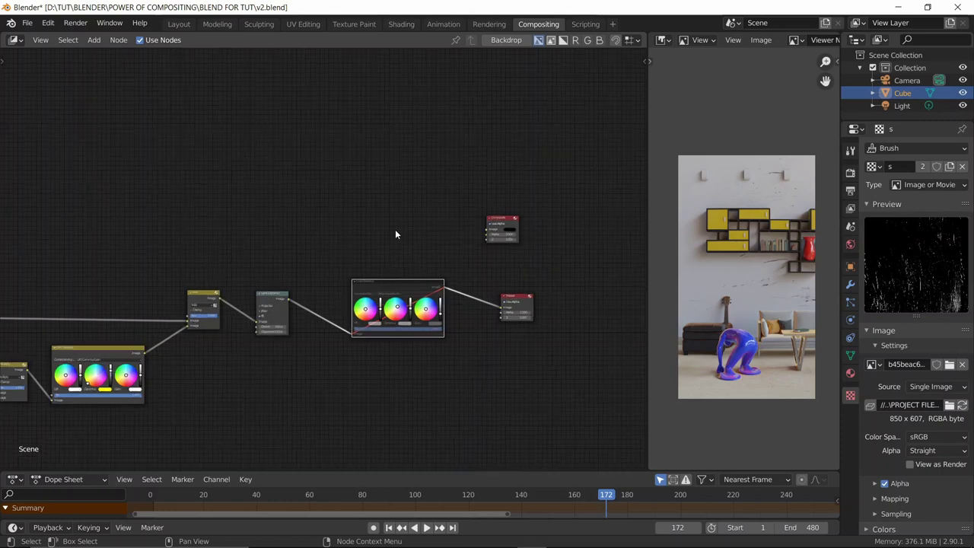
scroll(363, 236, "right", 3, "ctrl")
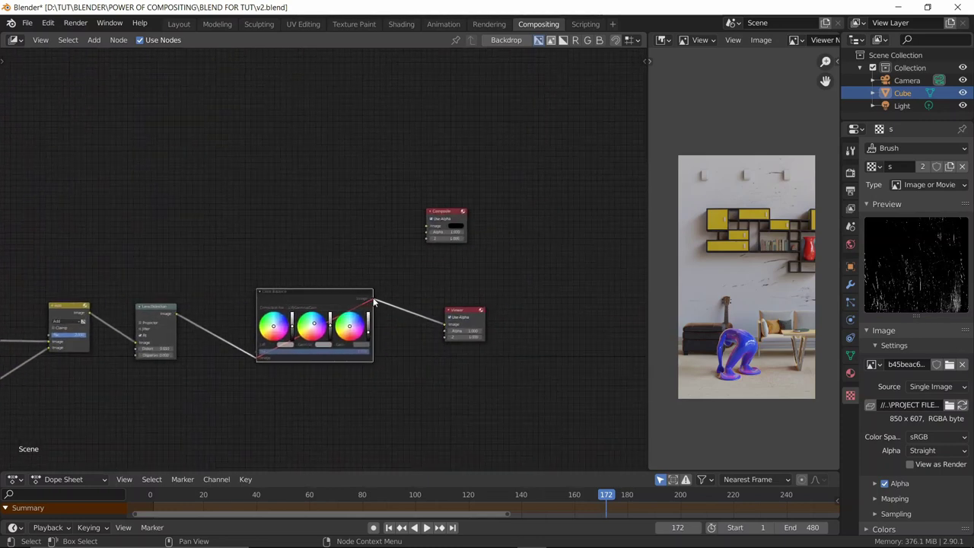
scroll(366, 272, "up", 2)
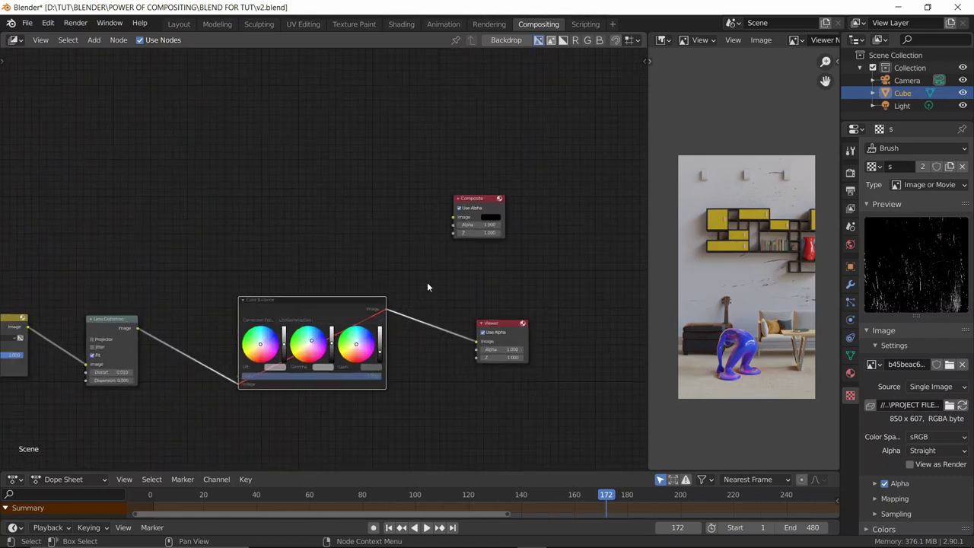
left_click_drag(386, 313, 455, 218)
scroll(335, 181, "down", 2)
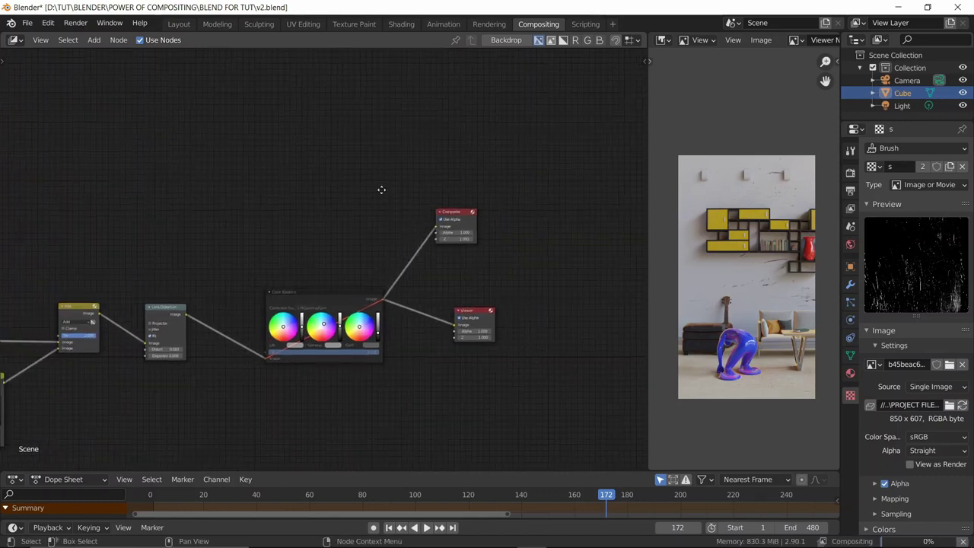
scroll(380, 192, "up", 2, "ctrl")
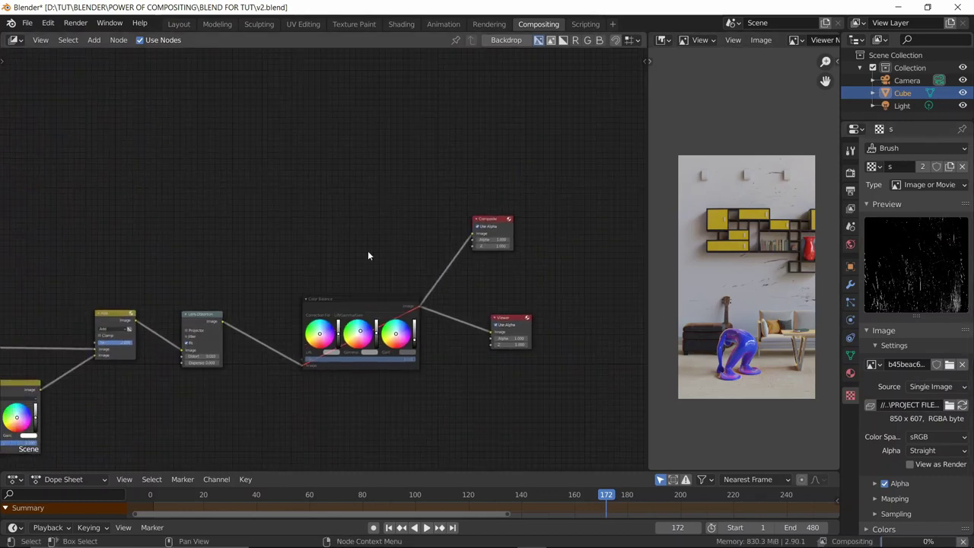
Step: Show the Output properties with 1920×1080 resolution and PNG format, and save
left_click(851, 172)
left_click(850, 192)
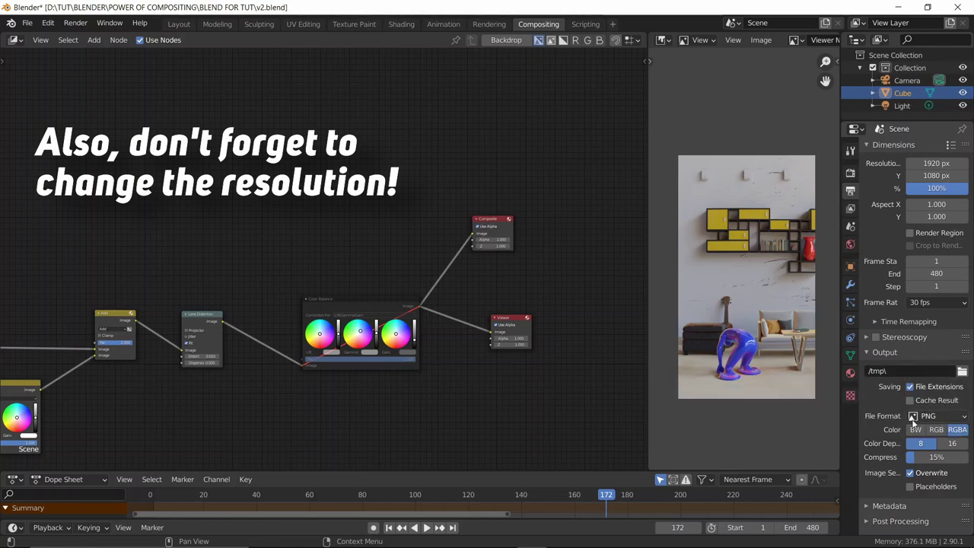
left_click(75, 23)
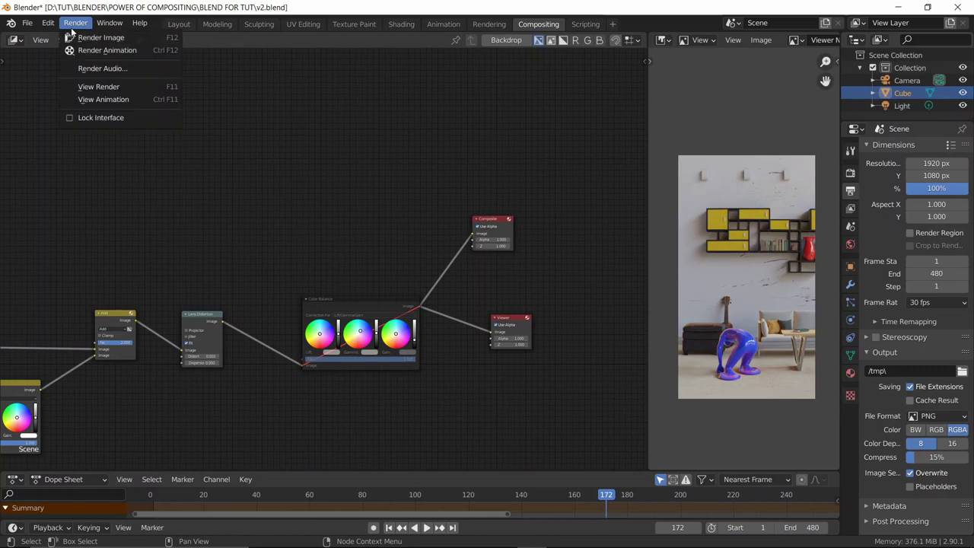
key("ctrl+s")
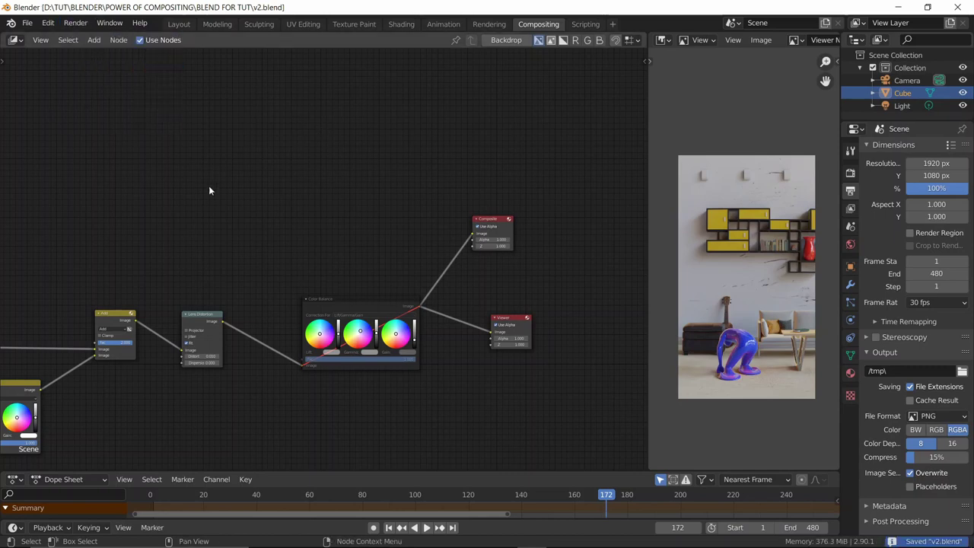
Step: Open the Render menu again and look across the finished node tree
middle_click_drag(208, 185, 309, 179)
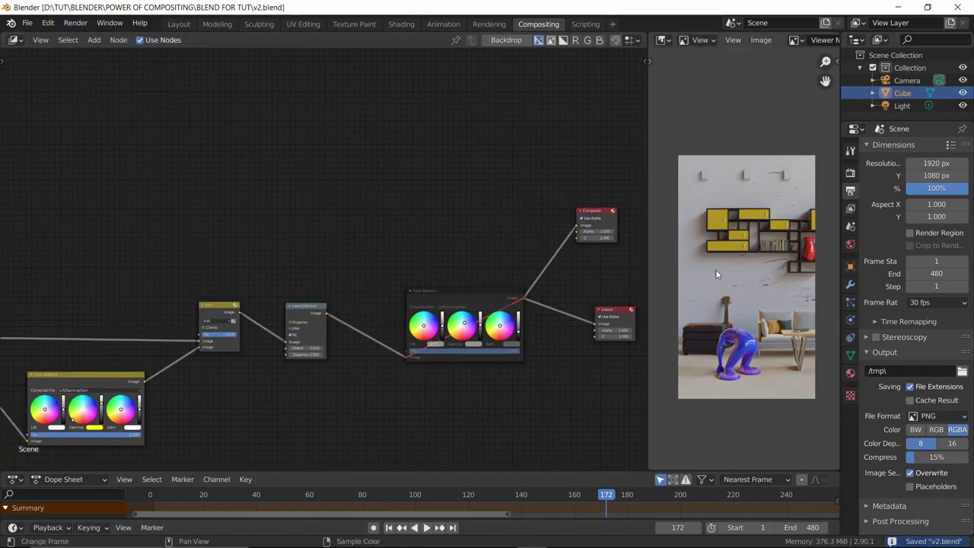
left_click(69, 24)
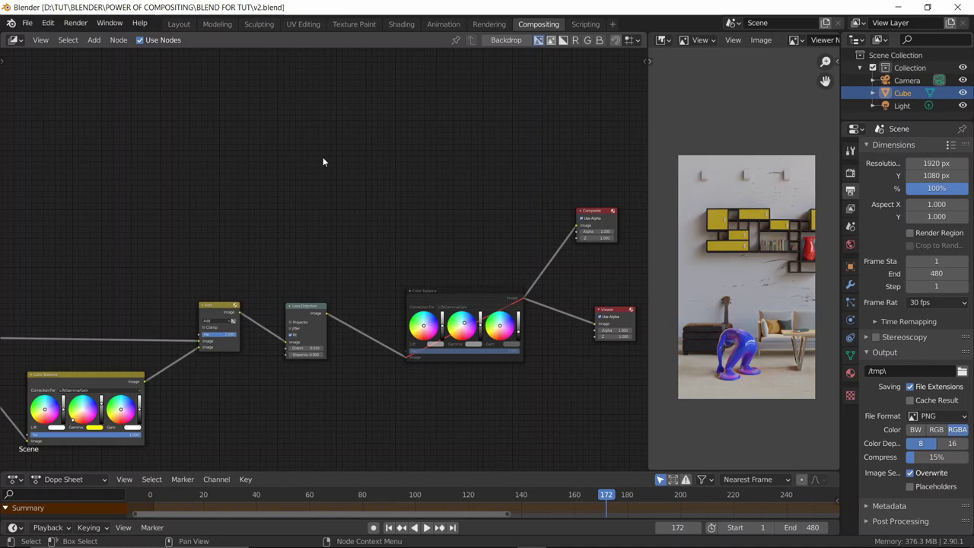
scroll(323, 157, "down", 5)
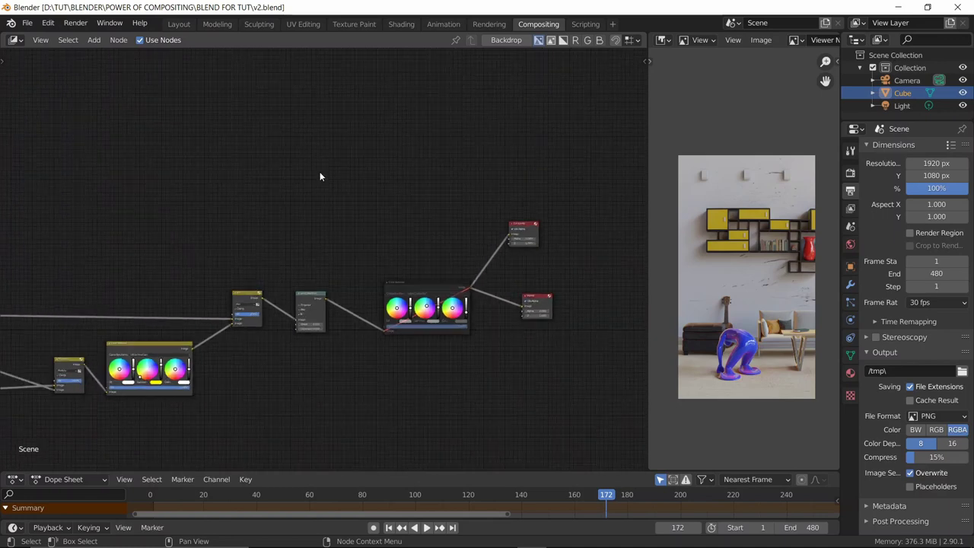
scroll(316, 200, "down", 2)
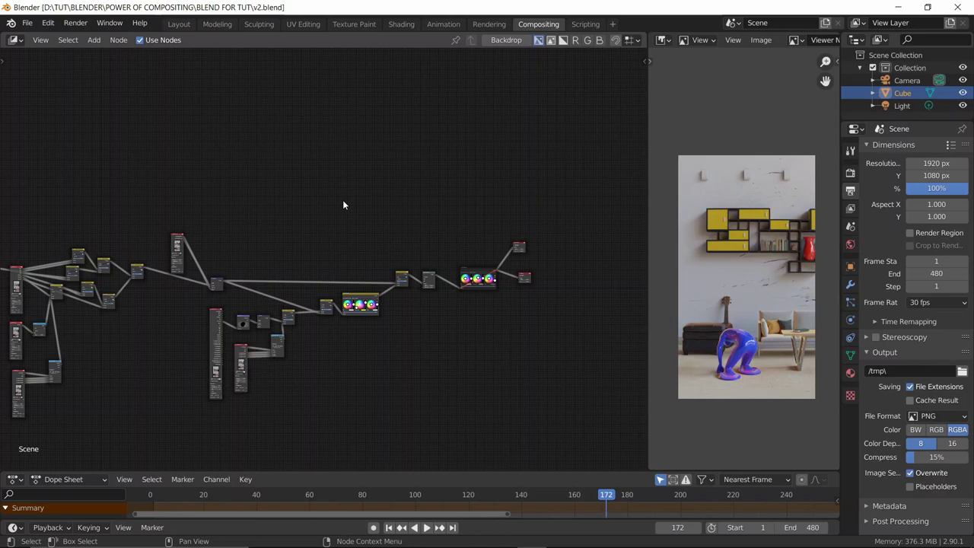
scroll(340, 206, "down", 2)
middle_click_drag(340, 205, 440, 187)
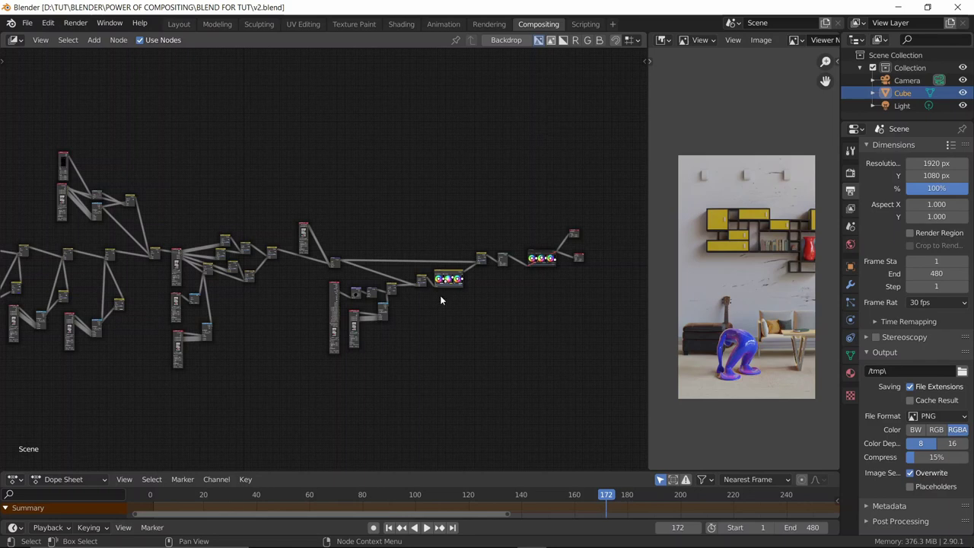
scroll(349, 319, "up", 4)
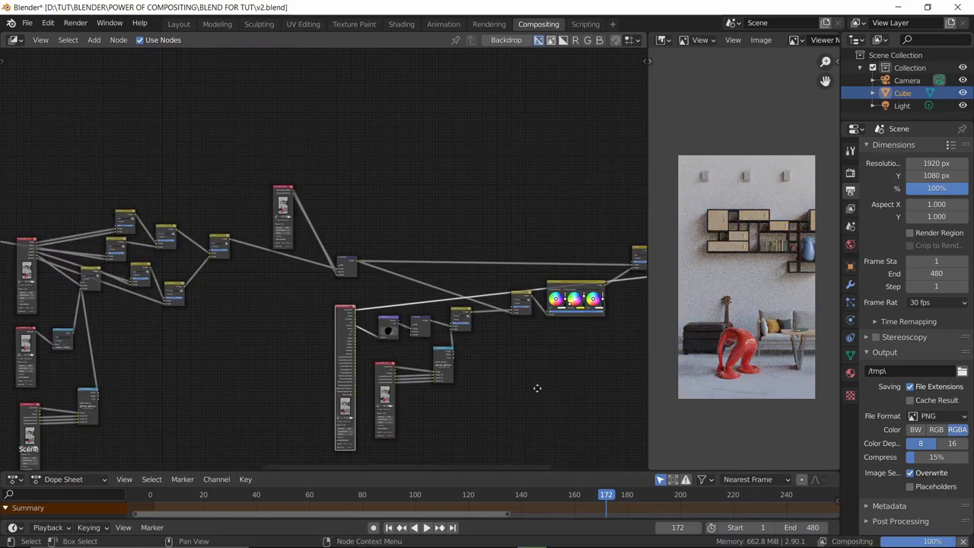
middle_click_drag(349, 320, 313, 267)
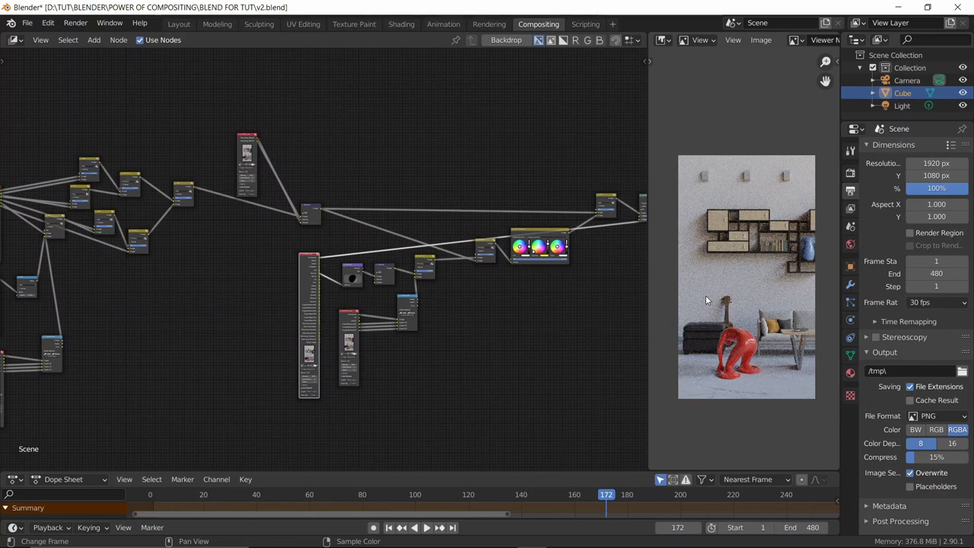
middle_click_drag(600, 238, 380, 244)
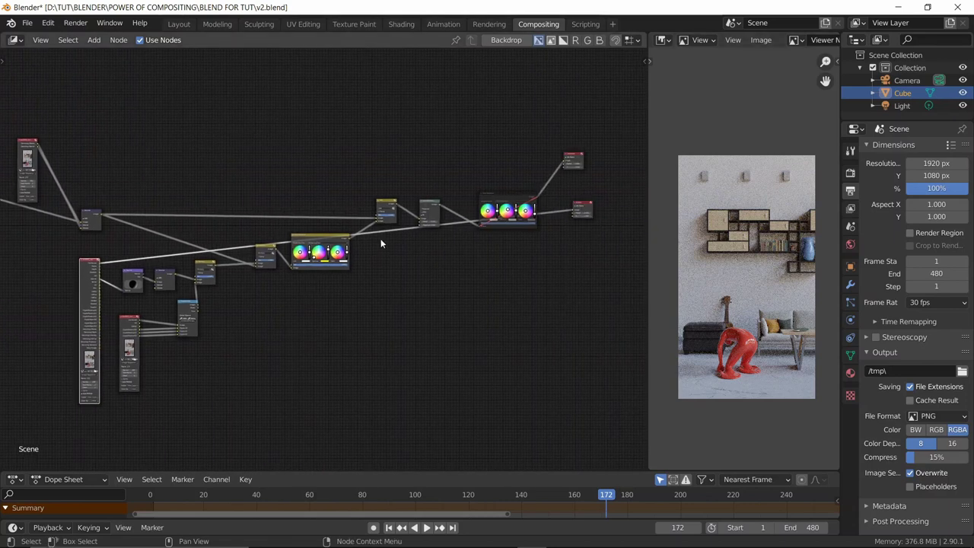
scroll(381, 243, "up", 2)
middle_click_drag(551, 227, 433, 302)
left_click(434, 294)
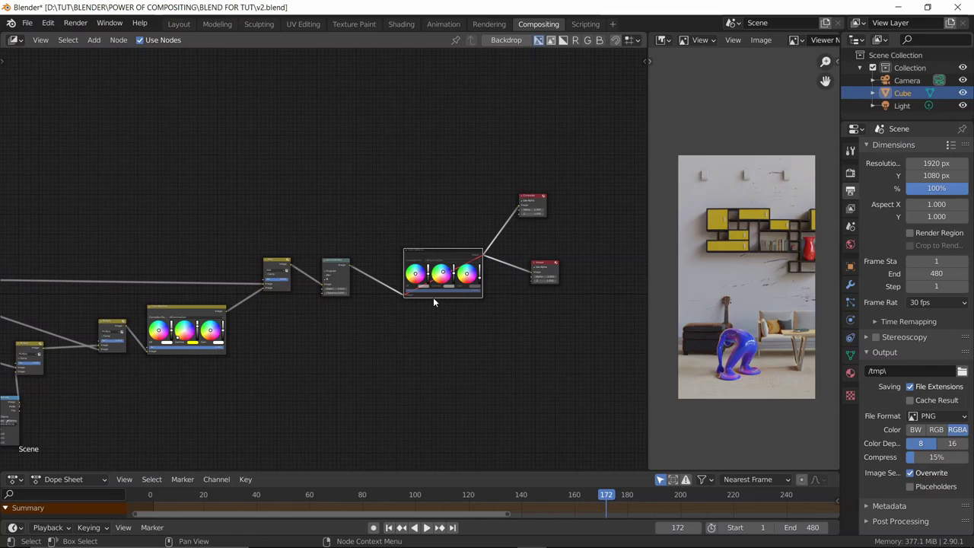
Step: Box-select only the Lens Distortion node
scroll(308, 328, "up", 2)
scroll(259, 244, "up", 1)
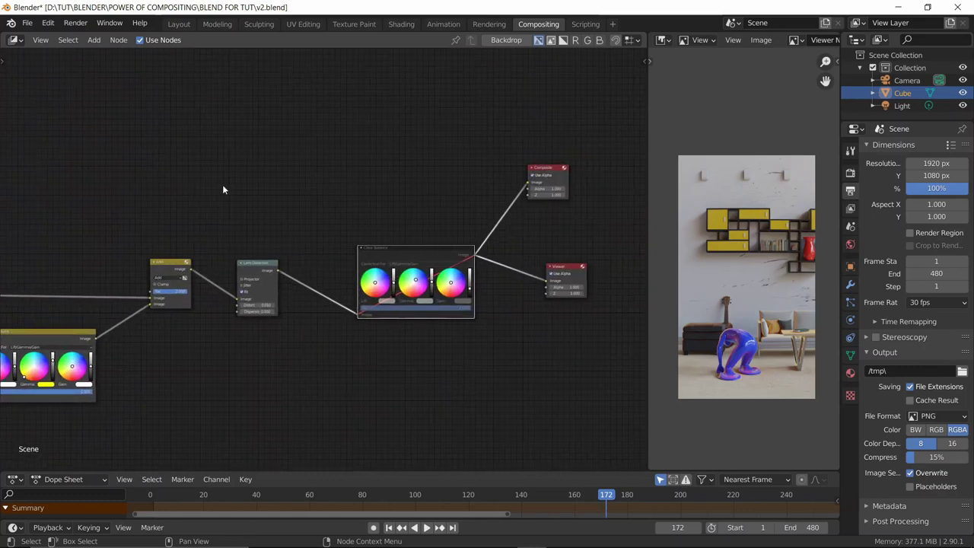
key("b")
left_click_drag(229, 195, 463, 329)
key("b")
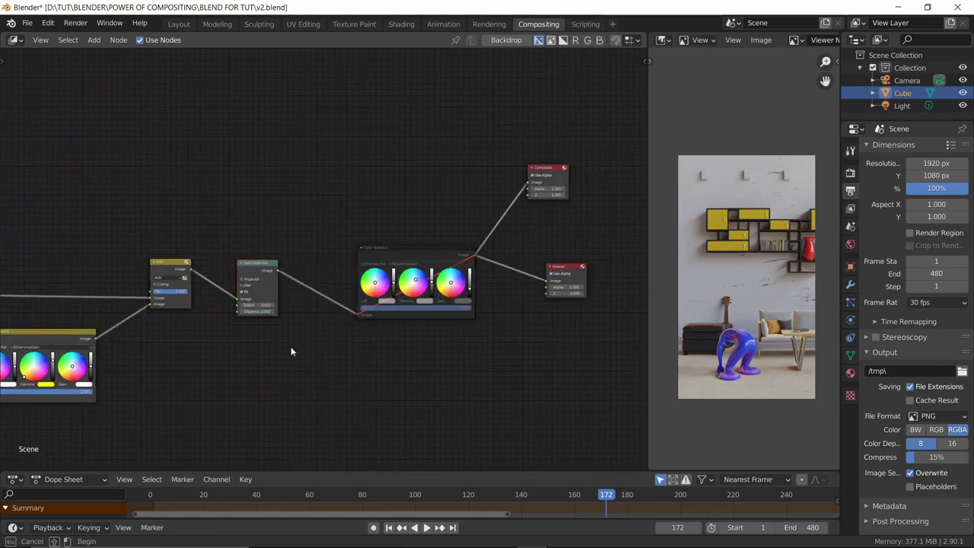
left_click_drag(326, 373, 236, 218)
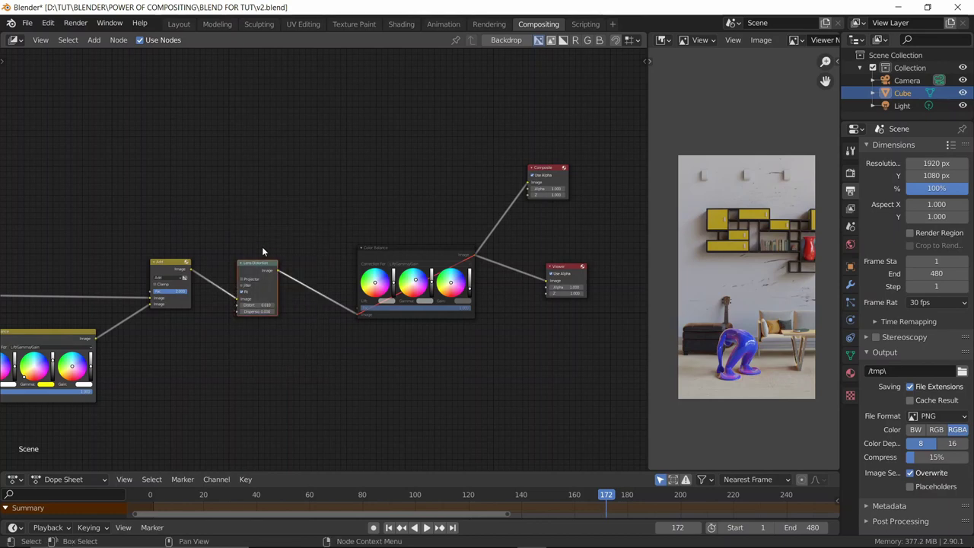
Step: Move the Lens Distortion node slightly to the right
key("g")
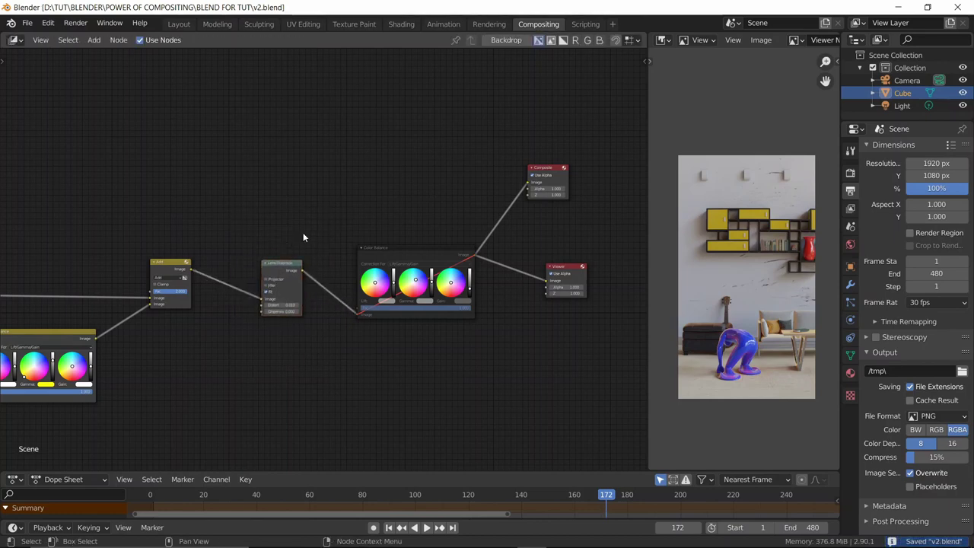
scroll(303, 238, "down", 2)
scroll(359, 235, "down", 2)
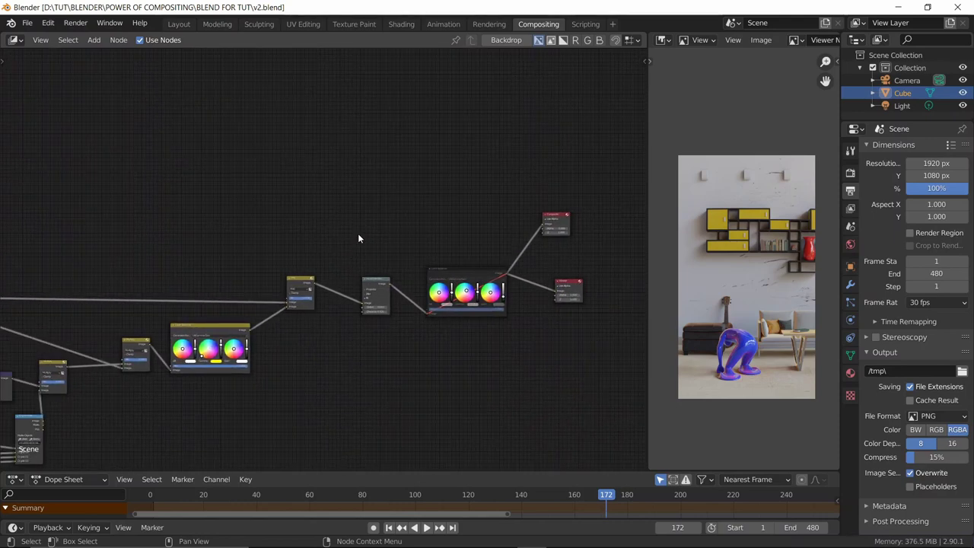
scroll(356, 211, "down", 1)
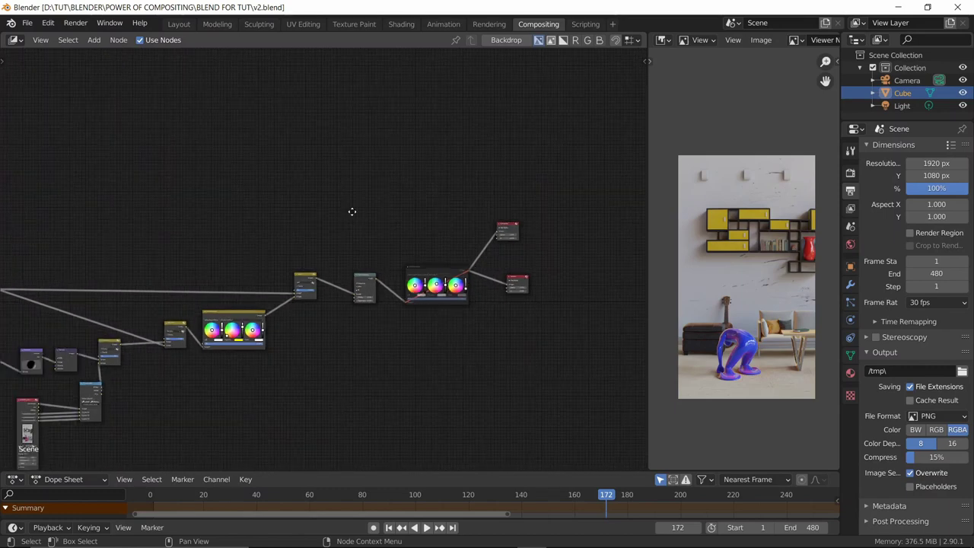
middle_click_drag(352, 211, 437, 245)
scroll(319, 240, "down", 1)
middle_click_drag(259, 233, 388, 242)
scroll(285, 225, "down", 1)
scroll(329, 196, "down", 1)
middle_click_drag(293, 135, 424, 119)
scroll(431, 109, "down", 1)
key("ctrl+s")
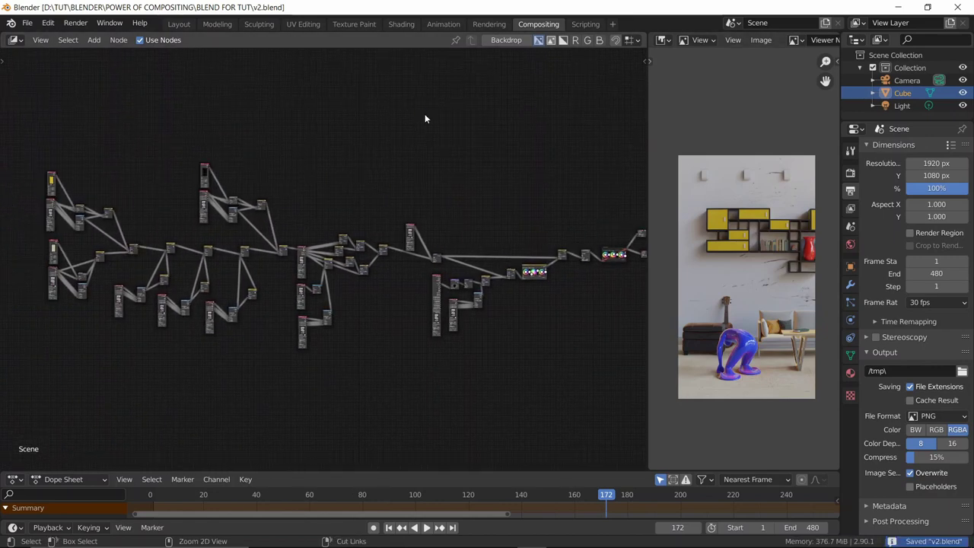
scroll(420, 124, "down", 1)
key("shift+a")
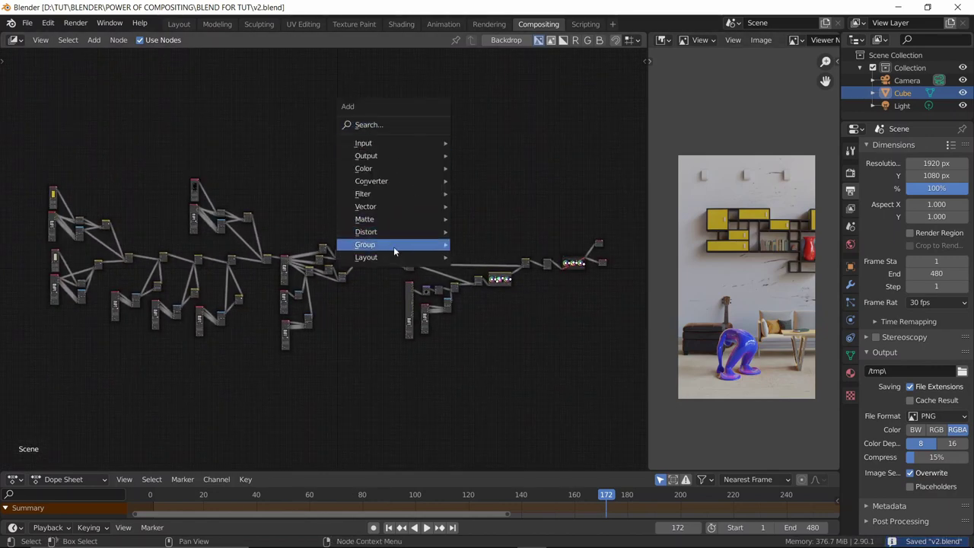
mouse_move(393, 256)
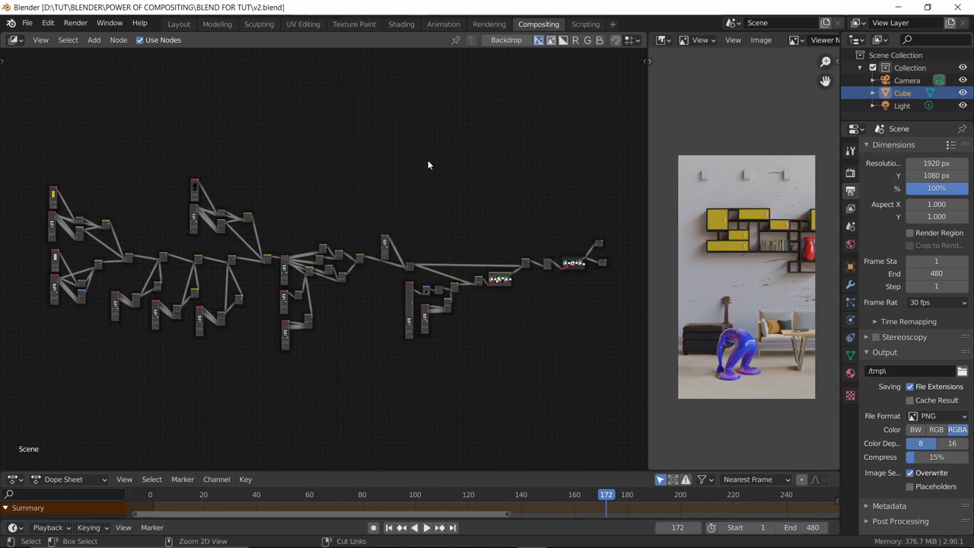
key("ctrl+s")
scroll(442, 201, "up", 3)
scroll(460, 202, "right", 3, "ctrl")
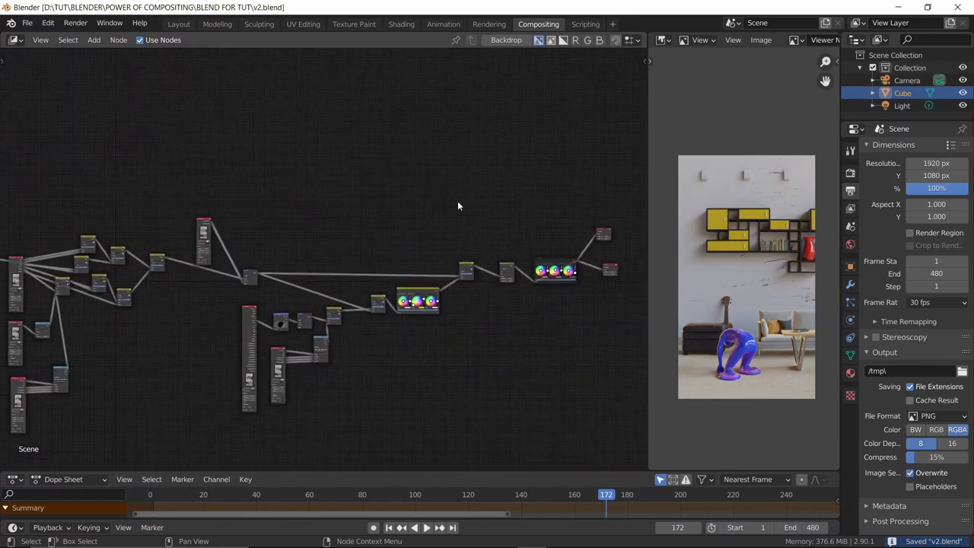
scroll(330, 175, "up", 4)
middle_click_drag(335, 178, 379, 198)
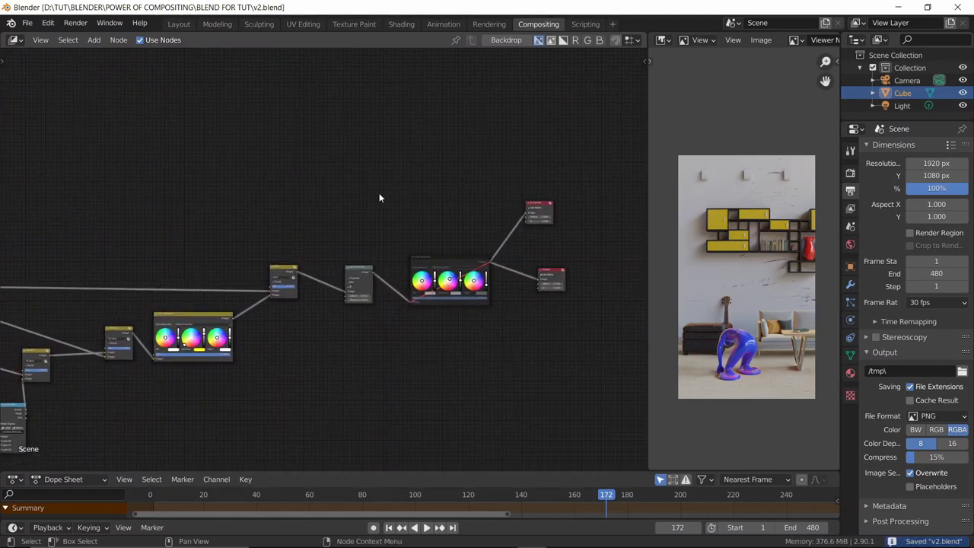